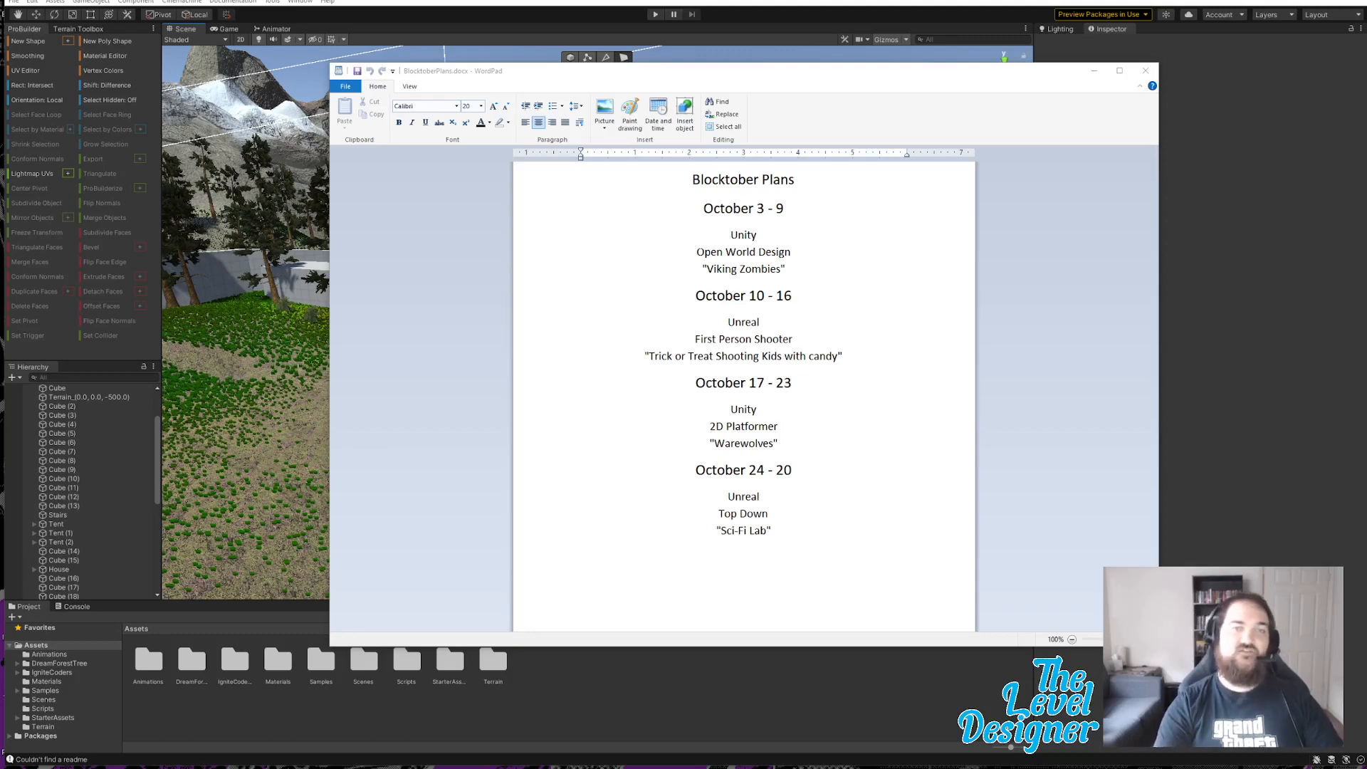
Step: Switch to the Unity editor and survey the village blockout, forest, mountains and lake in the scene
{"action": "key", "text": "alt+Tab"}
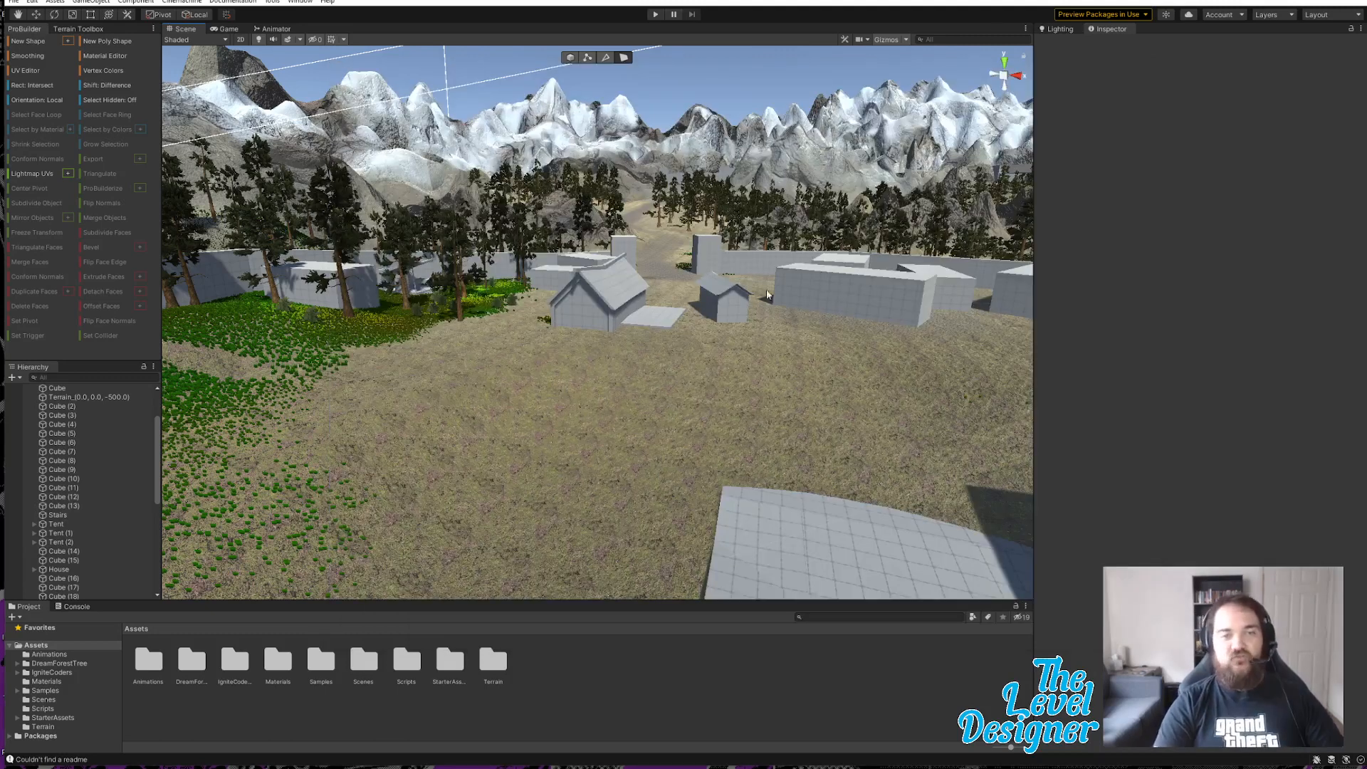
{"action": "right_click_drag", "start_coordinate": [865, 352], "coordinate": [747, 365]}
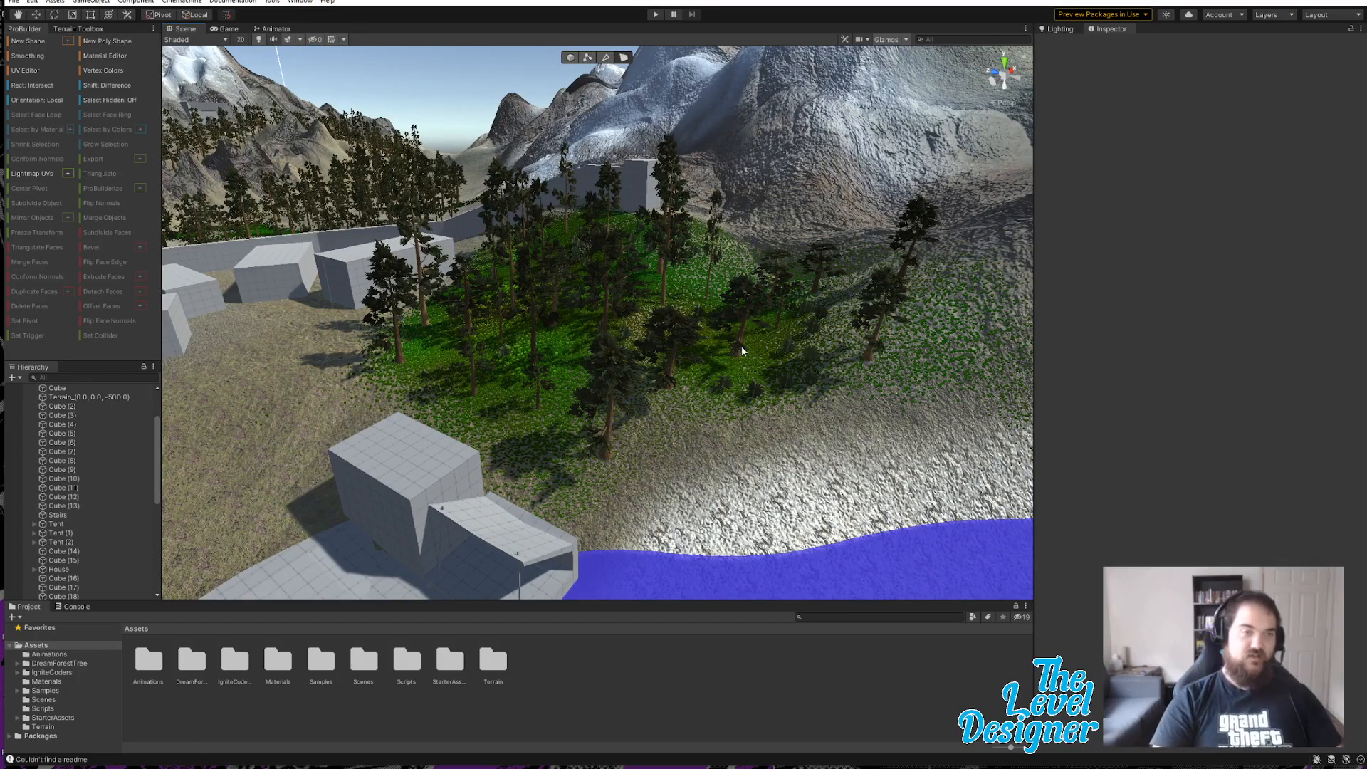
{"action": "right_click_drag", "start_coordinate": [742, 351], "coordinate": [269, 359]}
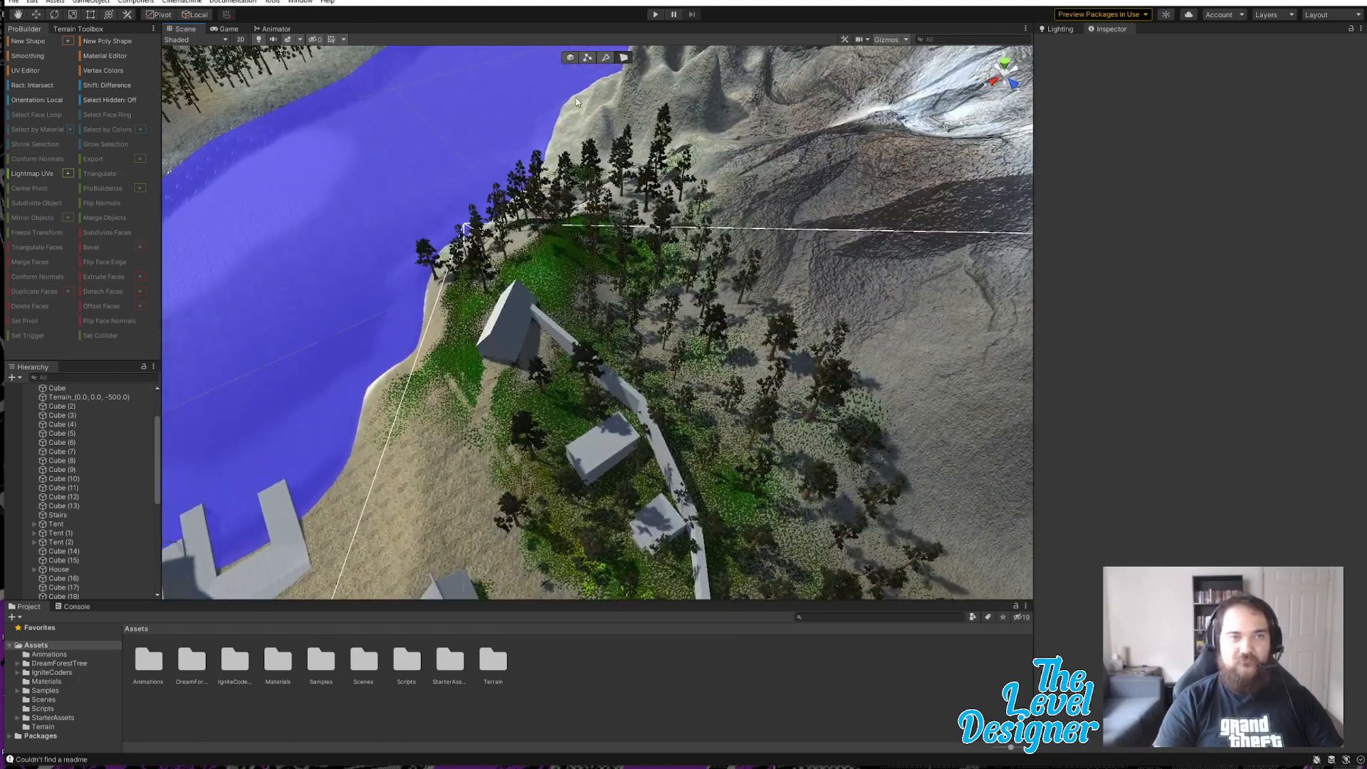
Step: Play-test the level, taking the axe-carrying character from the angular block on the lake shore up to the village edge
{"action": "left_click", "coordinate": [655, 15]}
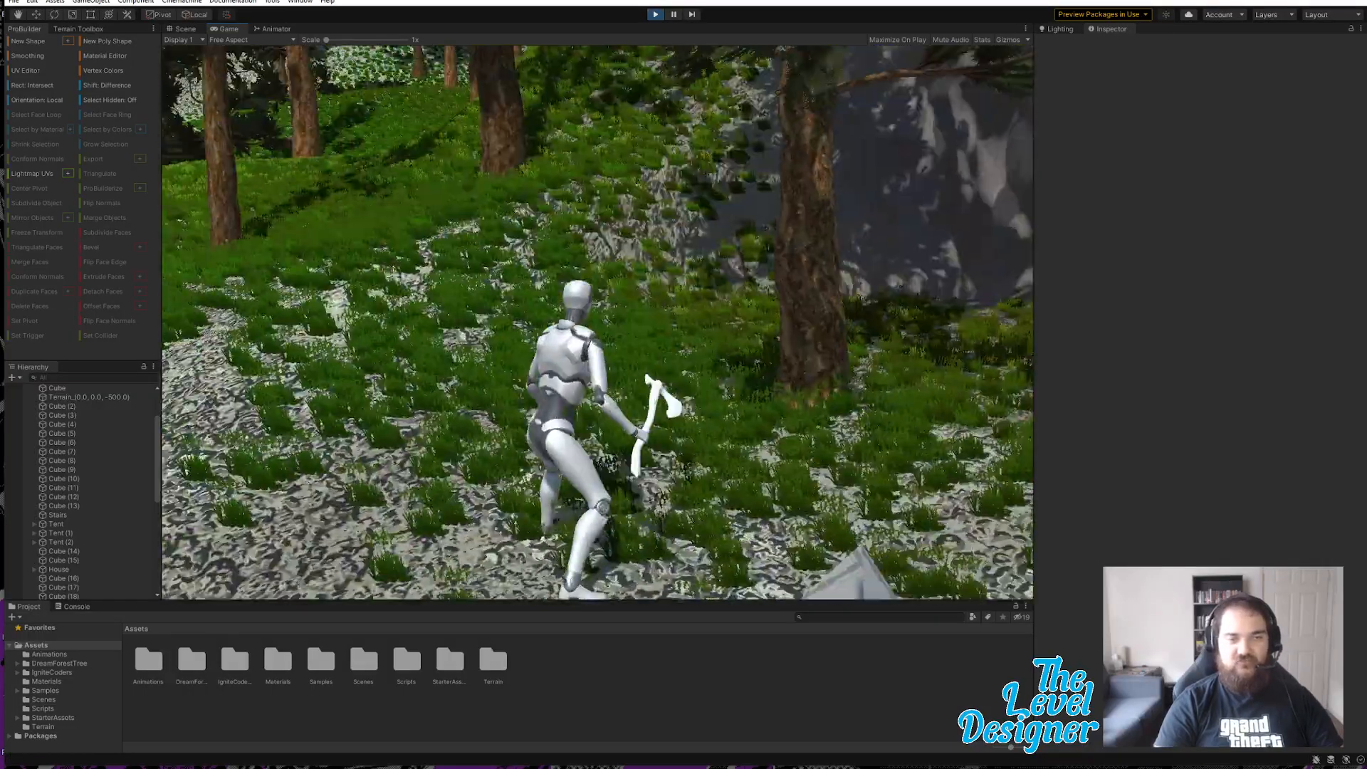
{"action": "key", "text": "a"}
{"action": "key", "text": "s"}
{"action": "key", "text": "d"}
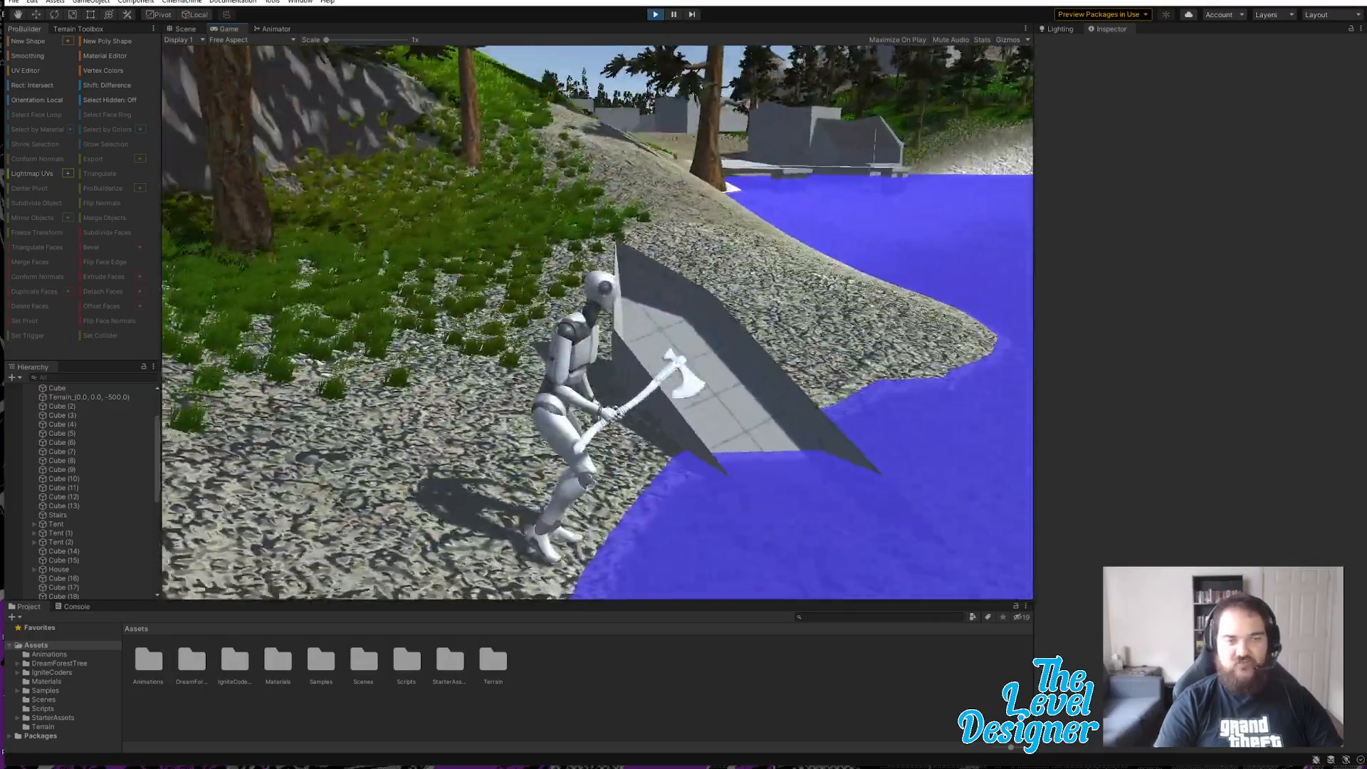
{"action": "key", "text": "w"}
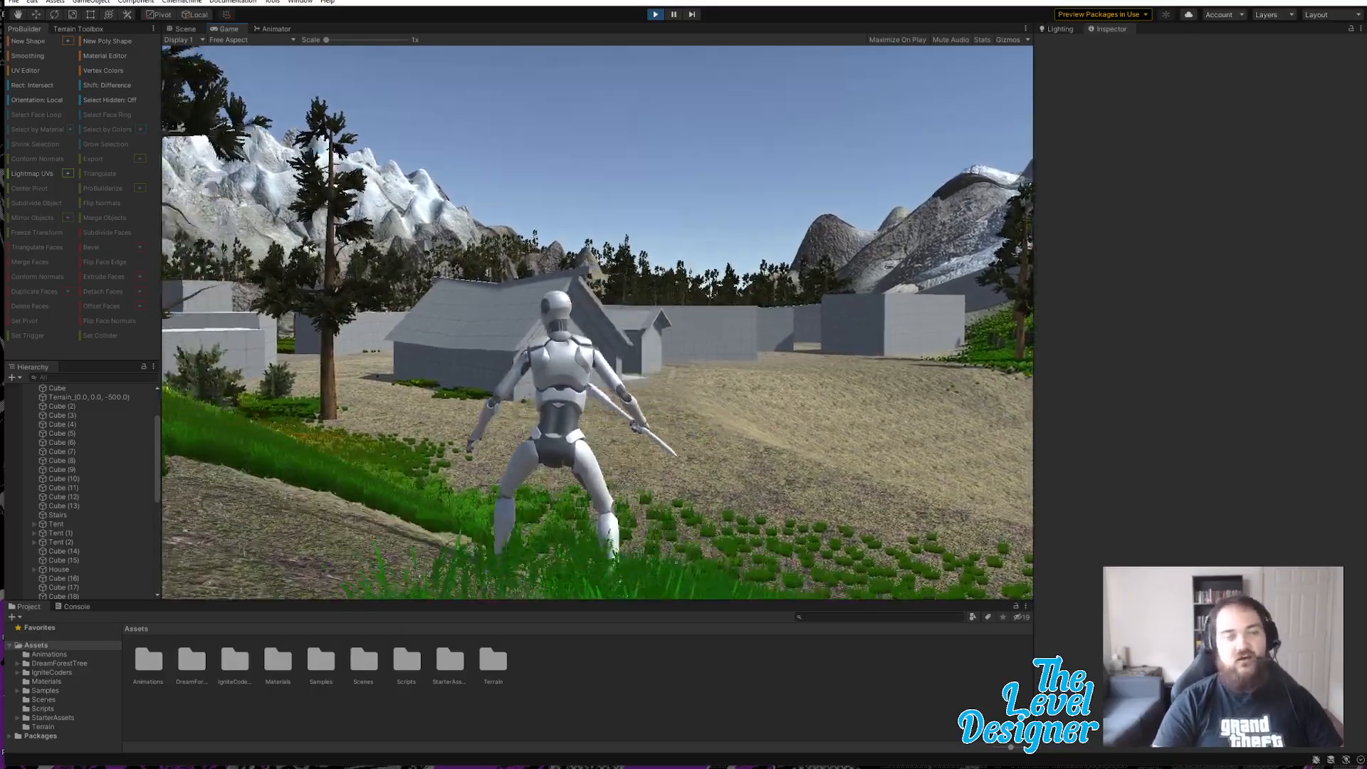
Step: Walk the character off the grassy slope onto the open gravel ground near the large gabled house
{"action": "key", "text": "d"}
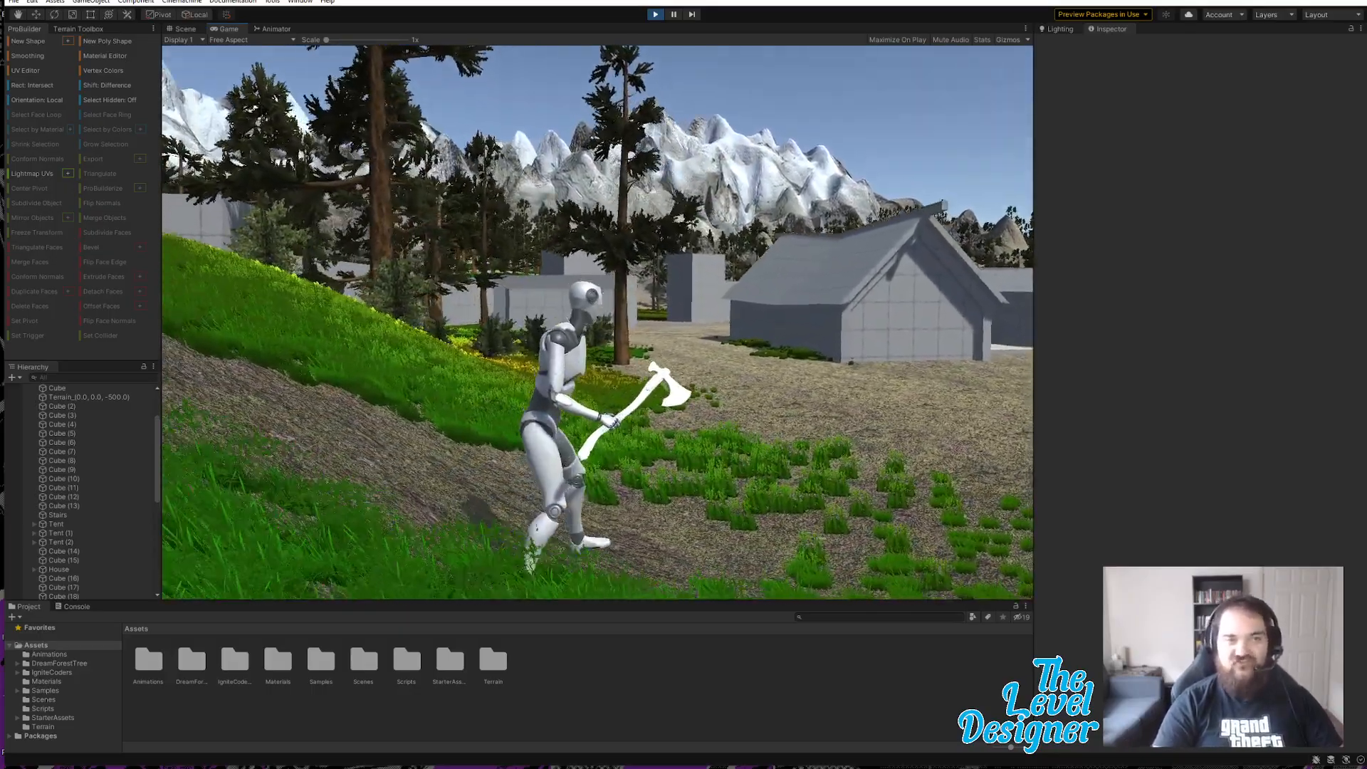
{"action": "key", "text": "d"}
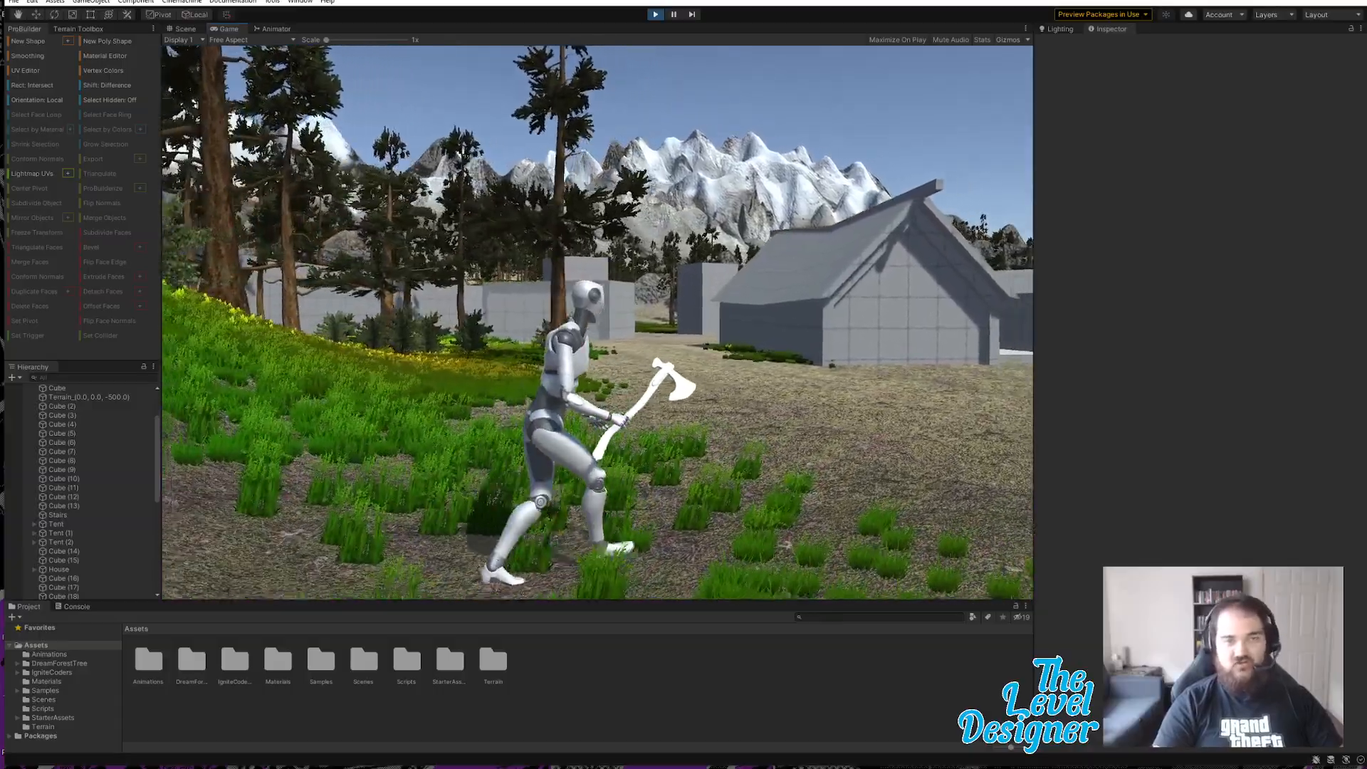
{"action": "key", "text": "w"}
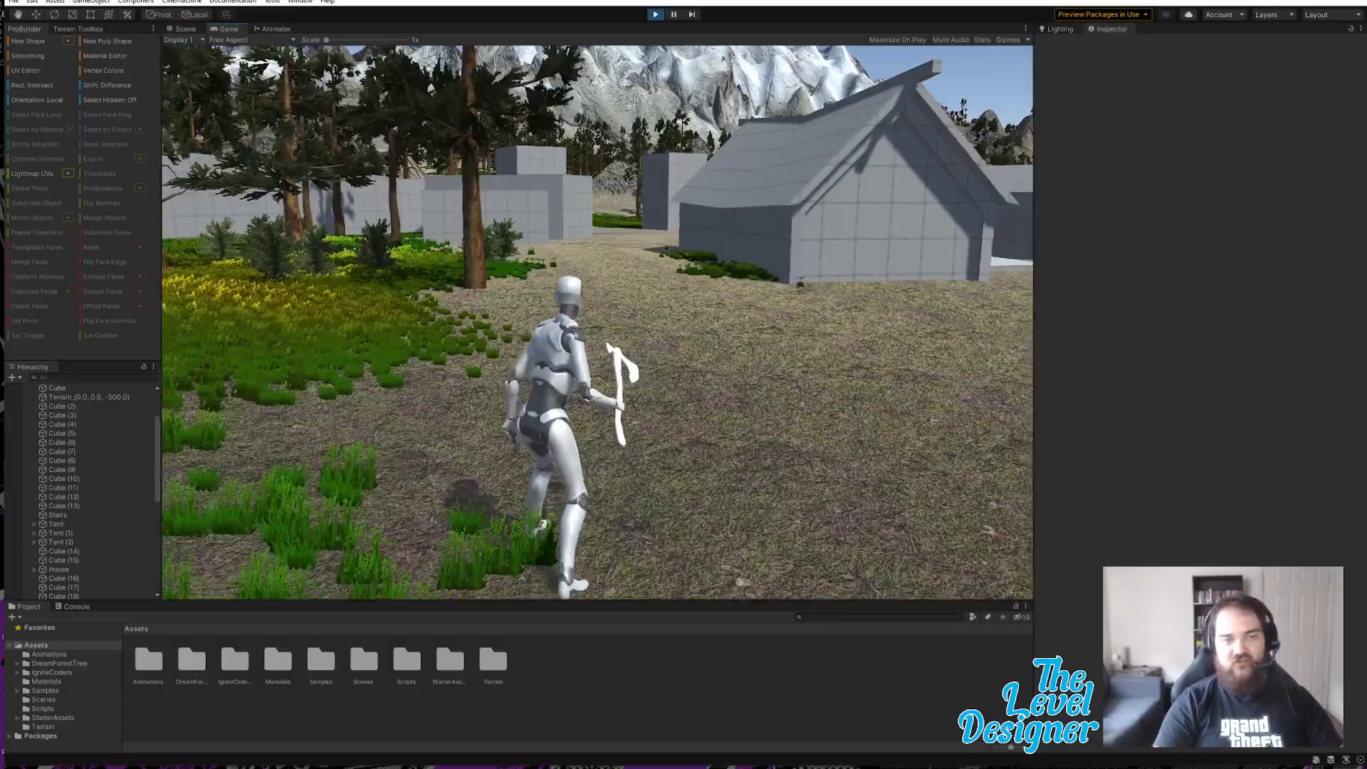
{"action": "key", "text": "w"}
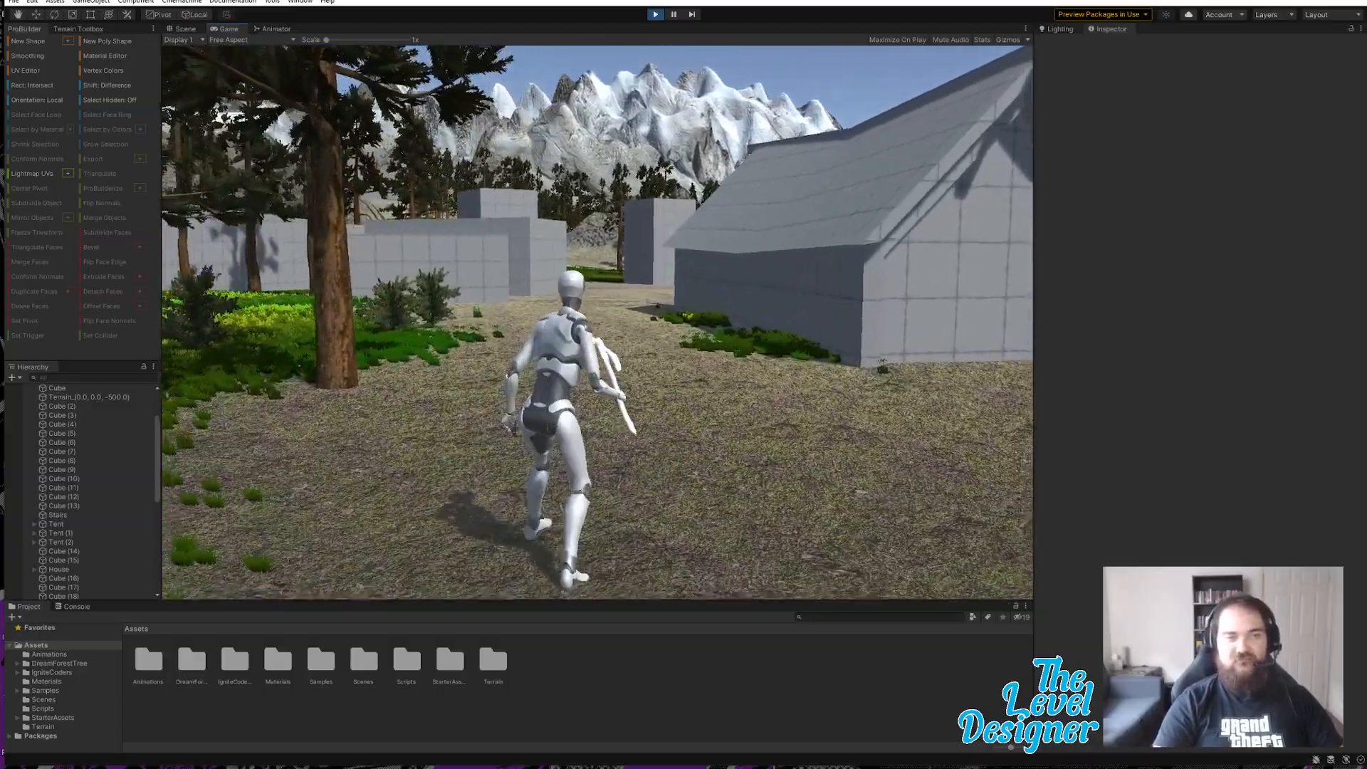
{"action": "key", "text": "a"}
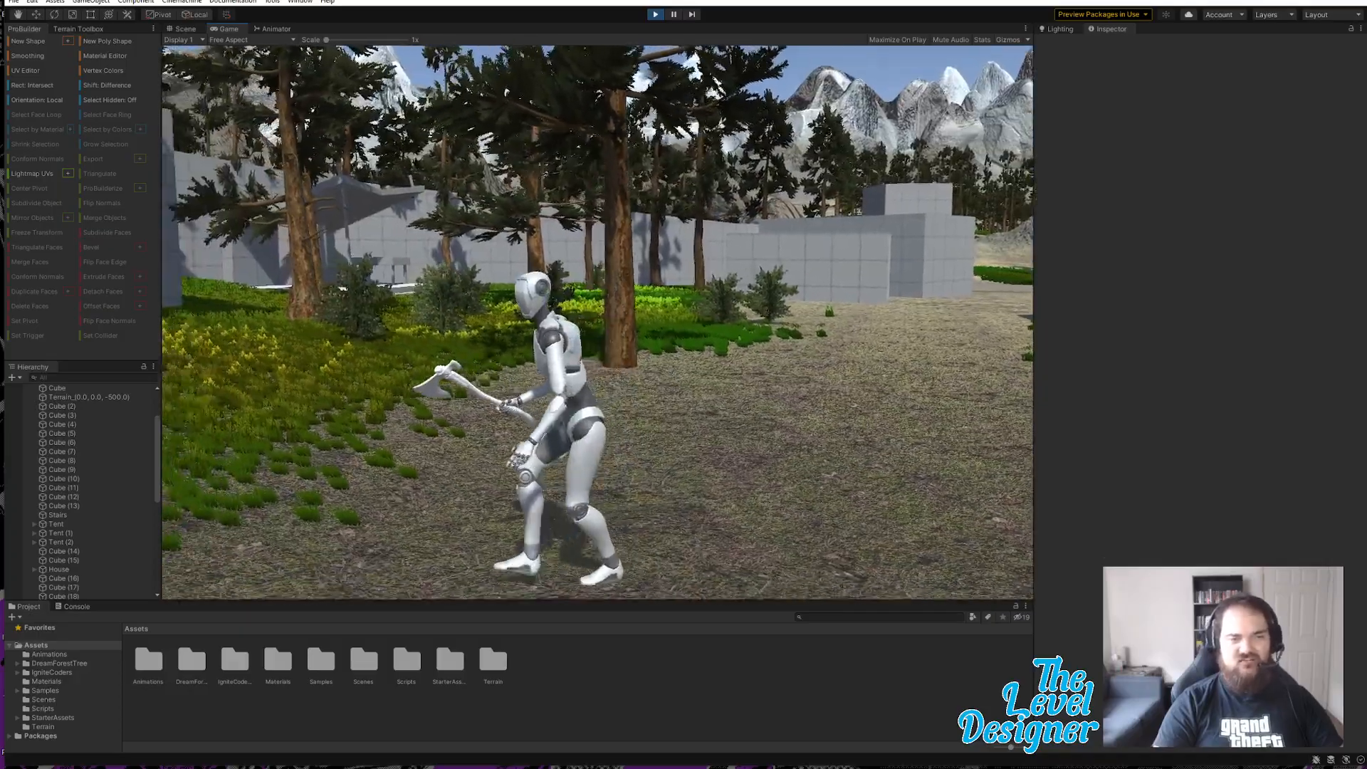
Step: Test the character's turning, sideways and backward movement on the open ground beside the flowered grass
{"action": "key", "text": "s"}
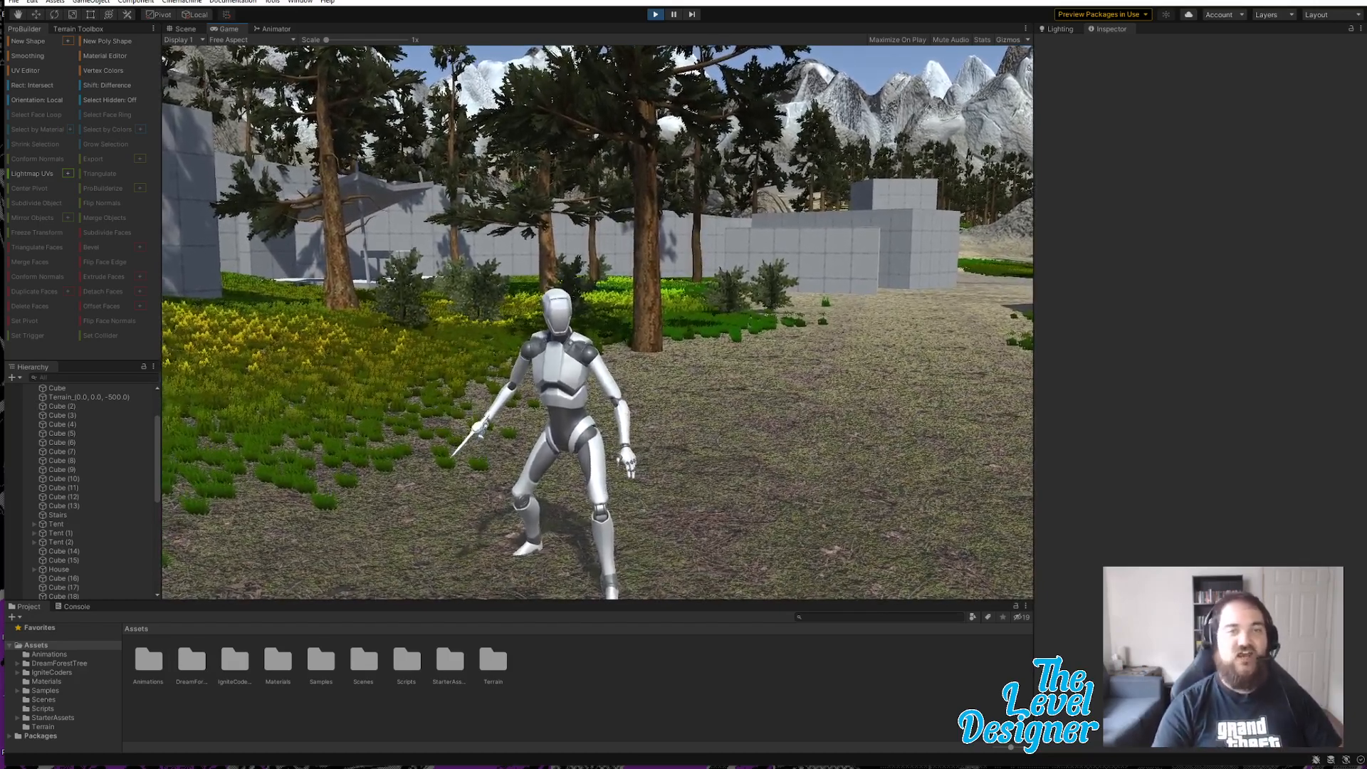
{"action": "key", "text": "a"}
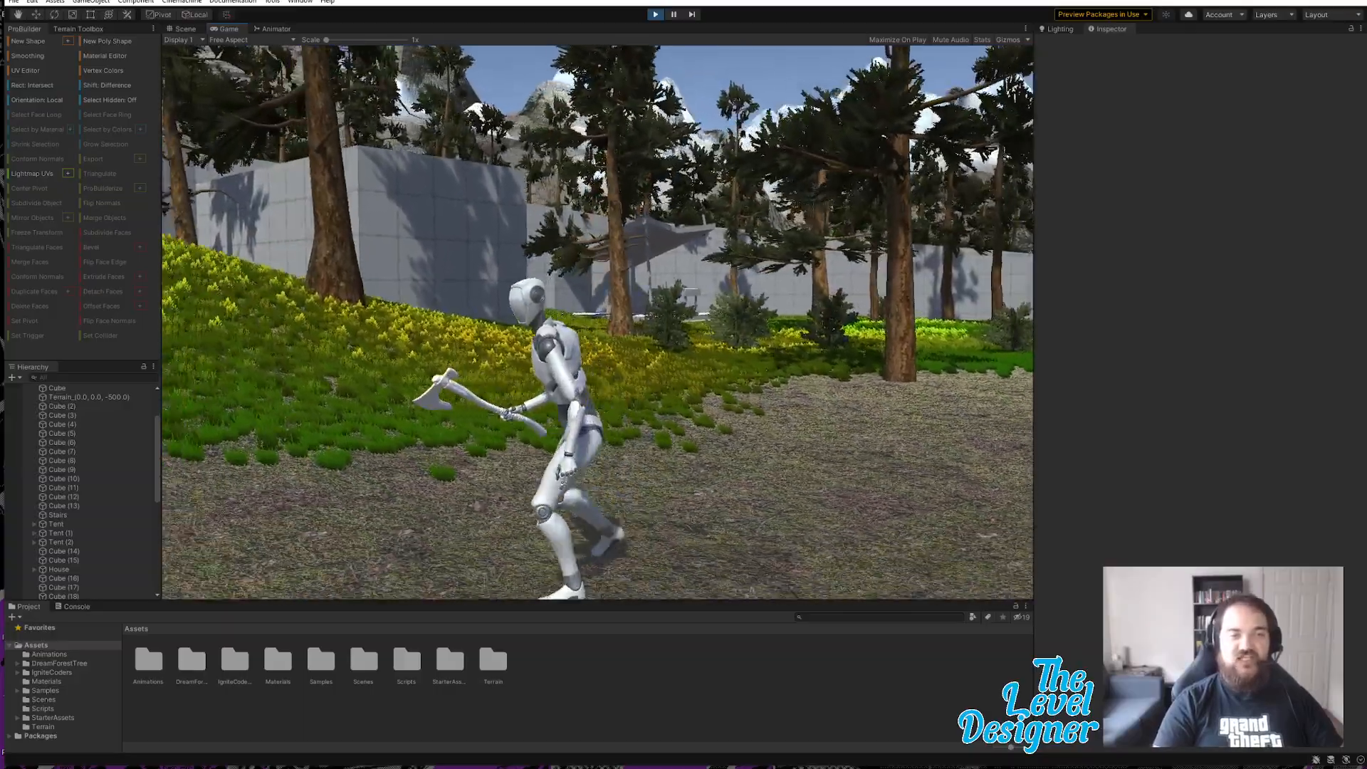
{"action": "key", "text": "s"}
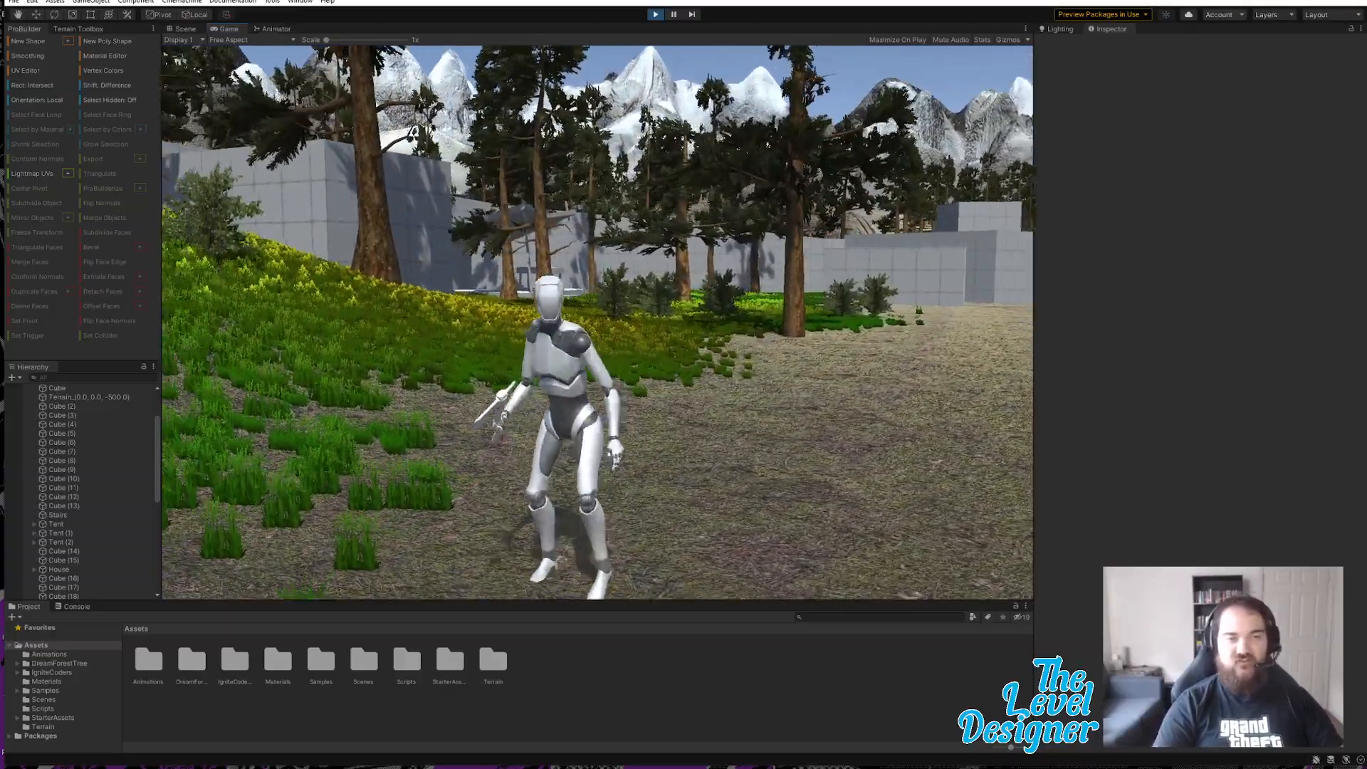
{"action": "key", "text": "w"}
{"action": "key", "text": "a"}
{"action": "key", "text": "s"}
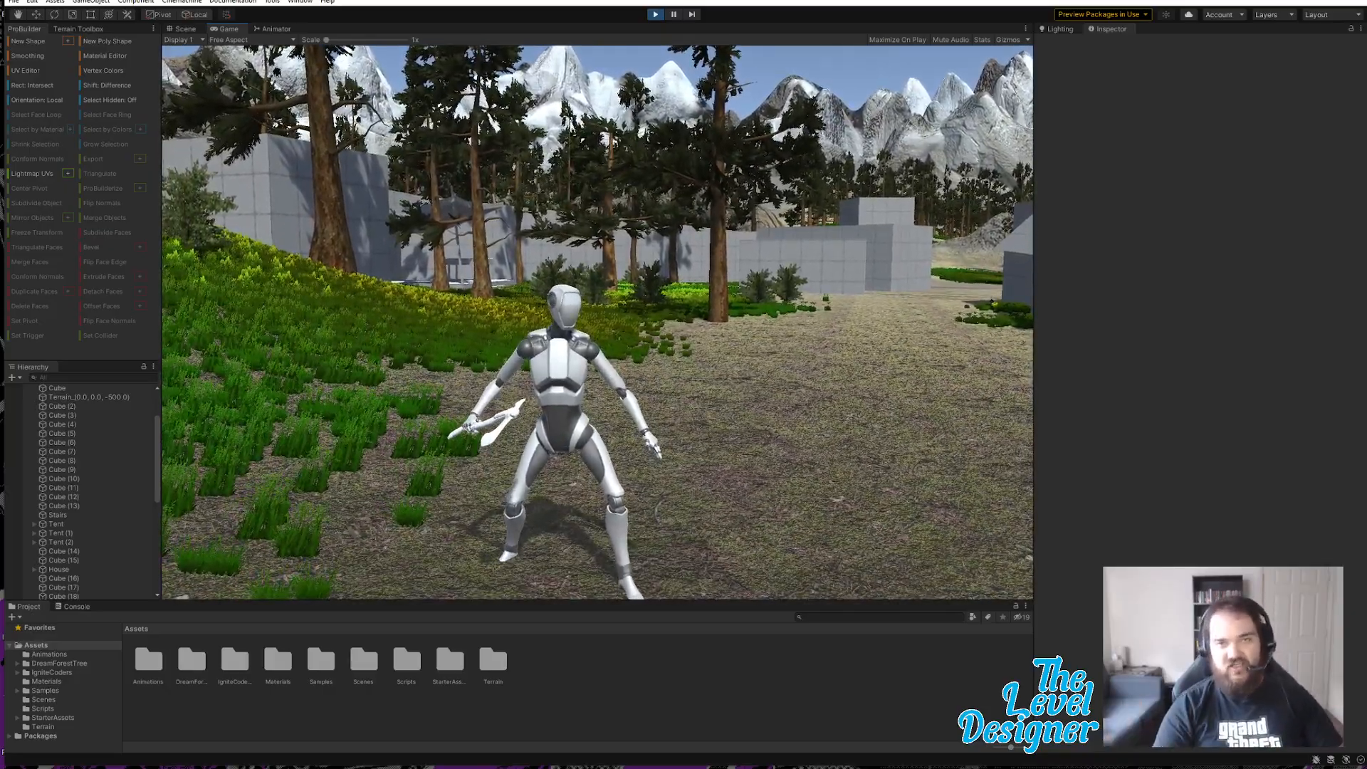
{"action": "key", "text": "w"}
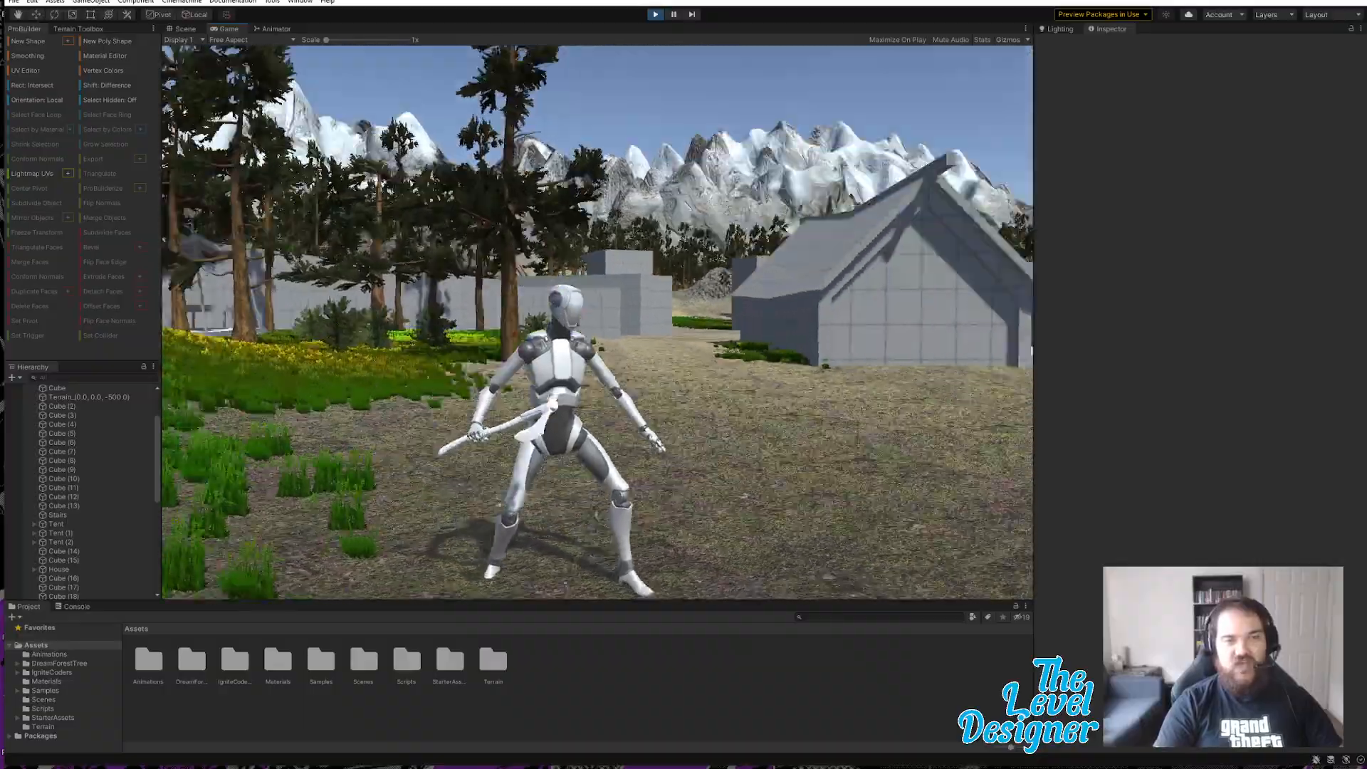
Step: Run the character from the village along the grassy lakeside slope down to the angular block on the shore
{"action": "key", "text": "w"}
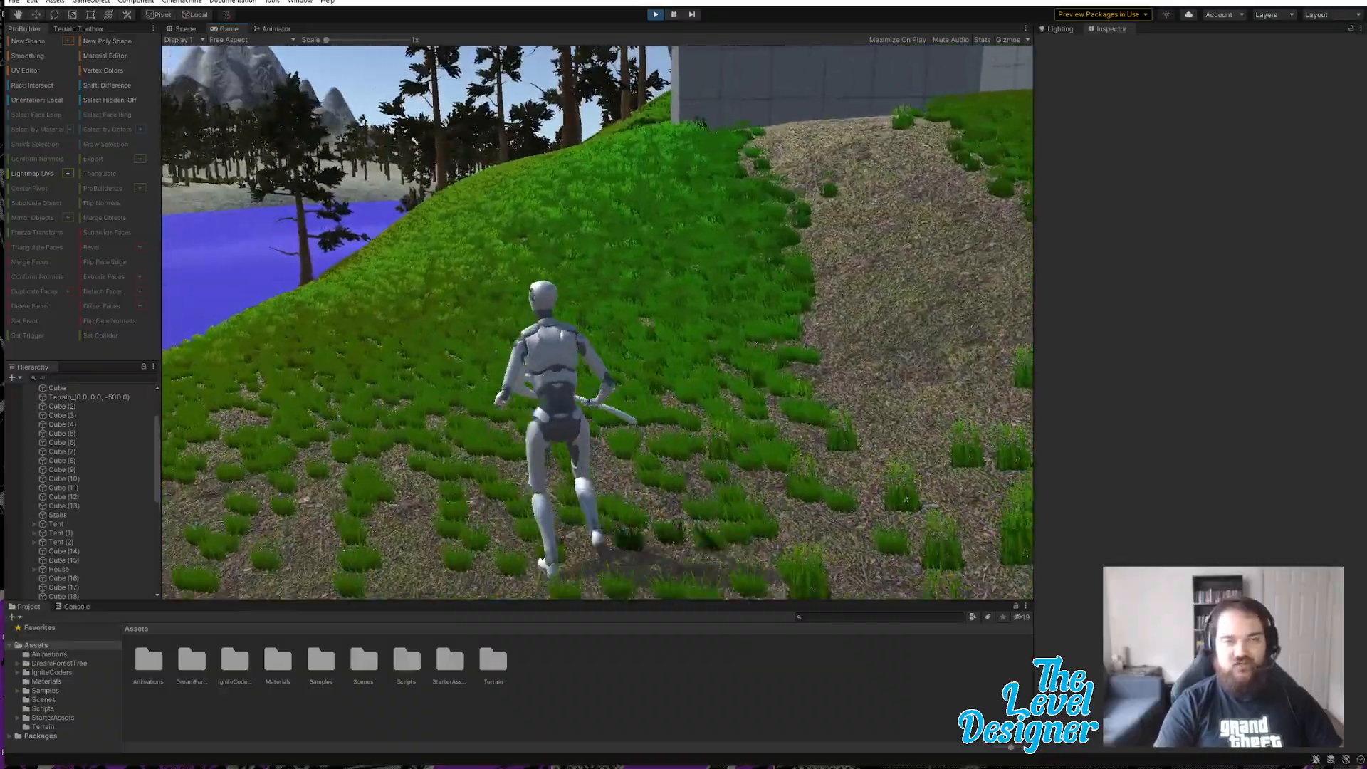
{"action": "key", "text": "w"}
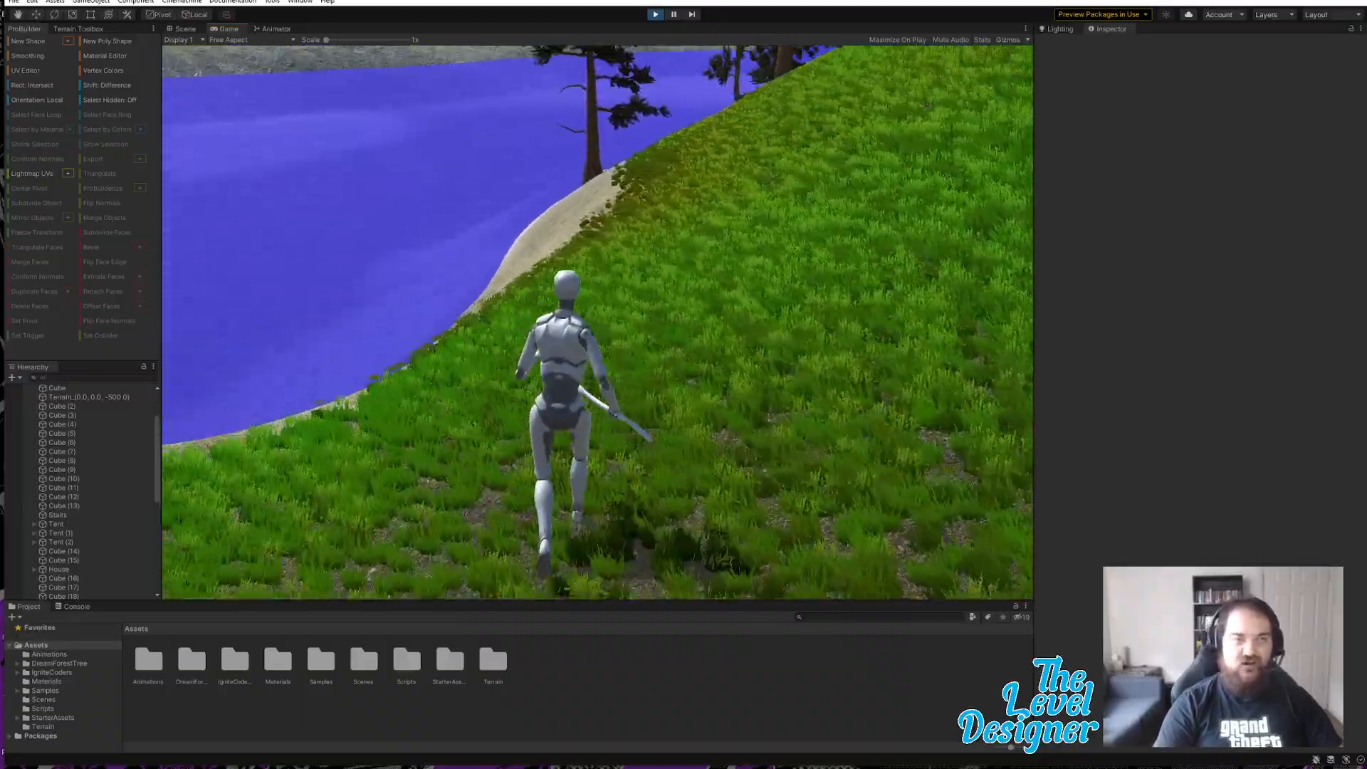
{"action": "key", "text": "w"}
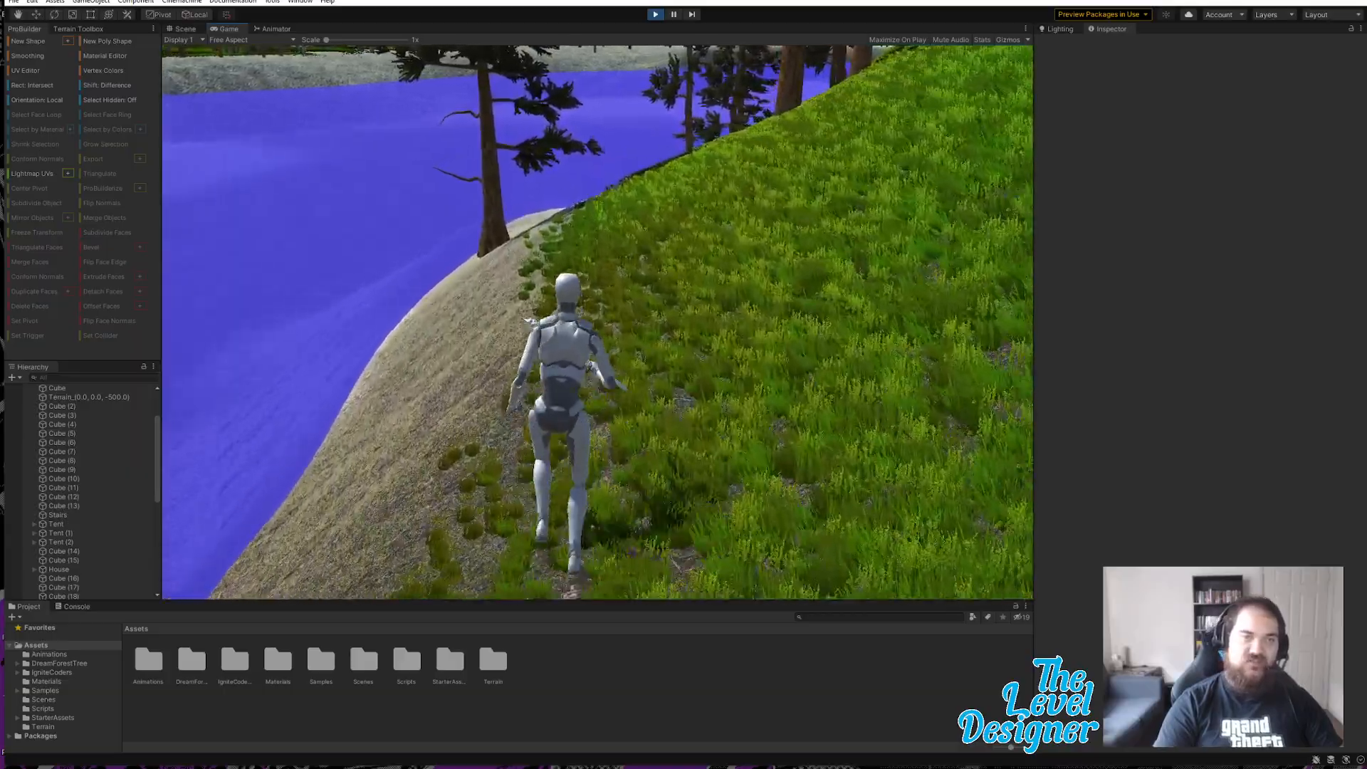
{"action": "key", "text": "w"}
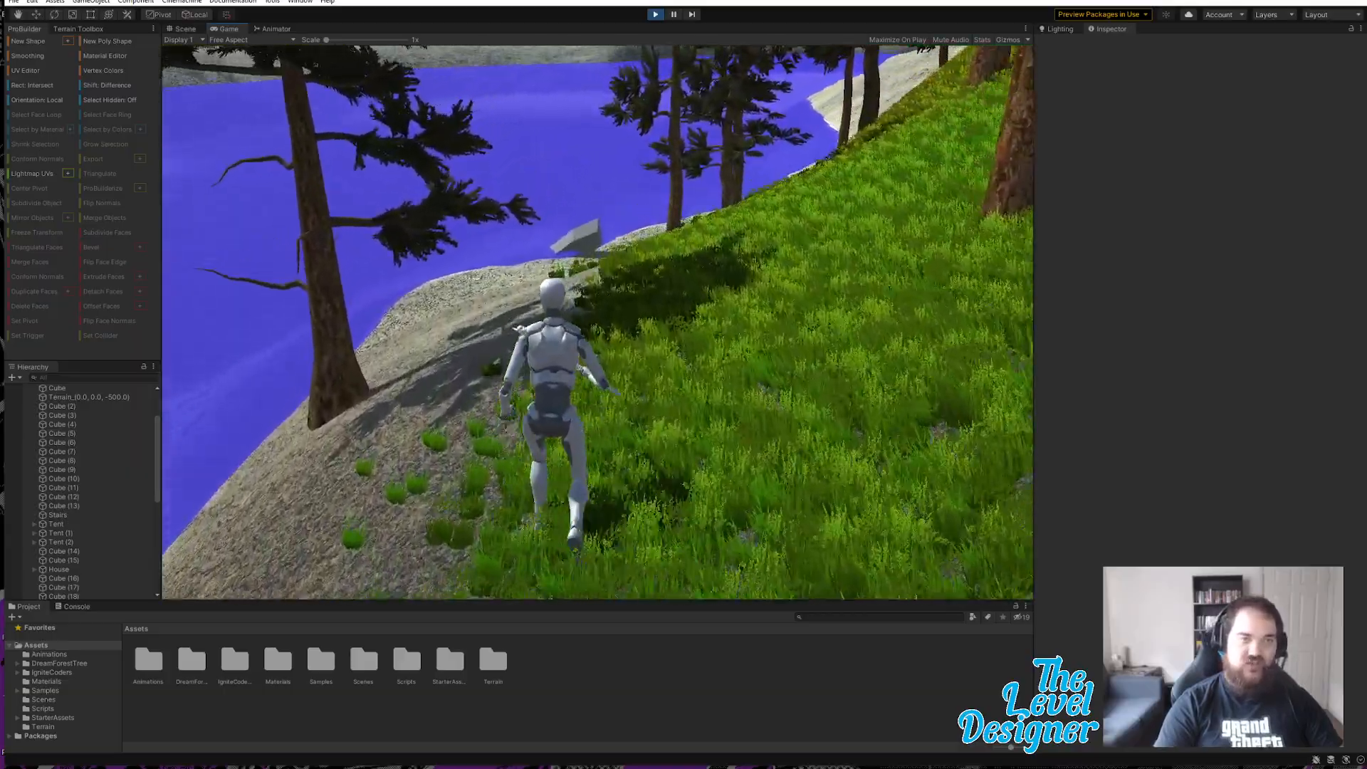
{"action": "key", "text": "w"}
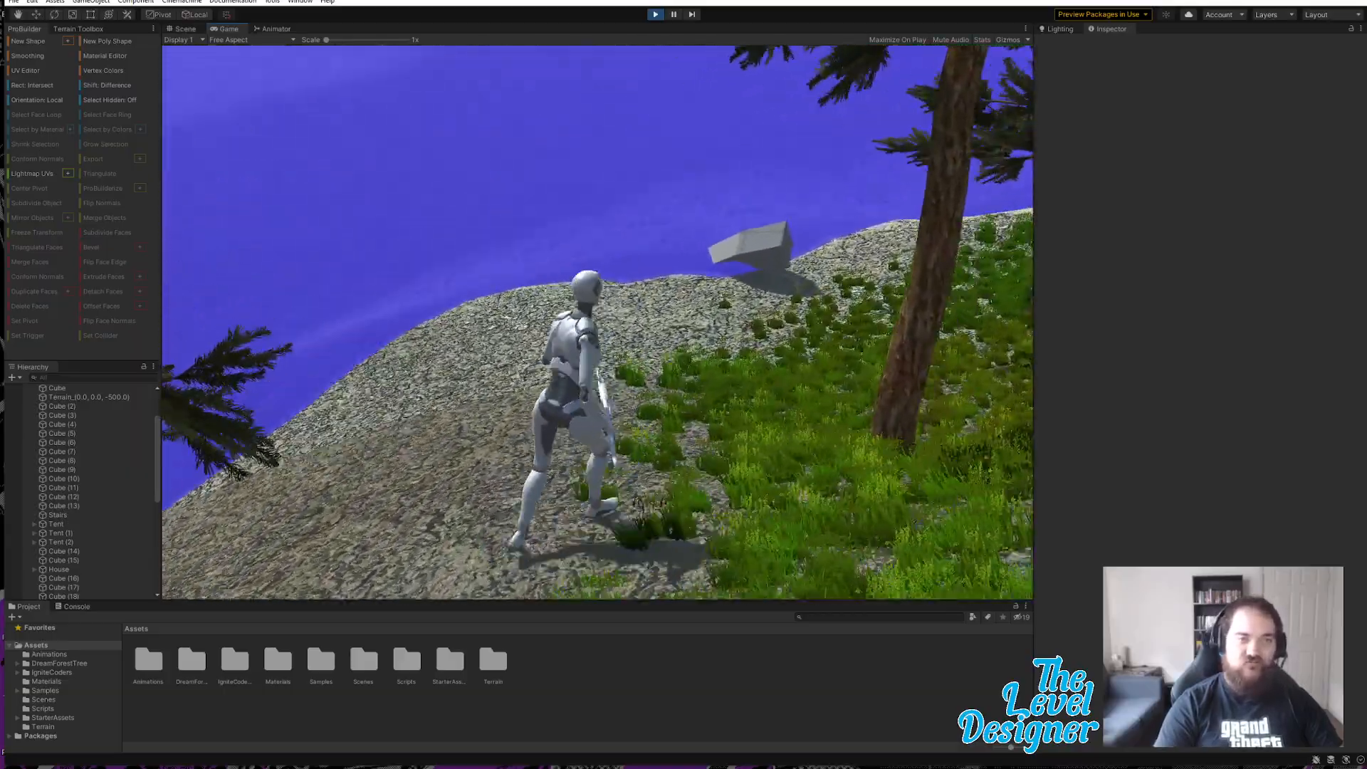
{"action": "key", "text": "s"}
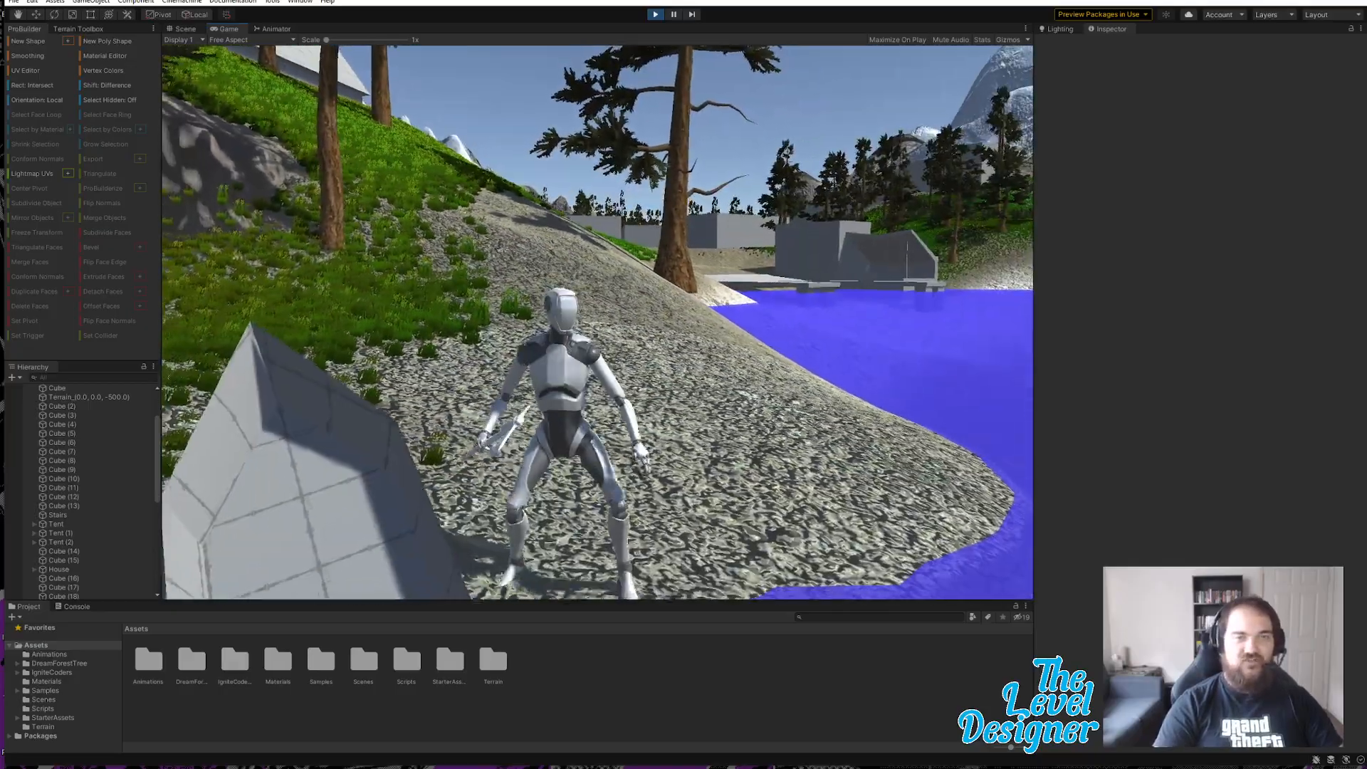
Step: Move the character around the rocky shore beside the block to view the hilltop building and the dock across the water
{"action": "key", "text": "w"}
{"action": "key", "text": "a"}
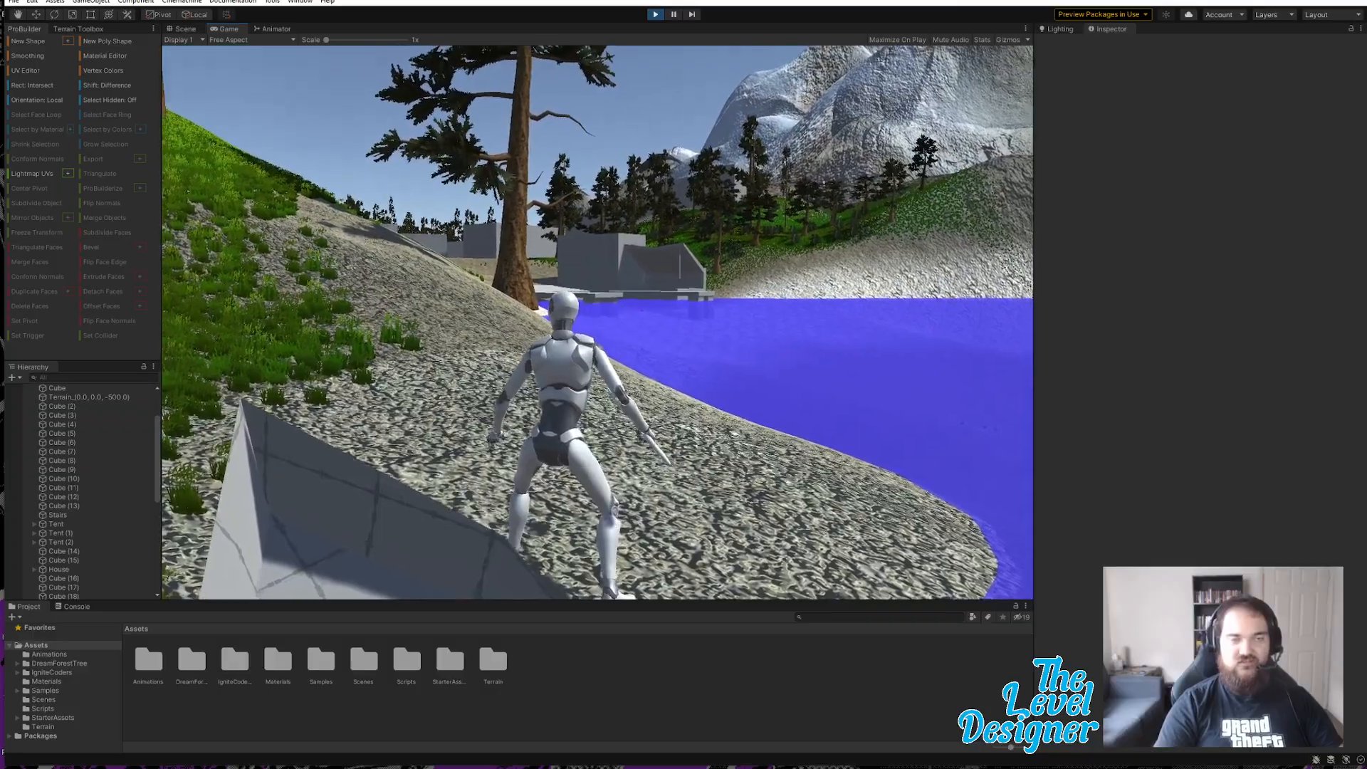
{"action": "key", "text": "w"}
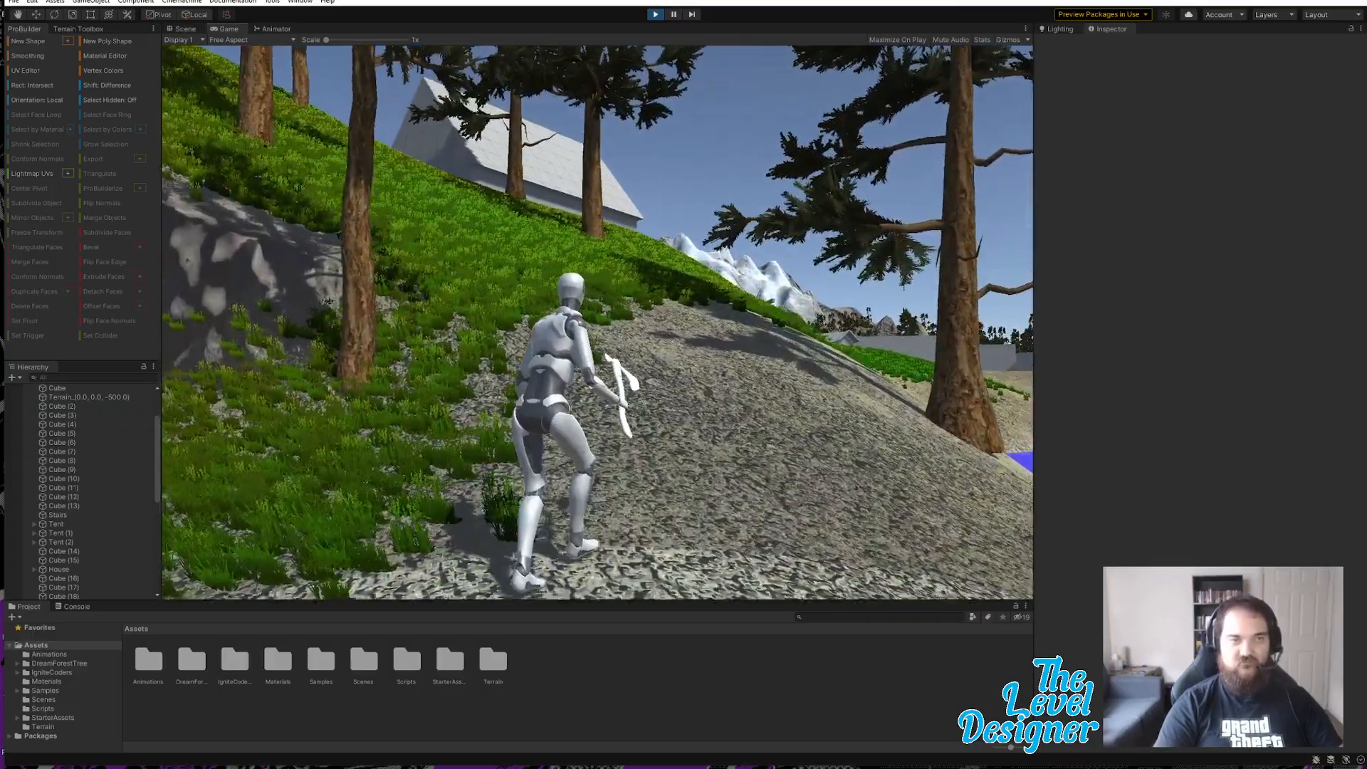
{"action": "key", "text": "s"}
{"action": "key", "text": "d"}
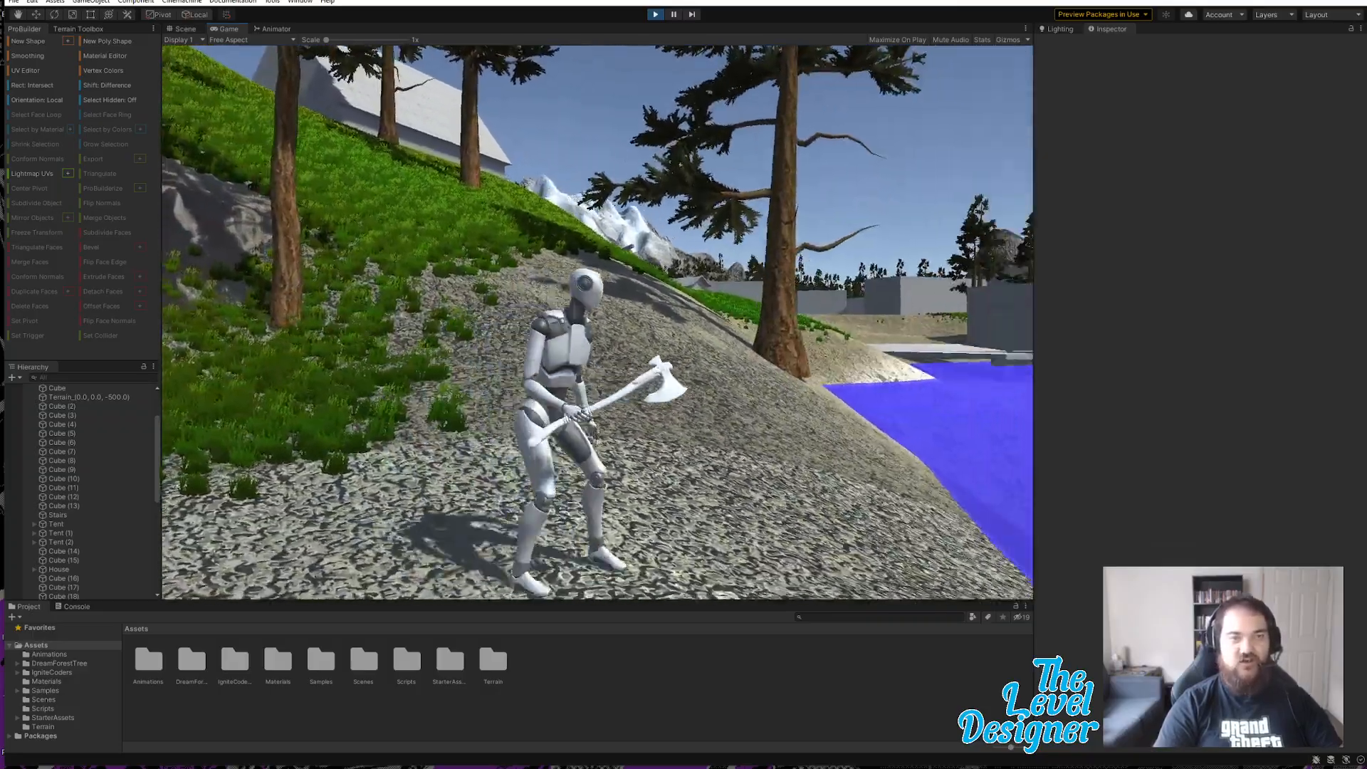
{"action": "key", "text": "a"}
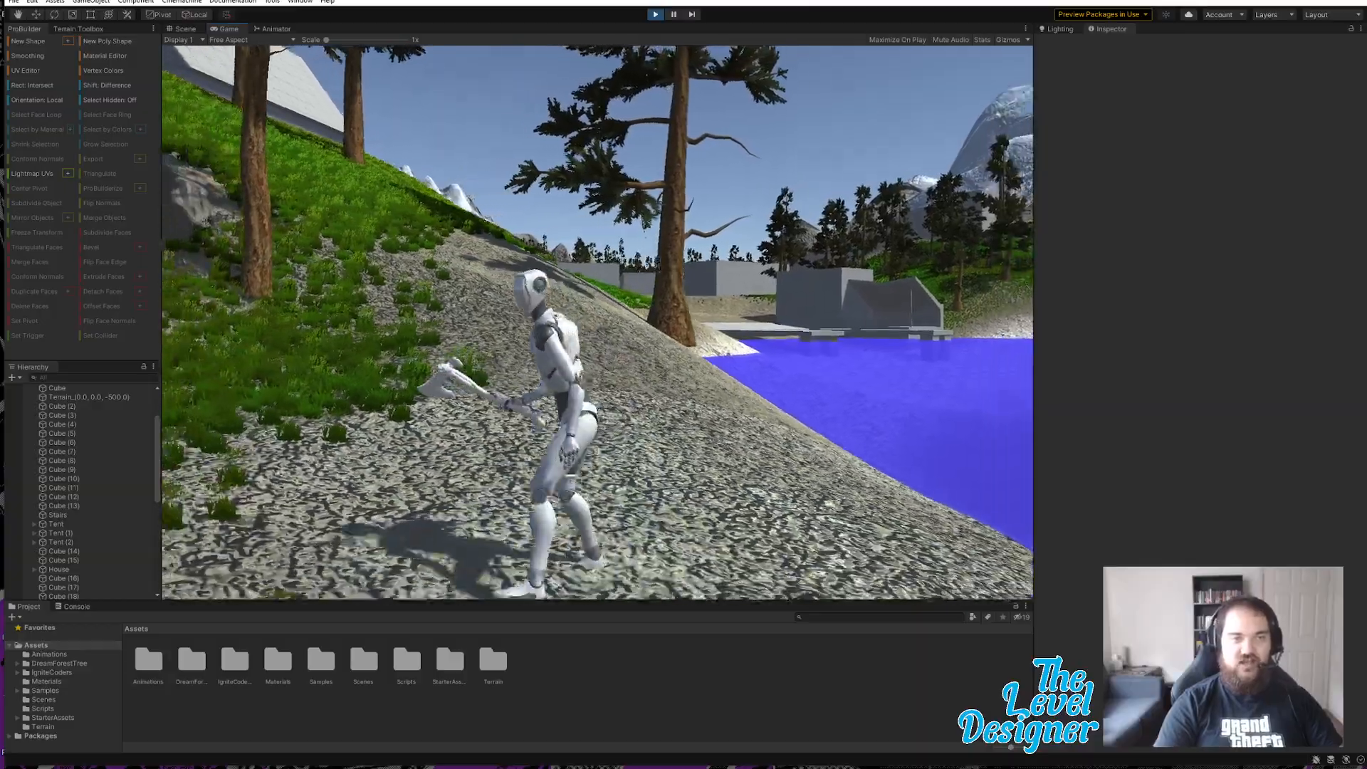
{"action": "key", "text": "d"}
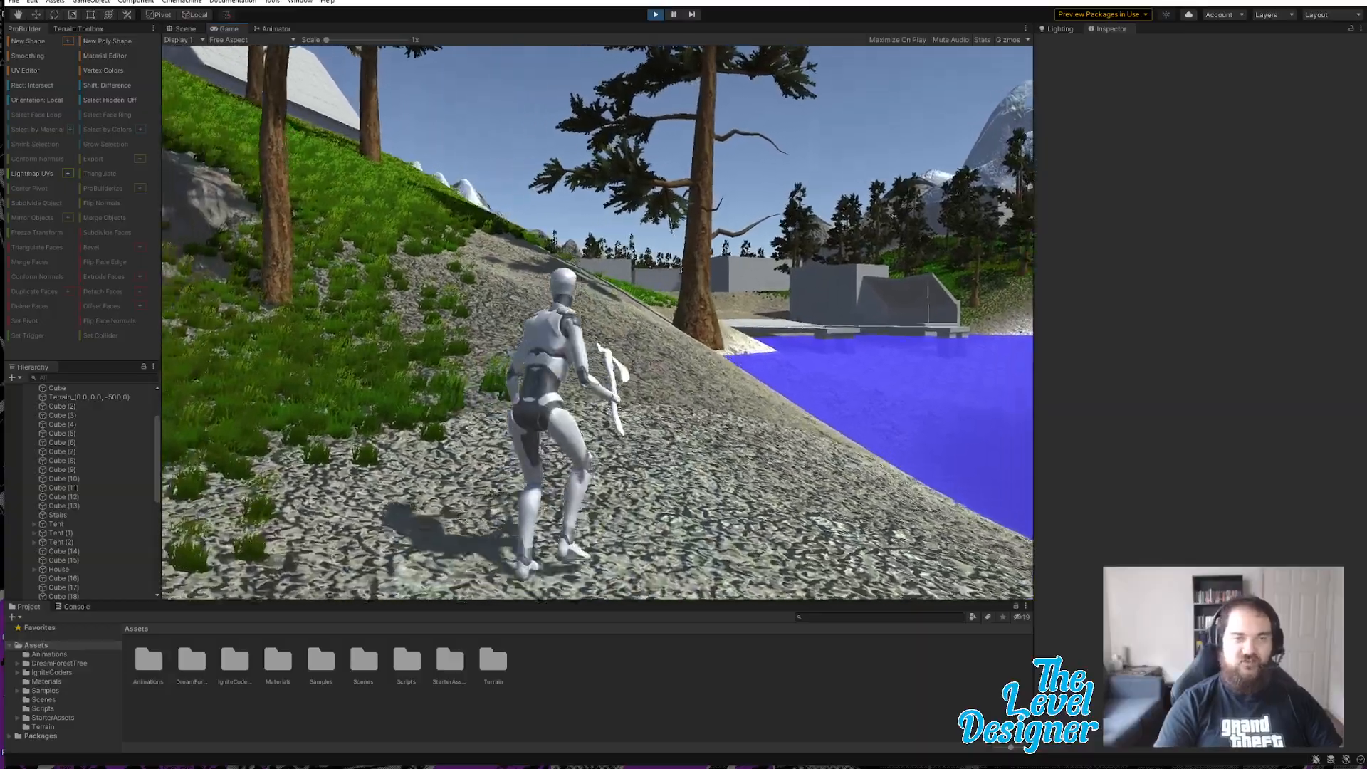
{"action": "key", "text": "a"}
{"action": "key", "text": "s"}
{"action": "key", "text": "d"}
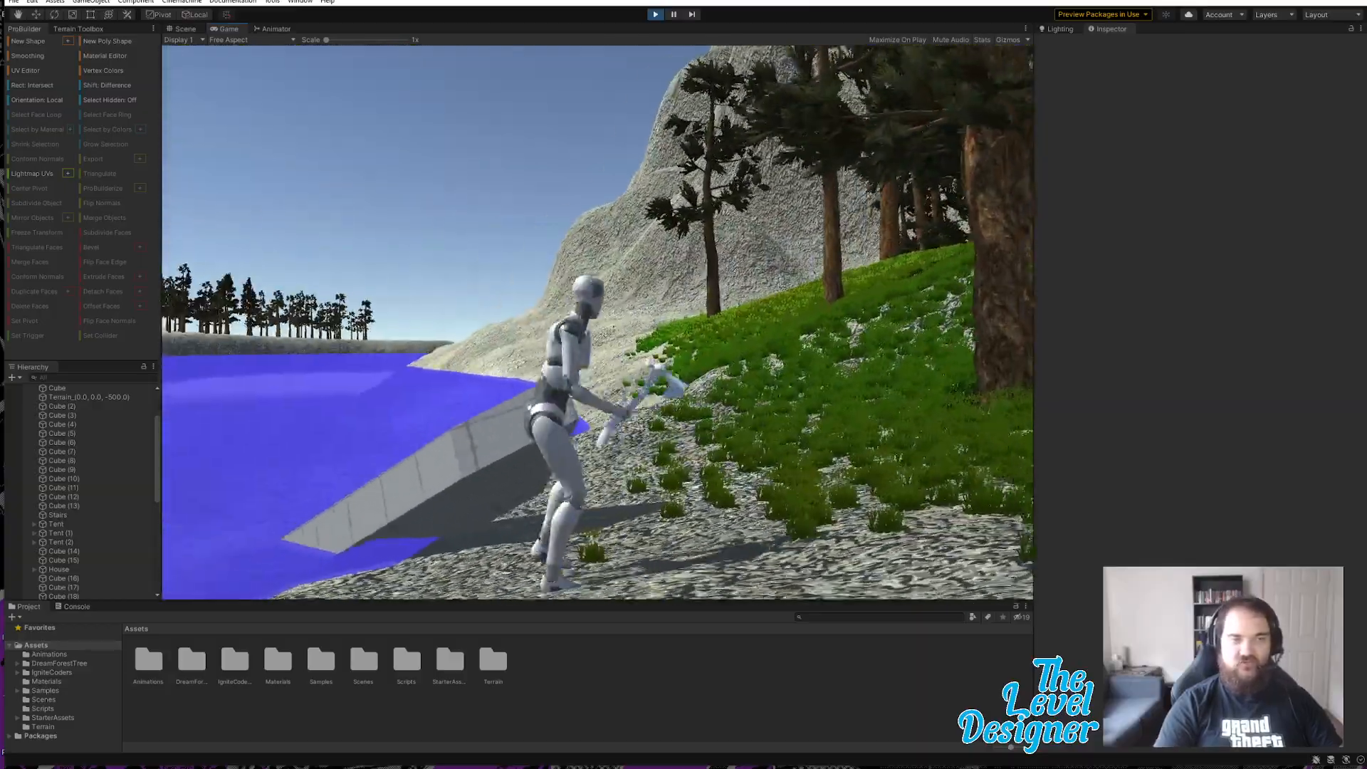
Step: Run the character from the shore through the pine forest to the grass at the foot of the rocky mountain
{"action": "key", "text": "w"}
{"action": "key", "text": "w"}
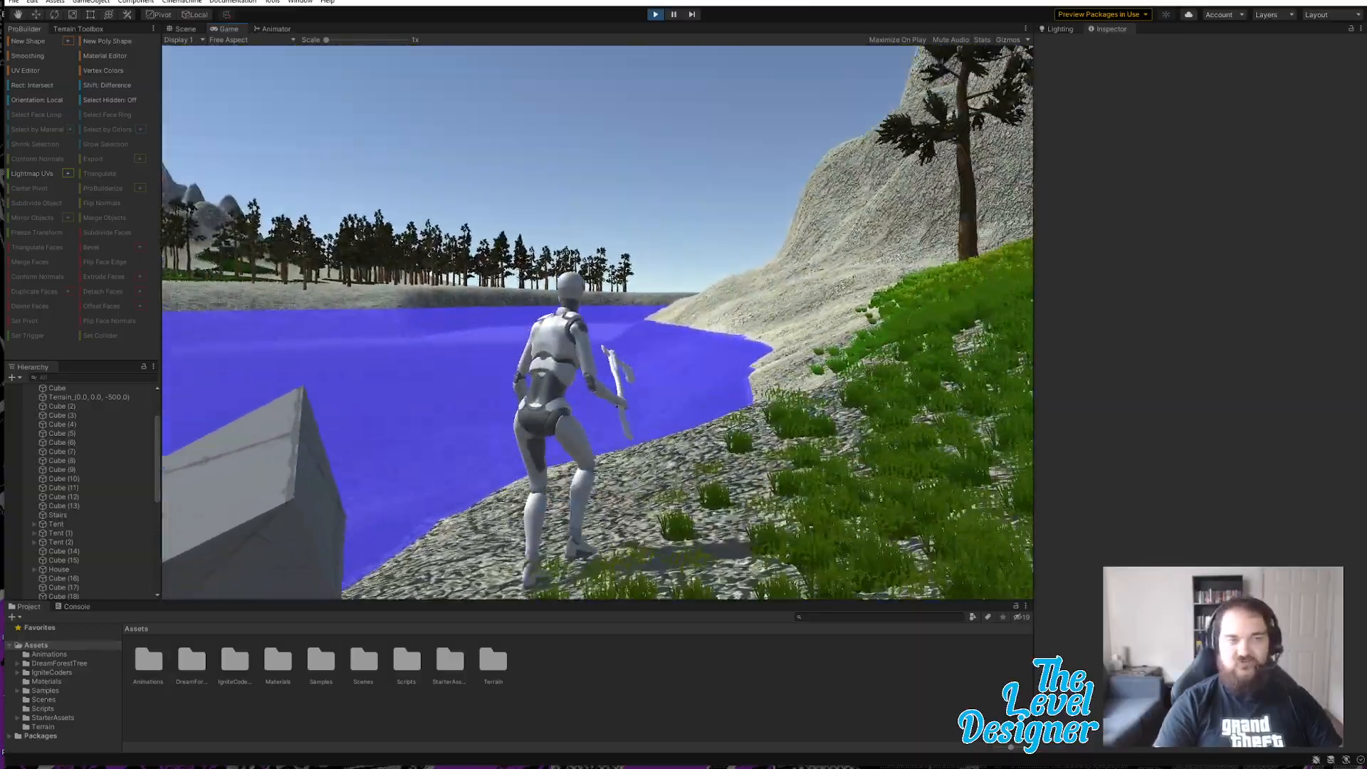
{"action": "key", "text": "w"}
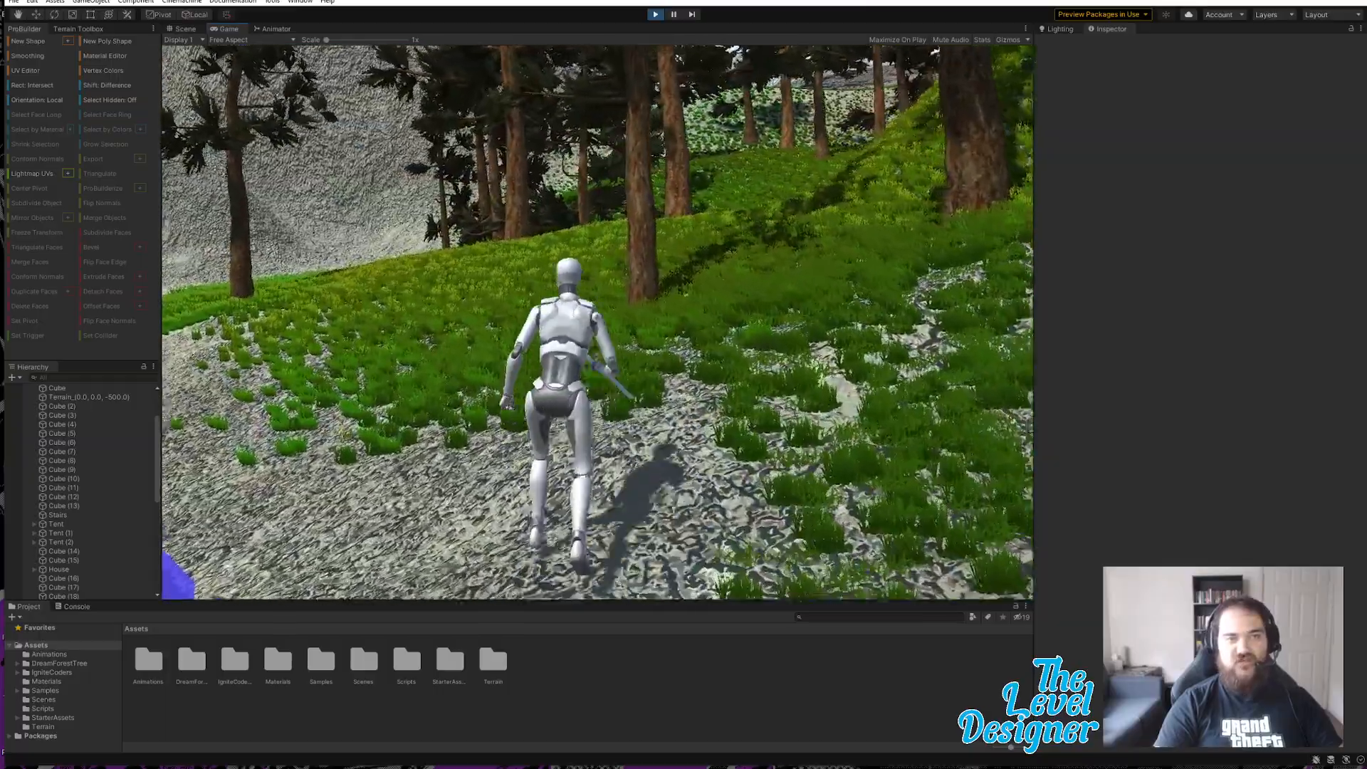
{"action": "key", "text": "w"}
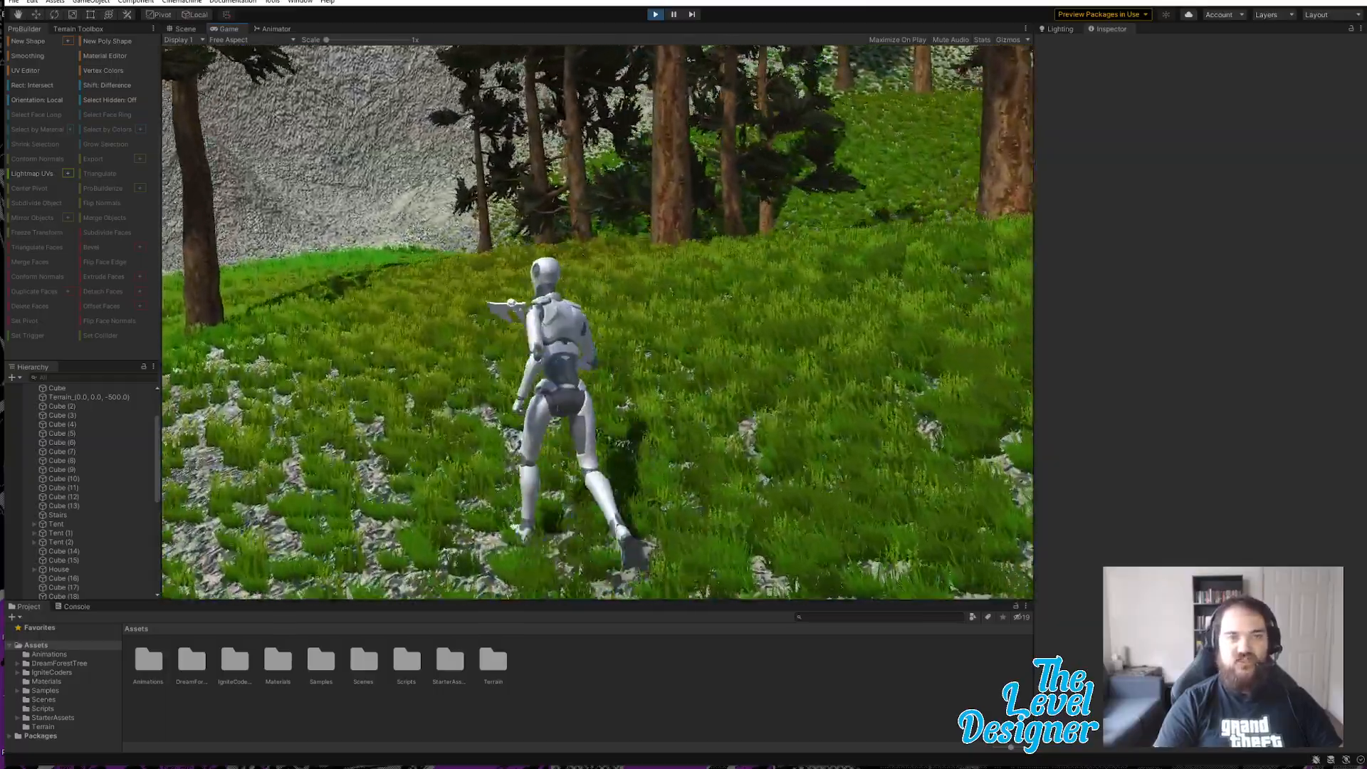
{"action": "key", "text": "w"}
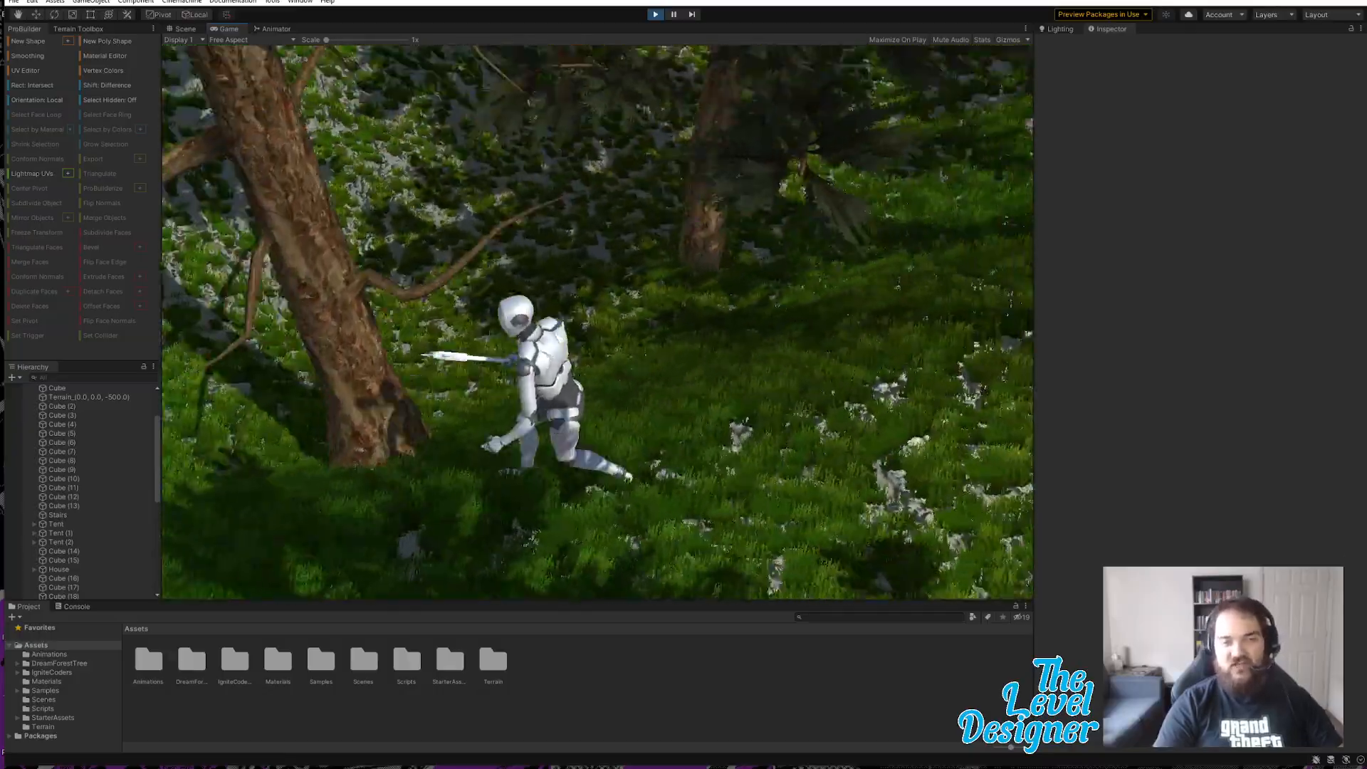
{"action": "key", "text": "w"}
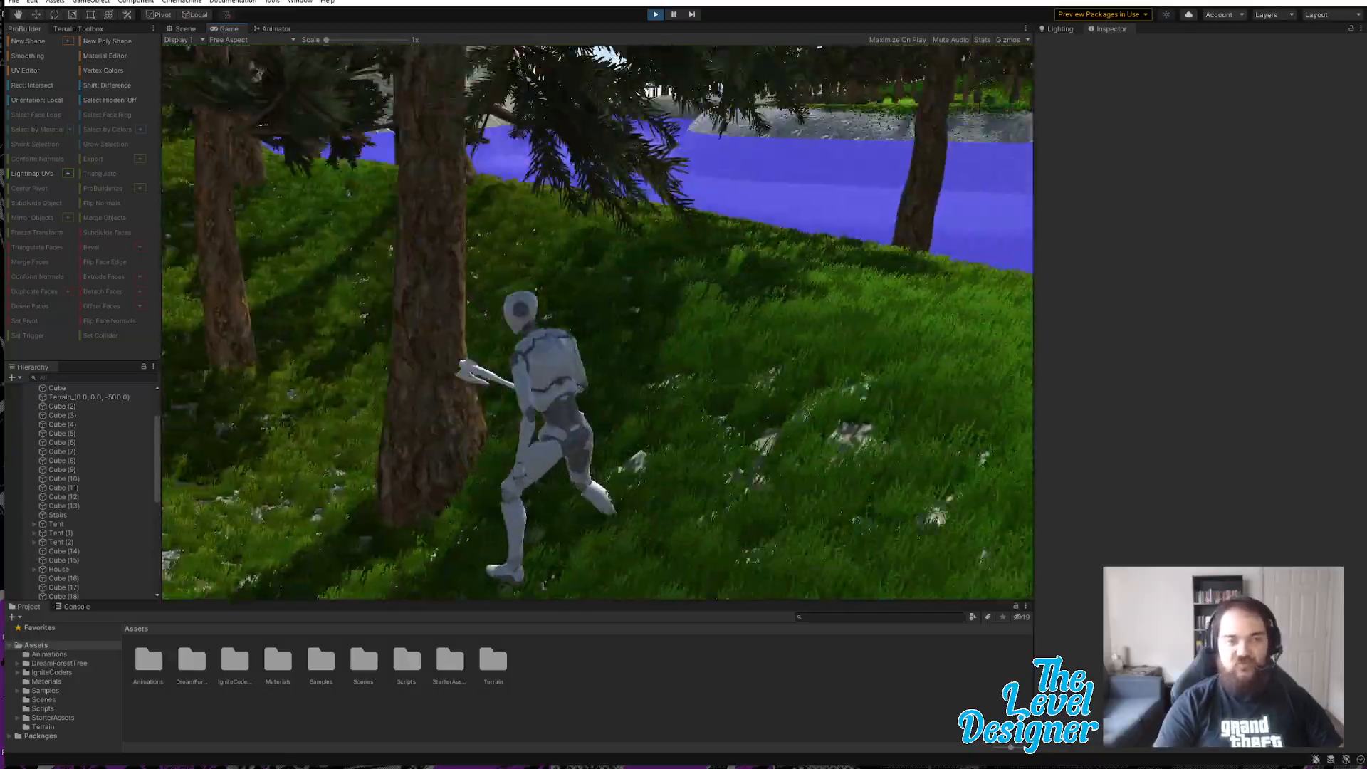
{"action": "key", "text": "w"}
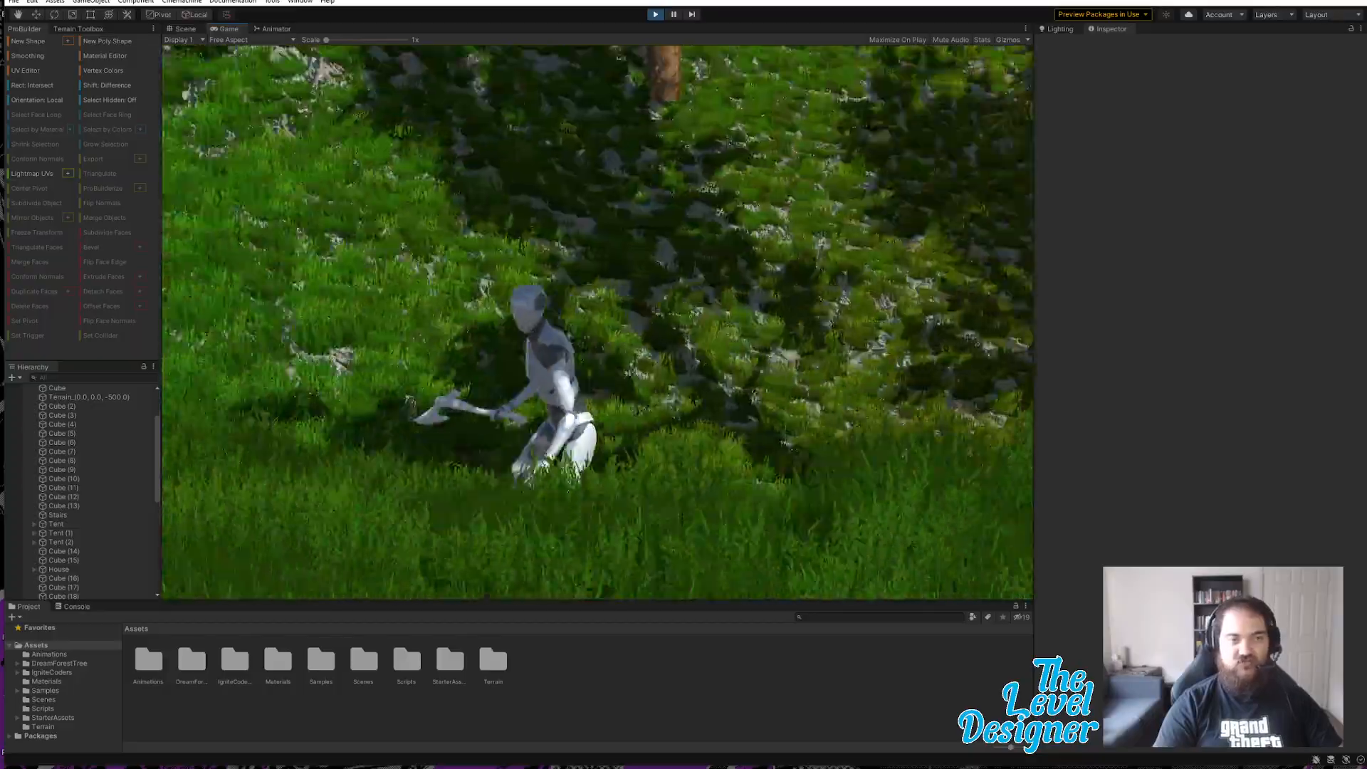
{"action": "key", "text": "w"}
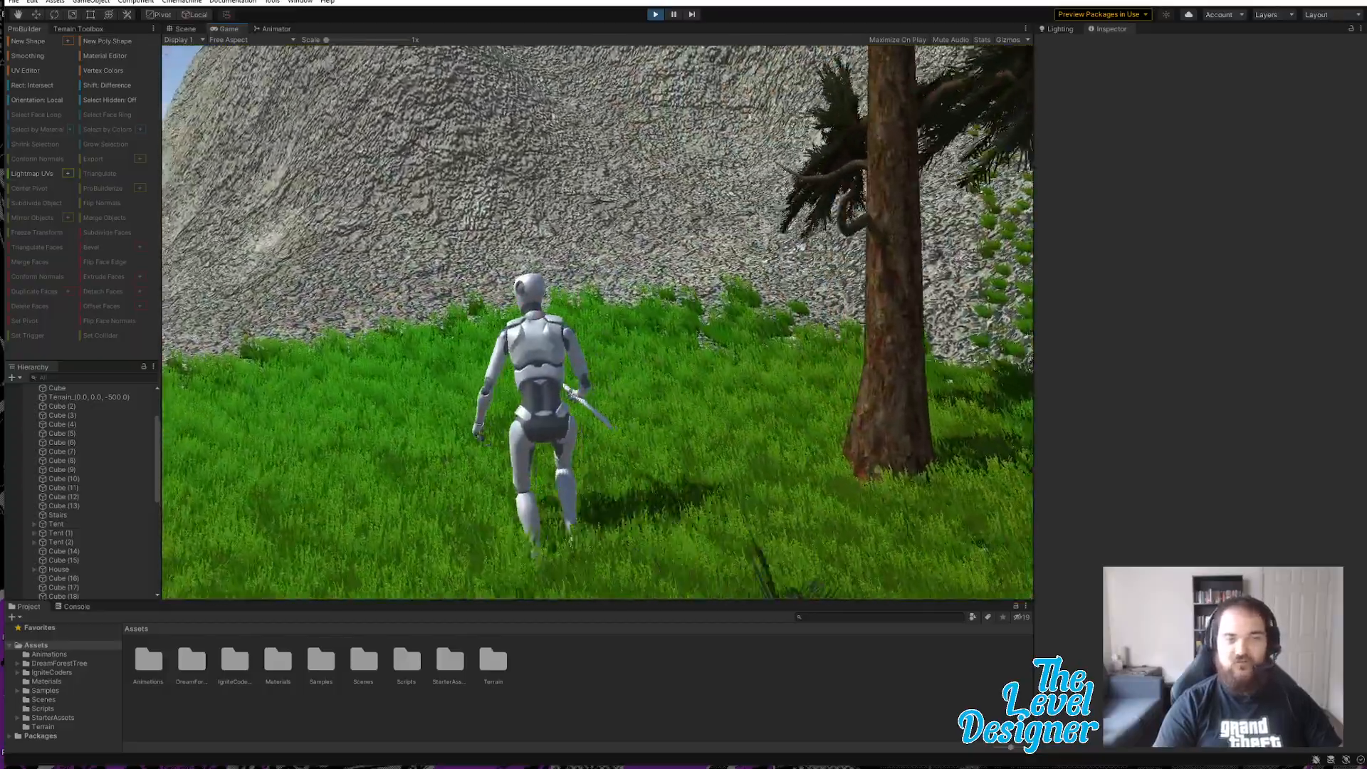
Step: Run the character from the foot of the mountain along the wooded lakeside slope to the beached boat
{"action": "key", "text": "w"}
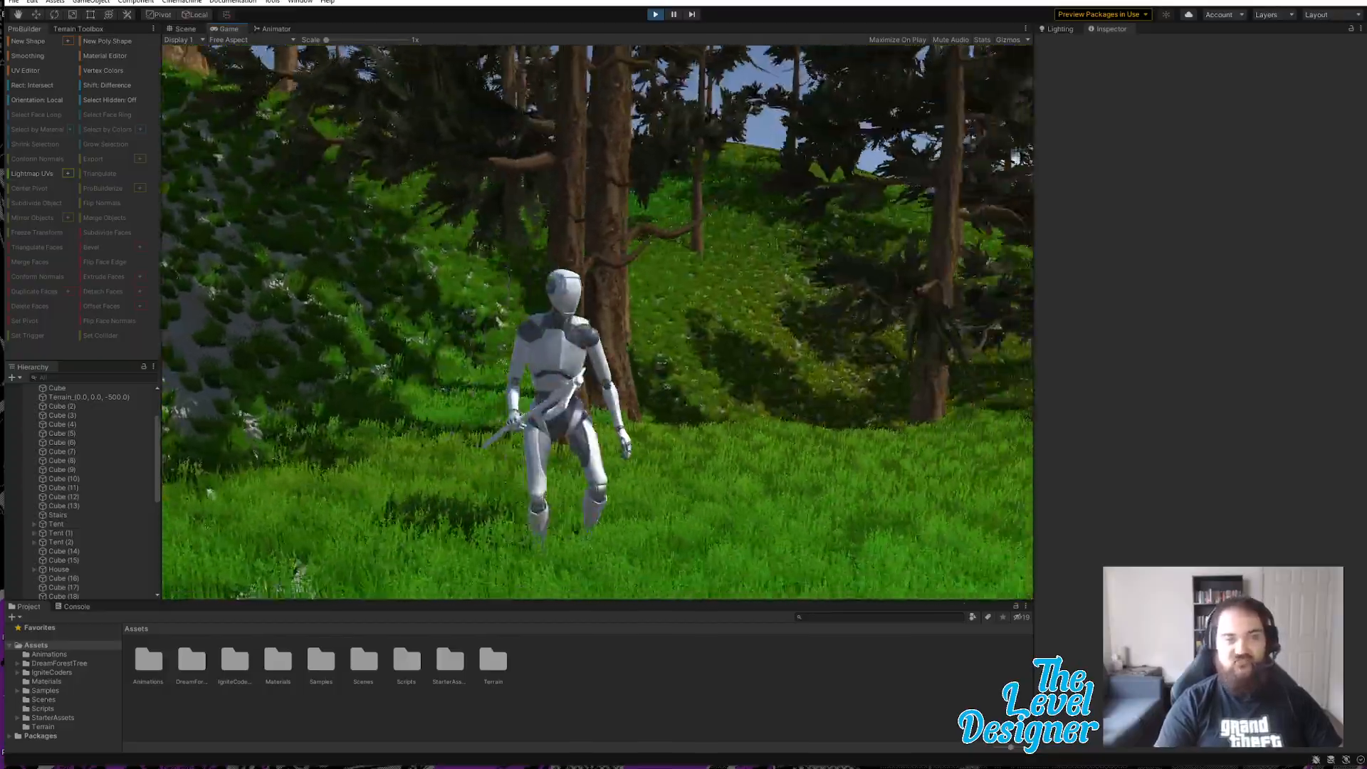
{"action": "key", "text": "w"}
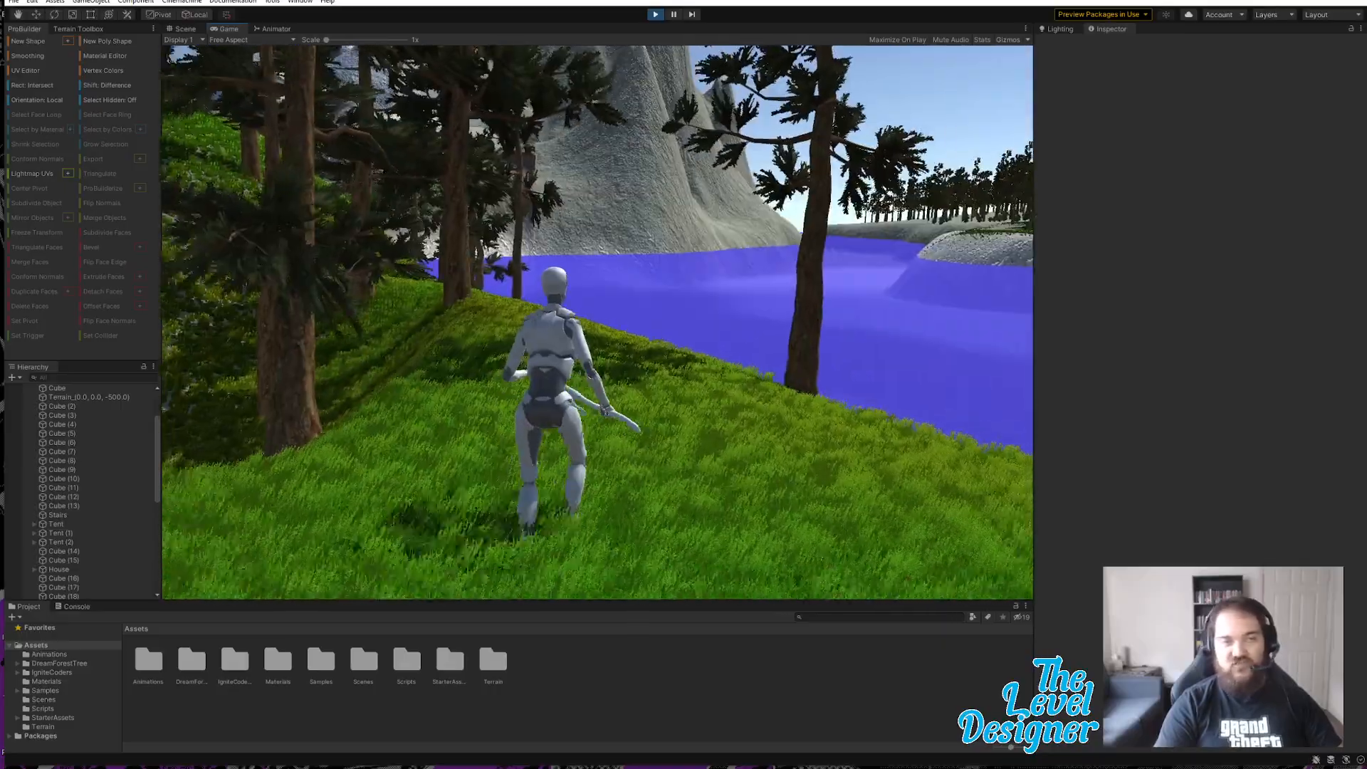
{"action": "key", "text": "w"}
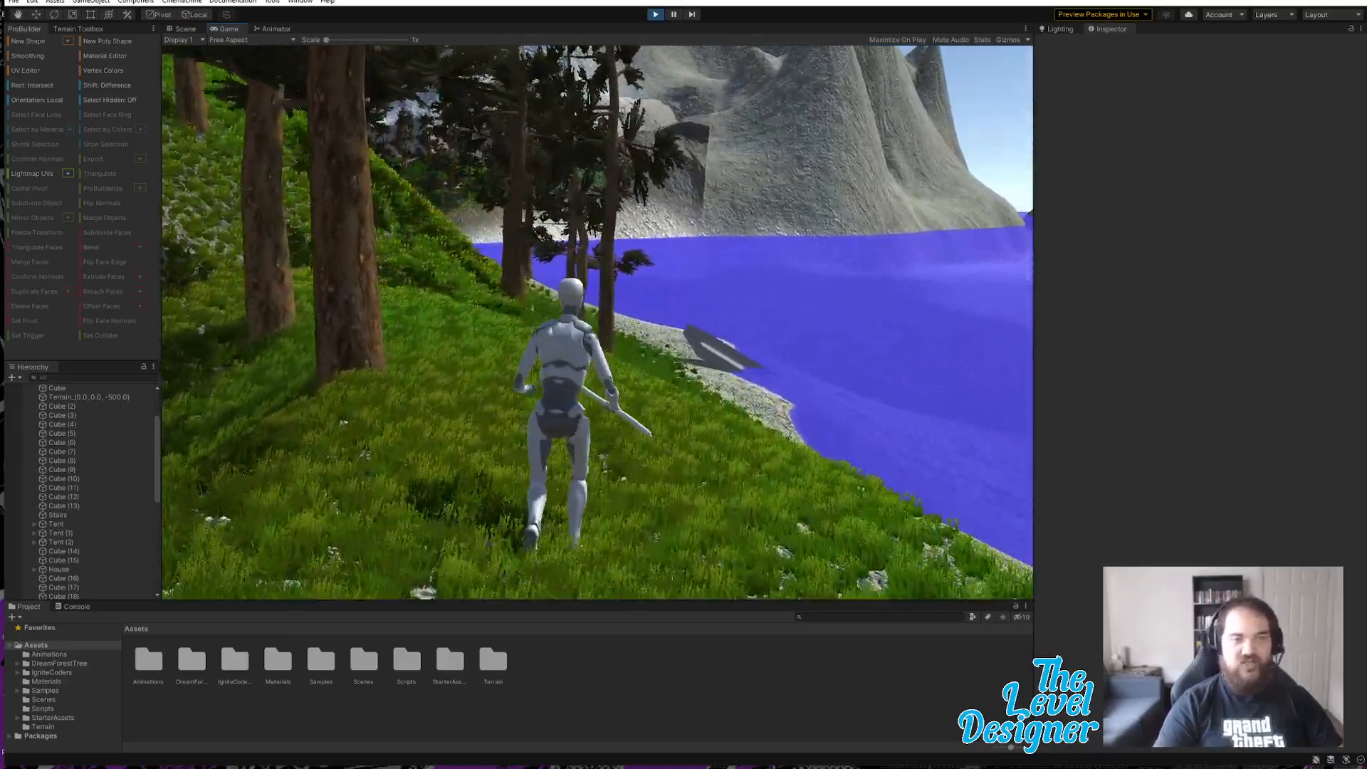
{"action": "key", "text": "w"}
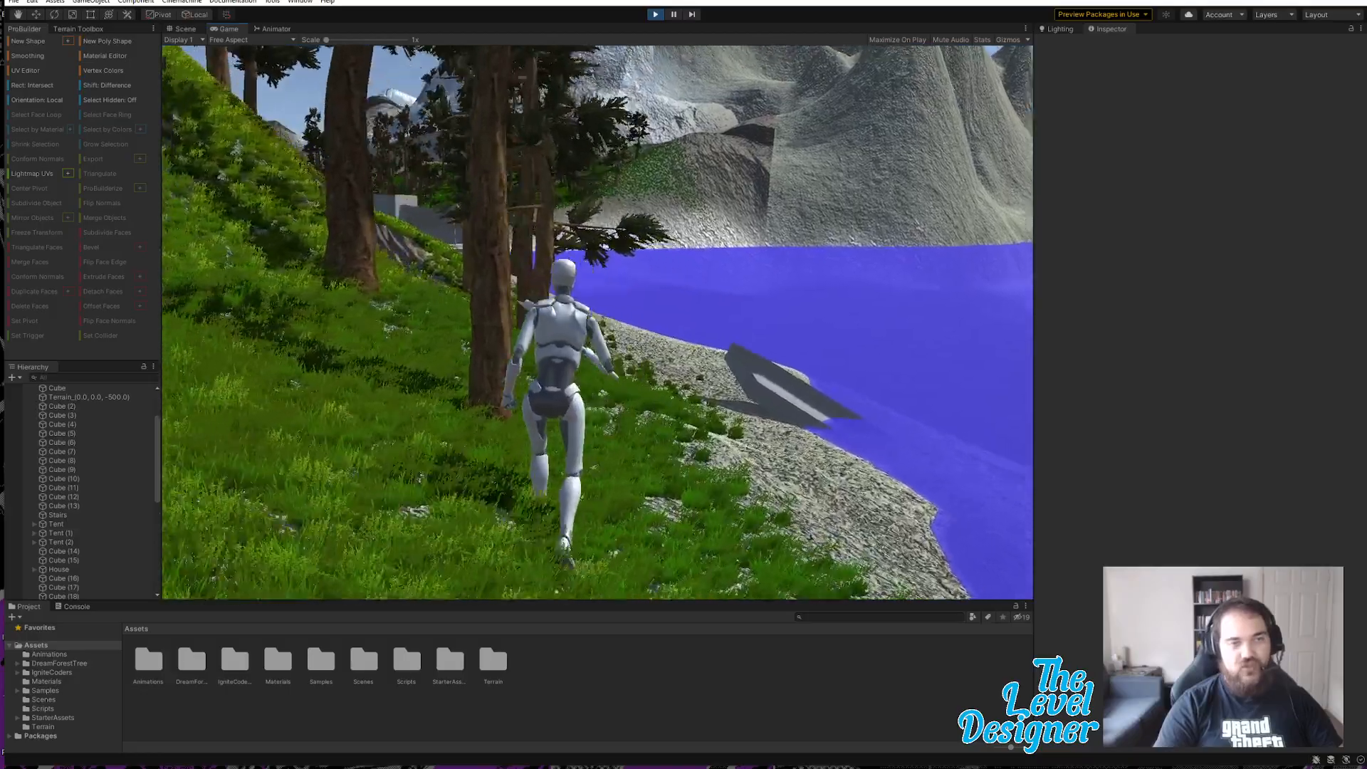
{"action": "key", "text": "d"}
{"action": "key", "text": "w"}
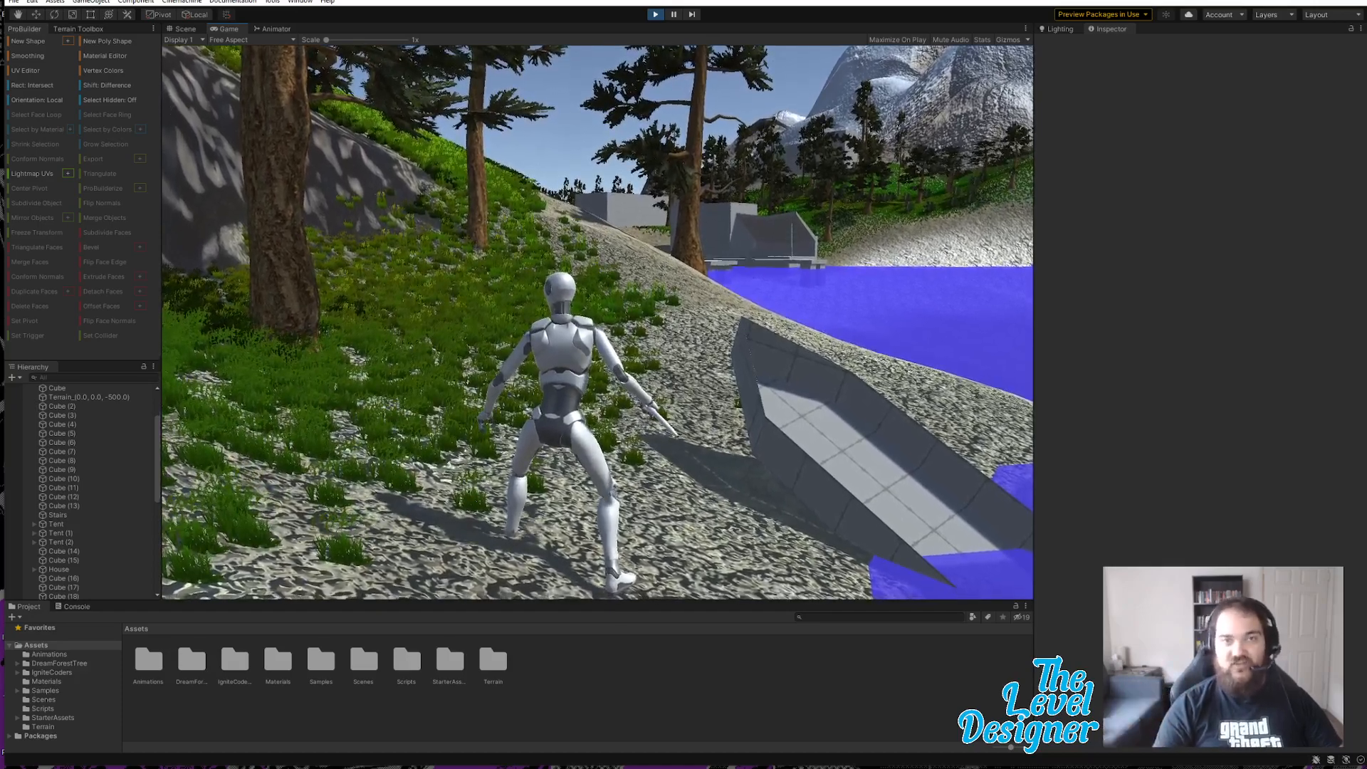
Step: Move the character back and forth on the rocky shore beyond the boat to view the dock across the water
{"action": "key", "text": "w"}
{"action": "key", "text": "d"}
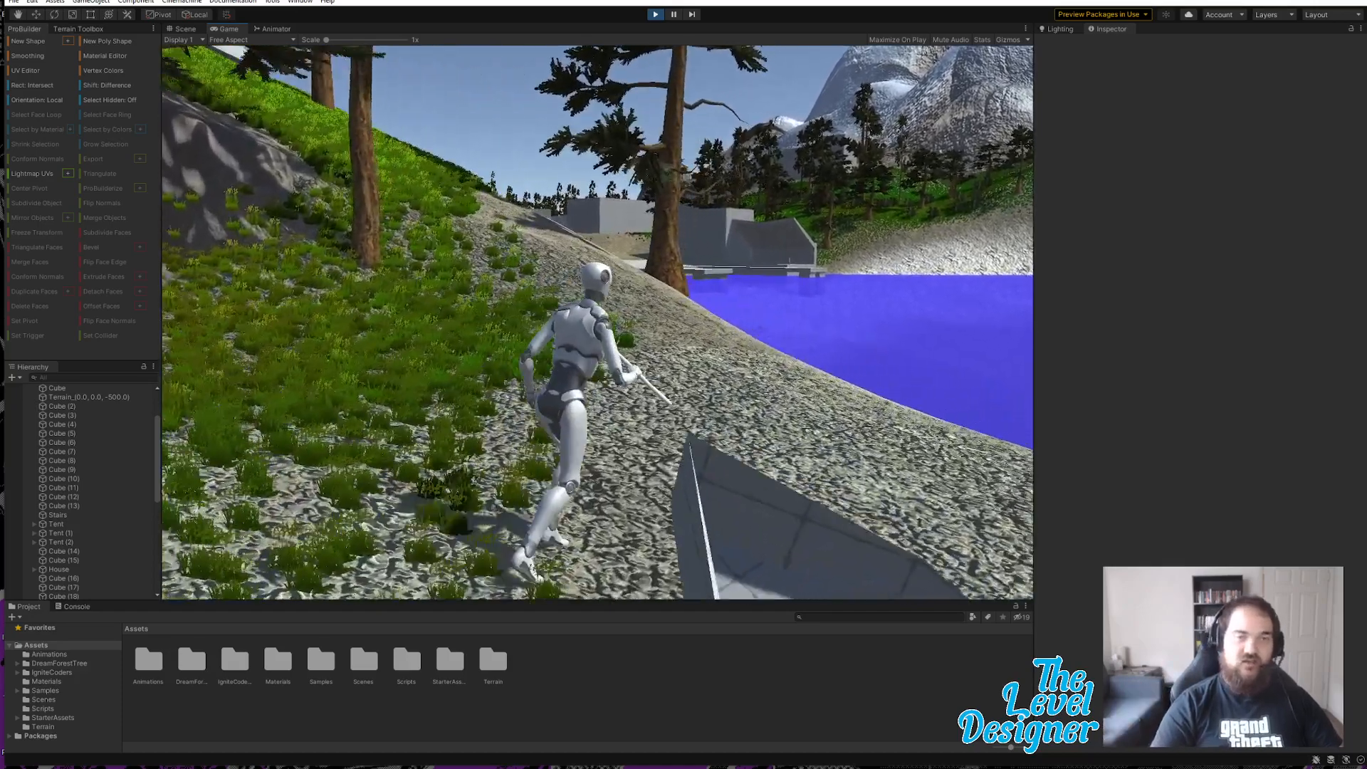
{"action": "key", "text": "w"}
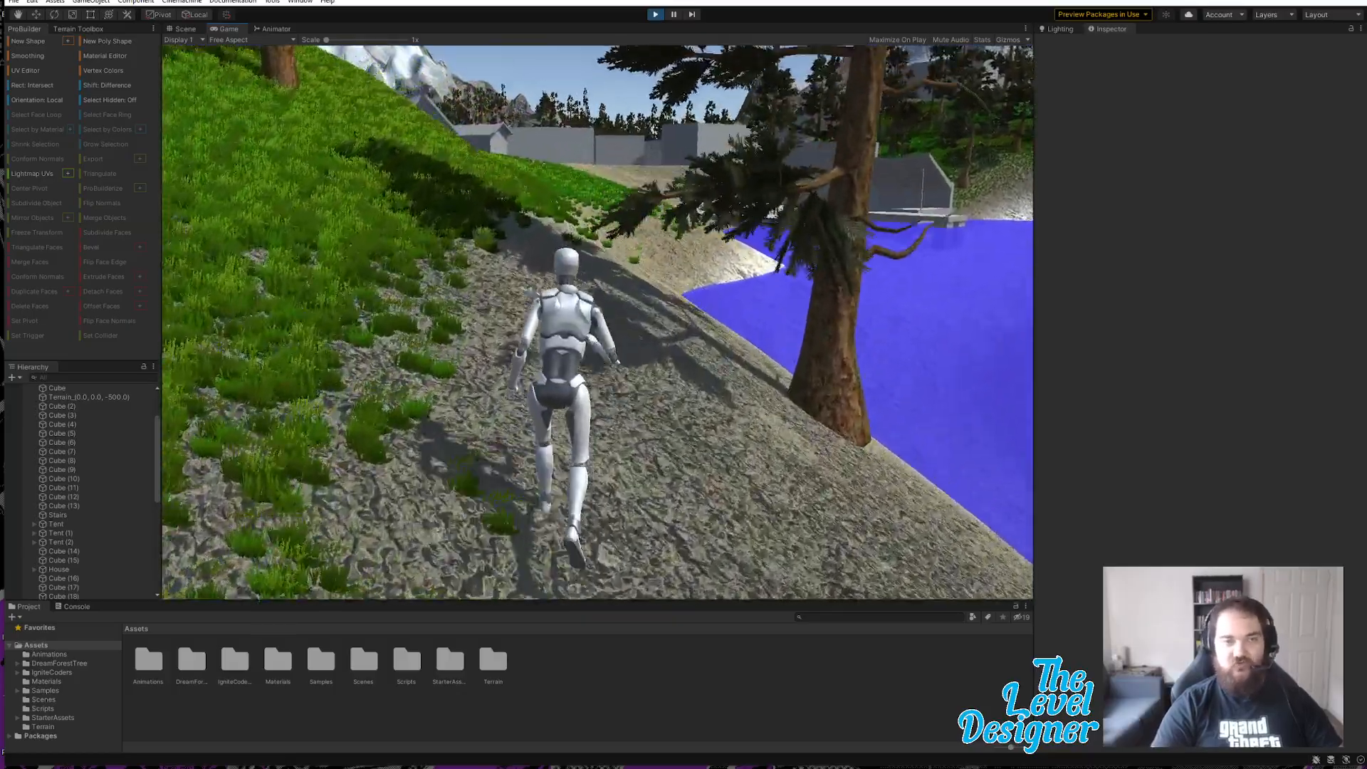
{"action": "key", "text": "s"}
{"action": "key", "text": "s"}
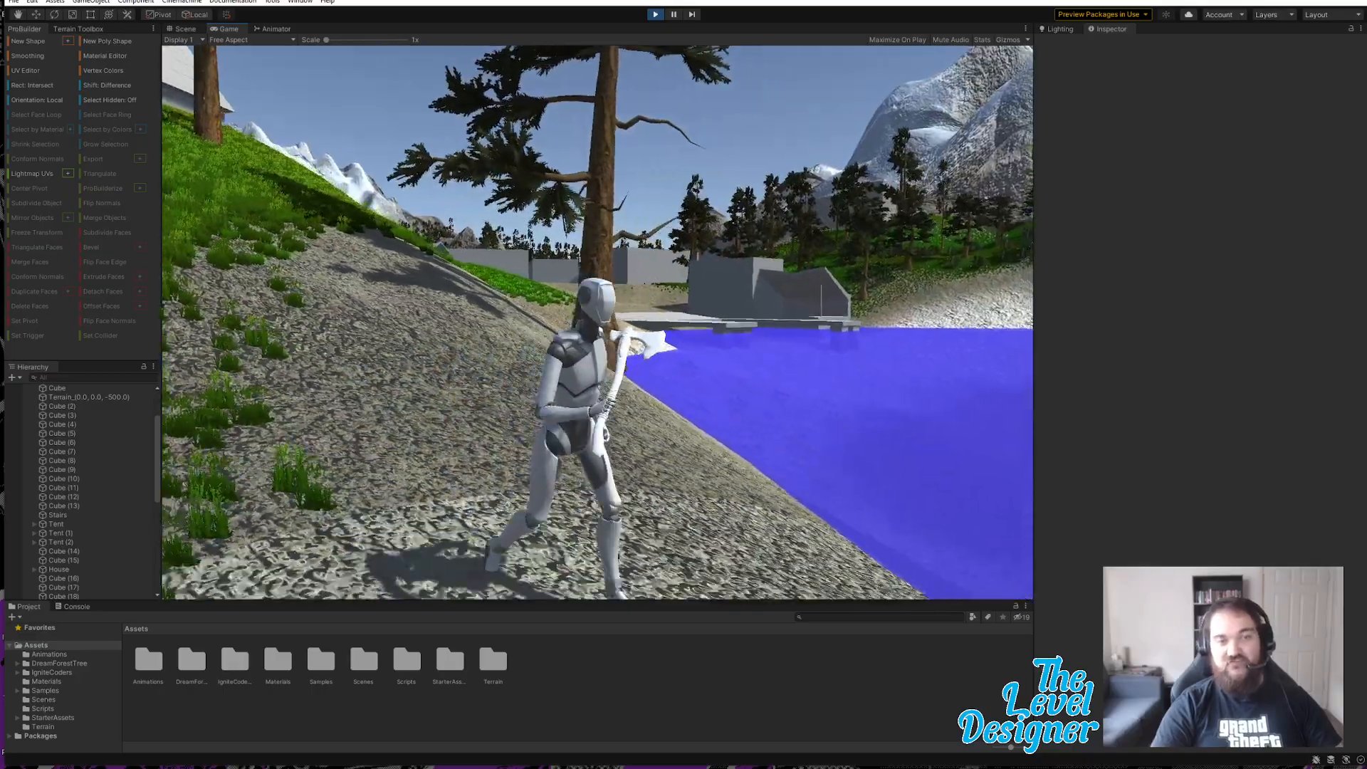
{"action": "key", "text": "w"}
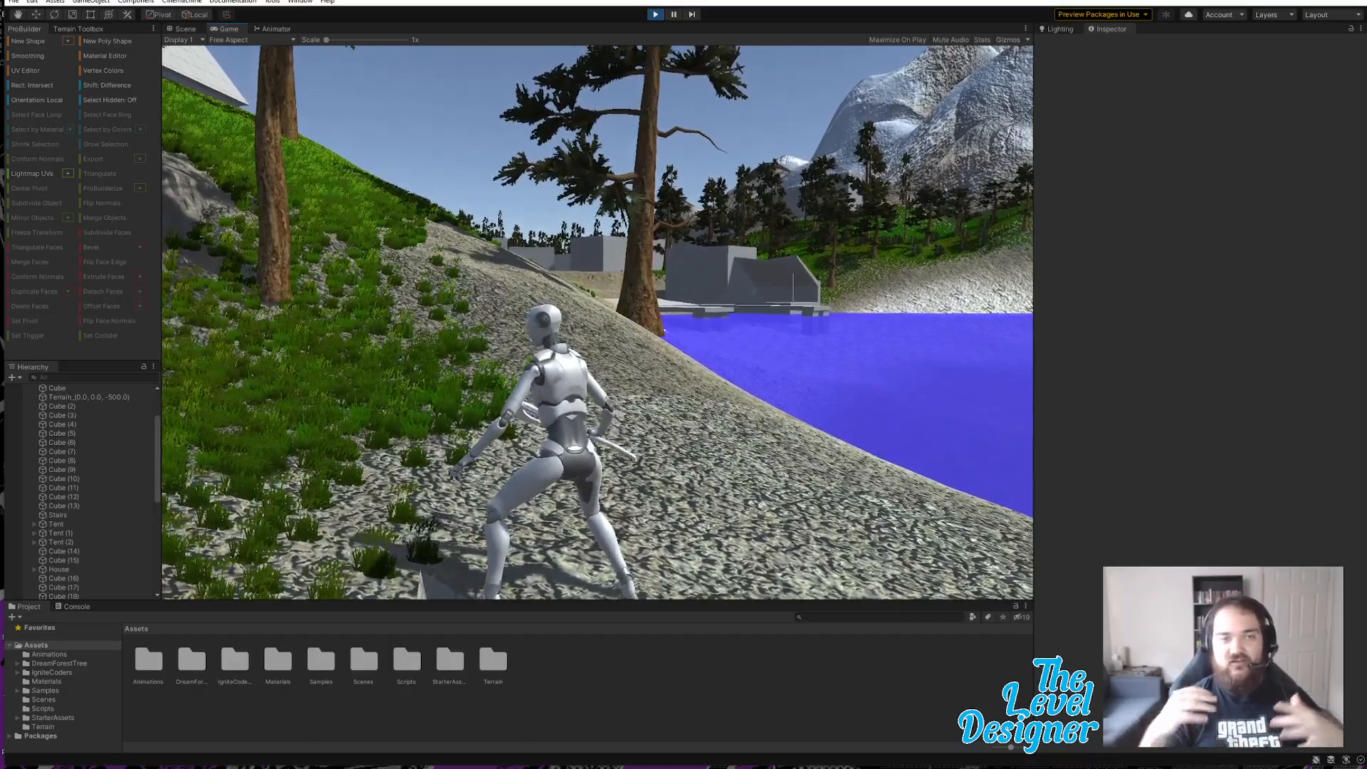
Step: Run the character along the rocky shore and up onto the grassy slope facing the village
{"action": "key", "text": "w"}
{"action": "key", "text": "w"}
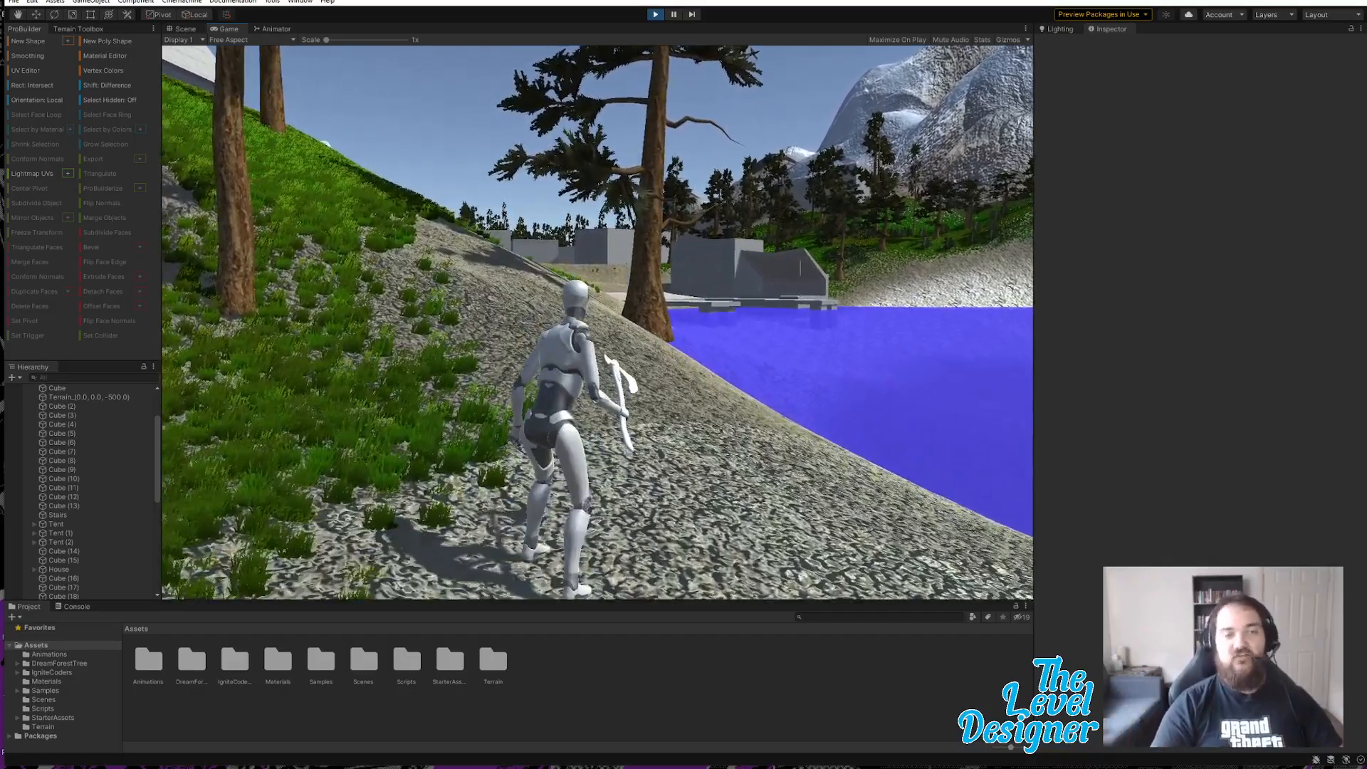
{"action": "key", "text": "w"}
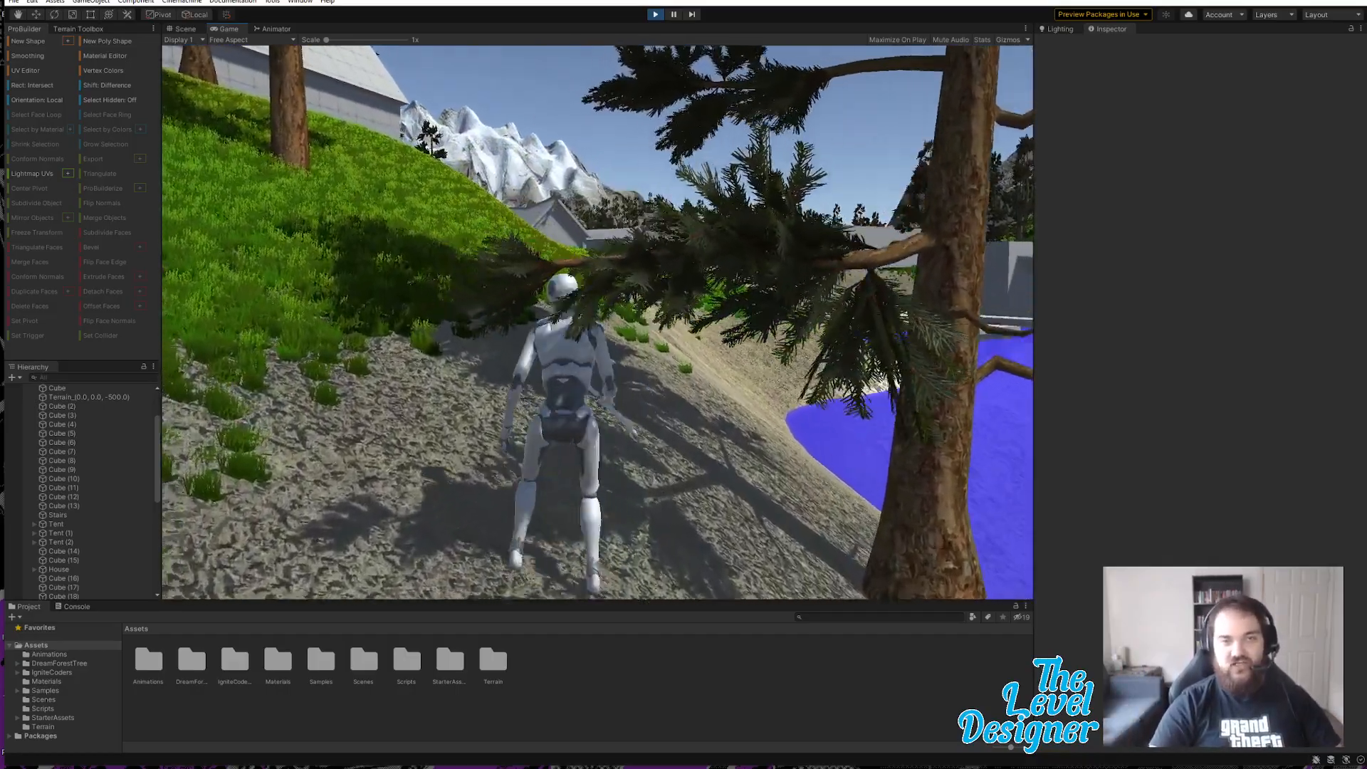
{"action": "key", "text": "w"}
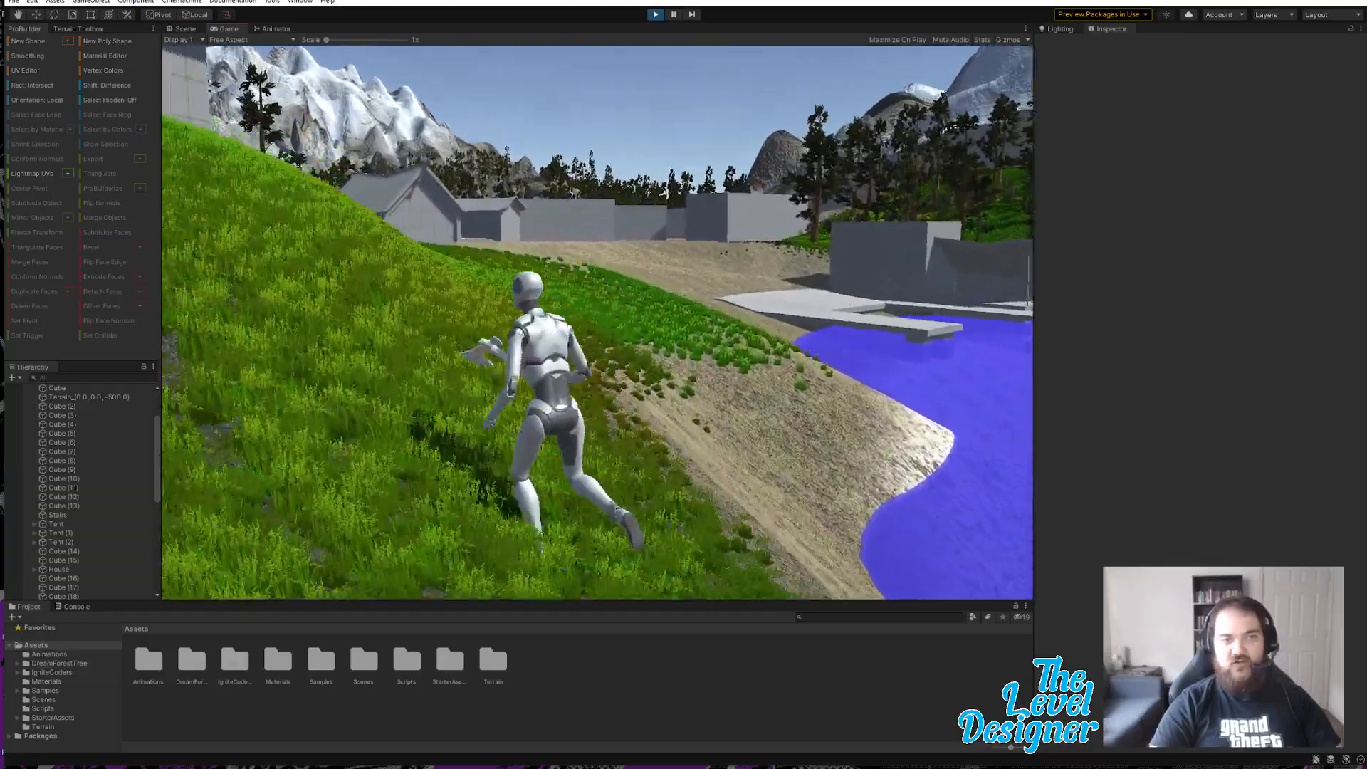
{"action": "key", "text": "d"}
{"action": "key", "text": "w"}
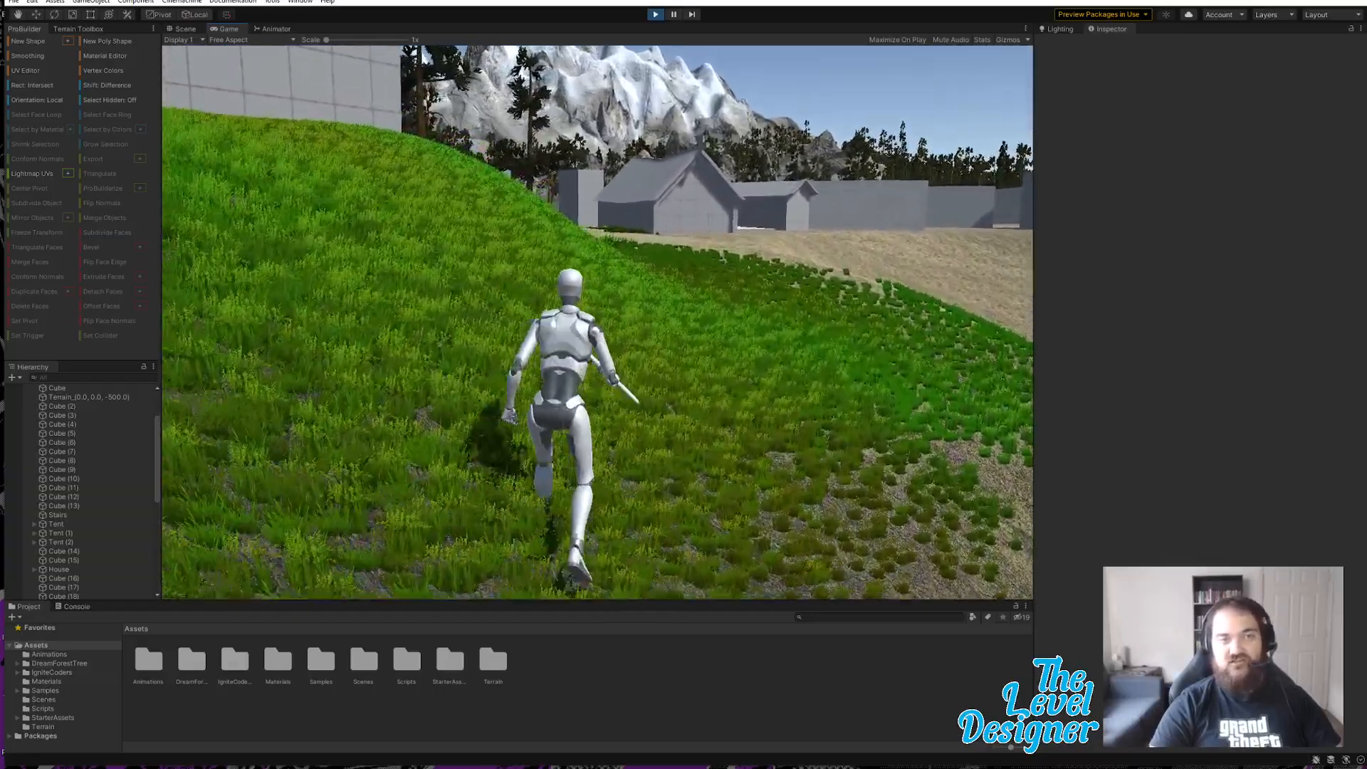
Step: Run the character up the grassy hill and around the hilltop building to the gravel at its gabled end
{"action": "key", "text": "d"}
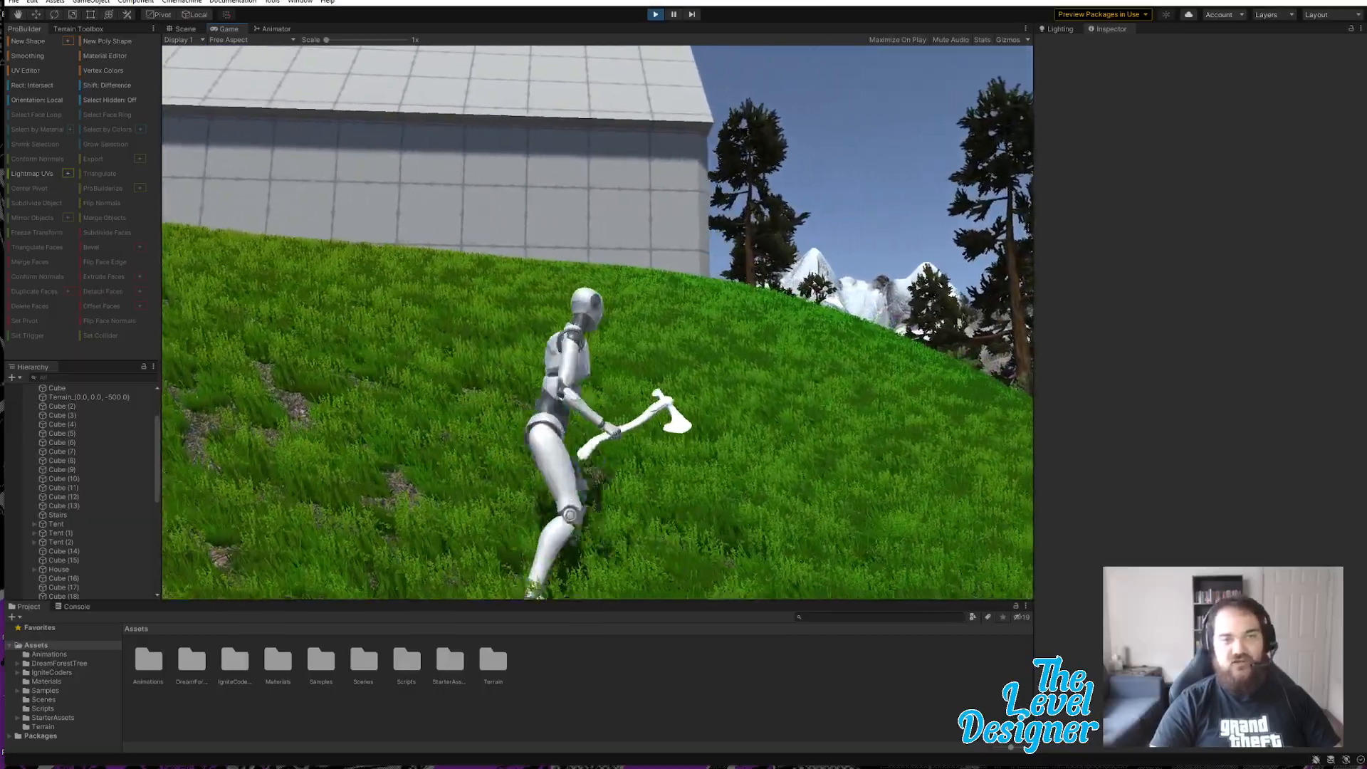
{"action": "key", "text": "w"}
{"action": "key", "text": "a"}
{"action": "key", "text": "d"}
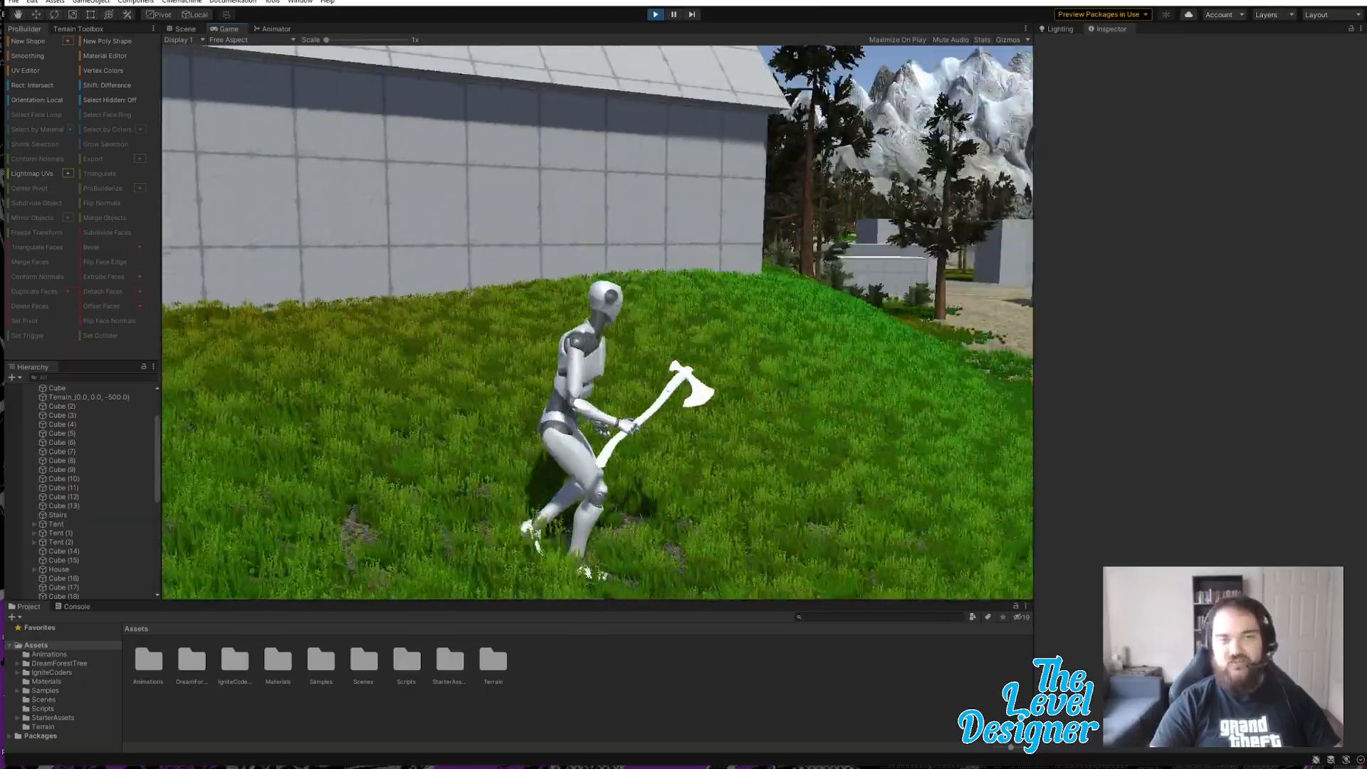
{"action": "key", "text": "w"}
{"action": "key", "text": "w"}
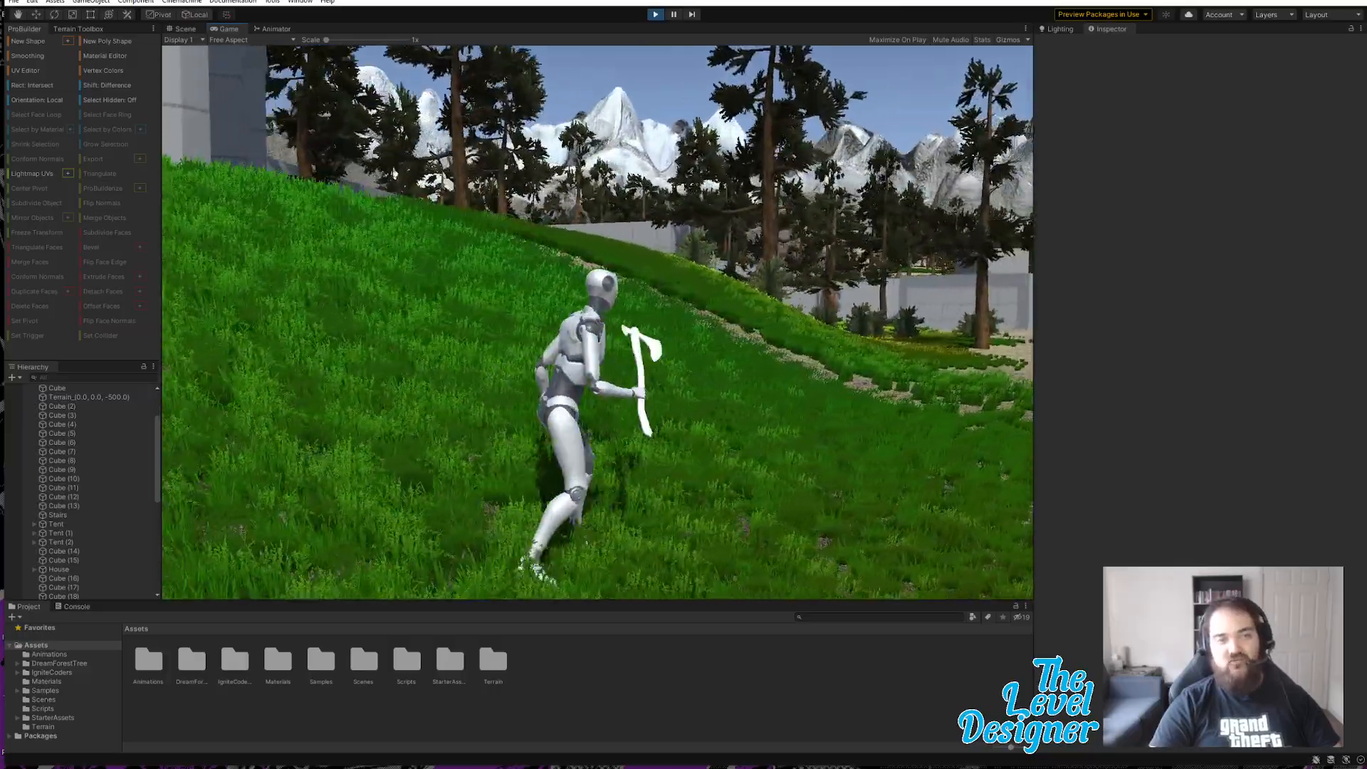
{"action": "key", "text": "w"}
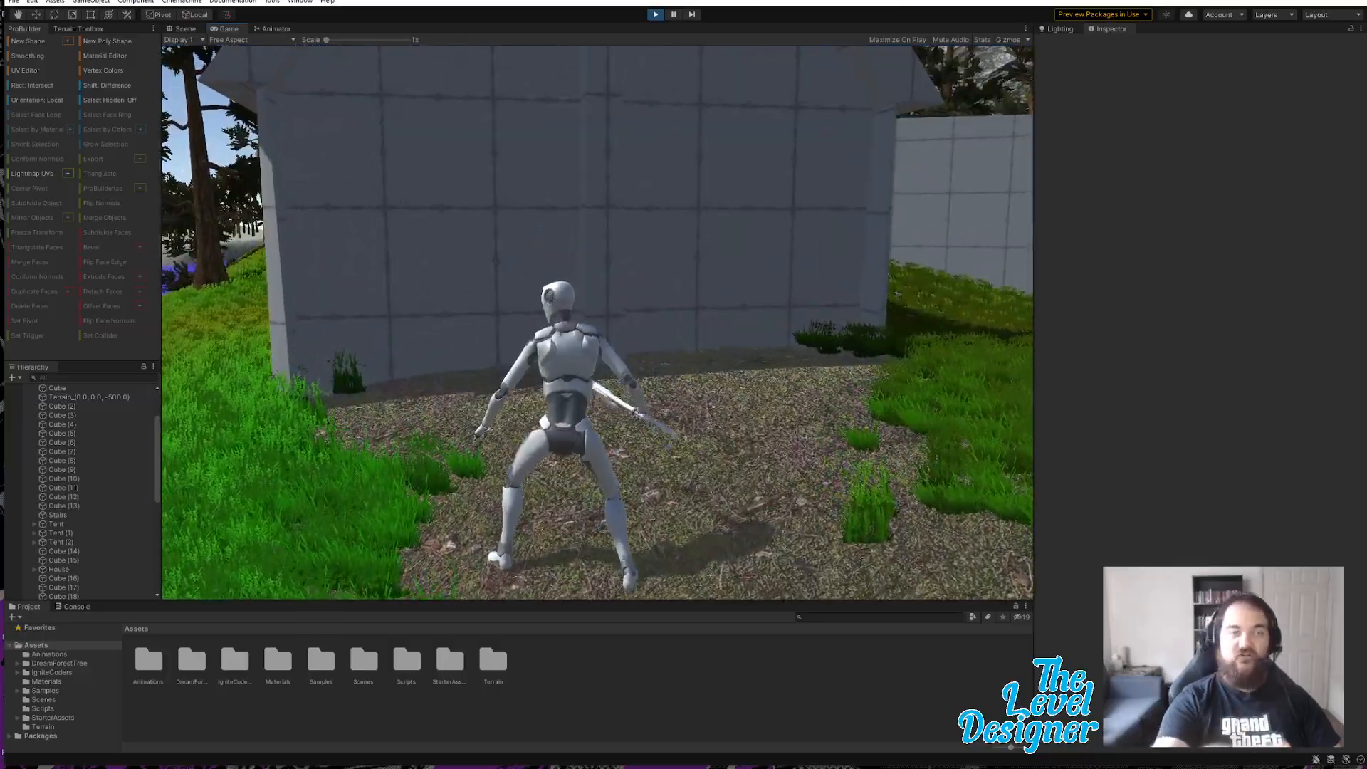
Step: Move the character sideways in front of the hilltop building's gabled wall and turn it to face the village
{"action": "left_click", "coordinate": [598, 322]}
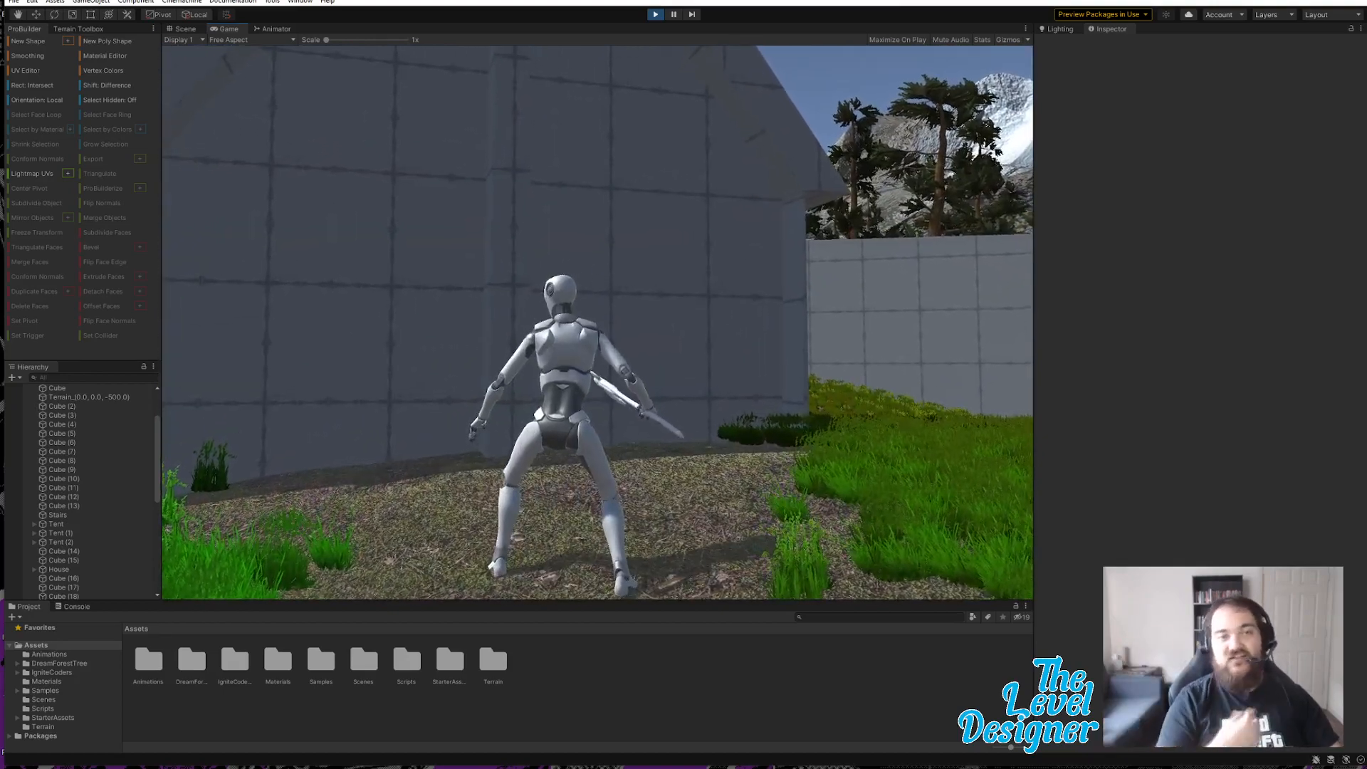
{"action": "key", "text": "d"}
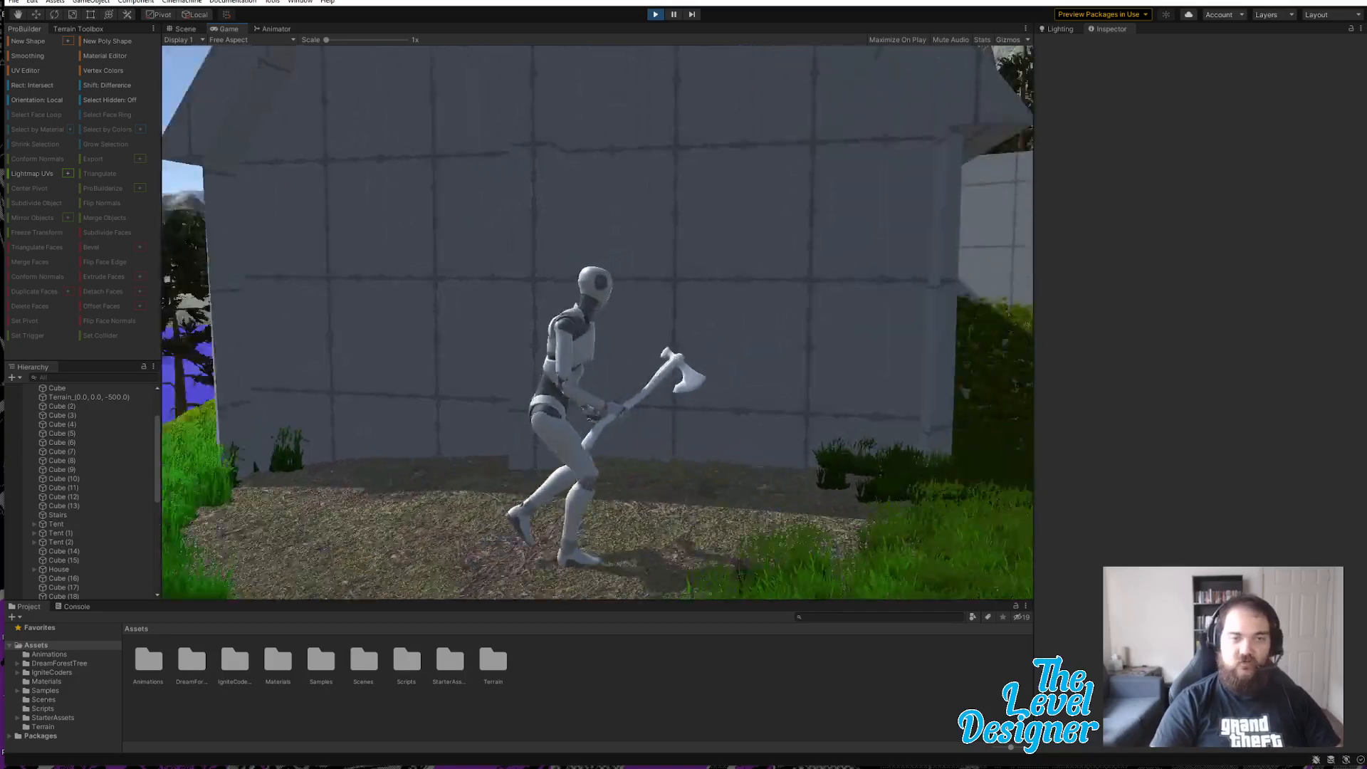
{"action": "key", "text": "a"}
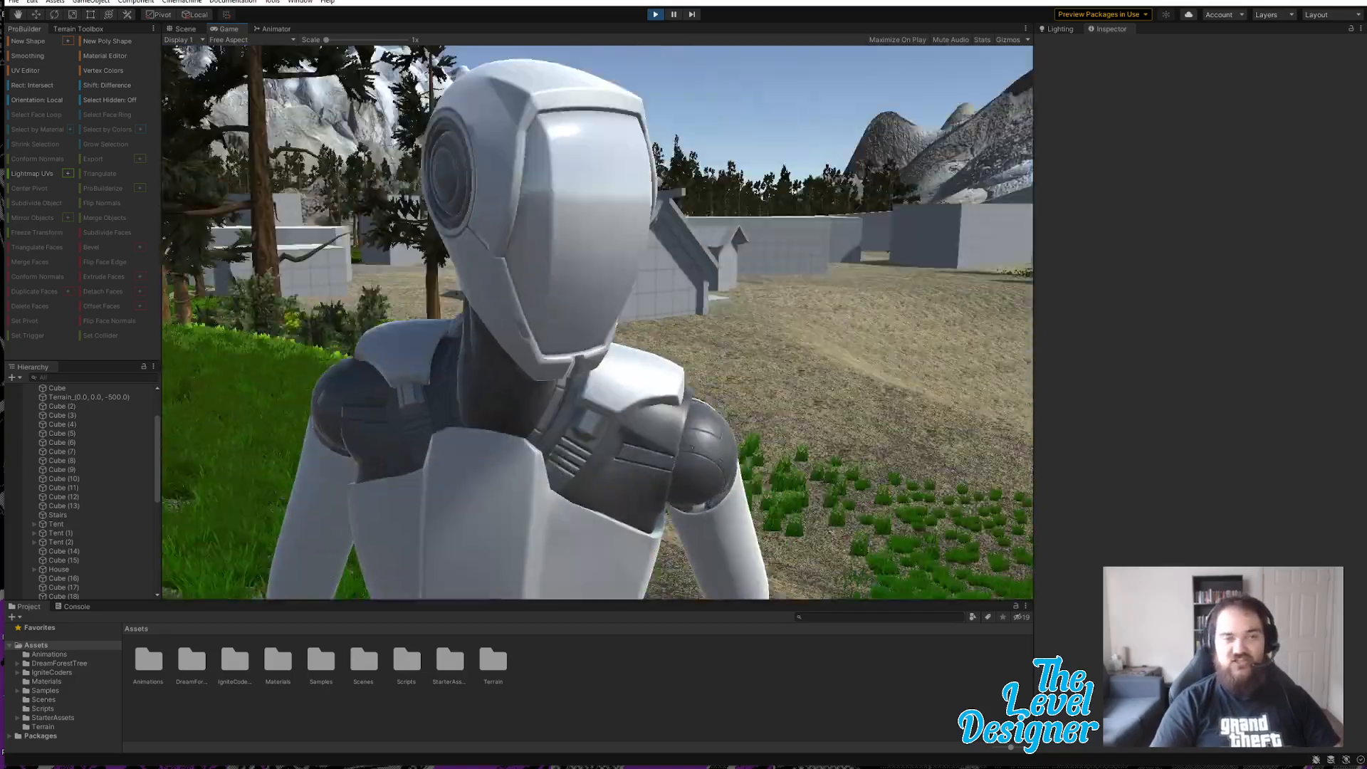
Step: Run the character down from the hilltop building across the grass patches toward the large gabled village house
{"action": "key", "text": "w"}
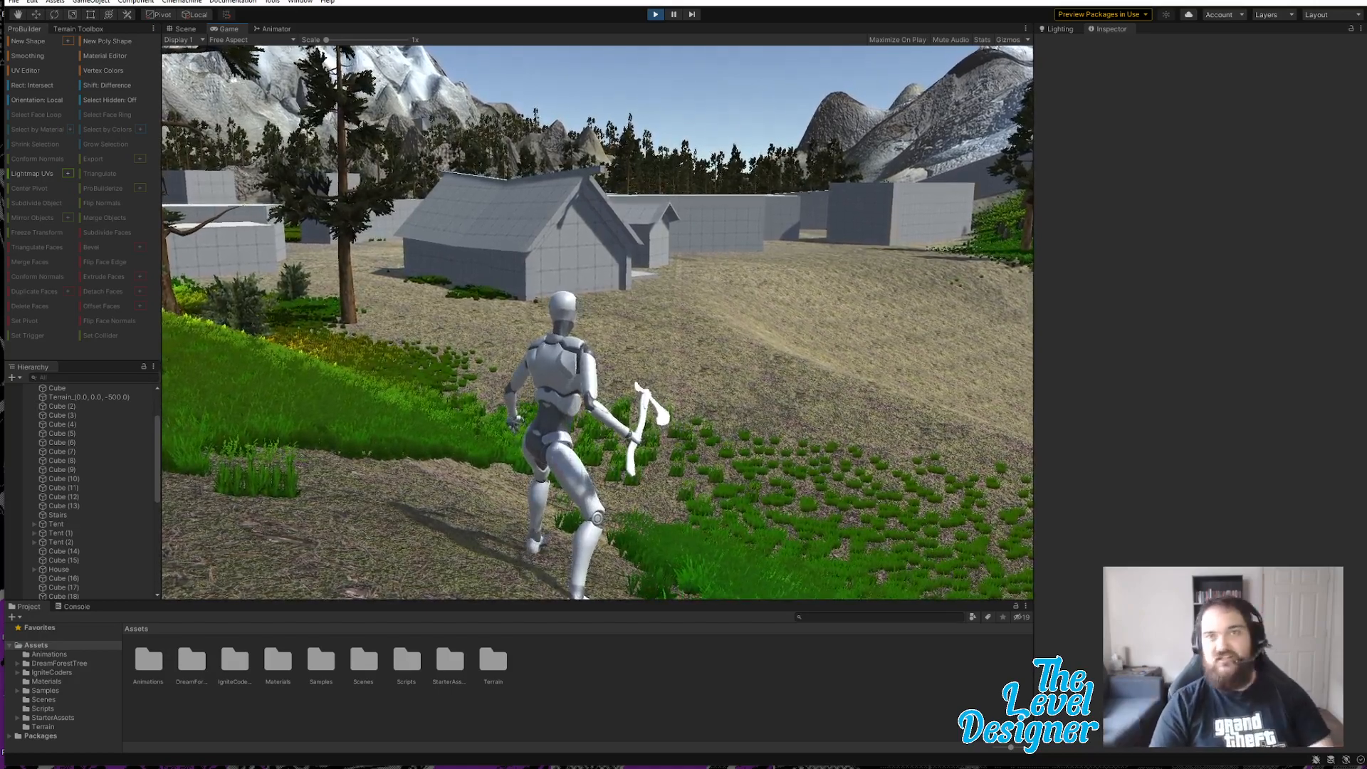
{"action": "key", "text": "w"}
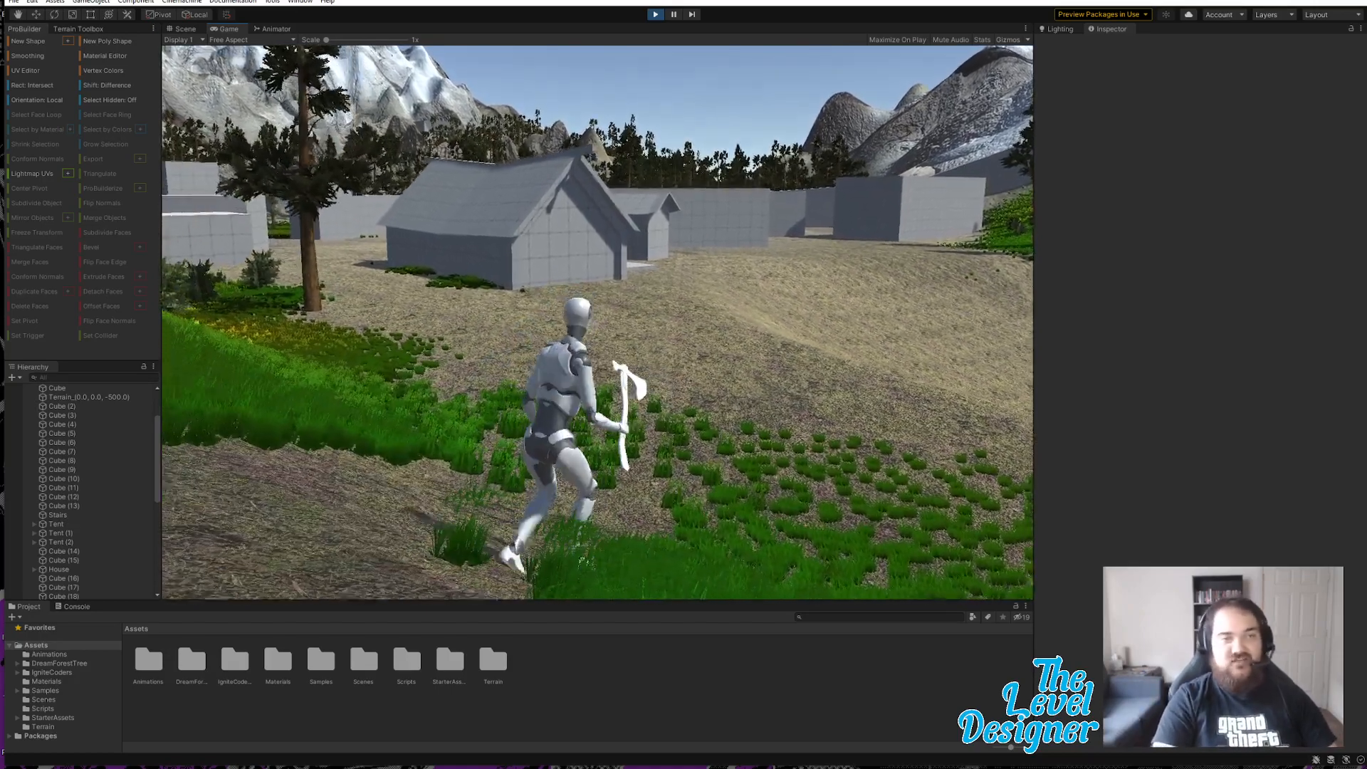
{"action": "key", "text": "w"}
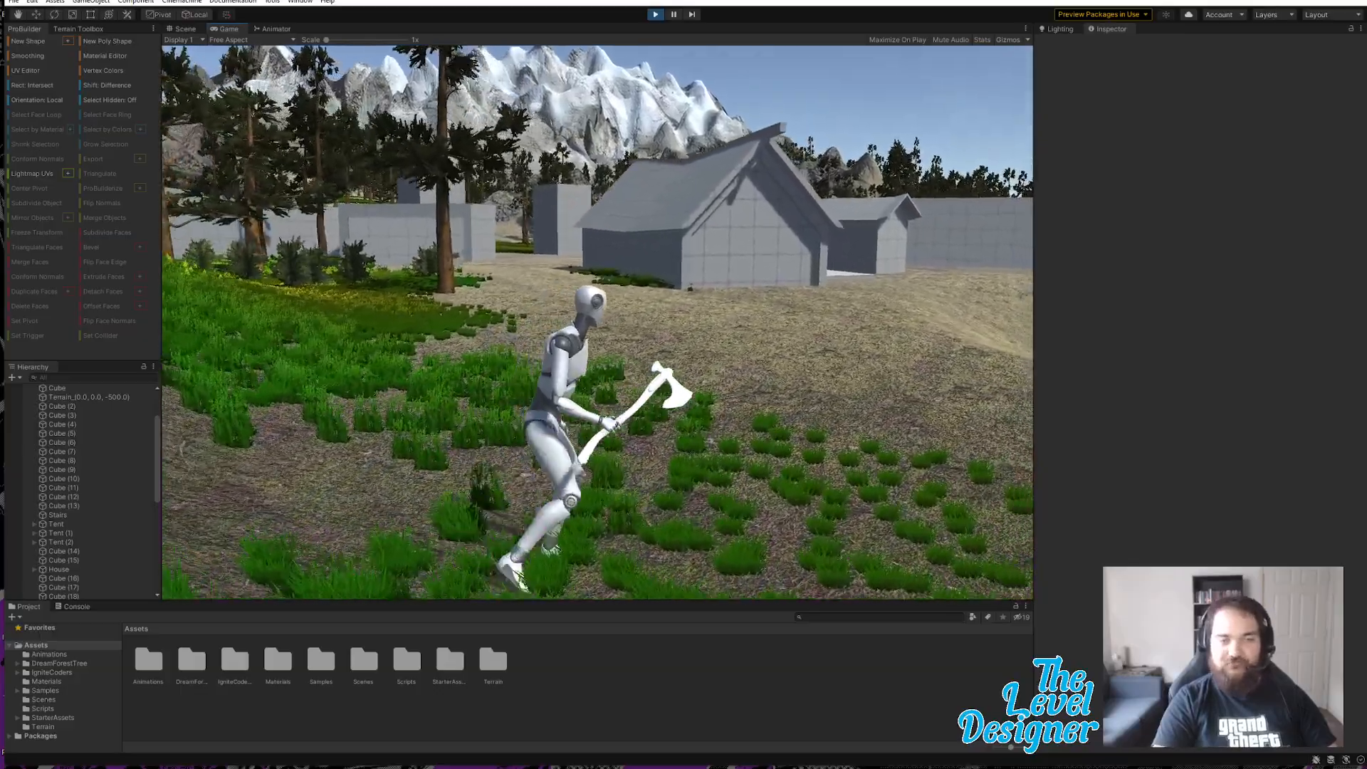
{"action": "key", "text": "w"}
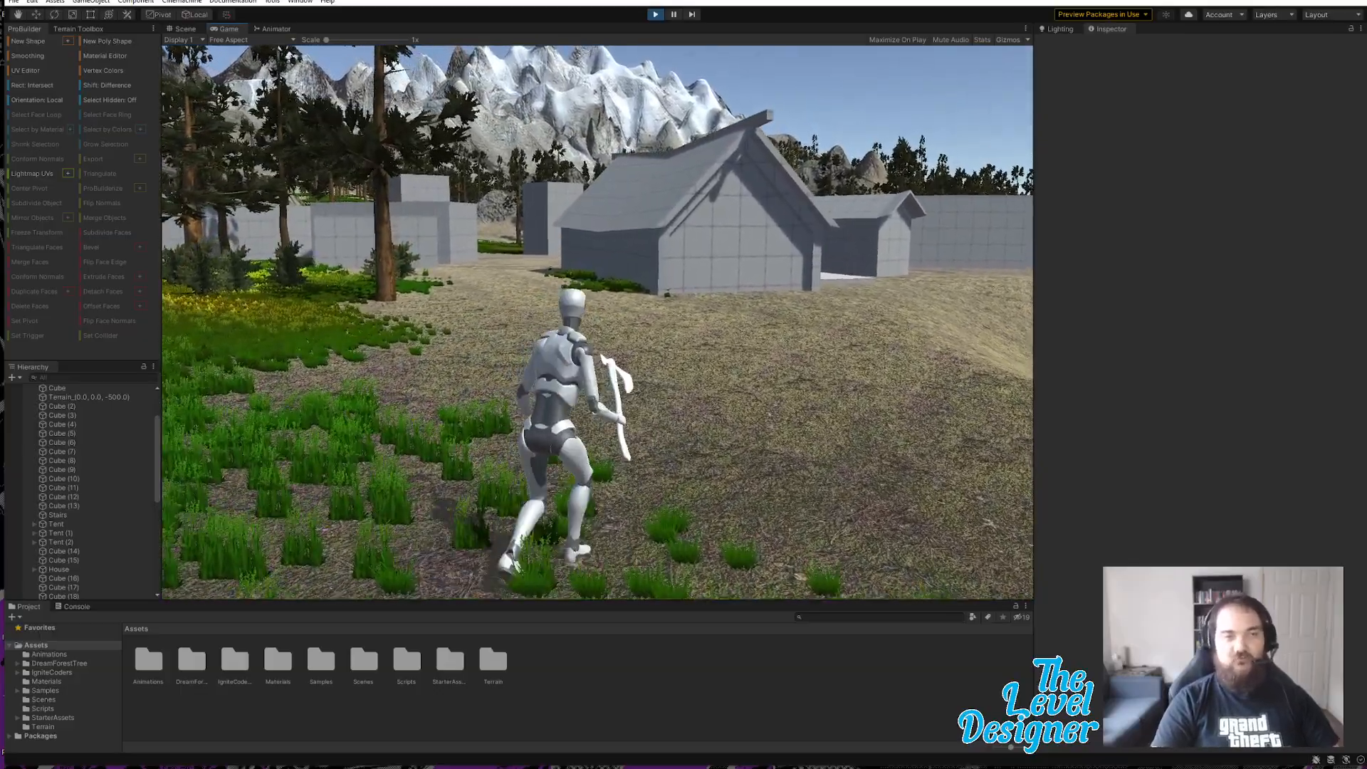
{"action": "key", "text": "w"}
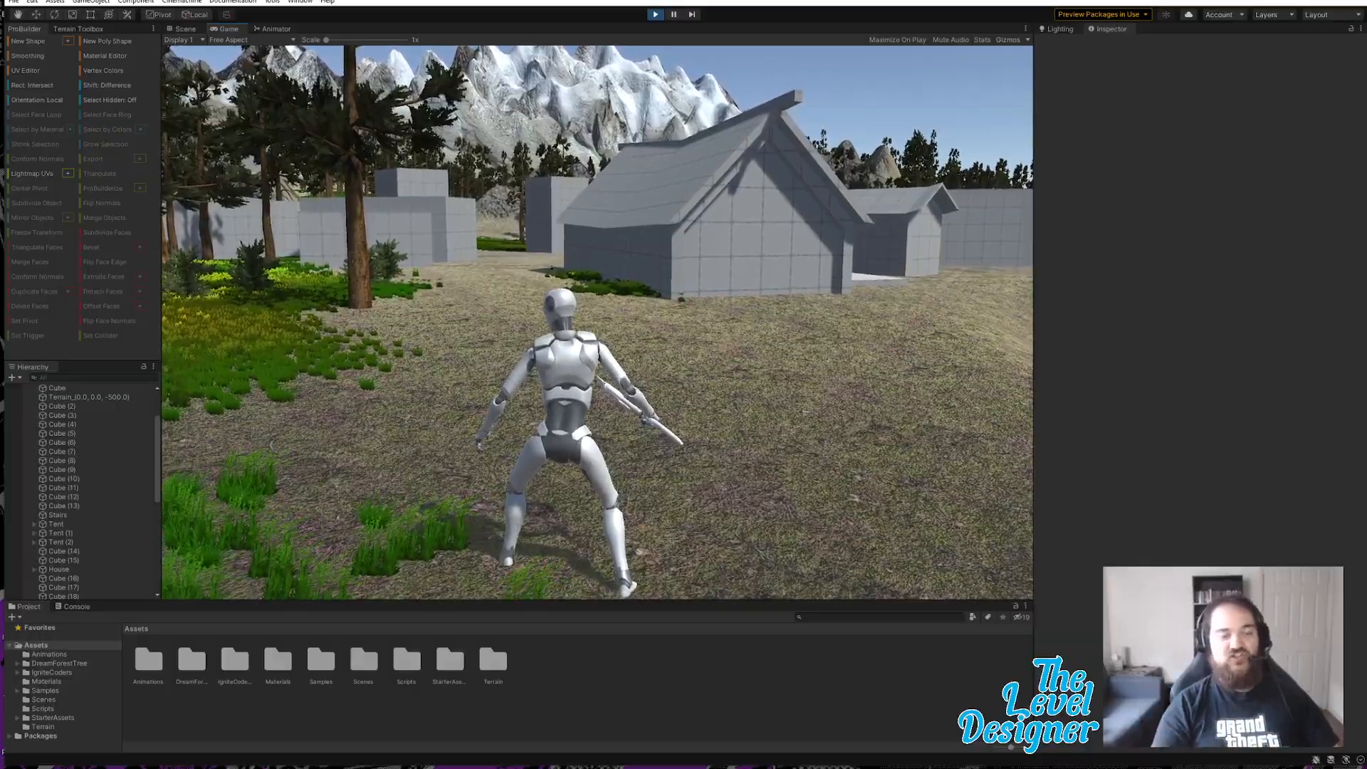
Step: Move the character around the open ground below the village to view the flowered grass, the dock and the houses
{"action": "key", "text": "d"}
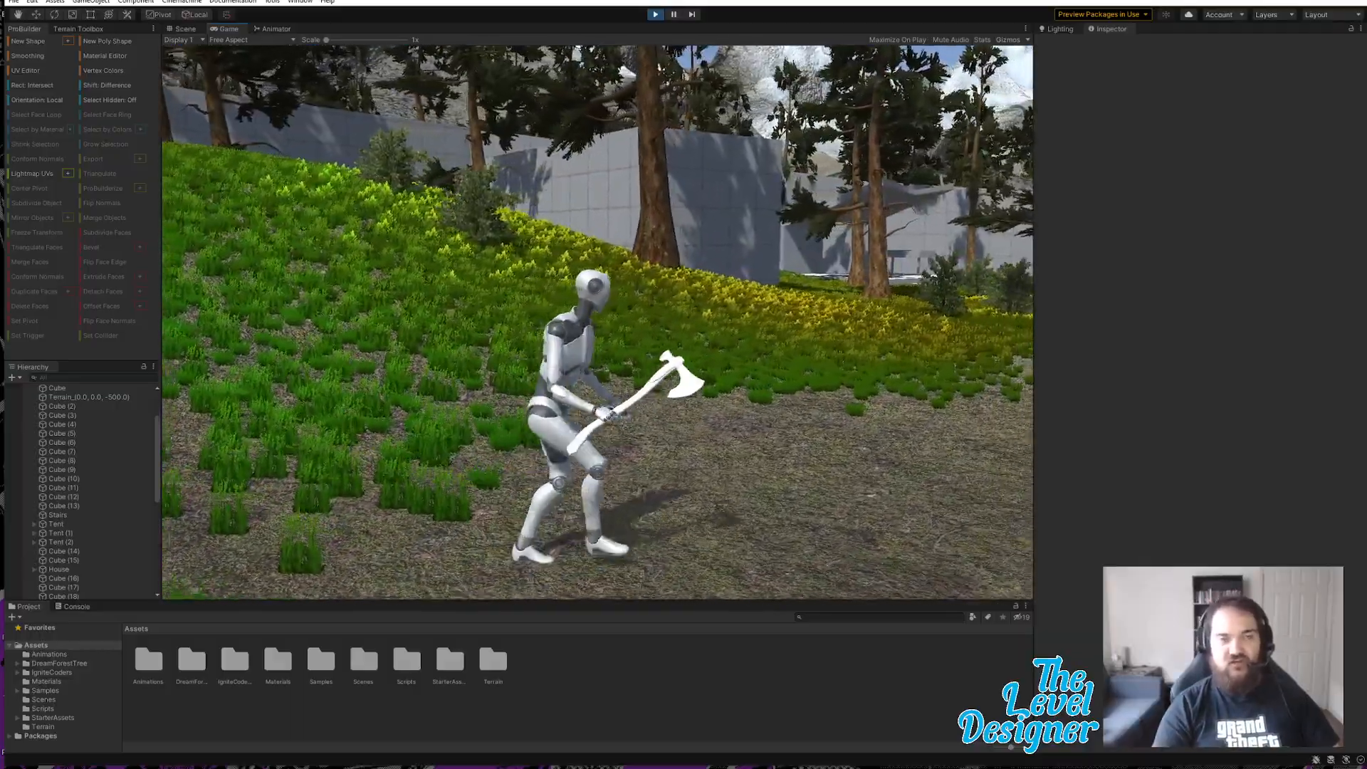
{"action": "key", "text": "w"}
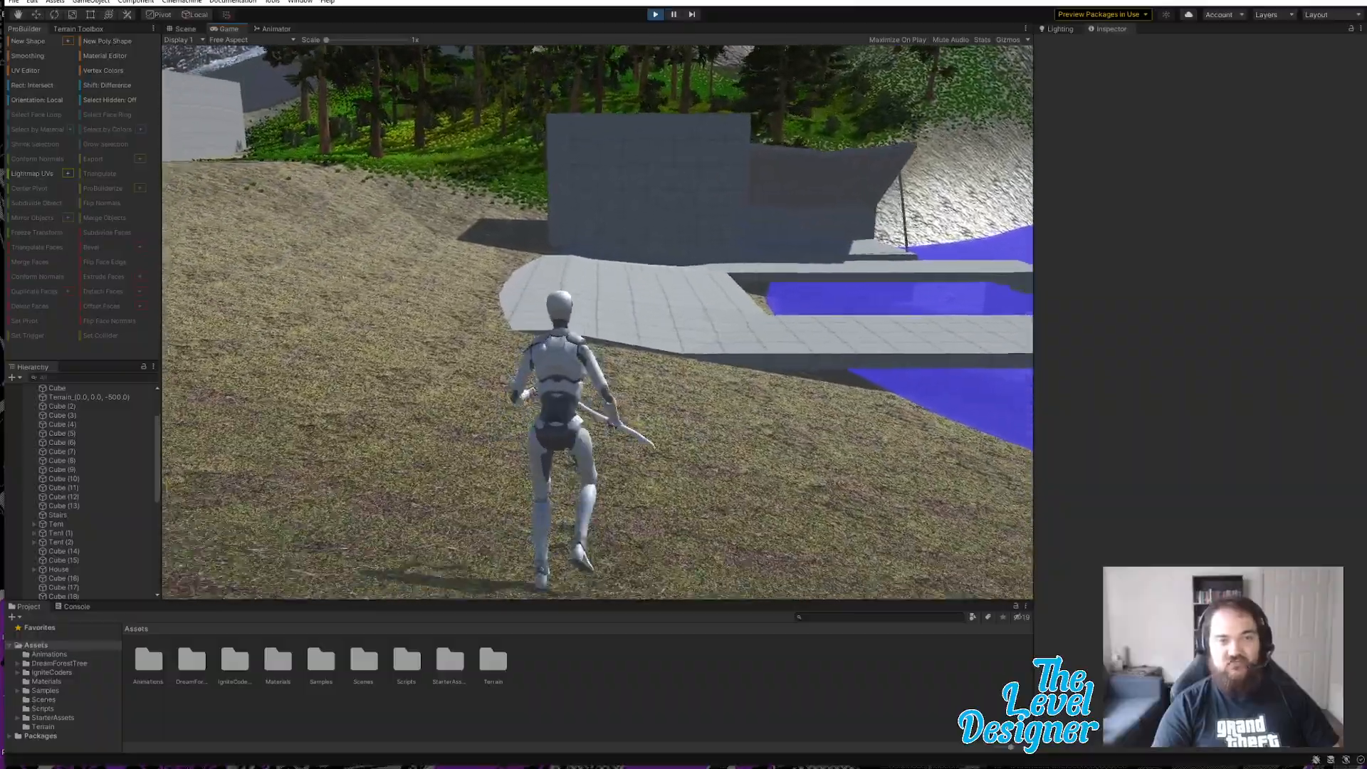
{"action": "key", "text": "s"}
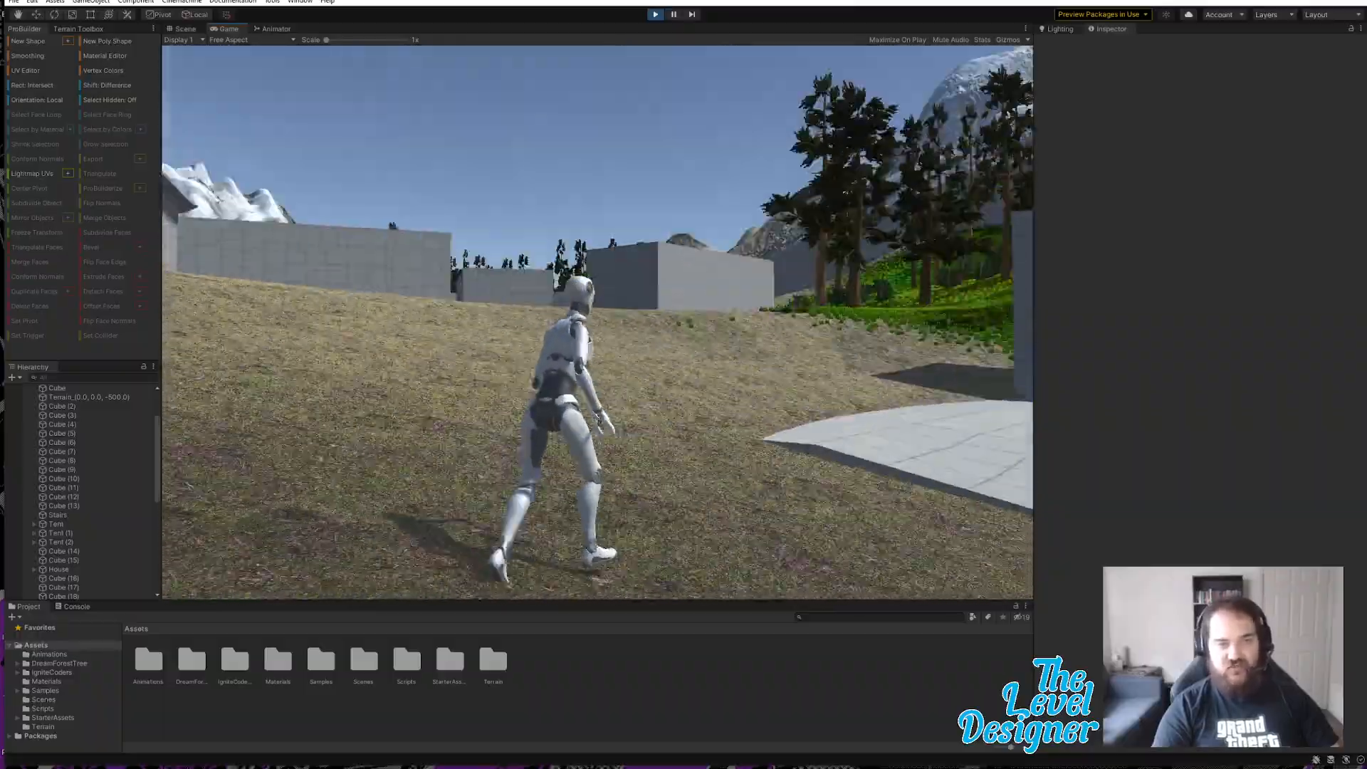
{"action": "key", "text": "s"}
{"action": "key", "text": "d"}
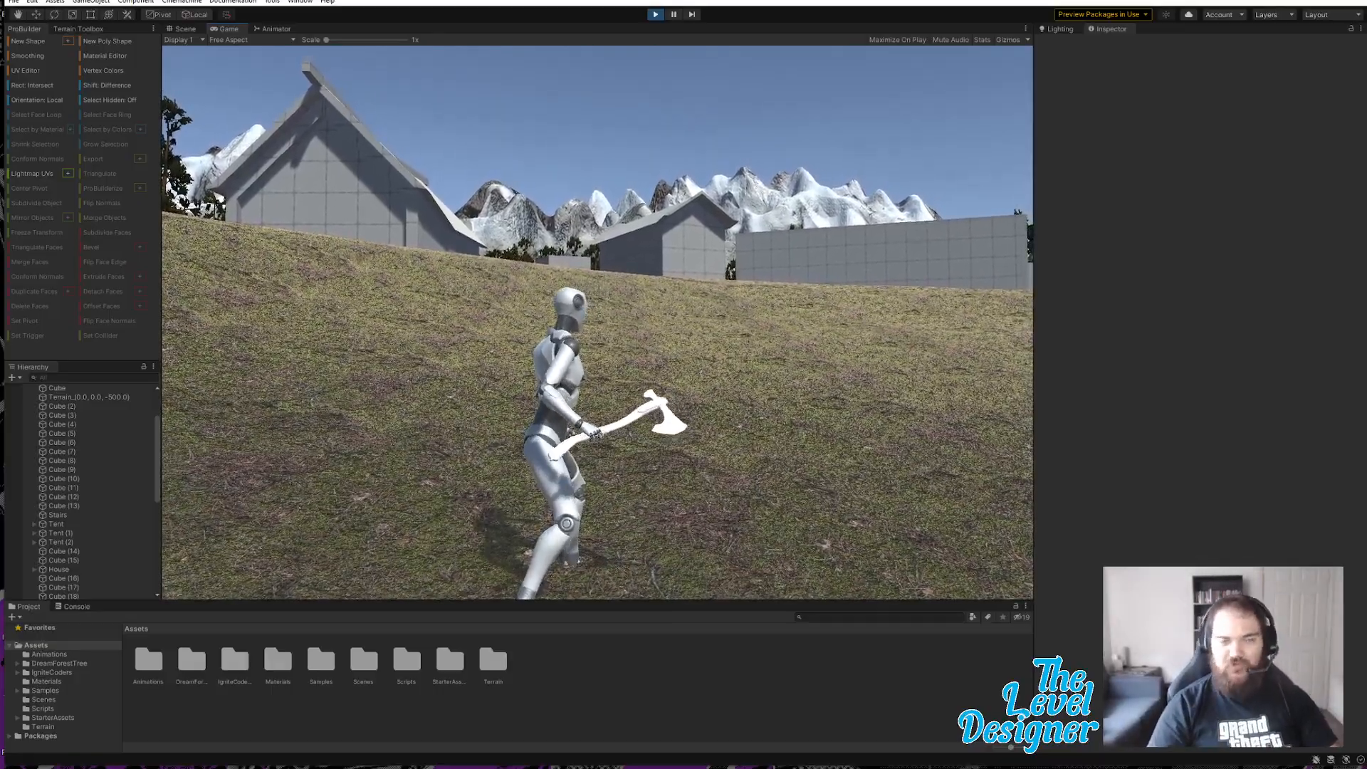
Step: Run the character up the open slope to the large gabled house and along to the flat platform beside it
{"action": "key", "text": "w"}
{"action": "key", "text": "w"}
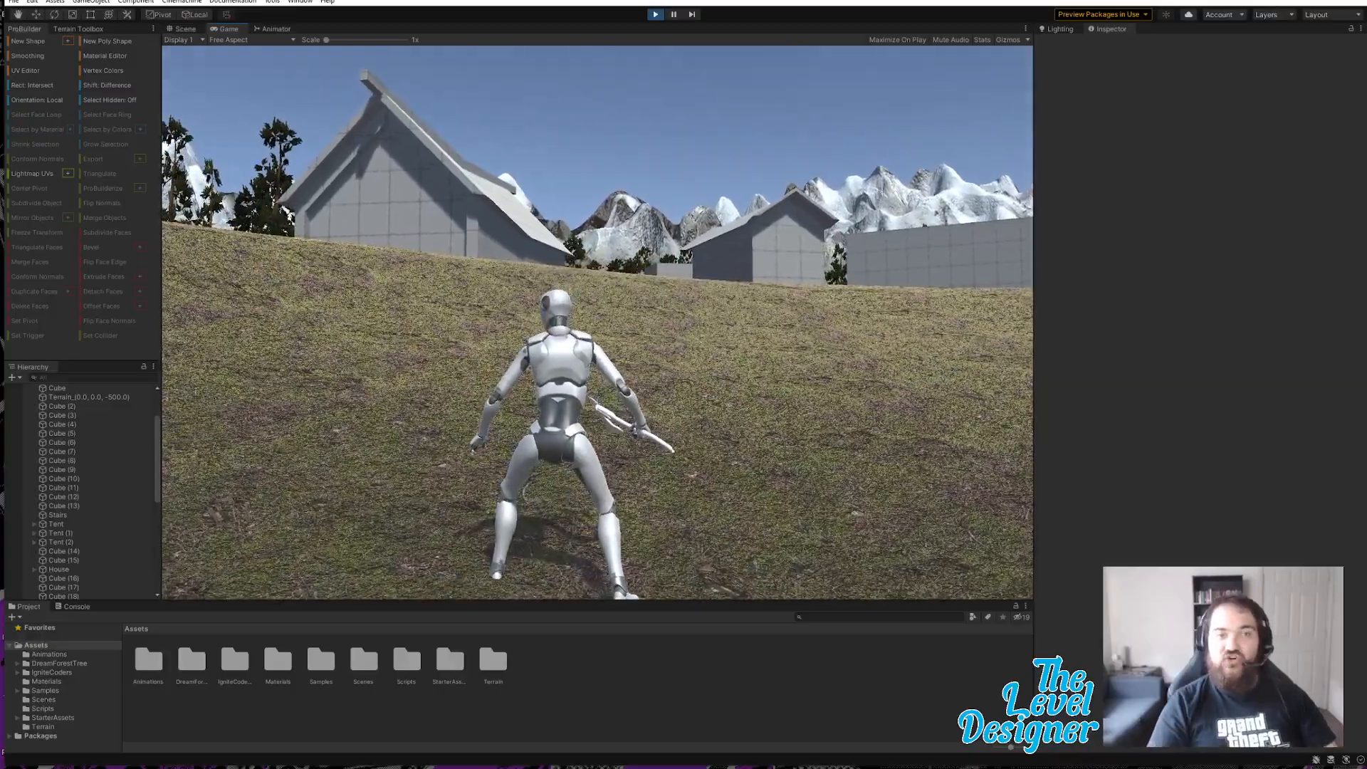
{"action": "key", "text": "w"}
{"action": "key", "text": "w"}
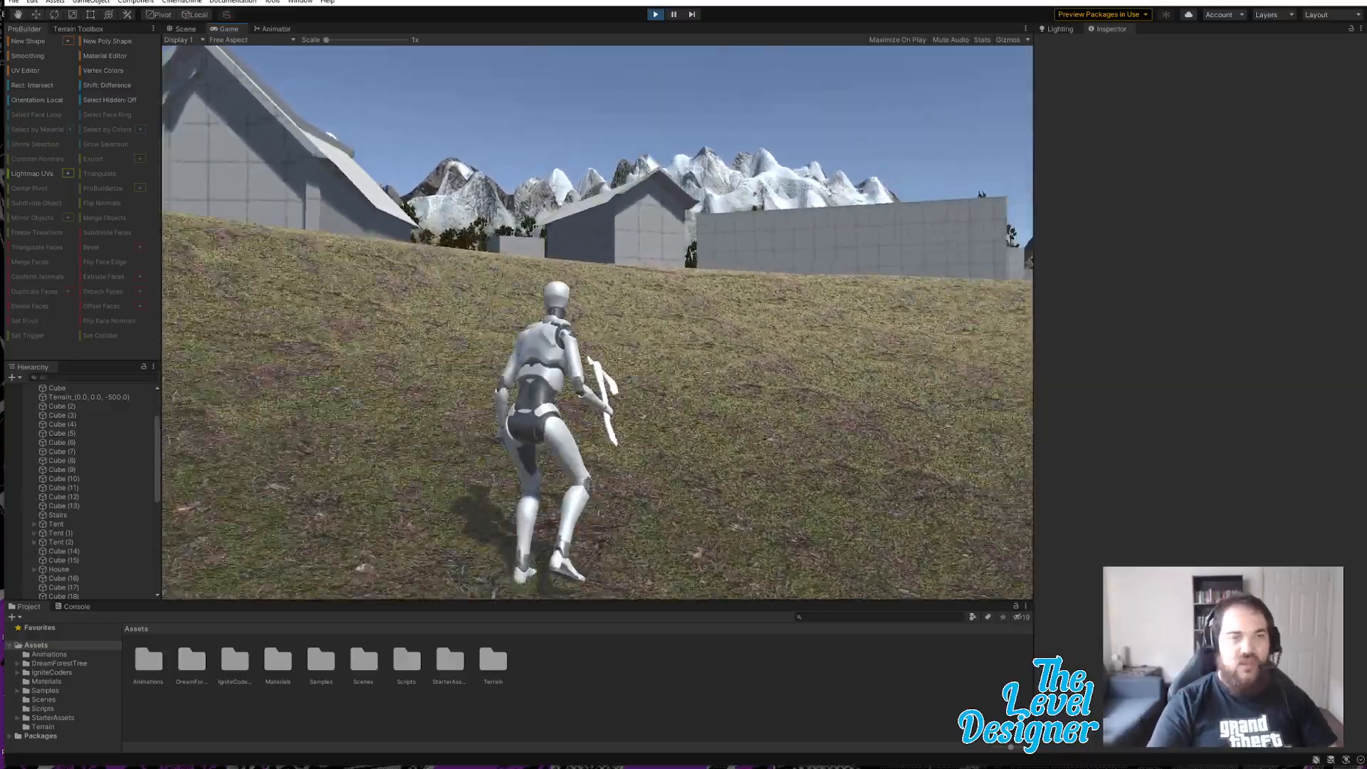
{"action": "key", "text": "w"}
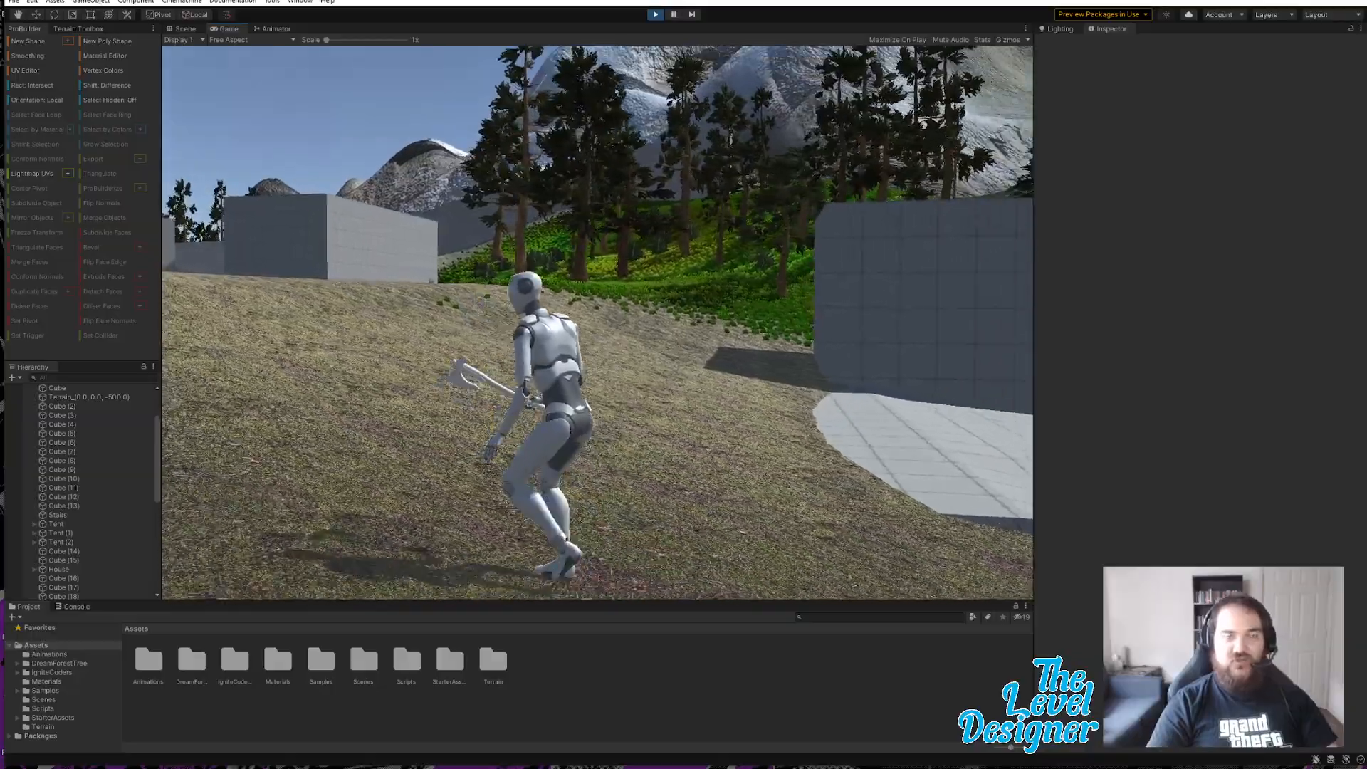
{"action": "key", "text": "w"}
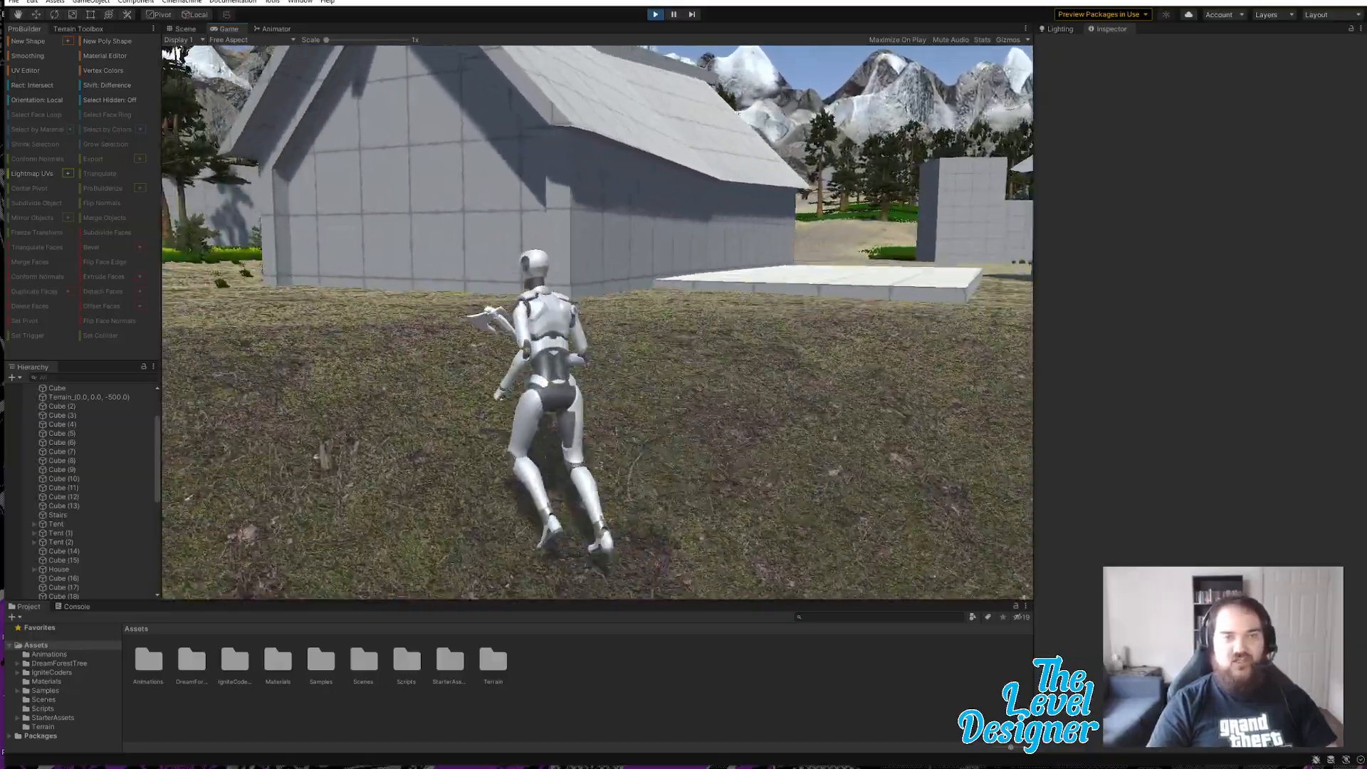
{"action": "key", "text": "d"}
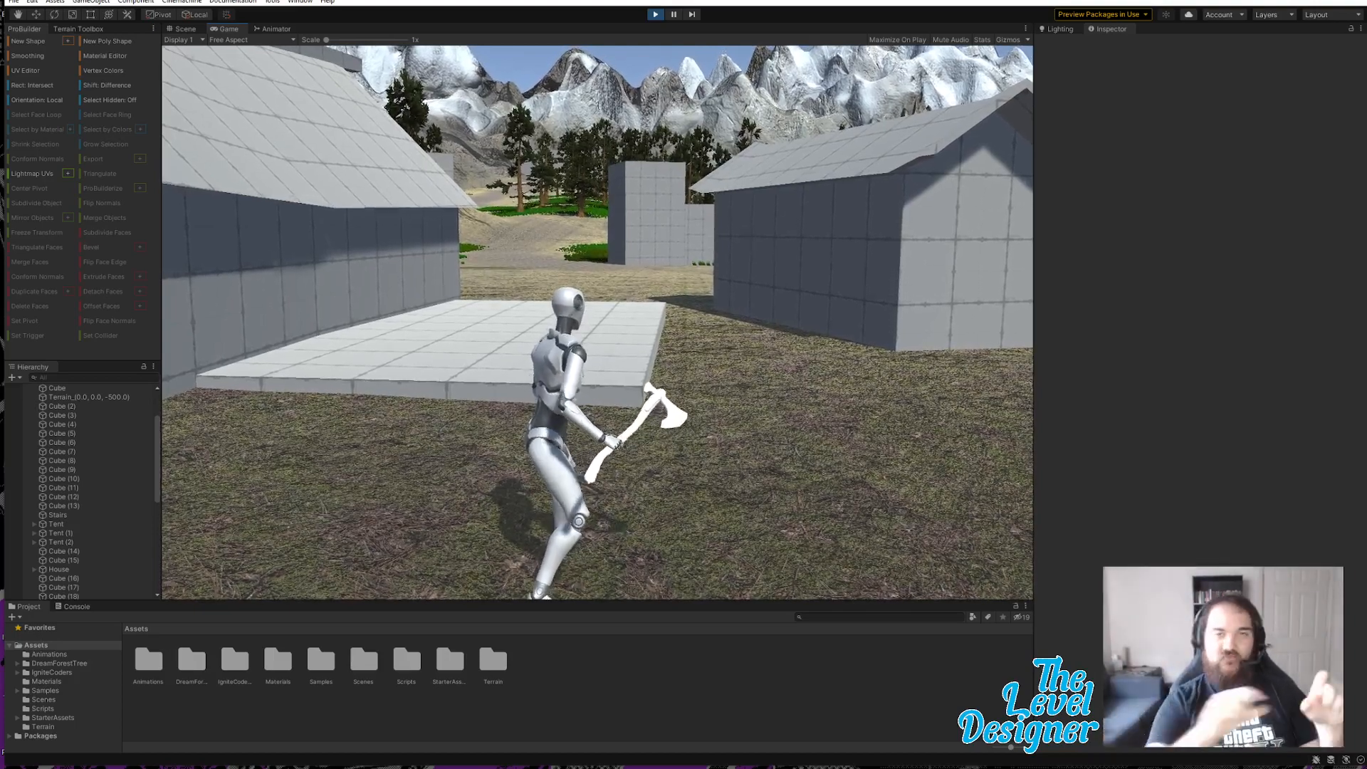
{"action": "key", "text": "w"}
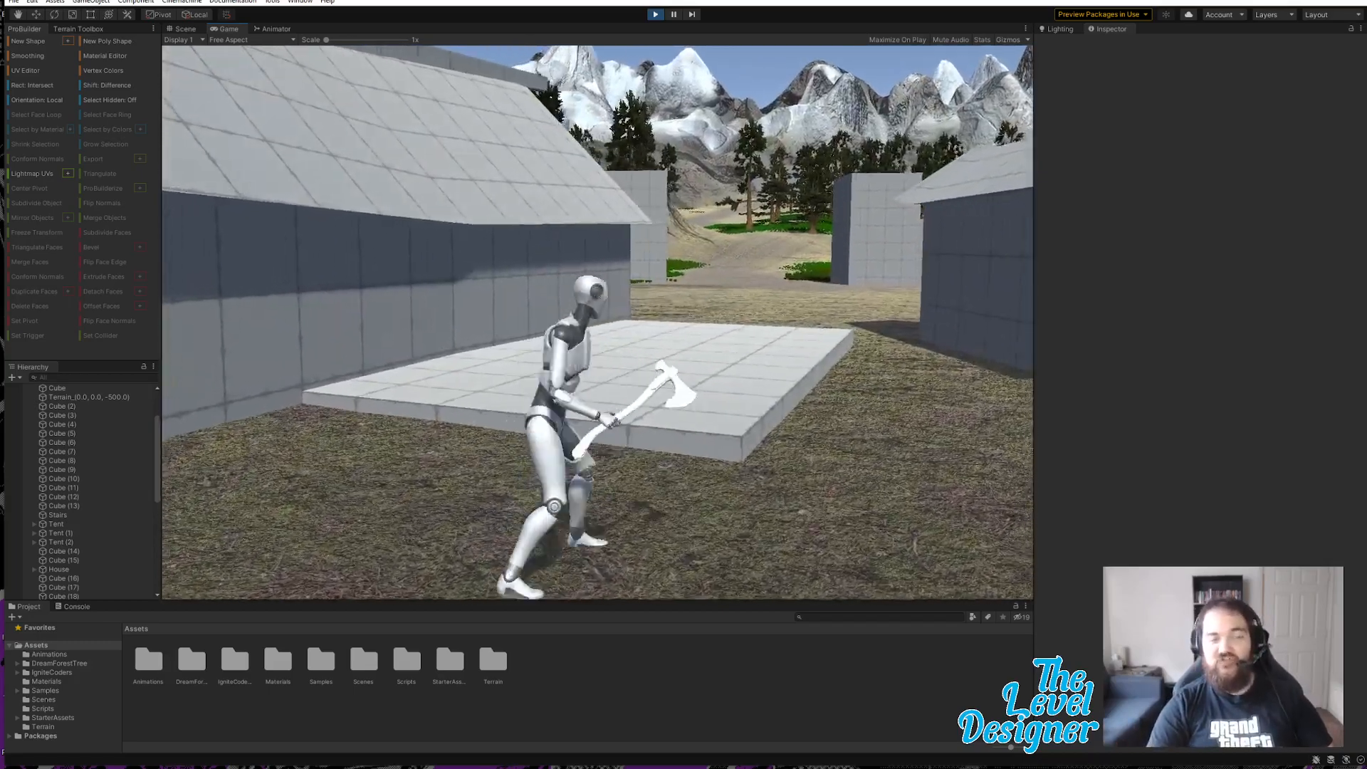
Step: Move the character onto the flat platform beside the large gabled house and turn it around between the two houses
{"action": "key", "text": "d"}
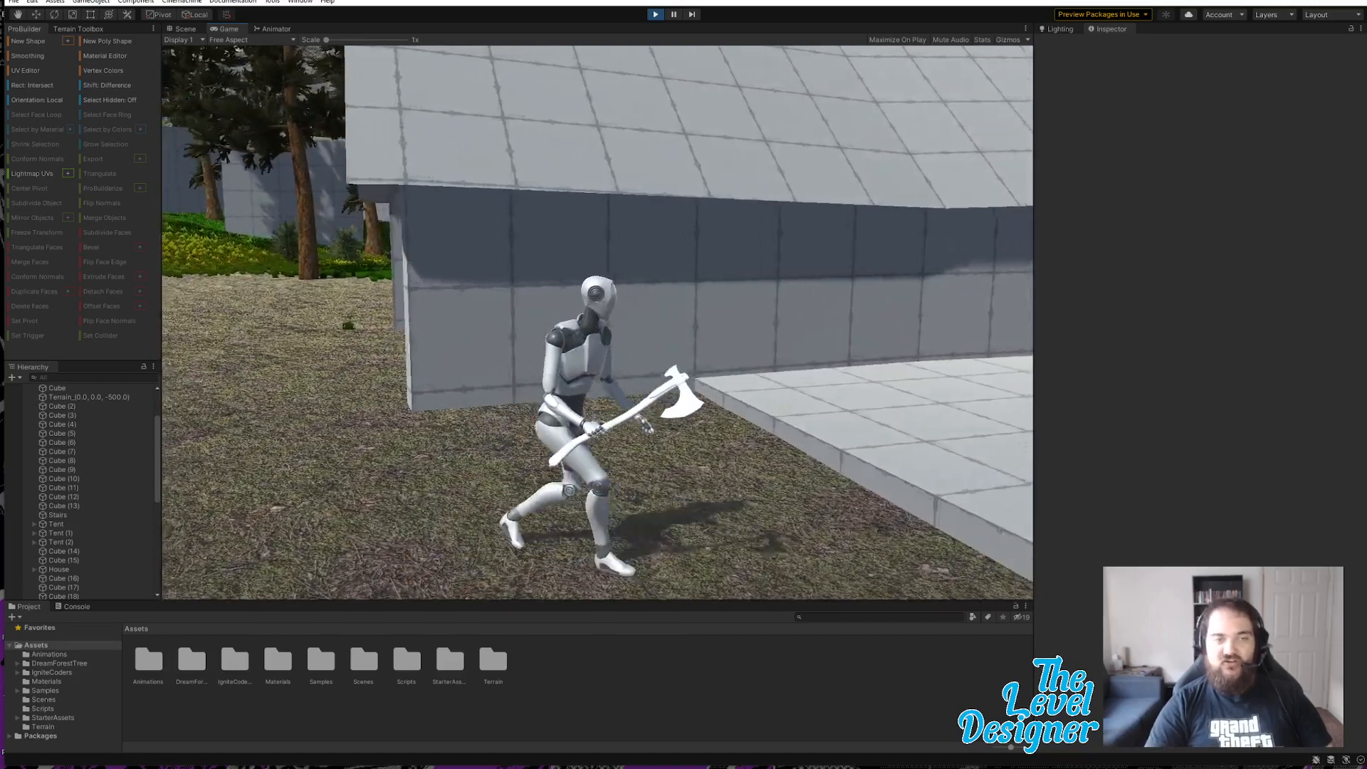
{"action": "key", "text": "w"}
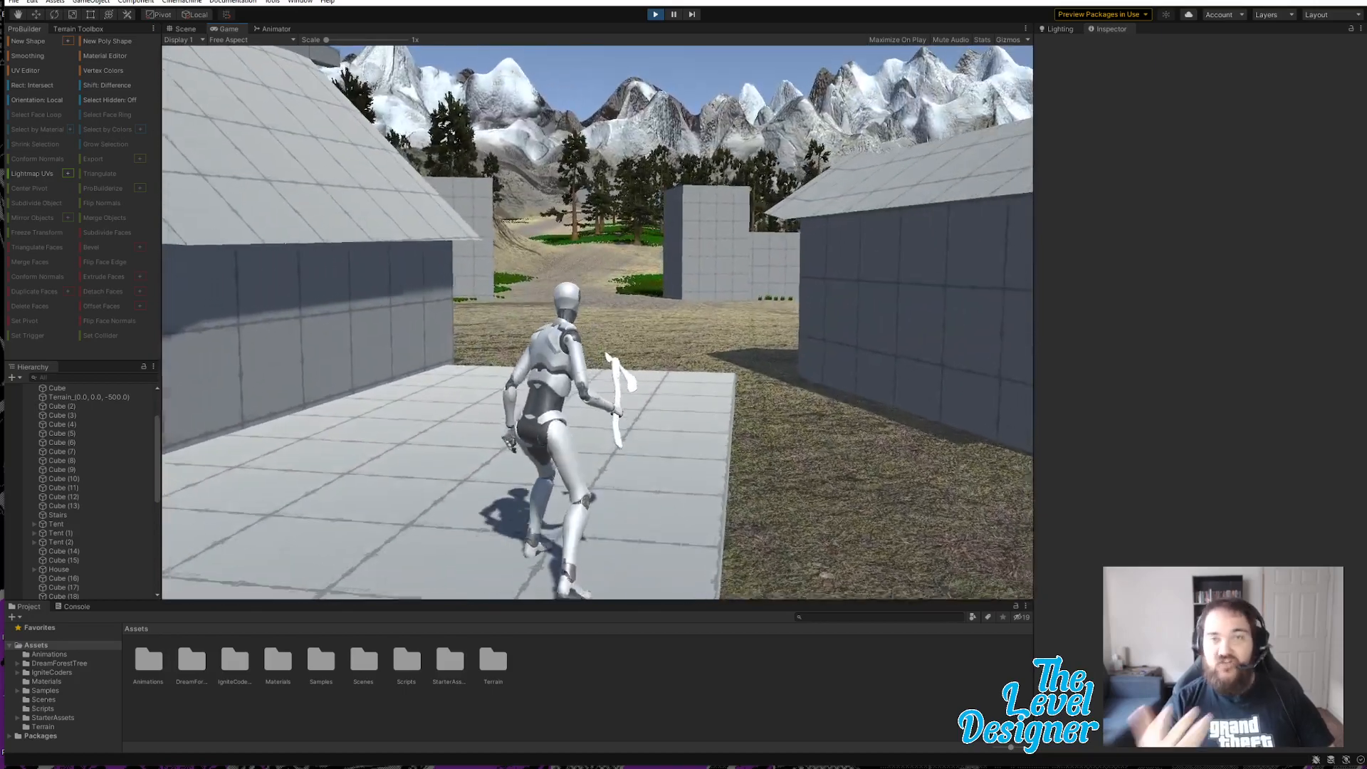
{"action": "key", "text": "w"}
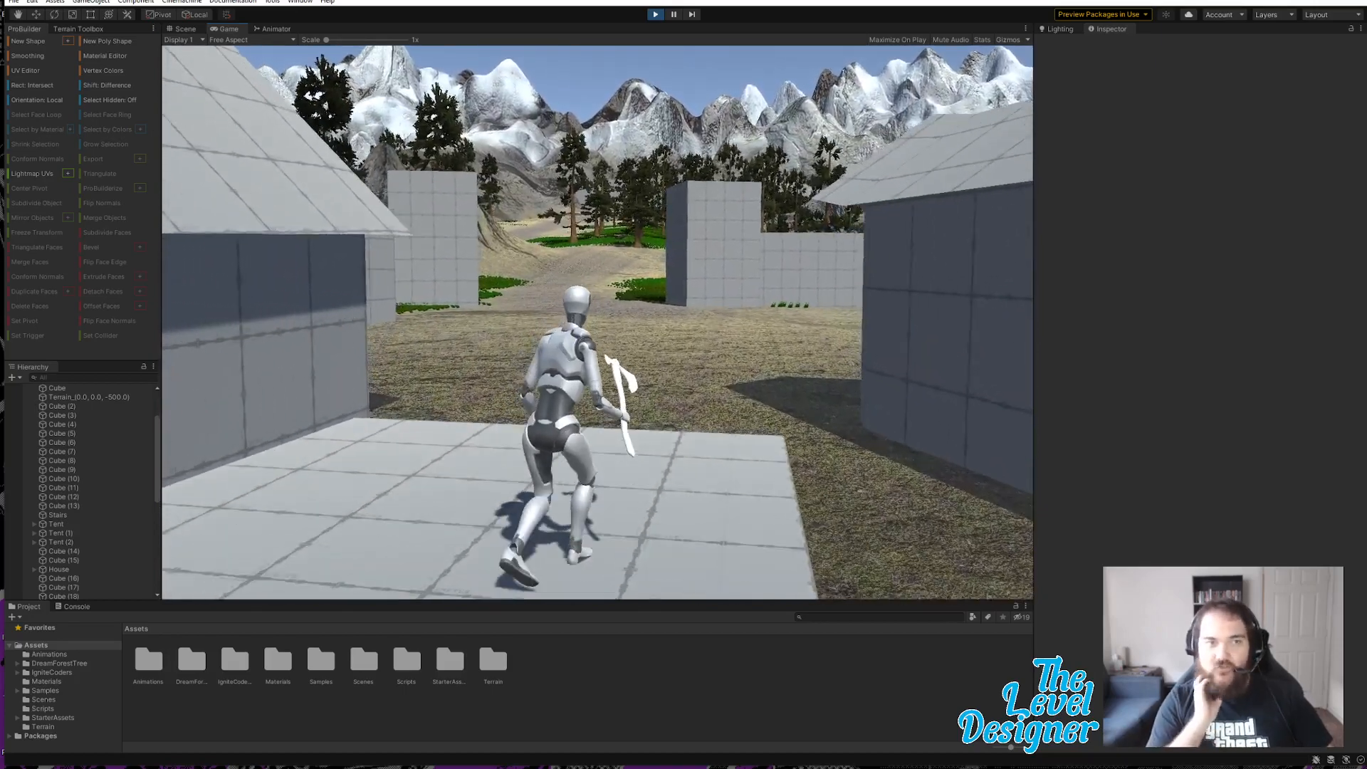
{"action": "key", "text": "s"}
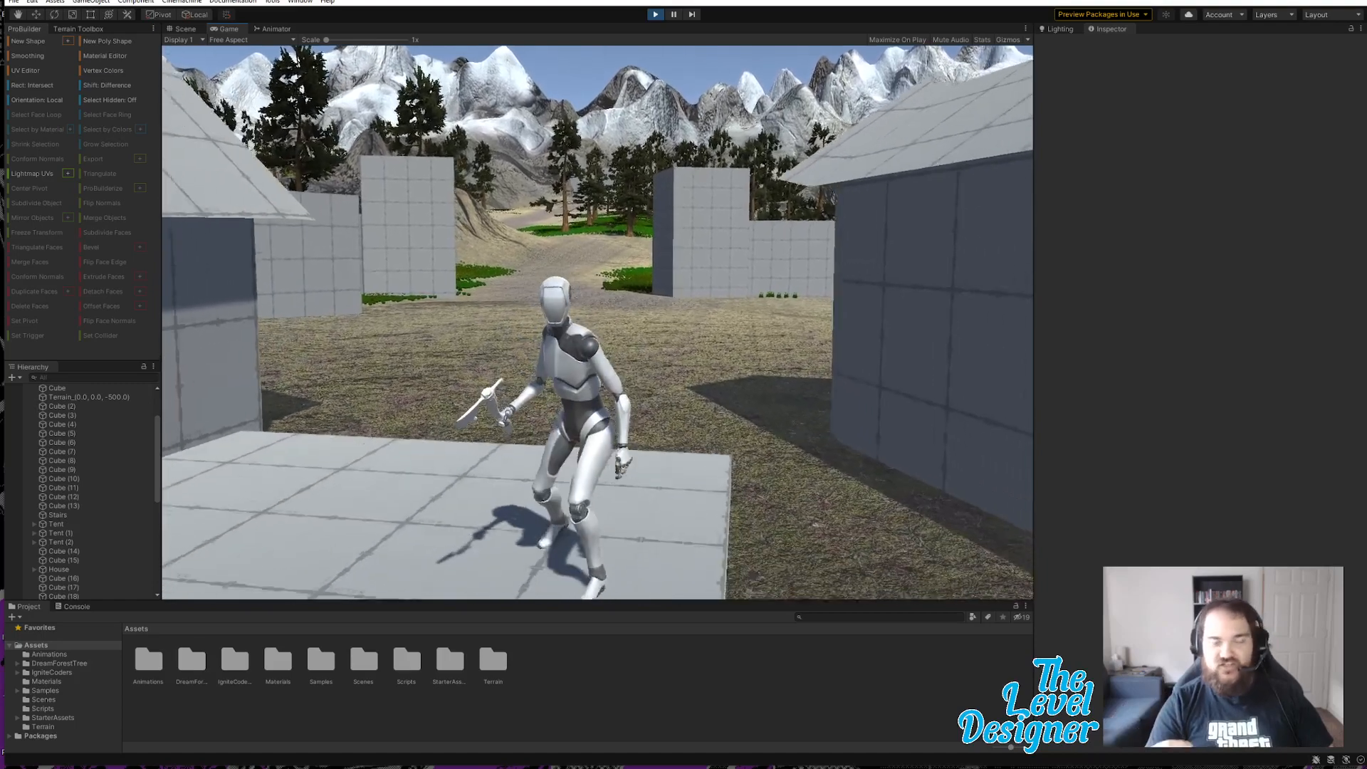
{"action": "key", "text": "s"}
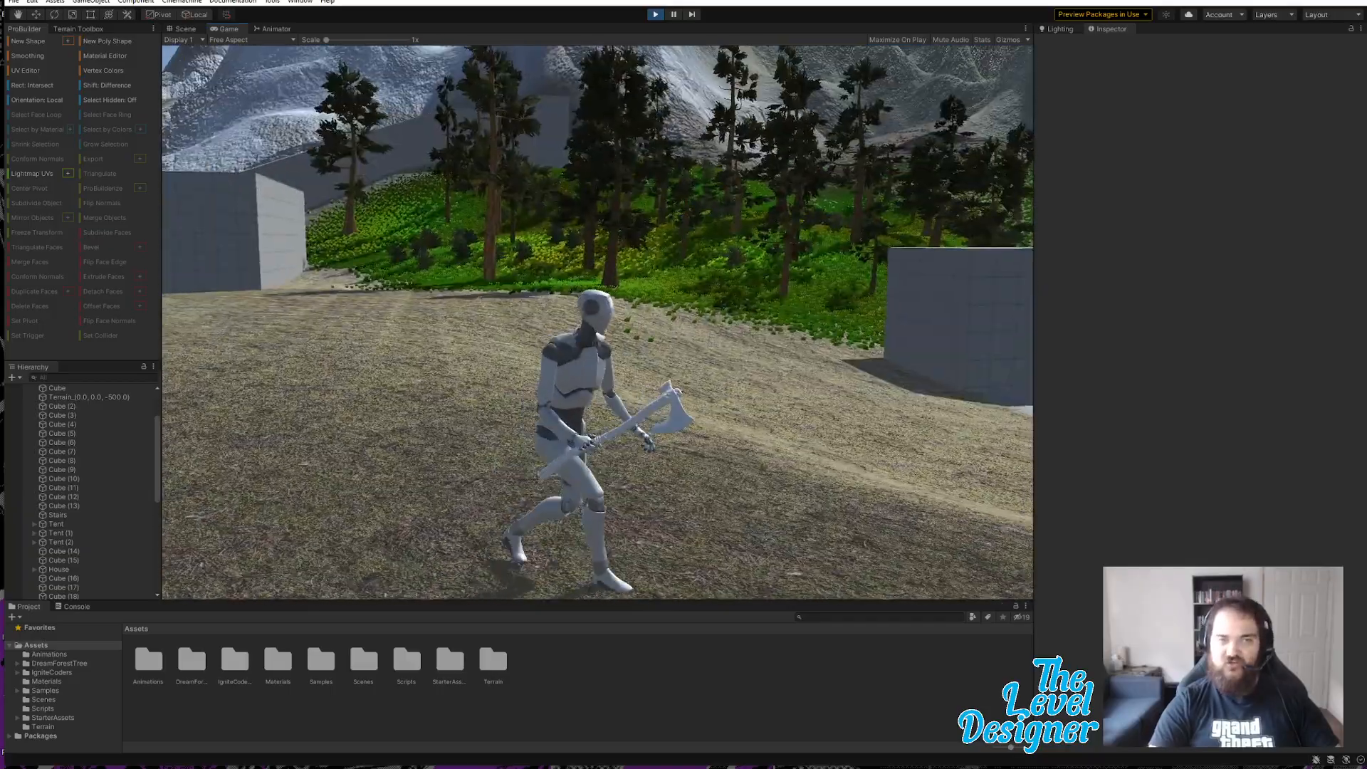
Step: Circle the view around the village from the platform and run the character across it toward the walled entrance
{"action": "key", "text": "a"}
{"action": "key", "text": "r"}
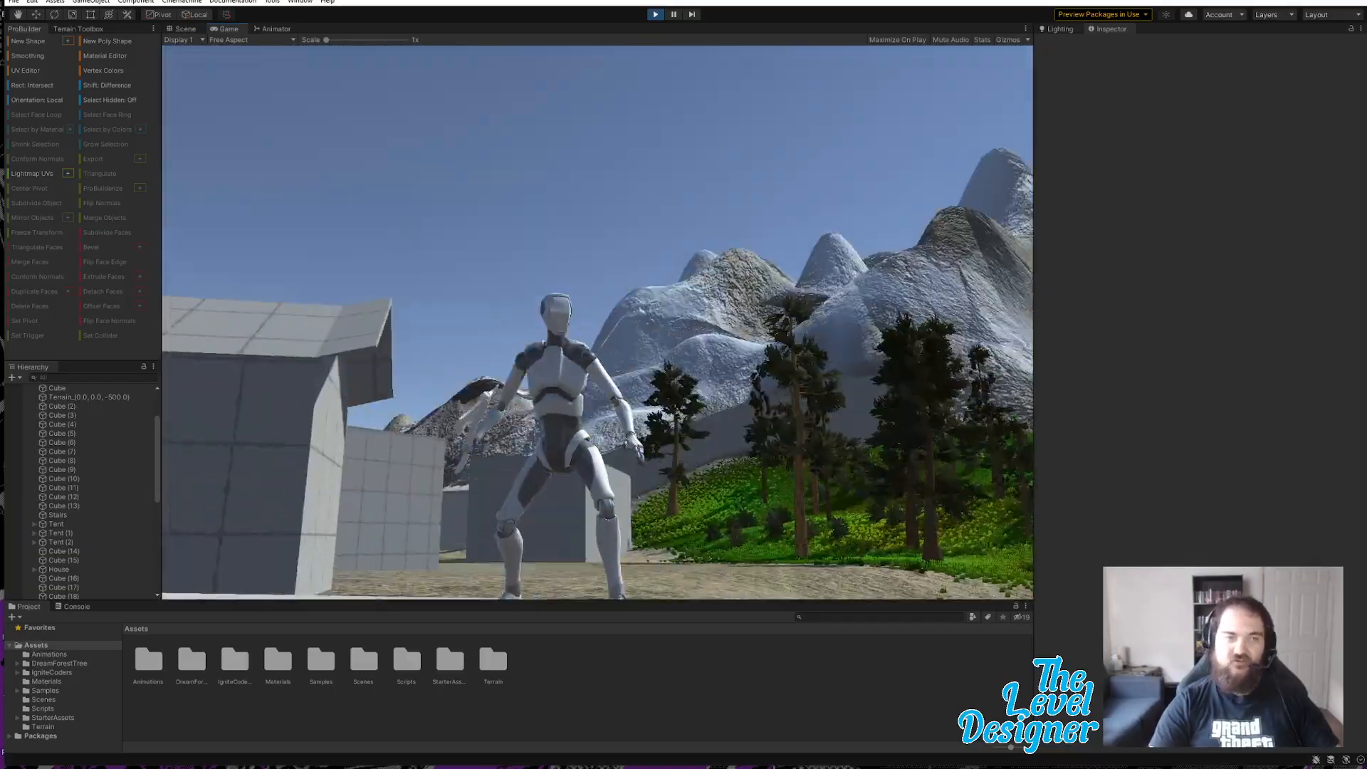
{"action": "key", "text": "w"}
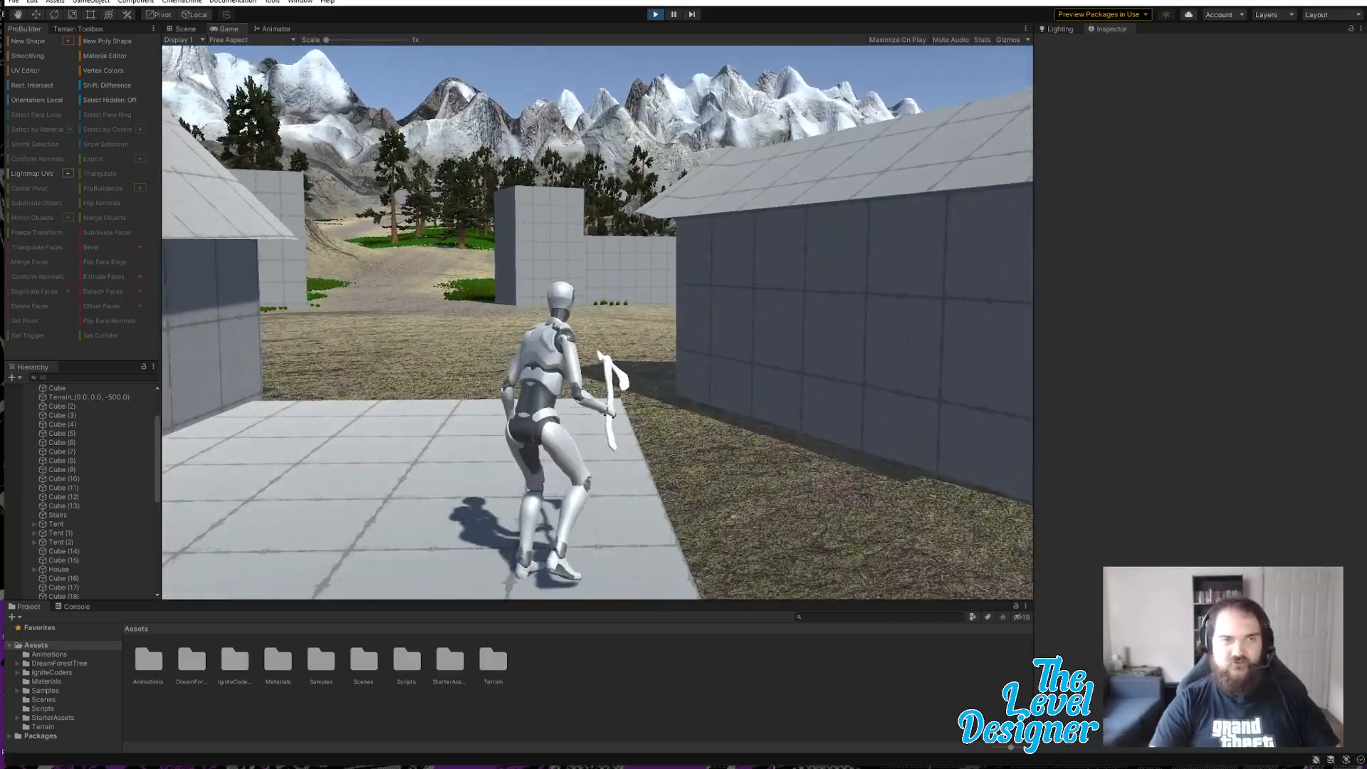
{"action": "key", "text": "w"}
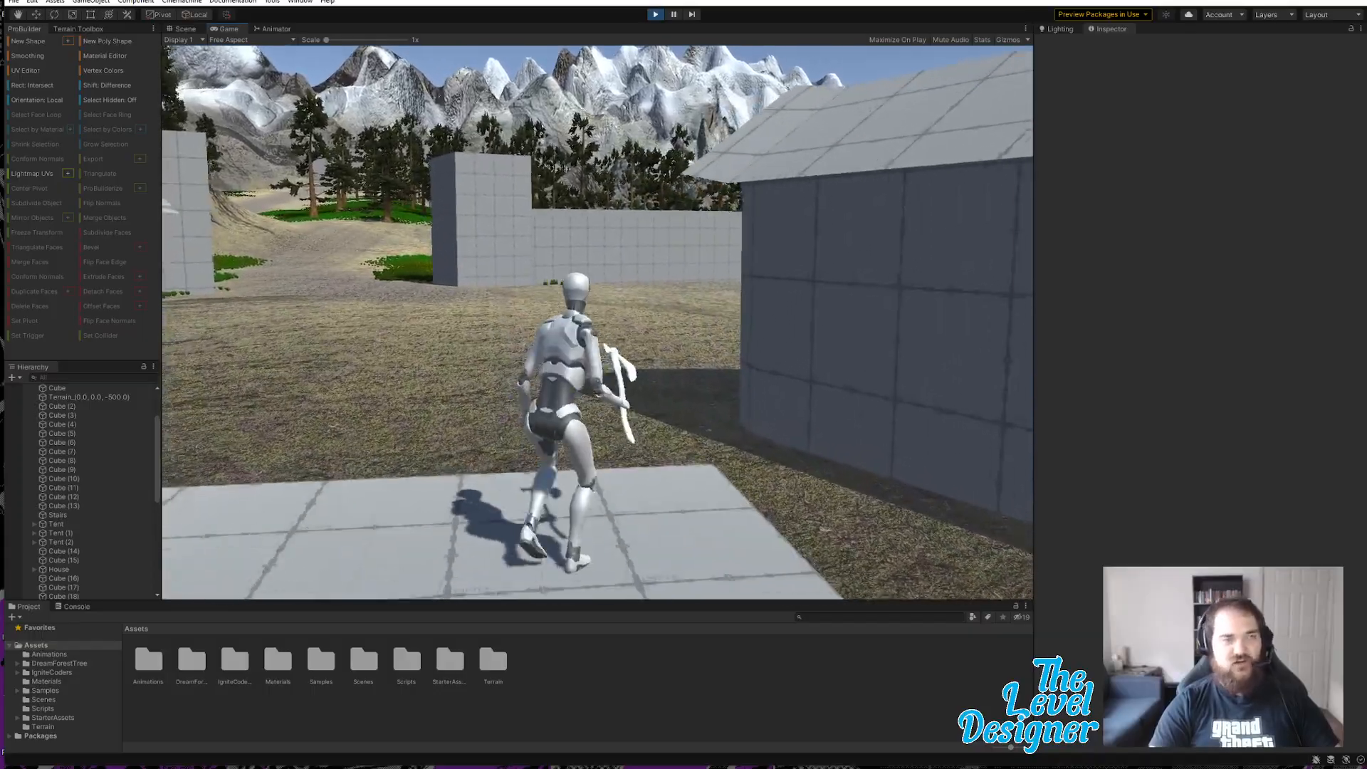
Step: Run the character off the platform, past the house and through the grass to the open-fronted shelter by the perimeter wall
{"action": "key", "text": "w"}
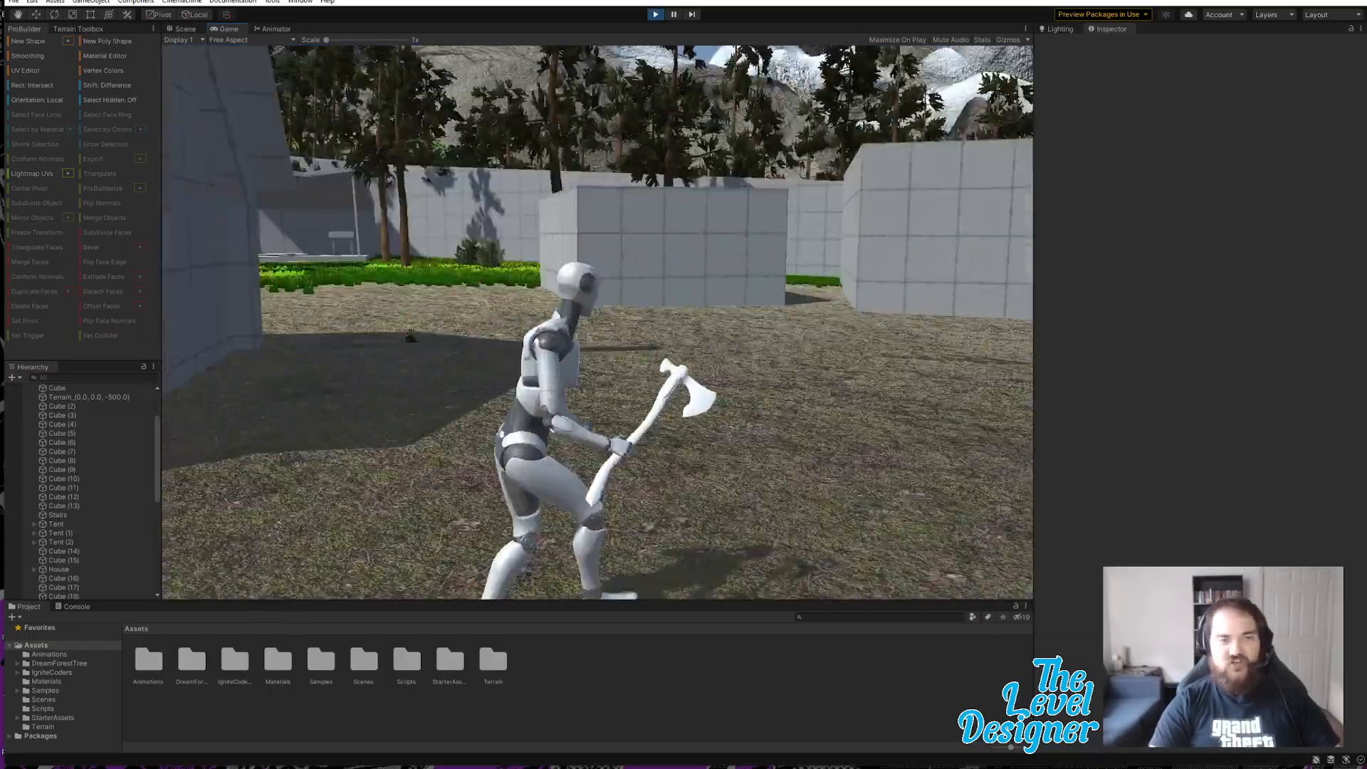
{"action": "key", "text": "w"}
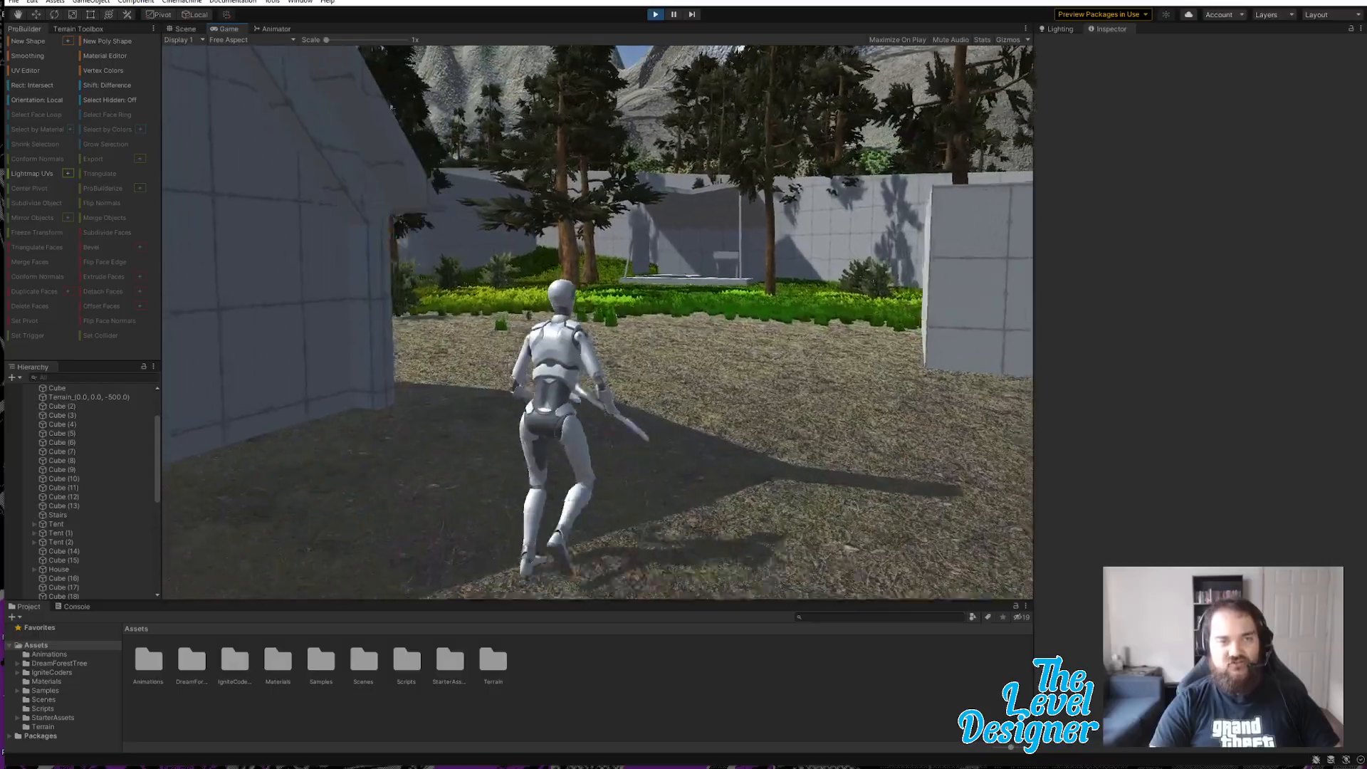
{"action": "key", "text": "w"}
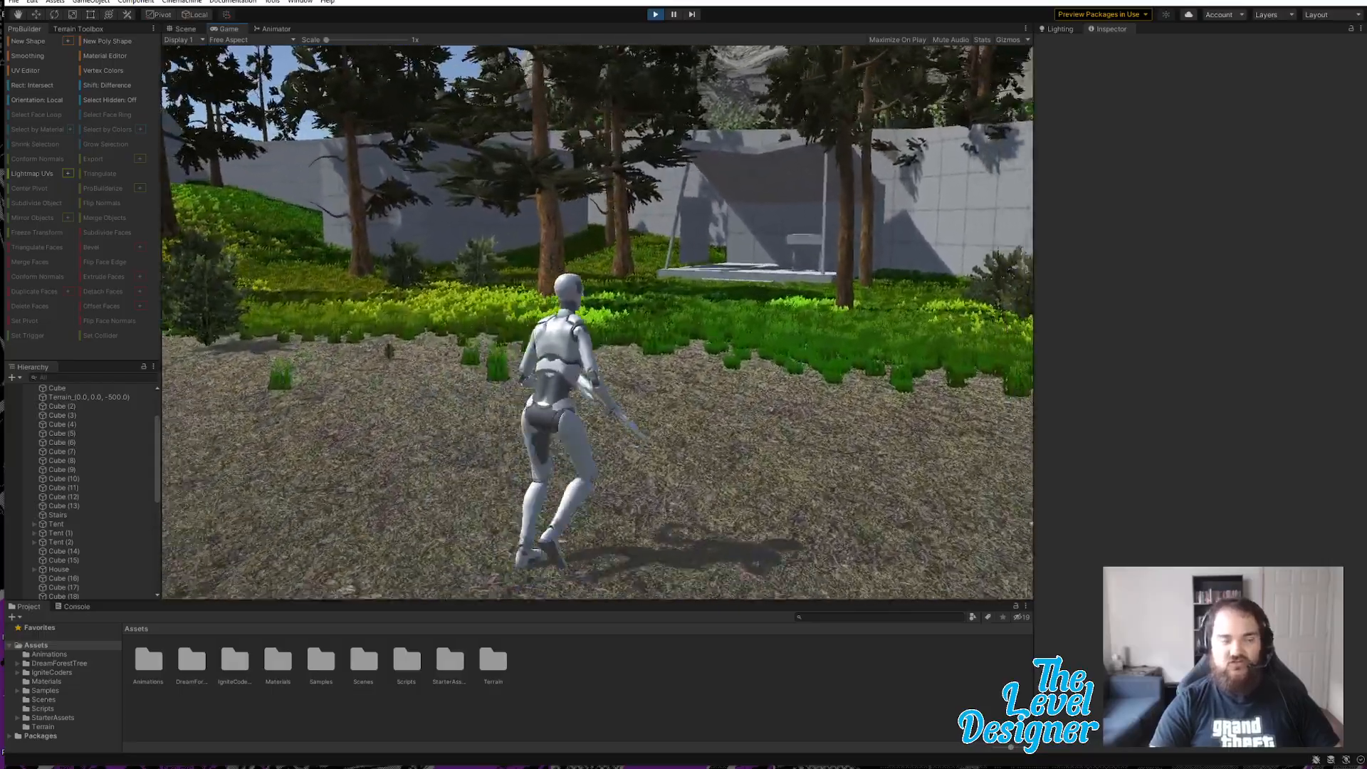
{"action": "key", "text": "w"}
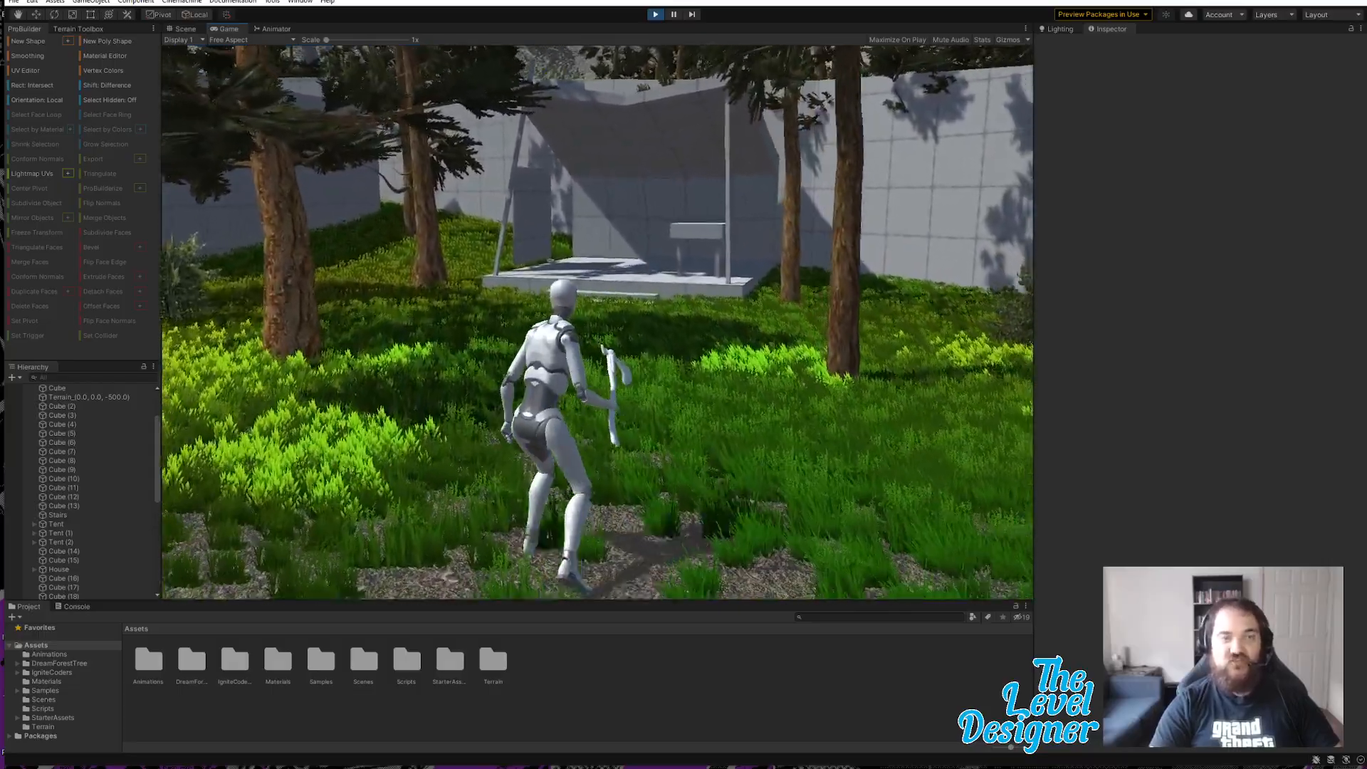
{"action": "key", "text": "w"}
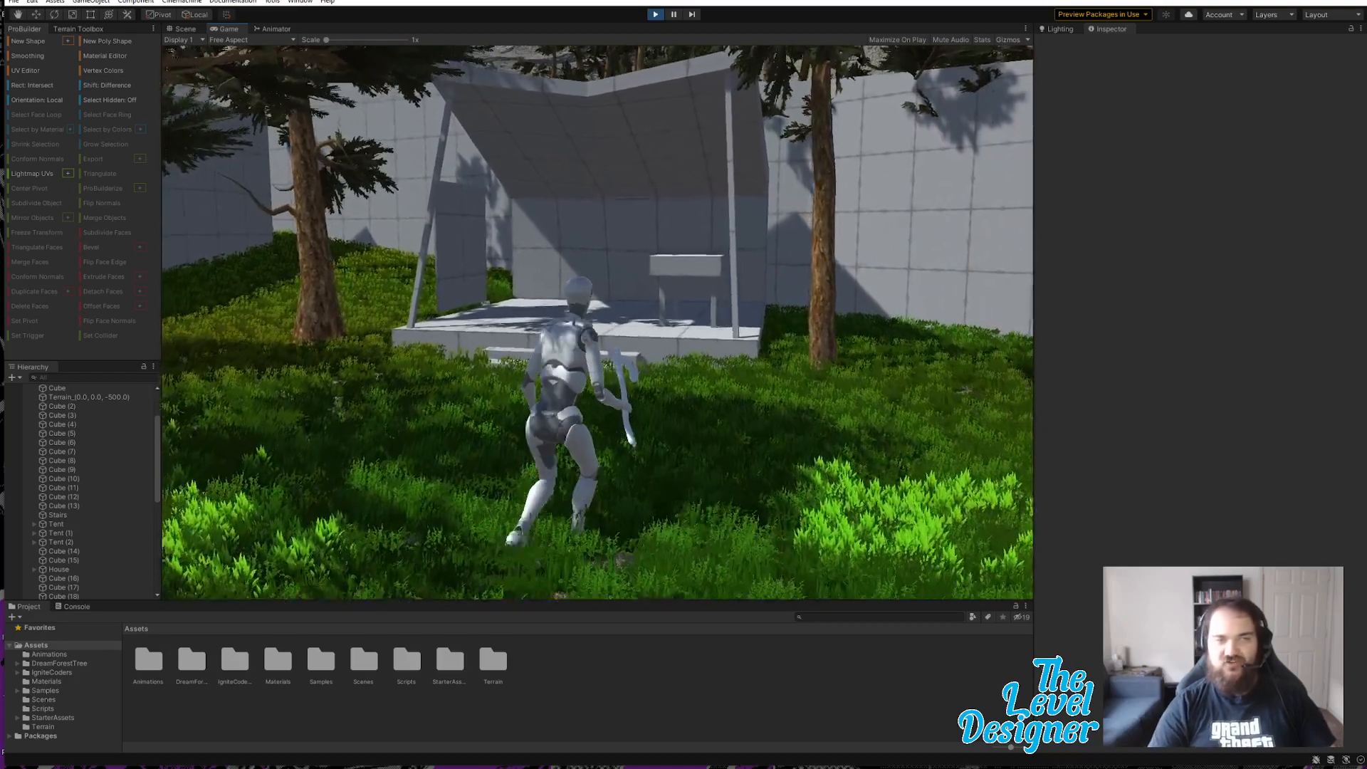
{"action": "key", "text": "w"}
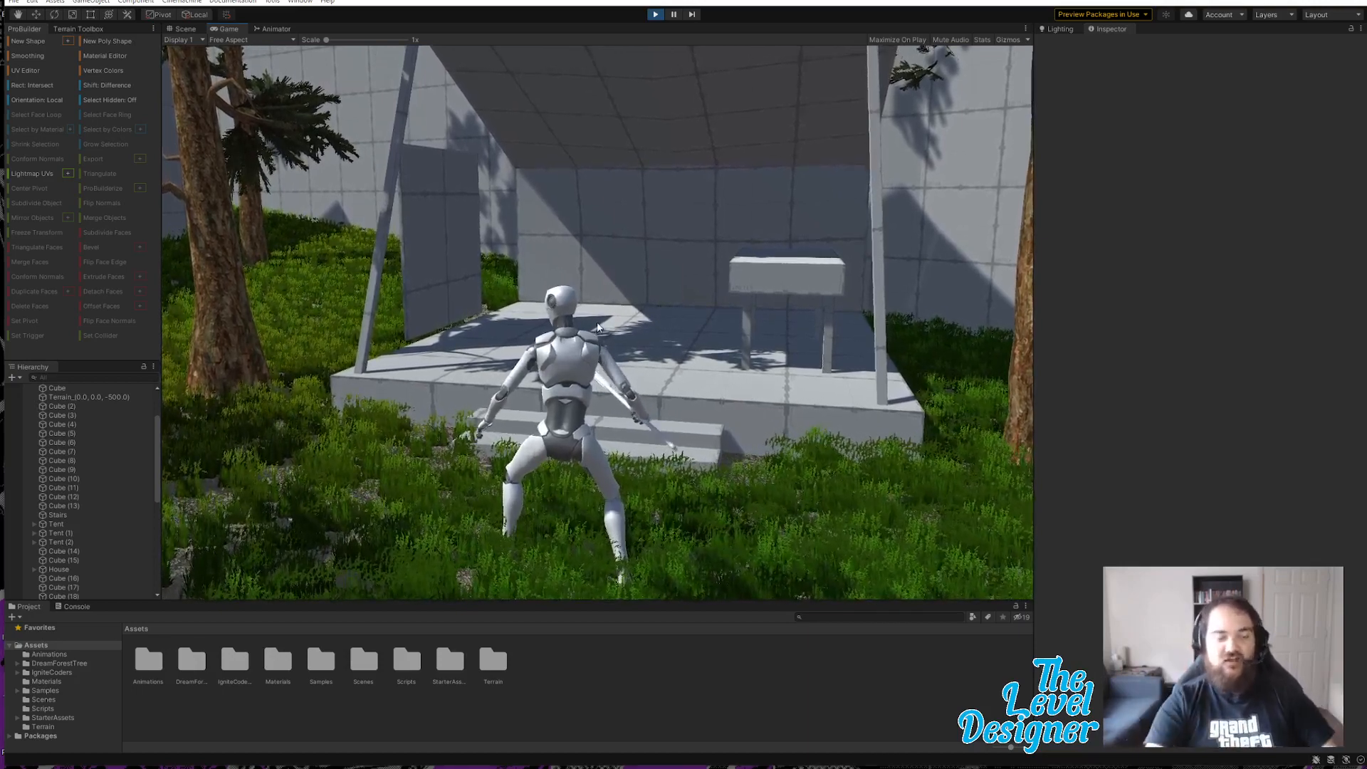
Step: Walk the character up into the open-fronted shelter, move around beside its table, and return to the grass outside
{"action": "key", "text": "w"}
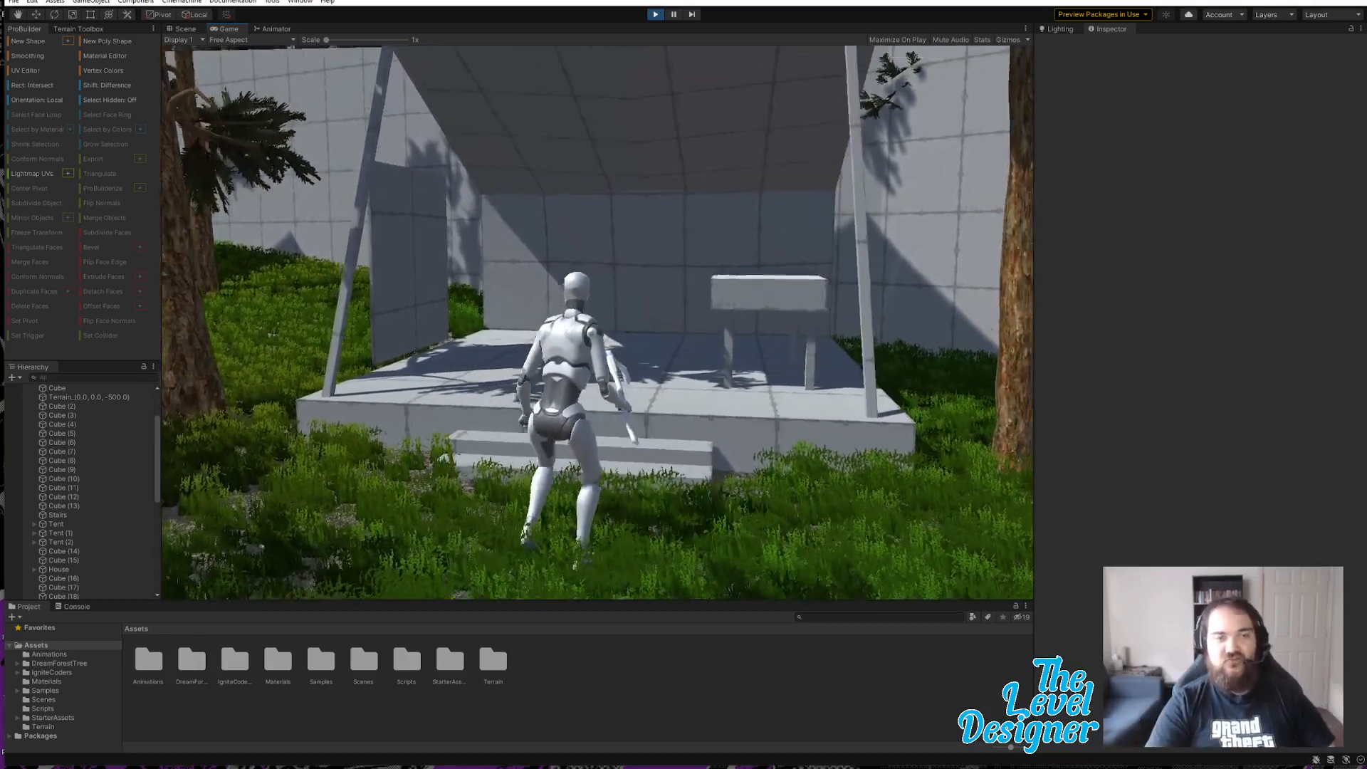
{"action": "key", "text": "d"}
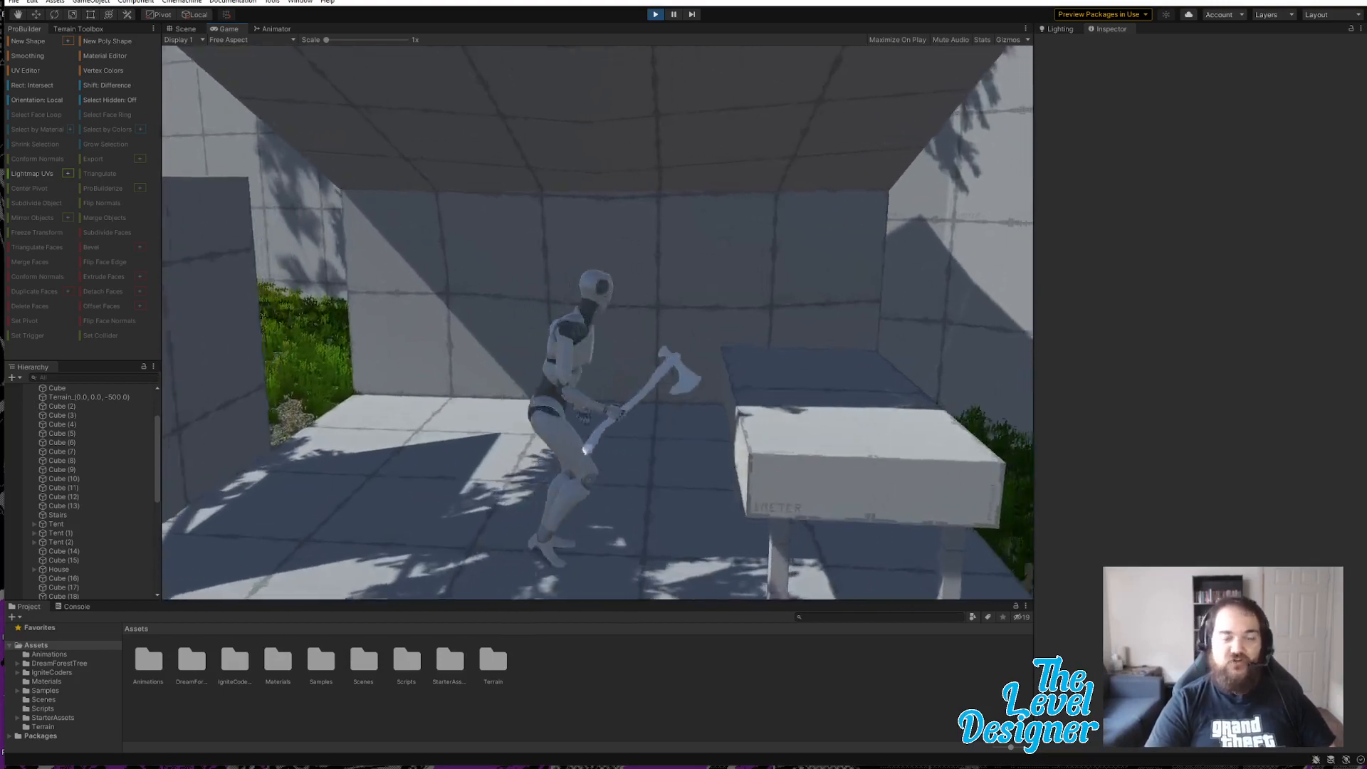
{"action": "key", "text": "a"}
{"action": "key", "text": "d"}
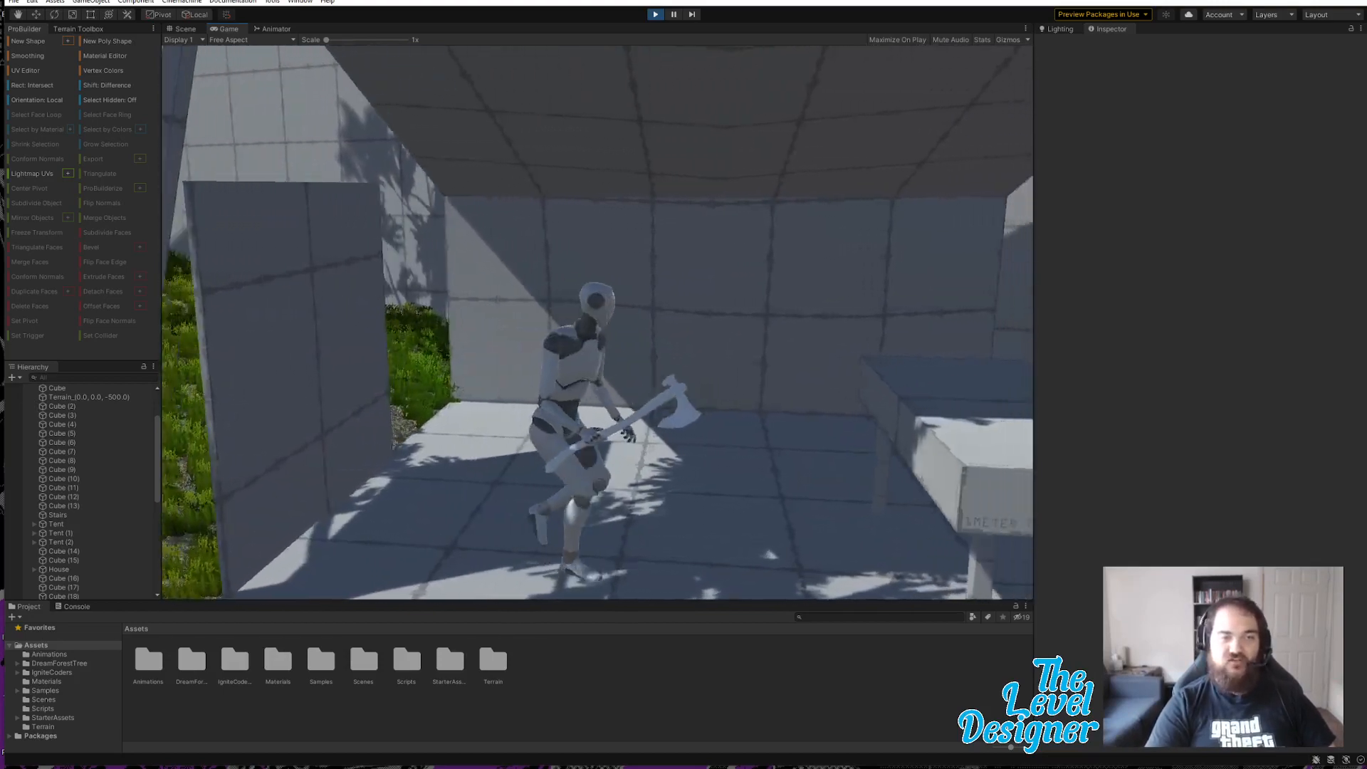
{"action": "key", "text": "s"}
{"action": "key", "text": "s"}
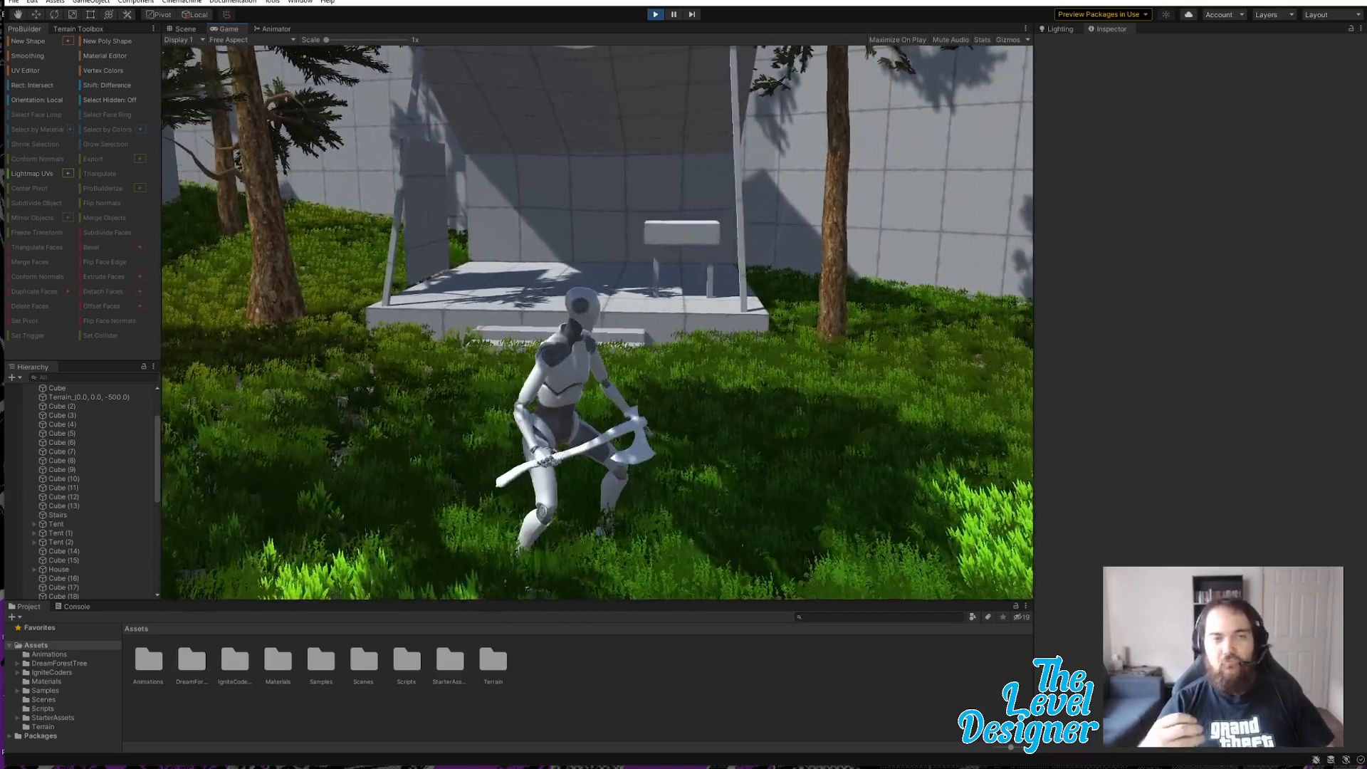
Step: Back the character away from the shelter through the trees and grass onto the bare village ground
{"action": "key", "text": "w"}
{"action": "key", "text": "s"}
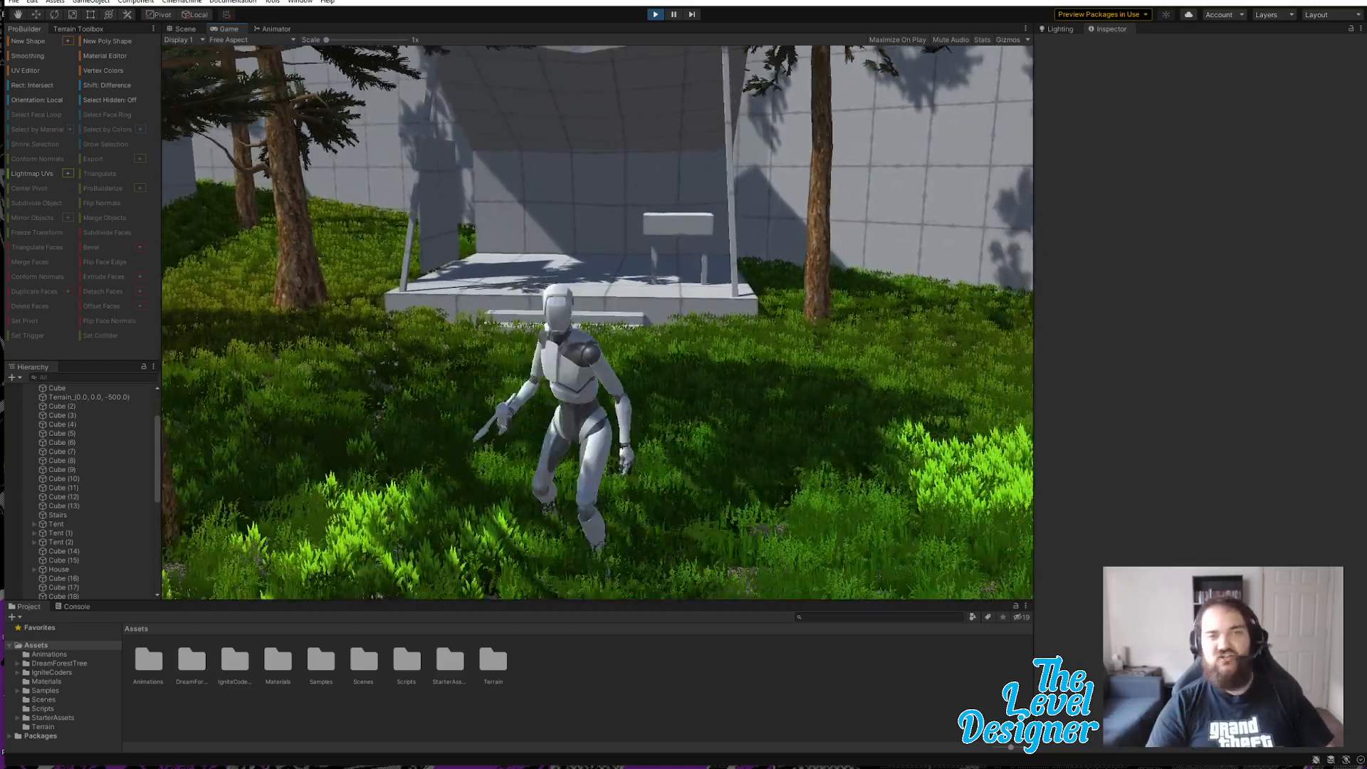
{"action": "key", "text": "s"}
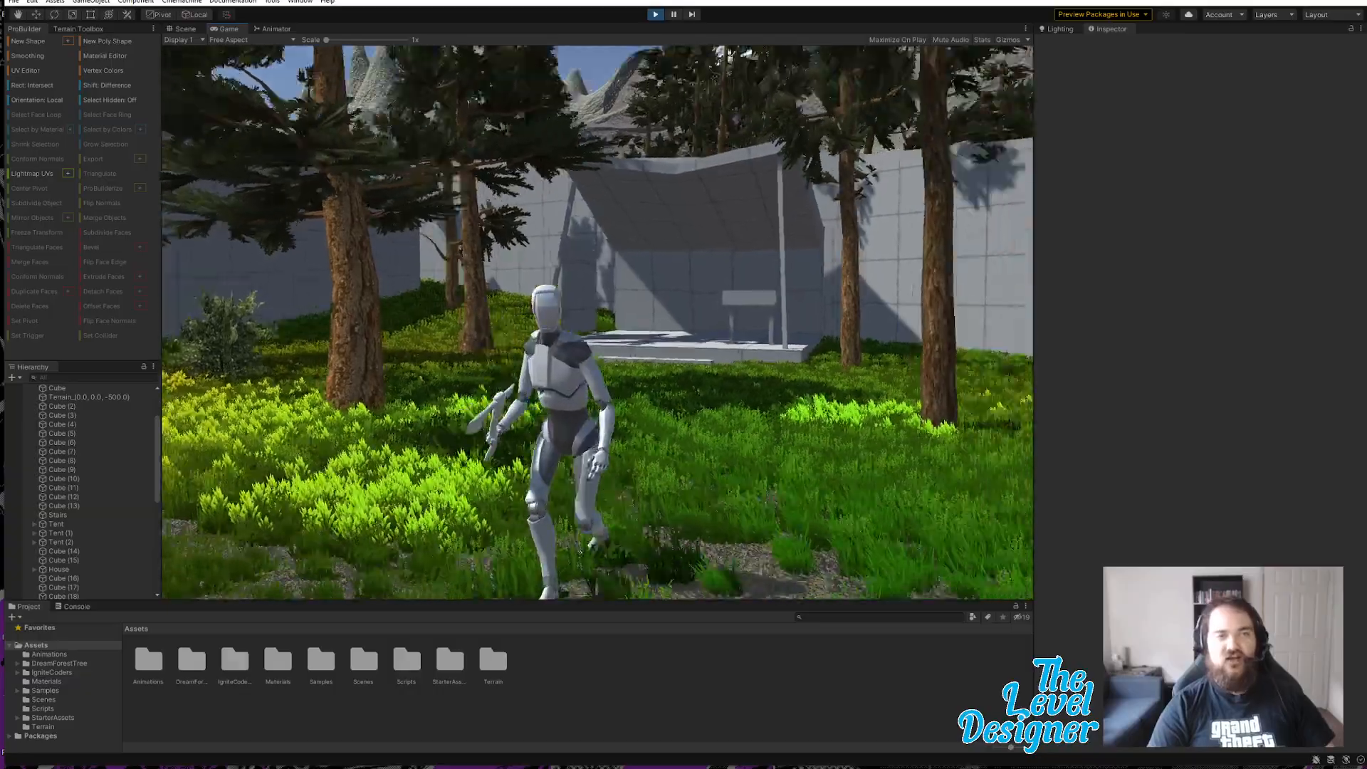
{"action": "key", "text": "s"}
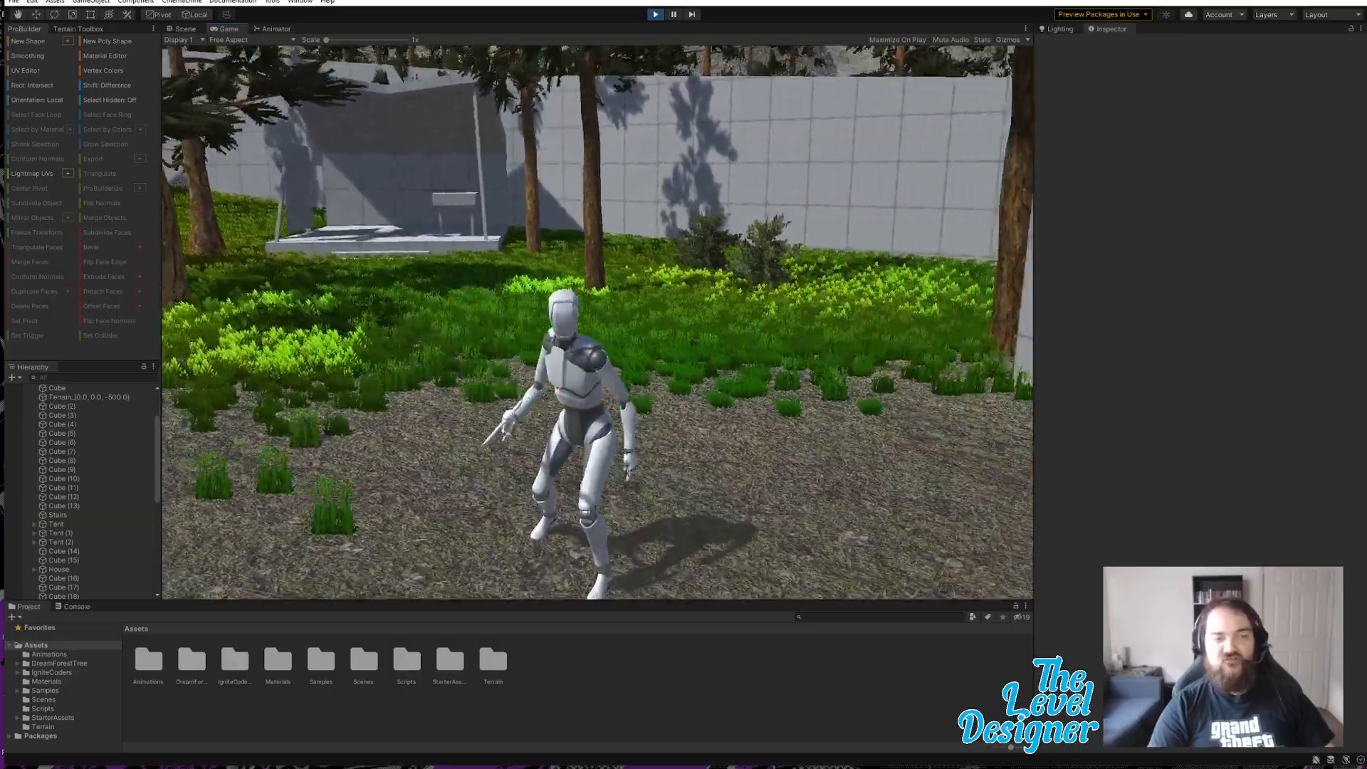
Step: Run the character past the block buildings and across the open ground to the gap beside the tall entrance tower
{"action": "key", "text": "d"}
{"action": "key", "text": "w"}
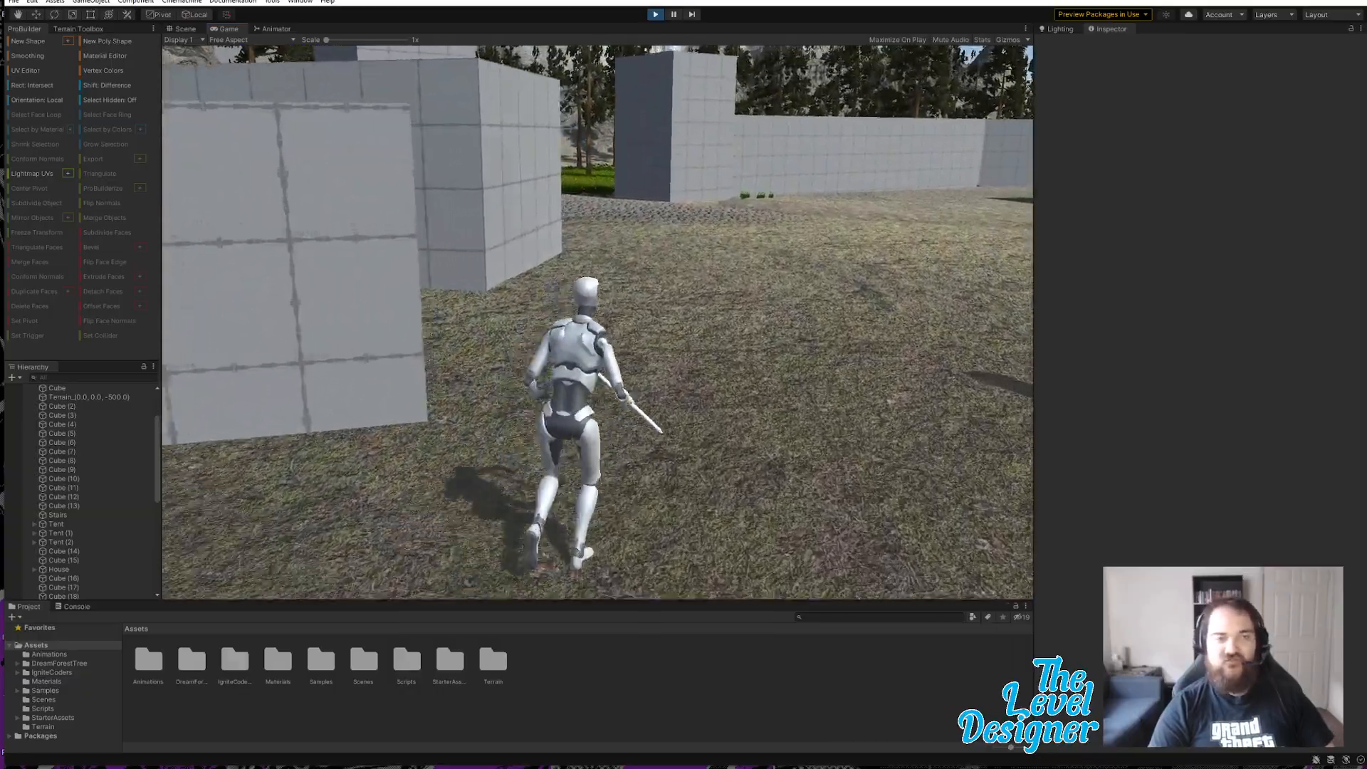
{"action": "key", "text": "d"}
{"action": "key", "text": "w"}
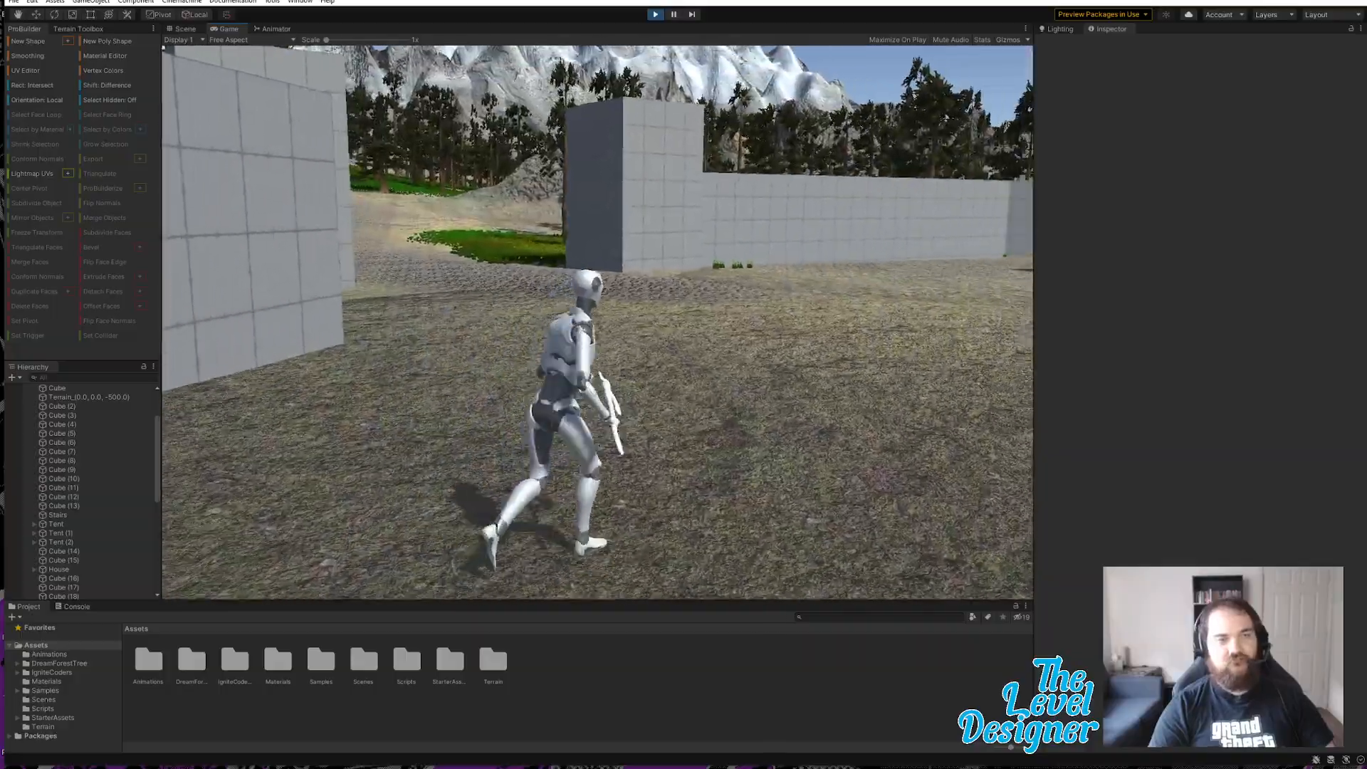
{"action": "key", "text": "w"}
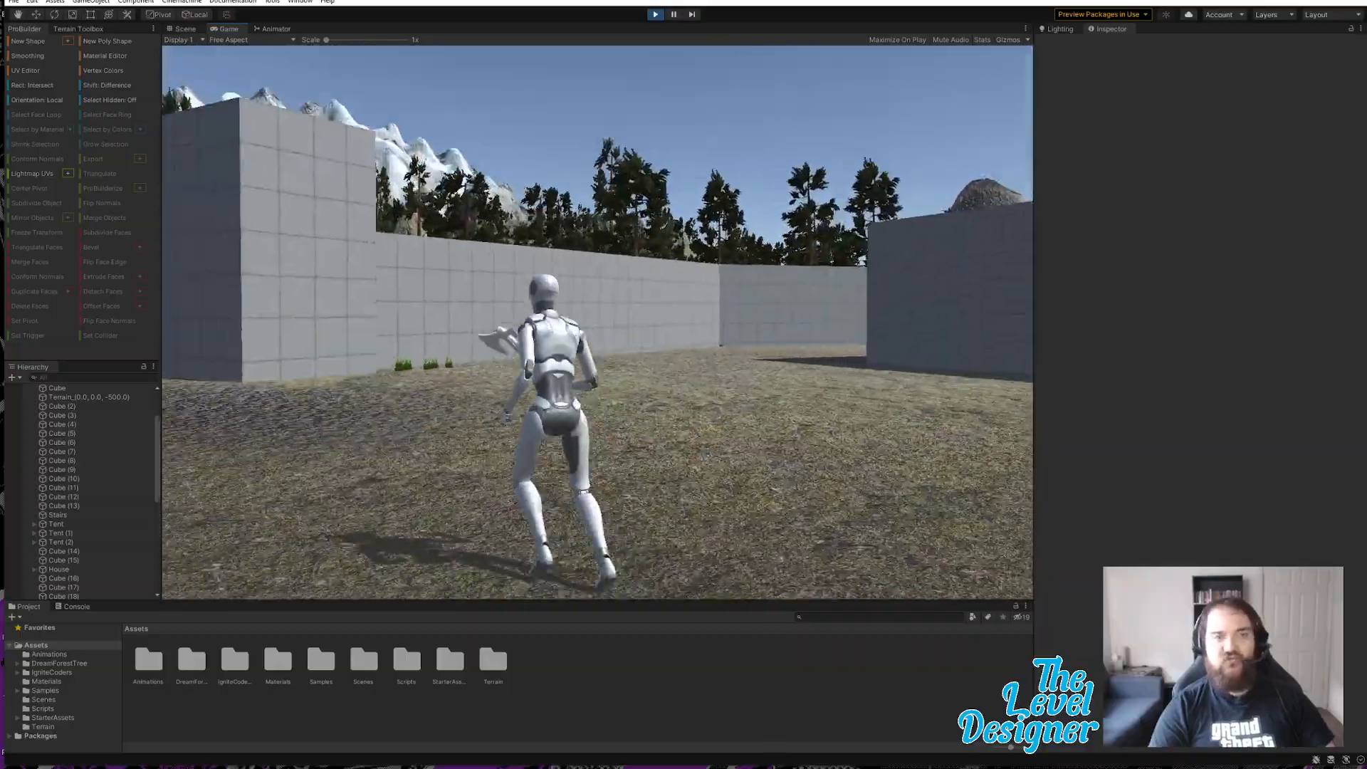
{"action": "key", "text": "w"}
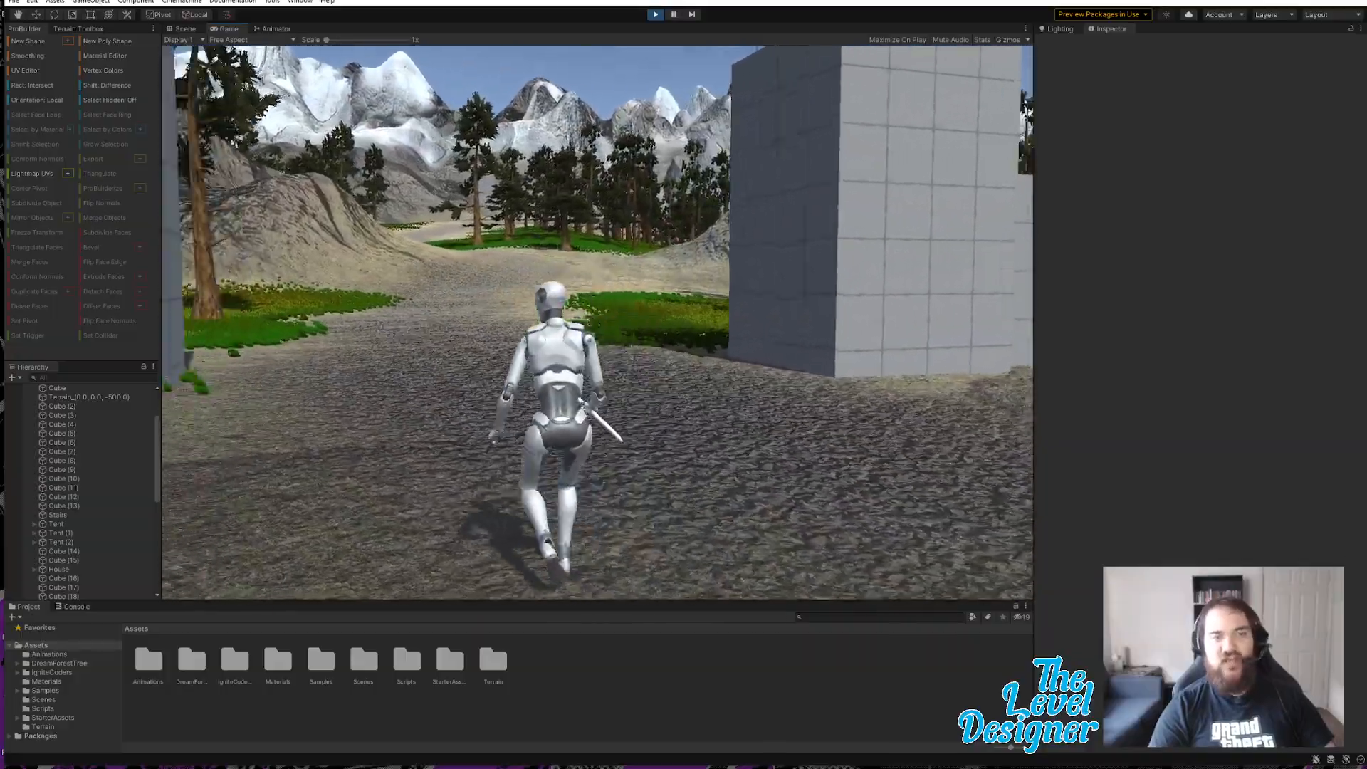
Step: Move the character back from the village entrance across the open ground to the shaded wall of a block building
{"action": "key", "text": "d"}
{"action": "key", "text": "w"}
{"action": "key", "text": "s"}
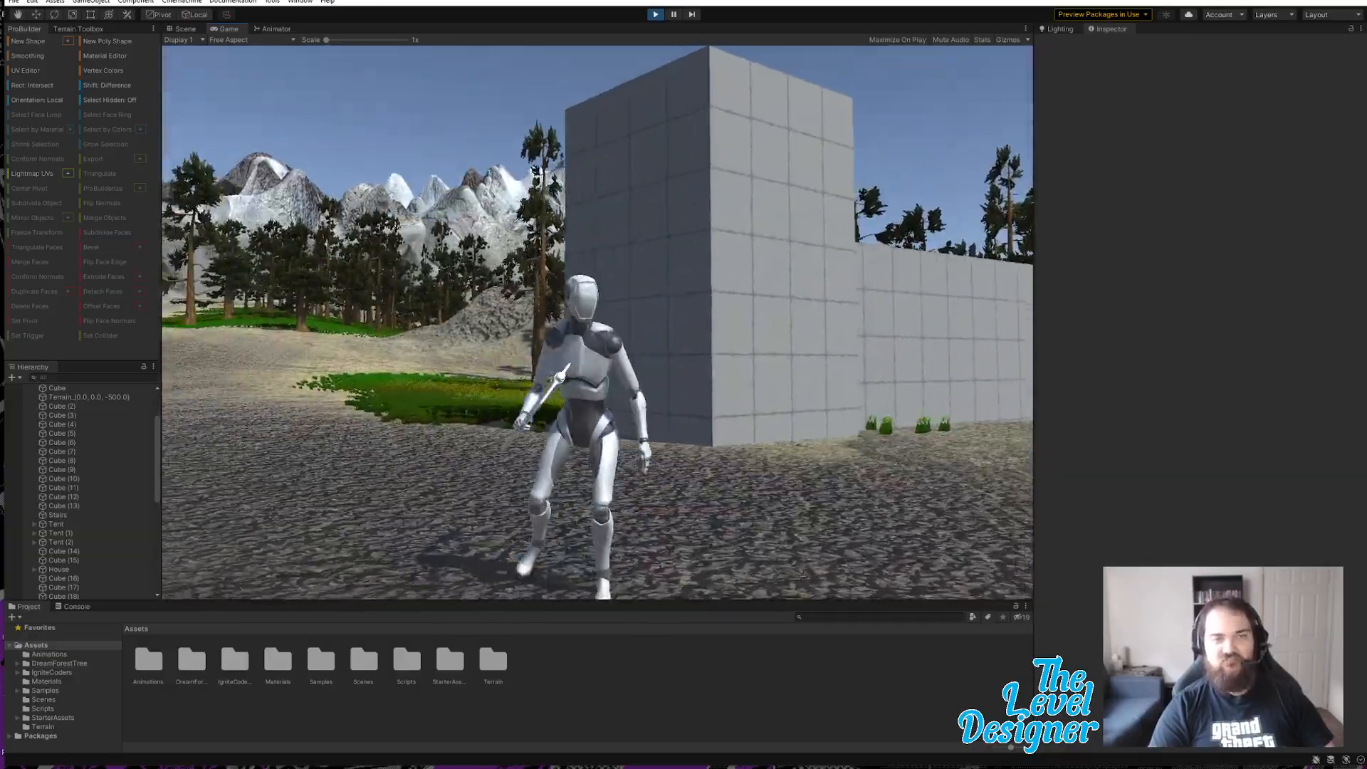
{"action": "key", "text": "s"}
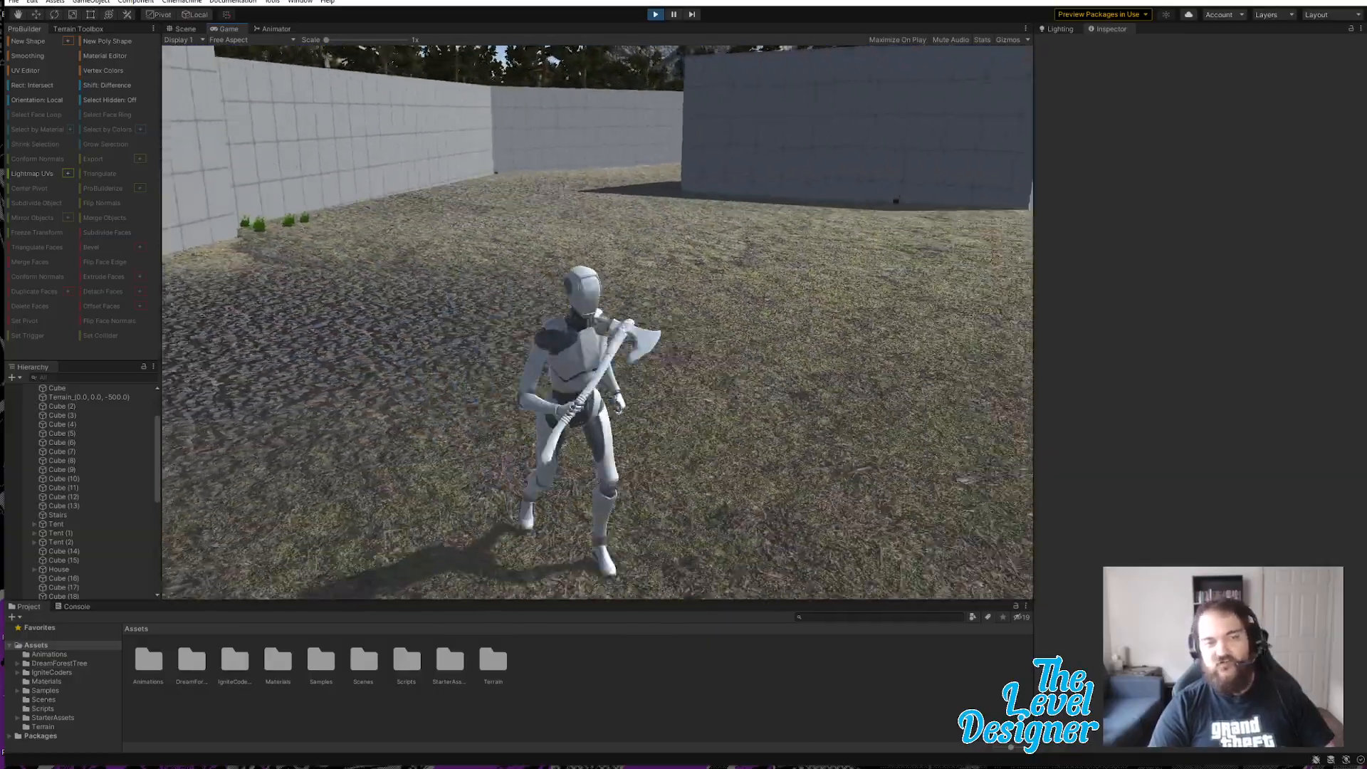
{"action": "key", "text": "d"}
{"action": "key", "text": "s"}
{"action": "key", "text": "d"}
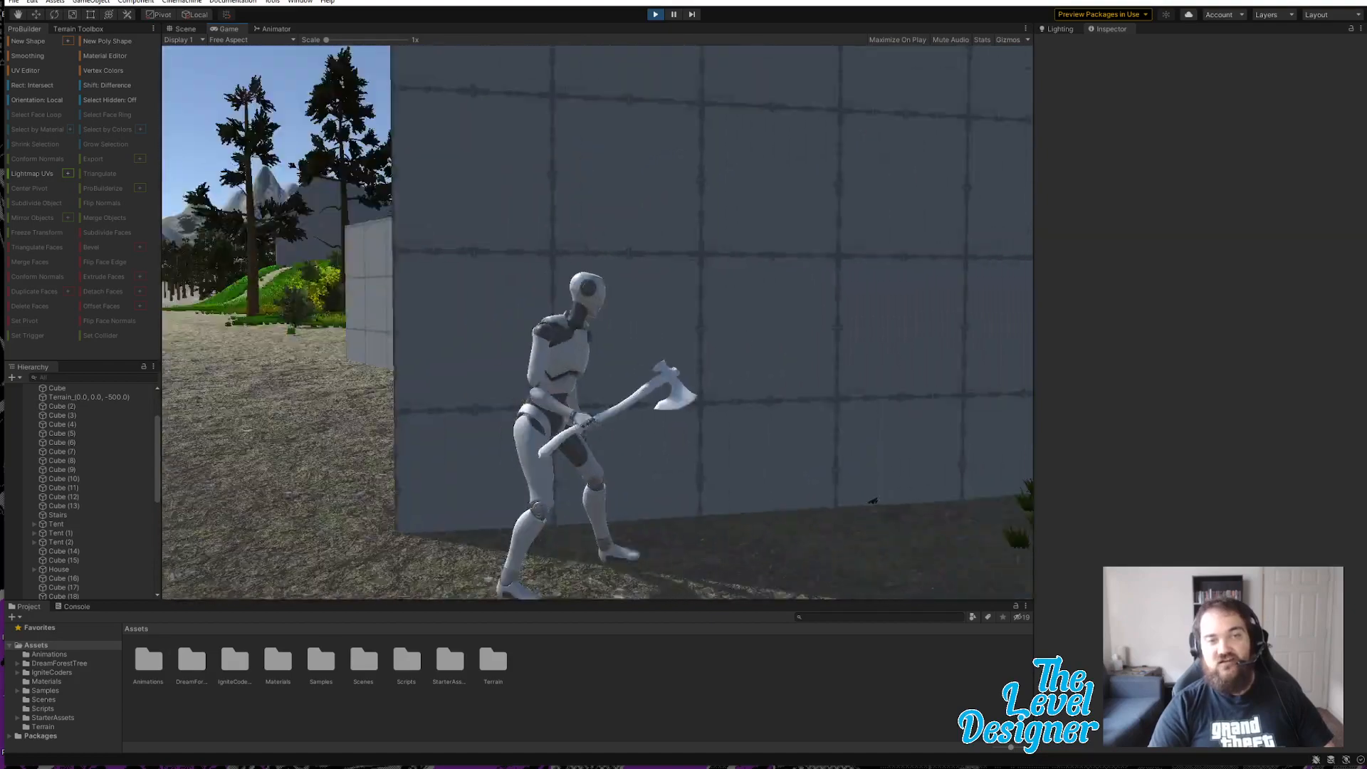
Step: Run the character through the narrow grassy passage between the block building and the perimeter wall, back toward the village entrance
{"action": "key", "text": "w"}
{"action": "key", "text": "w"}
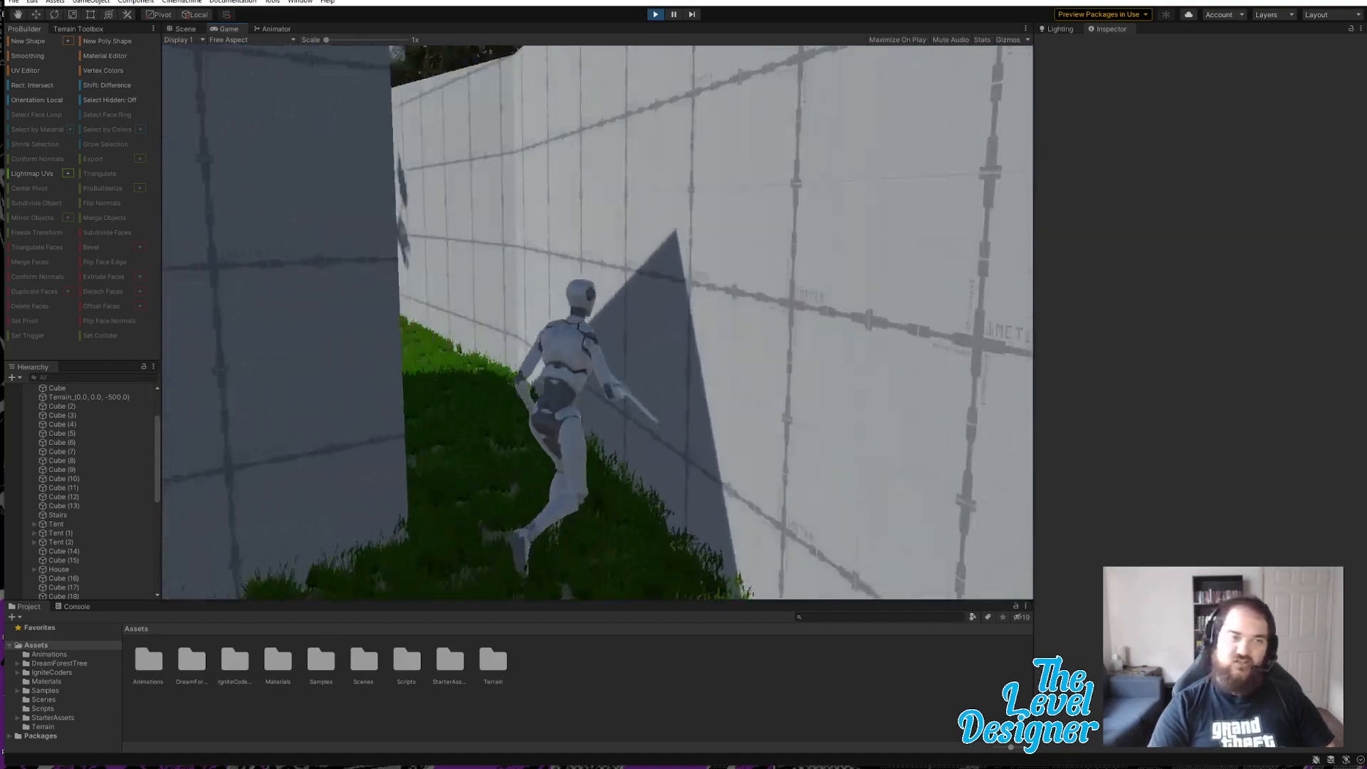
{"action": "key", "text": "d"}
{"action": "key", "text": "w"}
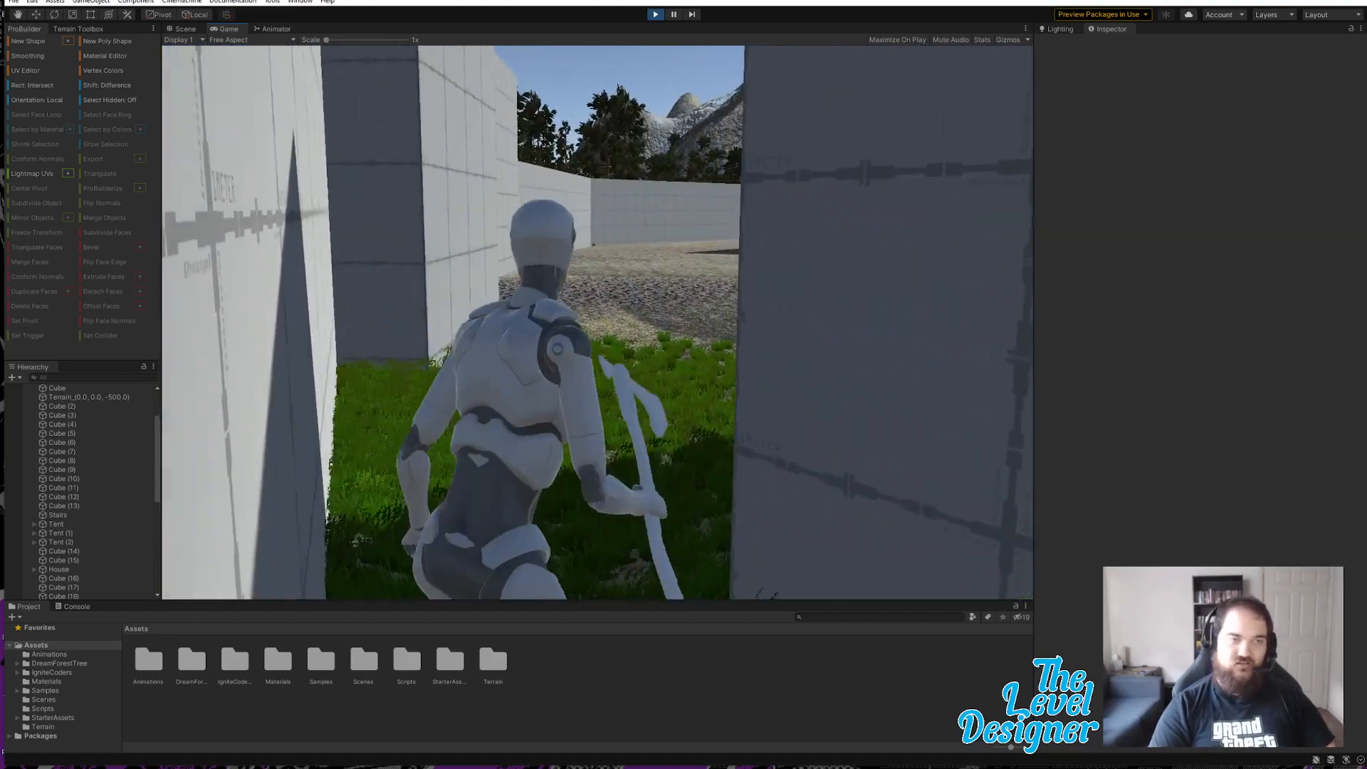
{"action": "key", "text": "w"}
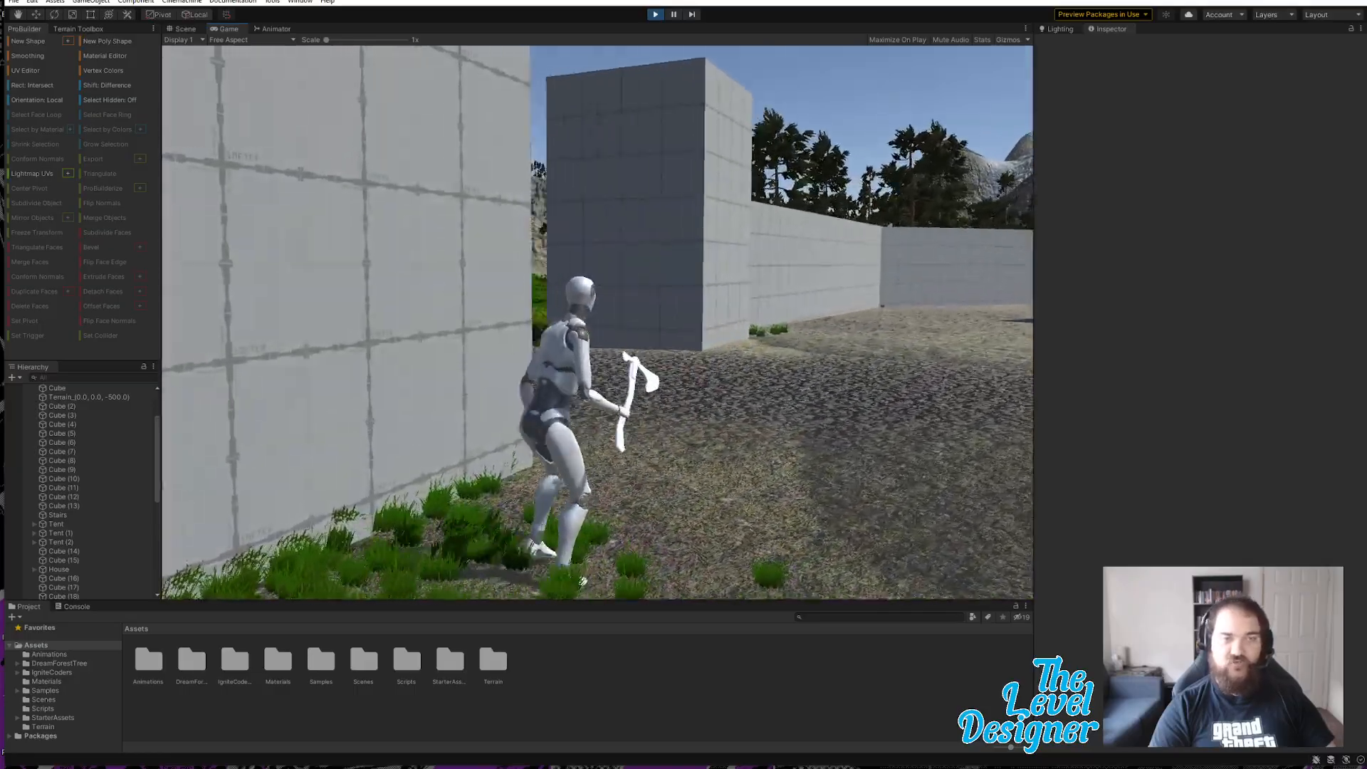
Step: Run the character out through the village entrance and across the grass to the pine tree beside the path
{"action": "key", "text": "w"}
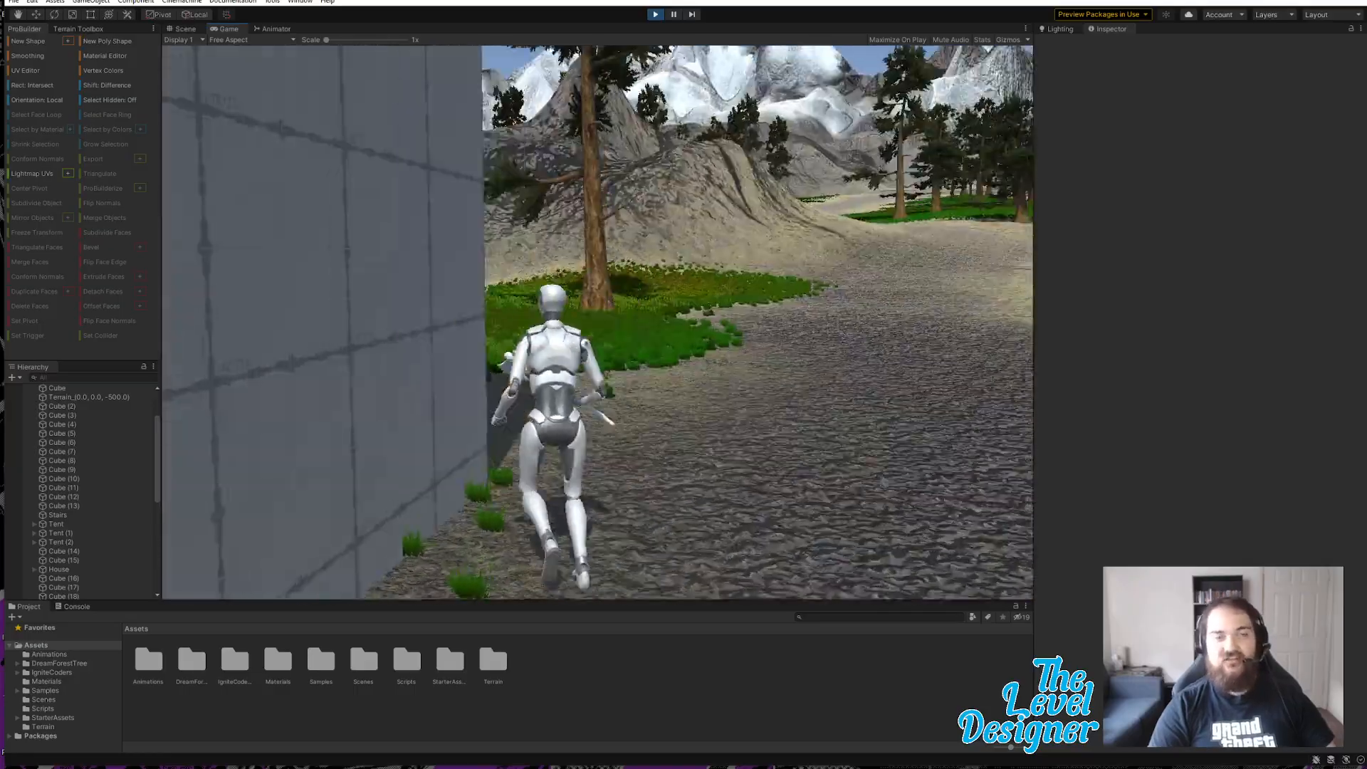
{"action": "key", "text": "w"}
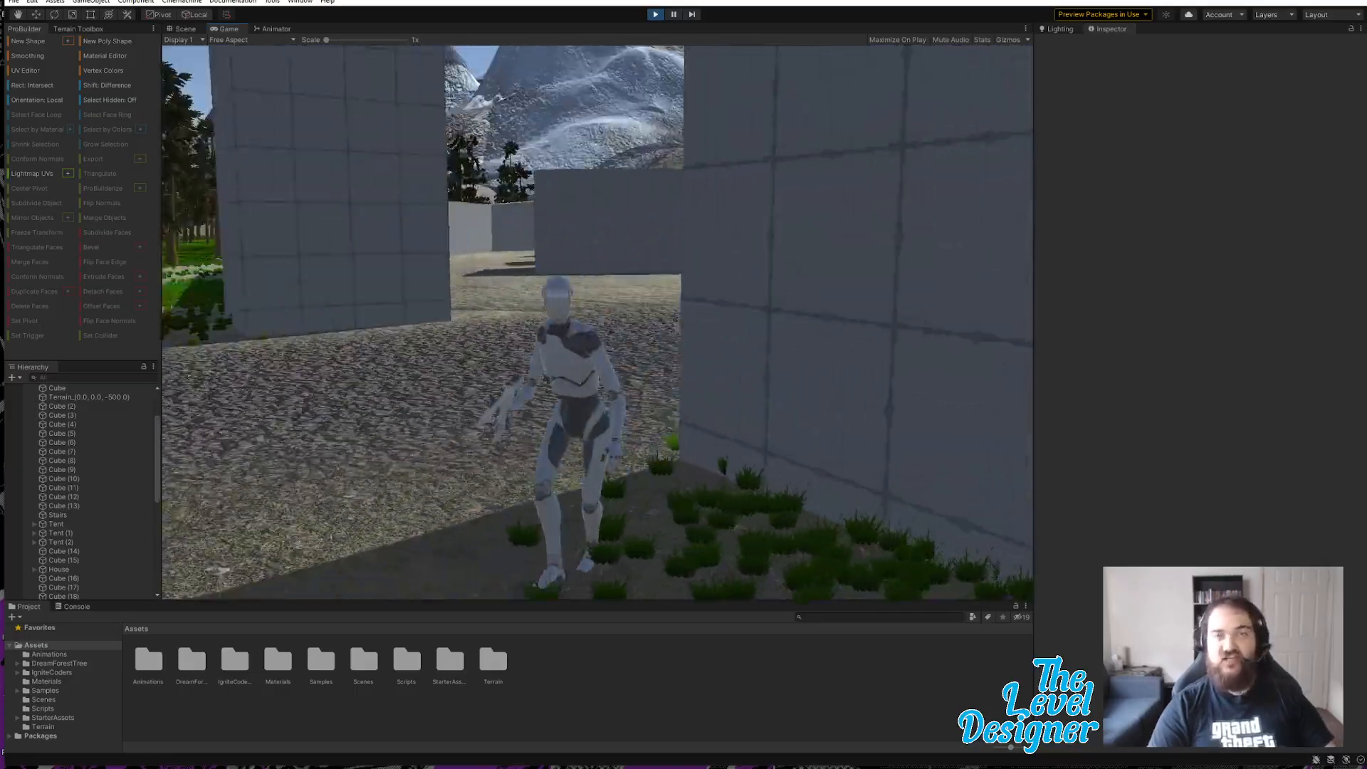
{"action": "key", "text": "w"}
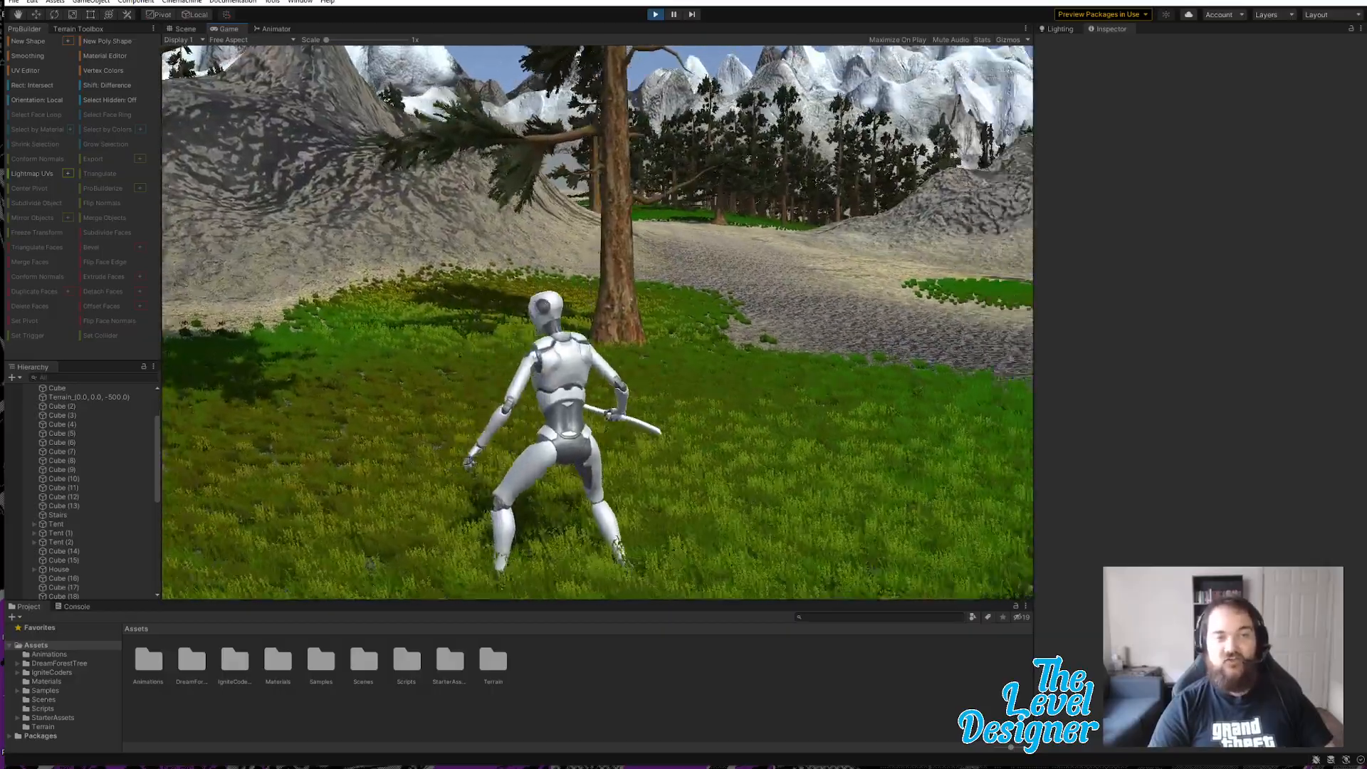
{"action": "key", "text": "w"}
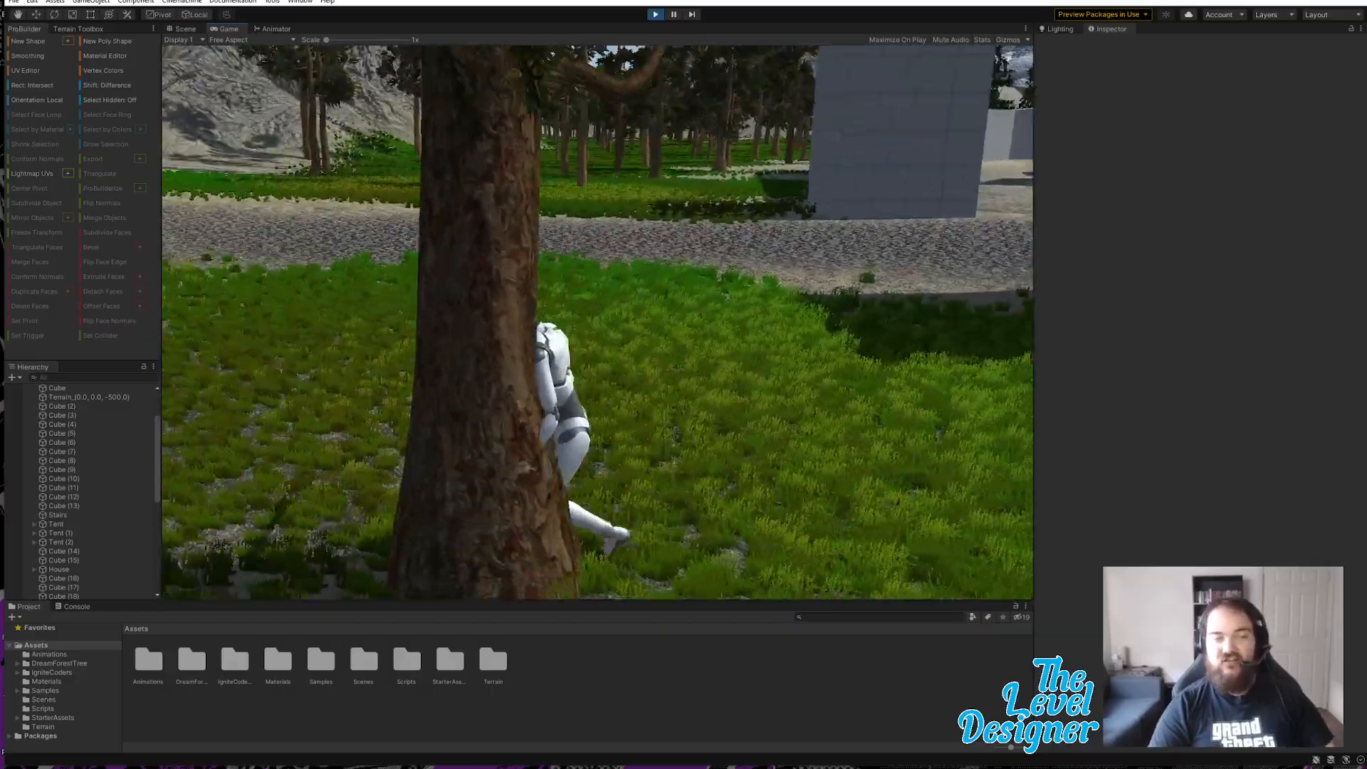
Step: Move the character around the pine tree and onto the gravel path facing the village entrance
{"action": "key", "text": "w"}
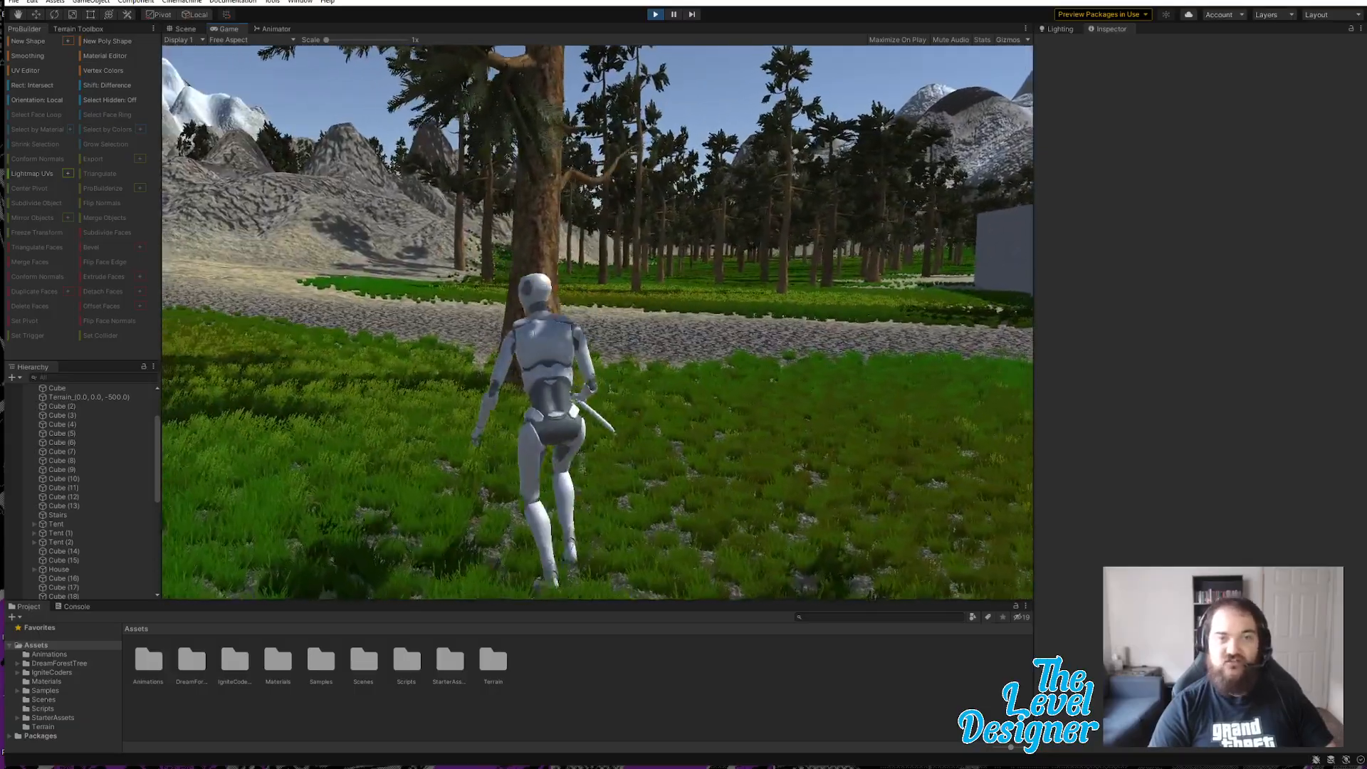
{"action": "left_click", "coordinate": [598, 322]}
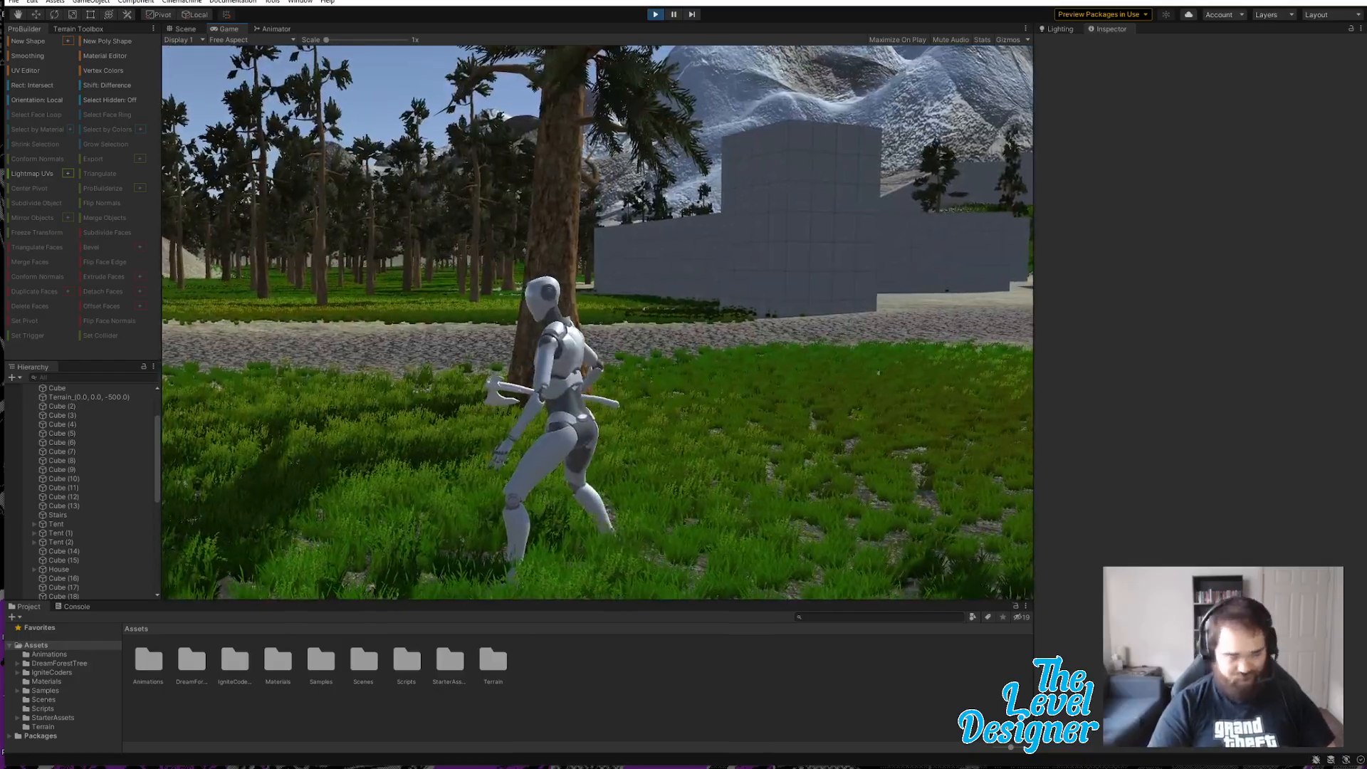
{"action": "key", "text": "w"}
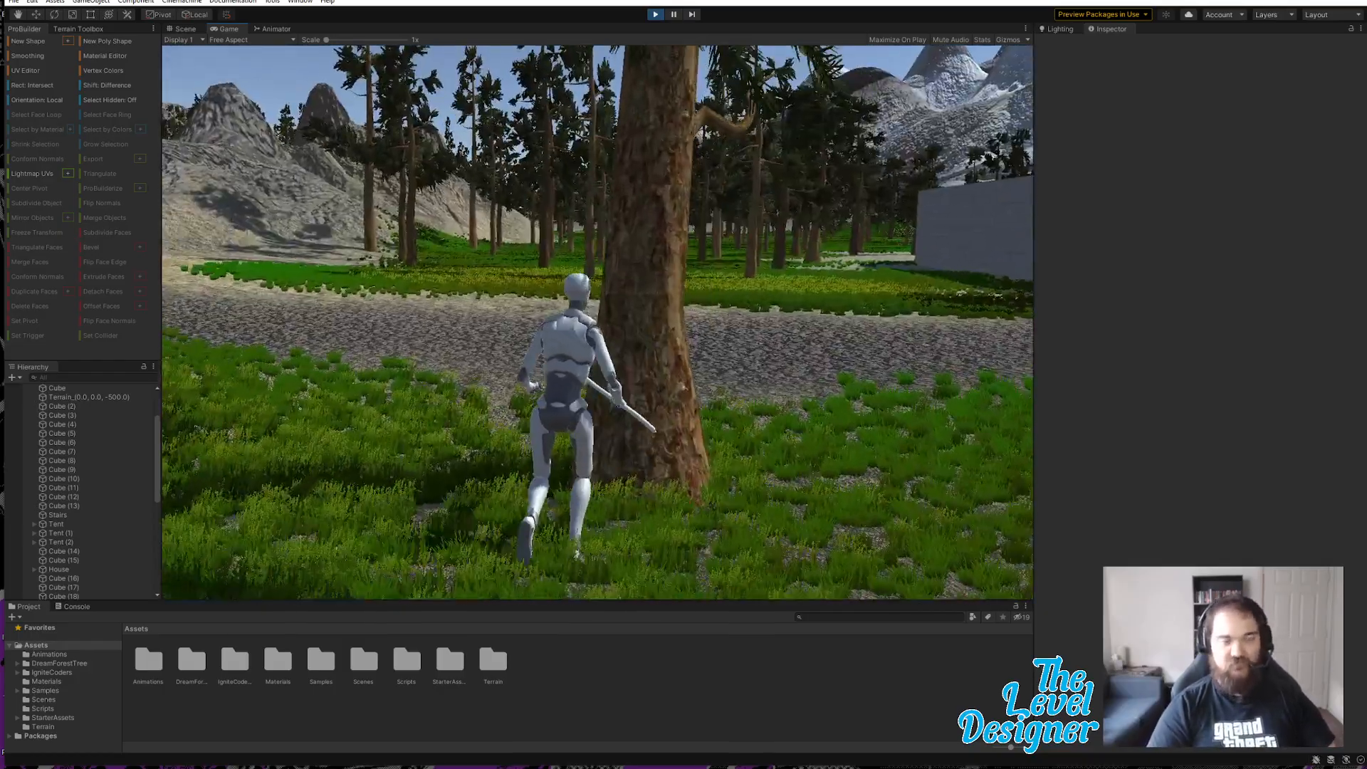
{"action": "key", "text": "w"}
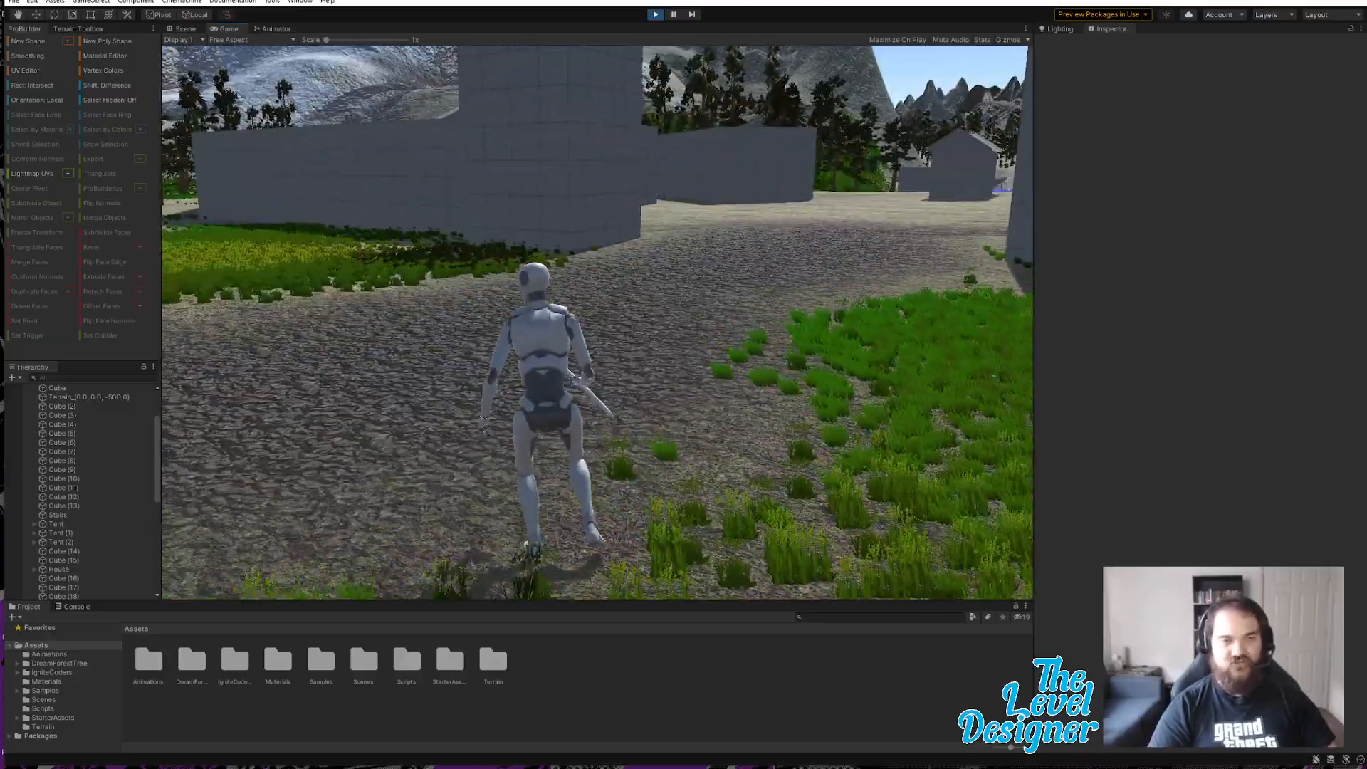
Step: Run the character up the gravel path between the rocky mounds and turn back to face the village entrance
{"action": "key", "text": "w"}
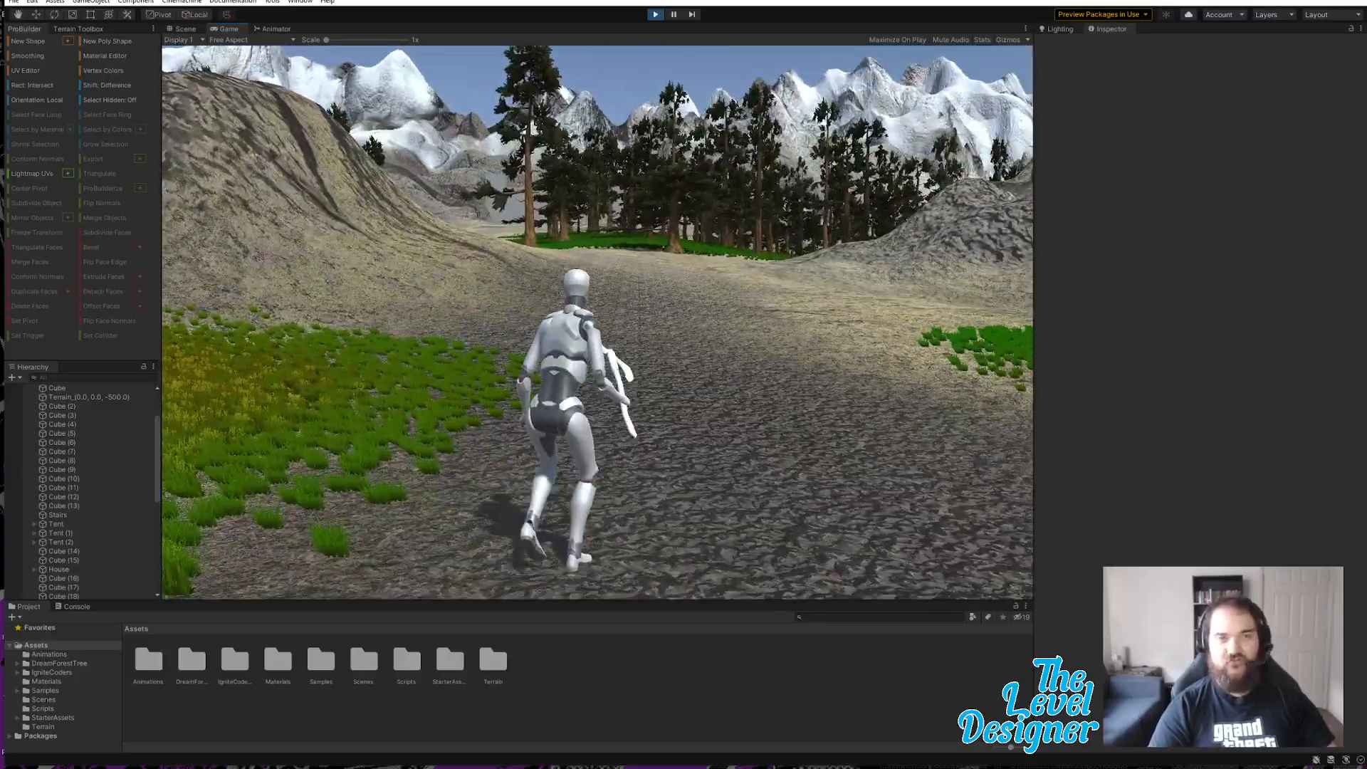
{"action": "key", "text": "w"}
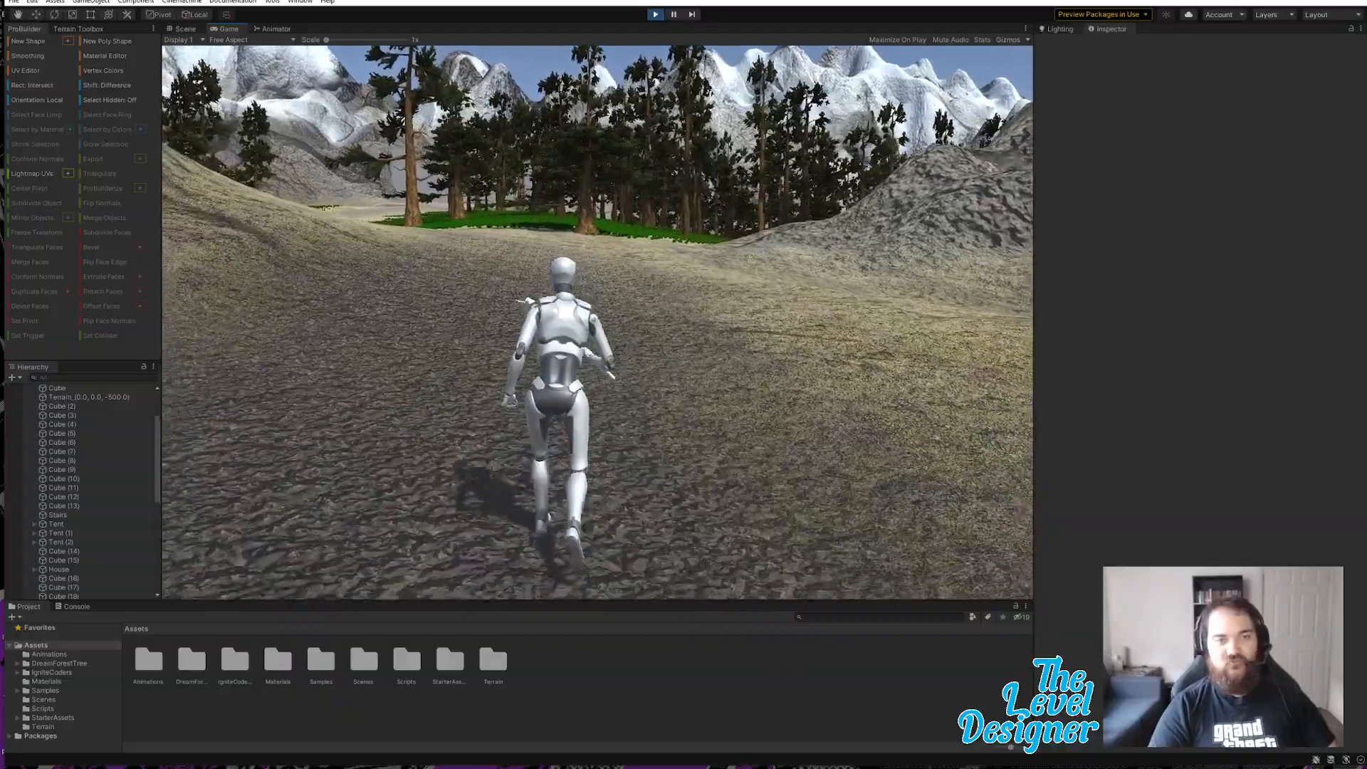
{"action": "key", "text": "w"}
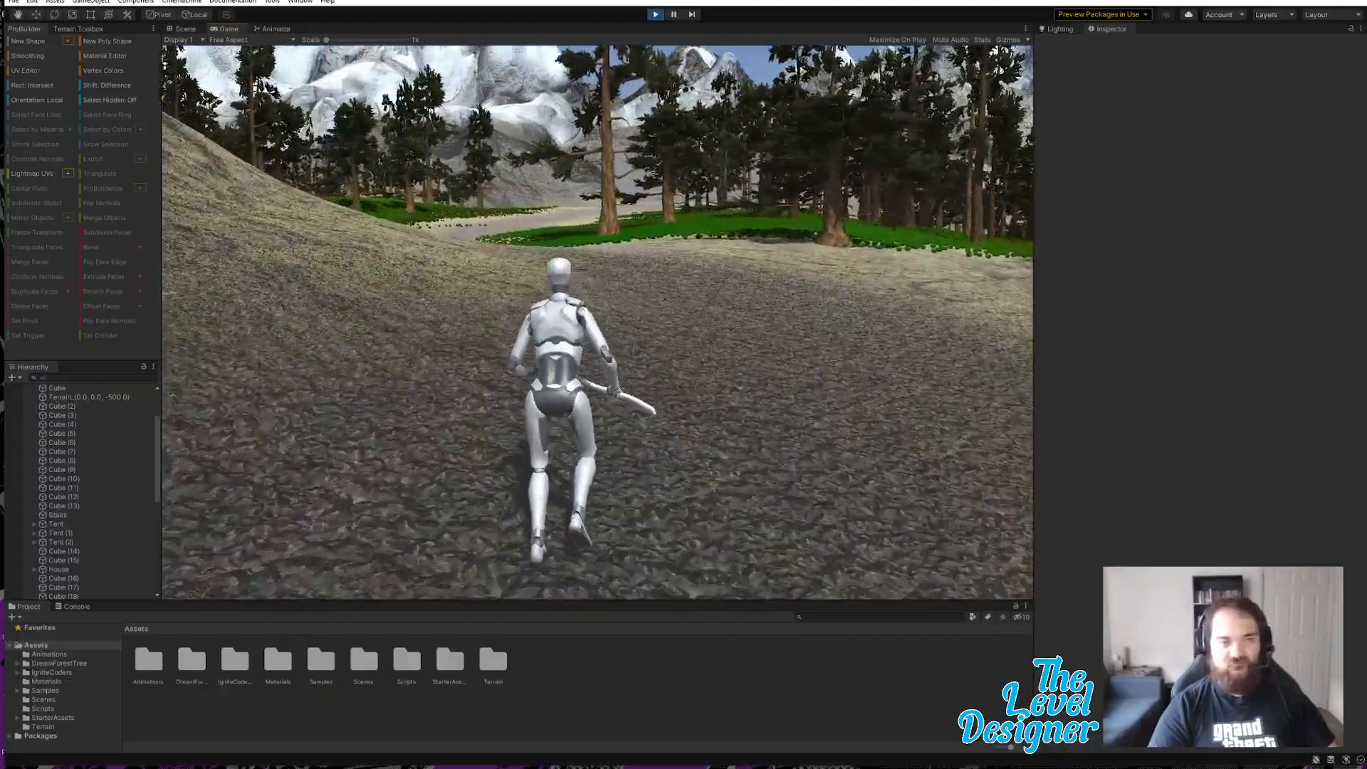
{"action": "key", "text": "w"}
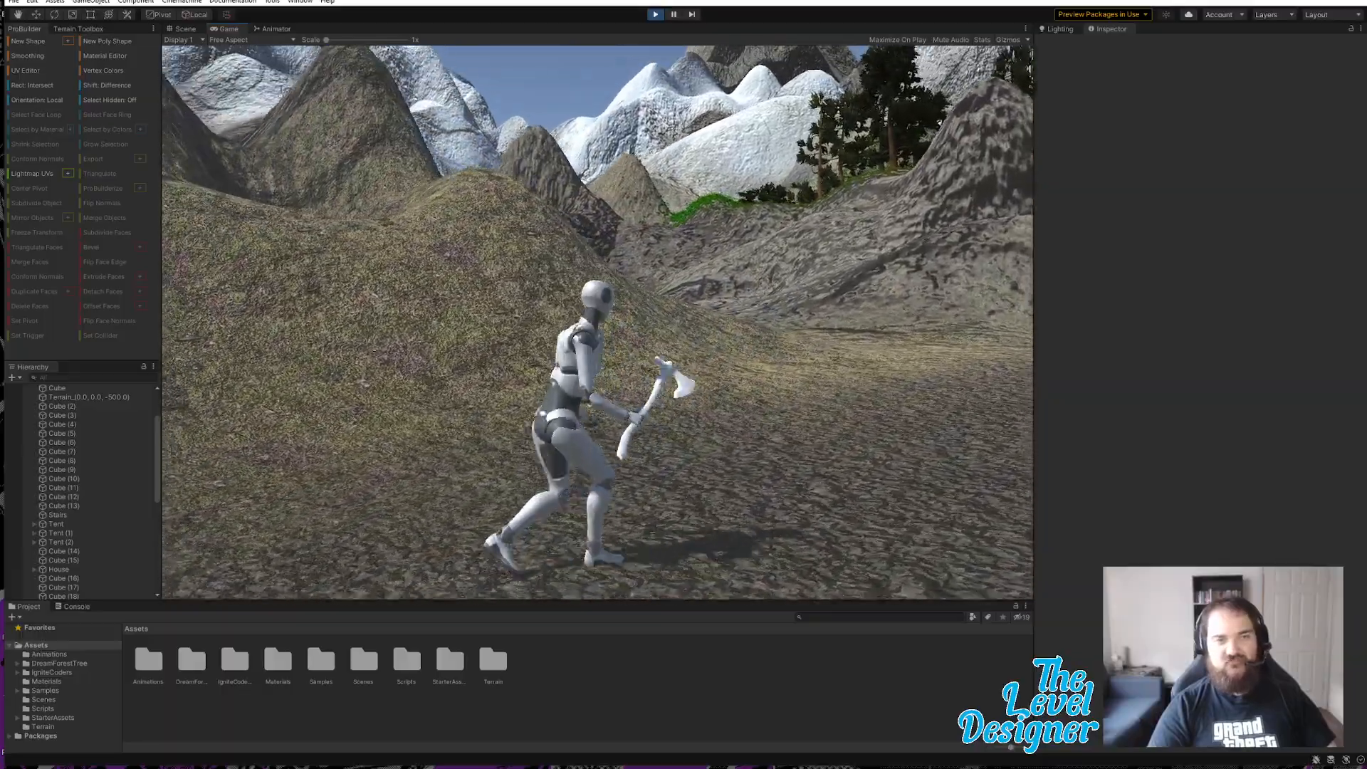
{"action": "key", "text": "w"}
{"action": "key", "text": "w"}
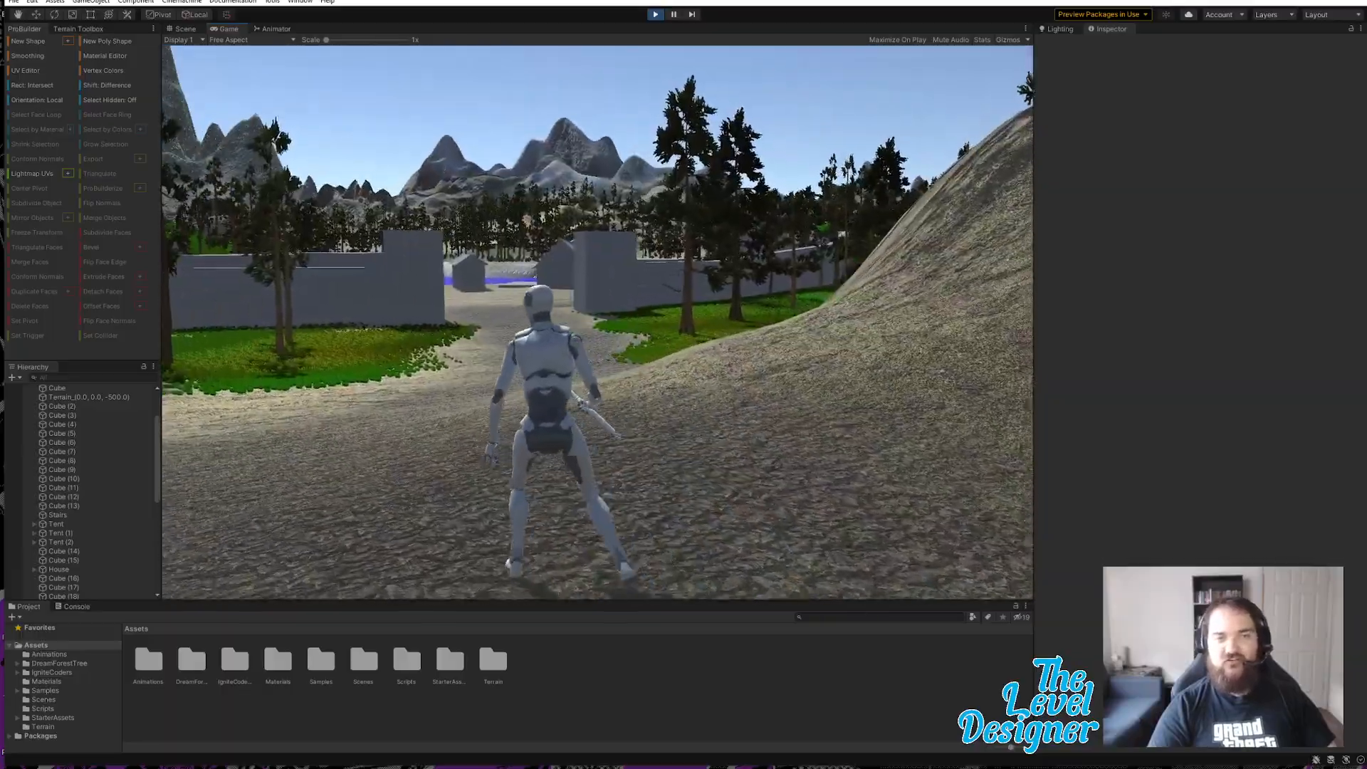
Step: Run the character past the rocky mound onto the wide gravel road leading through the pines toward the large block wall
{"action": "key", "text": "w"}
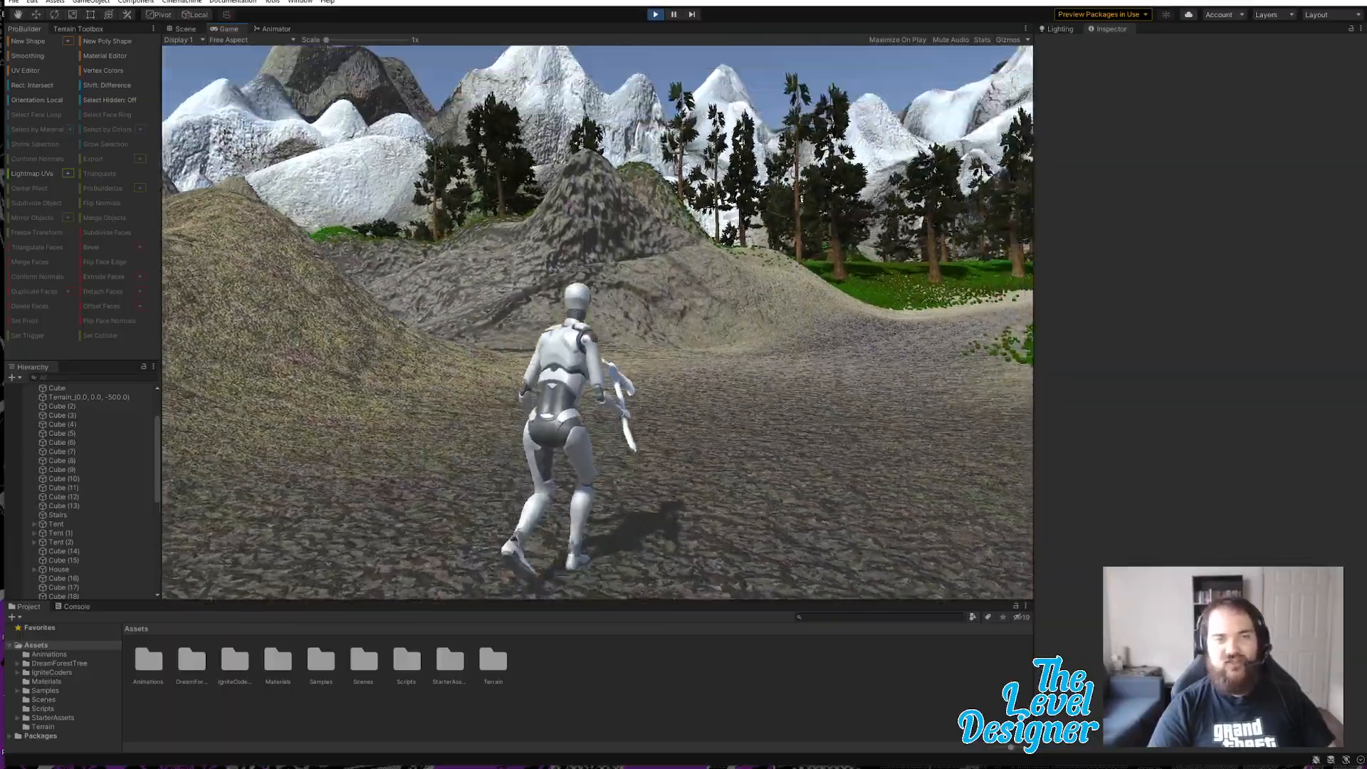
{"action": "key", "text": "w"}
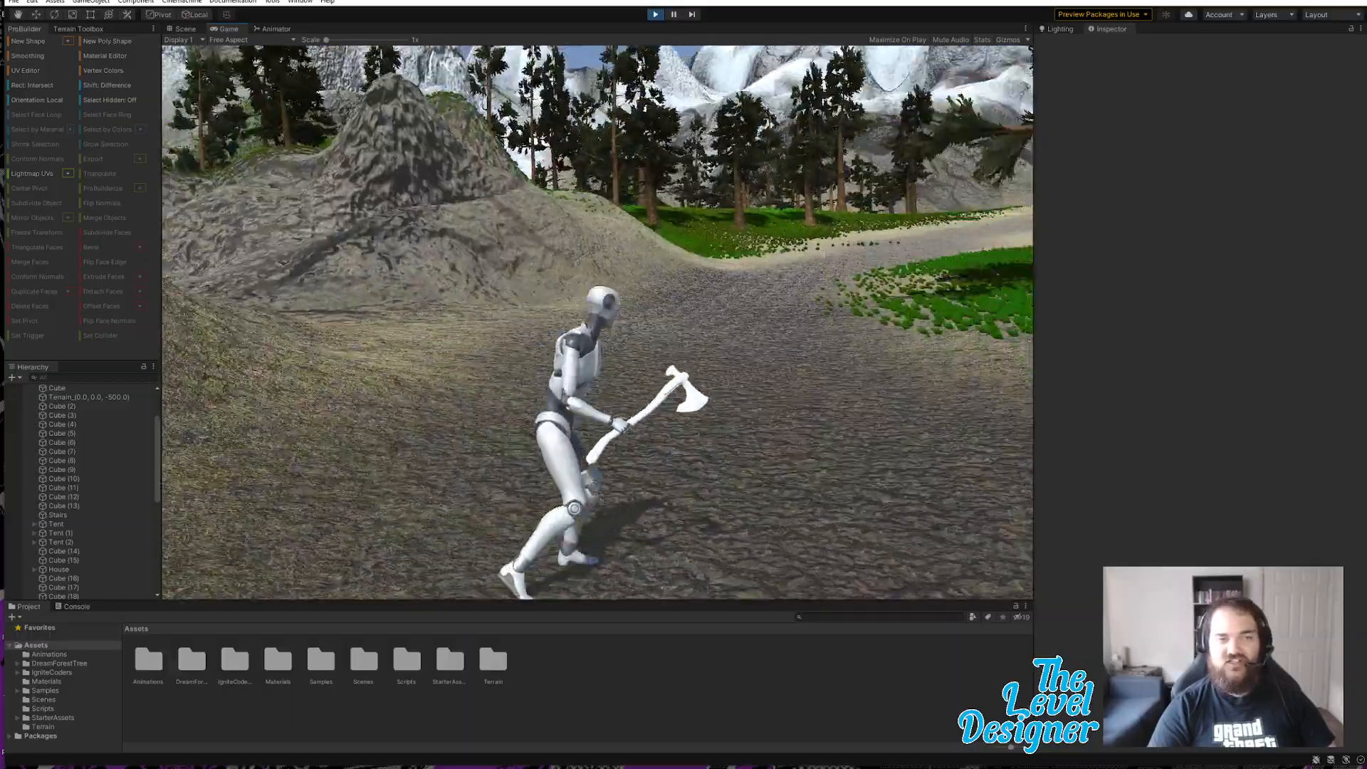
{"action": "key", "text": "w"}
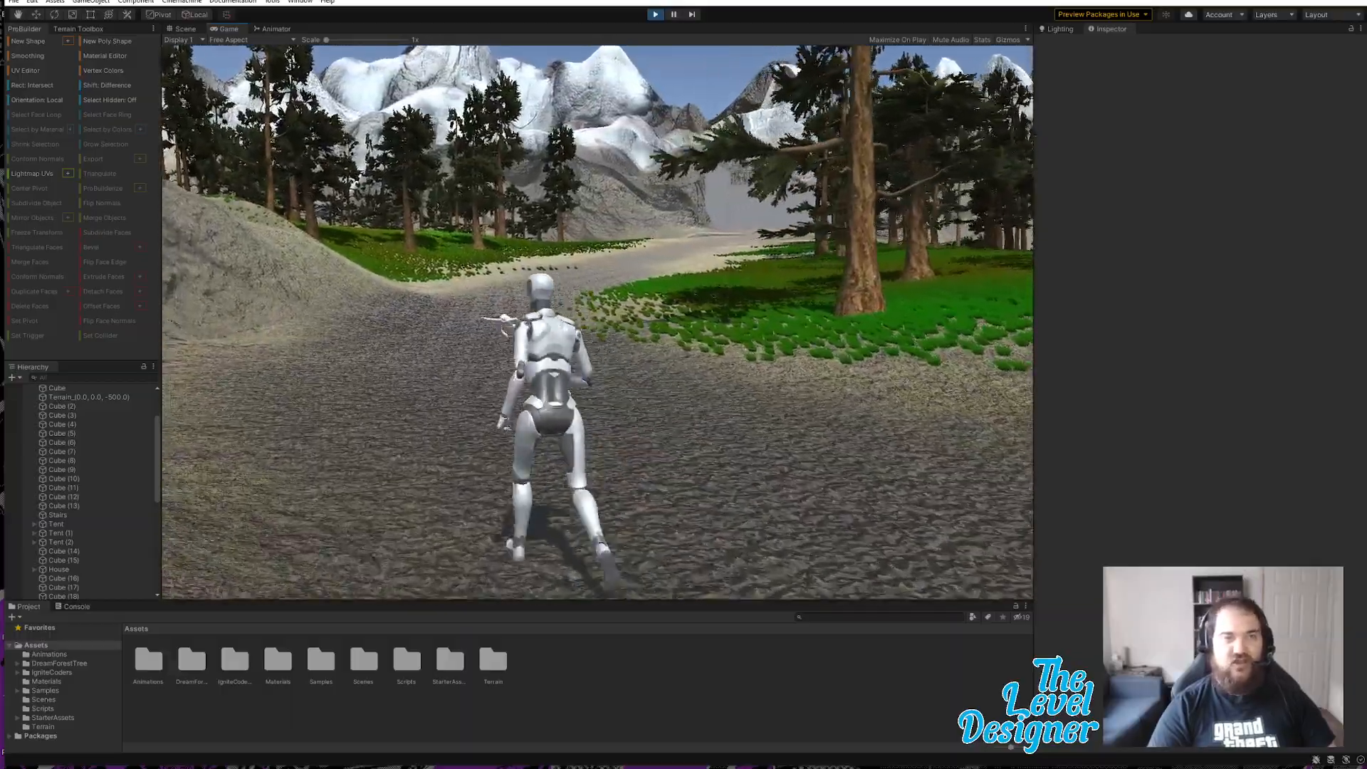
{"action": "key", "text": "w"}
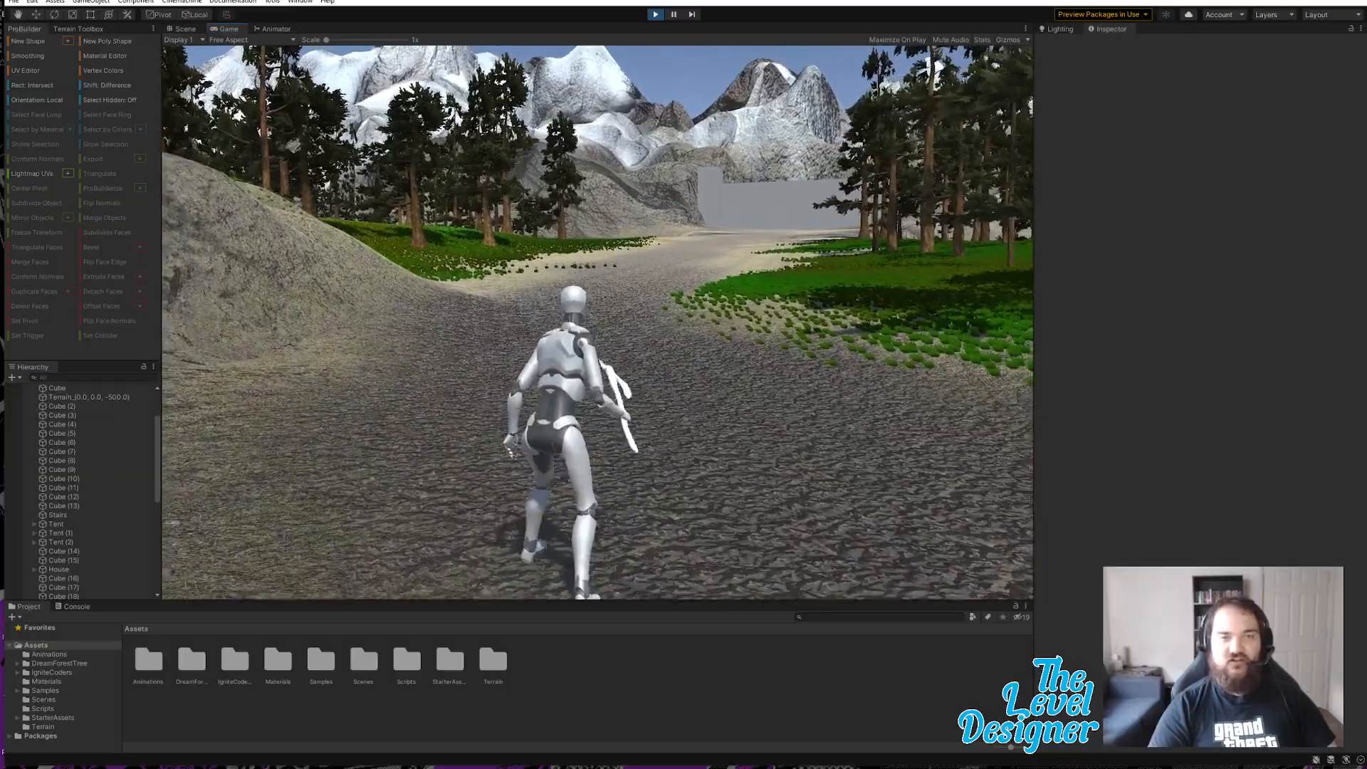
{"action": "key", "text": "w"}
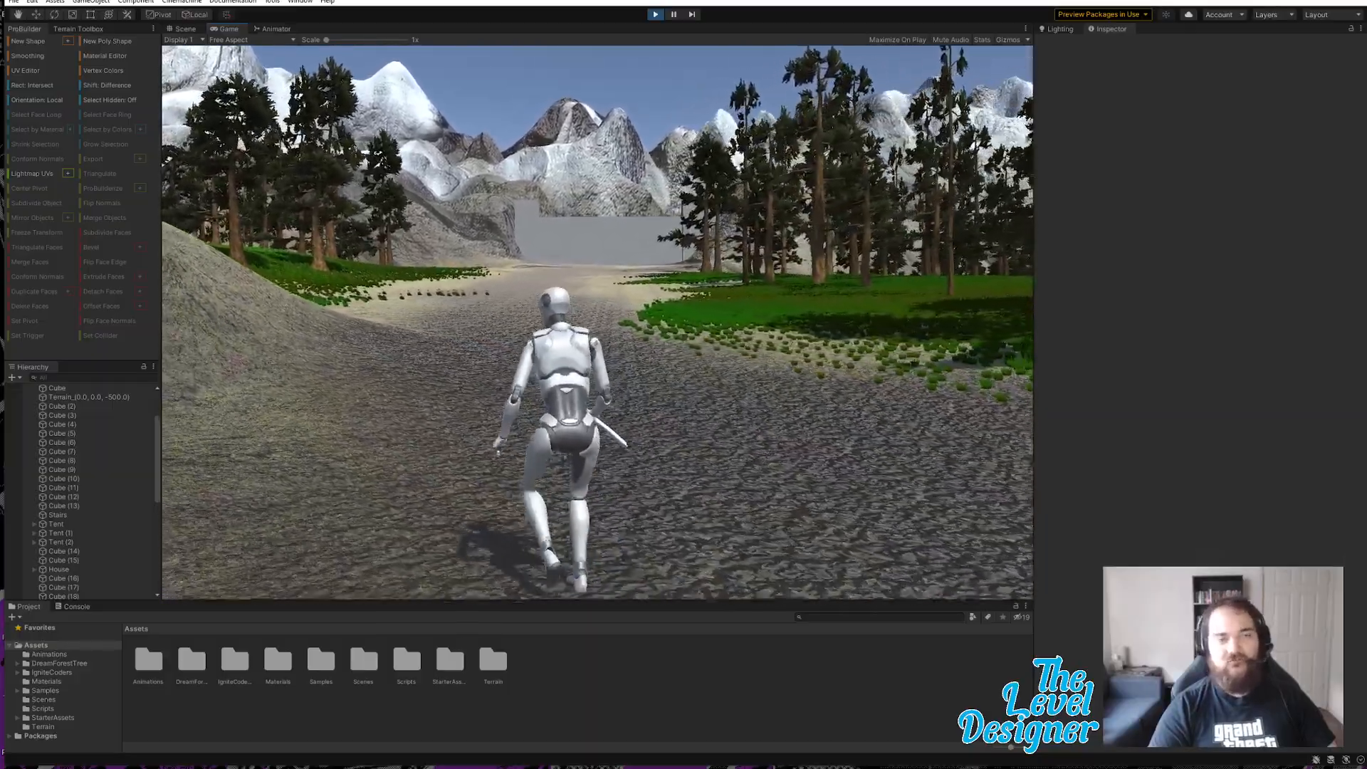
Step: Run the character along the gravel road past the last pine trees toward the mountain valley
{"action": "key", "text": "w"}
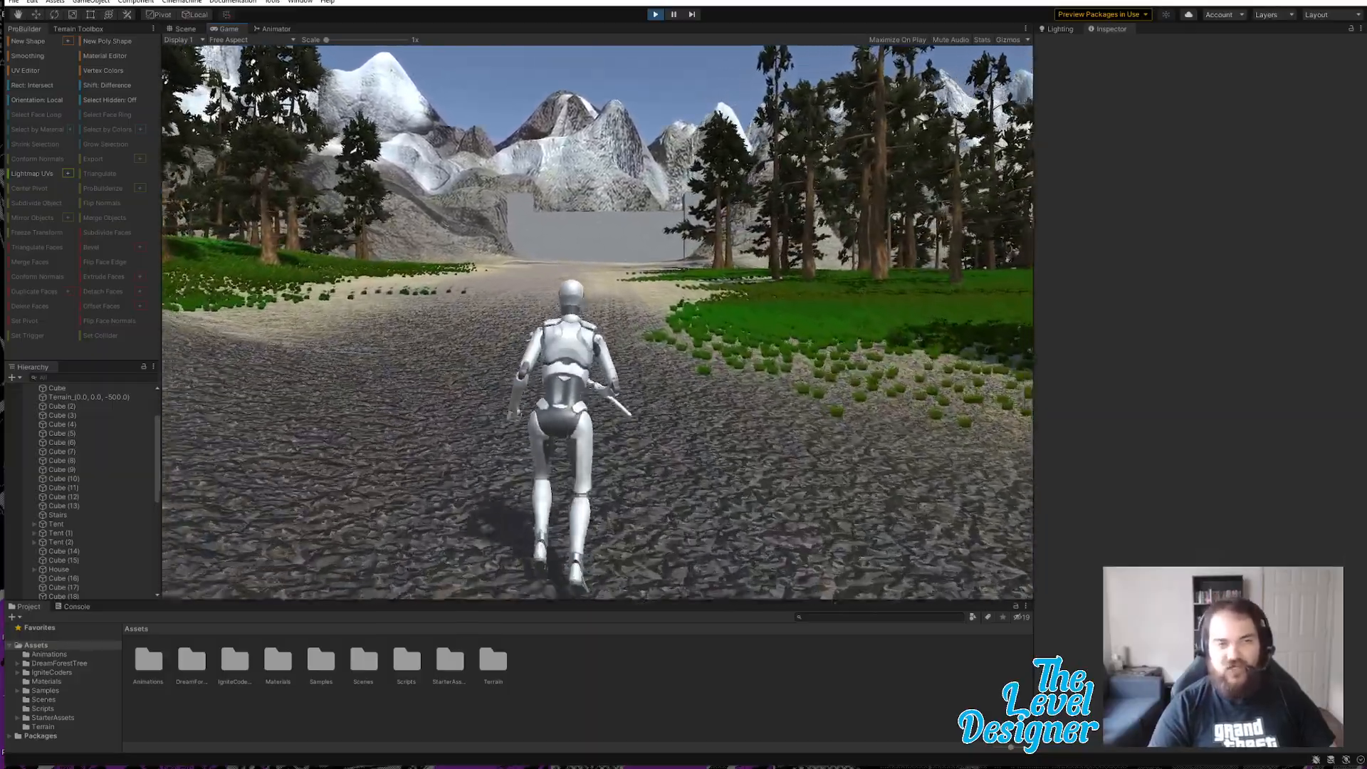
{"action": "key", "text": "w"}
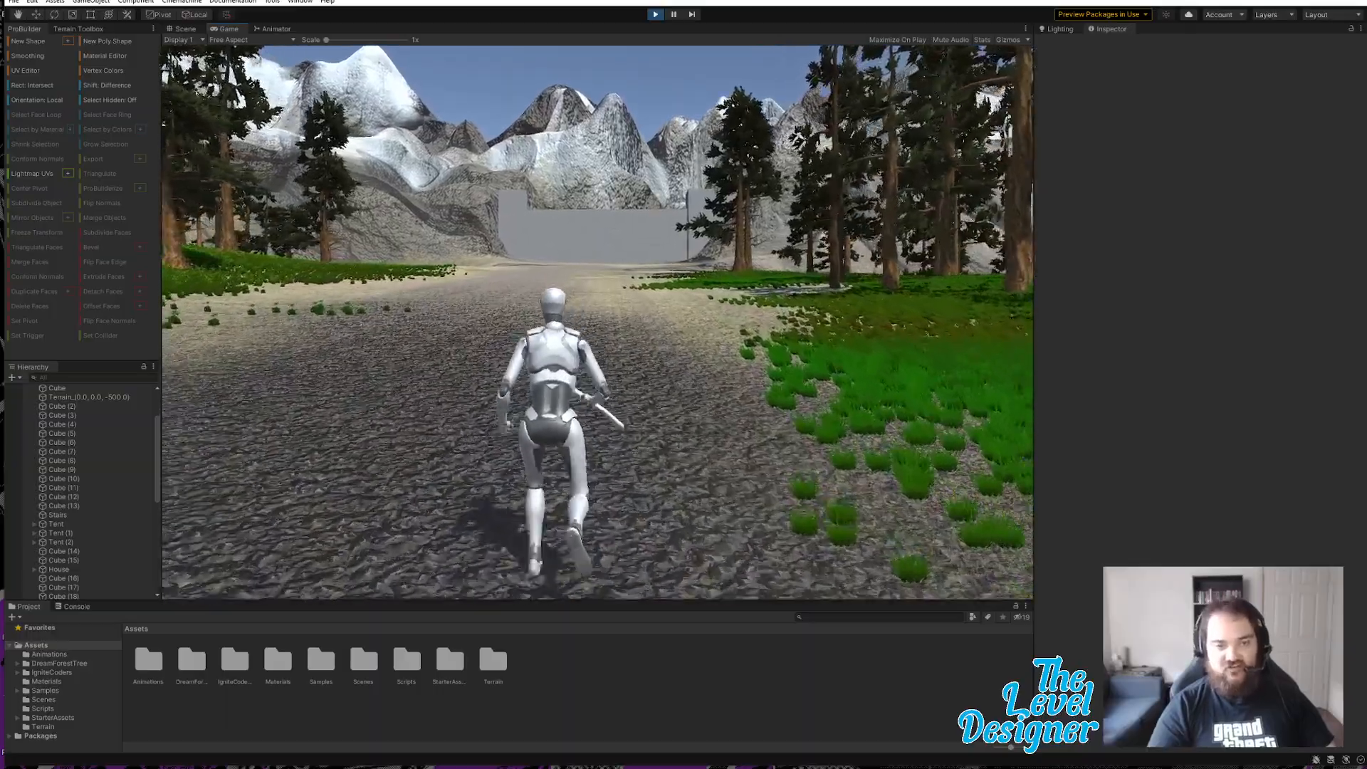
{"action": "key", "text": "w"}
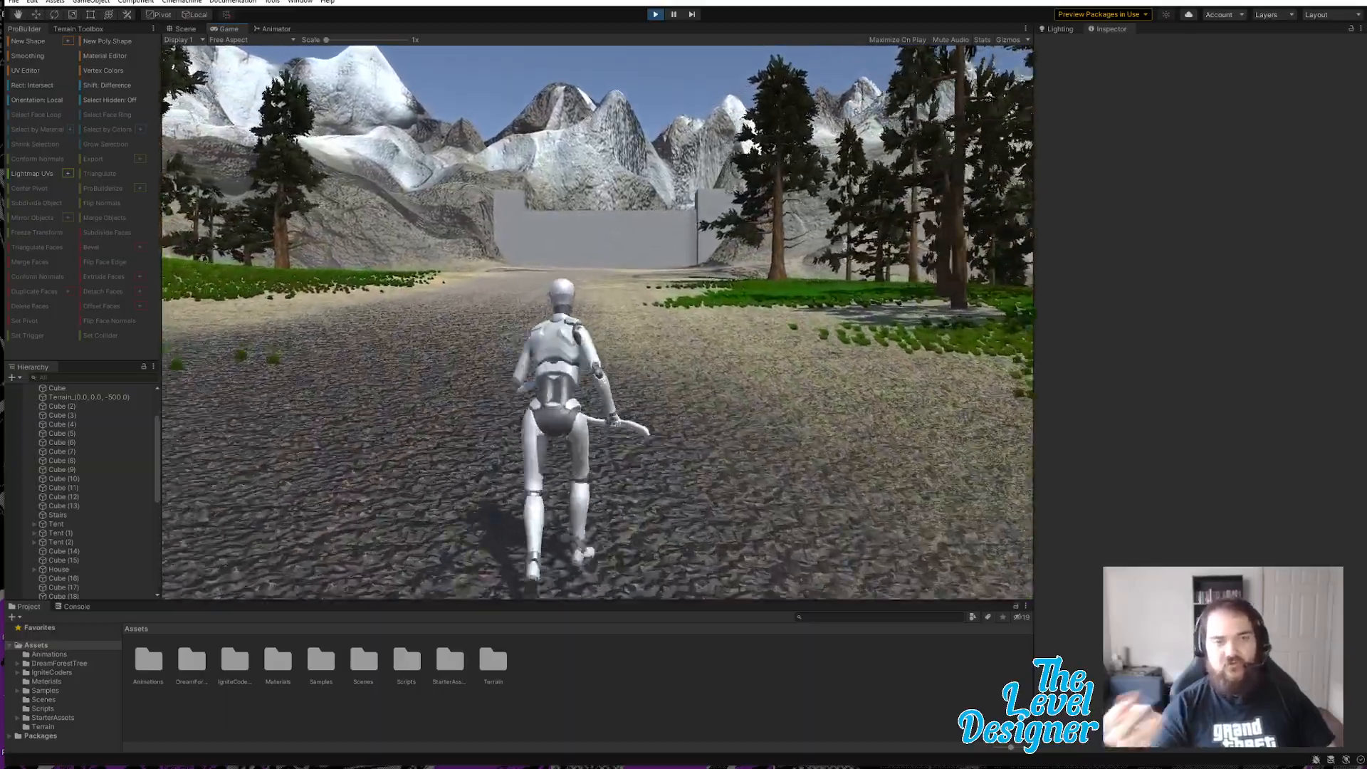
{"action": "key", "text": "w"}
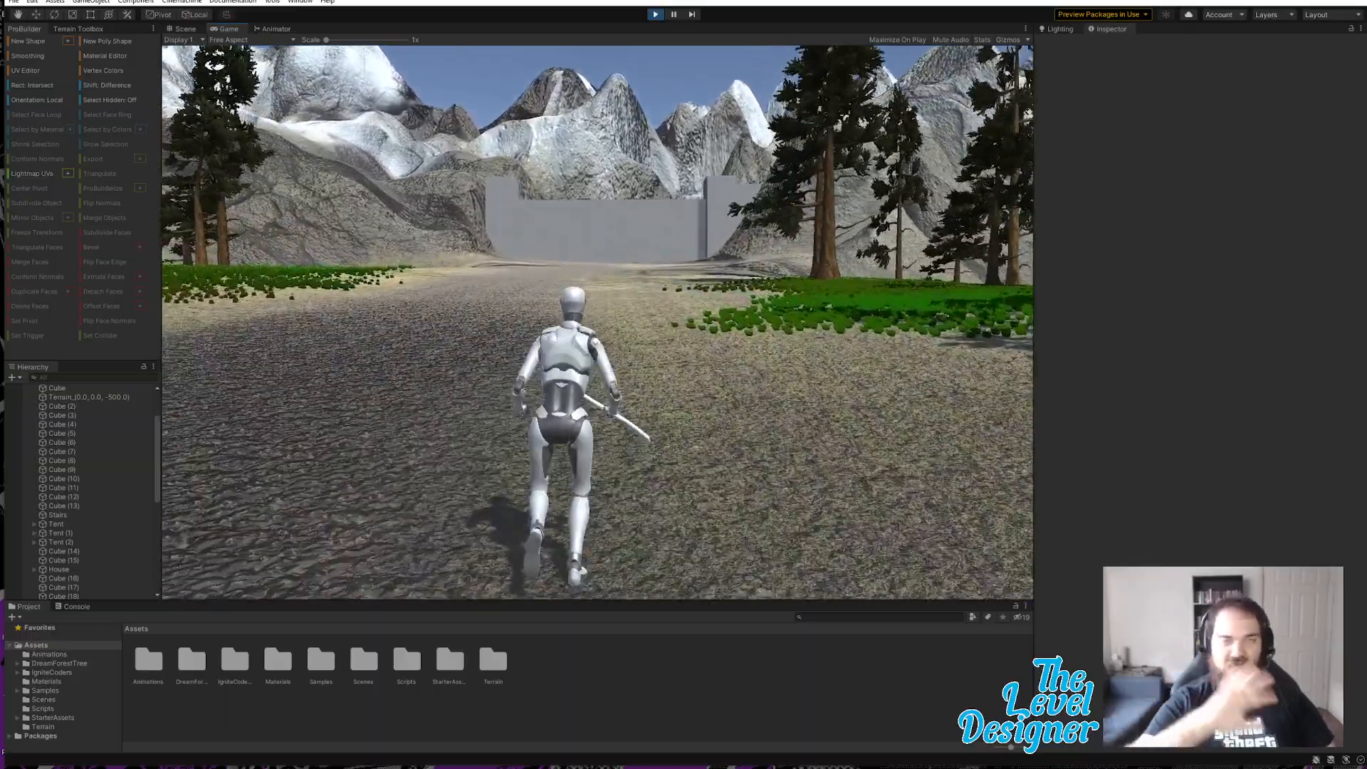
{"action": "key", "text": "w"}
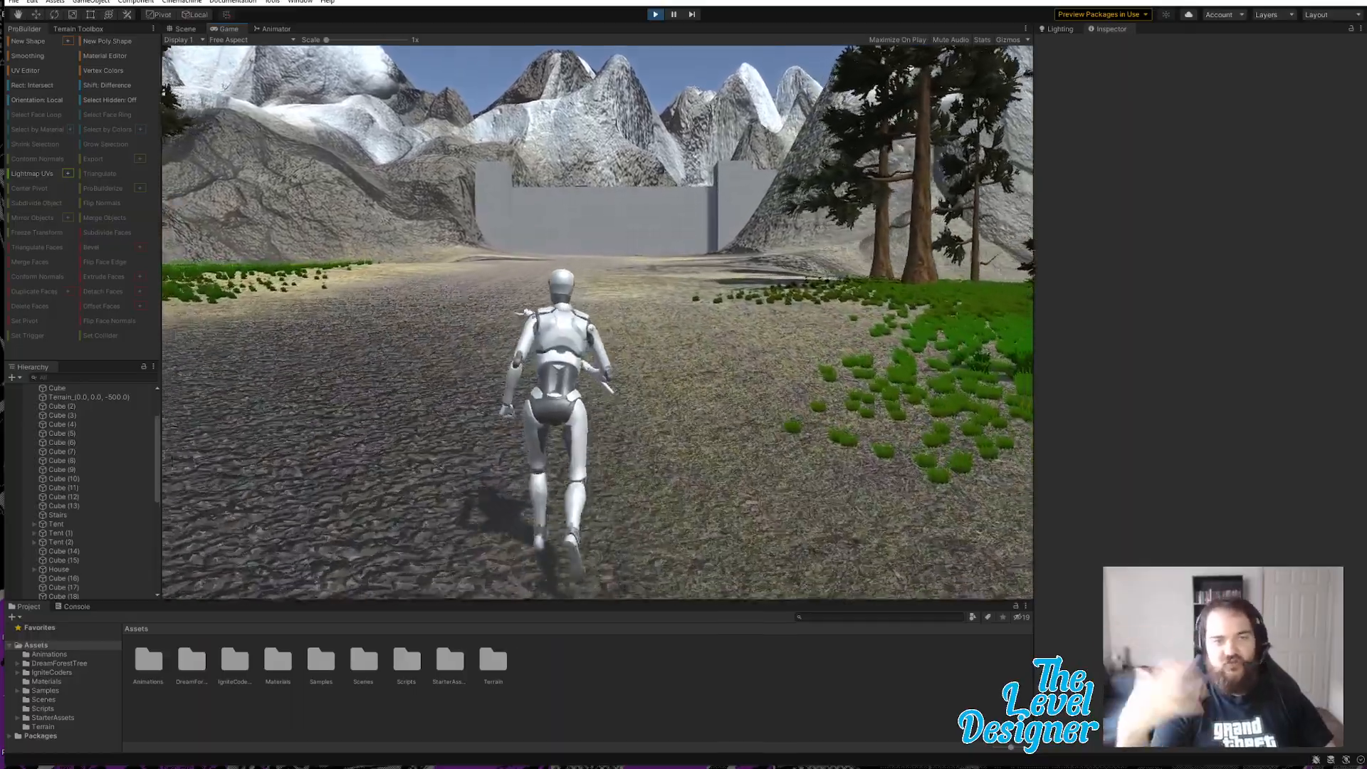
{"action": "key", "text": "w"}
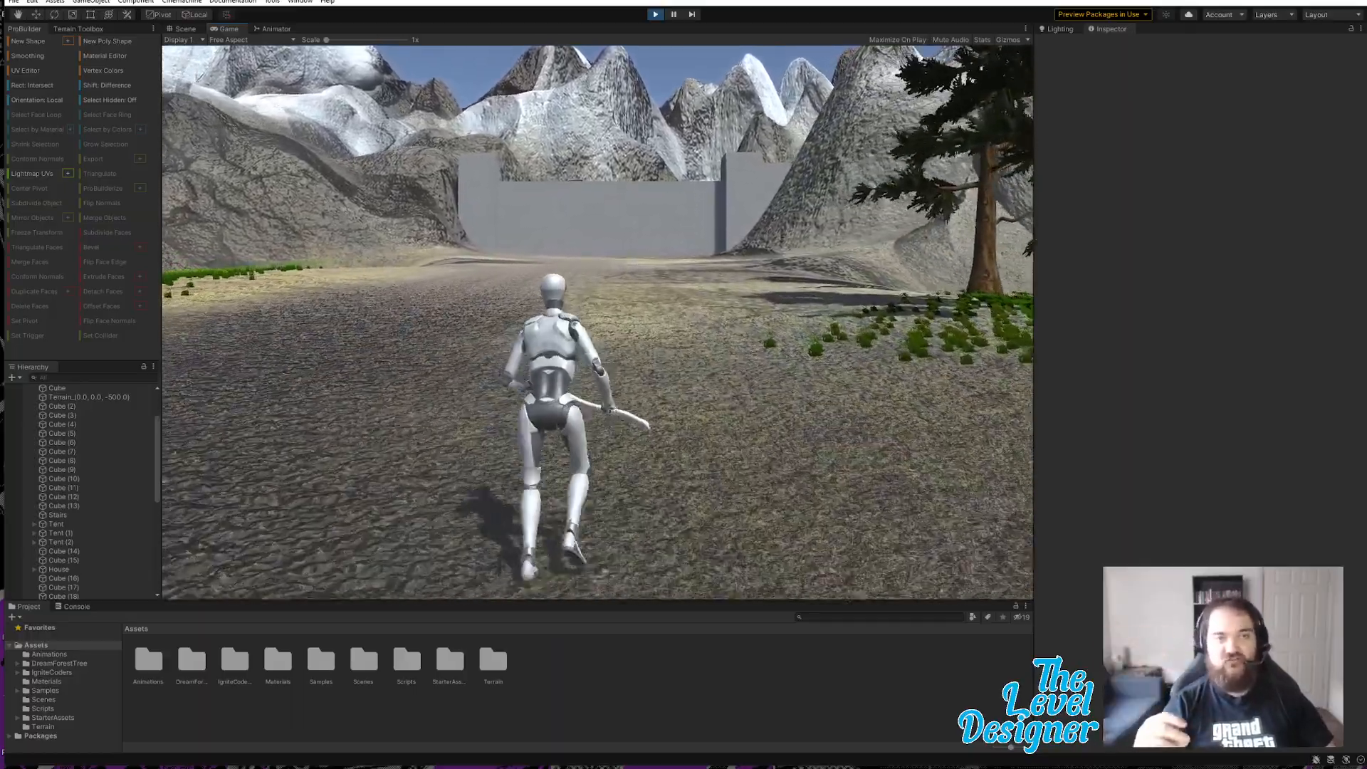
Step: Run the character across the open rocky valley floor up to the large block wall between the cliffs
{"action": "key", "text": "w"}
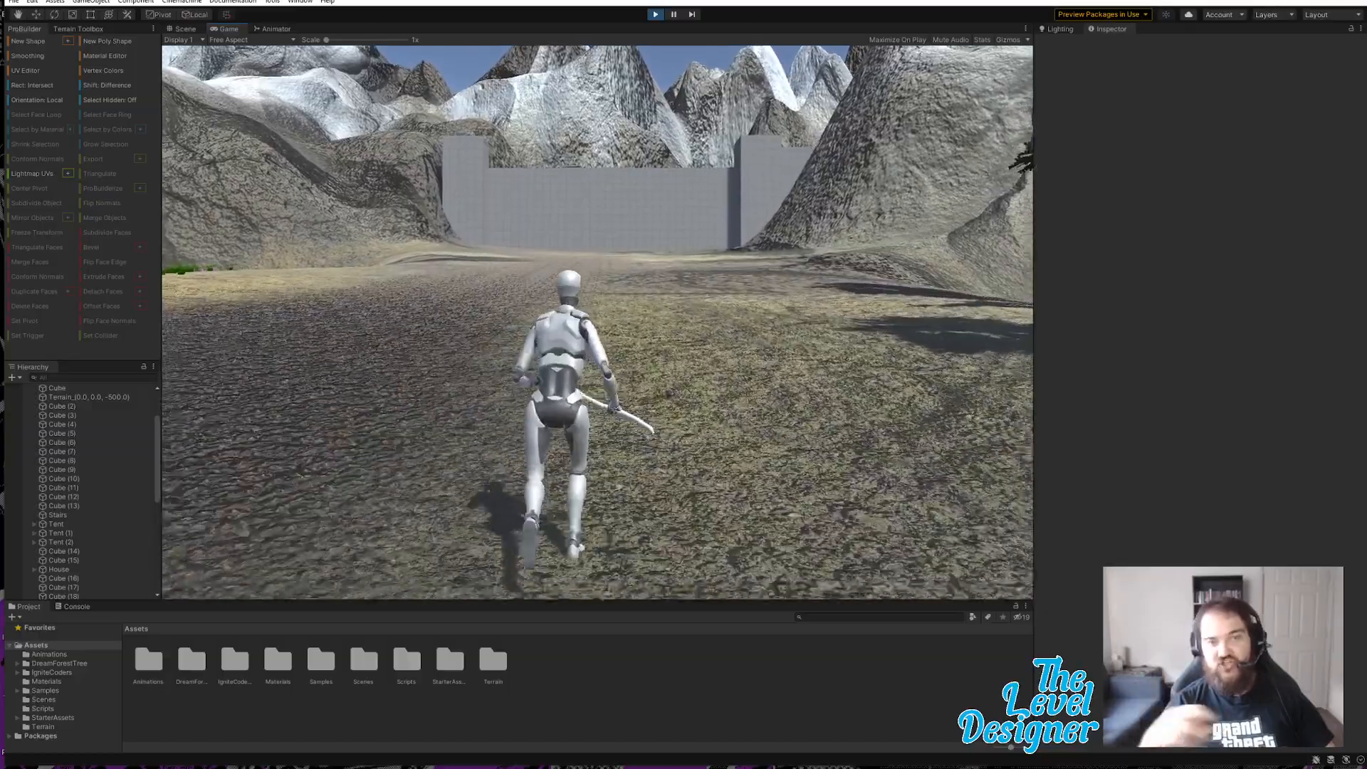
{"action": "key", "text": "w"}
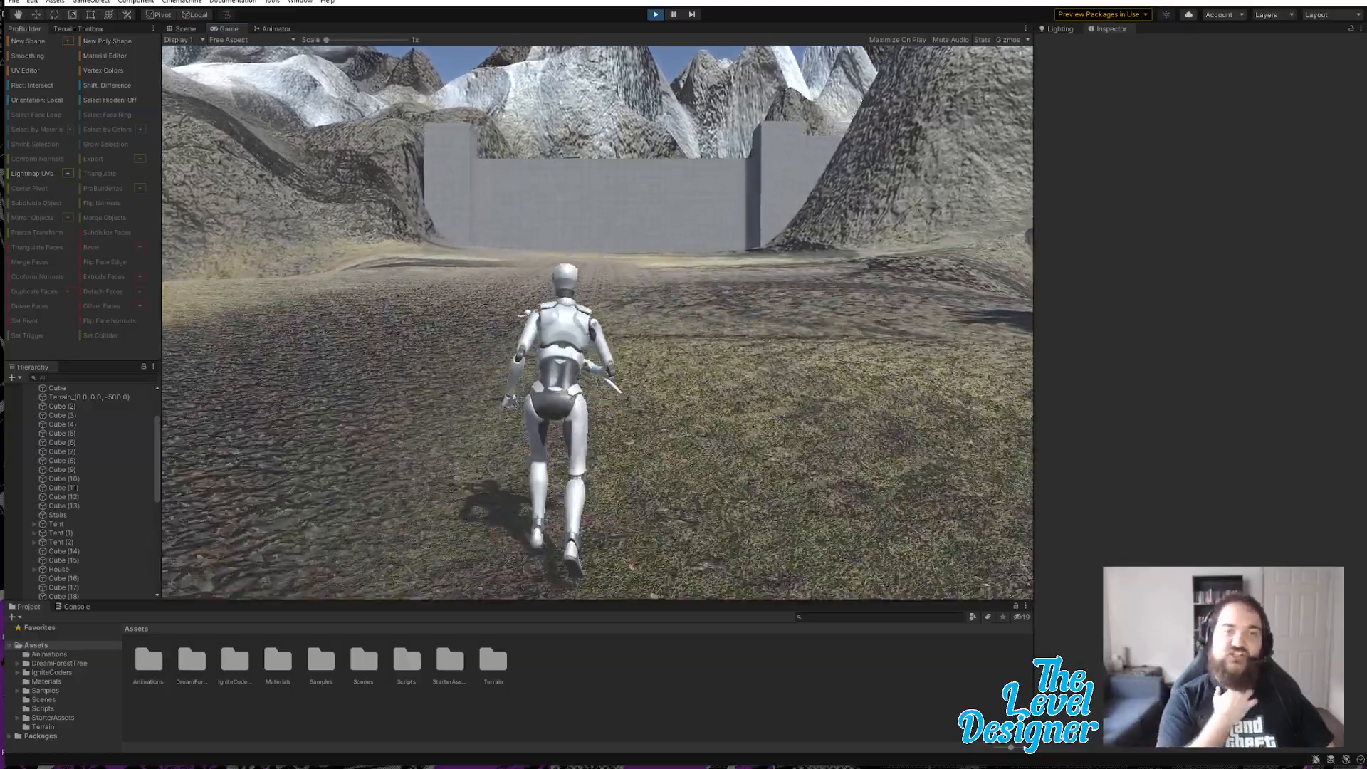
{"action": "key", "text": "w"}
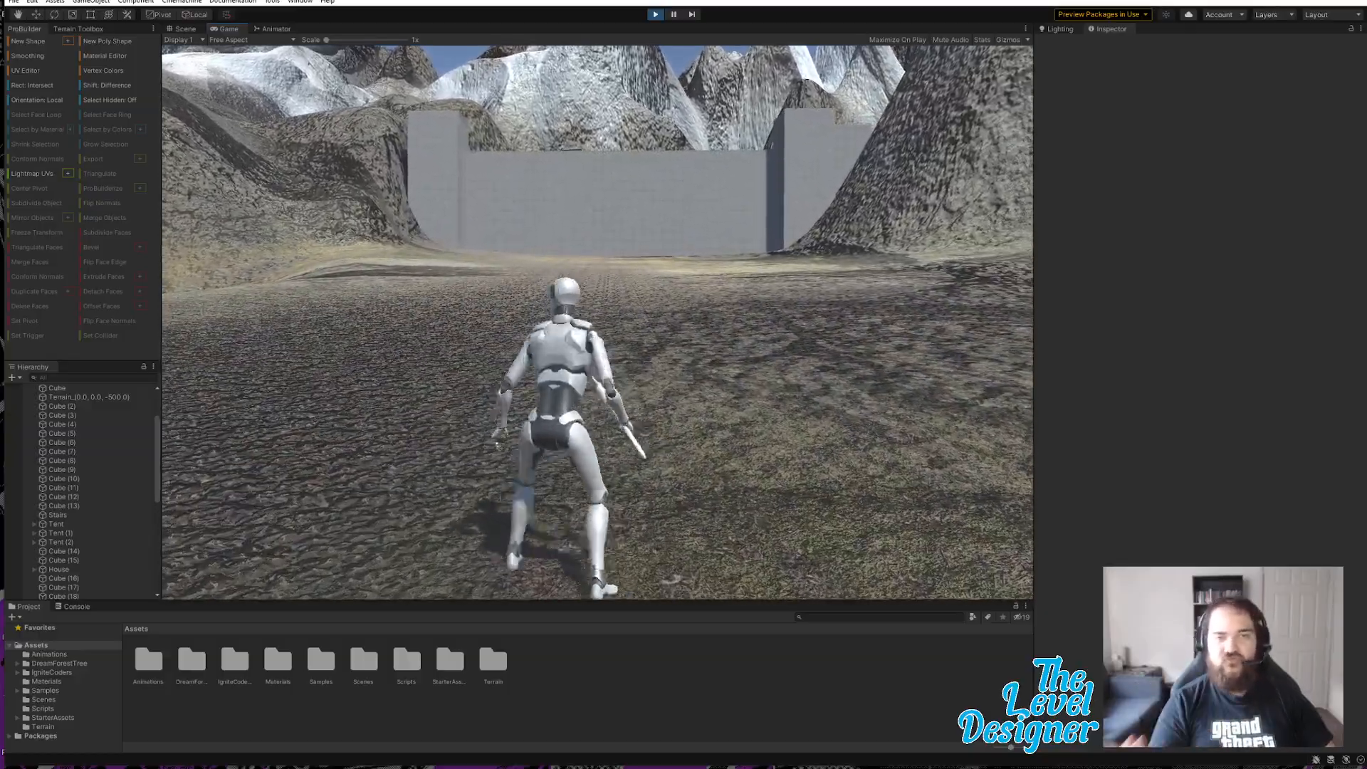
{"action": "key", "text": "w"}
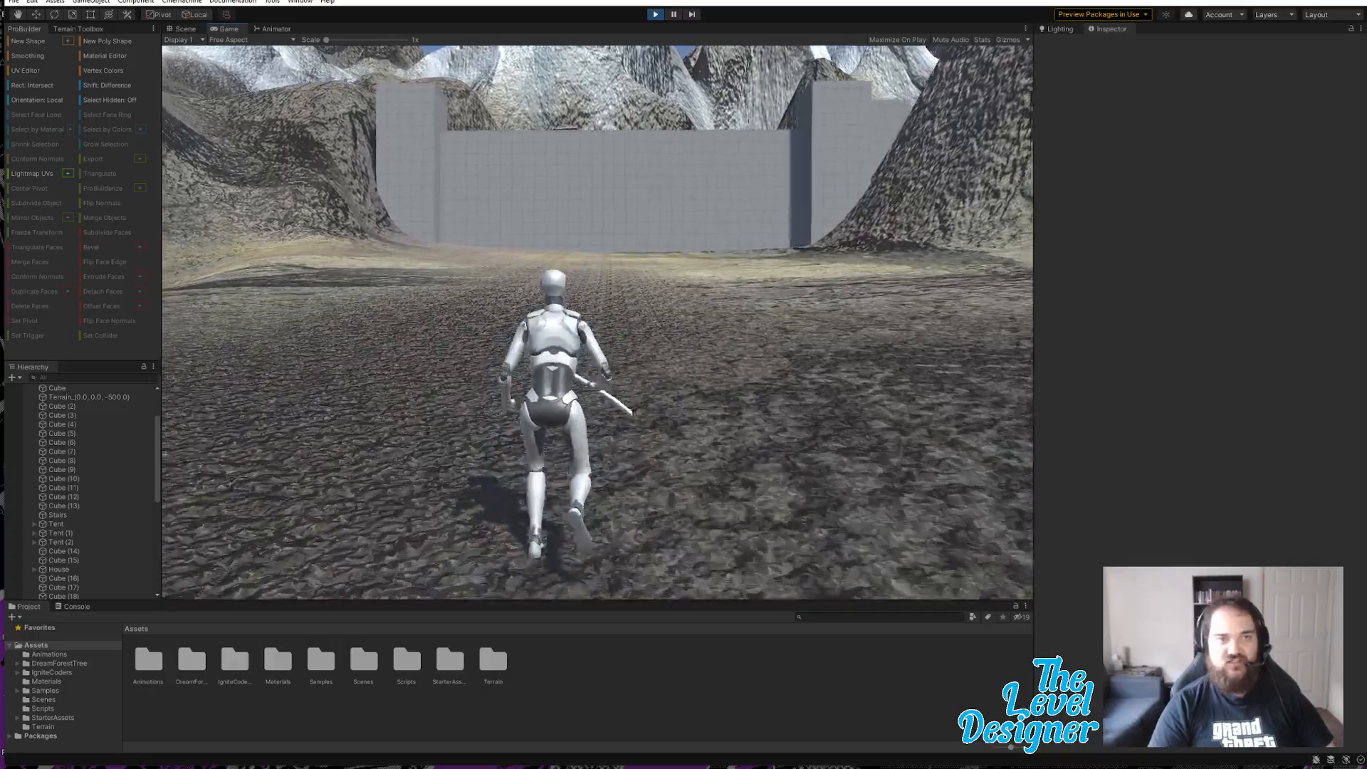
{"action": "key", "text": "w"}
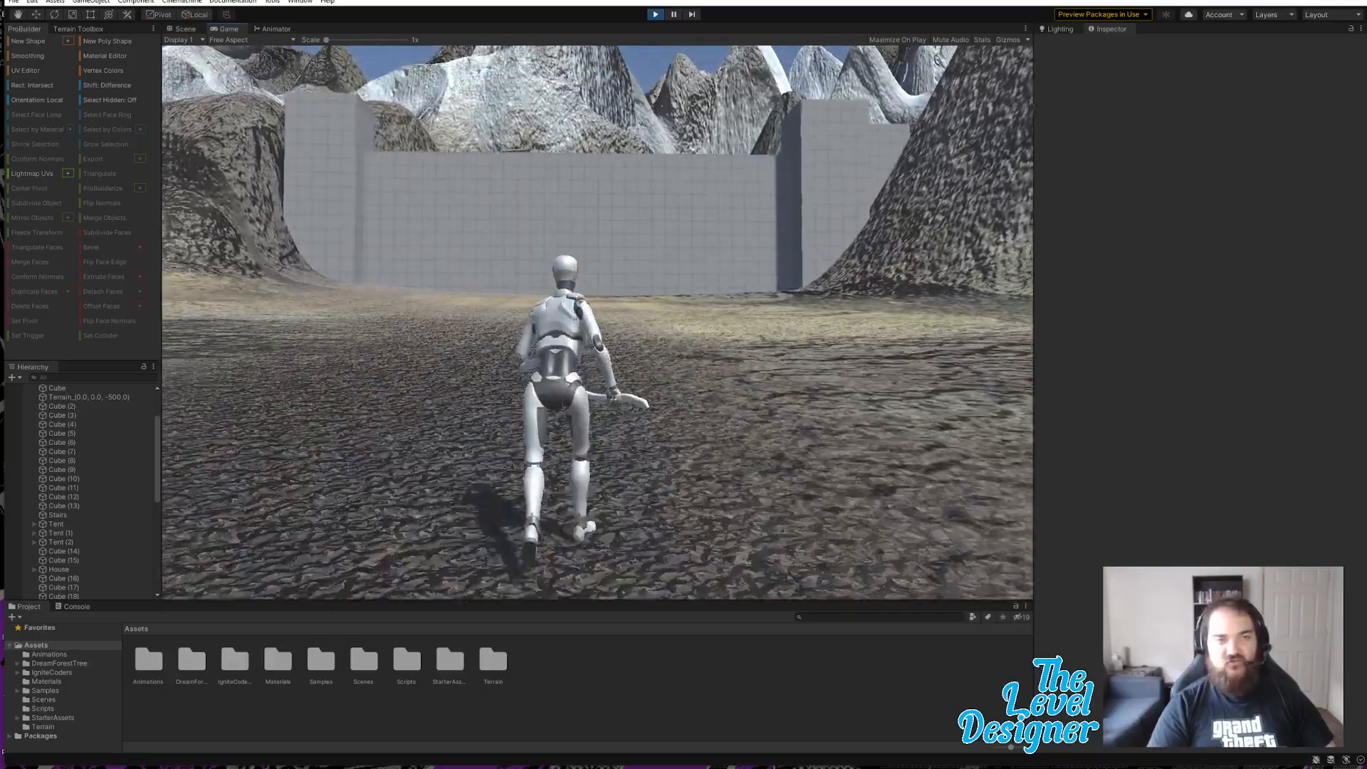
{"action": "key", "text": "w"}
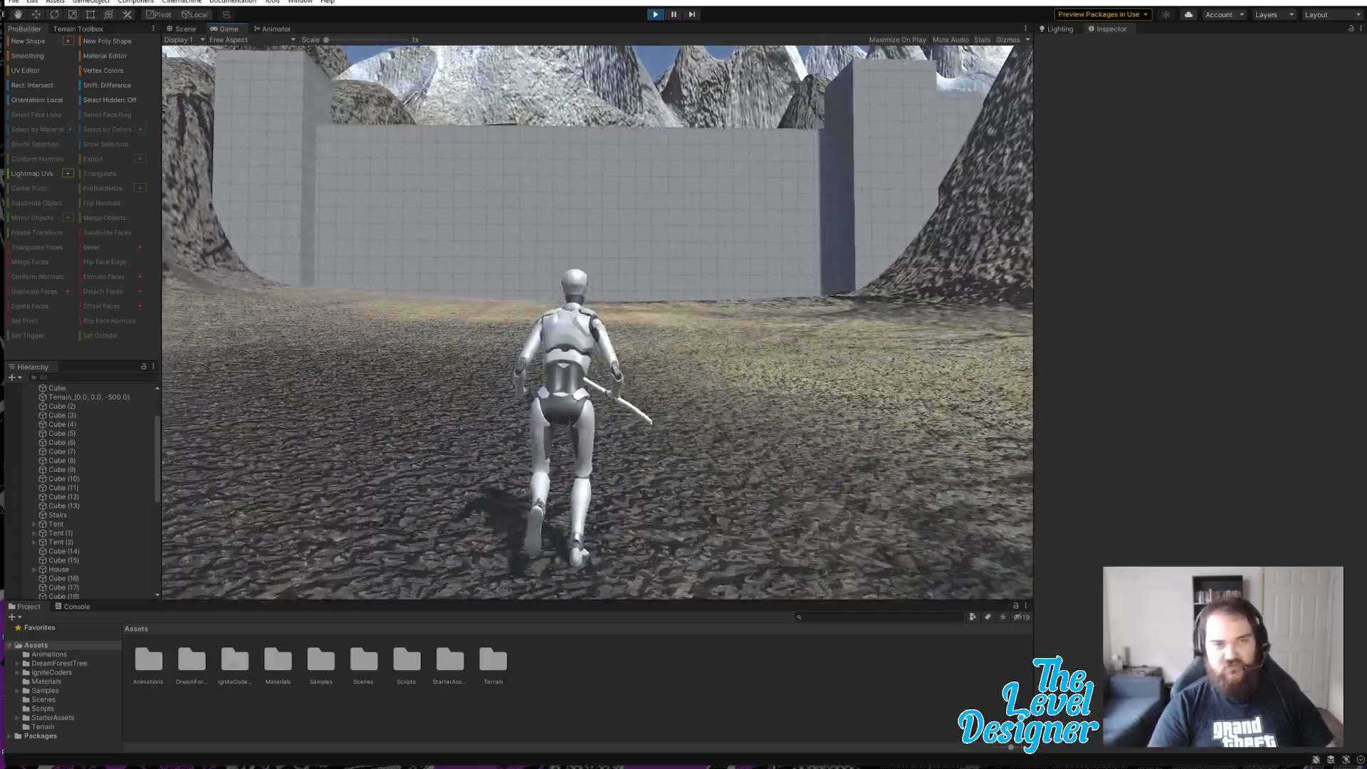
{"action": "key", "text": "w"}
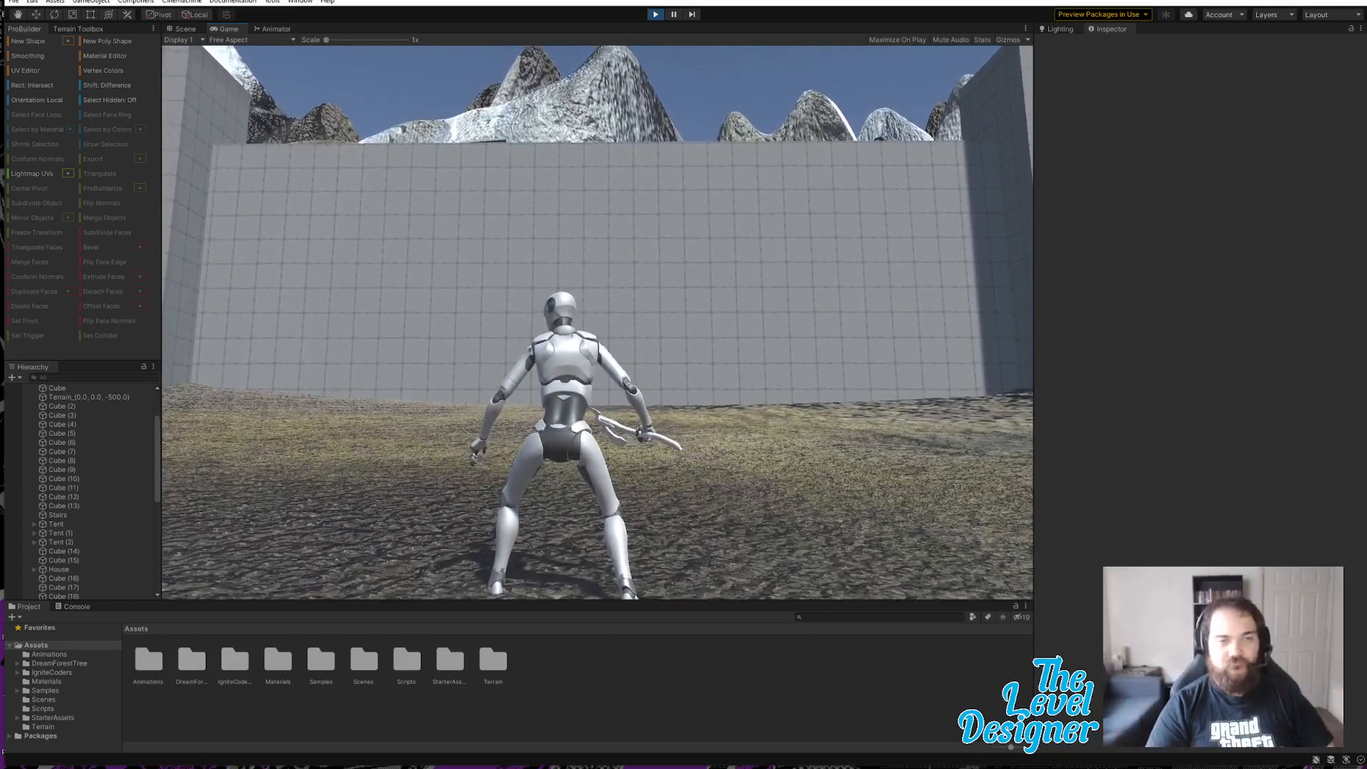
Step: Move the character back and forth at the foot of the large block wall to show its height
{"action": "key", "text": "w"}
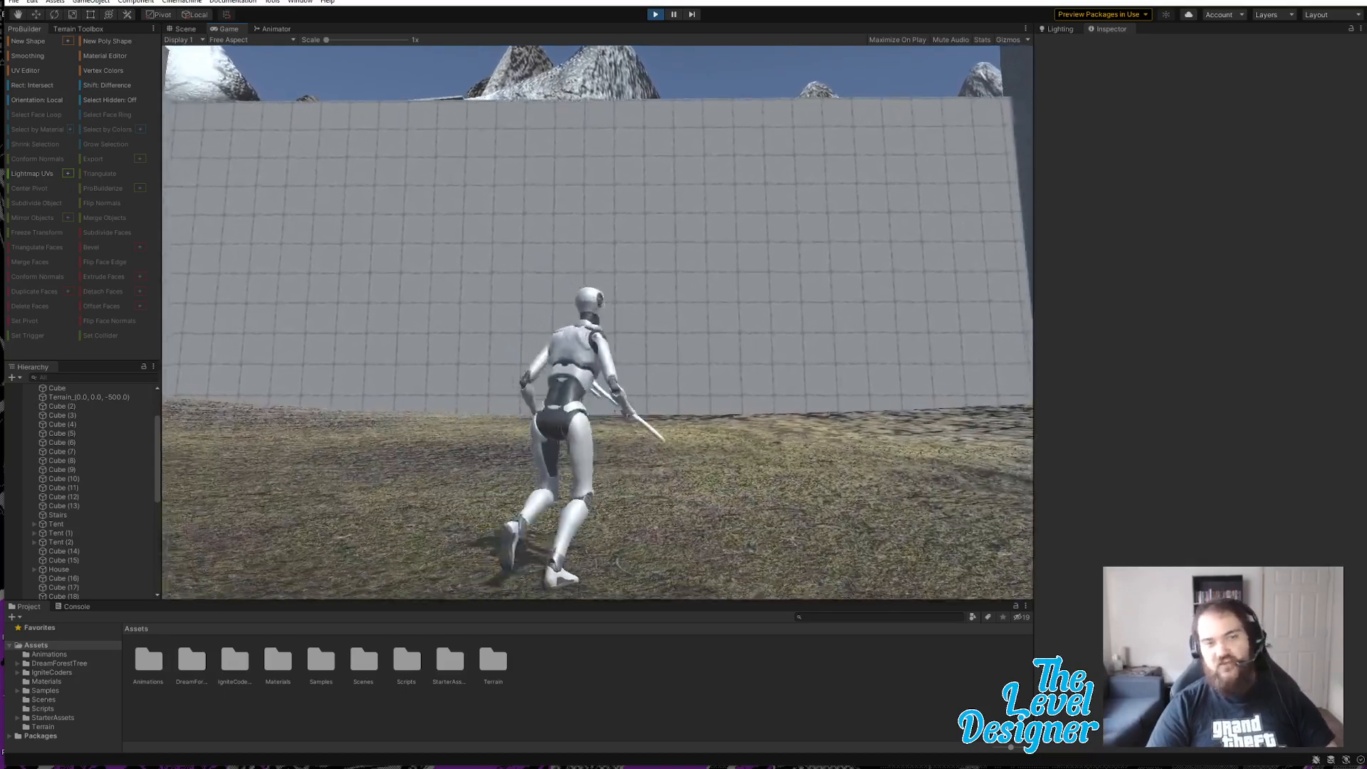
{"action": "key", "text": "s"}
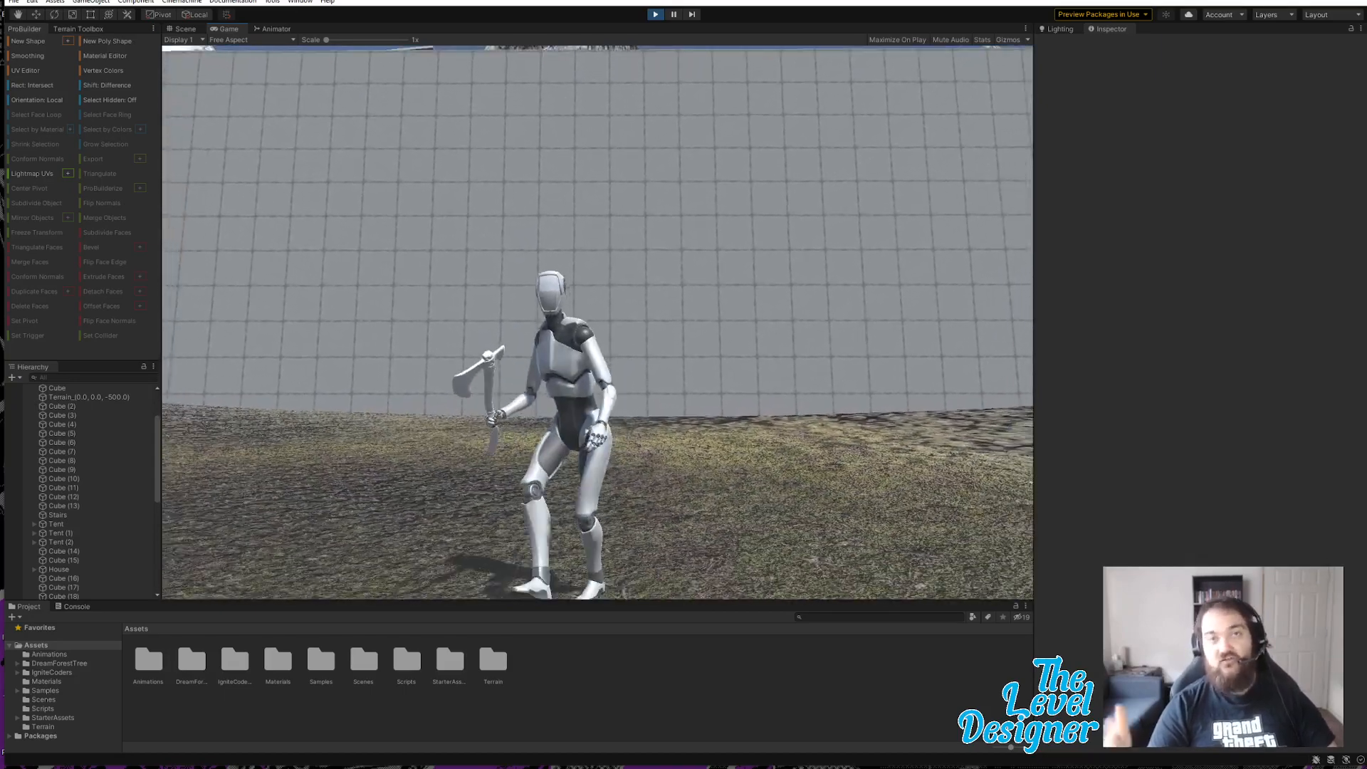
{"action": "key", "text": "s"}
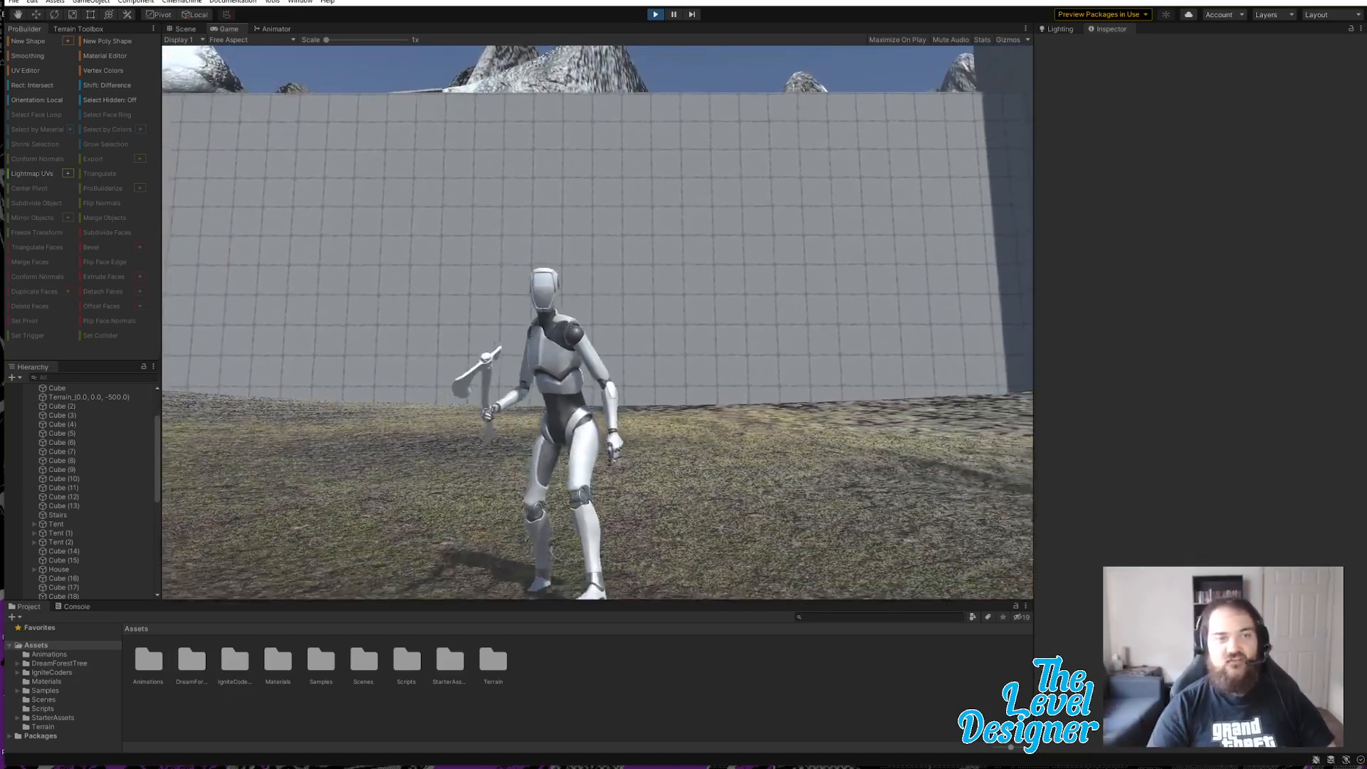
{"action": "key", "text": "a"}
{"action": "key", "text": "w"}
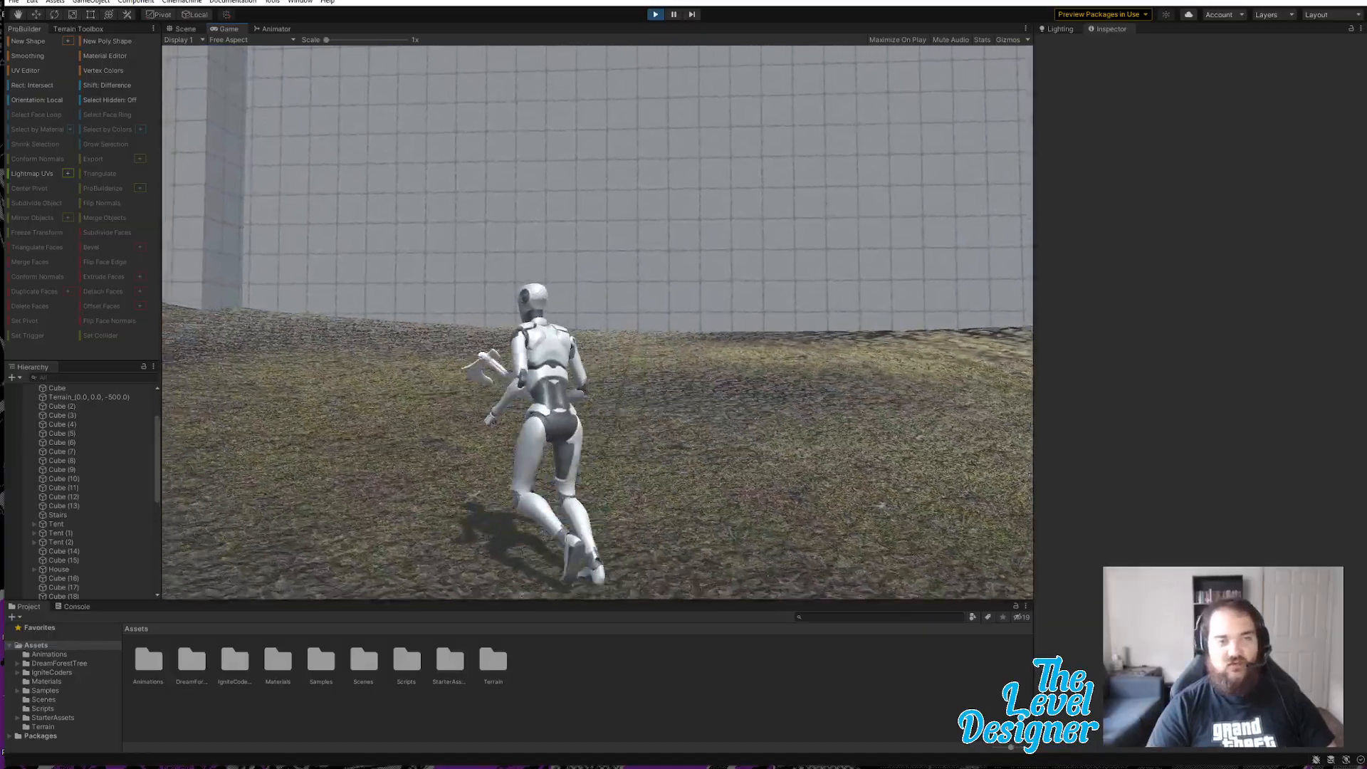
{"action": "key", "text": "w"}
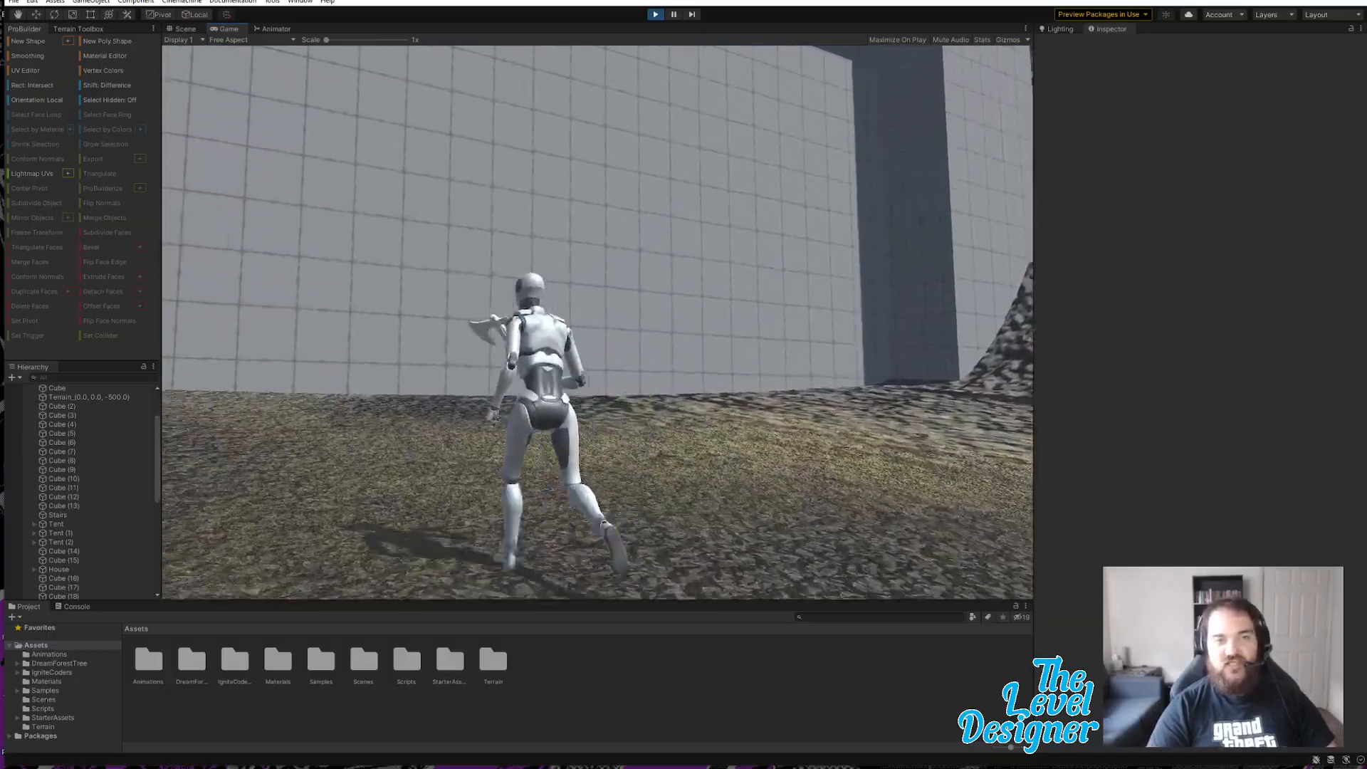
Step: Run the character across the ground in front of the large wall between its two flanking towers and cliffs
{"action": "key", "text": "d"}
{"action": "key", "text": "s"}
{"action": "key", "text": "a"}
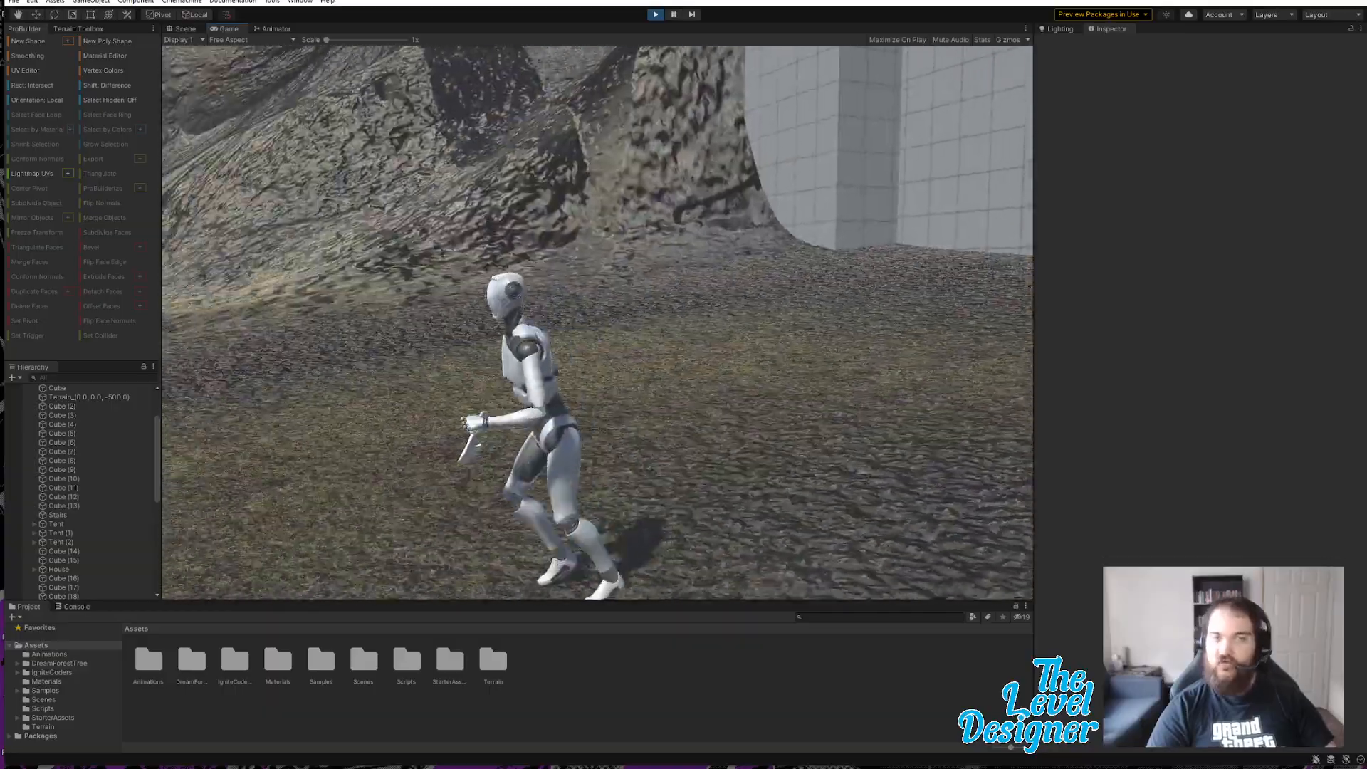
{"action": "key", "text": "w"}
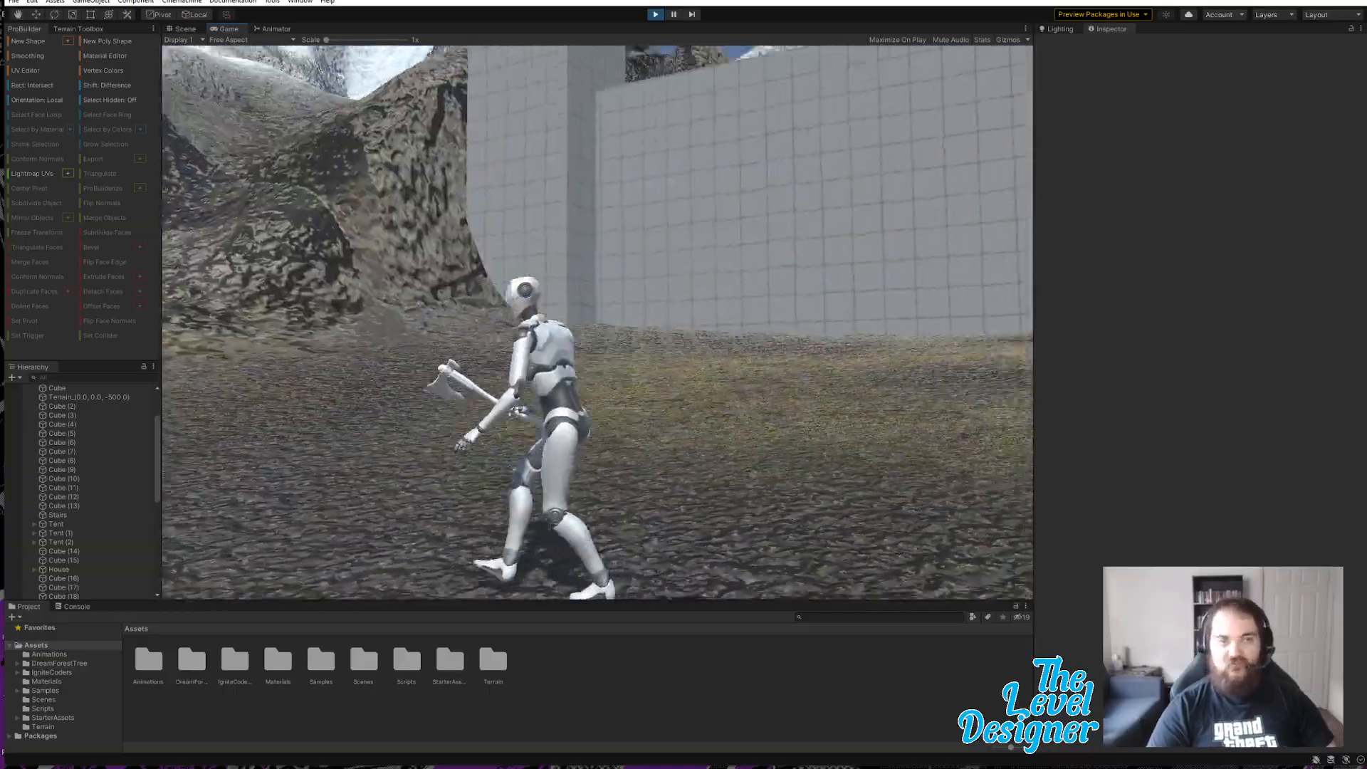
{"action": "key", "text": "d"}
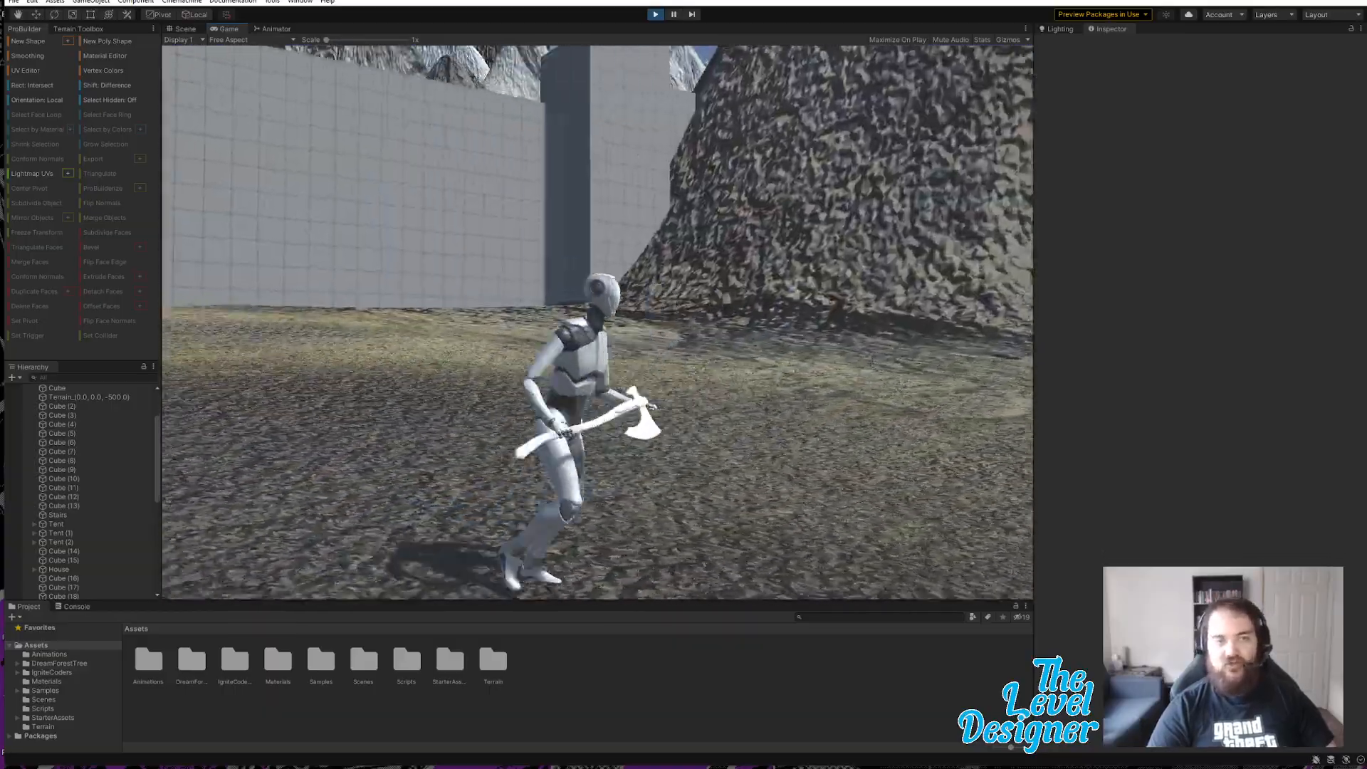
Step: Run the character away from the large wall and along the rocky gully to the white ramp below the mountainside opening
{"action": "key", "text": "s"}
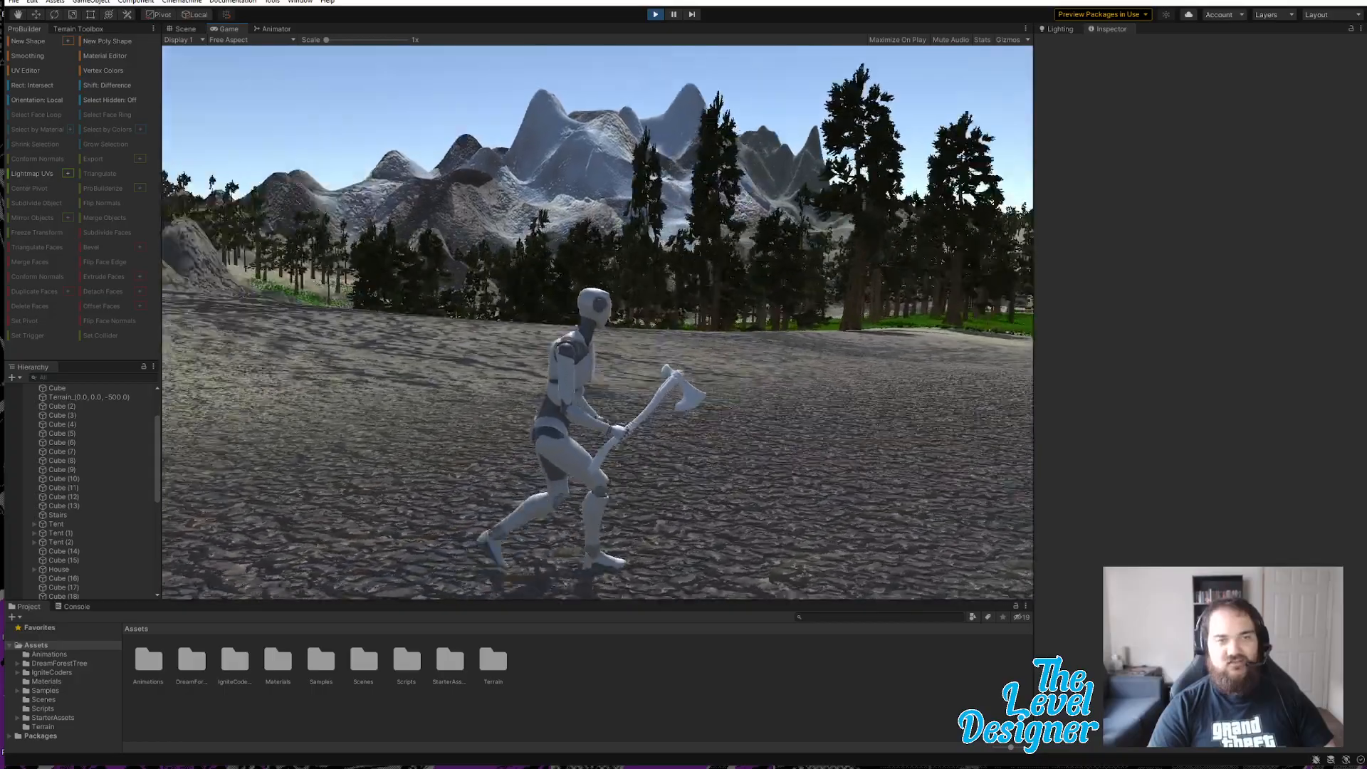
{"action": "key", "text": "w"}
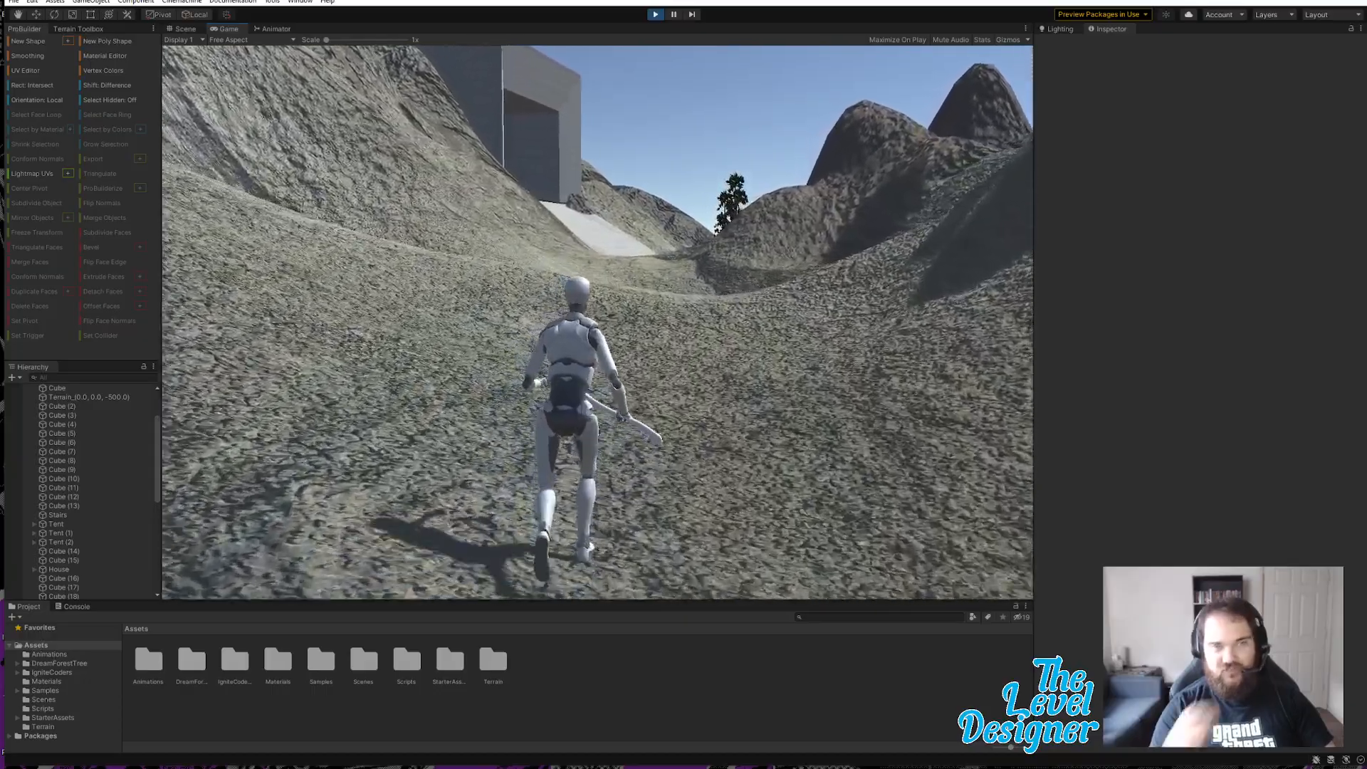
{"action": "key", "text": "w"}
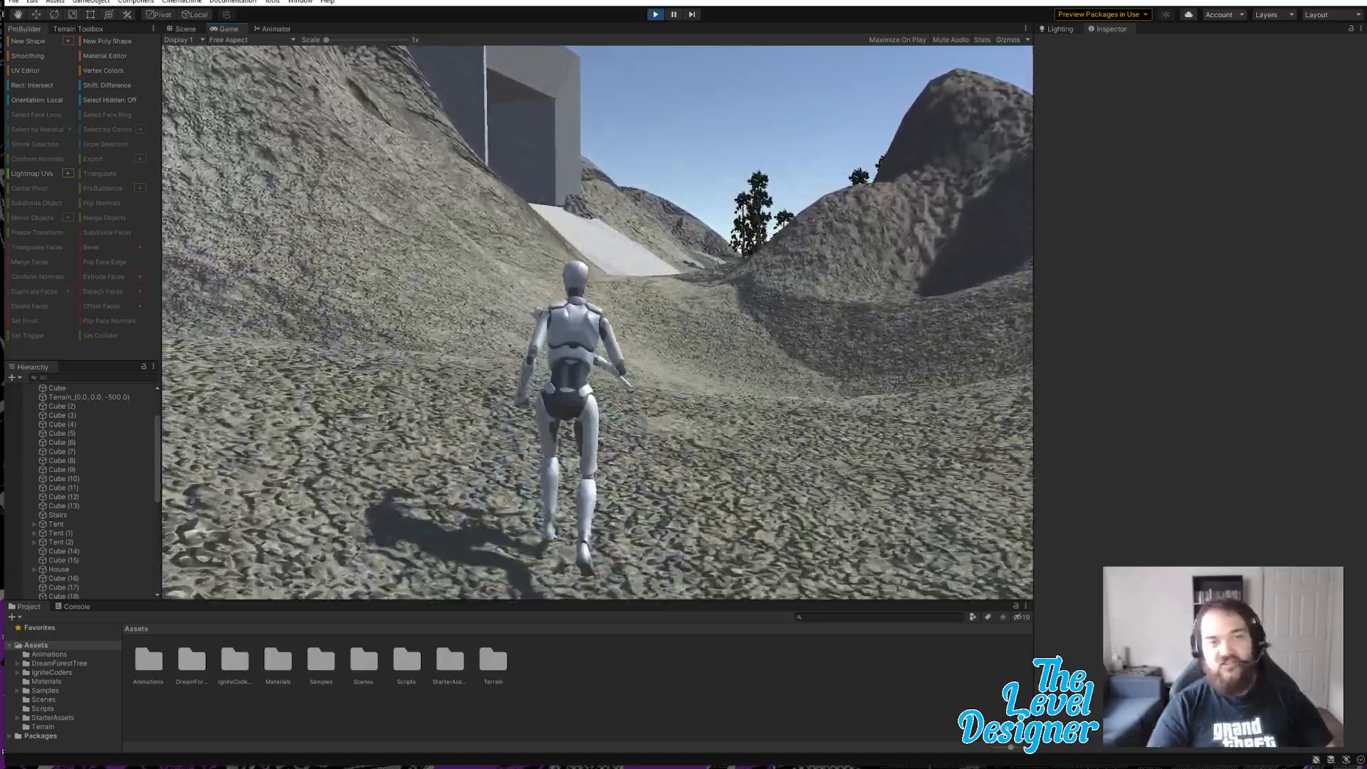
{"action": "key", "text": "d"}
{"action": "key", "text": "d"}
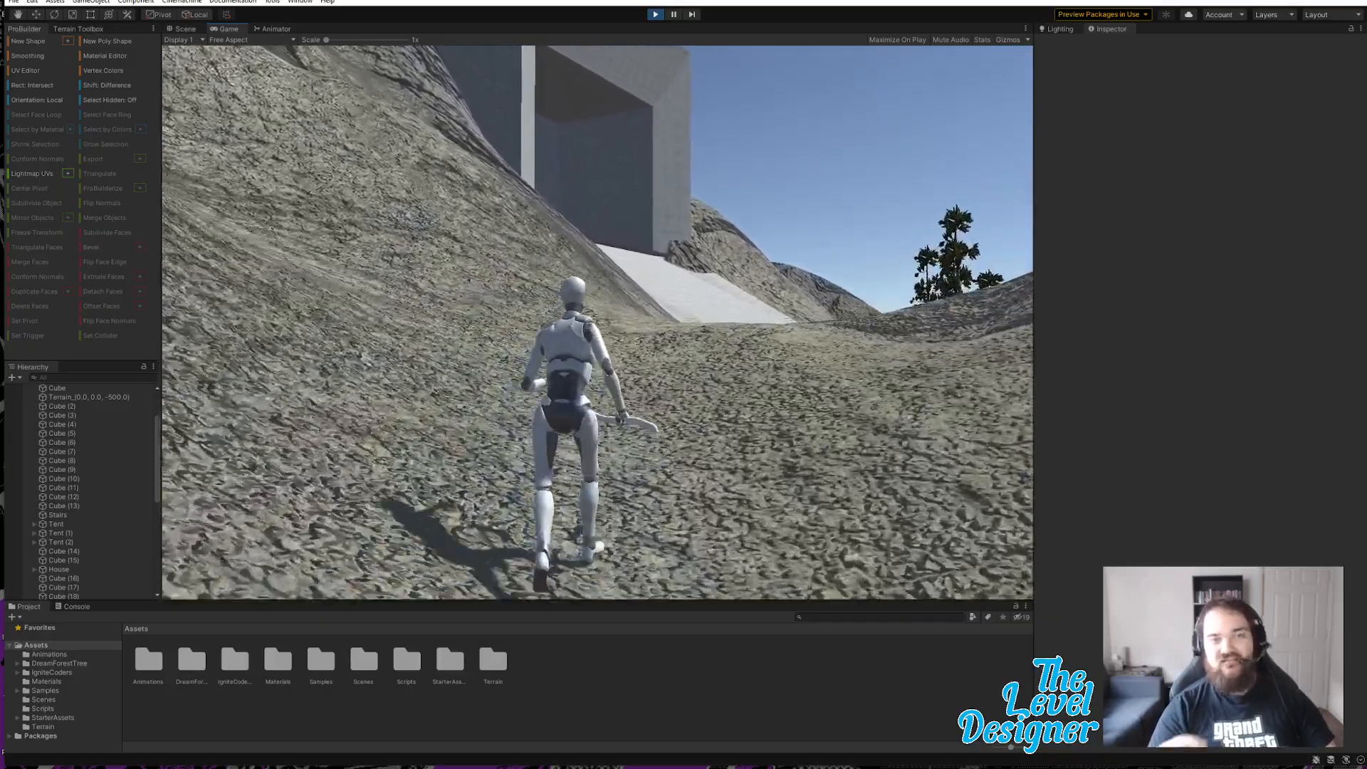
{"action": "key", "text": "d"}
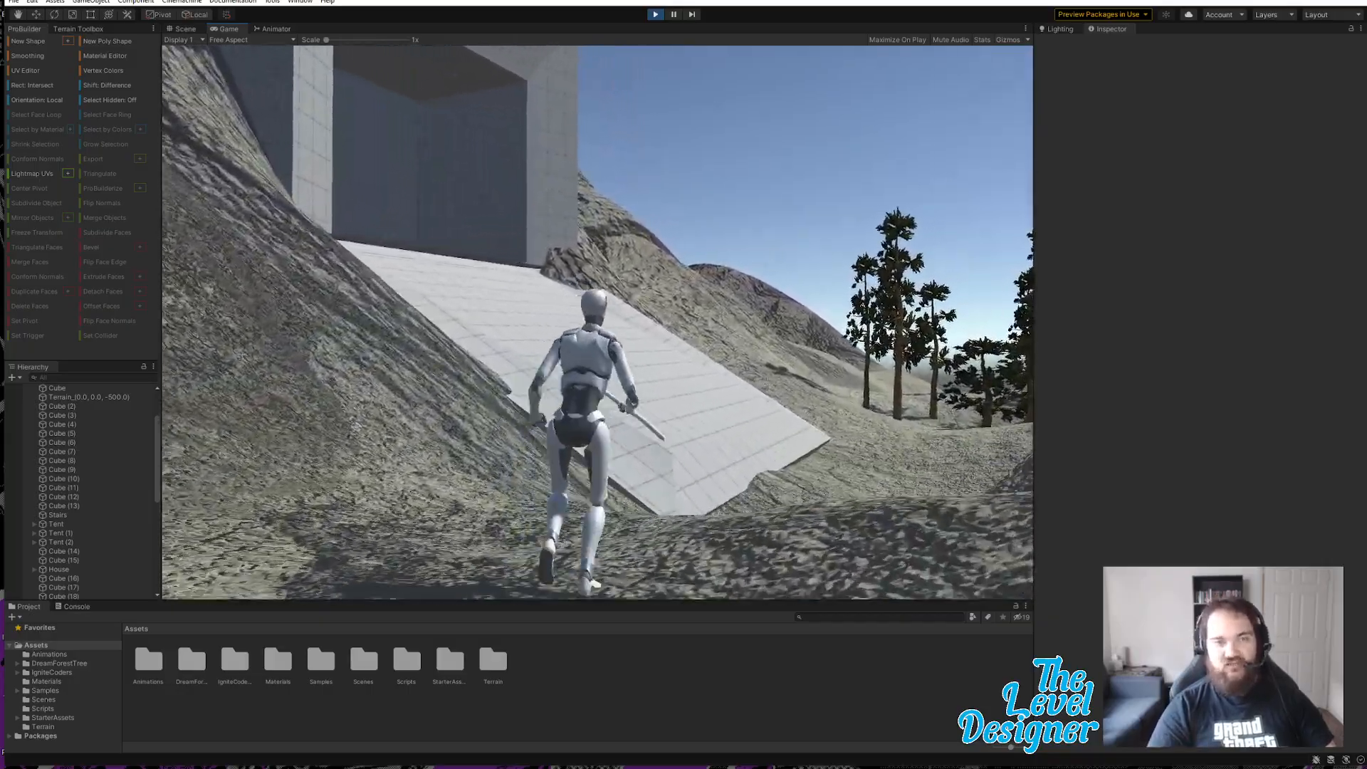
{"action": "key", "text": "d"}
{"action": "key", "text": "w"}
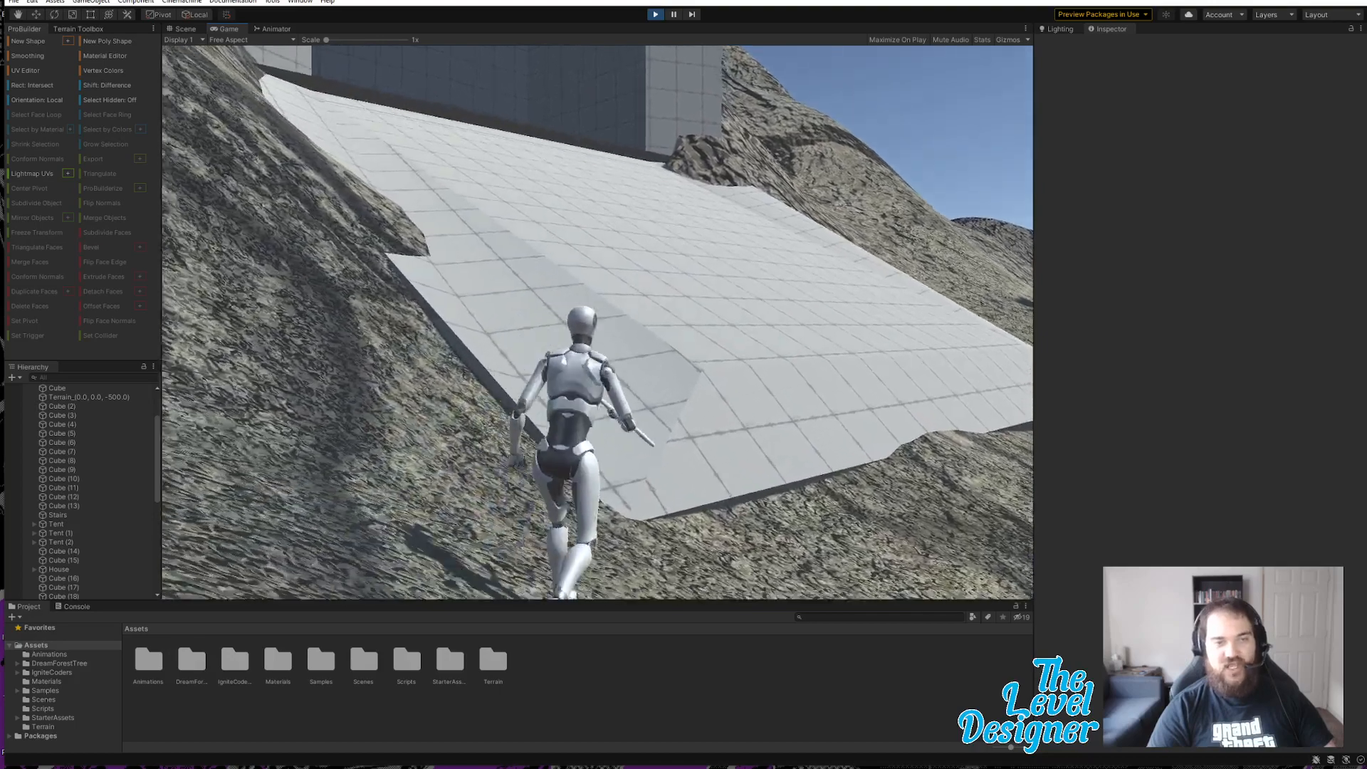
Step: Run the character up the white block ramp toward the large square opening in the mountainside
{"action": "key", "text": "a"}
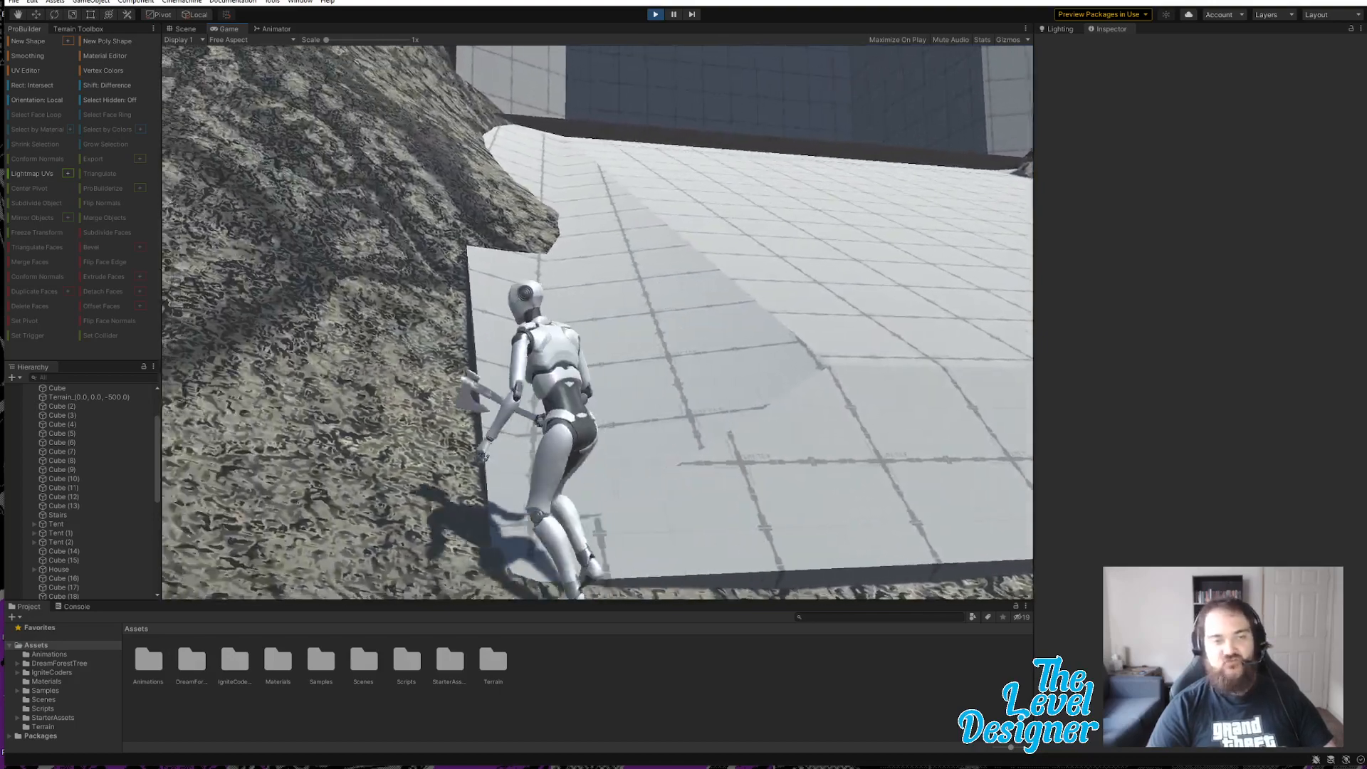
{"action": "key", "text": "d"}
{"action": "key", "text": "w"}
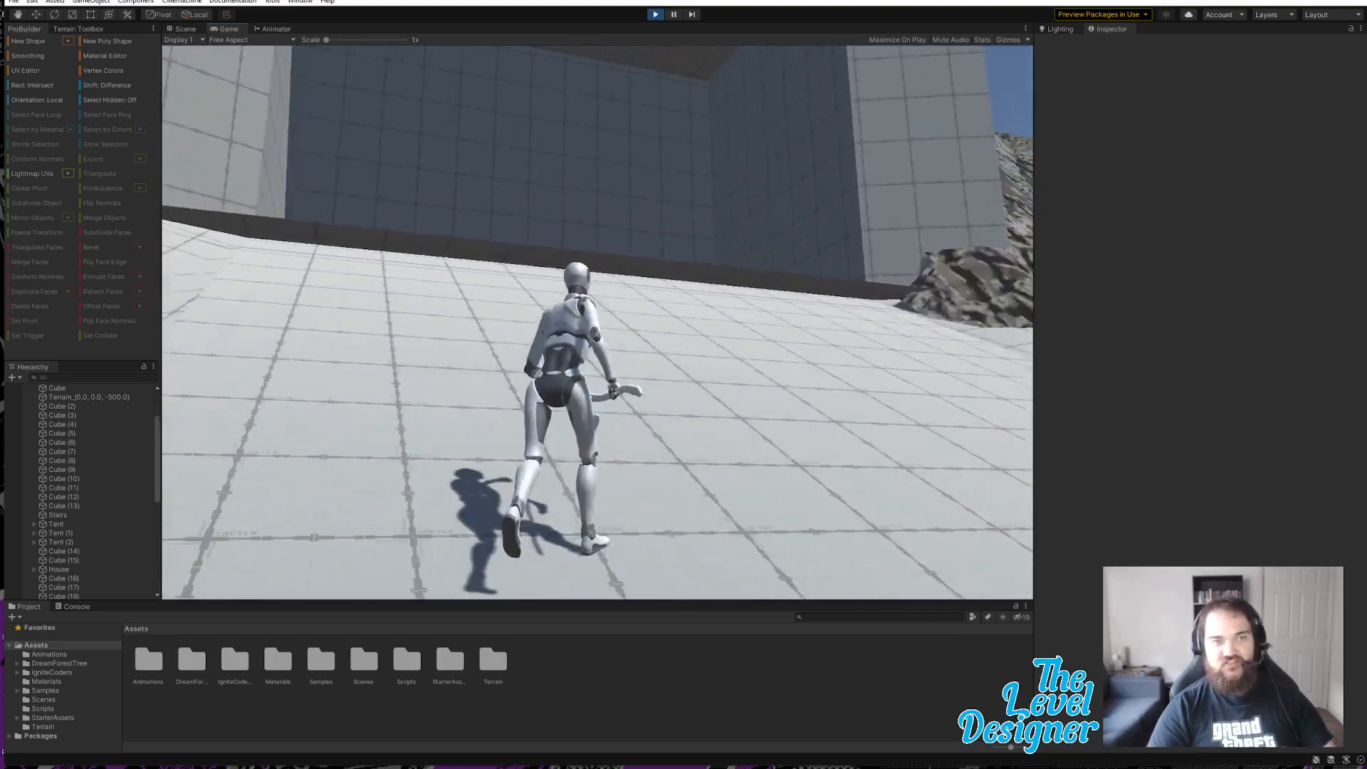
{"action": "key", "text": "w"}
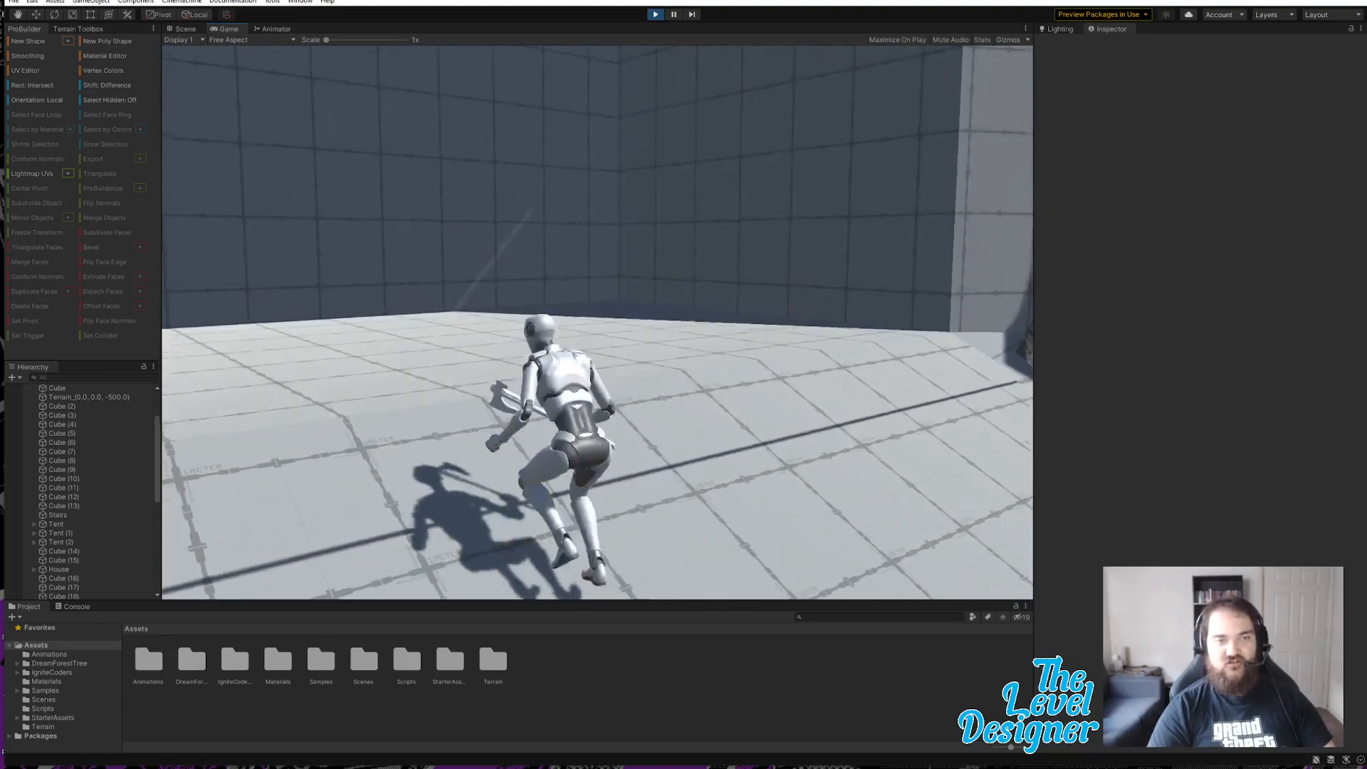
Step: Jump and run the character around the top of the ramp in front of the mountainside opening
{"action": "key", "text": "space"}
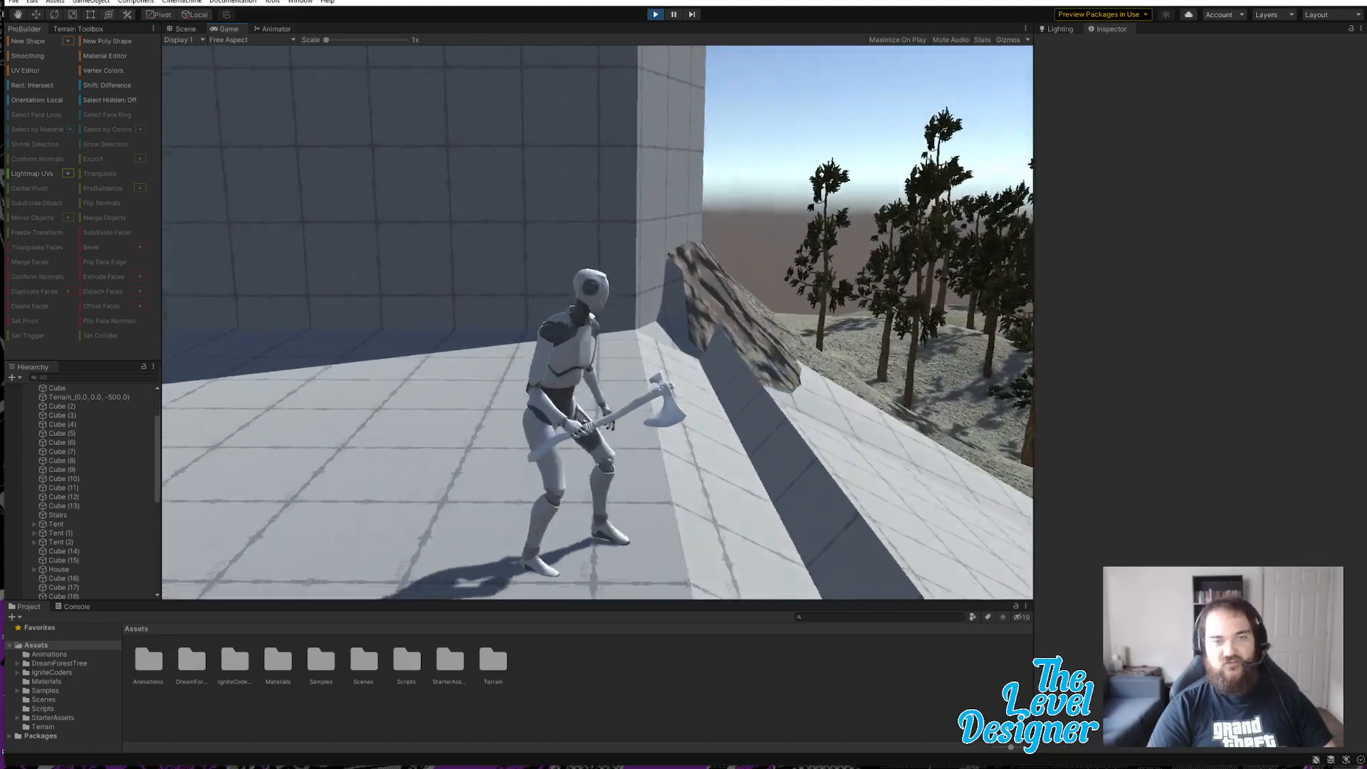
{"action": "key", "text": "w"}
{"action": "key", "text": "w"}
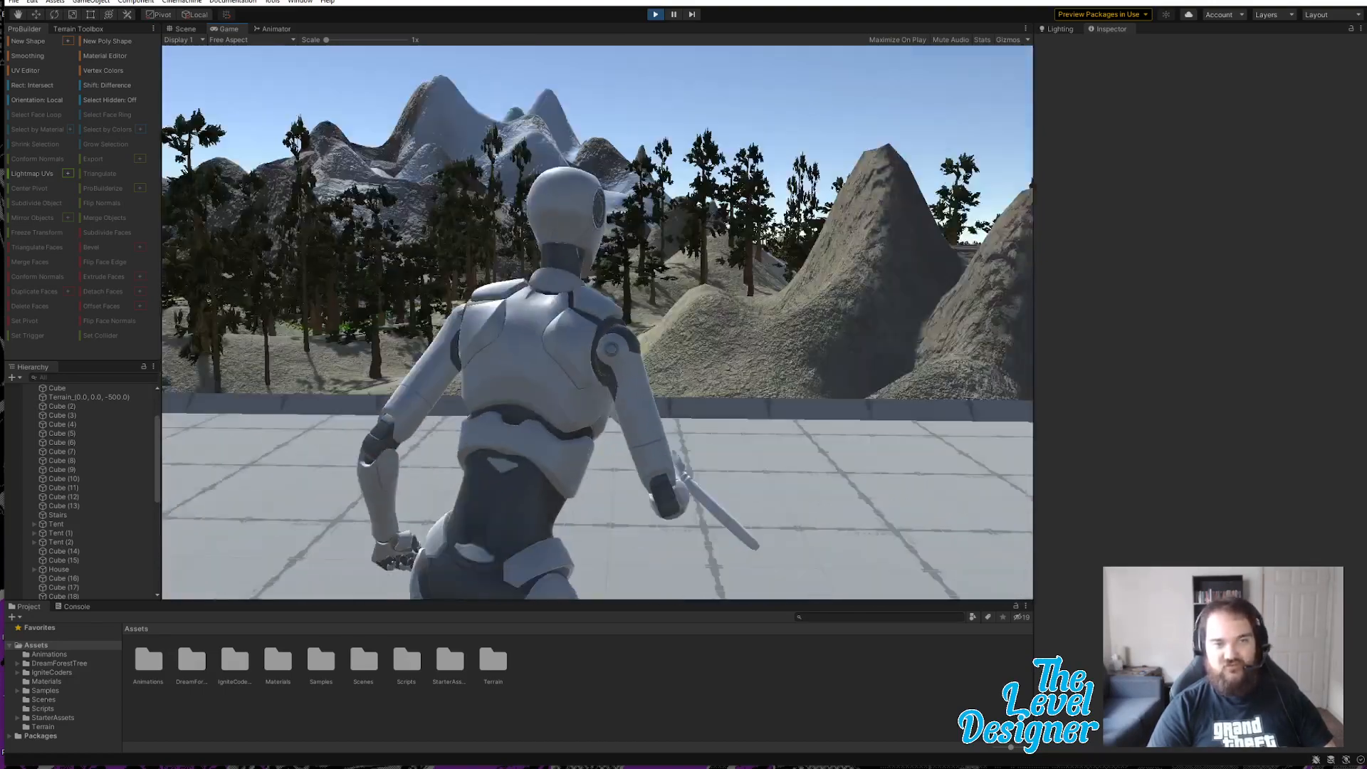
{"action": "key", "text": "w"}
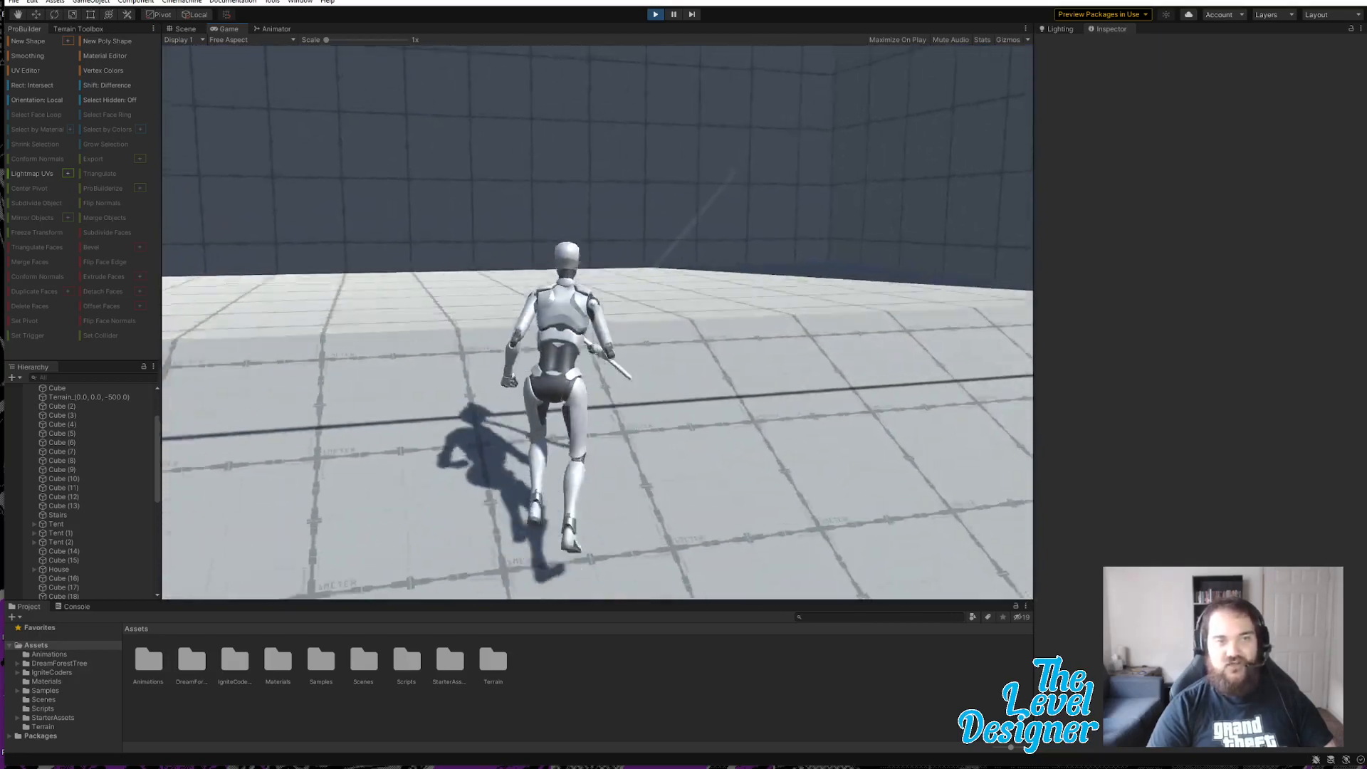
{"action": "key", "text": "space"}
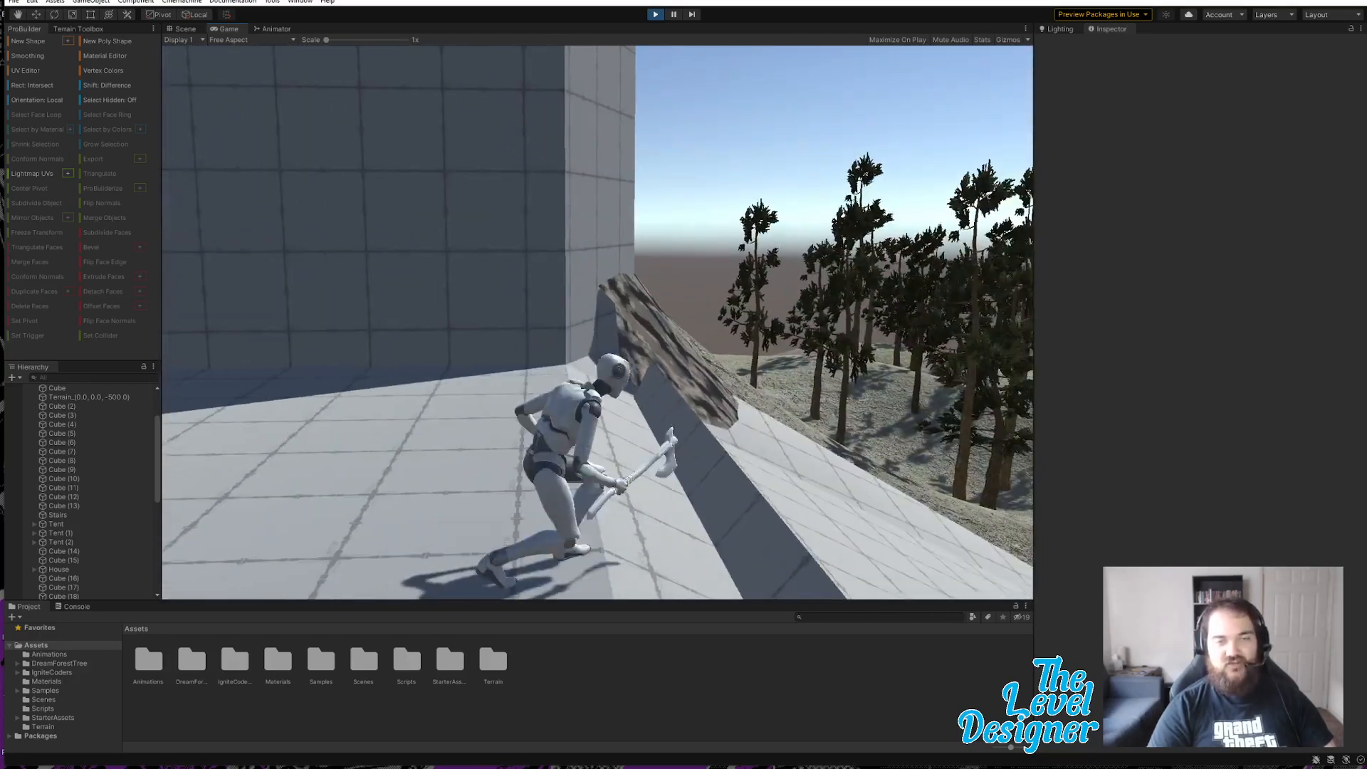
{"action": "key", "text": "s"}
{"action": "key", "text": "space"}
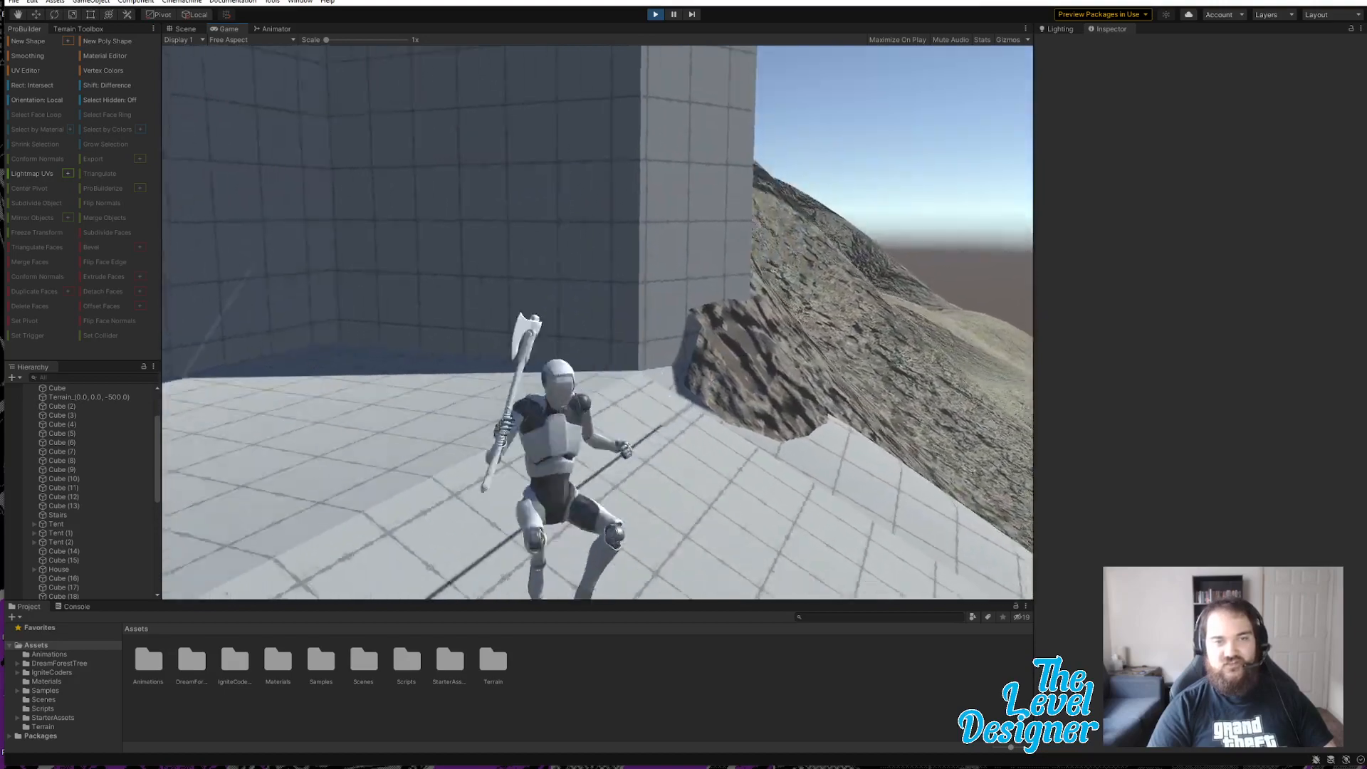
{"action": "key", "text": "w"}
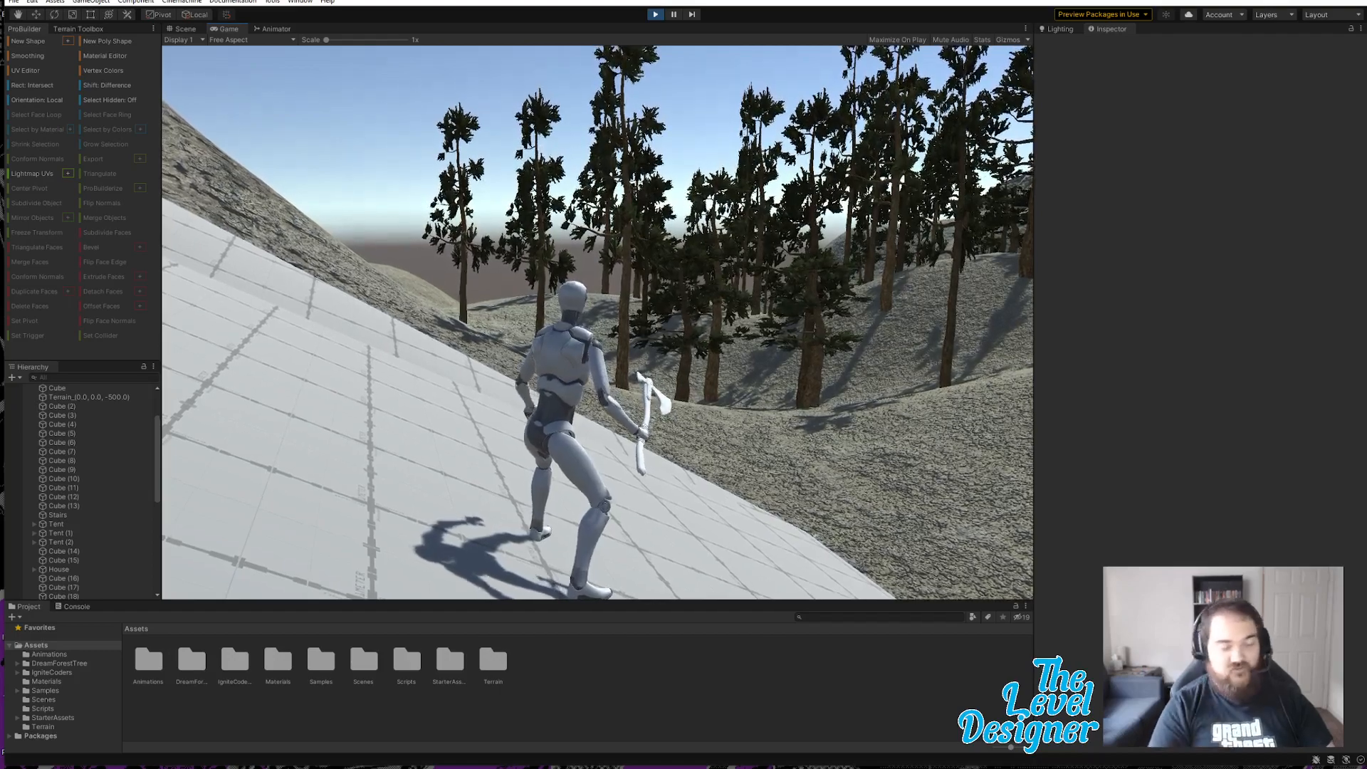
Step: Stop the play test and view the mountainside opening, the back of the large wall and the valley path to the village
{"action": "key", "text": "Escape"}
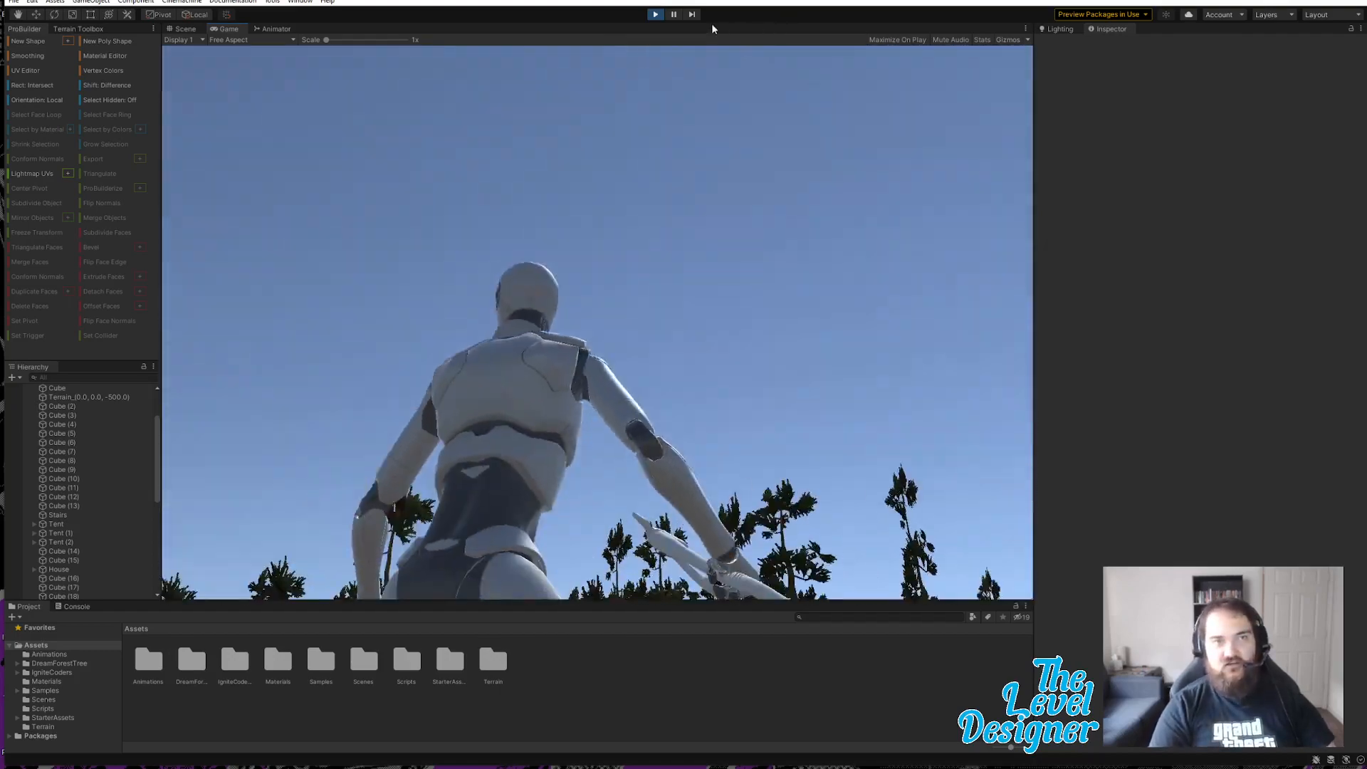
{"action": "left_click", "coordinate": [656, 14]}
{"action": "right_click_drag", "start_coordinate": [729, 302], "coordinate": [423, 353]}
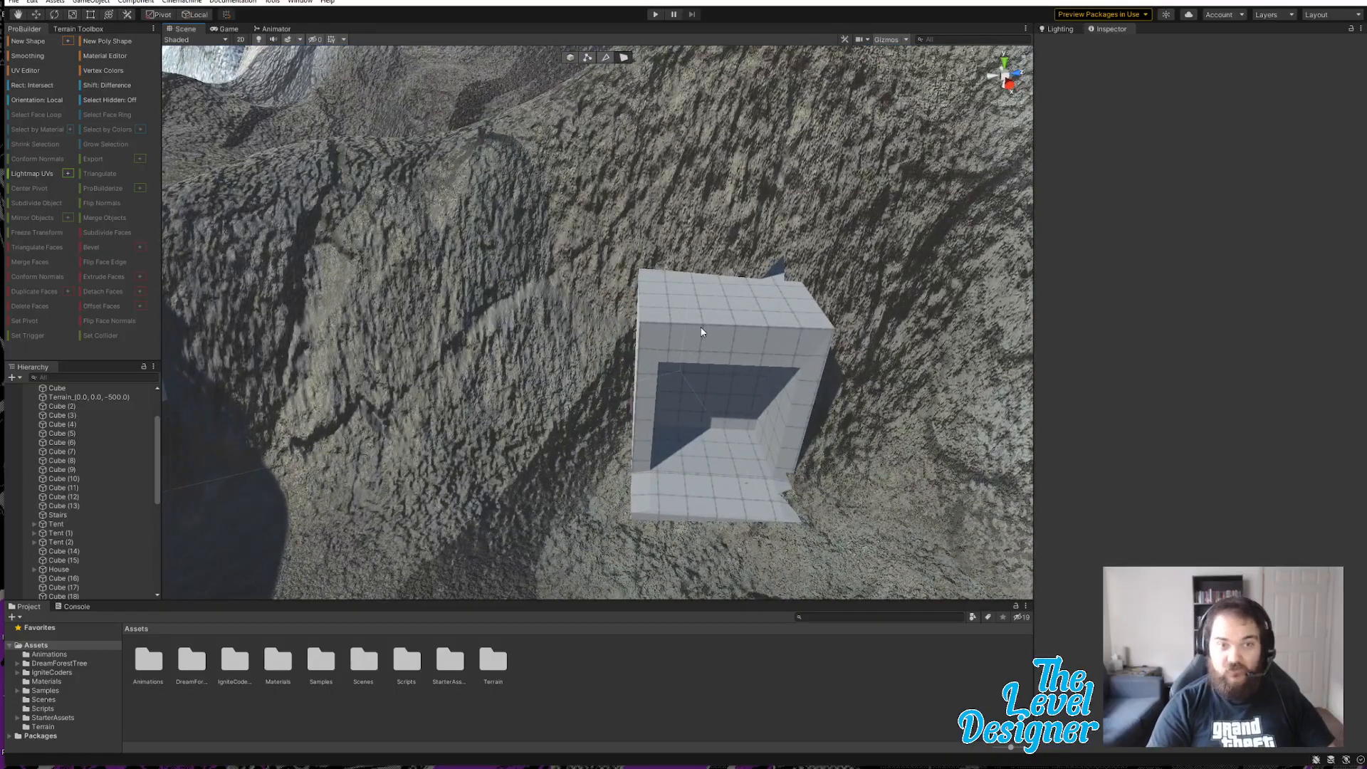
{"action": "right_click_drag", "start_coordinate": [702, 331], "coordinate": [812, 356]}
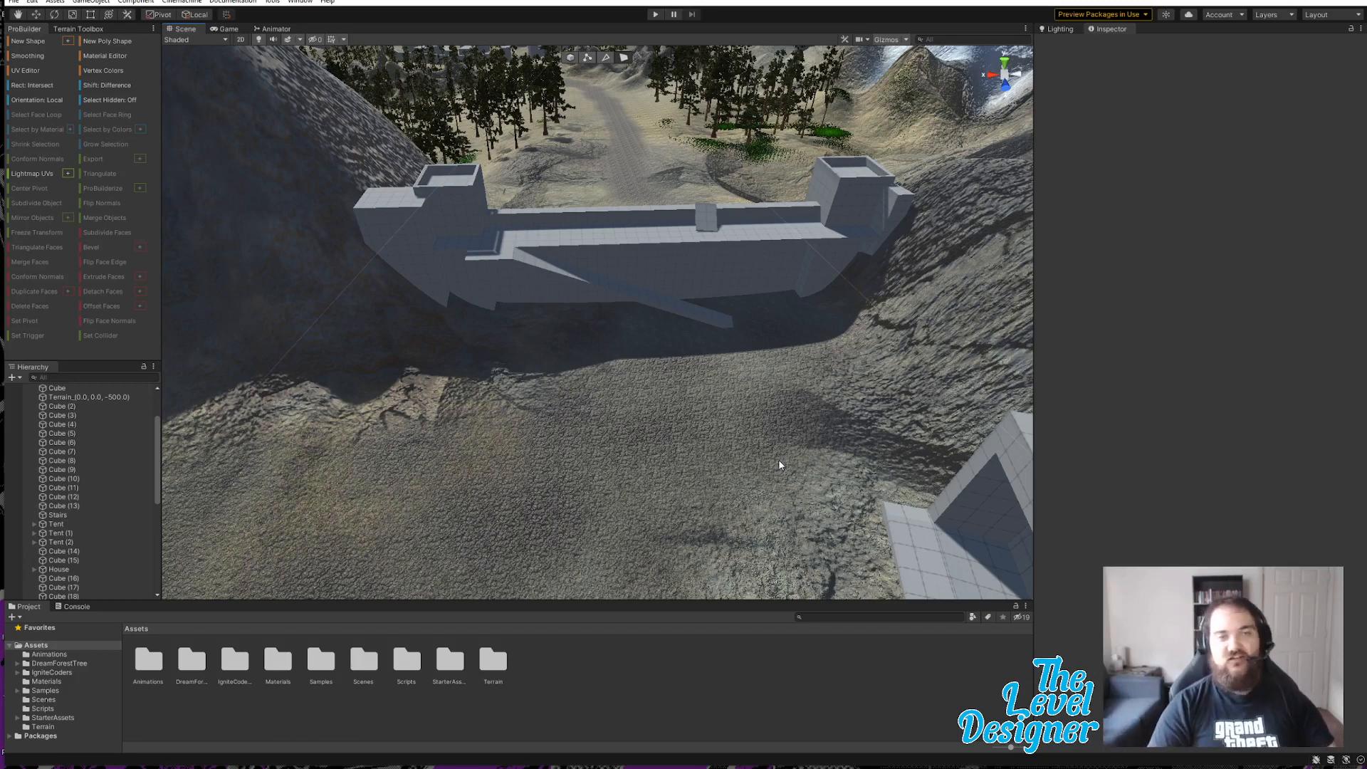
{"action": "right_click_drag", "start_coordinate": [715, 387], "coordinate": [764, 392]}
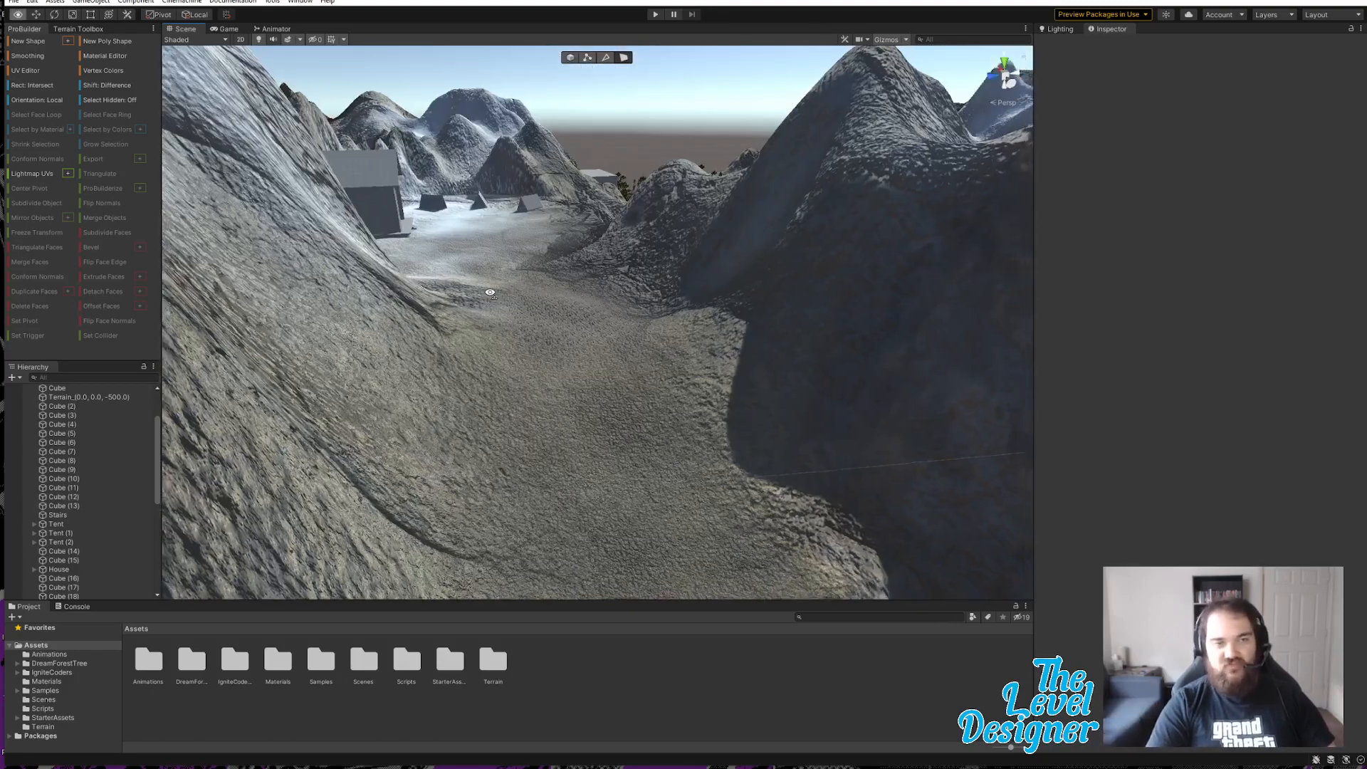
Step: Survey the forest and mountains from above, comparing the walled valley entrance with the ramped side entrance
{"action": "right_click_drag", "start_coordinate": [665, 314], "coordinate": [454, 287]}
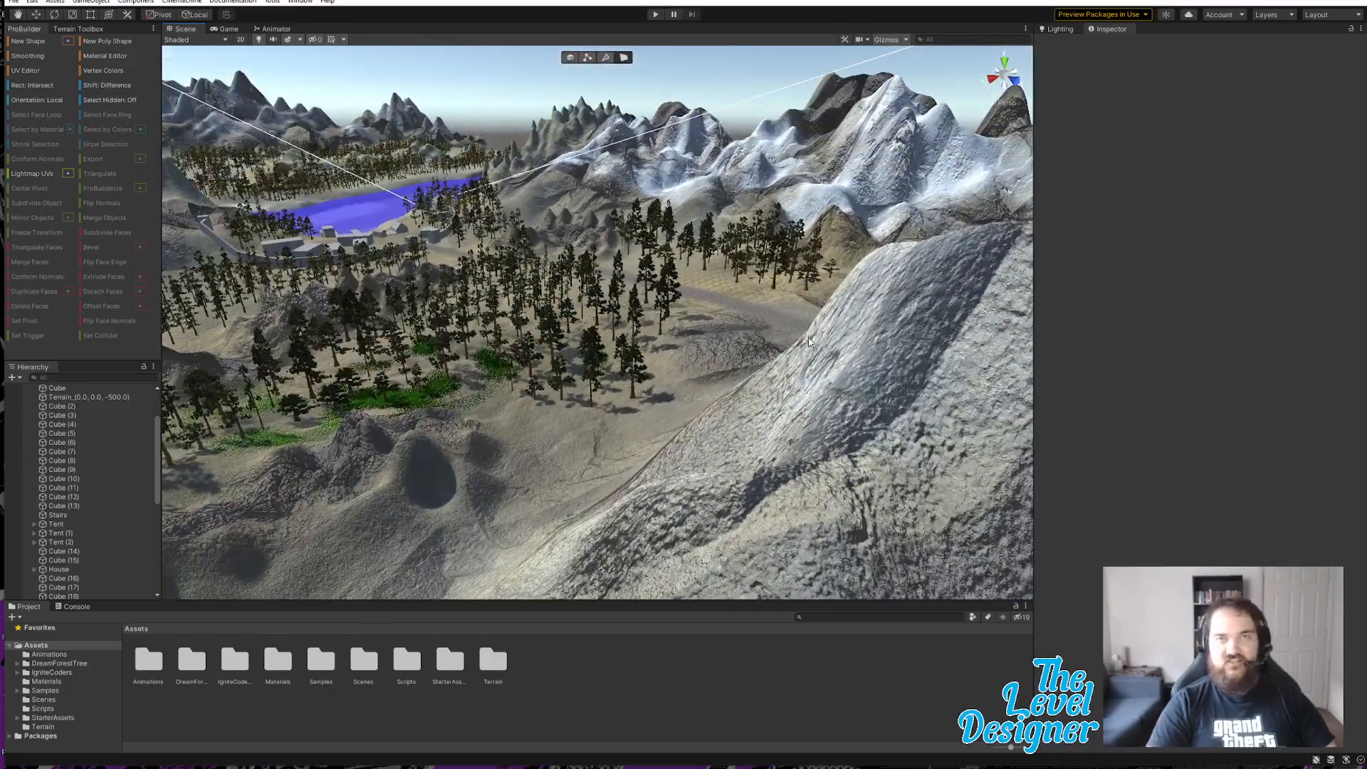
{"action": "right_click_drag", "start_coordinate": [810, 342], "coordinate": [560, 290]}
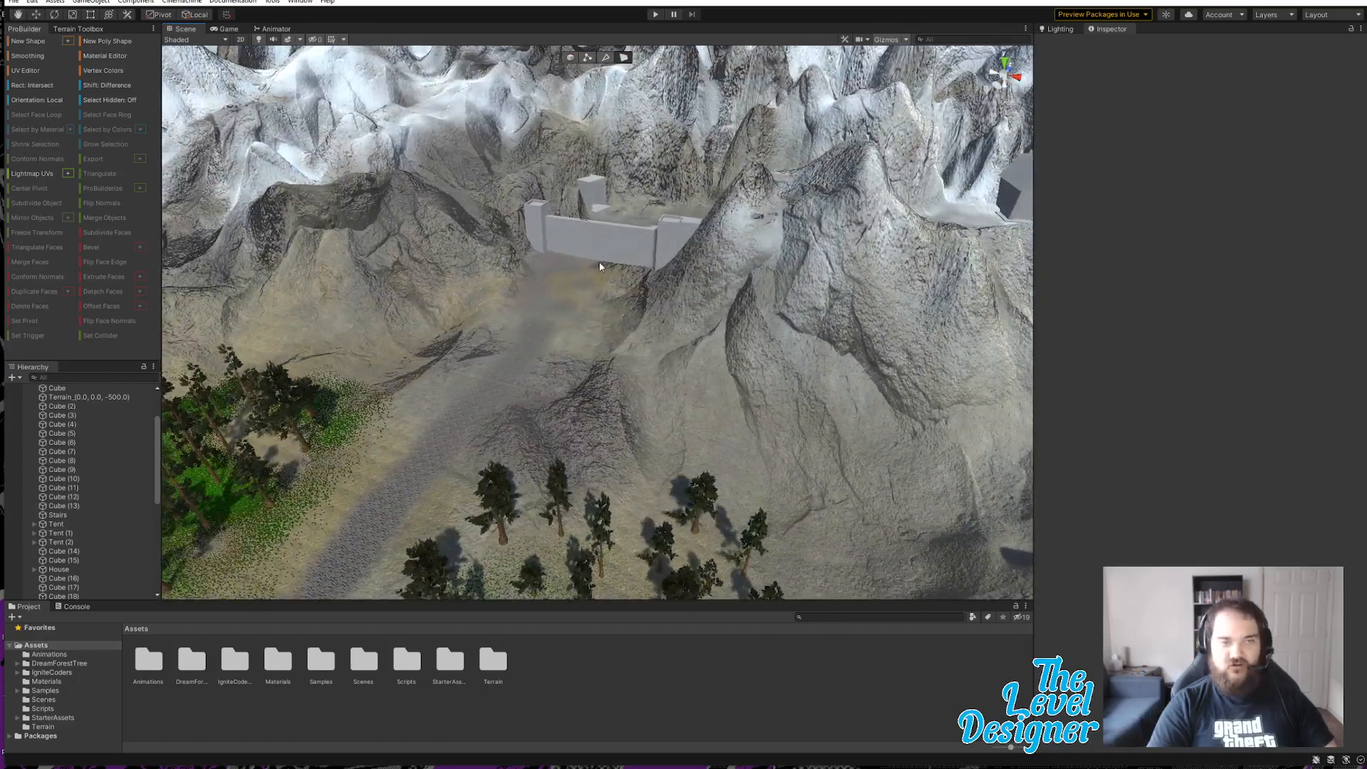
{"action": "right_click_drag", "start_coordinate": [618, 330], "coordinate": [709, 273]}
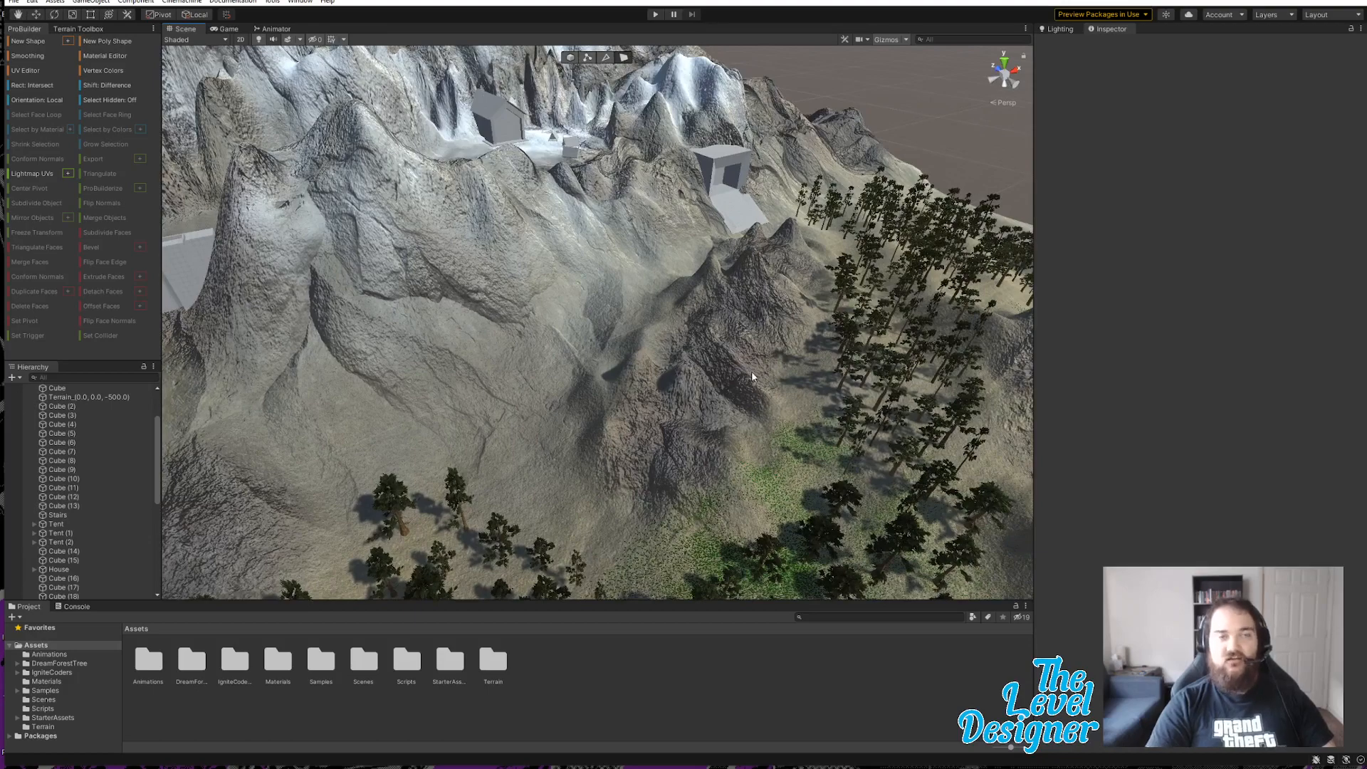
{"action": "right_click_drag", "start_coordinate": [752, 376], "coordinate": [805, 380]}
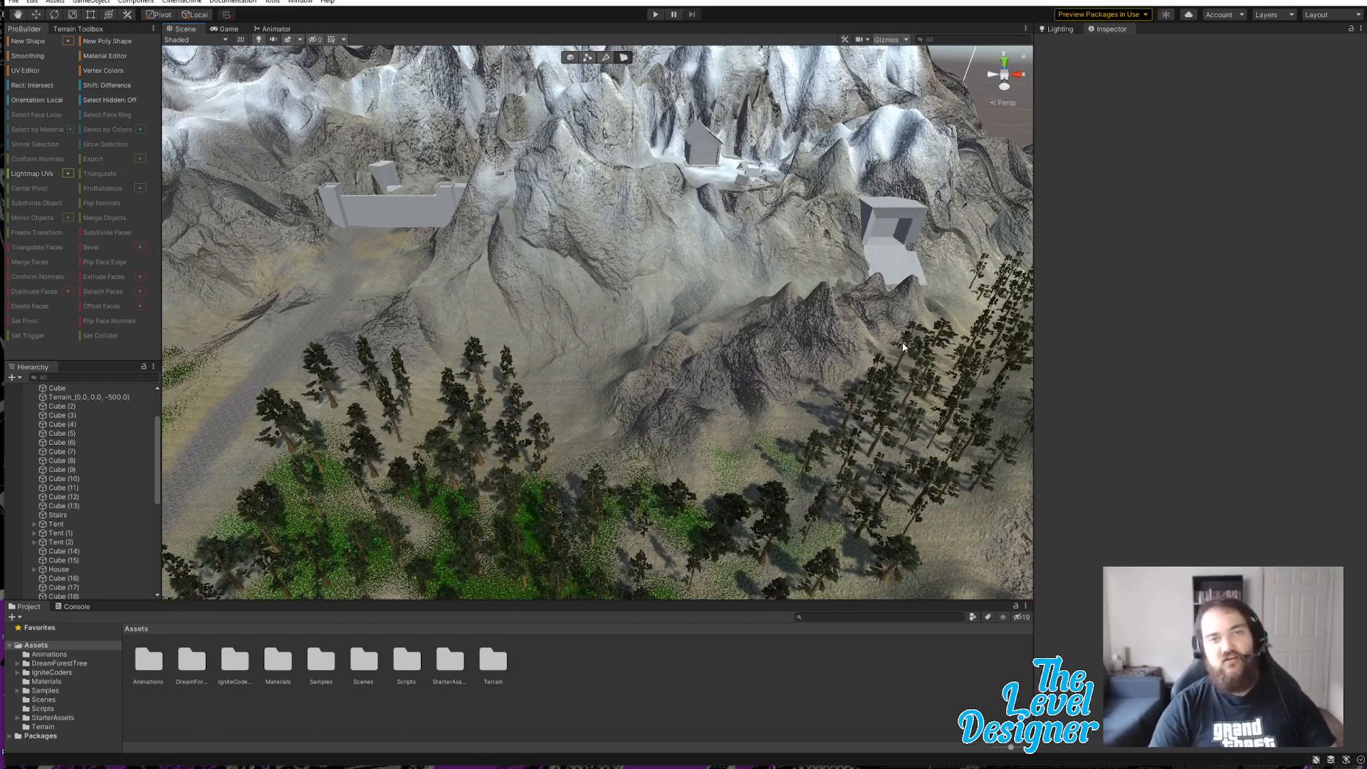
Step: Select all three pieces of a tent in the mountain village as whole objects and duplicate them
{"action": "key", "text": "w"}
{"action": "right_click_drag", "start_coordinate": [801, 325], "coordinate": [560, 307]}
{"action": "left_click", "coordinate": [559, 307]}
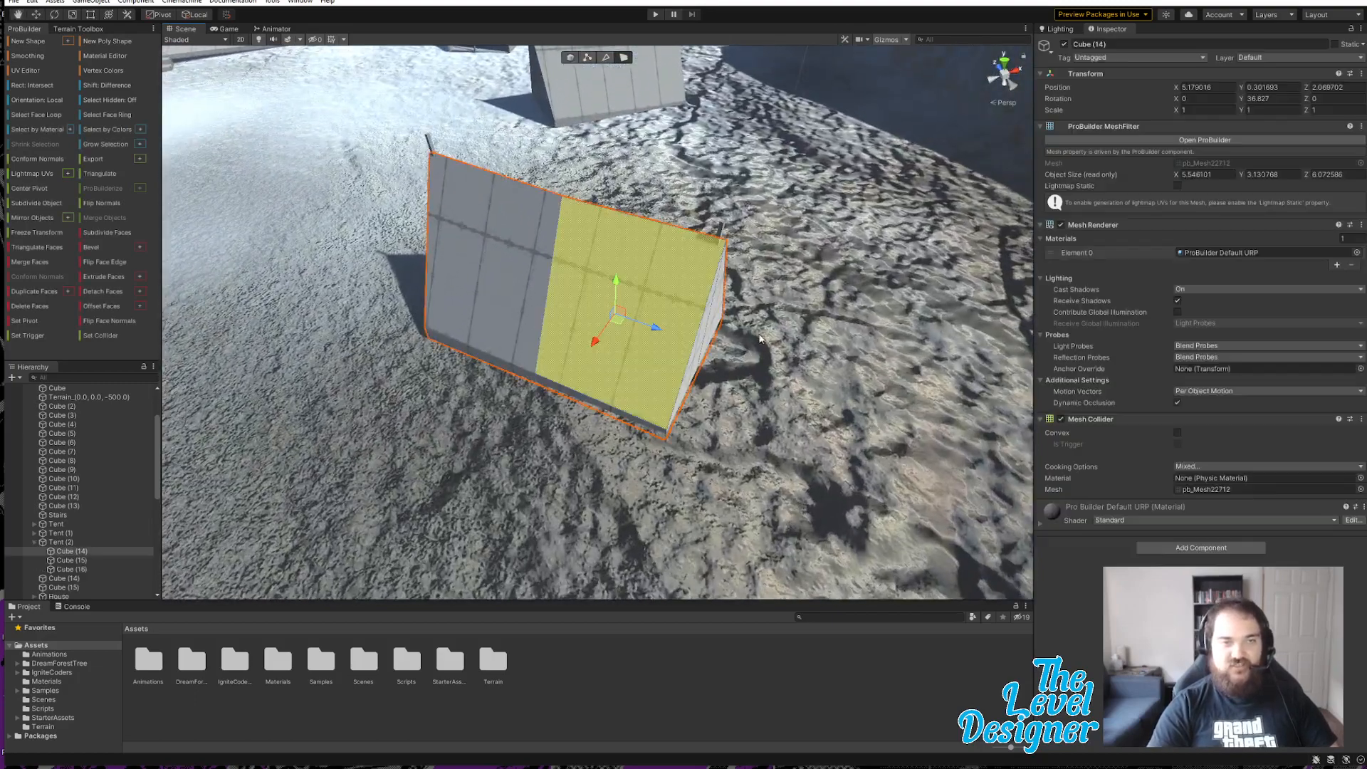
{"action": "left_click", "coordinate": [571, 57]}
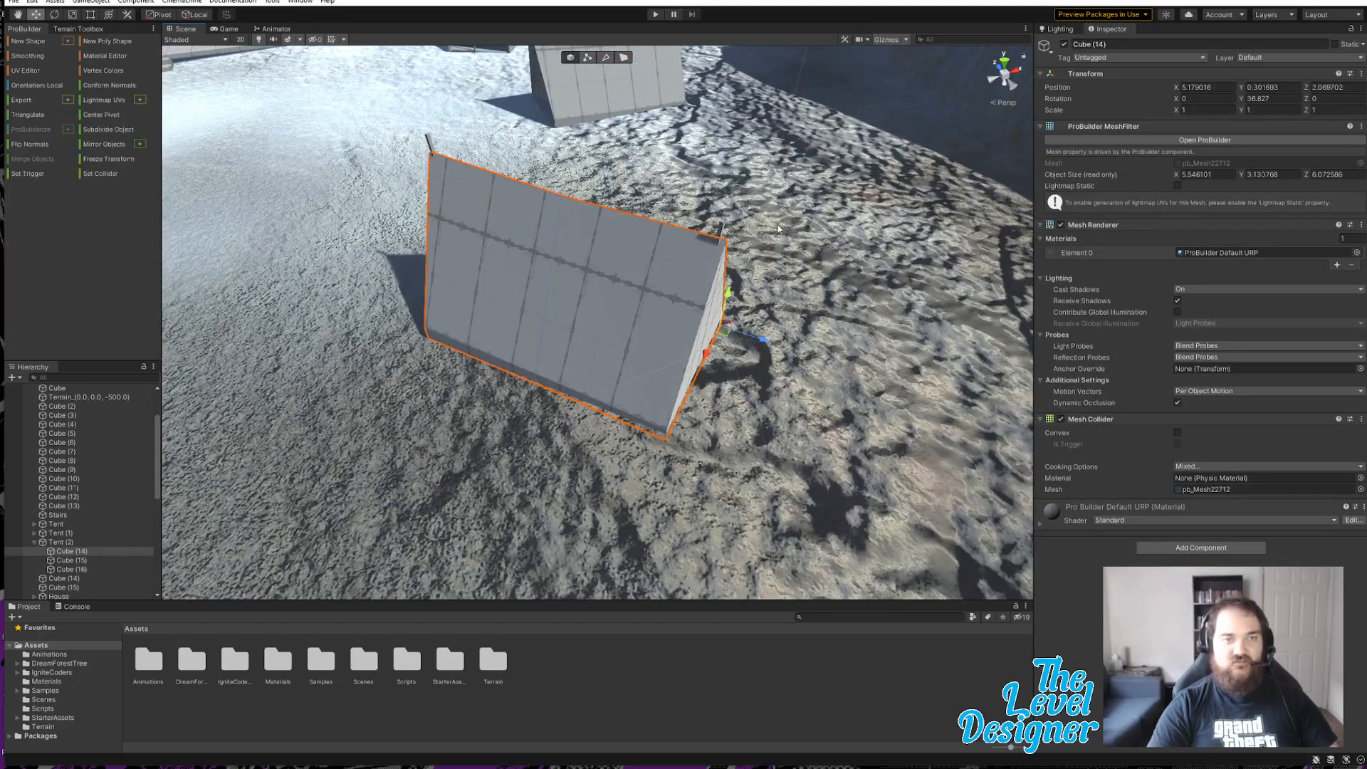
{"action": "left_click", "coordinate": [721, 237], "text": "shift"}
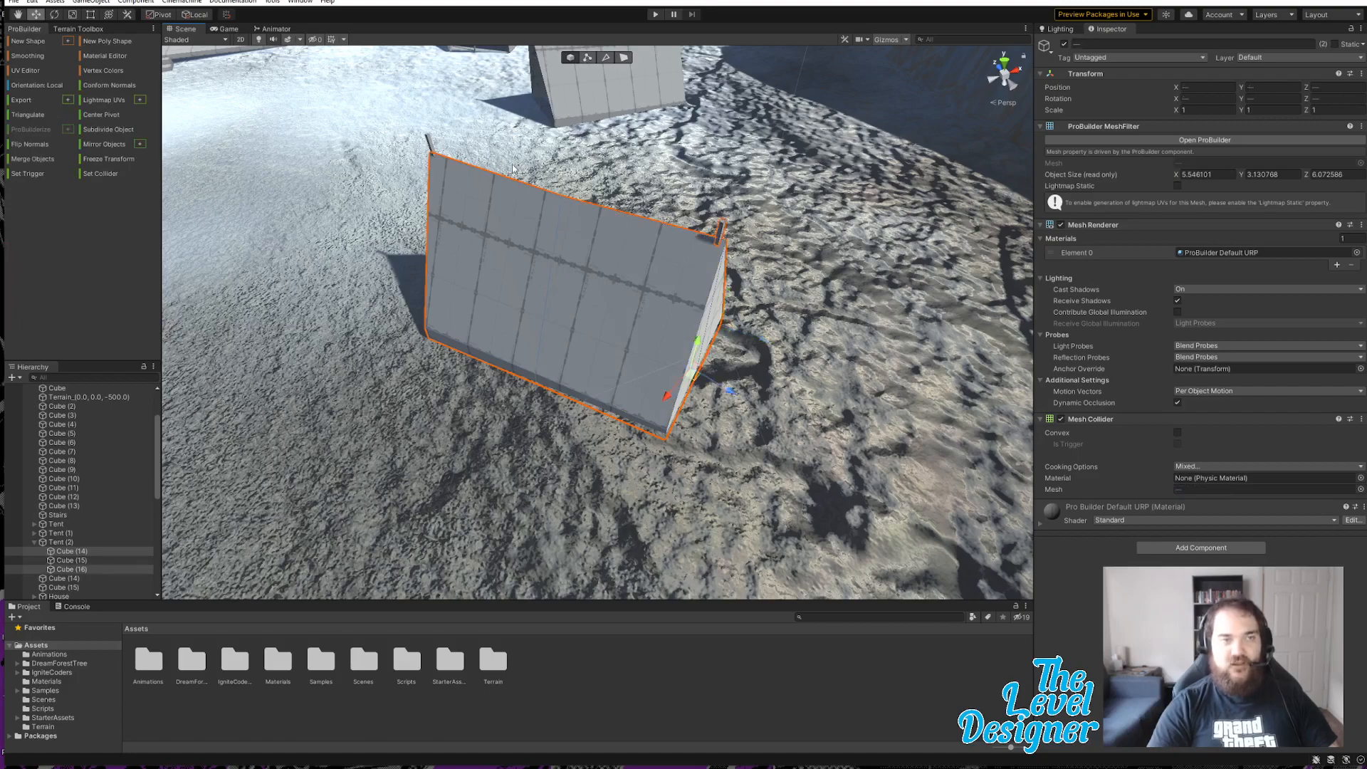
{"action": "left_click", "coordinate": [428, 144], "text": "shift"}
{"action": "right_click_drag", "start_coordinate": [819, 306], "coordinate": [490, 282]}
{"action": "key", "text": "d"}
{"action": "key", "text": "ctrl+d"}
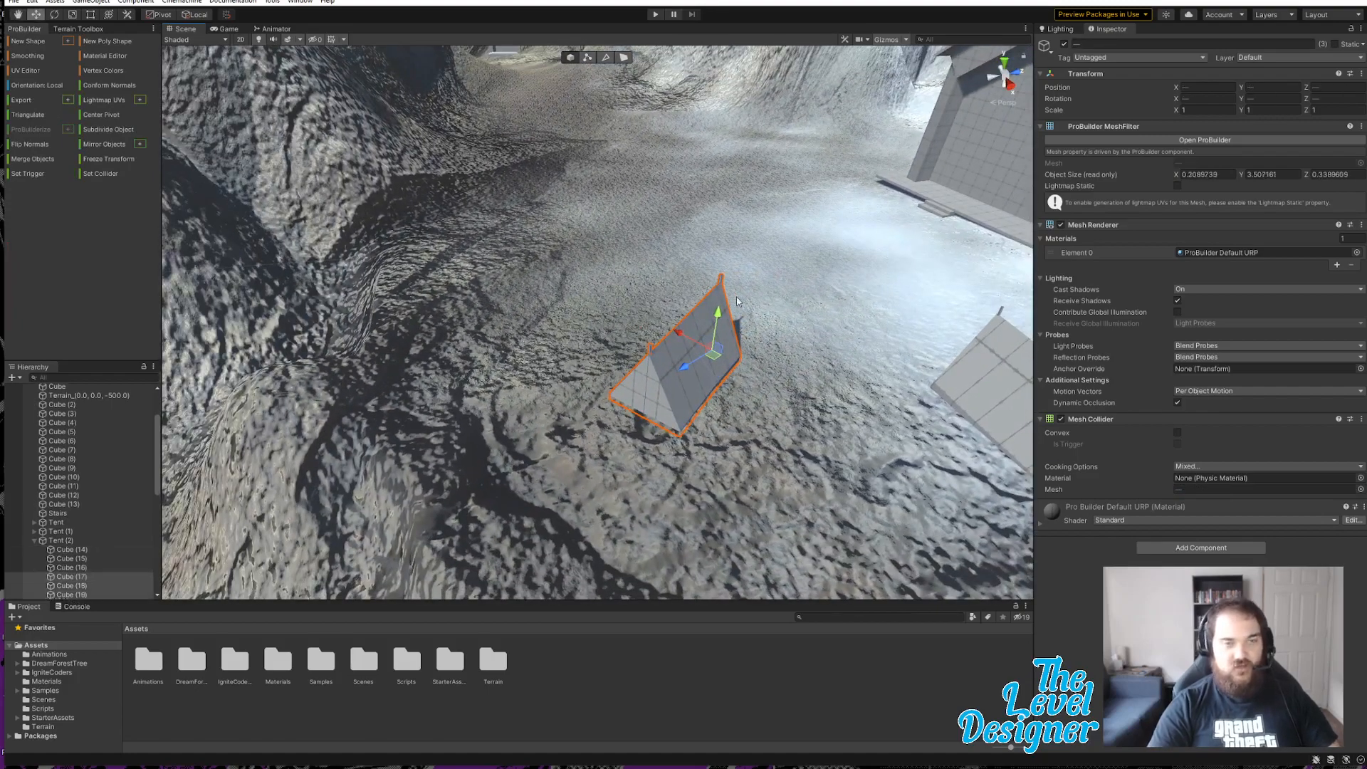
Step: Move the duplicated tent out of the mountain village and over the pine forest
{"action": "left_click_drag", "start_coordinate": [716, 360], "coordinate": [305, 411]}
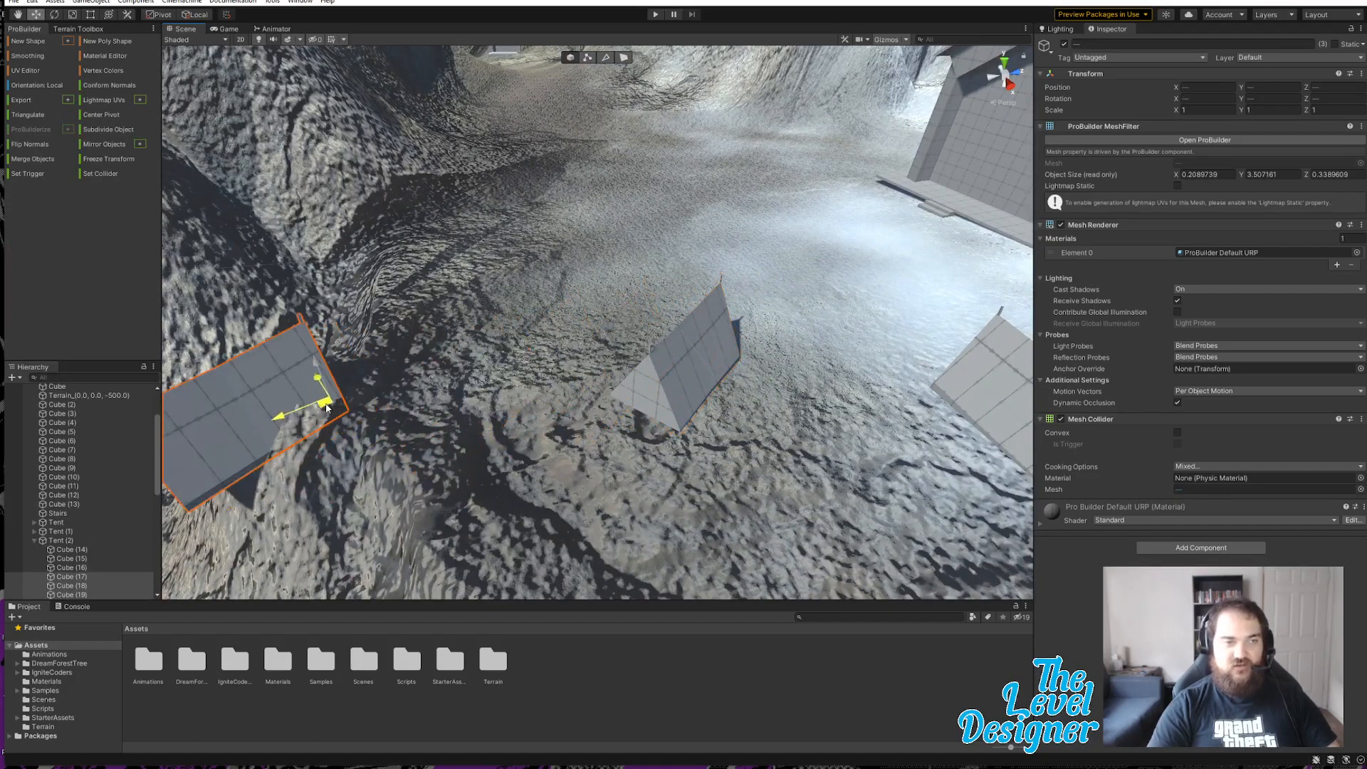
{"action": "key", "text": "f"}
{"action": "left_click_drag", "start_coordinate": [626, 388], "coordinate": [168, 127]}
{"action": "key", "text": "f"}
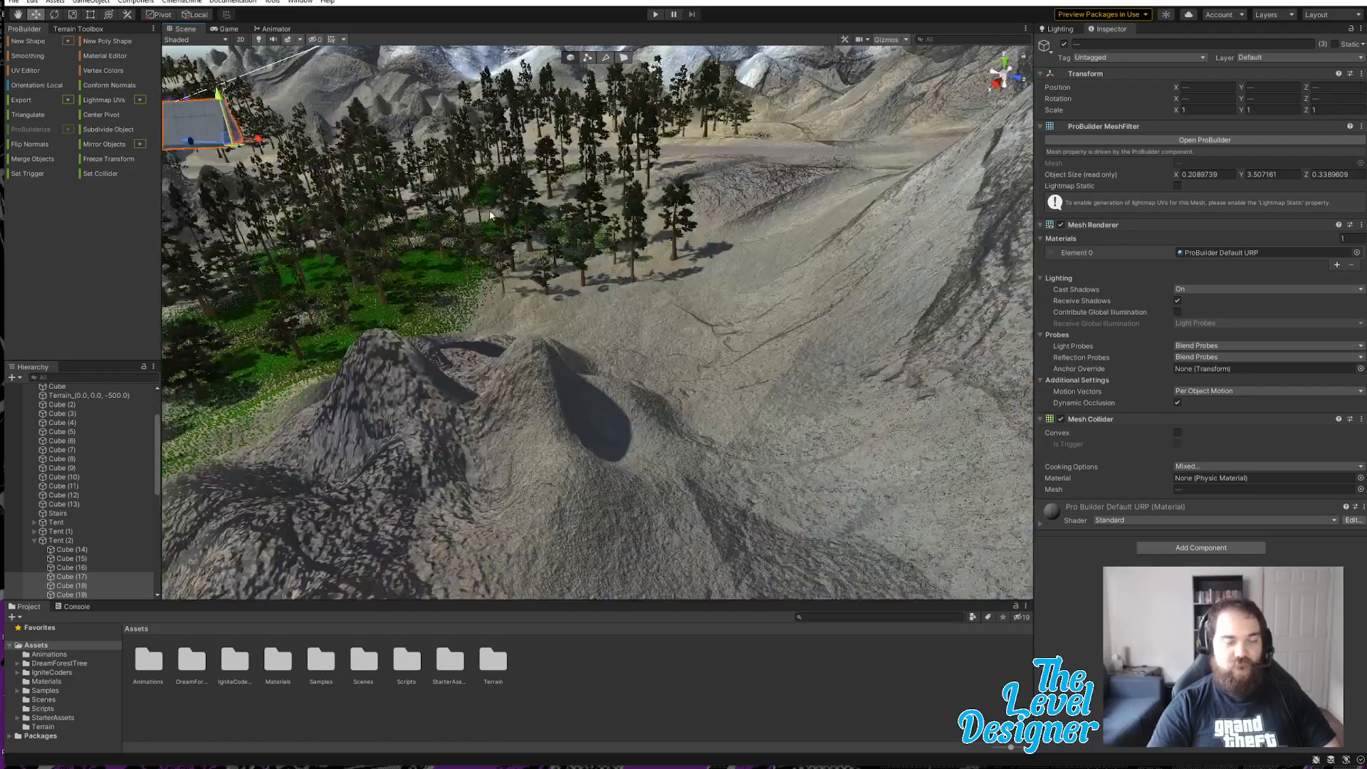
{"action": "scroll", "coordinate": [591, 253], "scroll_direction": "down", "scroll_amount": 5}
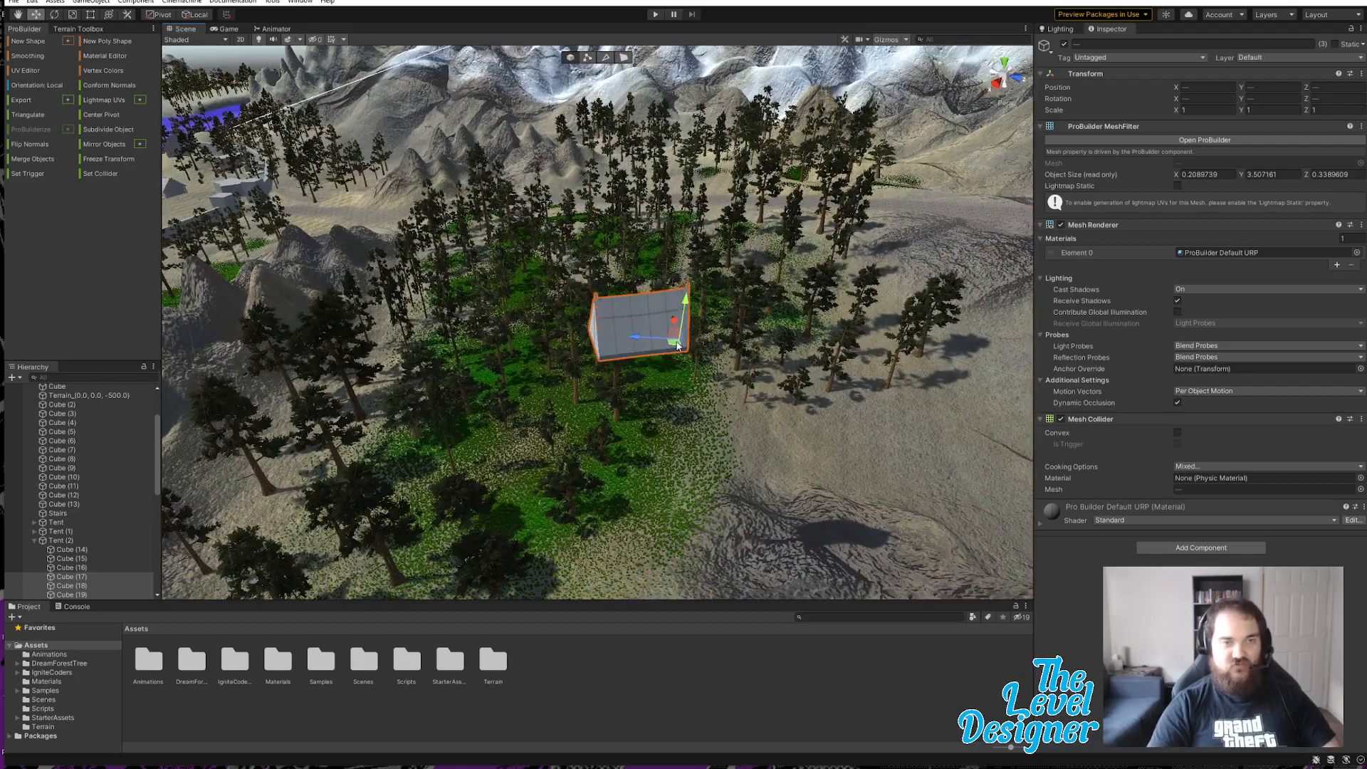
{"action": "left_click_drag", "start_coordinate": [677, 347], "coordinate": [560, 160]}
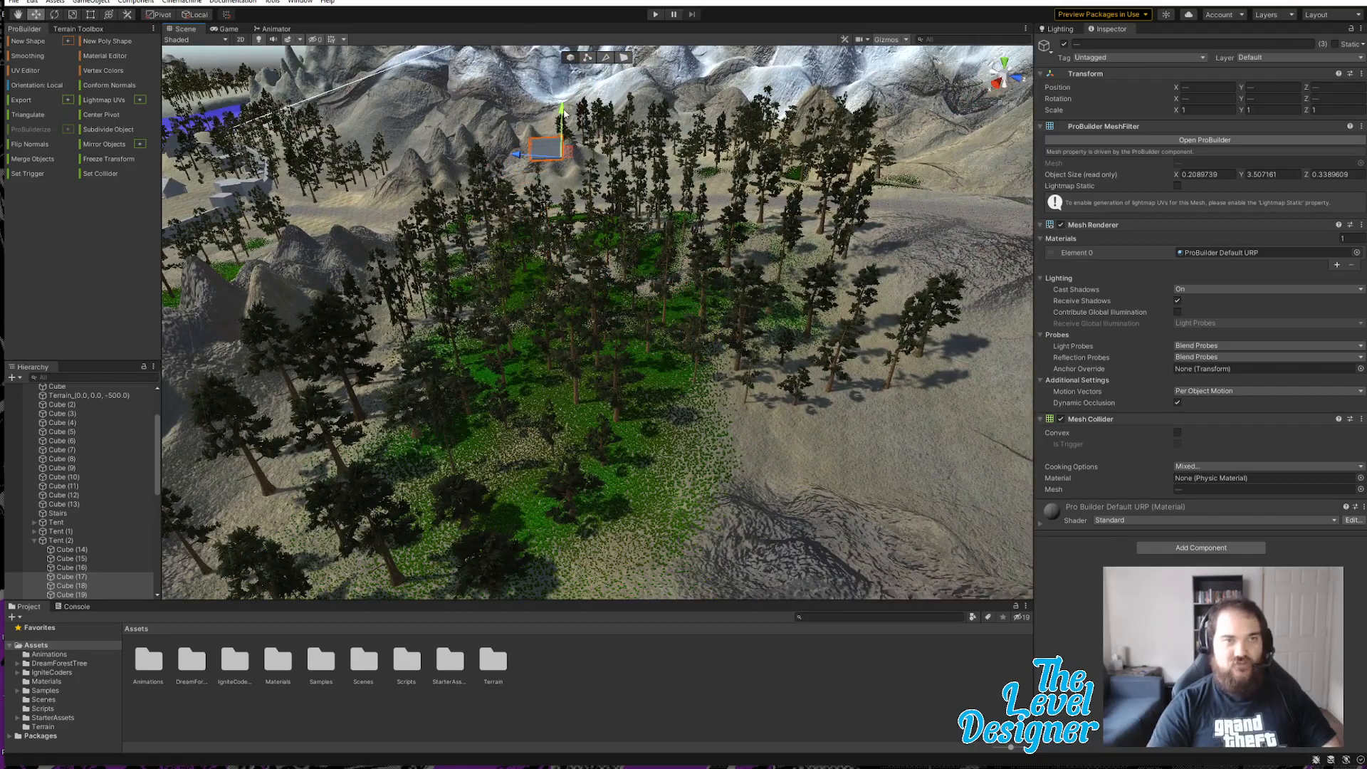
Step: Adjust the duplicated tent's height to set it down on the grass among the pine trees
{"action": "left_click_drag", "start_coordinate": [563, 113], "coordinate": [589, 271]}
{"action": "key", "text": "f"}
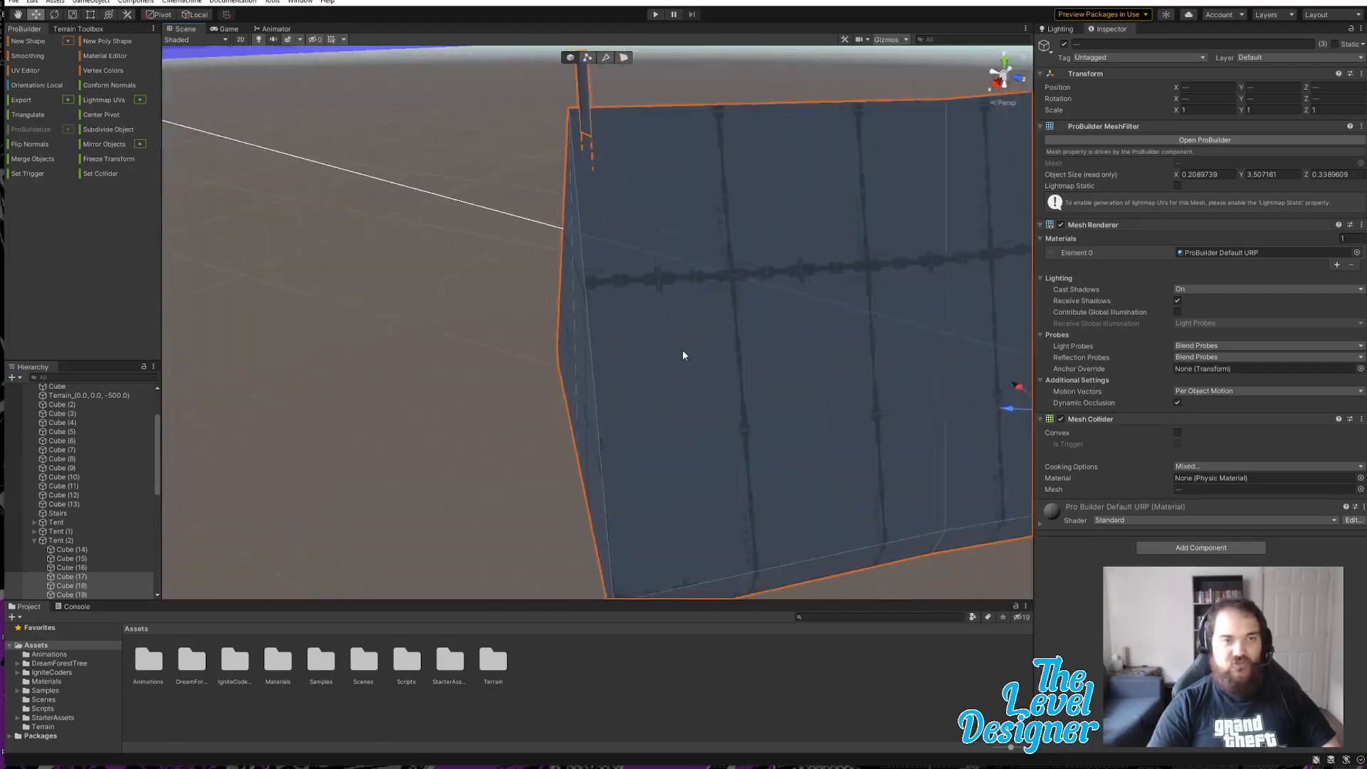
{"action": "scroll", "coordinate": [674, 323], "scroll_direction": "down", "scroll_amount": 5}
{"action": "left_click_drag", "start_coordinate": [678, 297], "coordinate": [702, 123]}
{"action": "right_click_drag", "start_coordinate": [702, 125], "coordinate": [453, 438]}
{"action": "key", "text": "w"}
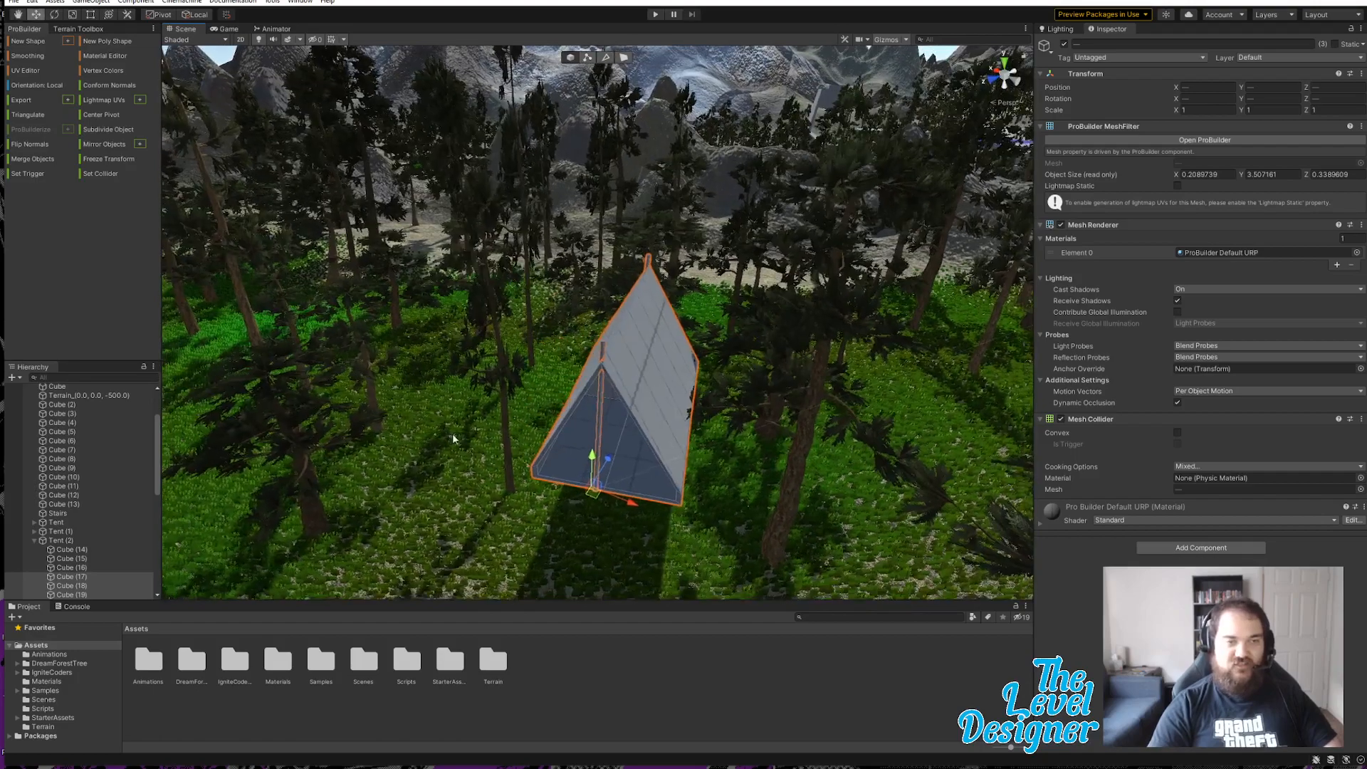
{"action": "left_click_drag", "start_coordinate": [609, 453], "coordinate": [601, 540]}
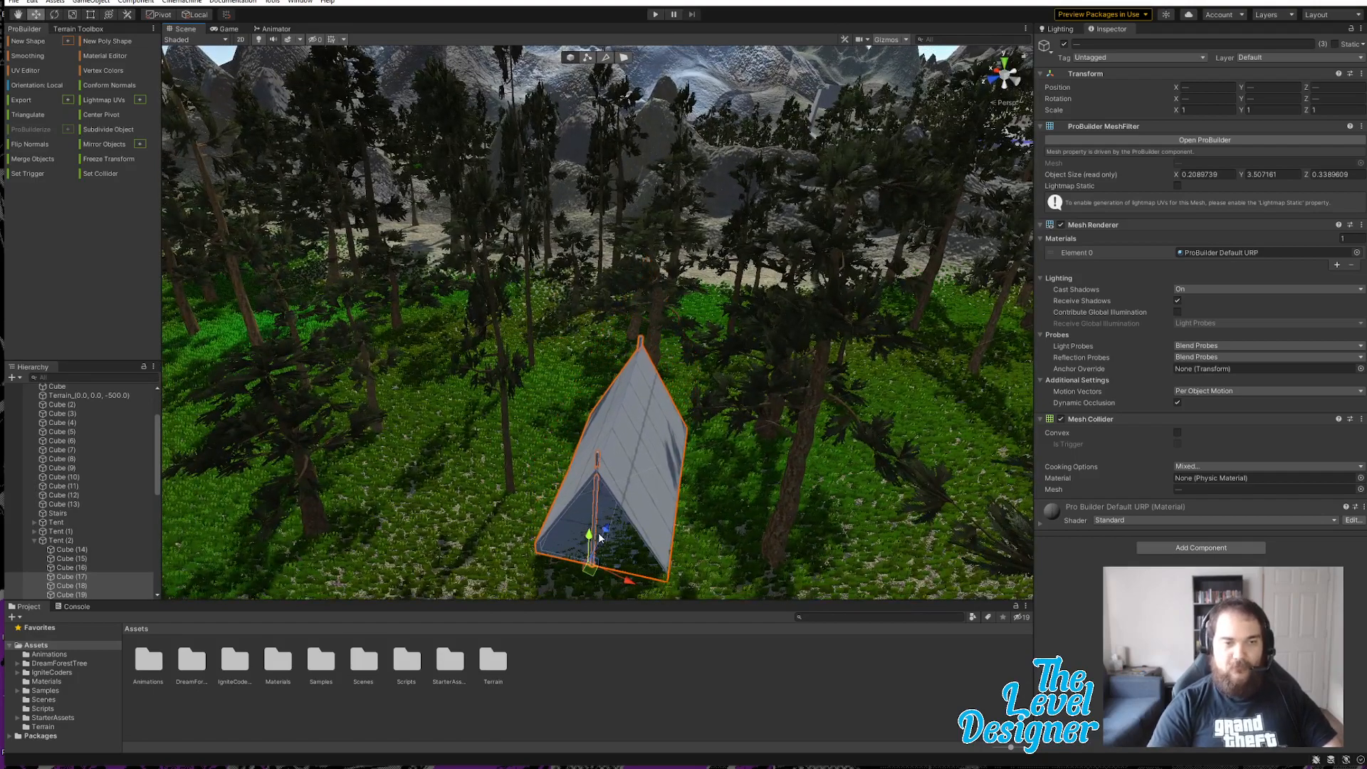
Step: View the front of the large block wall between its two flanking towers
{"action": "right_click_drag", "start_coordinate": [732, 458], "coordinate": [602, 371]}
{"action": "key", "text": "w"}
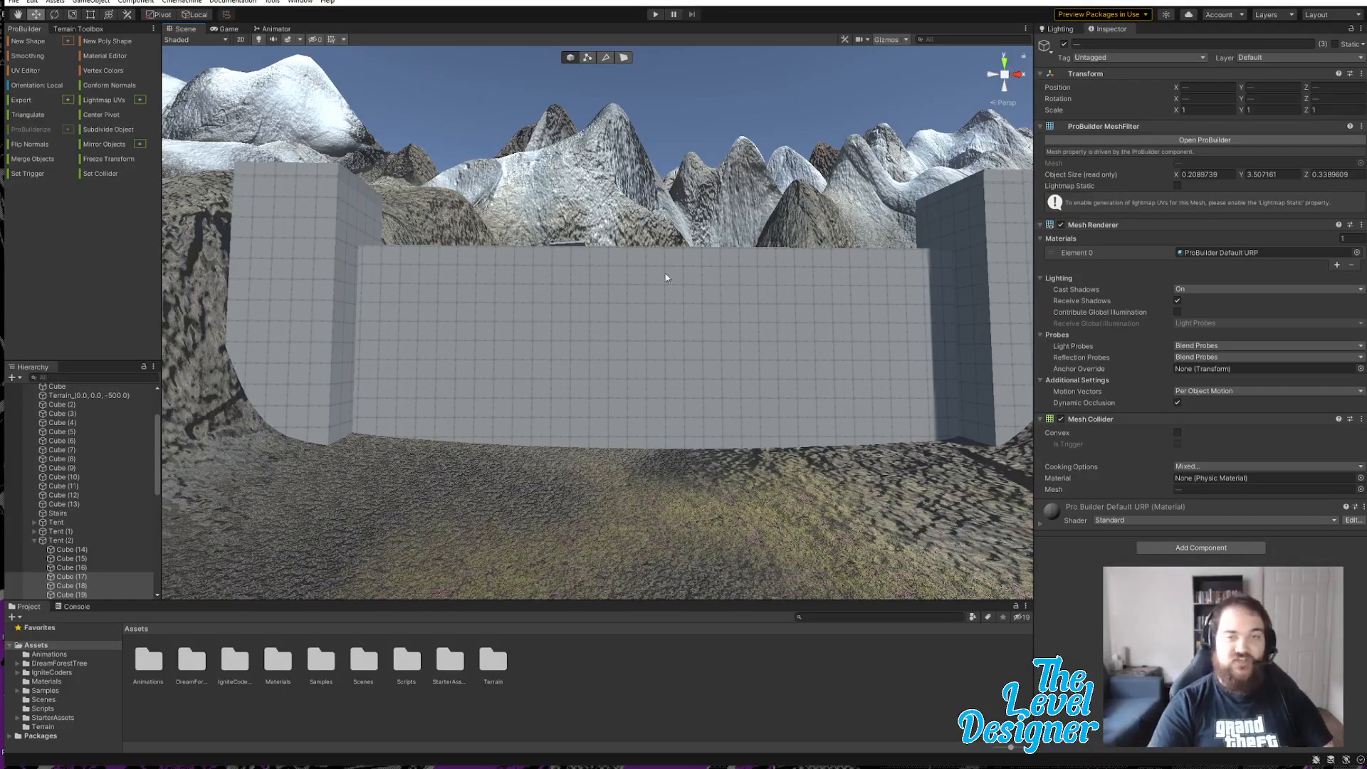
Step: Return to the duplicated tent in the pine forest and shift it across the grass between the trees
{"action": "key", "text": "w"}
{"action": "right_click_drag", "start_coordinate": [721, 274], "coordinate": [723, 437]}
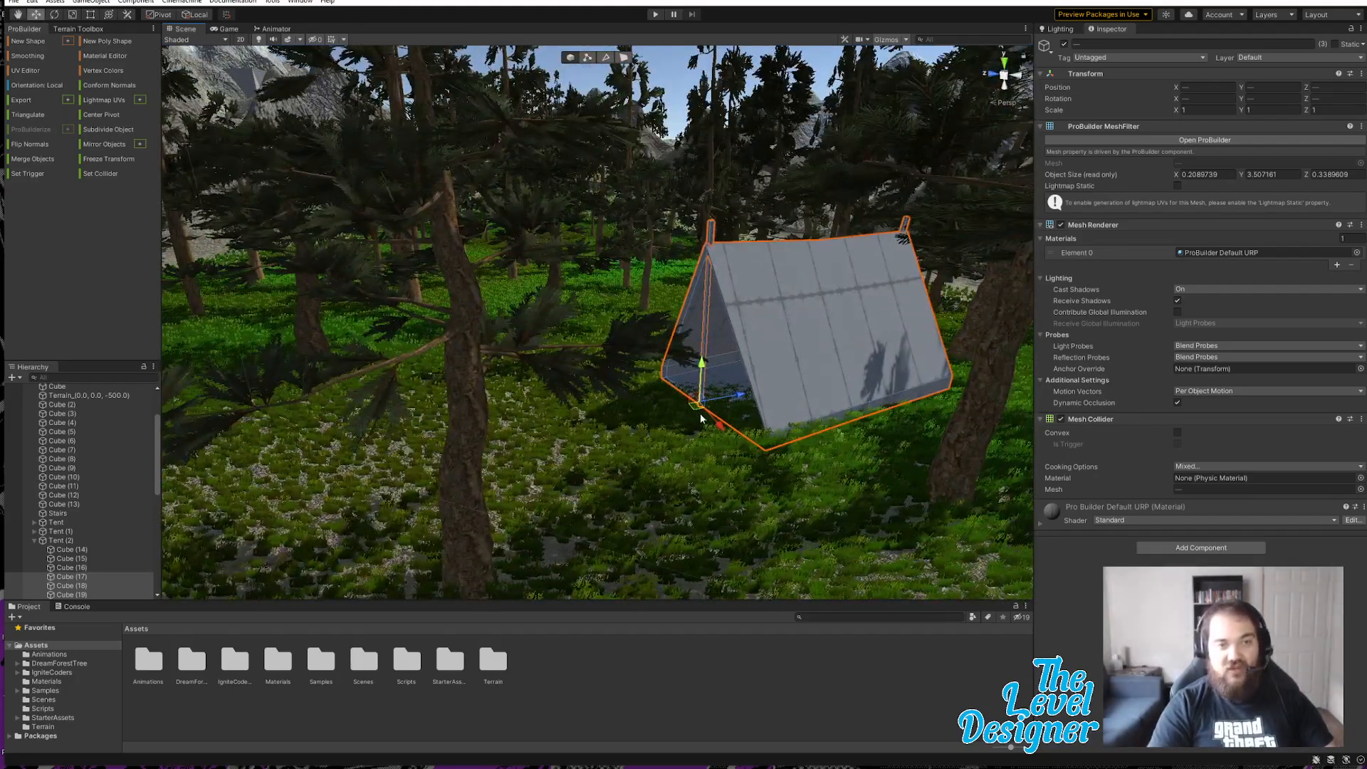
{"action": "left_click_drag", "start_coordinate": [695, 408], "coordinate": [741, 384]}
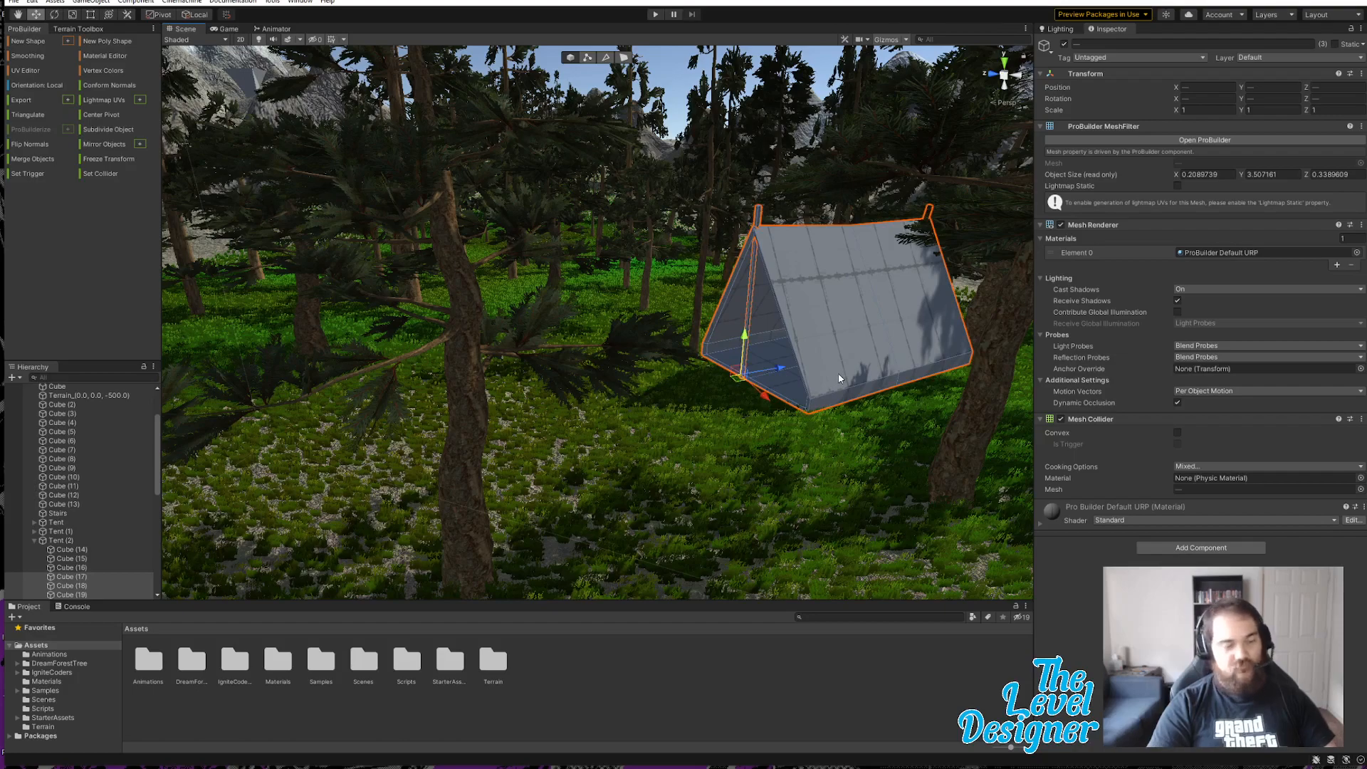
Step: Duplicate the forest tent and place the copy at a different angle among the trees beside the original
{"action": "key", "text": "e"}
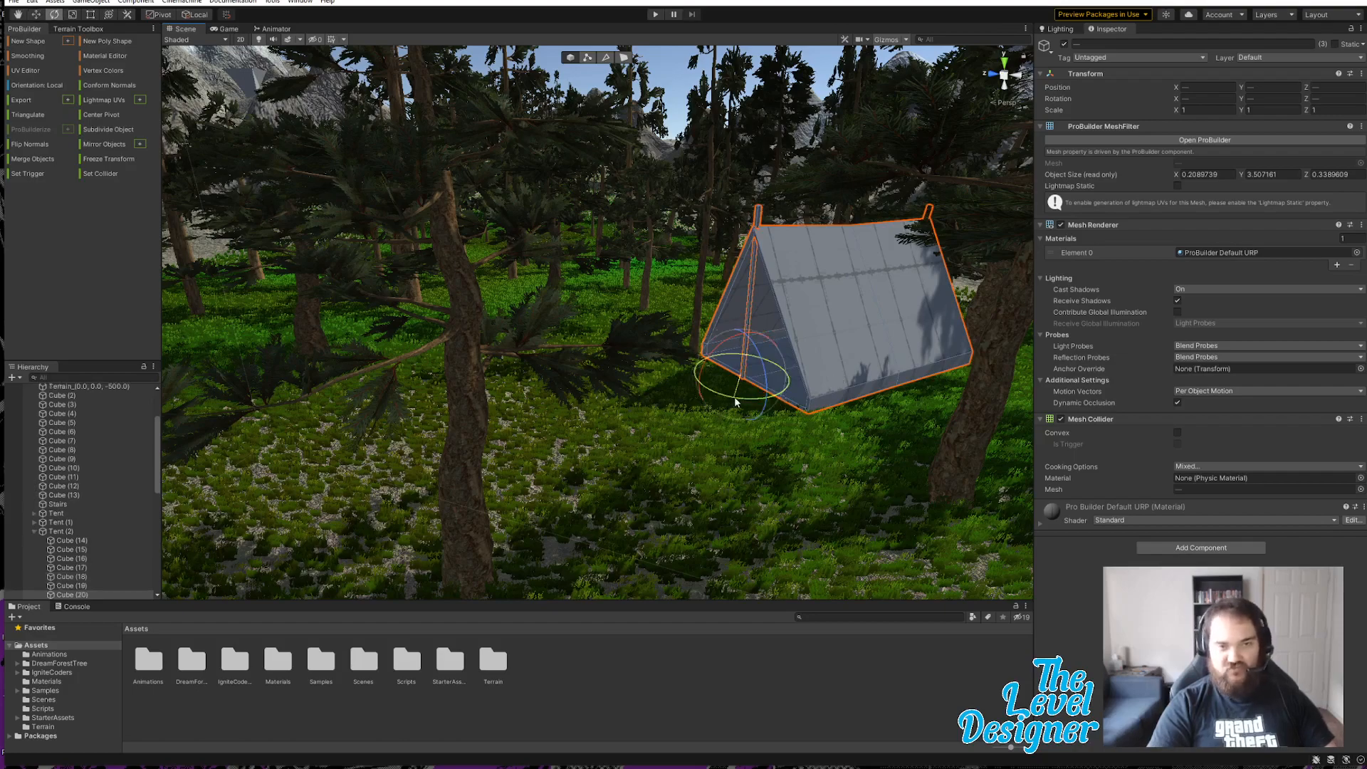
{"action": "left_click_drag", "start_coordinate": [744, 413], "coordinate": [792, 412]}
{"action": "key", "text": "ctrl+z"}
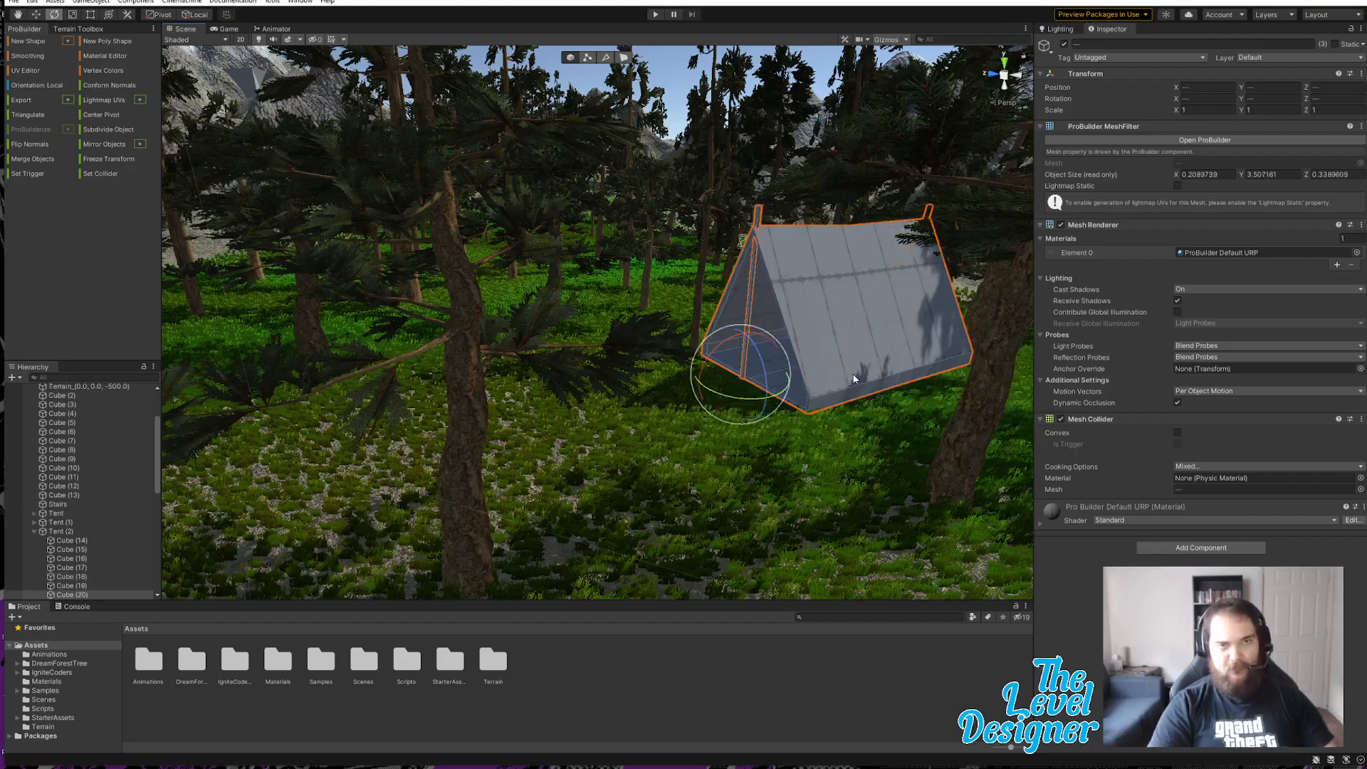
{"action": "key", "text": "d"}
{"action": "right_click_drag", "start_coordinate": [857, 379], "coordinate": [813, 389]}
{"action": "key", "text": "w"}
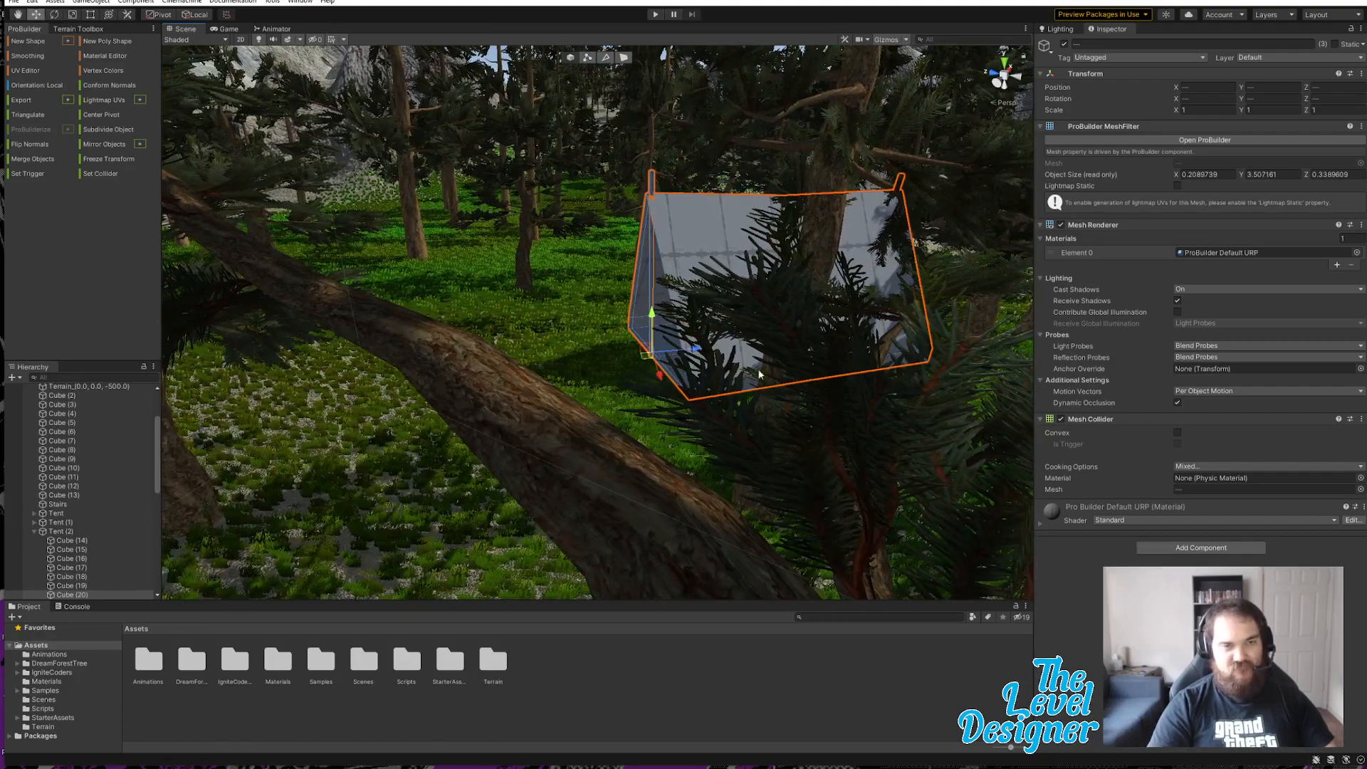
{"action": "left_click_drag", "start_coordinate": [648, 349], "coordinate": [235, 384]}
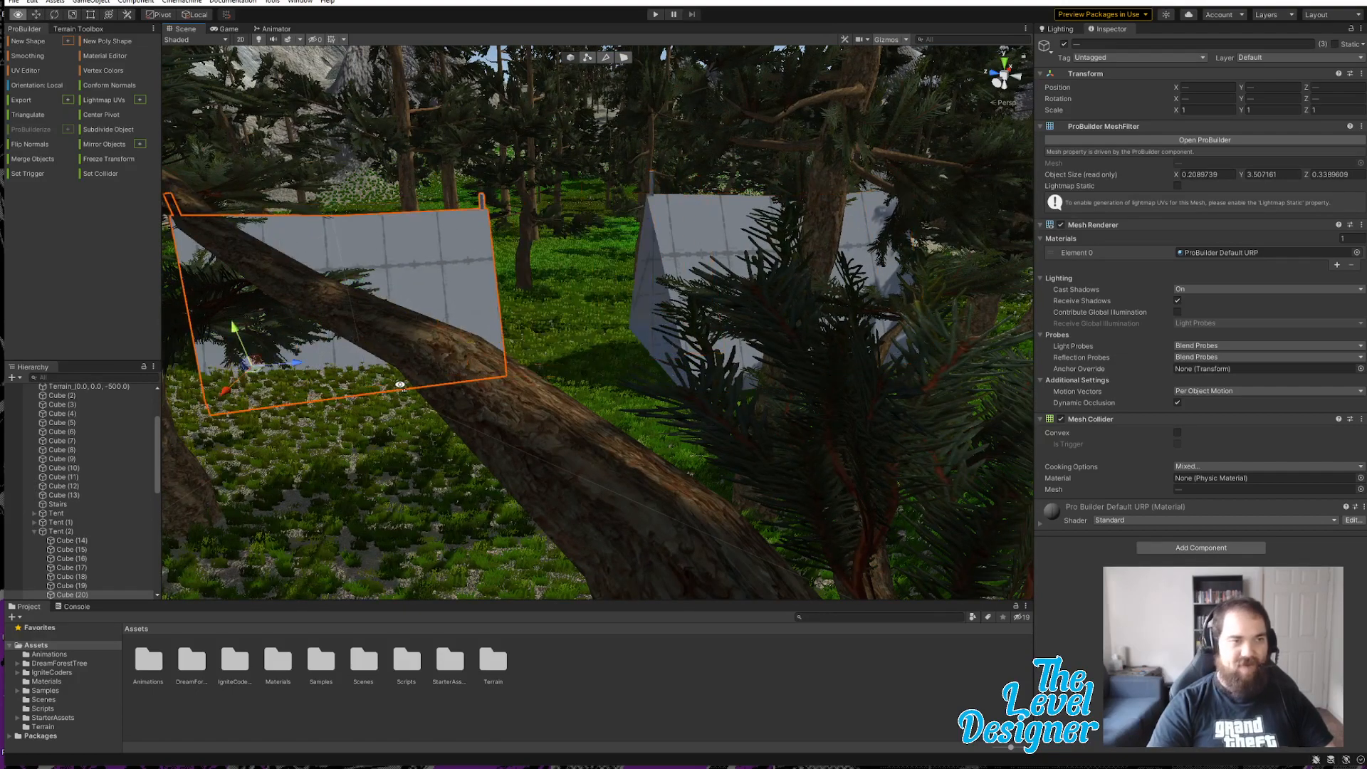
{"action": "key", "text": "a"}
{"action": "right_click_drag", "start_coordinate": [233, 331], "coordinate": [296, 509]}
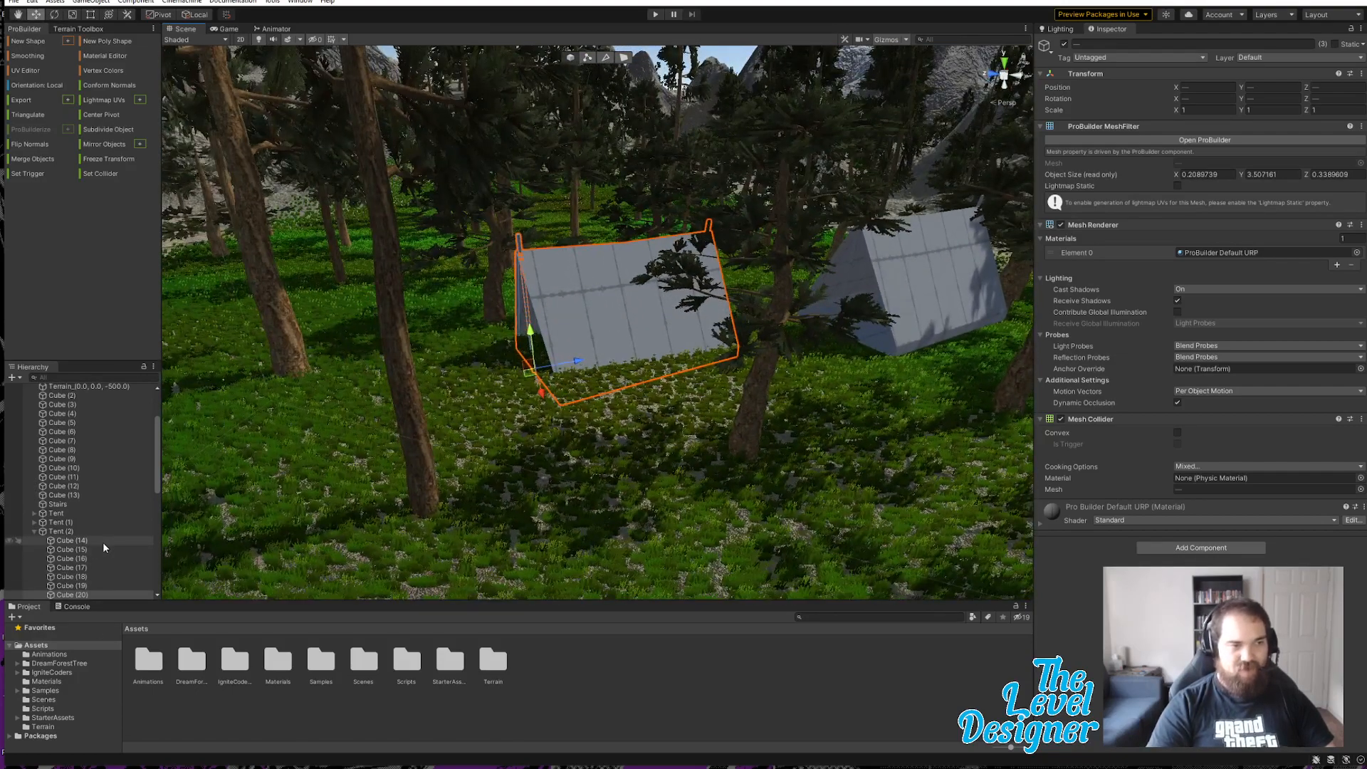
Step: Check the Tent (2) group that holds both forest tents and undo the second tent copy
{"action": "left_click", "coordinate": [78, 533]}
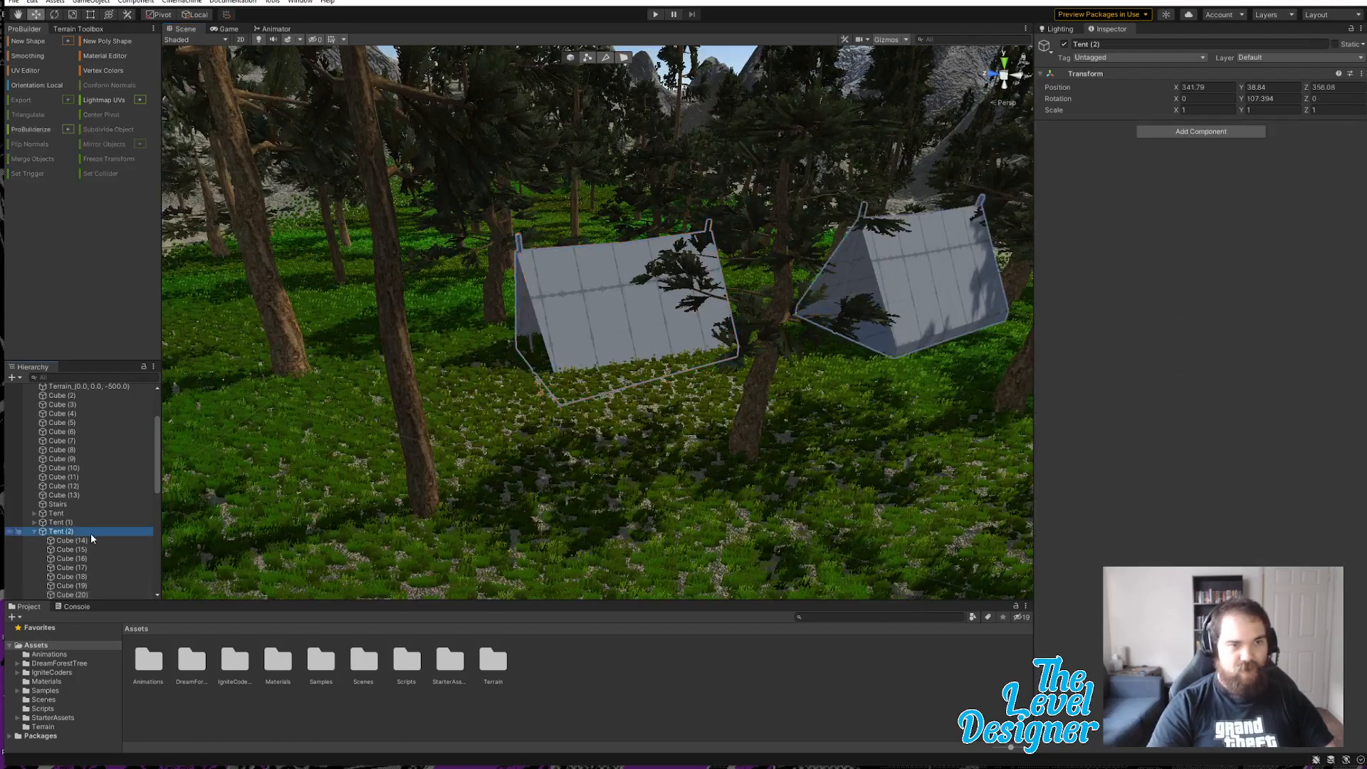
{"action": "key", "text": "ctrl+z"}
{"action": "key", "text": "ctrl+z"}
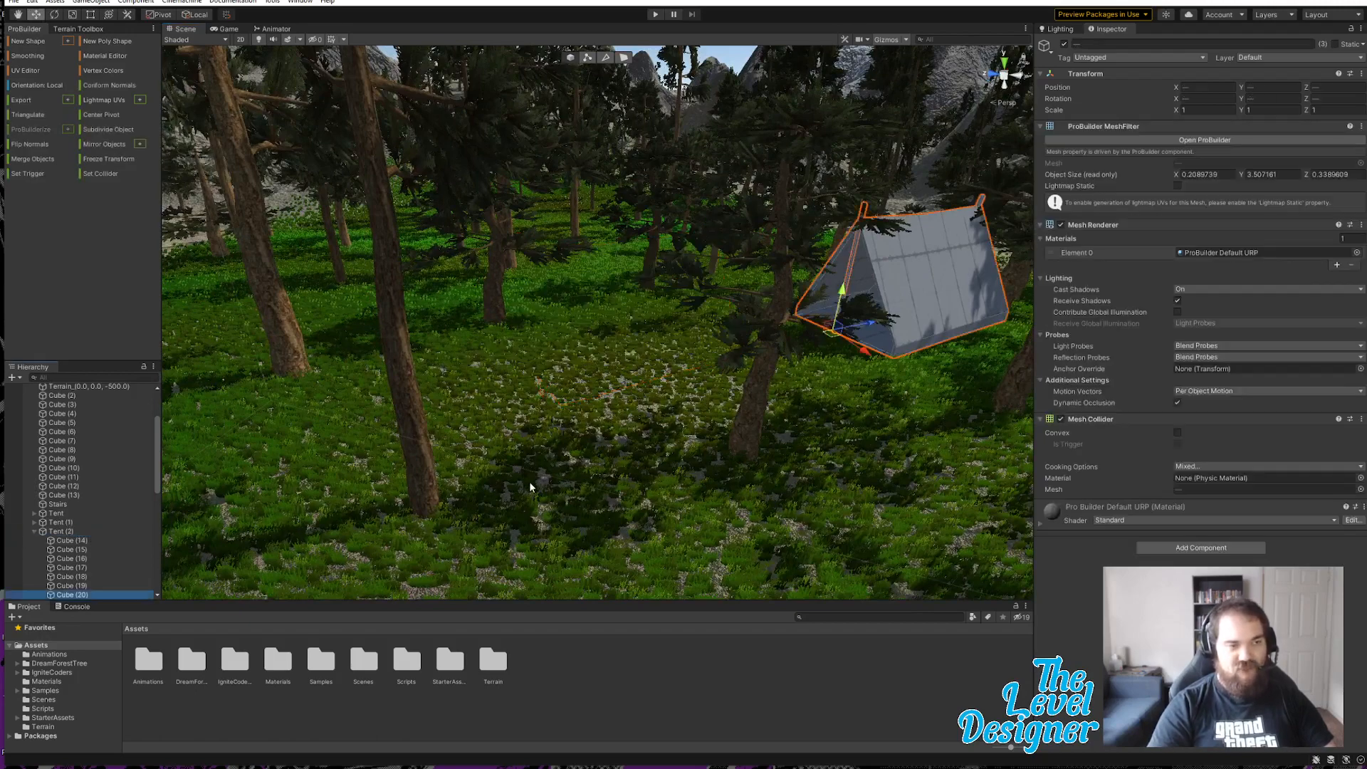
{"action": "right_click_drag", "start_coordinate": [618, 446], "coordinate": [580, 449]}
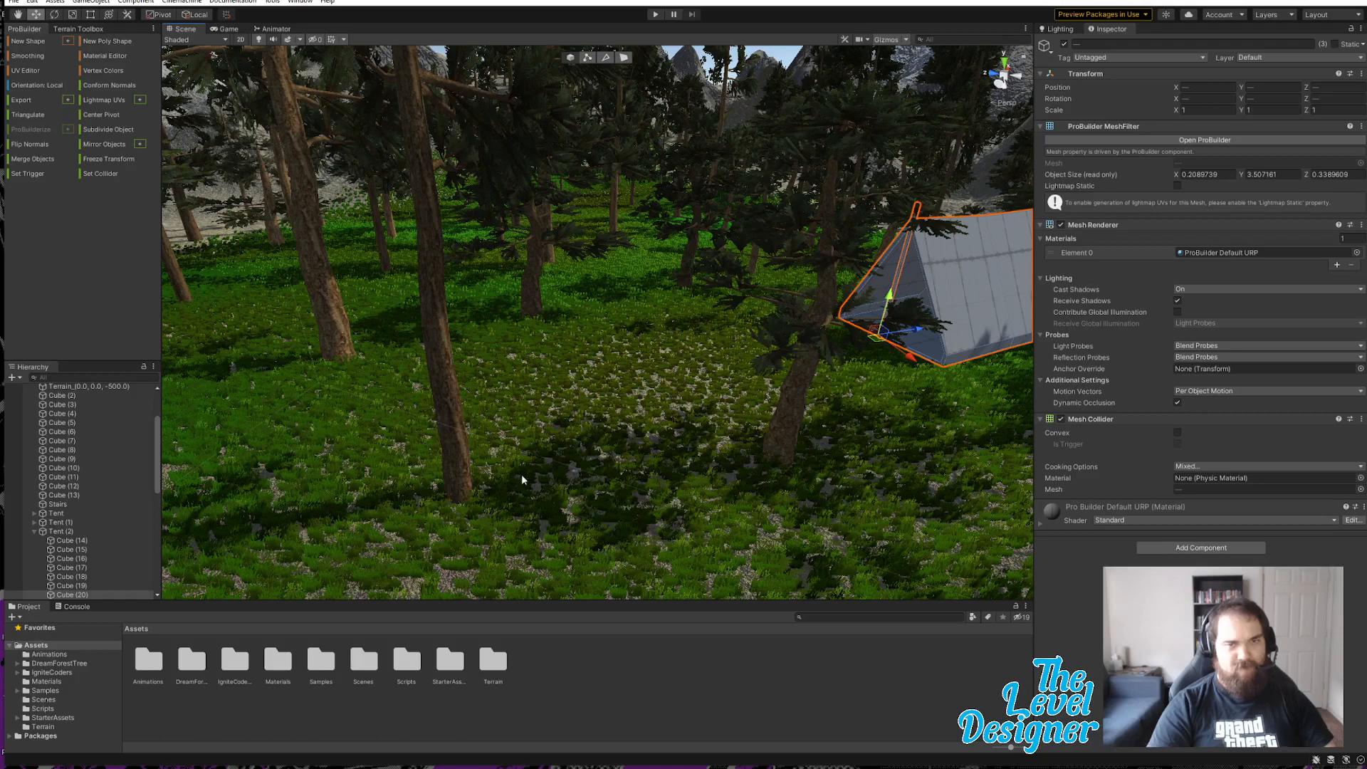
{"action": "right_click_drag", "start_coordinate": [753, 412], "coordinate": [781, 428]}
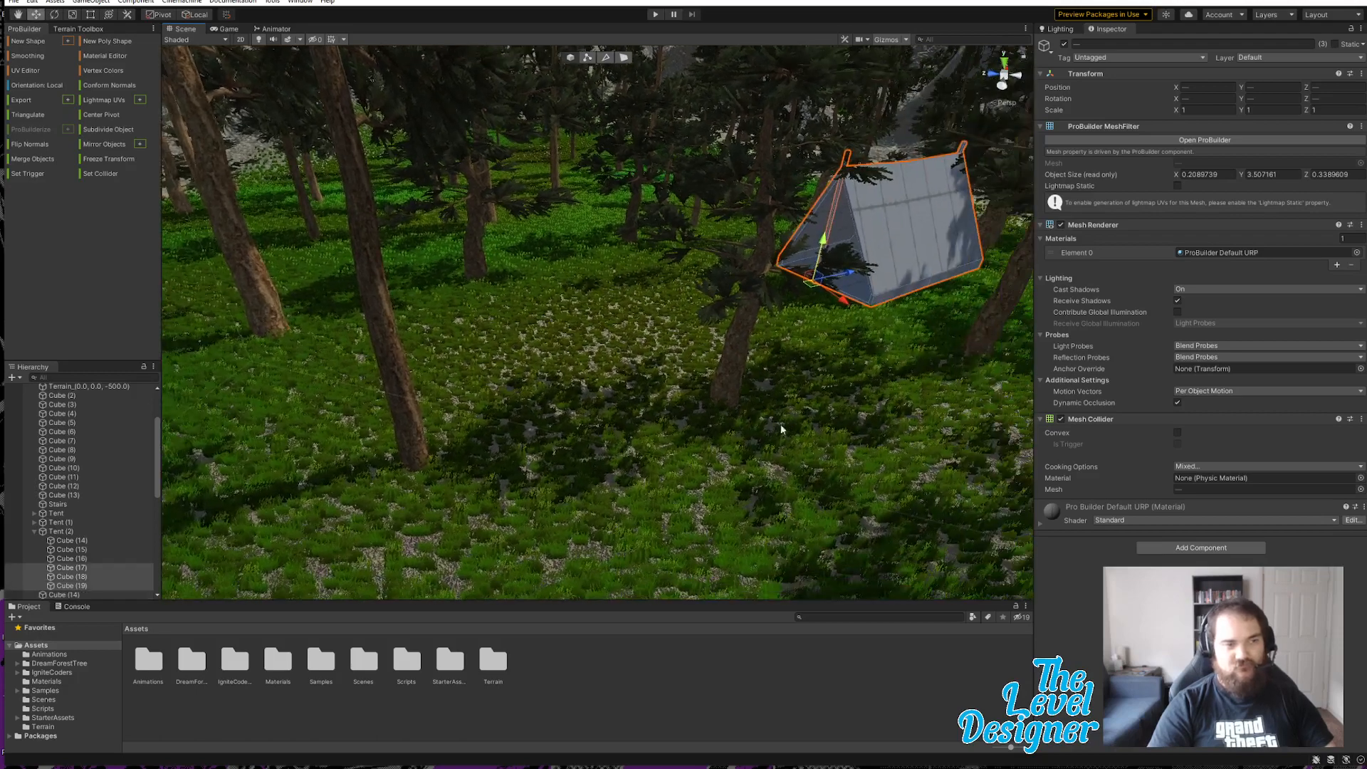
Step: Group the forest tent's three pieces under an empty parent named Tent (3) and move it out of Tent (2)
{"action": "right_click", "coordinate": [78, 574]}
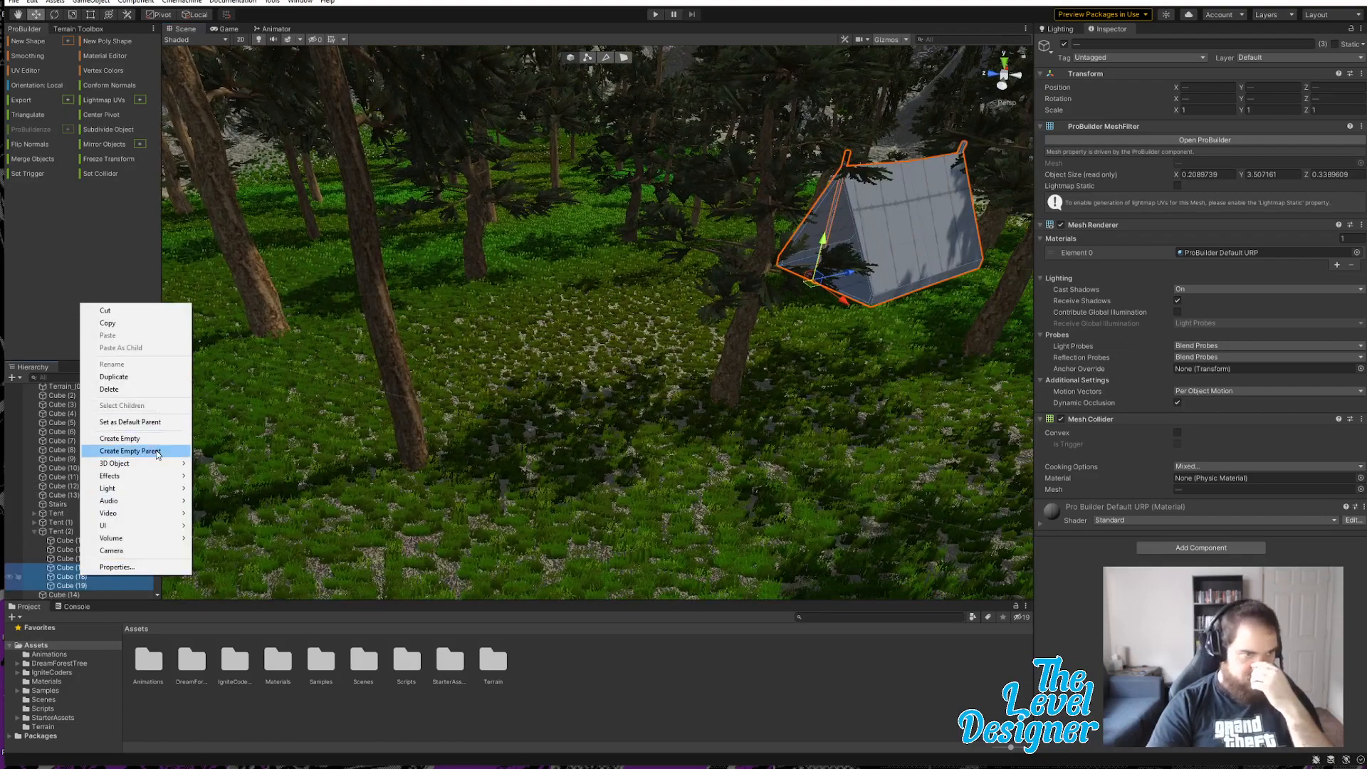
{"action": "left_click", "coordinate": [130, 451]}
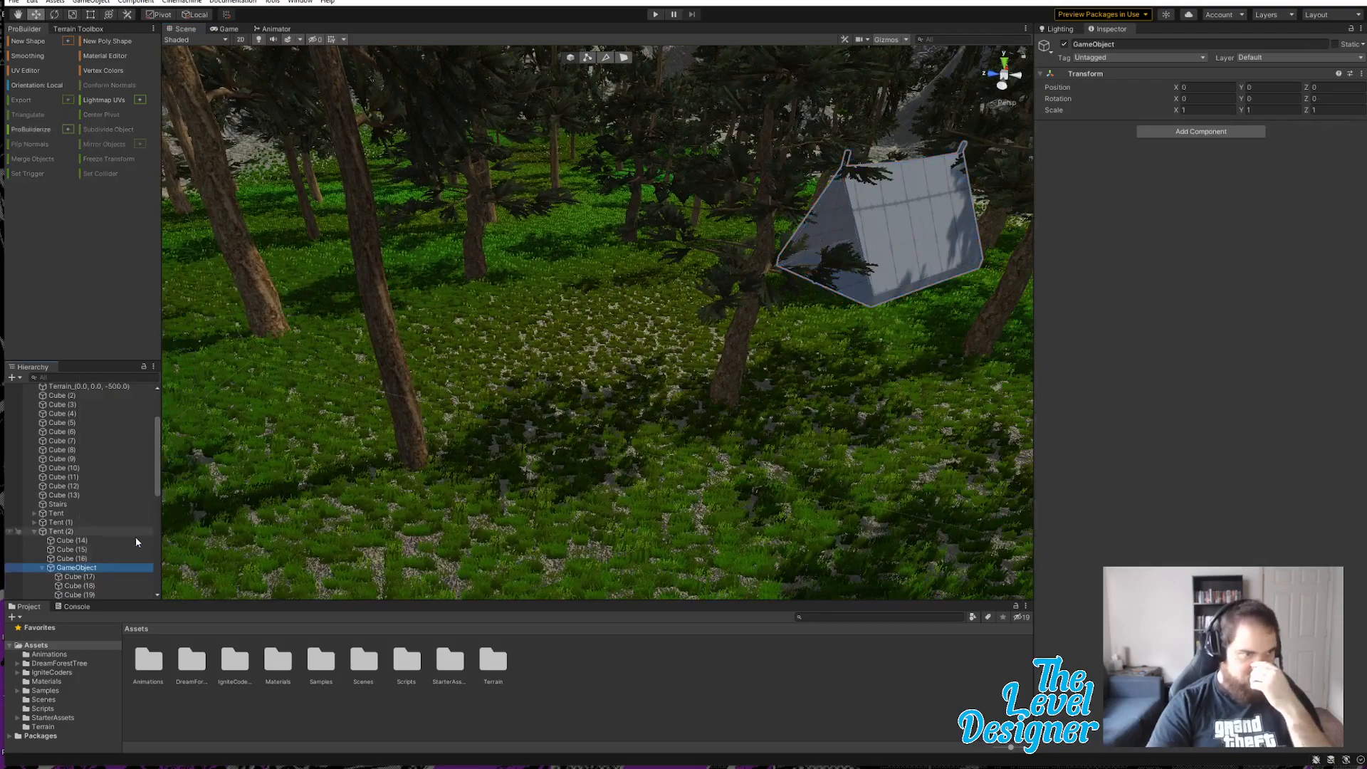
{"action": "key", "text": "f"}
{"action": "right_click", "coordinate": [85, 574]}
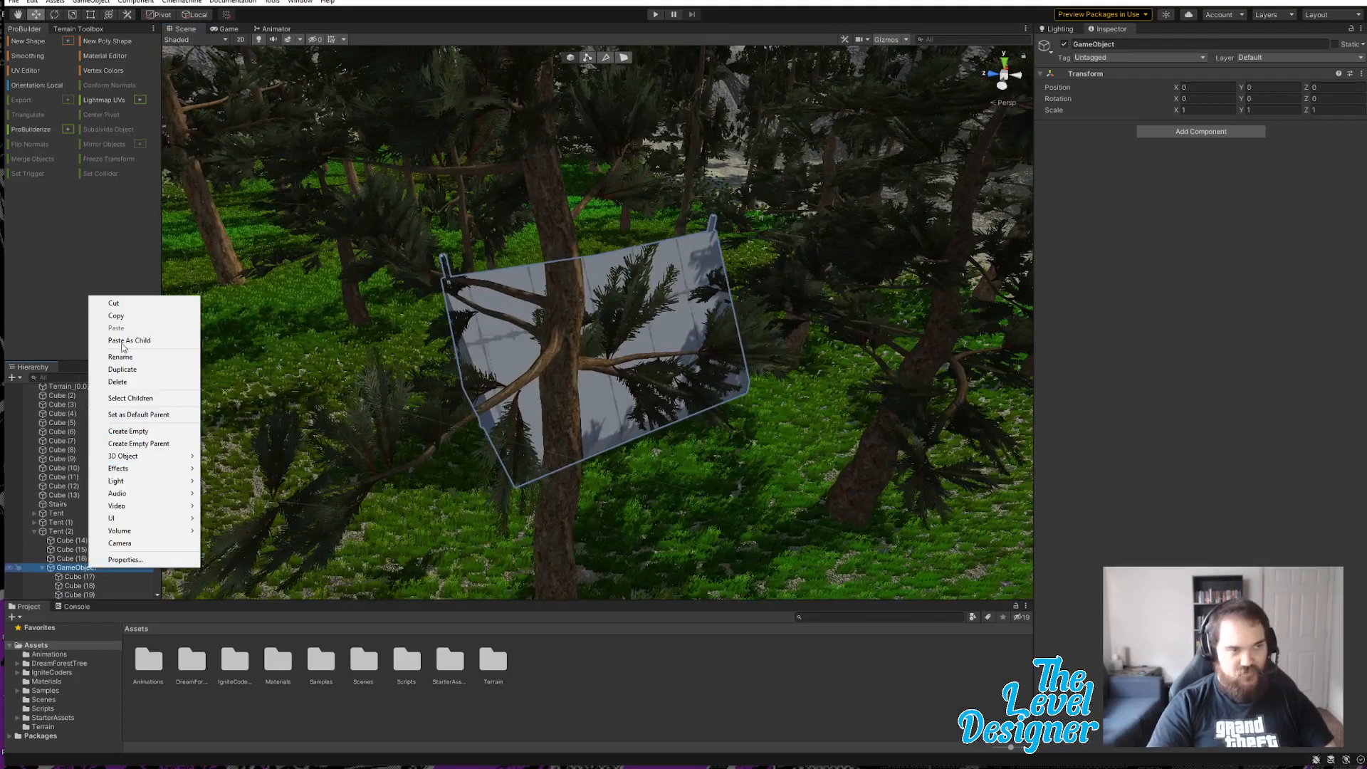
{"action": "left_click", "coordinate": [132, 357]}
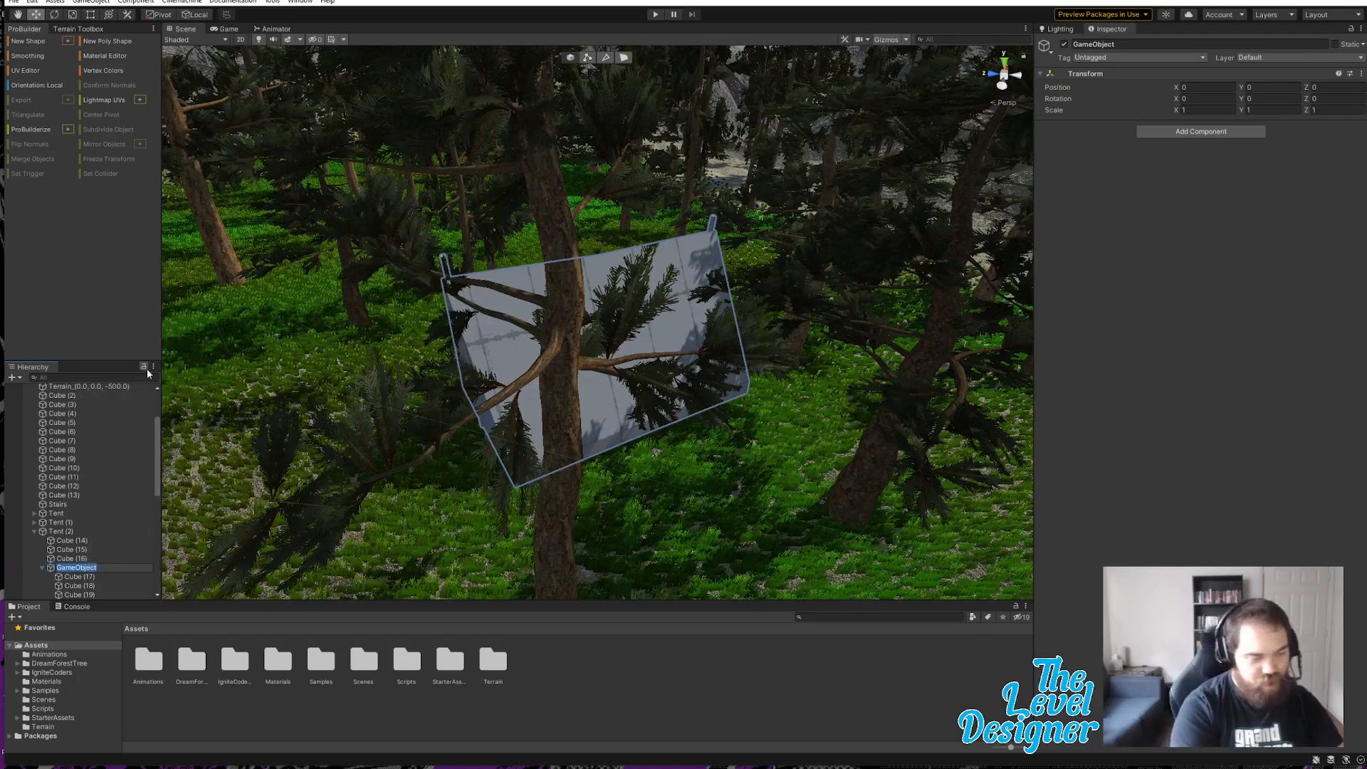
{"action": "type", "text": "Tent (3"}
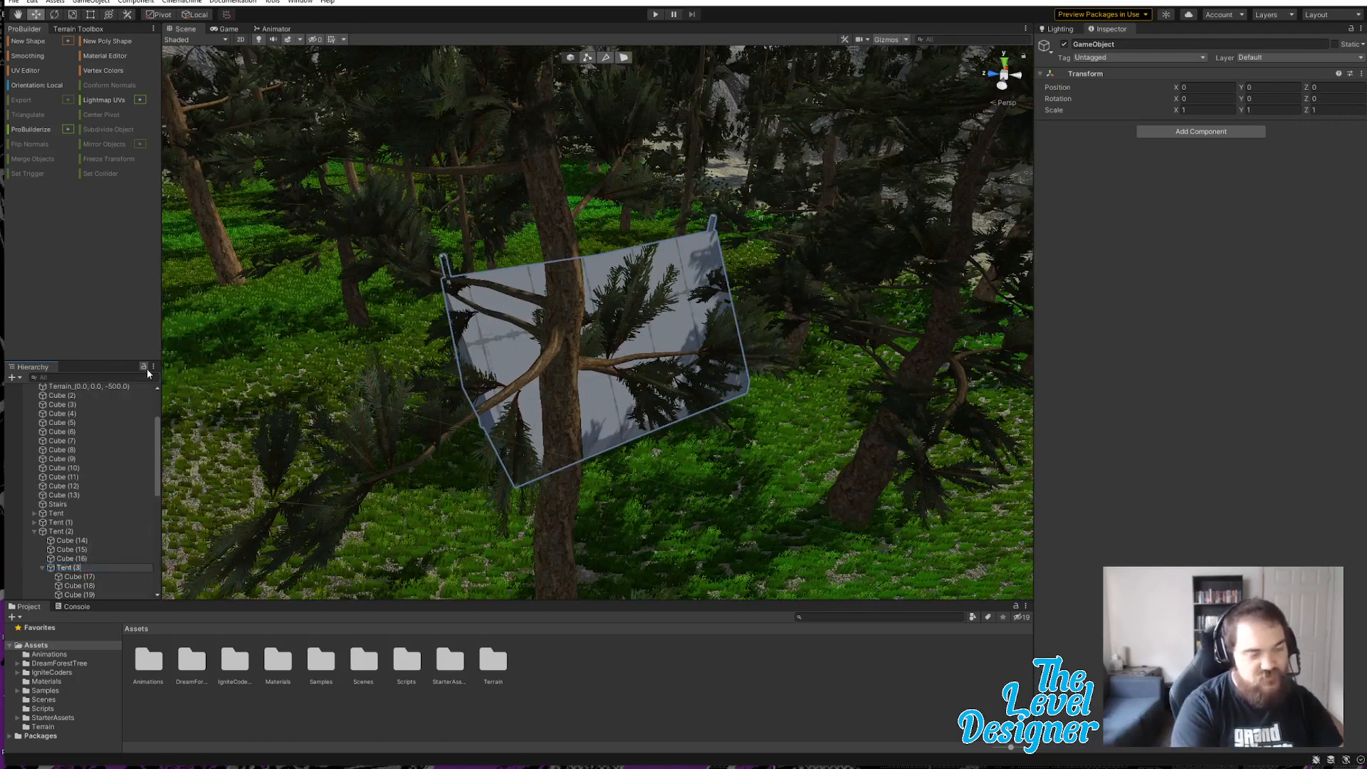
{"action": "left_click", "coordinate": [109, 559]}
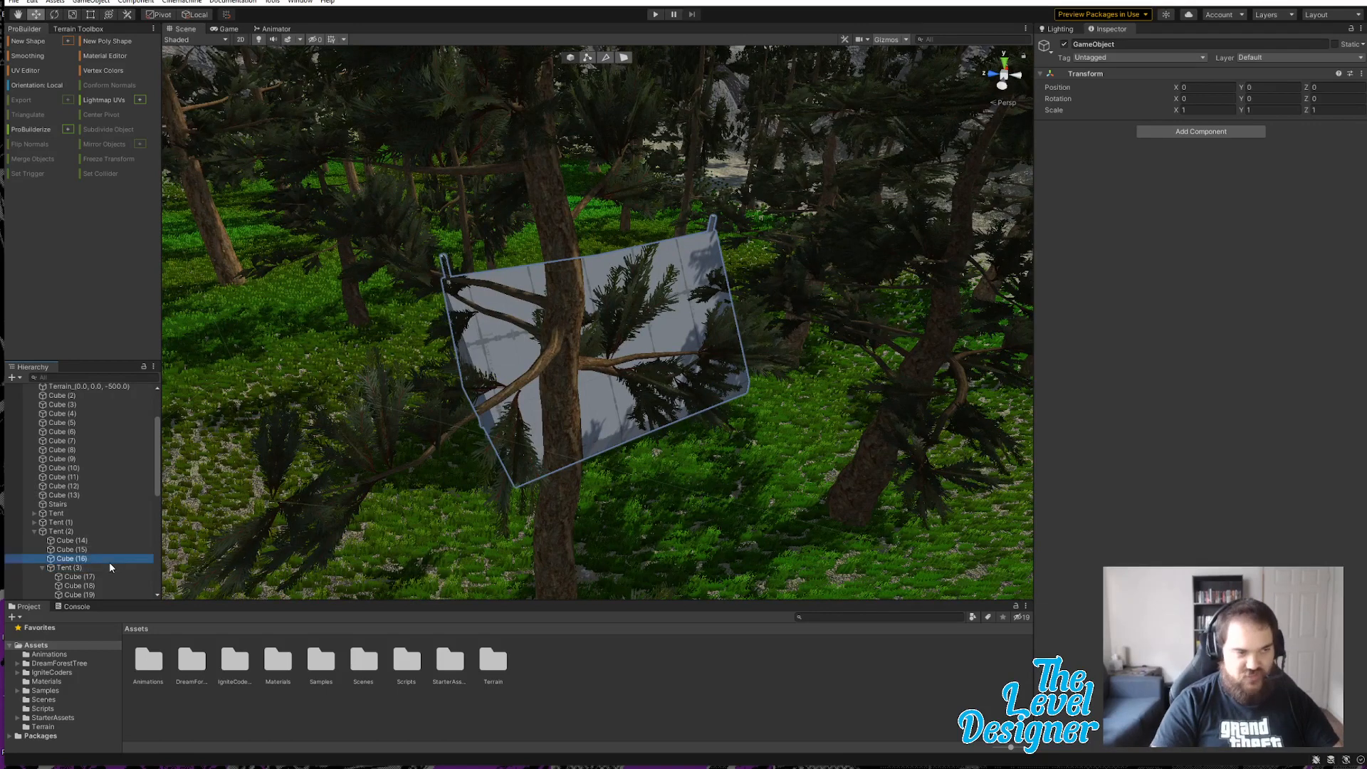
{"action": "left_click", "coordinate": [110, 567]}
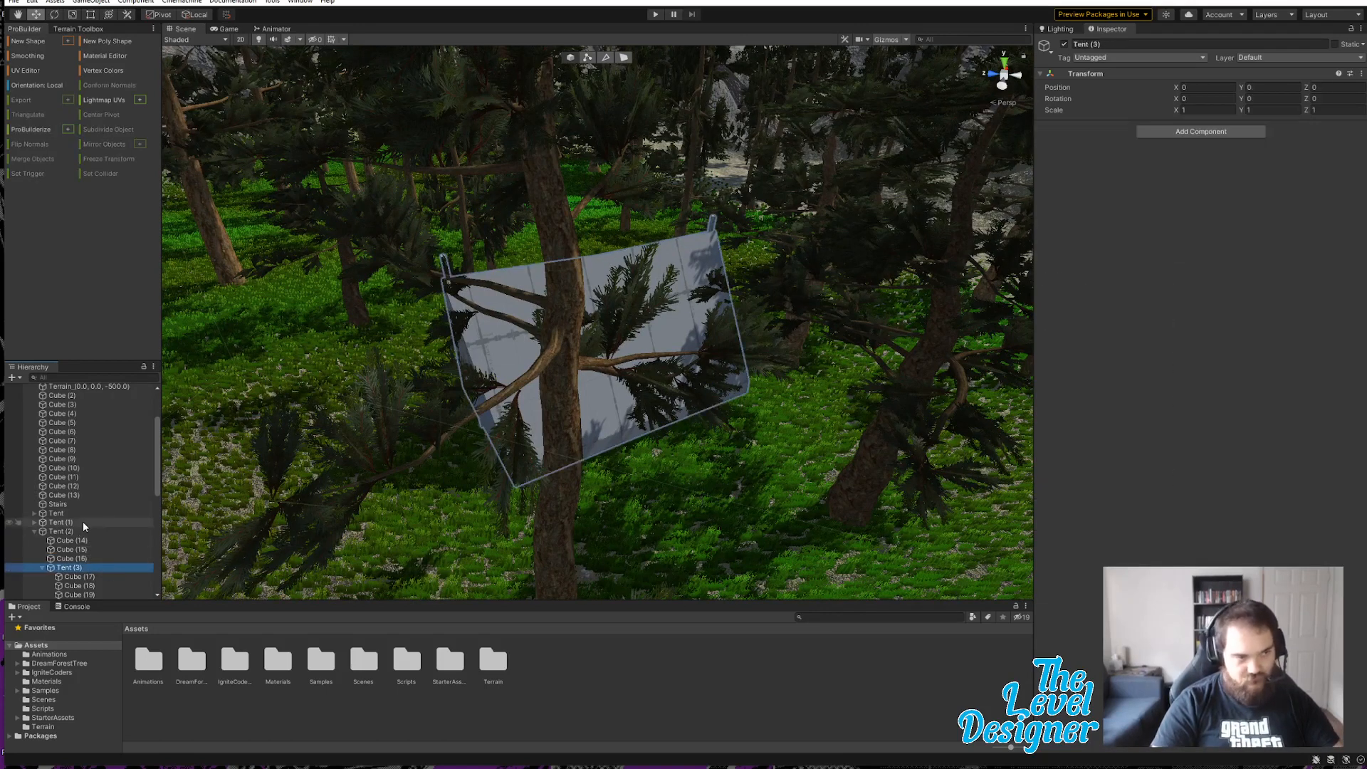
{"action": "left_click_drag", "start_coordinate": [82, 568], "coordinate": [87, 531]}
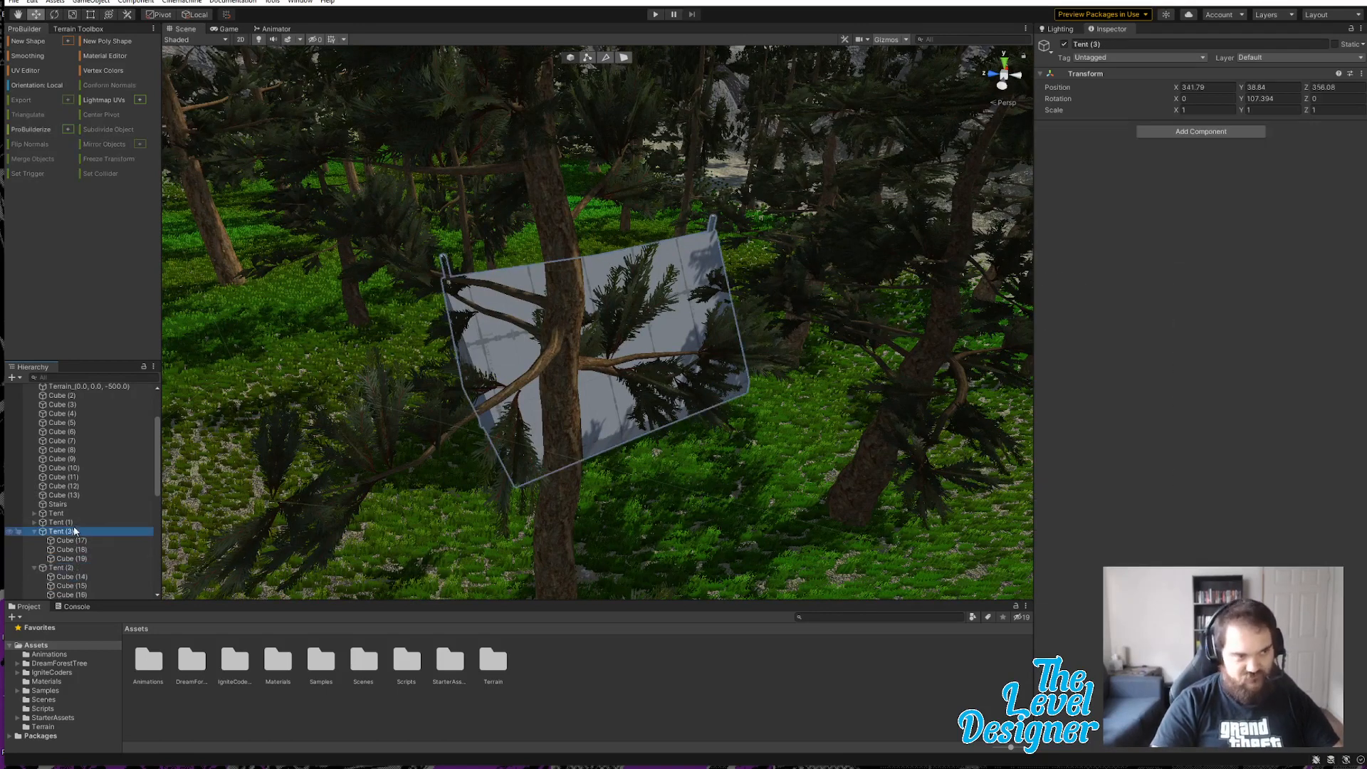
Step: Examine where the pivot of Tent (3) sits compared with its pieces in the pine forest
{"action": "middle_click_drag", "start_coordinate": [541, 488], "coordinate": [648, 433]}
{"action": "right_click_drag", "start_coordinate": [612, 433], "coordinate": [451, 434]}
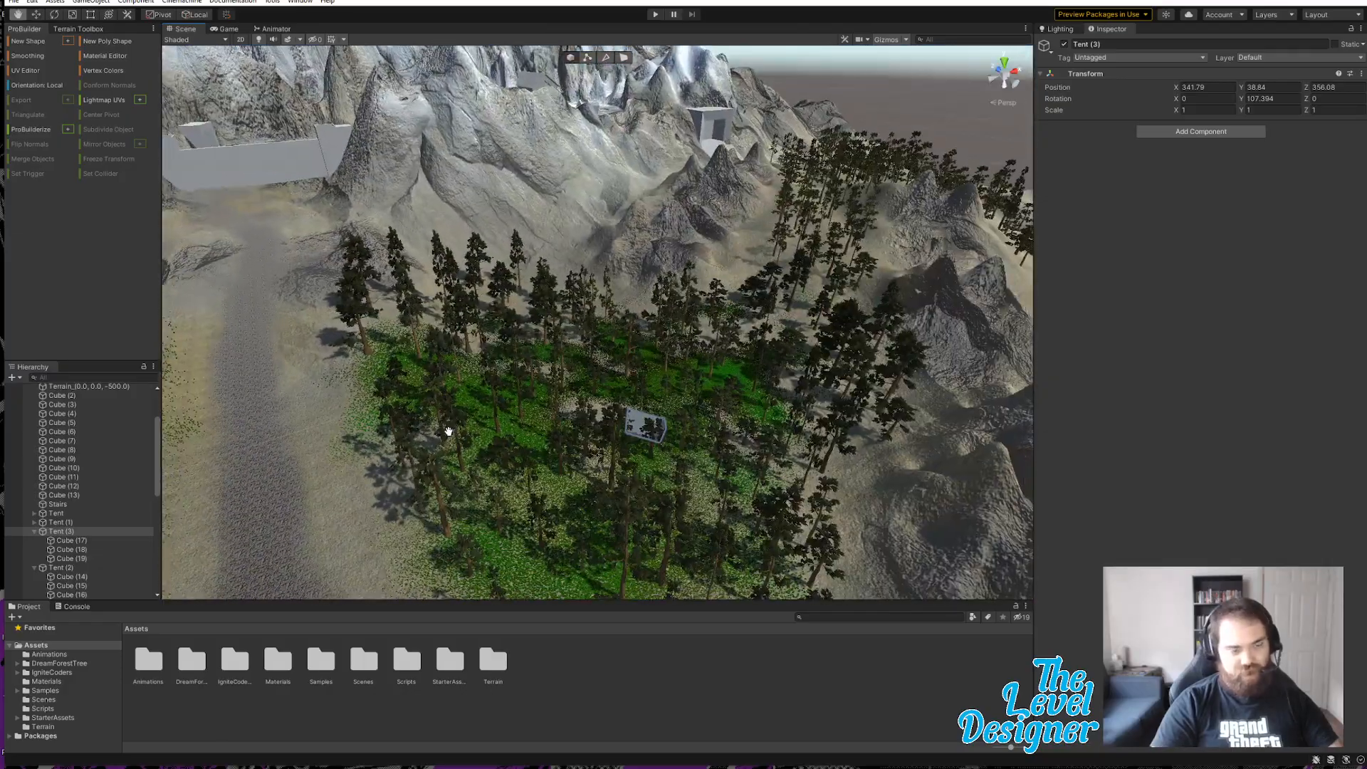
{"action": "right_click_drag", "start_coordinate": [645, 348], "coordinate": [754, 517]}
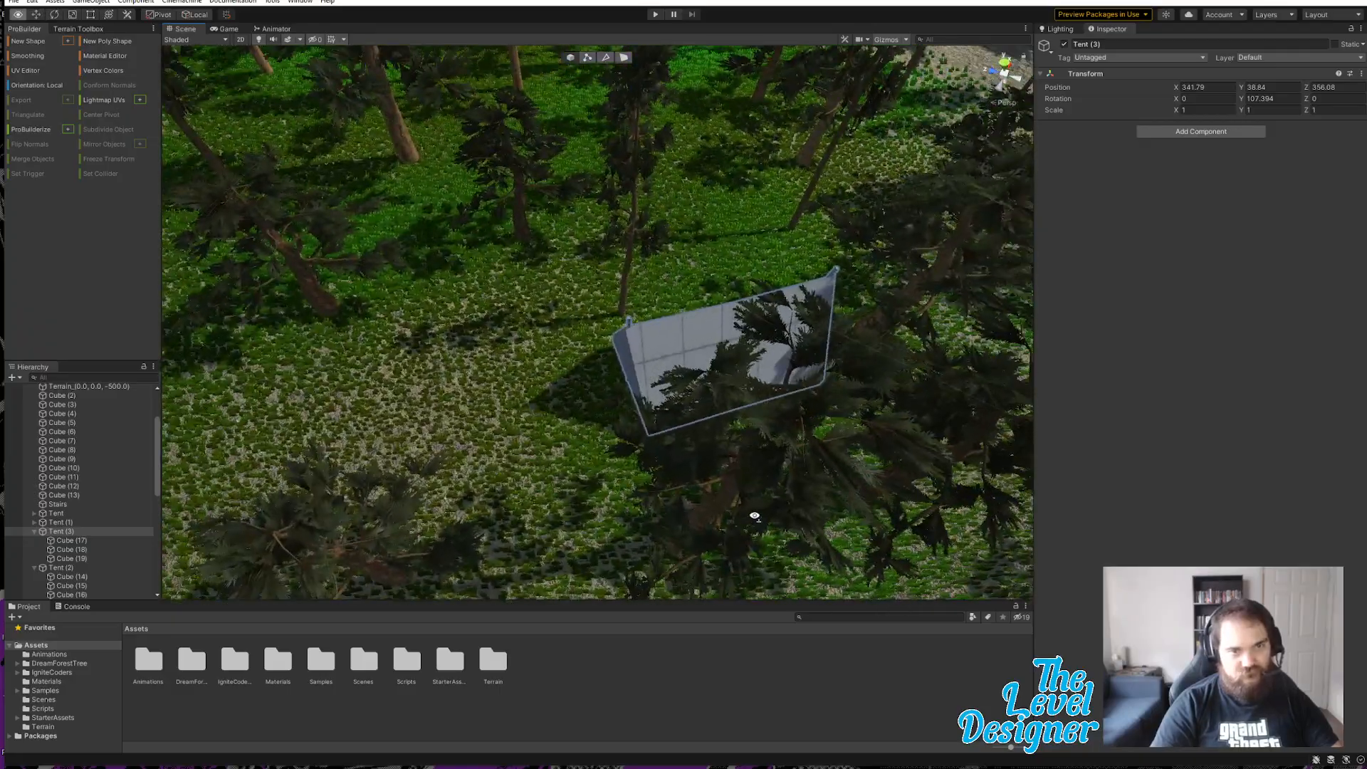
{"action": "key", "text": "w"}
{"action": "left_click_drag", "start_coordinate": [572, 384], "coordinate": [704, 378], "text": "alt"}
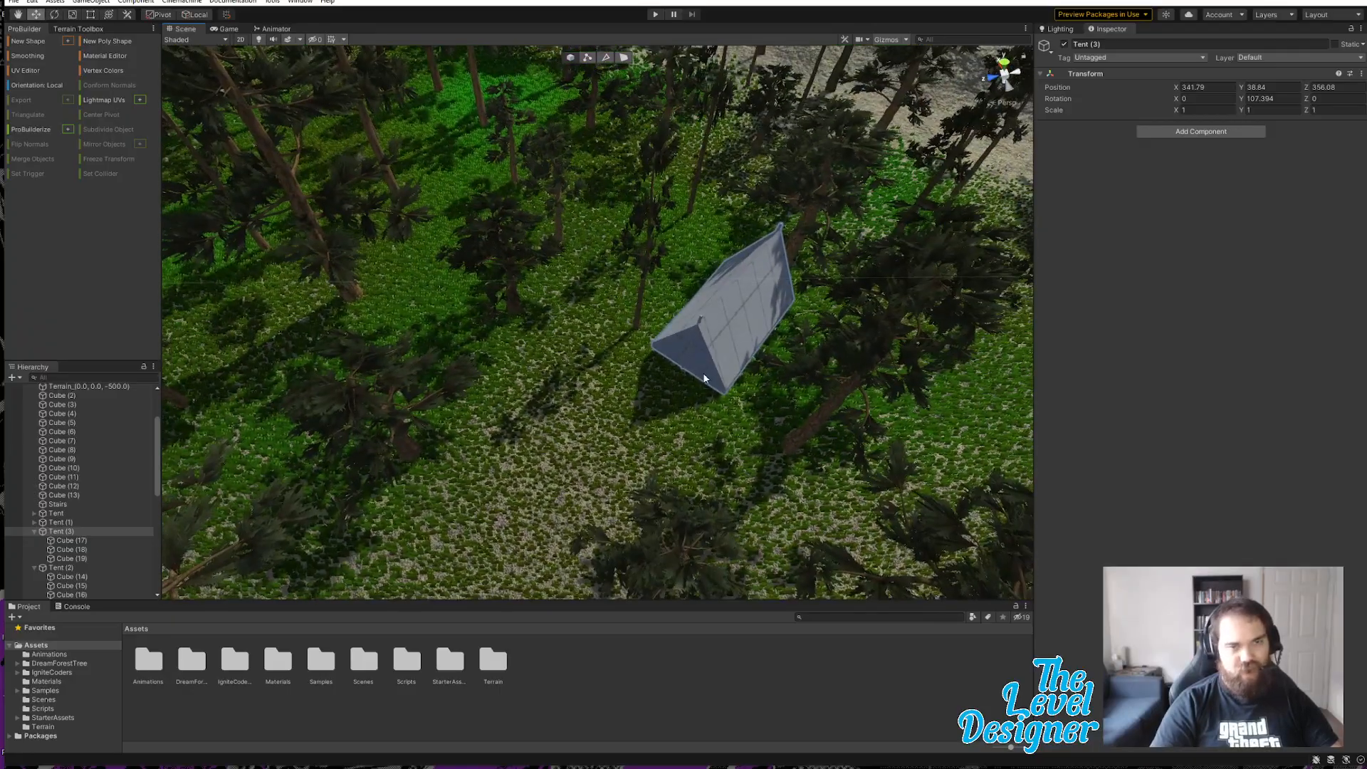
{"action": "key", "text": "e"}
{"action": "key", "text": "r"}
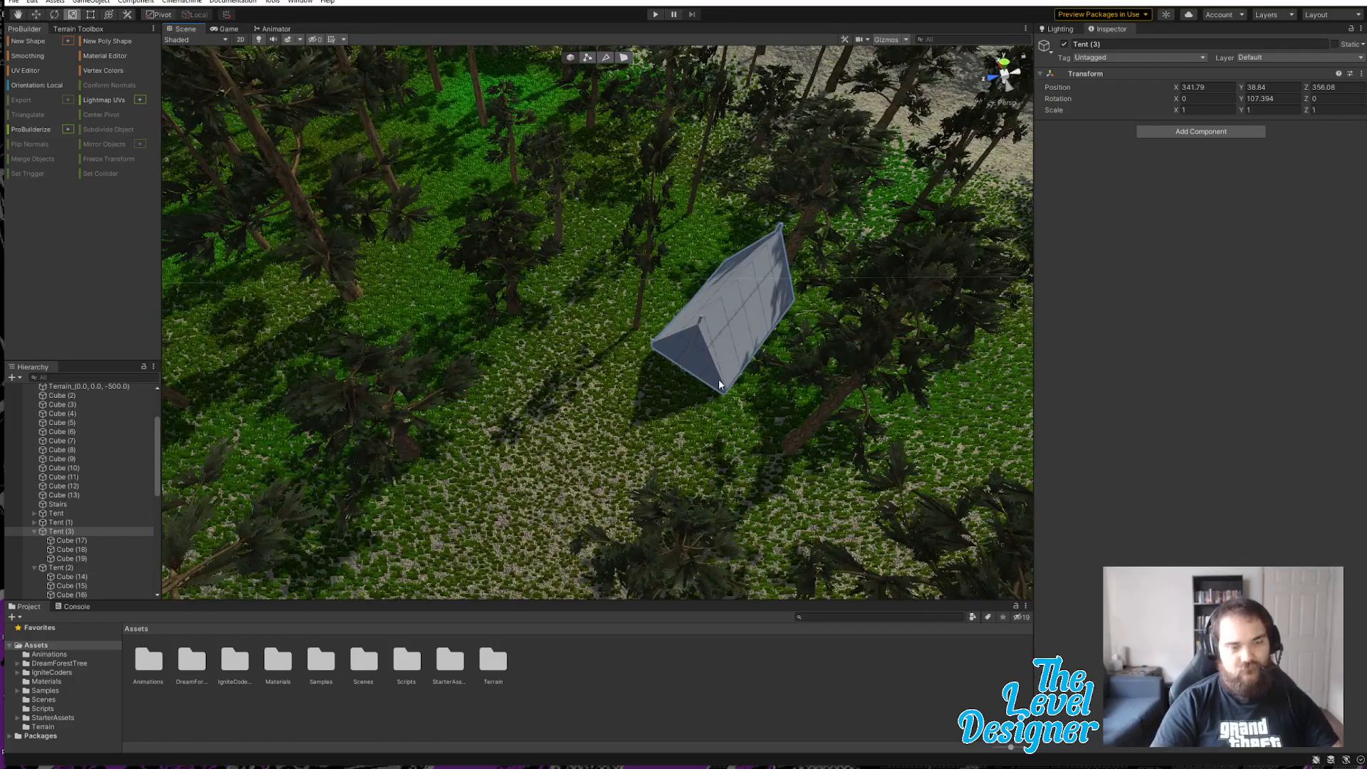
{"action": "key", "text": "f"}
{"action": "scroll", "coordinate": [657, 368], "scroll_direction": "down", "scroll_amount": 8}
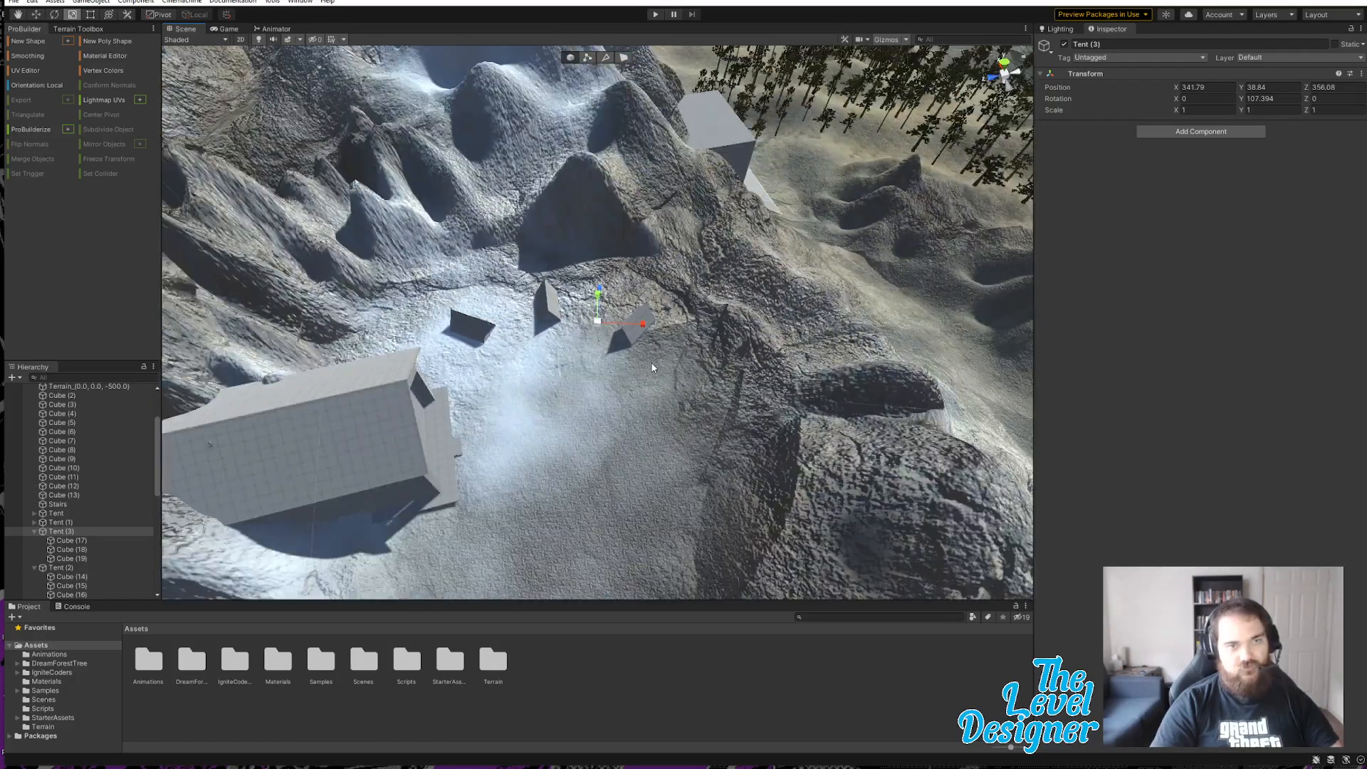
Step: Move the Tent (3) group by its pivot in the mountain village and rotate it to 88.02° around Y
{"action": "right_click_drag", "start_coordinate": [652, 371], "coordinate": [708, 329]}
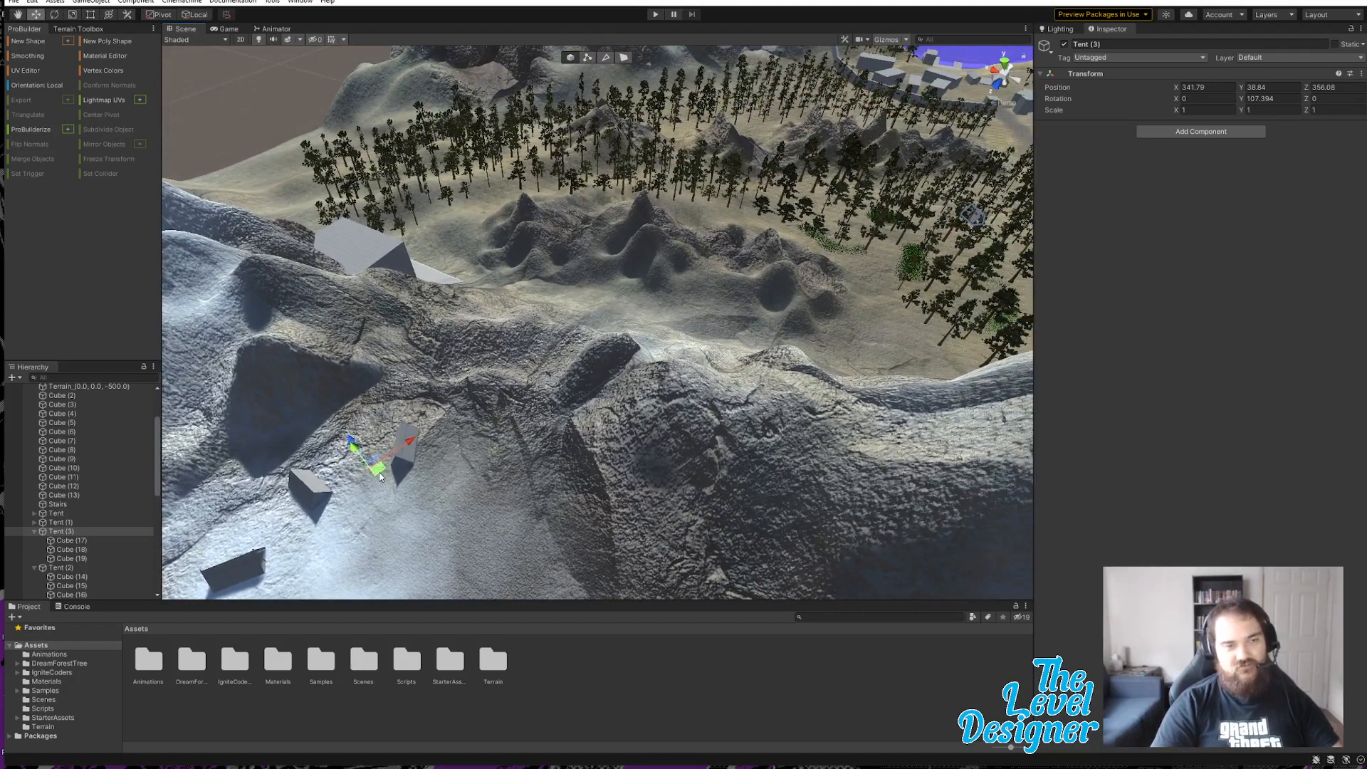
{"action": "left_click_drag", "start_coordinate": [380, 477], "coordinate": [367, 547]}
{"action": "key", "text": "e"}
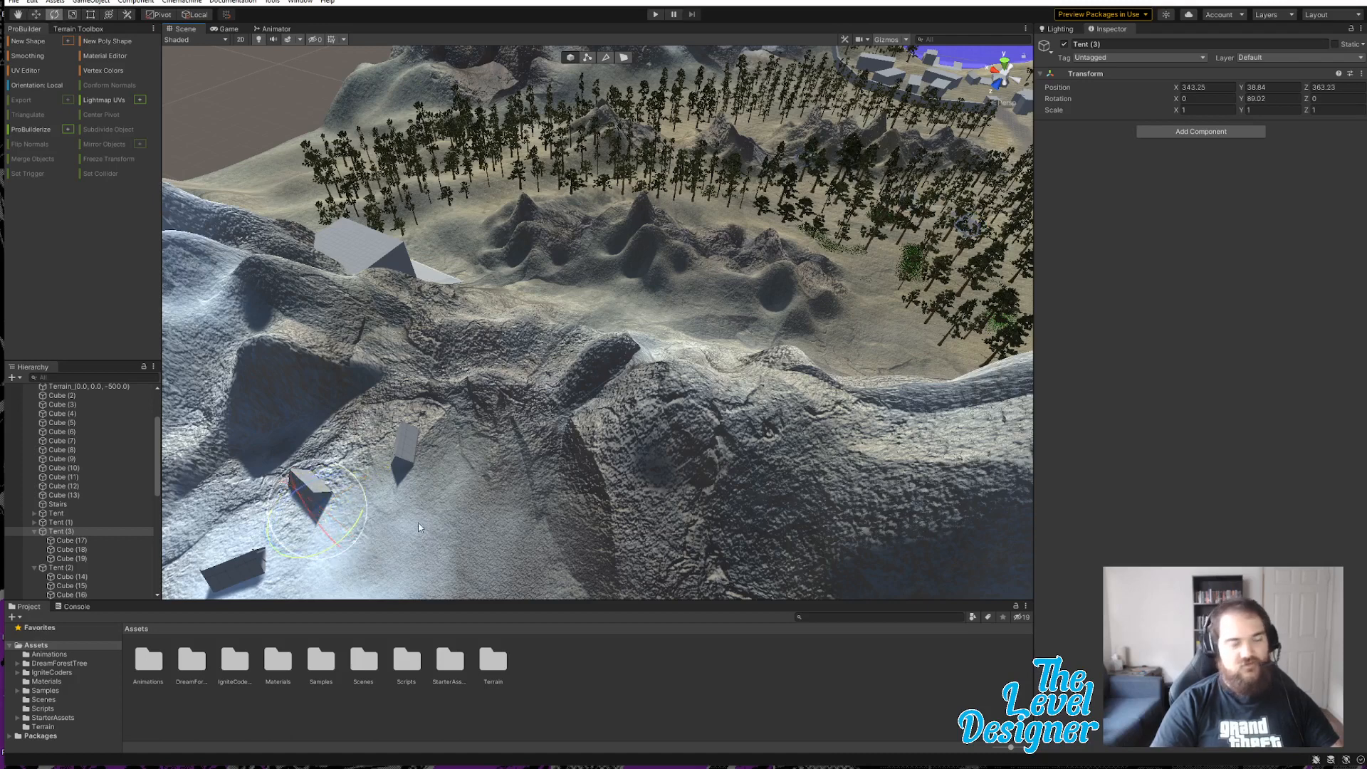
Step: Undo the rotation, move, reparenting, renaming and grouping of Tent (3), back to its three separate cubes
{"action": "key", "text": "ctrl+z"}
{"action": "key", "text": "ctrl+z"}
{"action": "key", "text": "ctrl+z"}
{"action": "key", "text": "ctrl+z"}
{"action": "key", "text": "ctrl+z"}
{"action": "key", "text": "ctrl+z"}
{"action": "key", "text": "ctrl+z"}
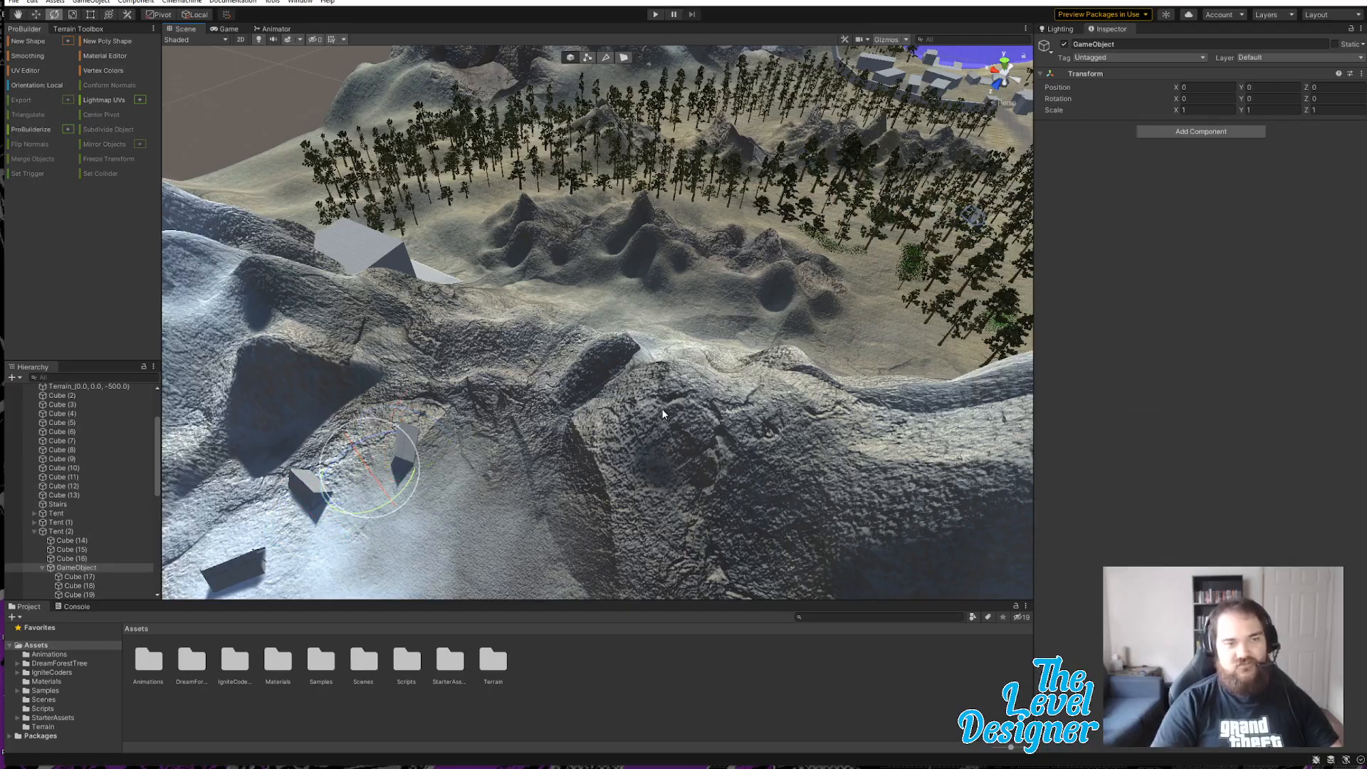
{"action": "key", "text": "ctrl+z"}
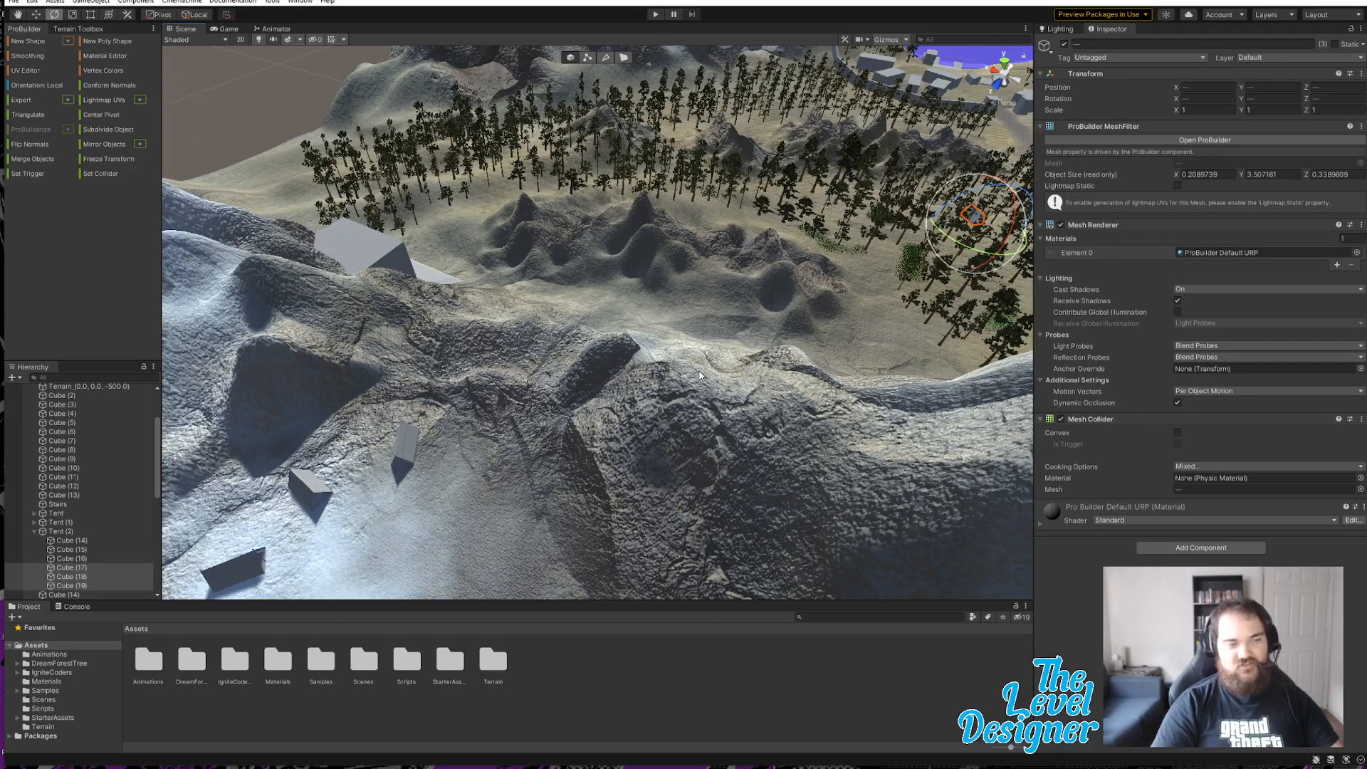
Step: Find the three selected tent pieces in the pine forest and shift them slightly over the grass
{"action": "key", "text": "f"}
{"action": "left_click_drag", "start_coordinate": [760, 397], "coordinate": [607, 392], "text": "alt"}
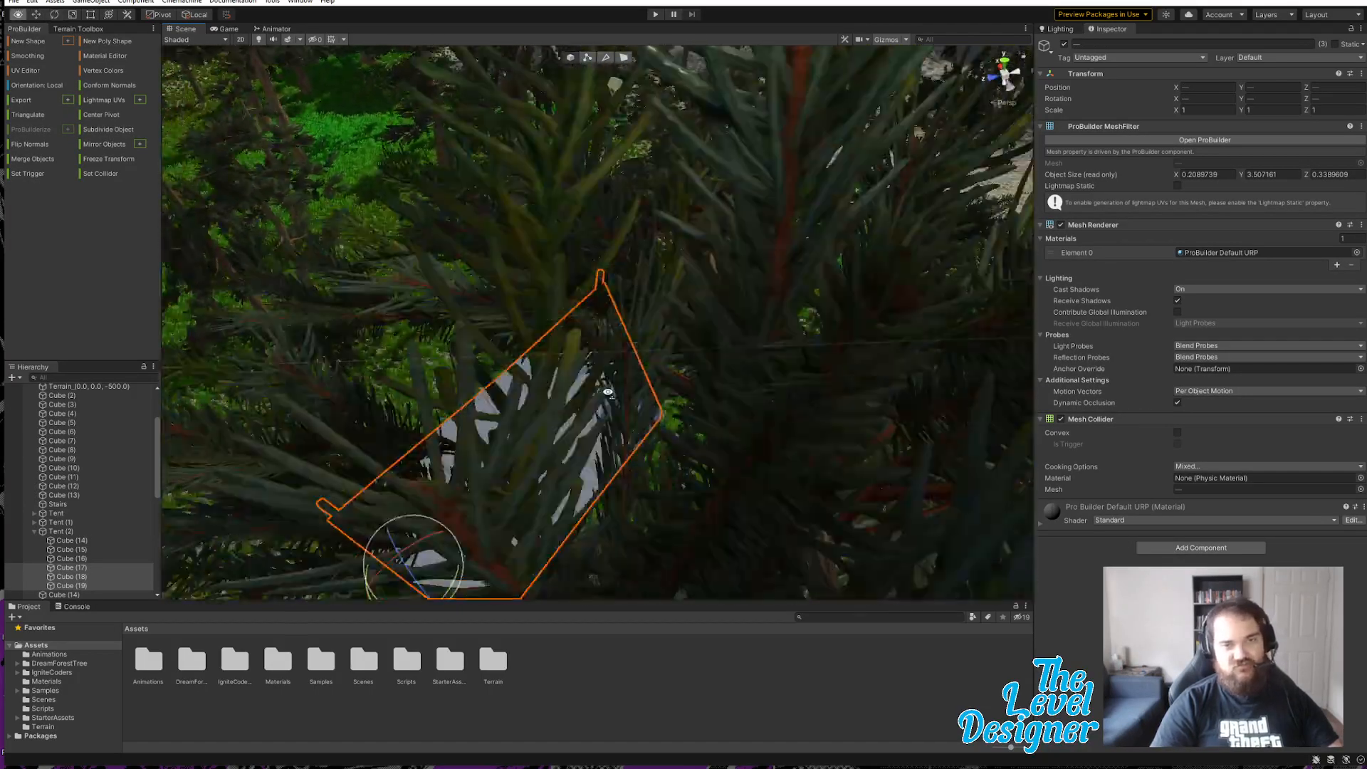
{"action": "scroll", "coordinate": [608, 391], "scroll_direction": "down", "scroll_amount": 6}
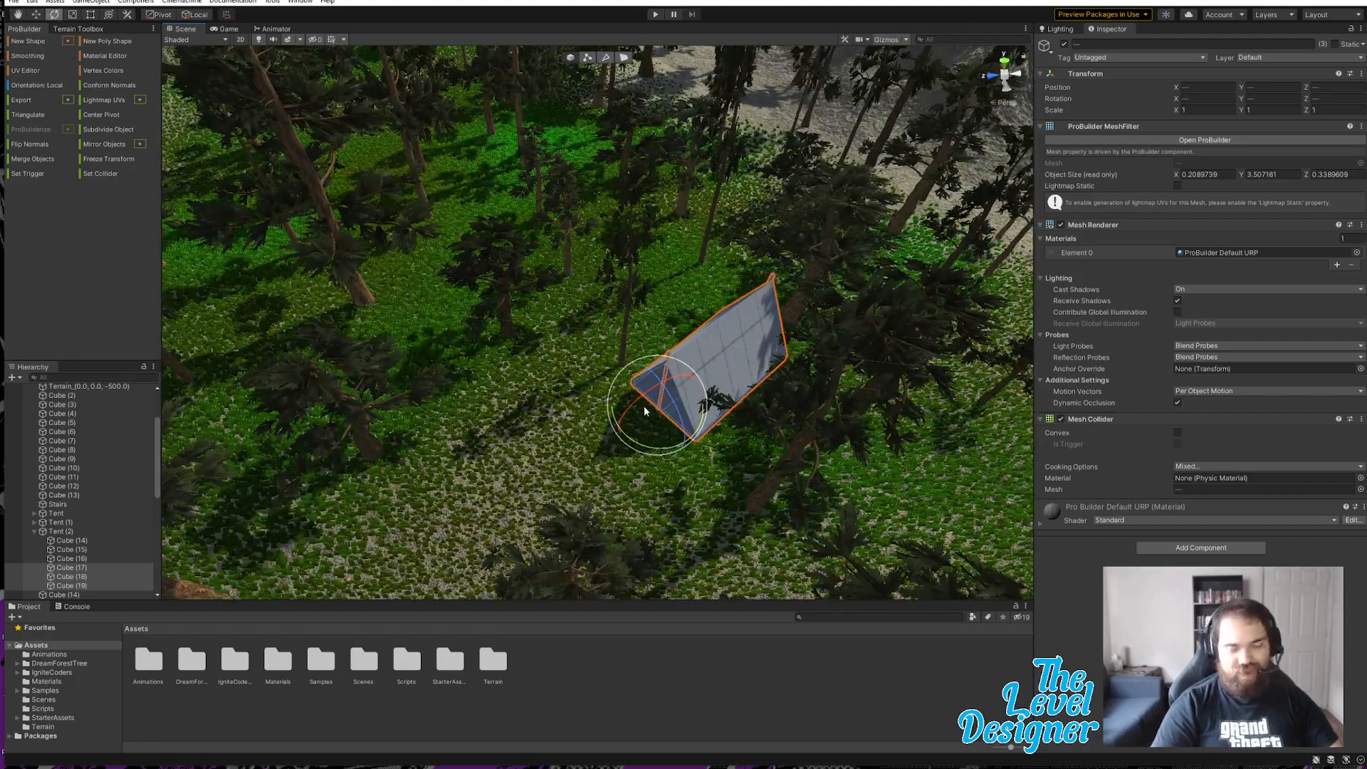
{"action": "key", "text": "w"}
{"action": "left_click_drag", "start_coordinate": [644, 418], "coordinate": [673, 406]}
Step: Place a copy of the tent's canvas piece across the clearing, turned to -79.331° around Y
{"action": "left_click", "coordinate": [711, 381]}
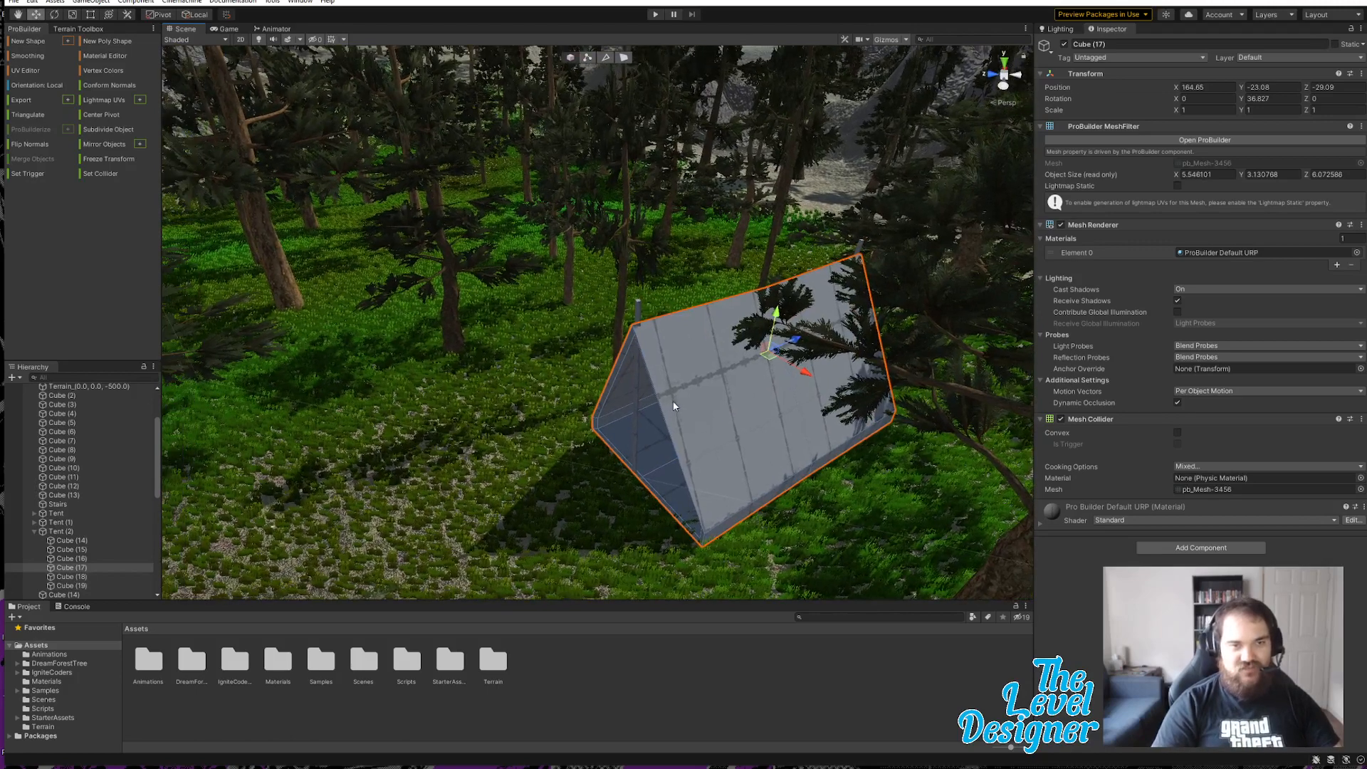
{"action": "key", "text": "e"}
{"action": "key", "text": "ctrl+d"}
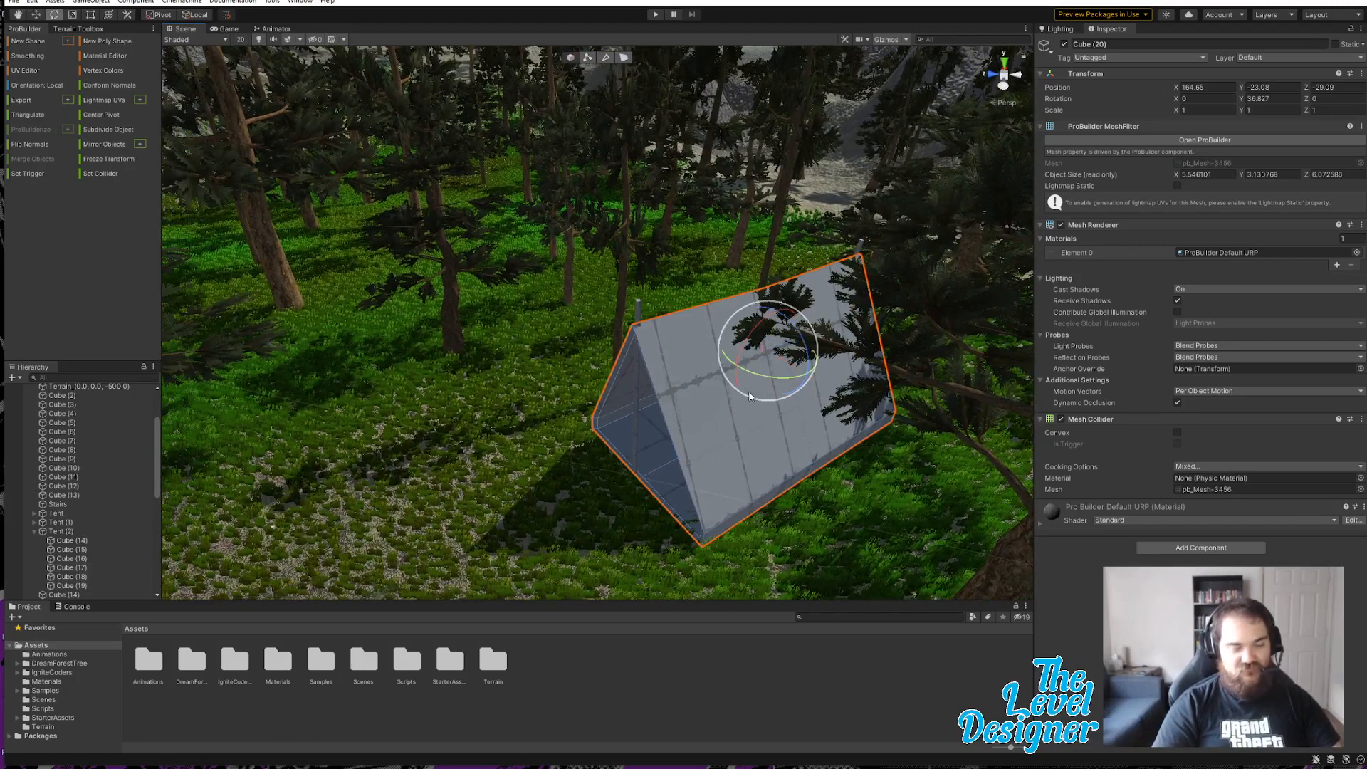
{"action": "left_click_drag", "start_coordinate": [757, 385], "coordinate": [859, 369]}
{"action": "key", "text": "w"}
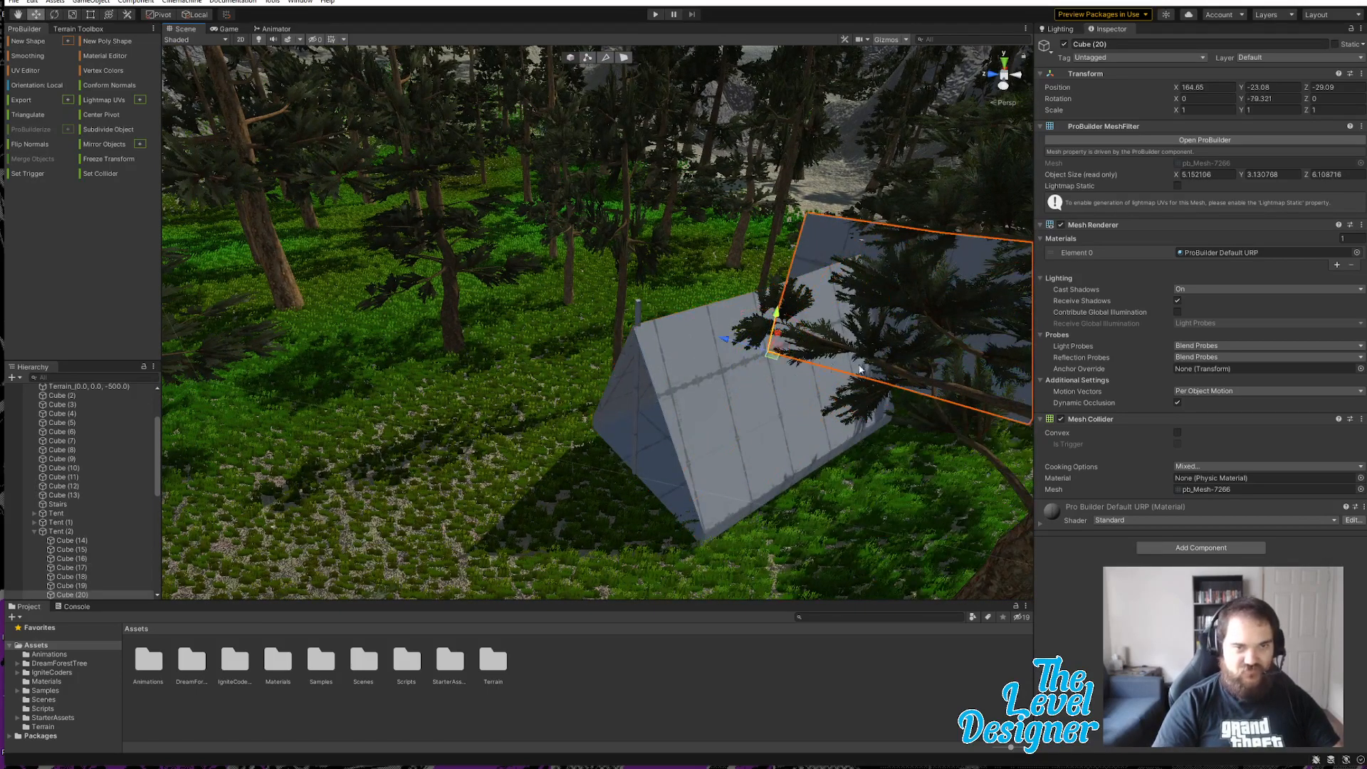
{"action": "left_click_drag", "start_coordinate": [778, 360], "coordinate": [171, 456]}
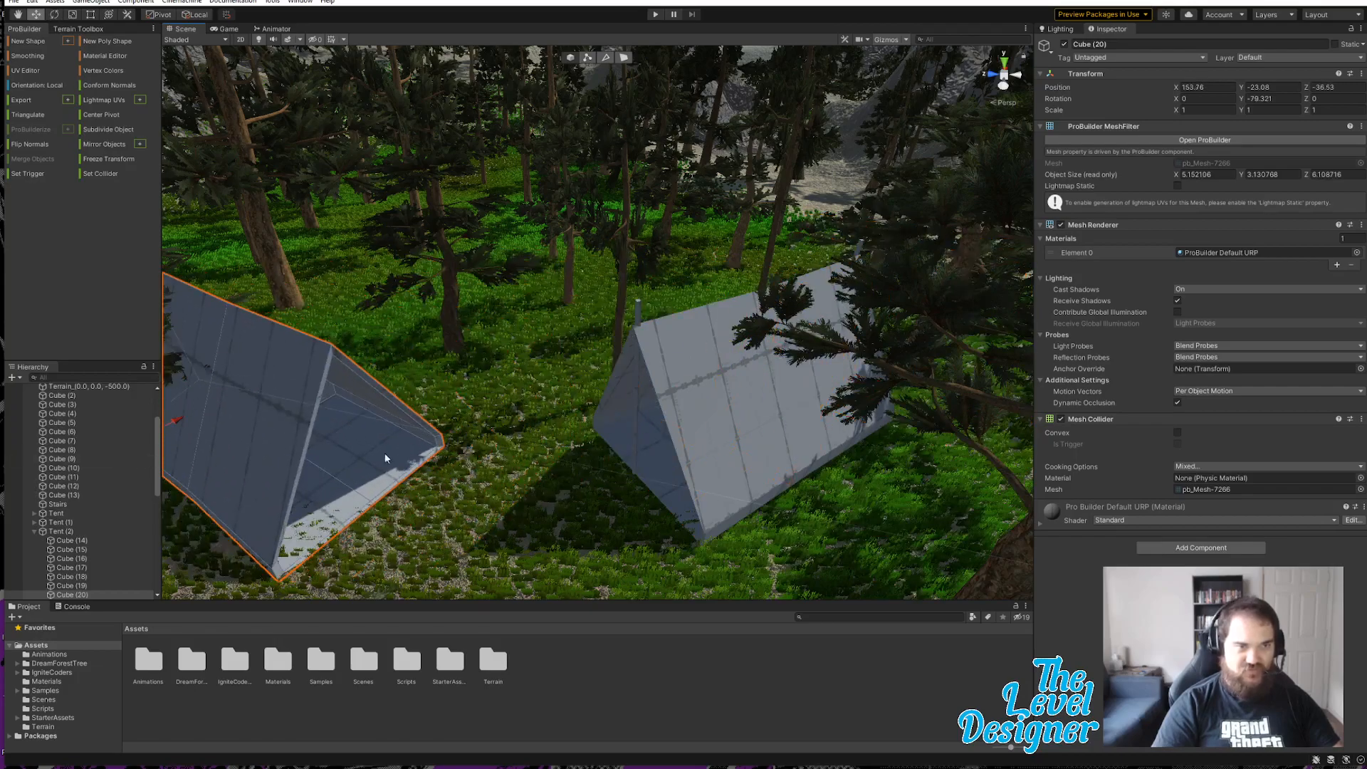
Step: Shift the copied canvas farther from the original tent, to X 152.42 and Z -35.96
{"action": "left_click_drag", "start_coordinate": [385, 453], "coordinate": [556, 470], "text": "alt"}
{"action": "key", "text": "a"}
{"action": "right_click_drag", "start_coordinate": [555, 470], "coordinate": [551, 457]}
{"action": "scroll", "coordinate": [551, 457], "scroll_direction": "up", "scroll_amount": 3}
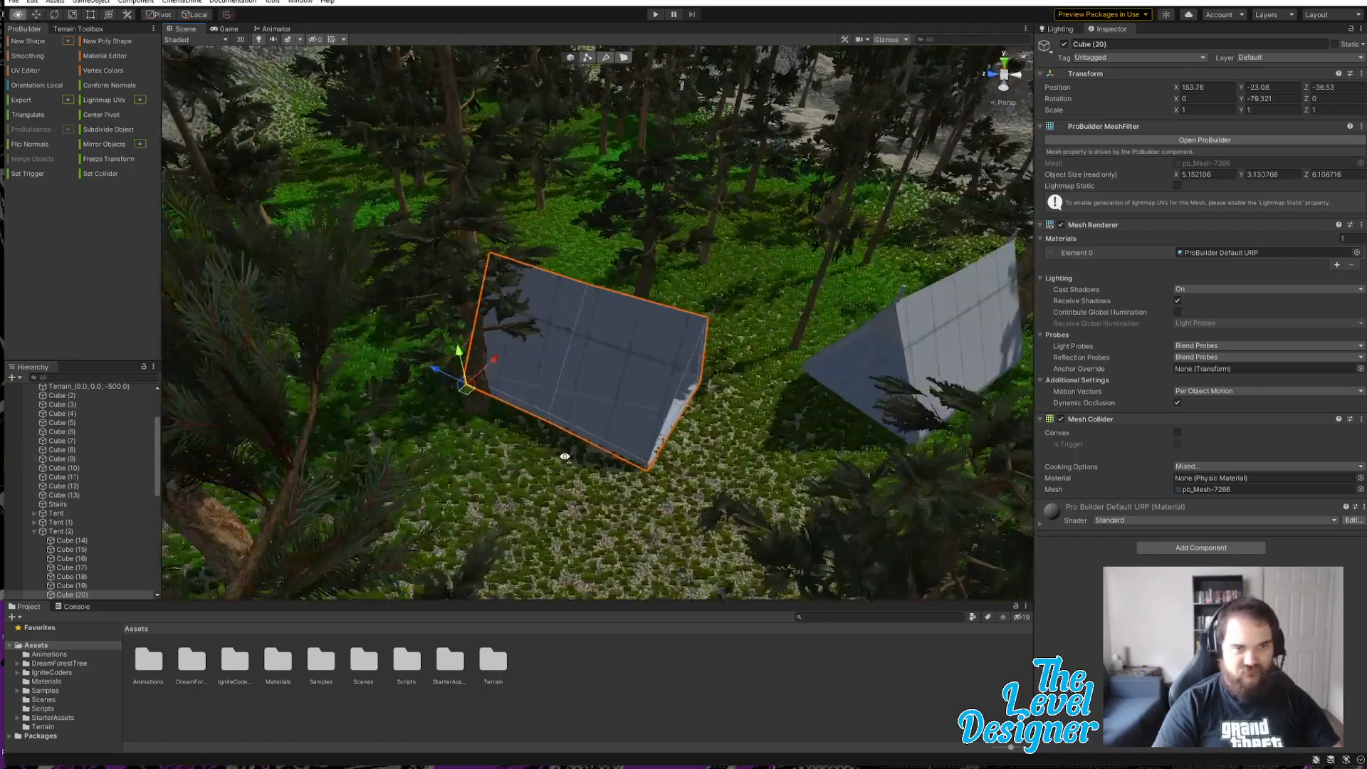
{"action": "left_click_drag", "start_coordinate": [450, 401], "coordinate": [420, 370]}
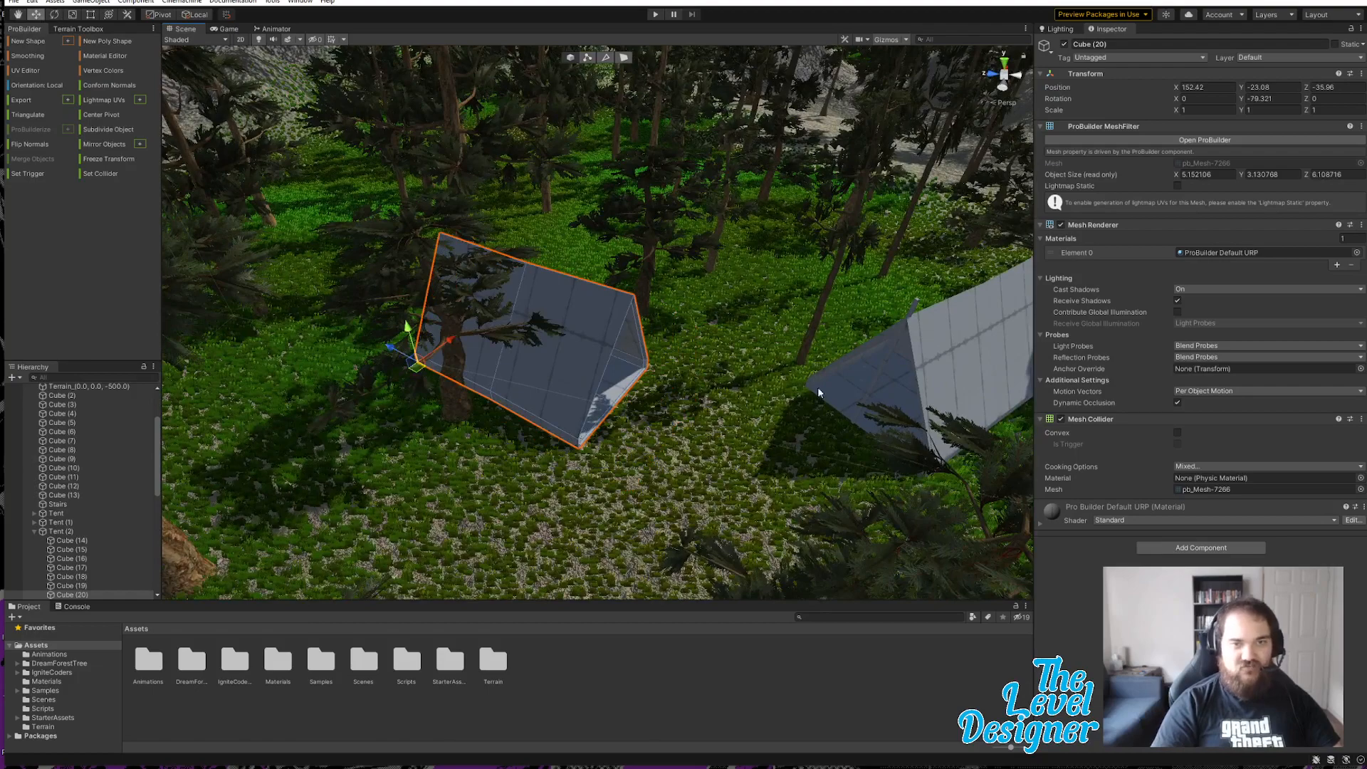
Step: Select the original forest tent's canvas and both poles together and reposition them on the grass
{"action": "left_click", "coordinate": [880, 370]}
{"action": "left_click", "coordinate": [934, 354], "text": "shift"}
{"action": "key", "text": "d"}
{"action": "right_click_drag", "start_coordinate": [935, 354], "coordinate": [728, 427]}
{"action": "left_click", "coordinate": [818, 314], "text": "shift"}
{"action": "key", "text": "d"}
{"action": "left_click_drag", "start_coordinate": [669, 464], "coordinate": [755, 444]}
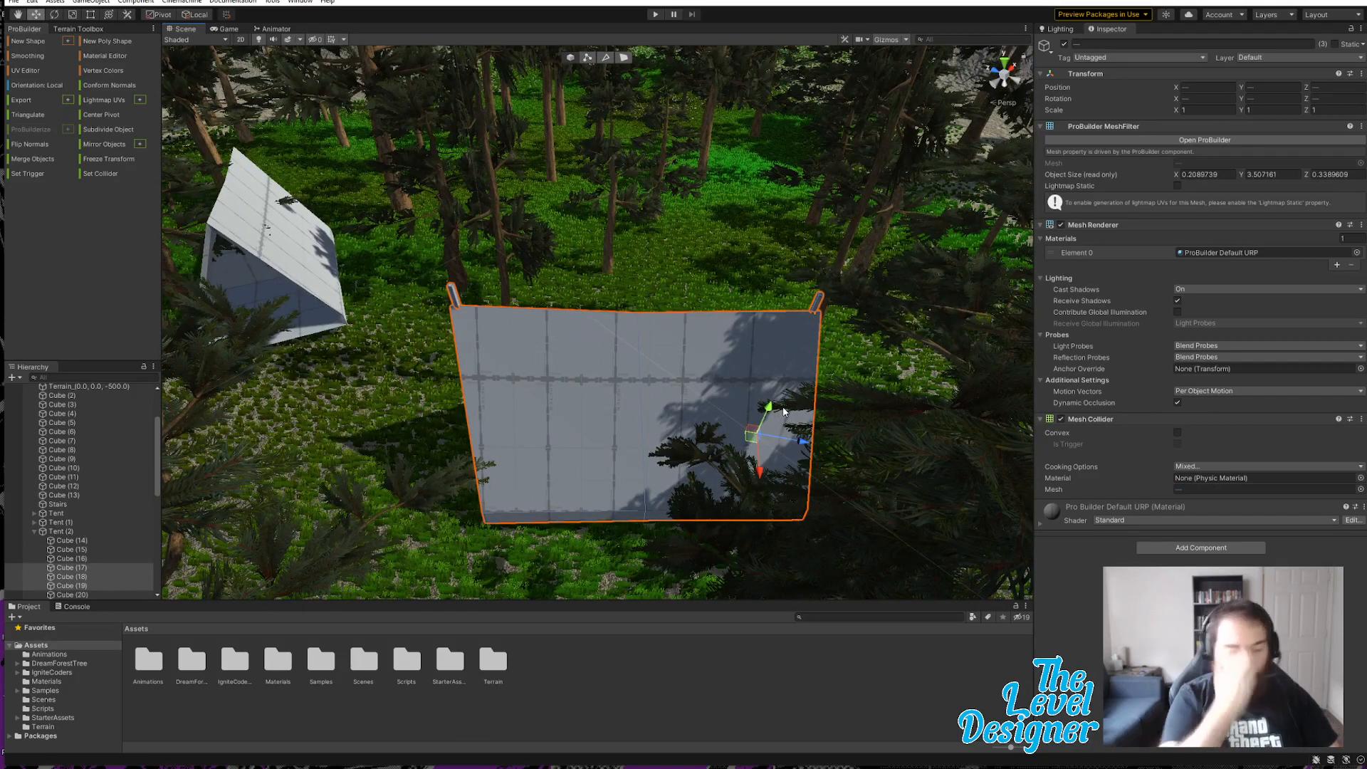
Step: Build a flat 12-sided ProBuilder cylinder with radius 0.79 and height 0.12 on the grass near the tents
{"action": "right_click_drag", "start_coordinate": [768, 381], "coordinate": [702, 249]}
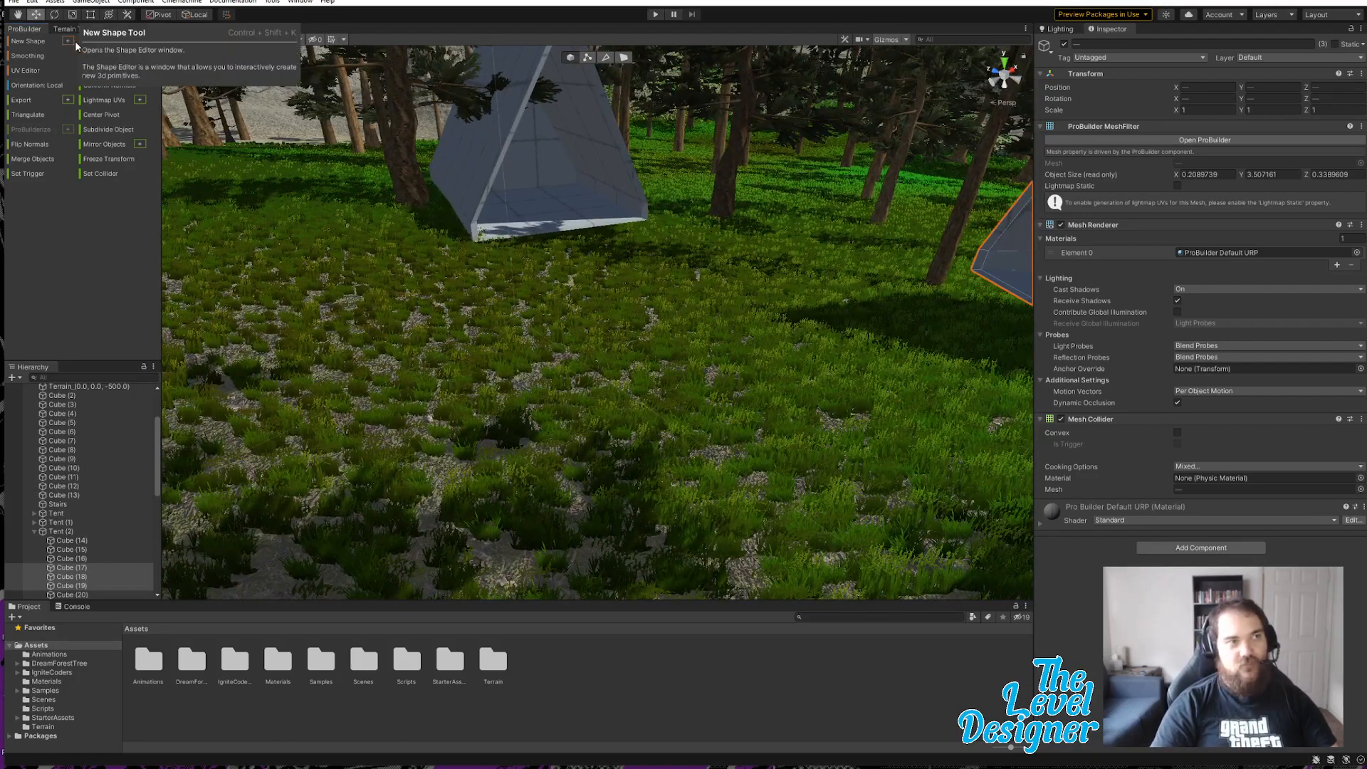
{"action": "left_click", "coordinate": [68, 42]}
{"action": "left_click", "coordinate": [900, 278]}
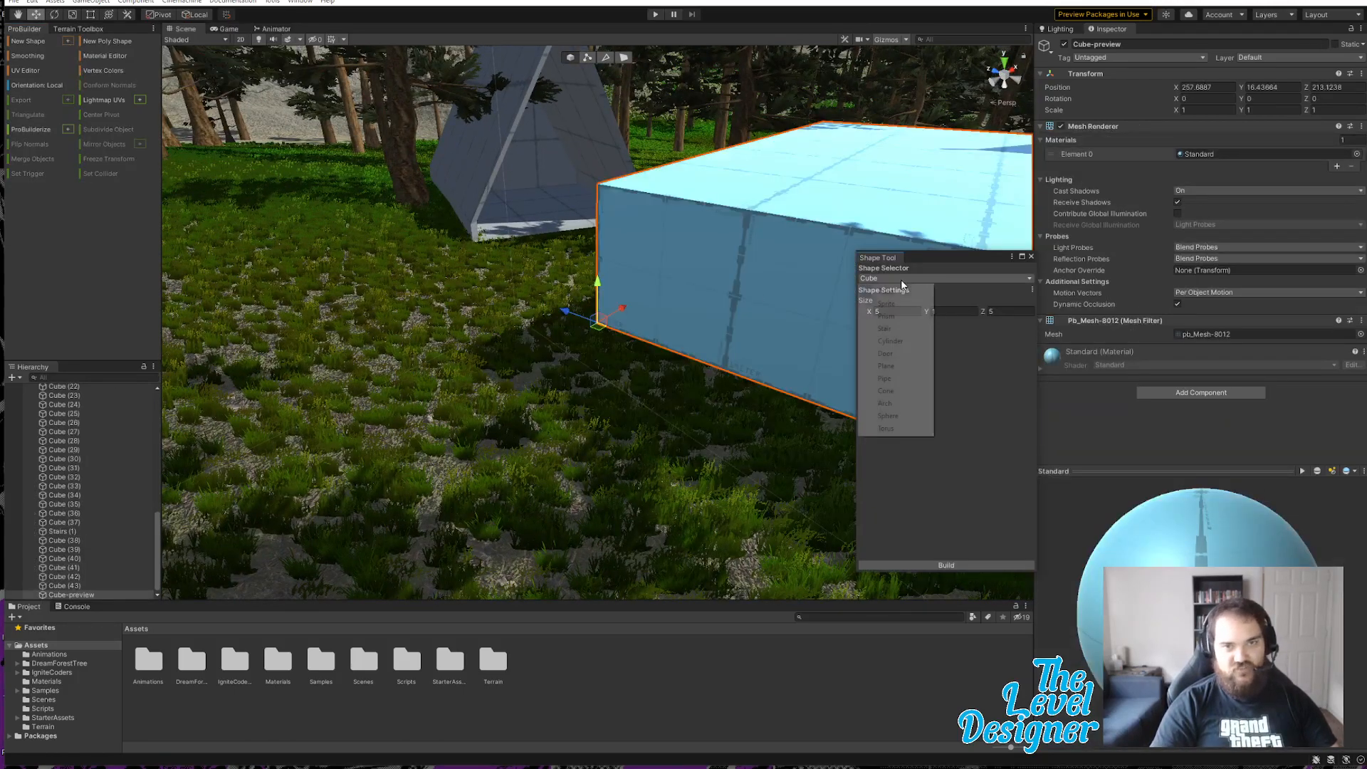
{"action": "left_click", "coordinate": [909, 344]}
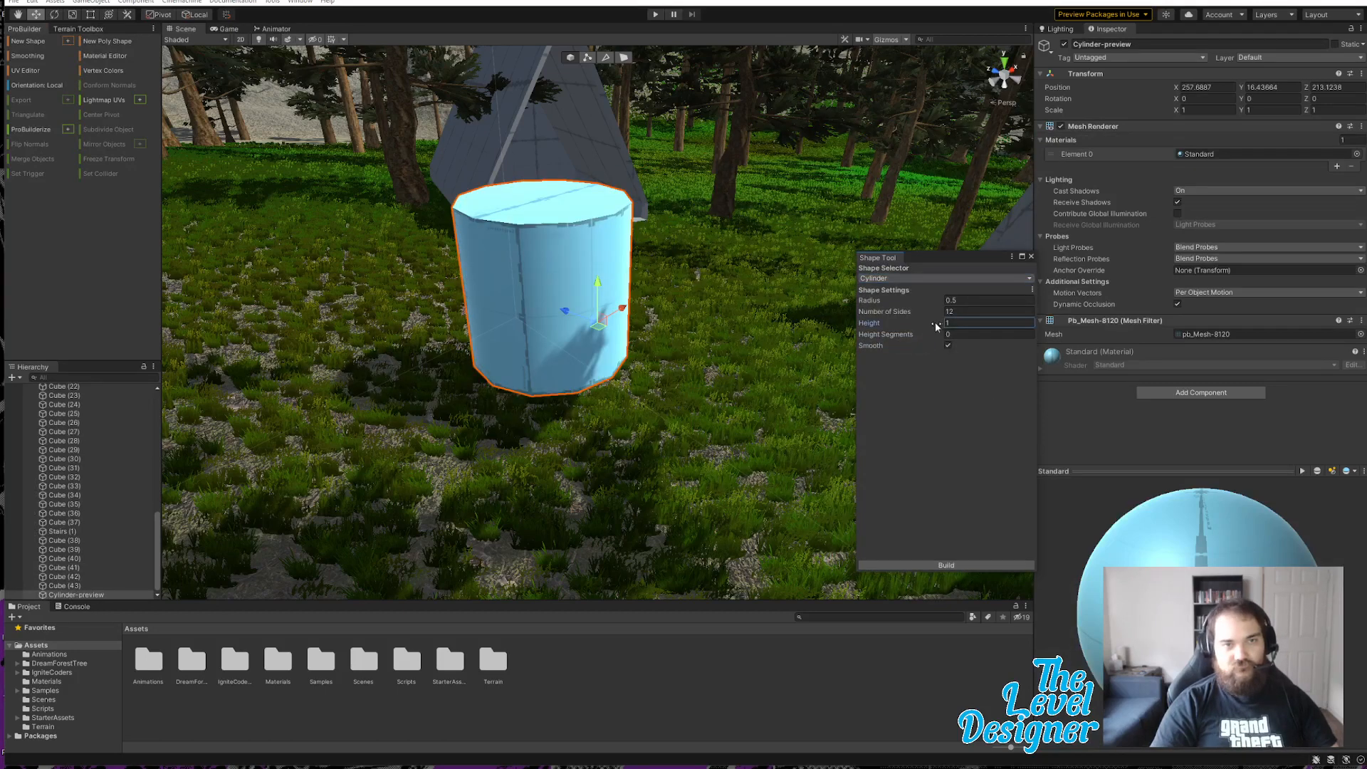
{"action": "left_click_drag", "start_coordinate": [935, 322], "coordinate": [918, 322]}
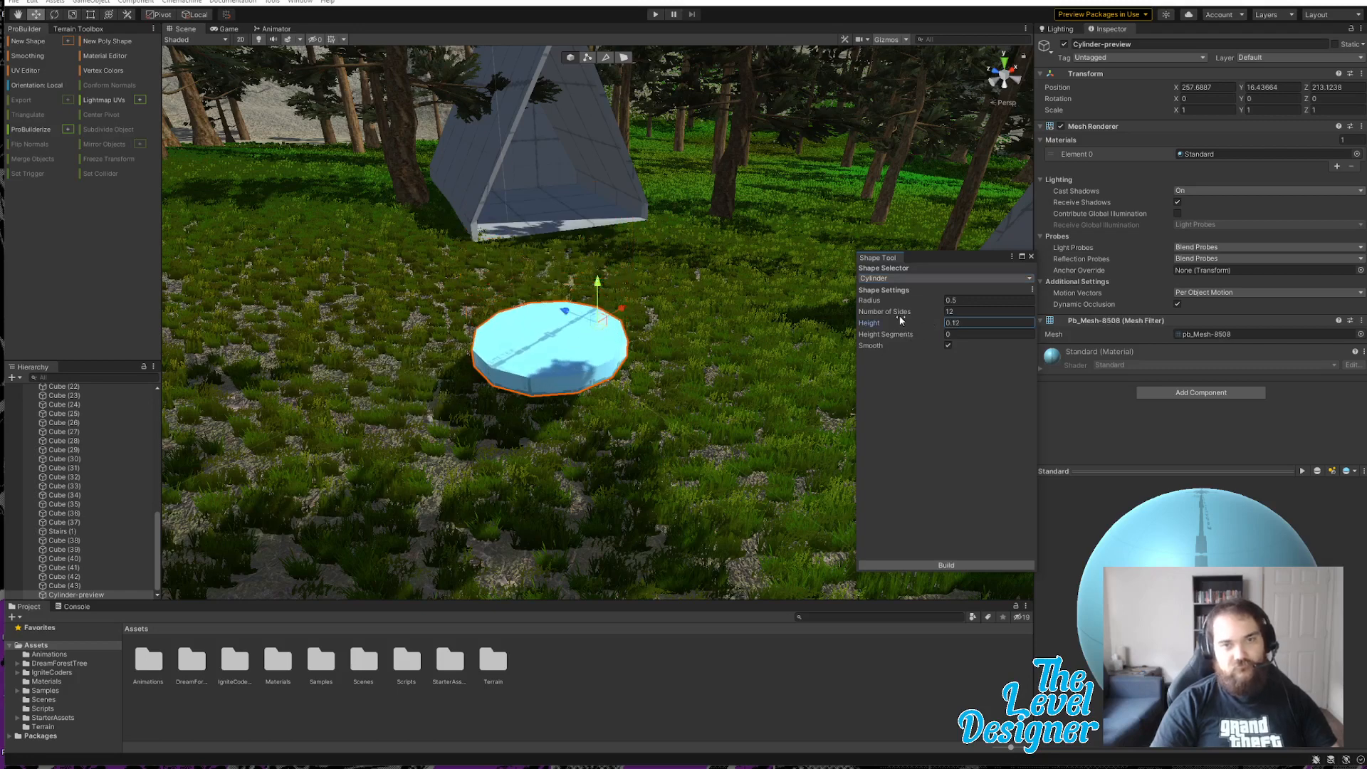
{"action": "mouse_move", "coordinate": [908, 302]}
{"action": "left_mouse_down"}
{"action": "mouse_move", "coordinate": [892, 302]}
{"action": "mouse_move", "coordinate": [908, 307]}
{"action": "left_mouse_up"}
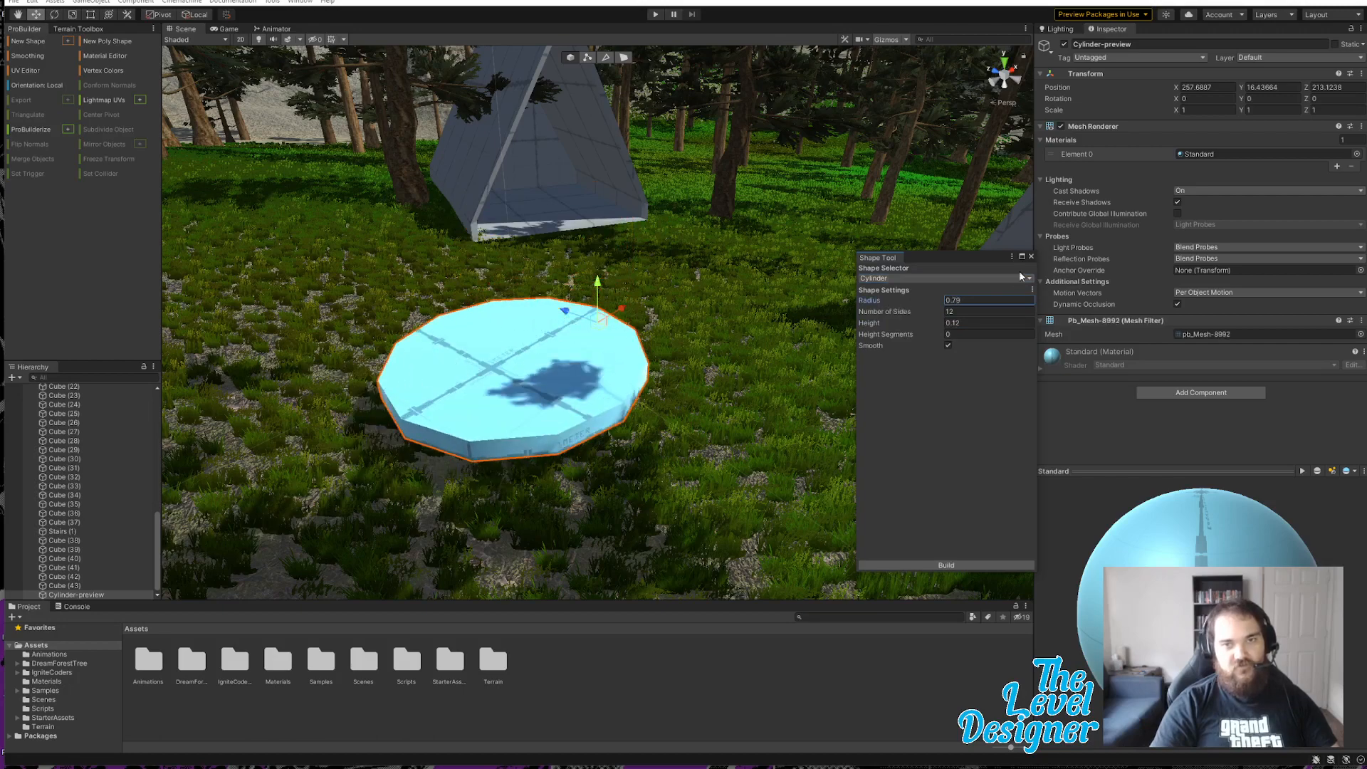
{"action": "left_click", "coordinate": [1032, 256]}
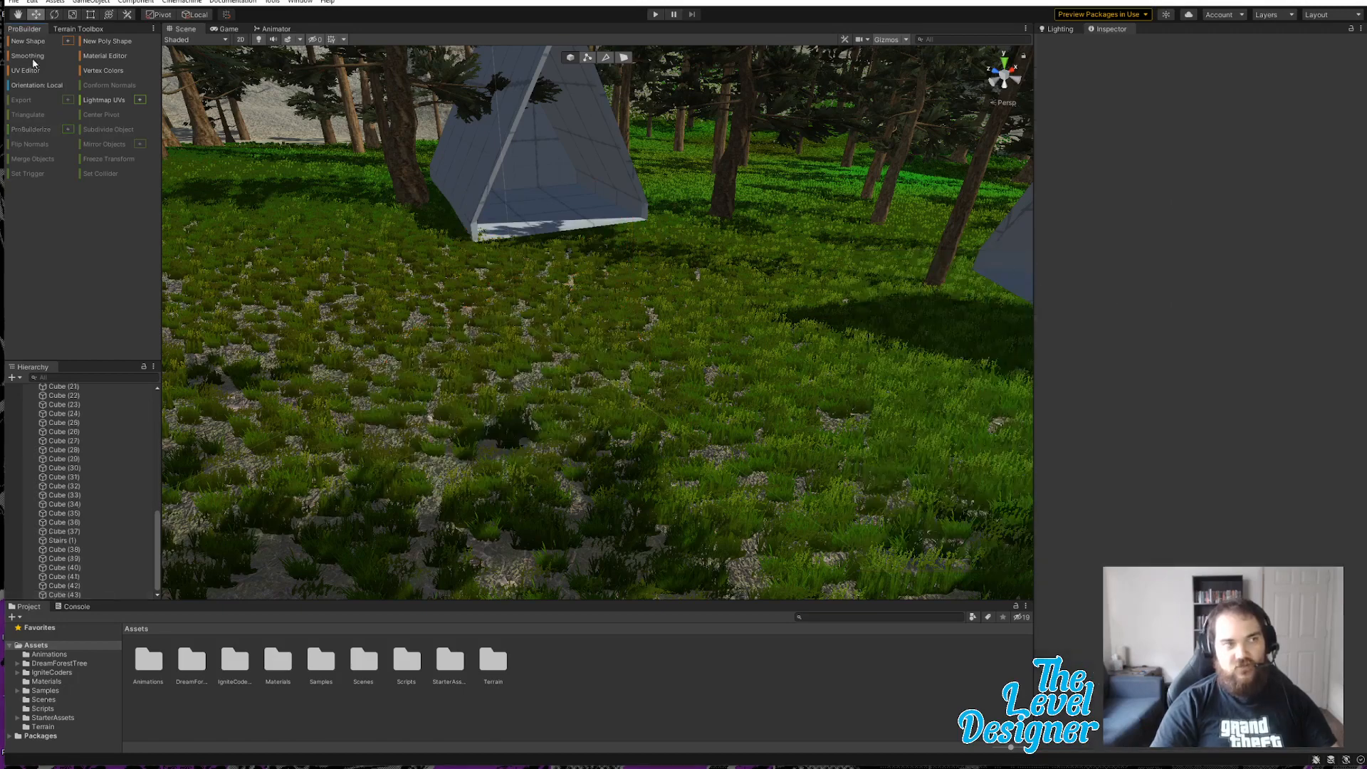
{"action": "left_click", "coordinate": [67, 41]}
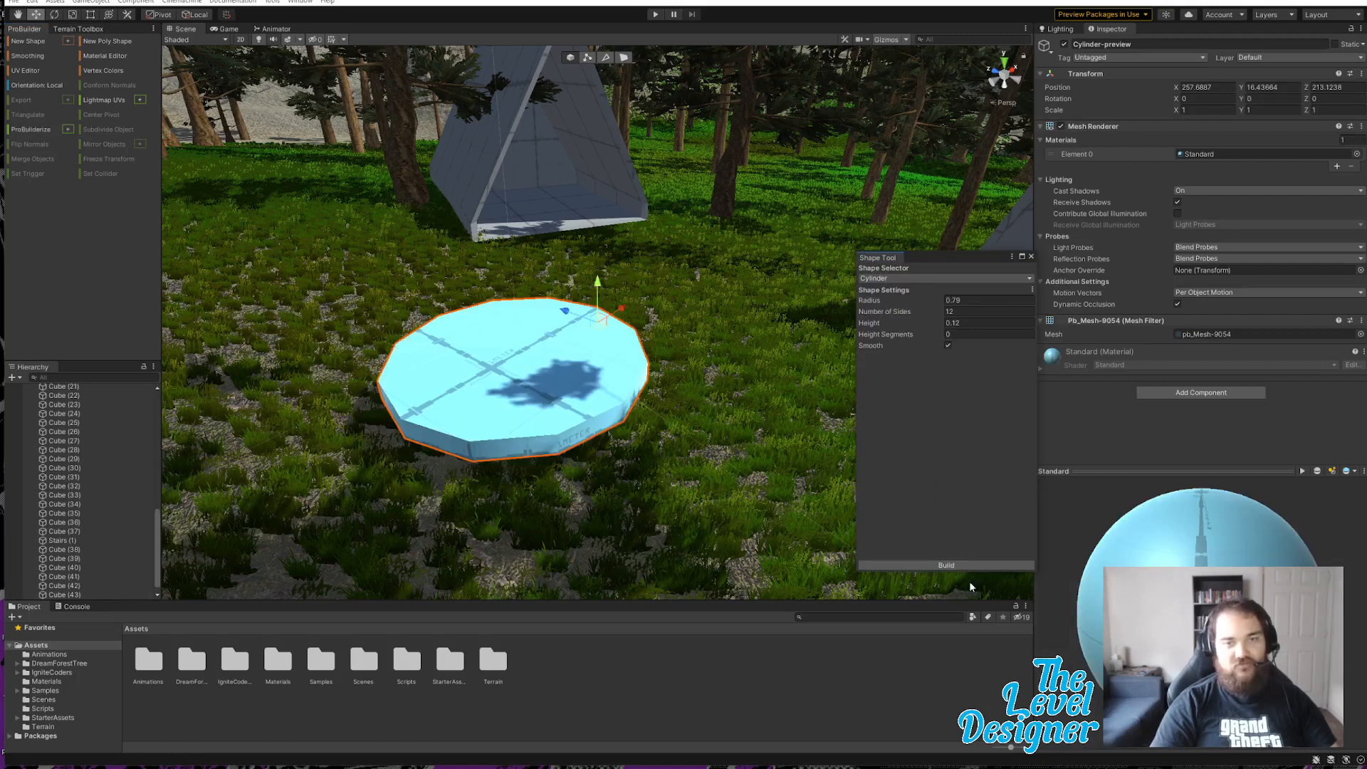
{"action": "left_click", "coordinate": [964, 562]}
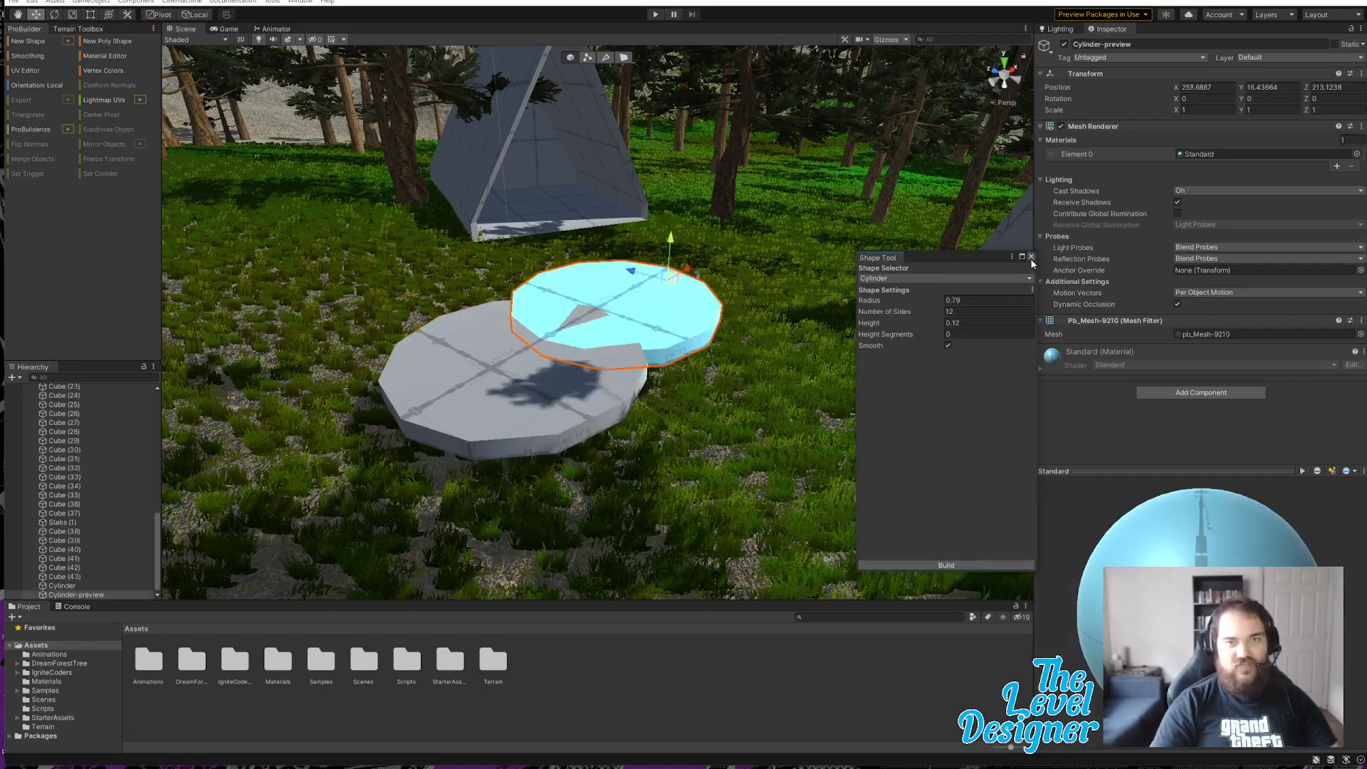
Step: Build a three-sided ProBuilder cone with radius 0.72 and height 0.9 beside the flat cylinder
{"action": "left_click", "coordinate": [968, 278]}
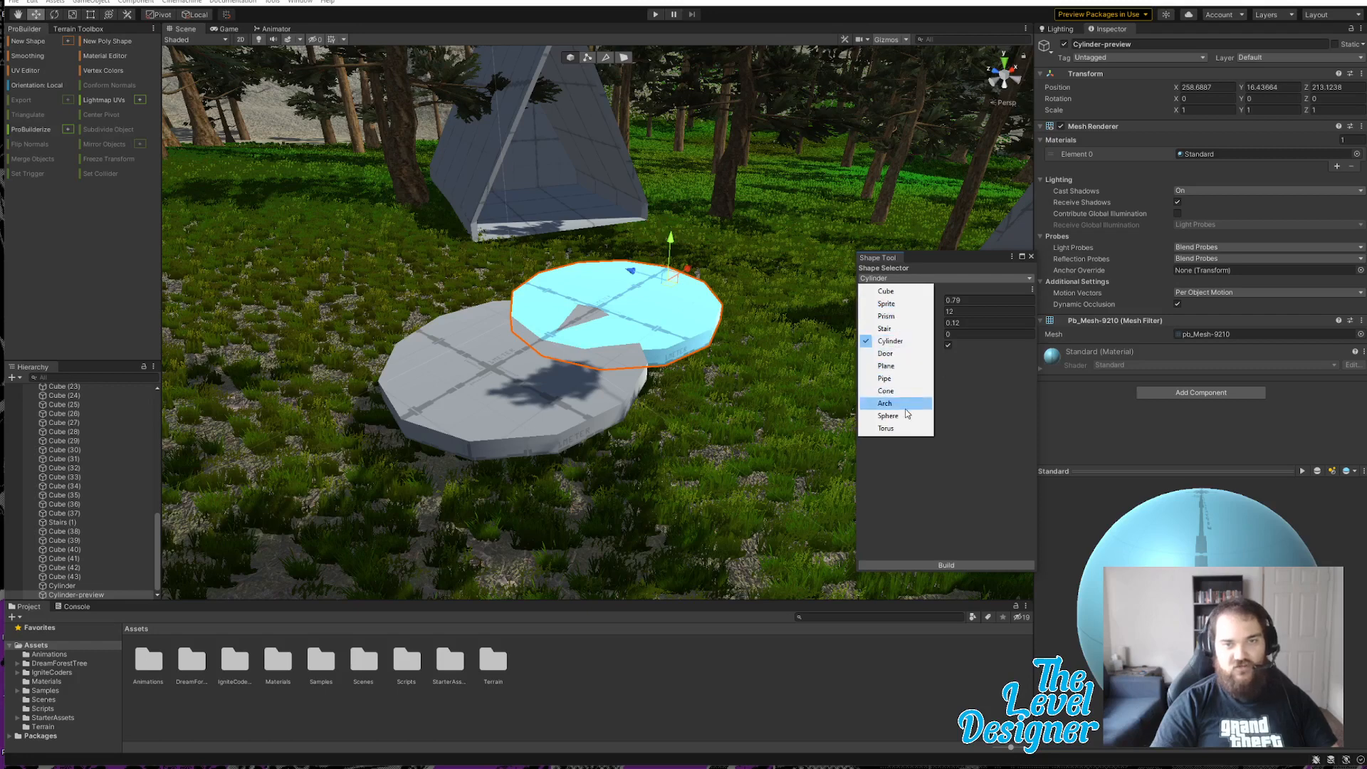
{"action": "left_click", "coordinate": [890, 391]}
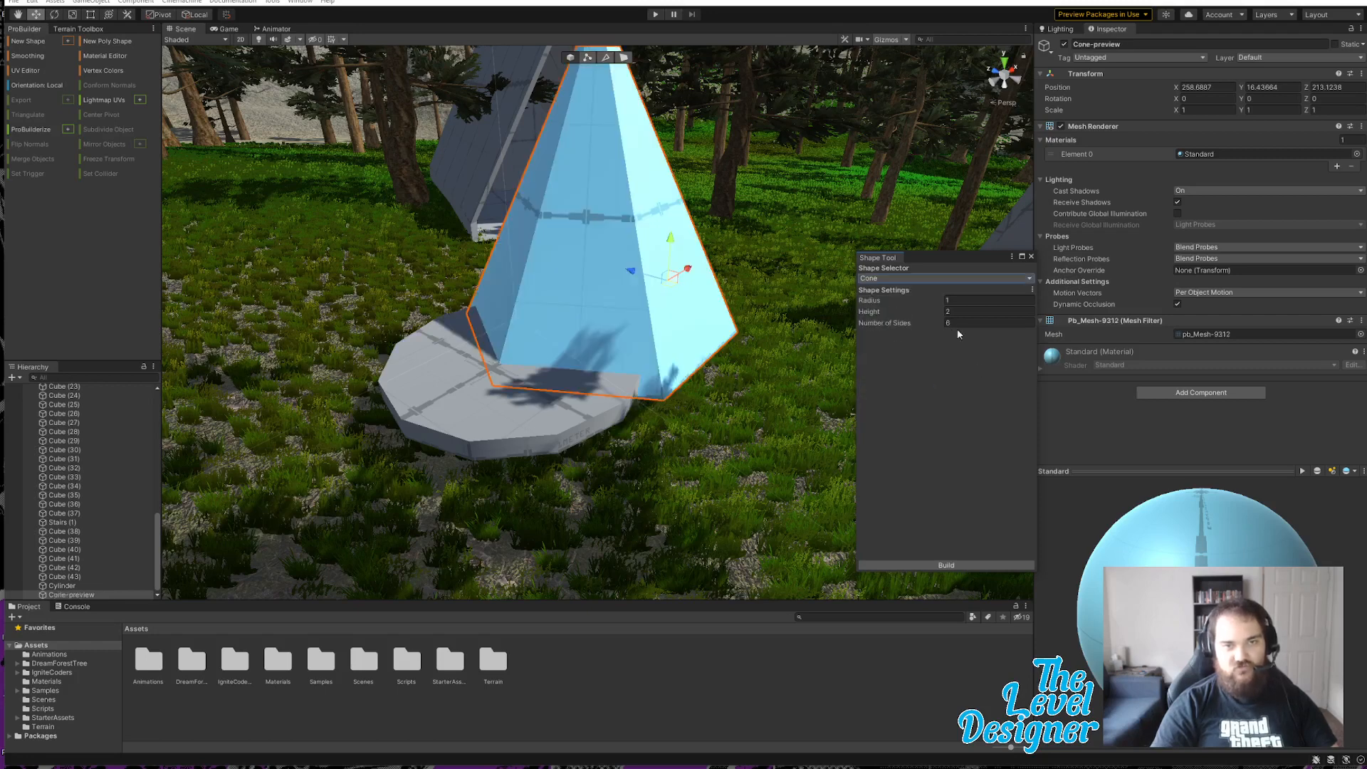
{"action": "left_click_drag", "start_coordinate": [924, 304], "coordinate": [897, 324]}
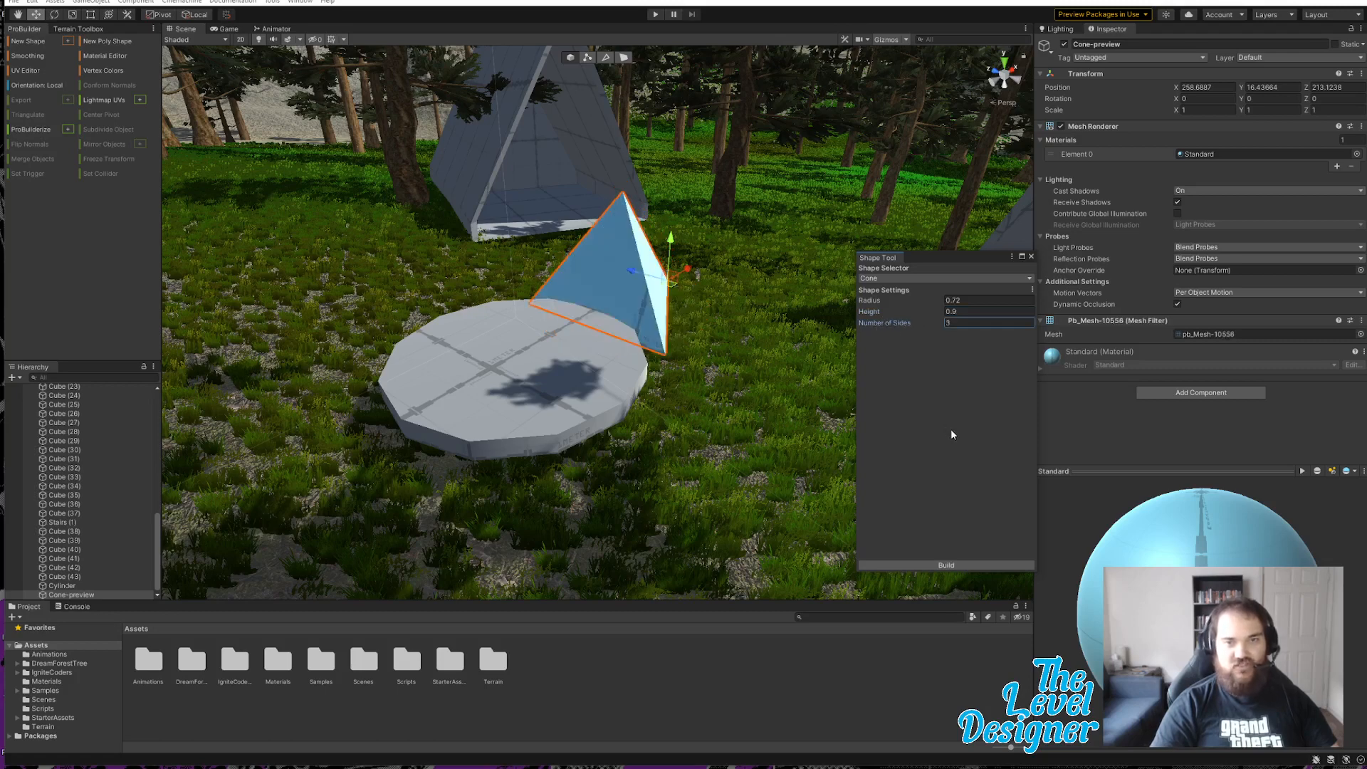
{"action": "left_click", "coordinate": [948, 565]}
{"action": "left_click", "coordinate": [1032, 256]}
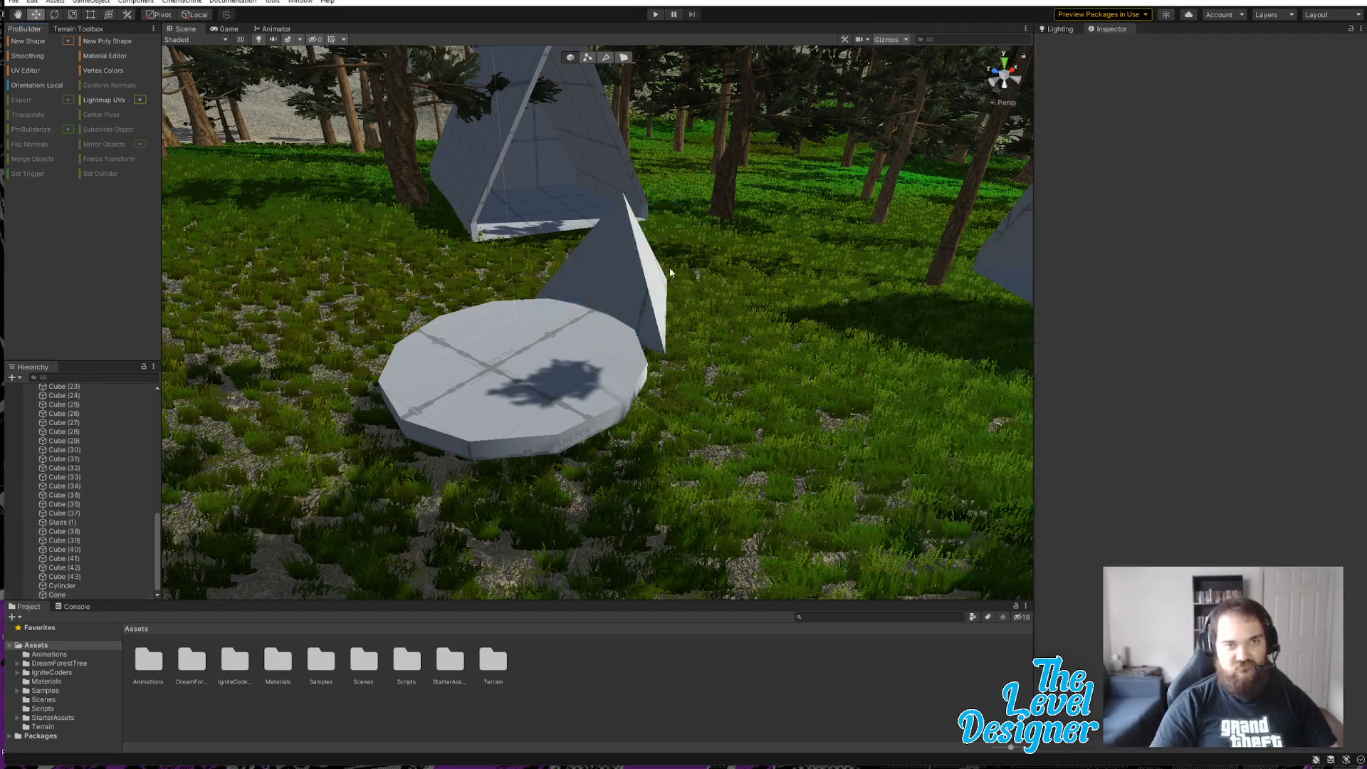
Step: Centre the cone on the flat cylinder and place both pieces on the ground as a campfire between the tents
{"action": "left_click", "coordinate": [615, 269]}
{"action": "left_click_drag", "start_coordinate": [673, 292], "coordinate": [649, 398]}
{"action": "left_click", "coordinate": [623, 400], "text": "shift"}
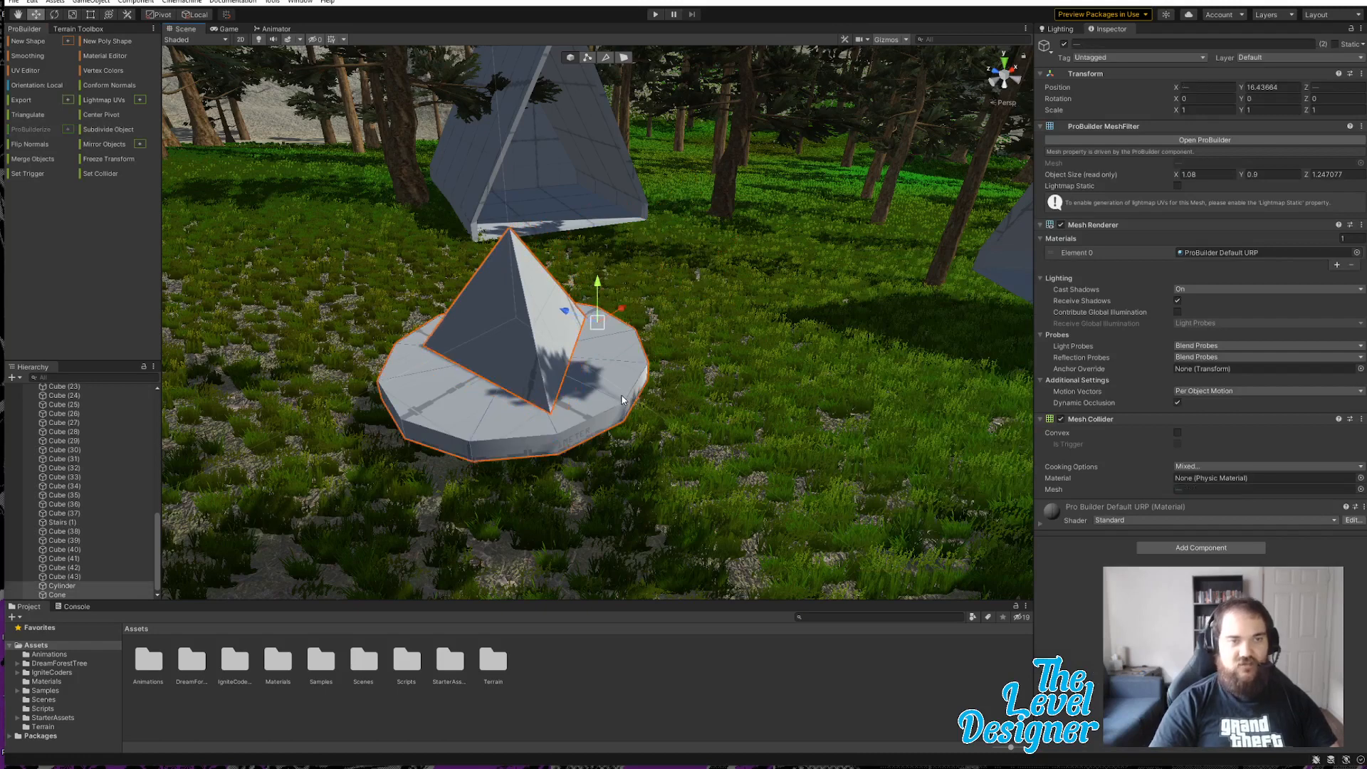
{"action": "left_click_drag", "start_coordinate": [600, 329], "coordinate": [791, 273]}
{"action": "right_click_drag", "start_coordinate": [774, 333], "coordinate": [793, 309]}
{"action": "right_click_drag", "start_coordinate": [816, 308], "coordinate": [574, 304]}
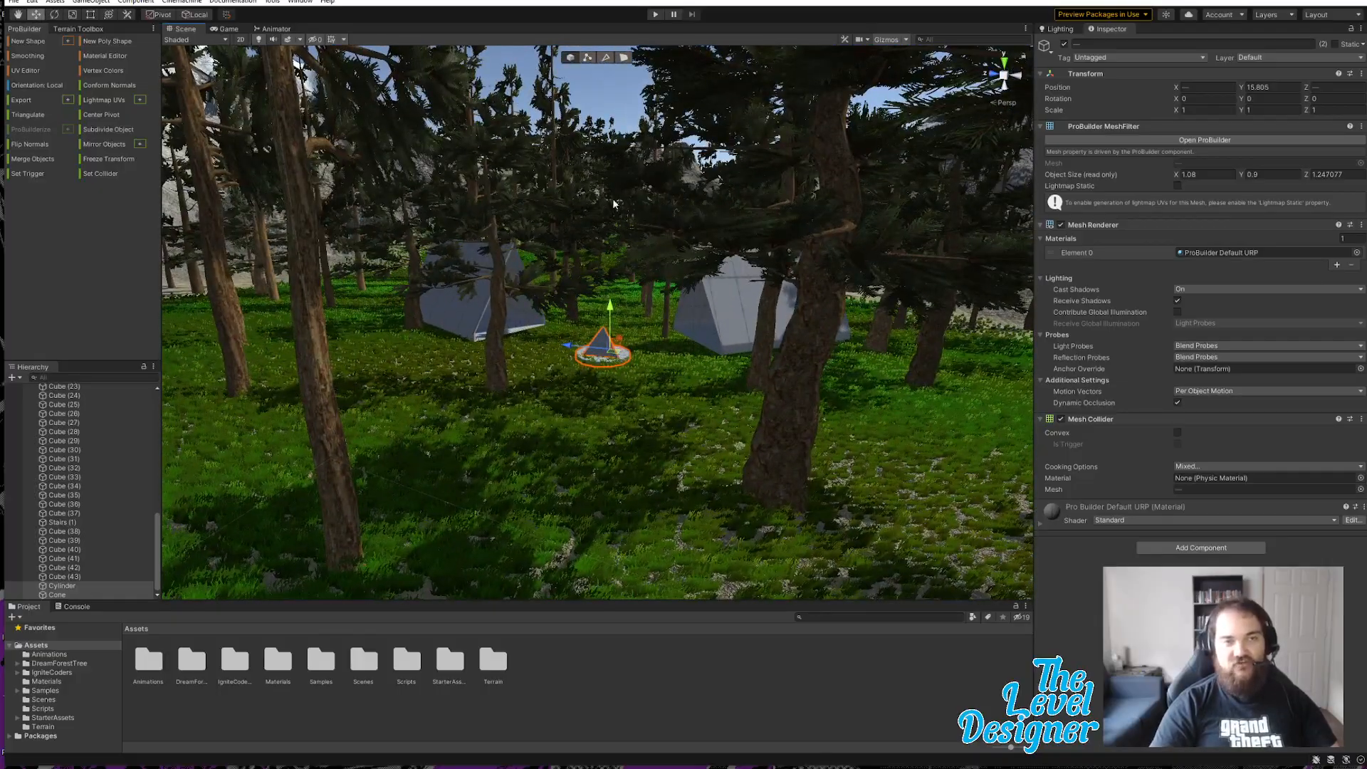
Step: Examine the campsite's location in the forest from the road and from above, clearing the campfire selection
{"action": "right_click_drag", "start_coordinate": [654, 319], "coordinate": [797, 308]}
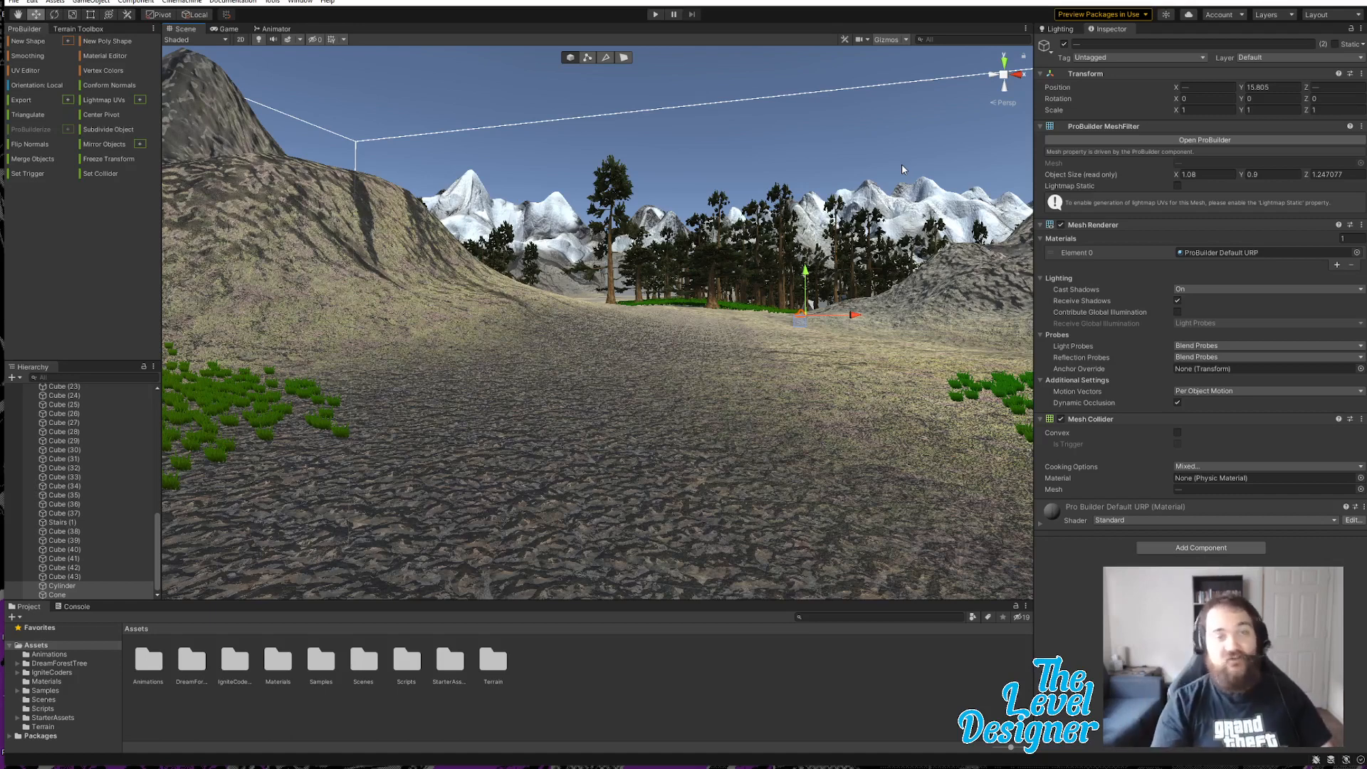
{"action": "key", "text": "w"}
{"action": "right_click_drag", "start_coordinate": [902, 169], "coordinate": [760, 374]}
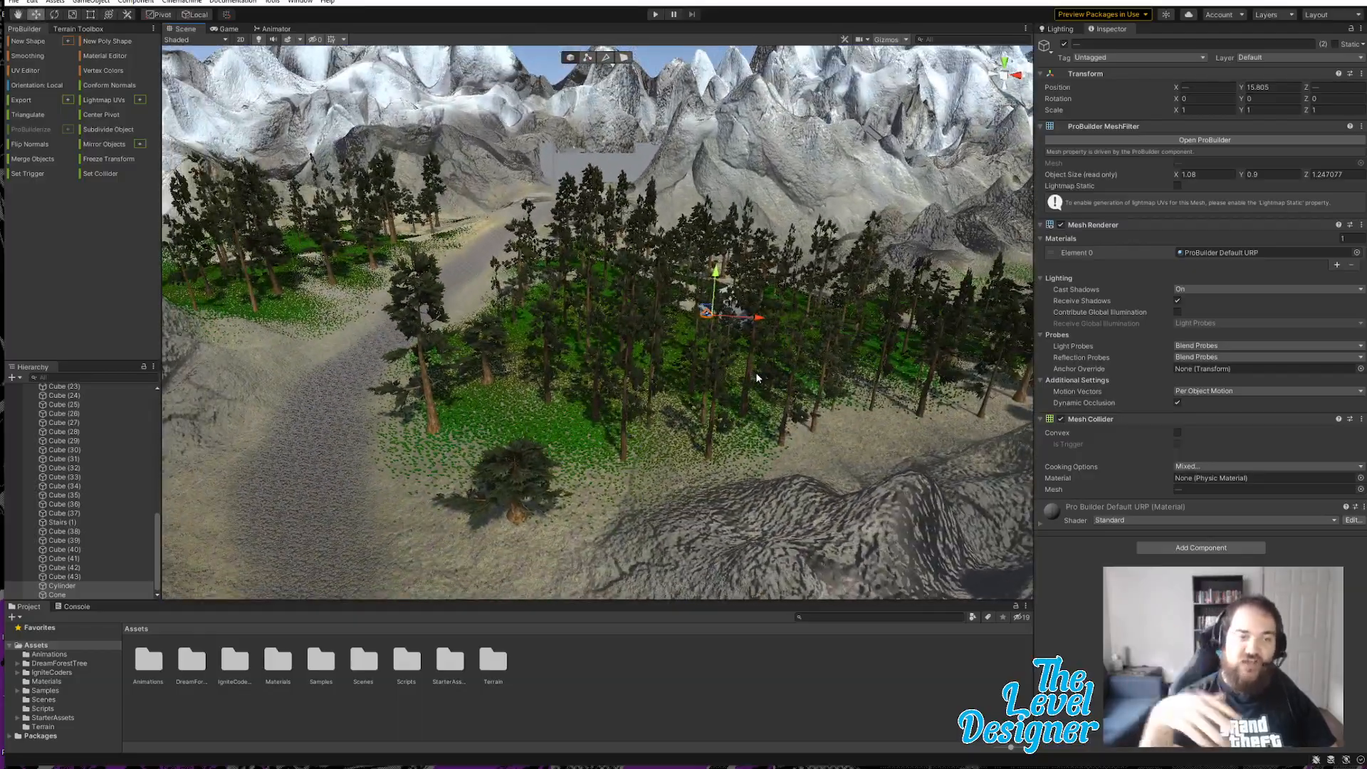
{"action": "right_click_drag", "start_coordinate": [755, 373], "coordinate": [786, 370]}
{"action": "key", "text": "w"}
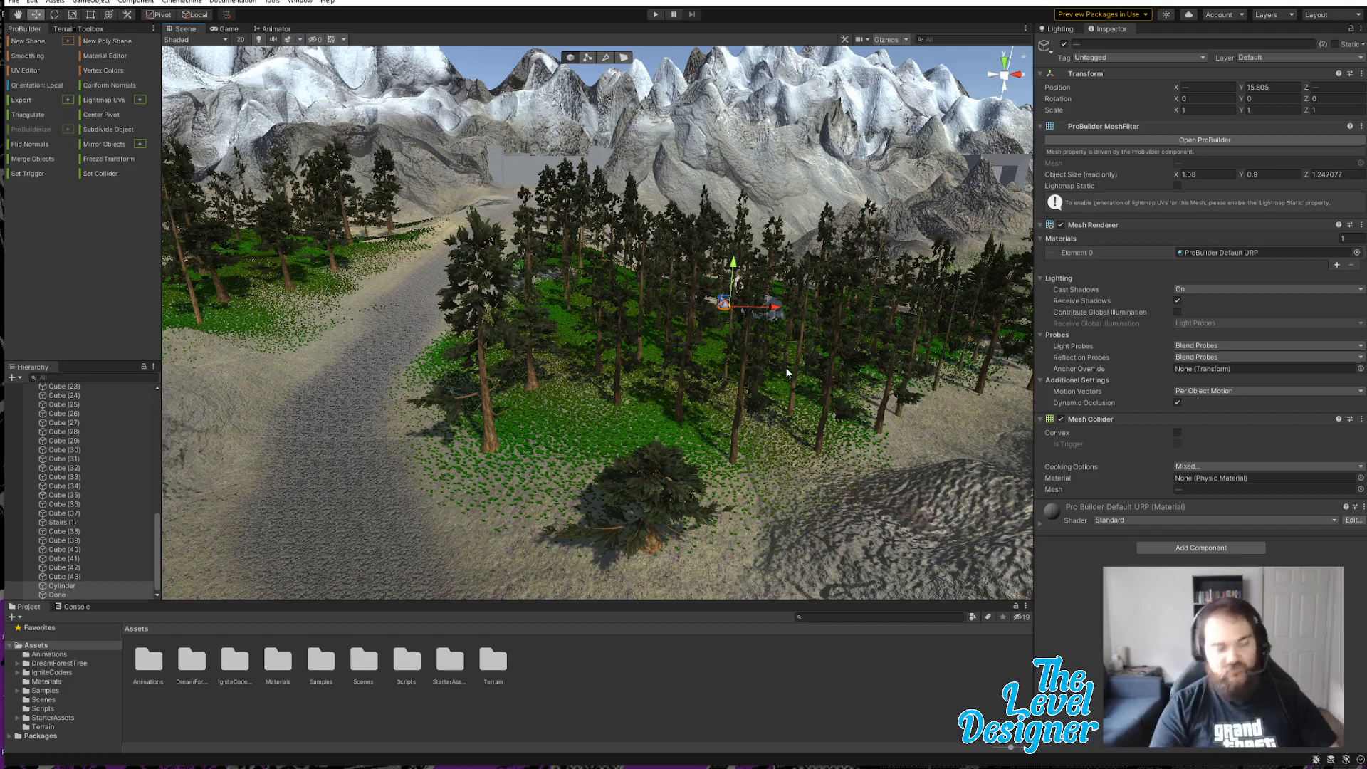
{"action": "right_click_drag", "start_coordinate": [786, 365], "coordinate": [684, 89]}
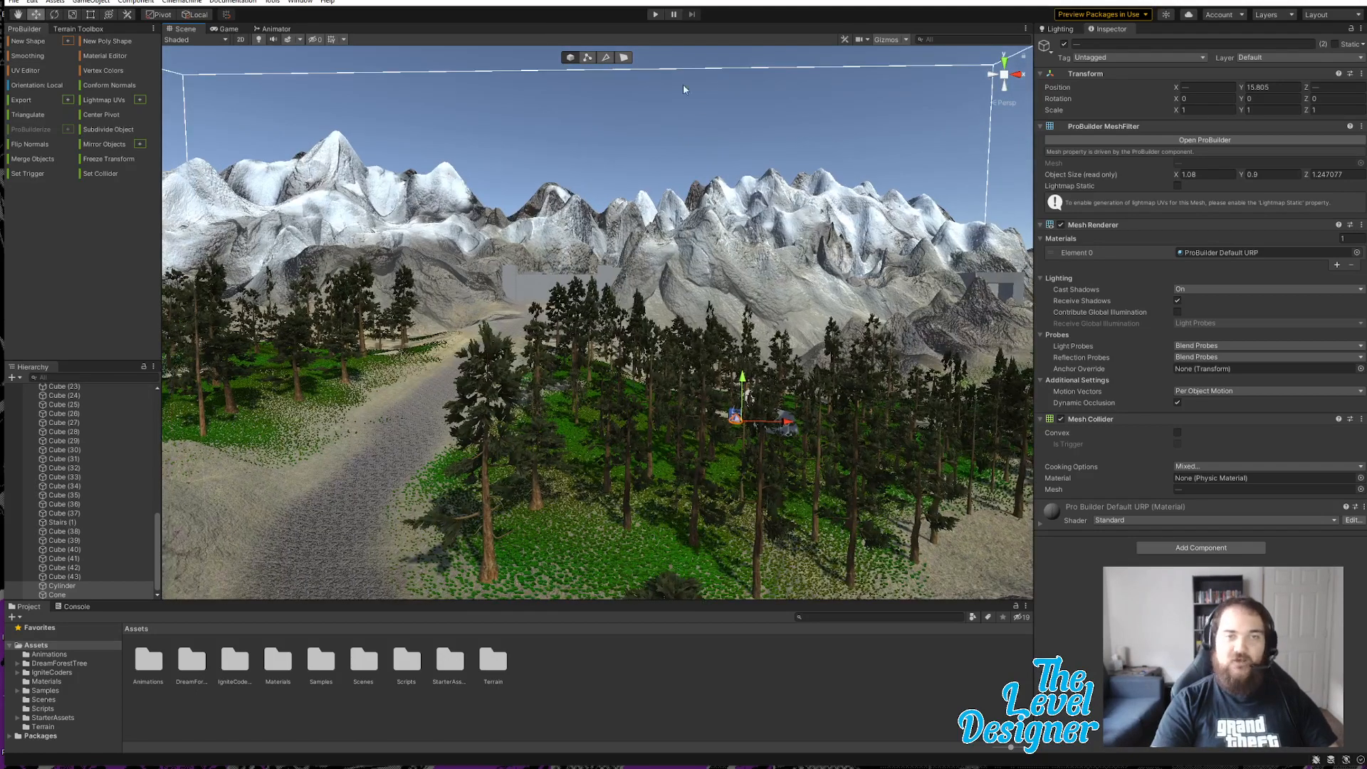
{"action": "left_click", "coordinate": [679, 129]}
{"action": "right_click_drag", "start_coordinate": [773, 314], "coordinate": [718, 408]}
{"action": "key", "text": "w"}
{"action": "key", "text": "s"}
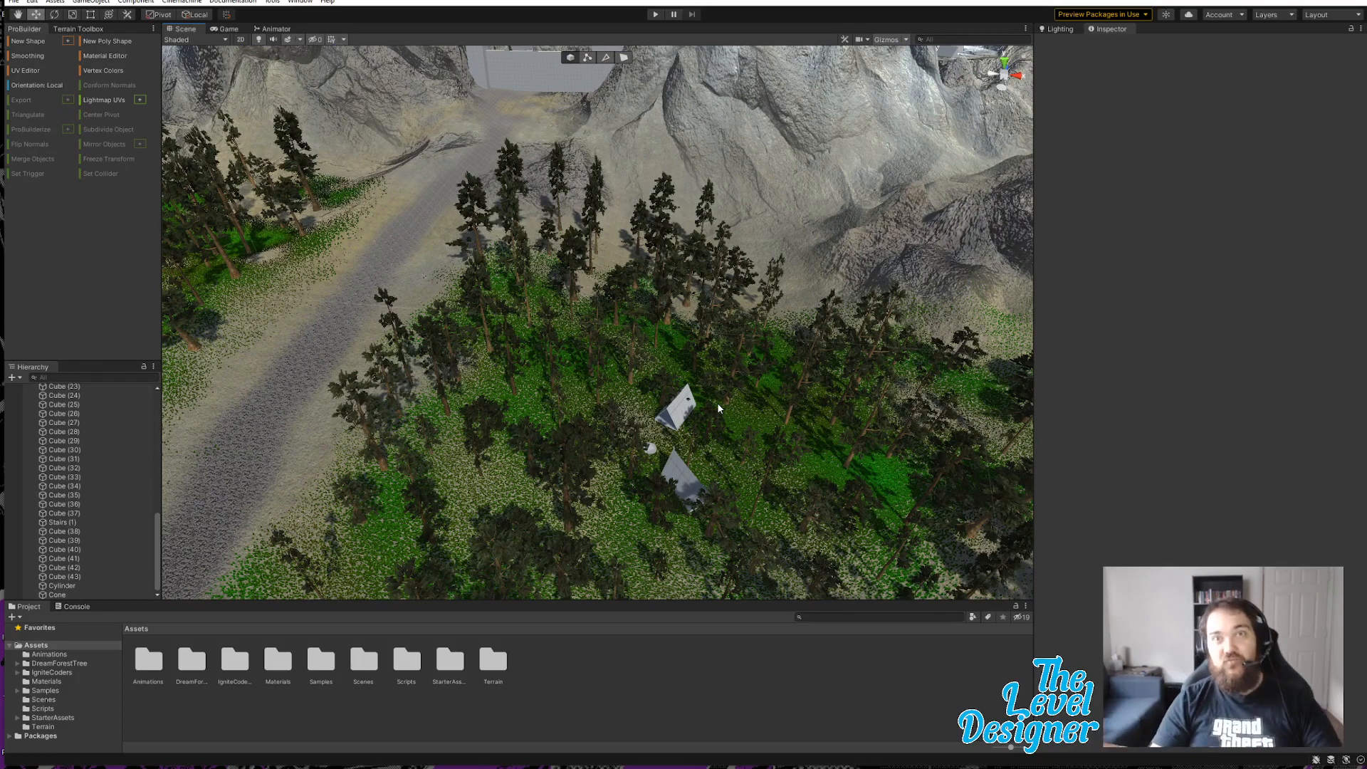
Step: Examine the mountain wall and the entrance structures in relation to the forest campsite
{"action": "right_click_drag", "start_coordinate": [662, 392], "coordinate": [729, 326]}
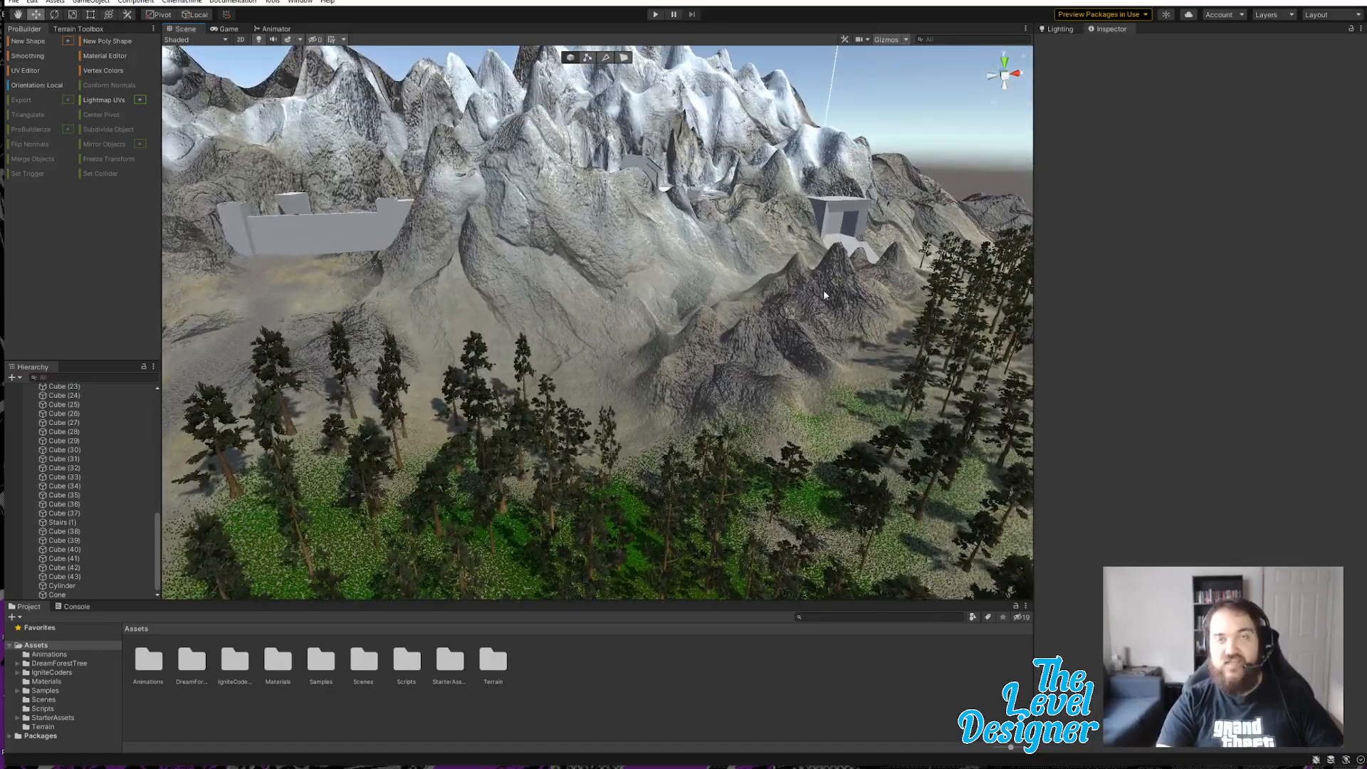
{"action": "right_click_drag", "start_coordinate": [674, 189], "coordinate": [755, 369]}
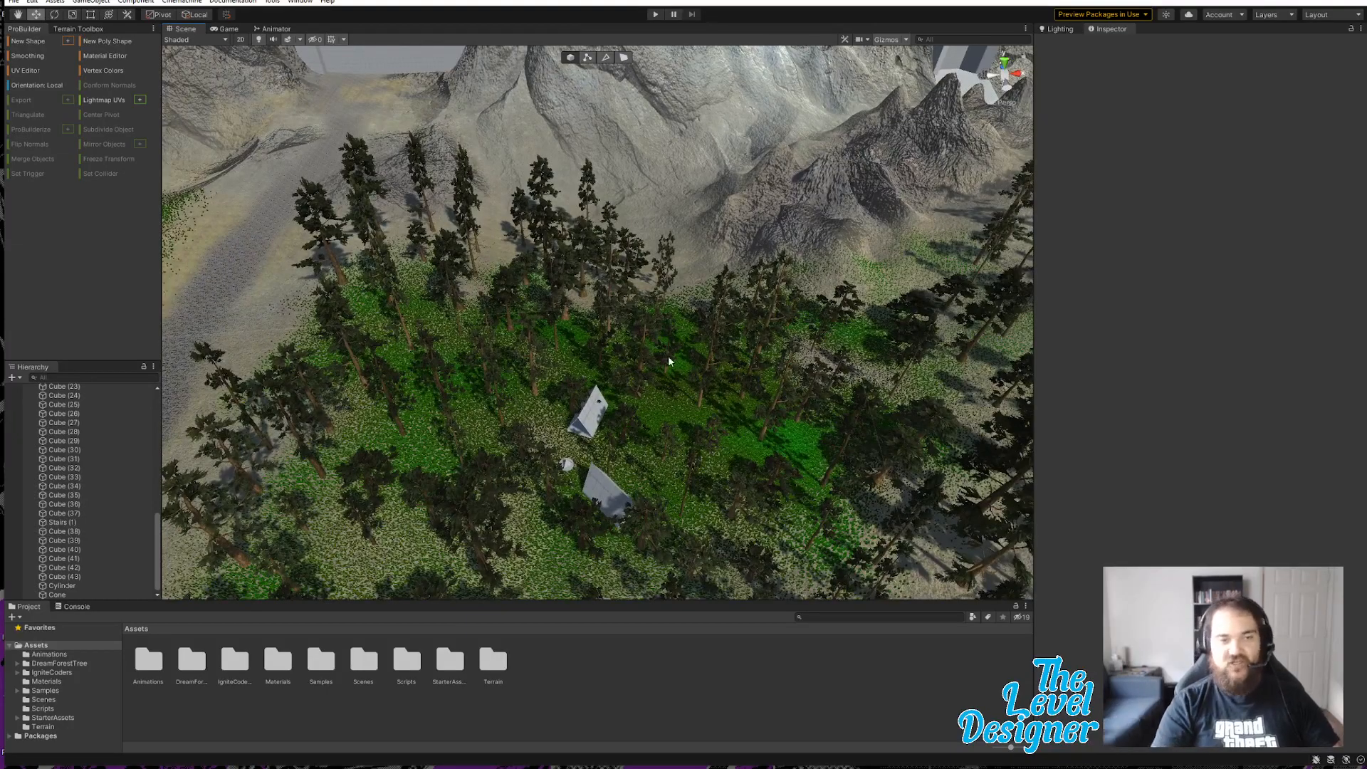
{"action": "right_click_drag", "start_coordinate": [669, 360], "coordinate": [150, 382]}
{"action": "right_click_drag", "start_coordinate": [652, 303], "coordinate": [696, 296]}
{"action": "right_click_drag", "start_coordinate": [808, 306], "coordinate": [782, 440]}
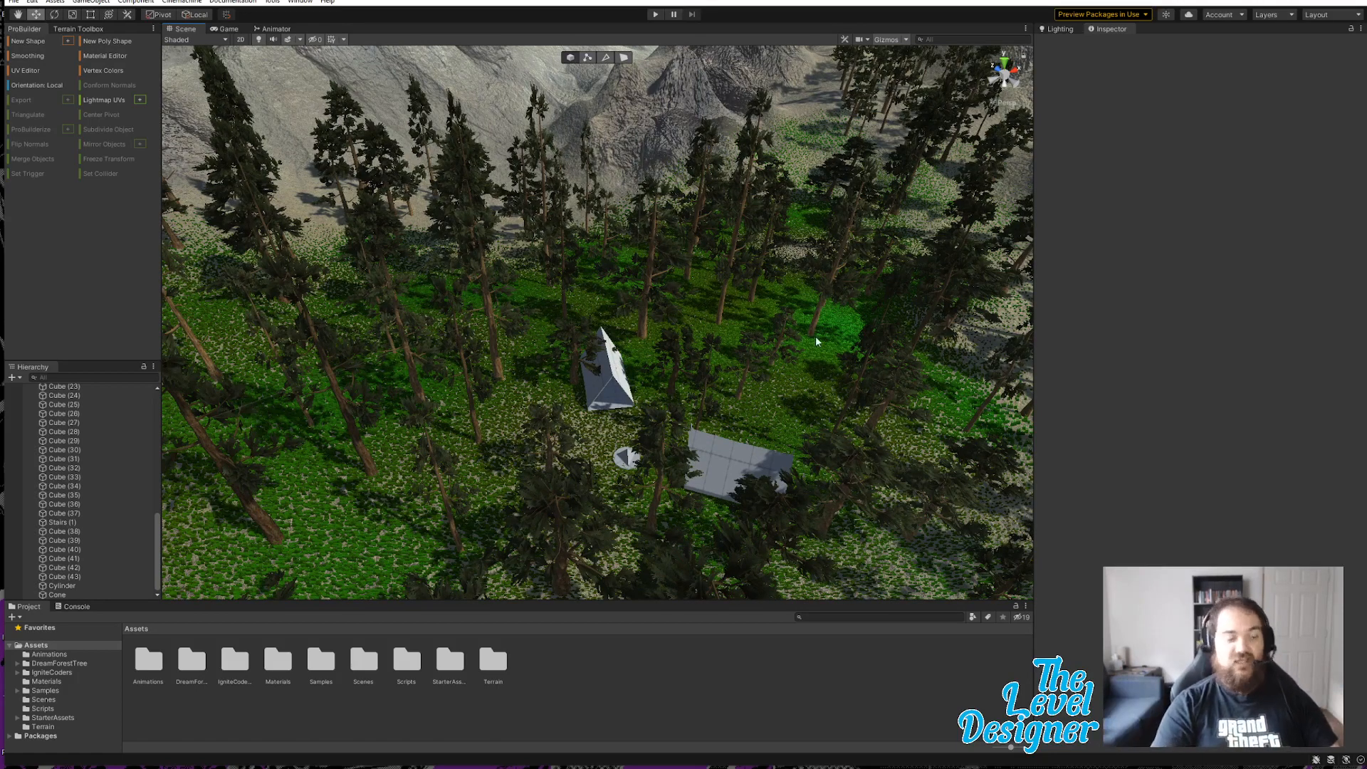
{"action": "right_click_drag", "start_coordinate": [816, 342], "coordinate": [532, 302]}
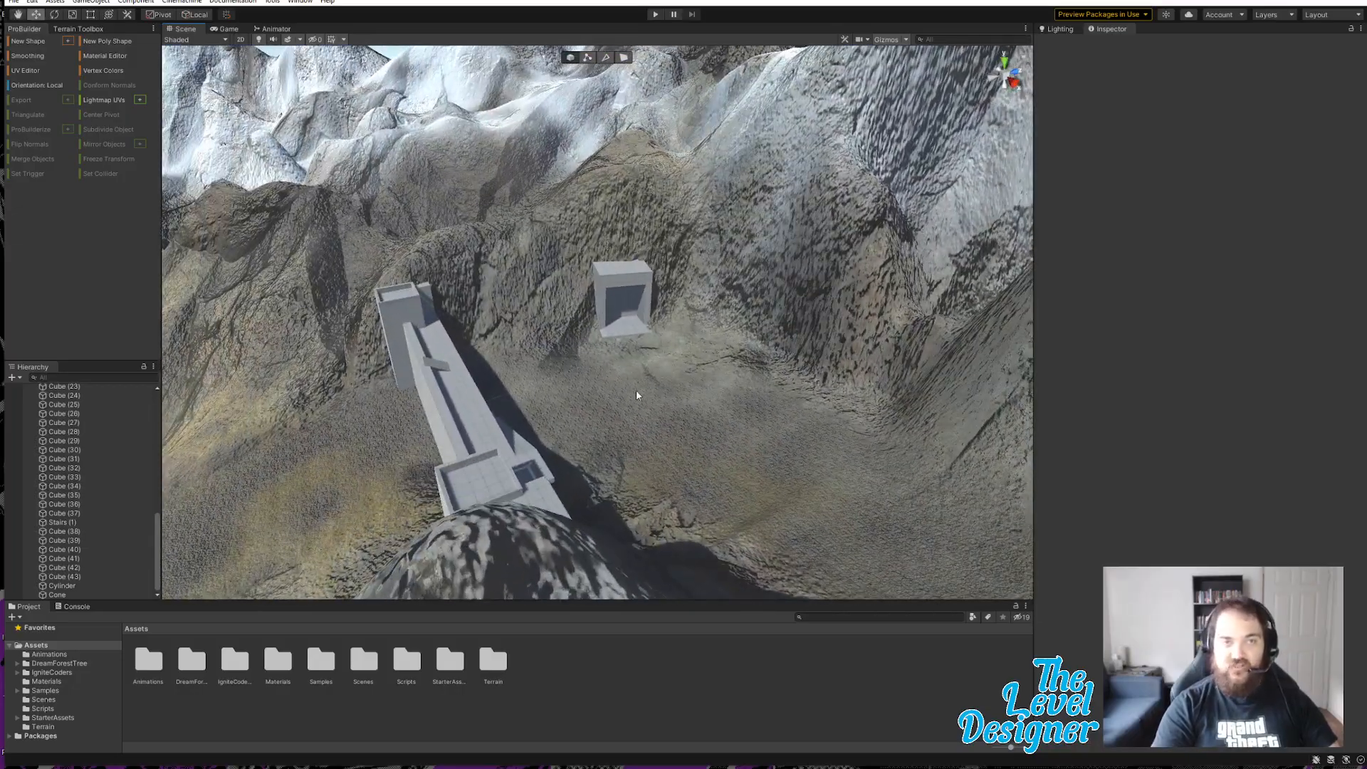
{"action": "right_click_drag", "start_coordinate": [752, 377], "coordinate": [522, 382]}
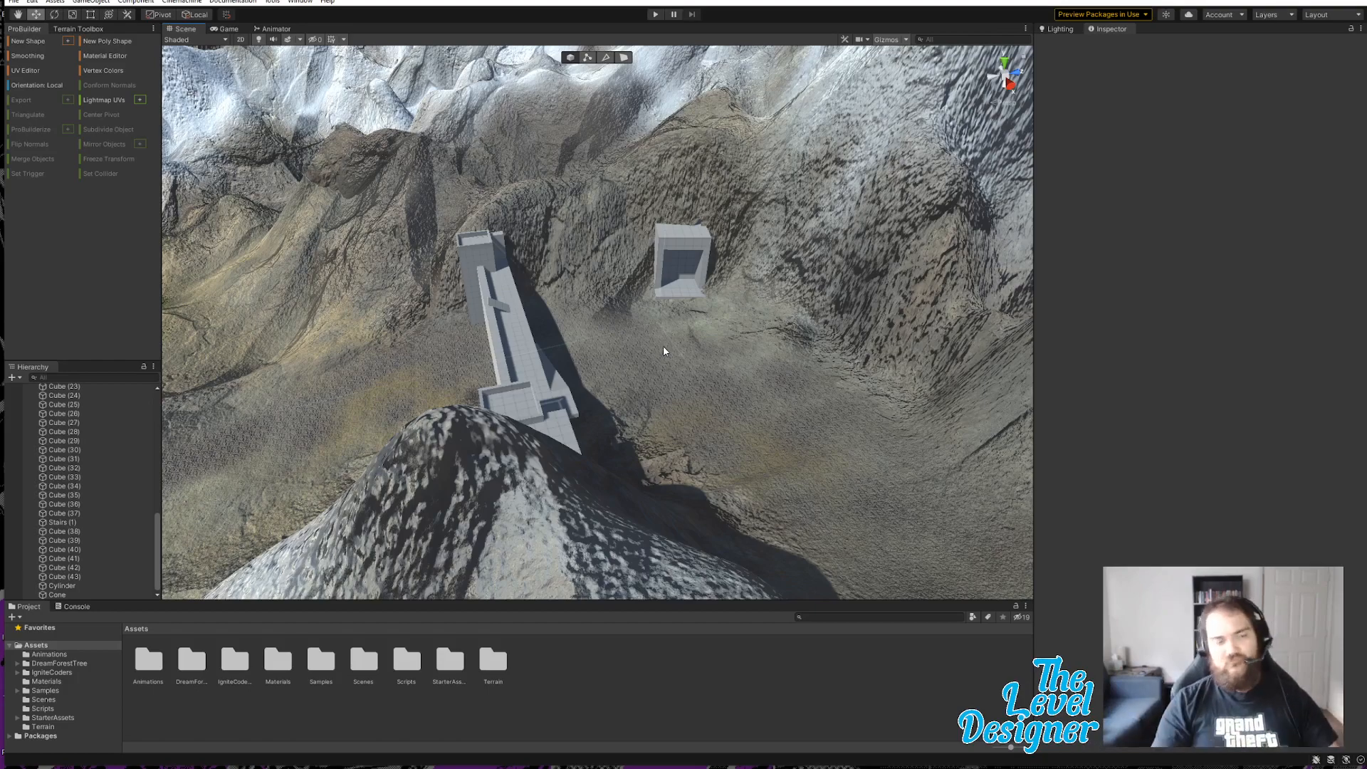
{"action": "right_click_drag", "start_coordinate": [750, 337], "coordinate": [822, 424]}
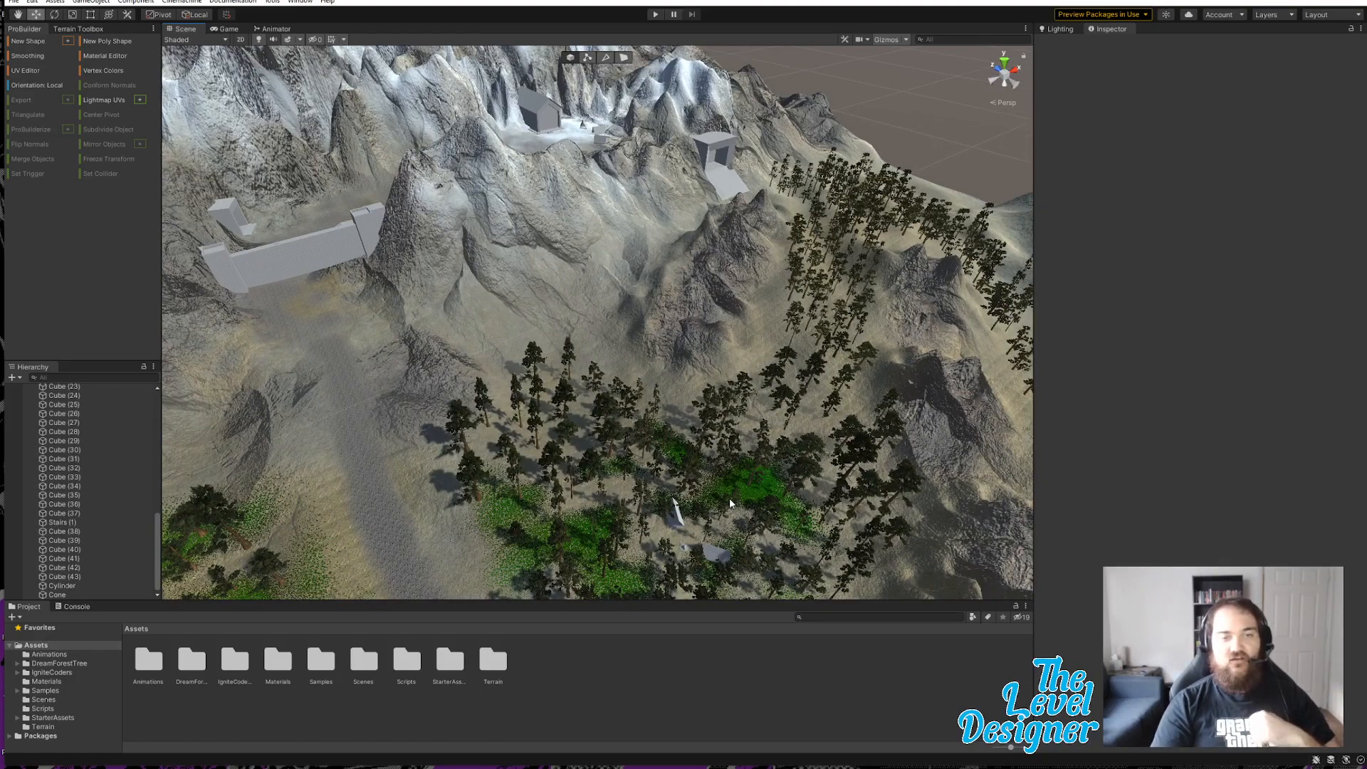
Step: Examine the walled village's layout from above, including its buildings, wooded edge, lakeshore and docks
{"action": "right_click_drag", "start_coordinate": [676, 313], "coordinate": [875, 189]}
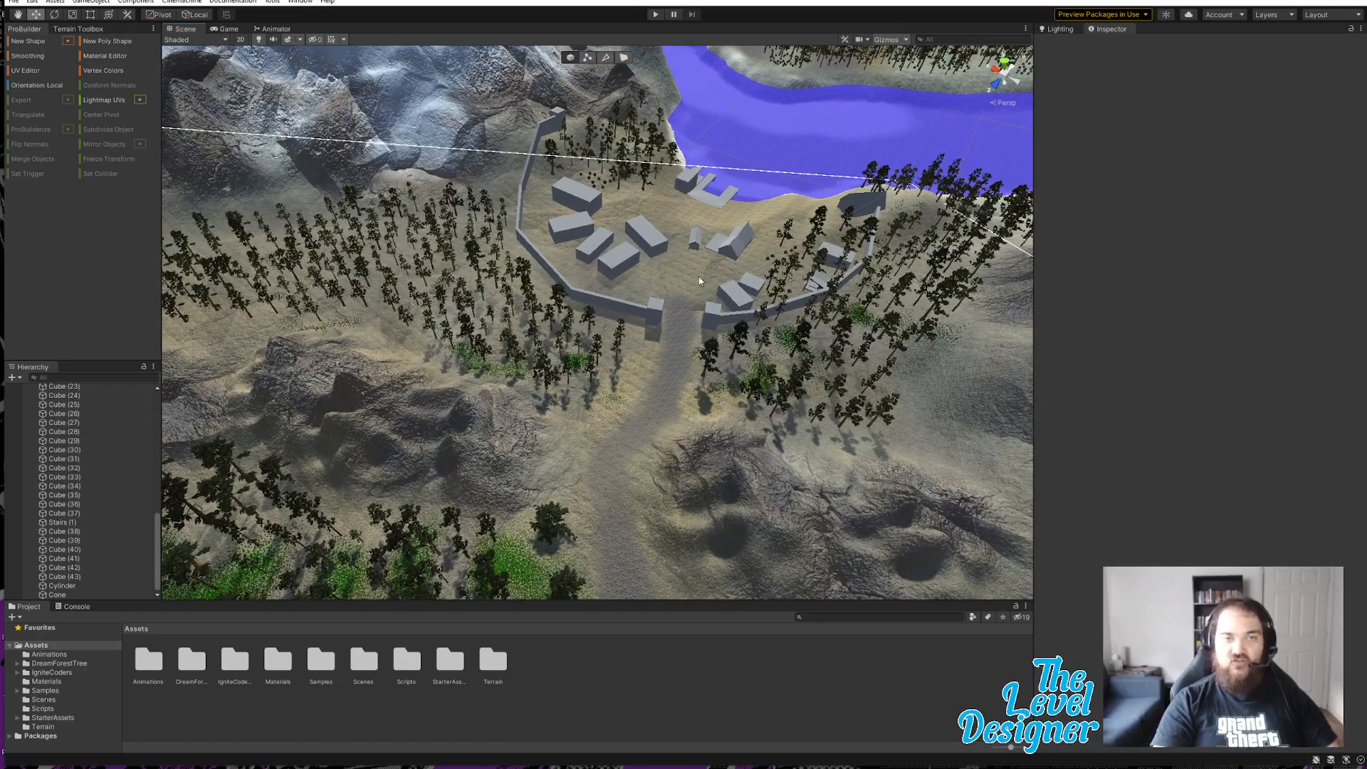
{"action": "right_click_drag", "start_coordinate": [839, 284], "coordinate": [637, 352]}
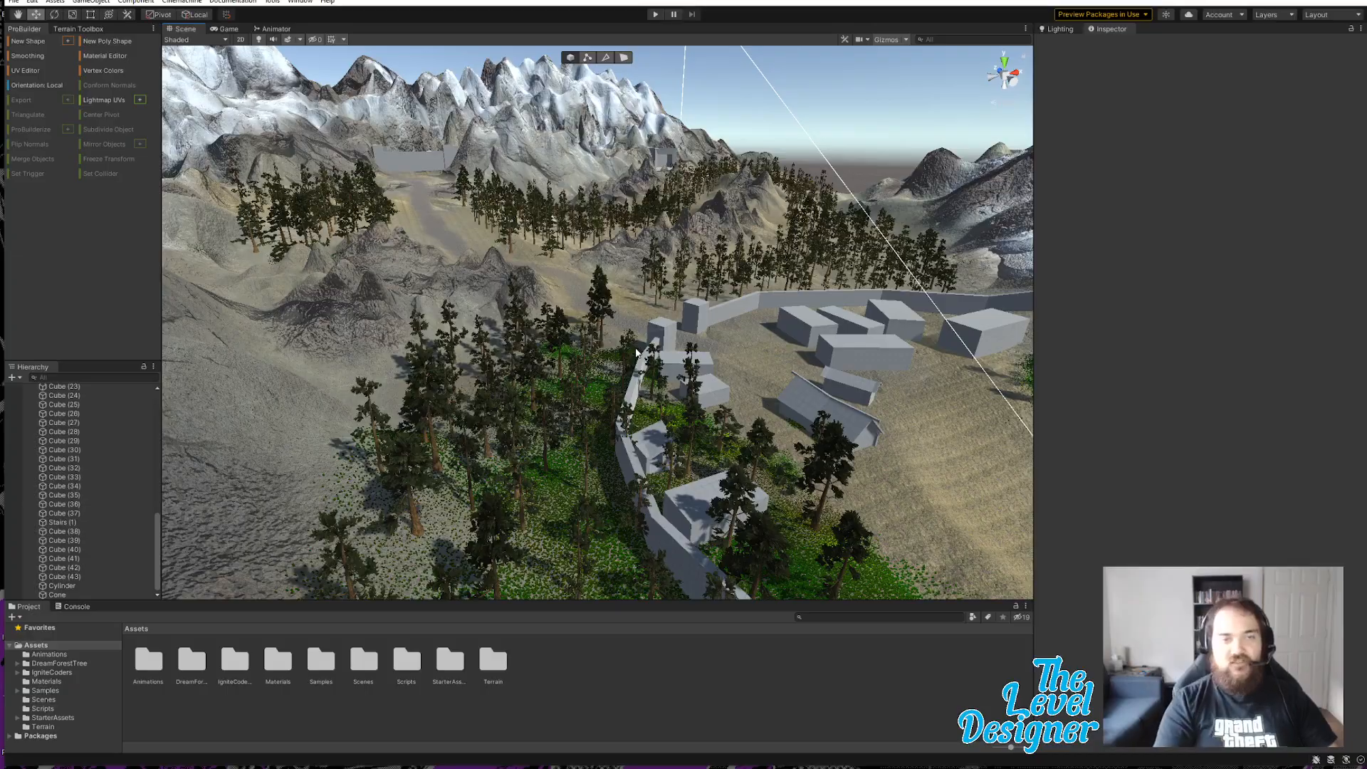
{"action": "right_click_drag", "start_coordinate": [636, 353], "coordinate": [814, 320]}
{"action": "key", "text": "w"}
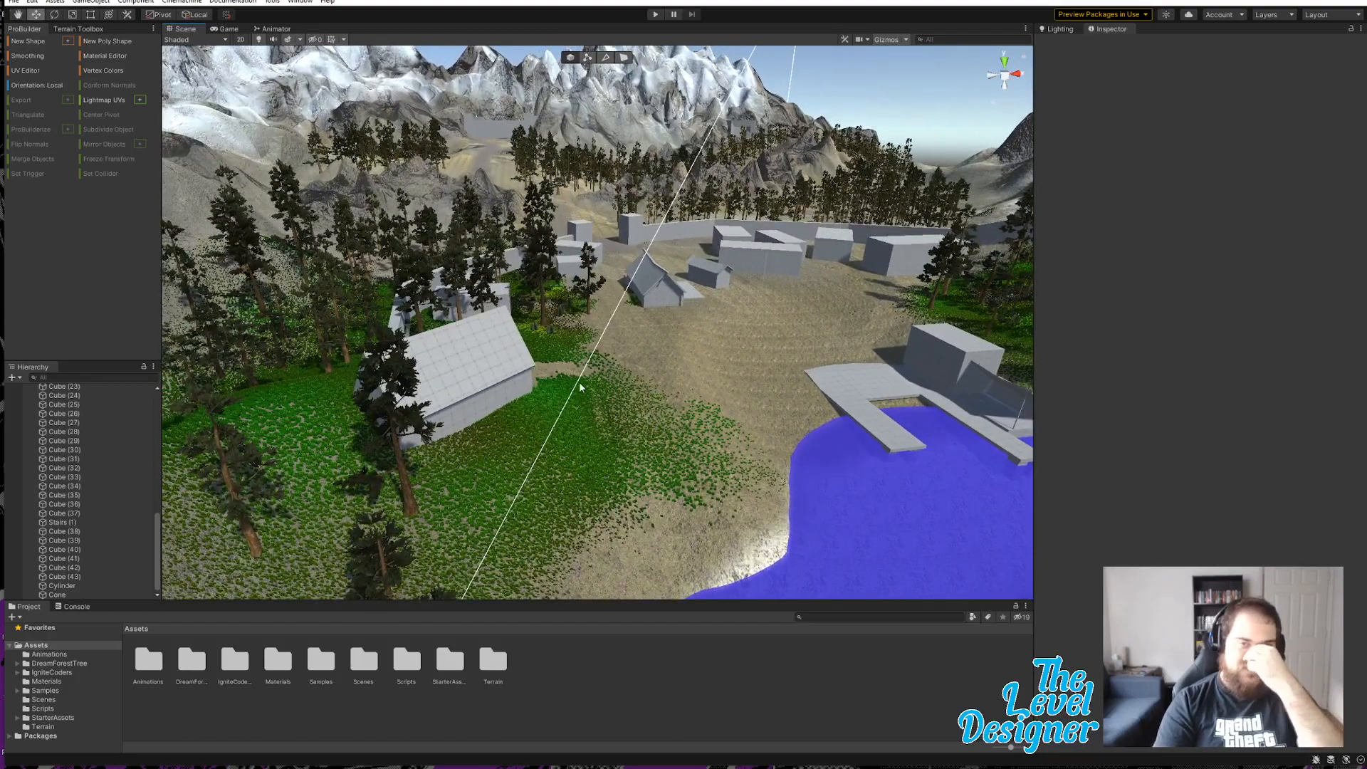
{"action": "scroll", "coordinate": [620, 390], "scroll_direction": "up", "scroll_amount": 3}
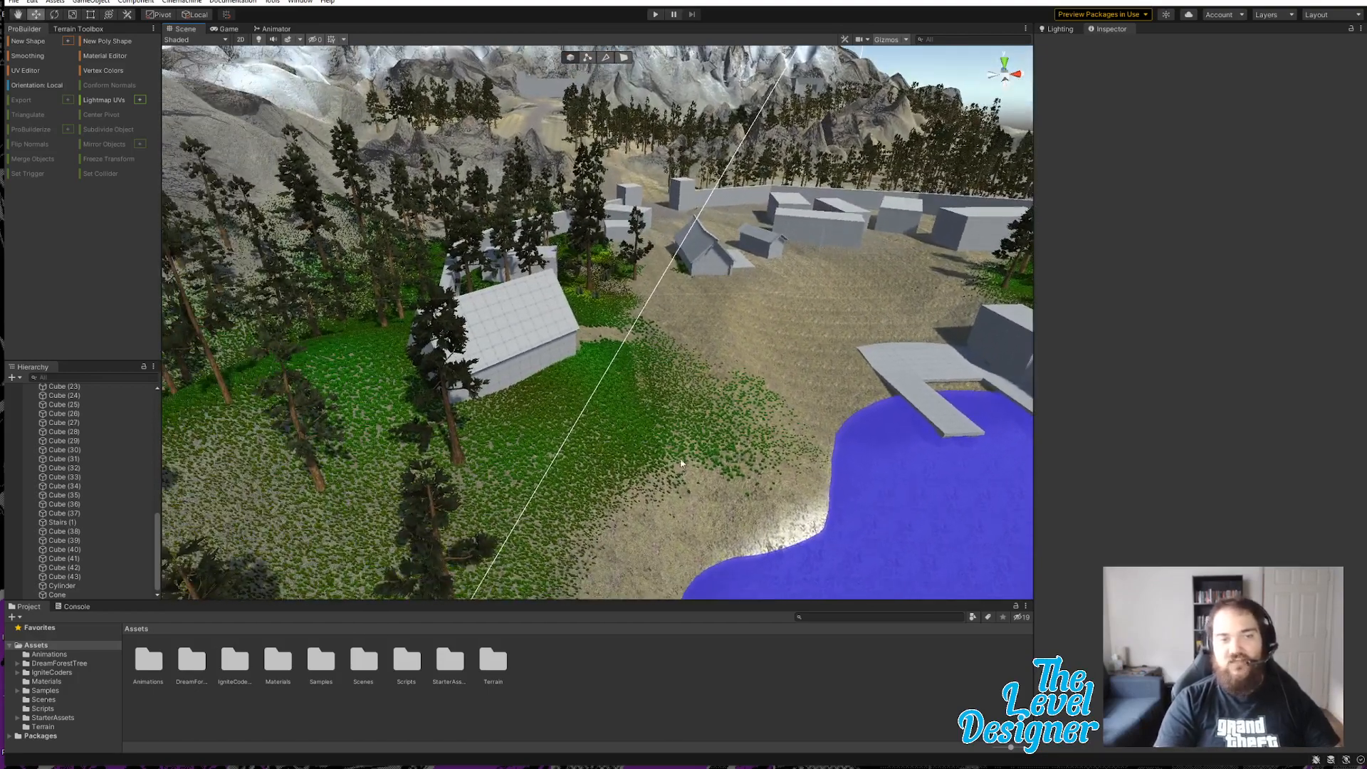
{"action": "scroll", "coordinate": [681, 463], "scroll_direction": "up", "scroll_amount": 5}
{"action": "right_click_drag", "start_coordinate": [680, 422], "coordinate": [840, 403]}
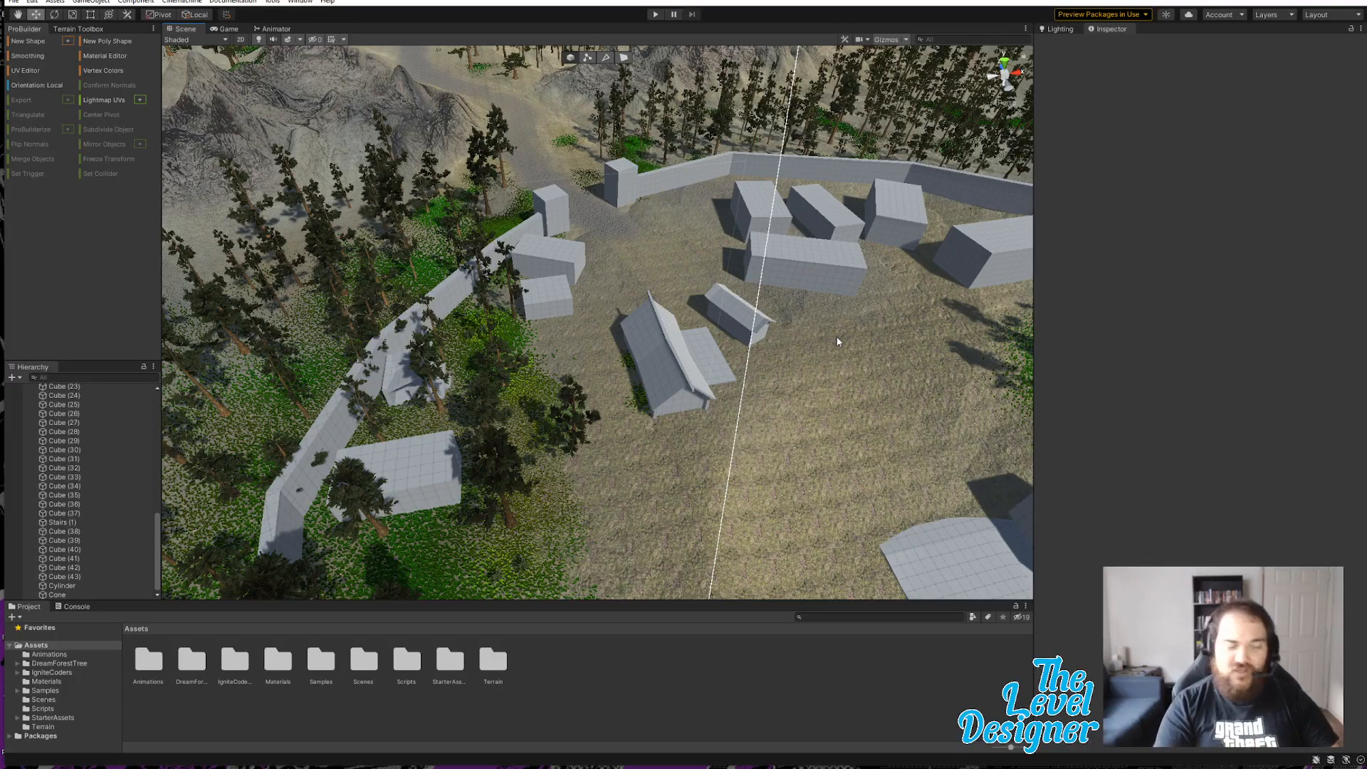
{"action": "right_click_drag", "start_coordinate": [837, 341], "coordinate": [819, 361]}
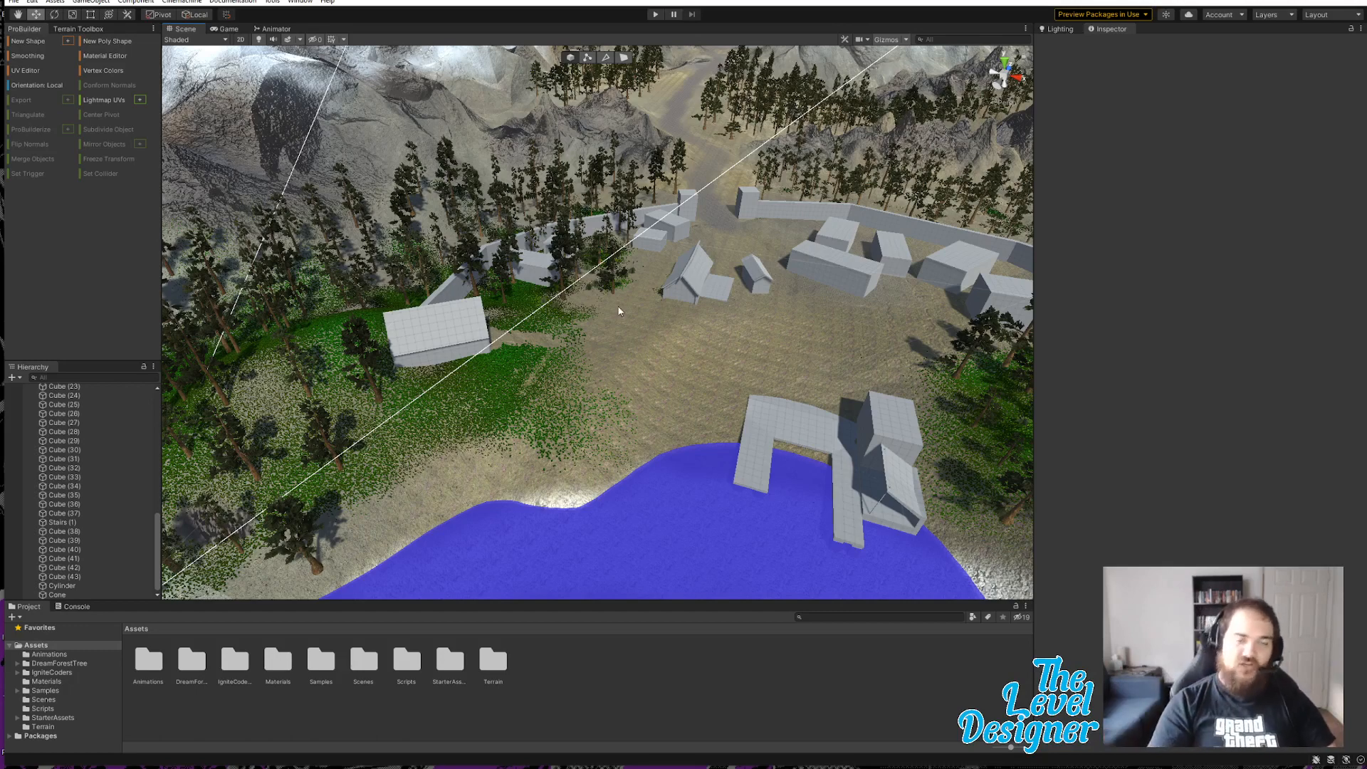
{"action": "mouse_move", "coordinate": [622, 312]}
{"action": "left_mouse_down", "text": "alt"}
{"action": "mouse_move", "coordinate": [698, 322]}
{"action": "mouse_move", "coordinate": [569, 333]}
{"action": "mouse_move", "coordinate": [626, 302]}
{"action": "left_mouse_up", "text": "alt"}
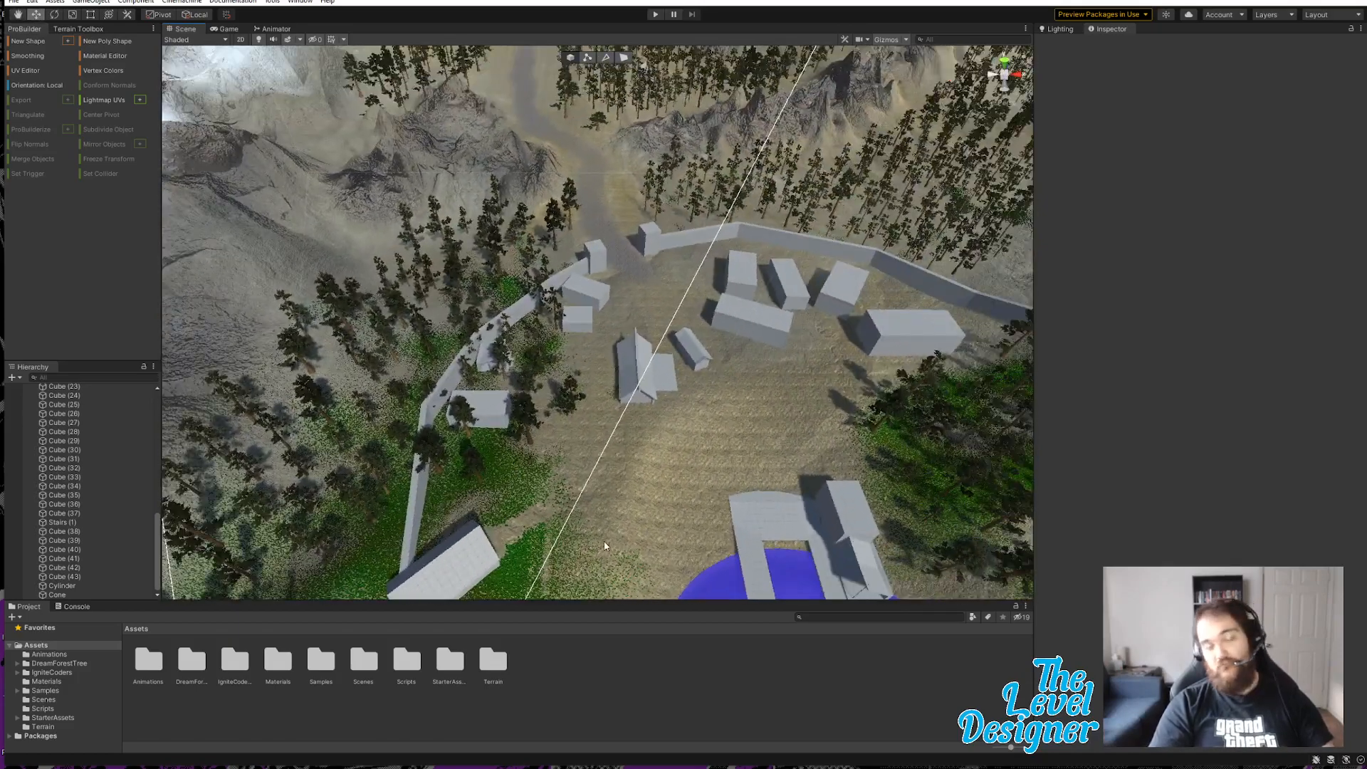
Step: Examine the village's gate, the perimeter wall and the forested area around the houses beside it
{"action": "left_click_drag", "start_coordinate": [702, 401], "coordinate": [797, 386], "text": "alt"}
{"action": "key", "text": "q"}
{"action": "mouse_move", "coordinate": [797, 387]}
{"action": "right_mouse_down"}
{"action": "mouse_move", "coordinate": [760, 396]}
{"action": "mouse_move", "coordinate": [737, 454]}
{"action": "mouse_move", "coordinate": [795, 412]}
{"action": "right_mouse_up"}
{"action": "key", "text": "w"}
{"action": "key", "text": "d"}
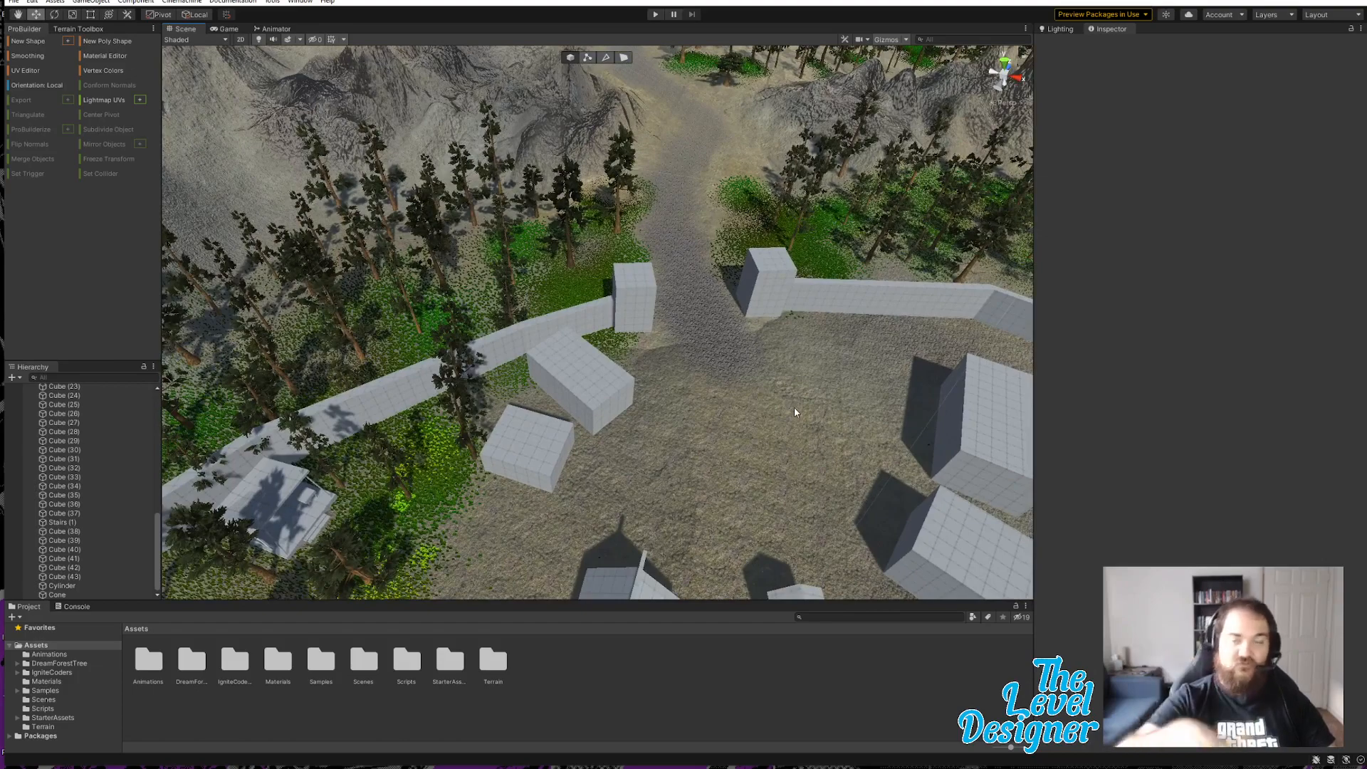
{"action": "right_click_drag", "start_coordinate": [652, 323], "coordinate": [471, 278]}
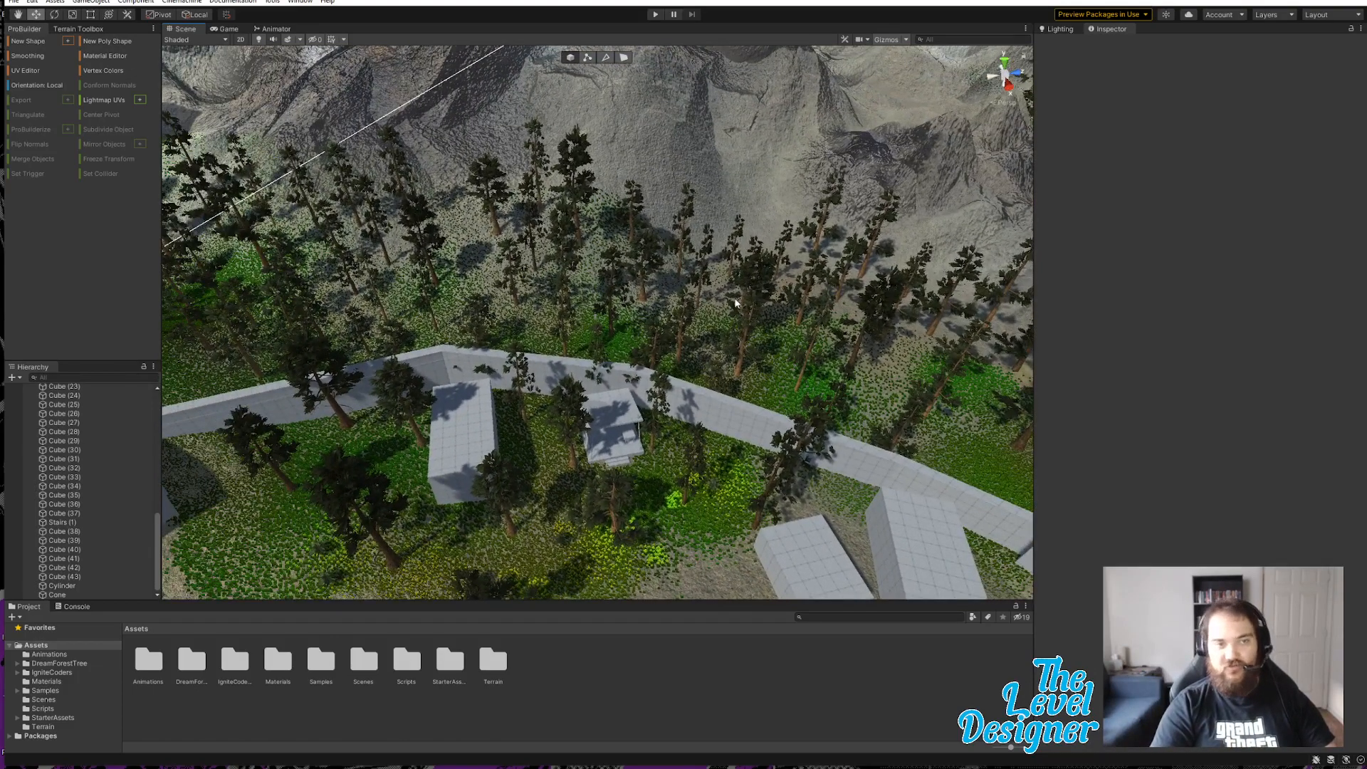
{"action": "key", "text": "s"}
{"action": "right_click_drag", "start_coordinate": [736, 302], "coordinate": [699, 279]}
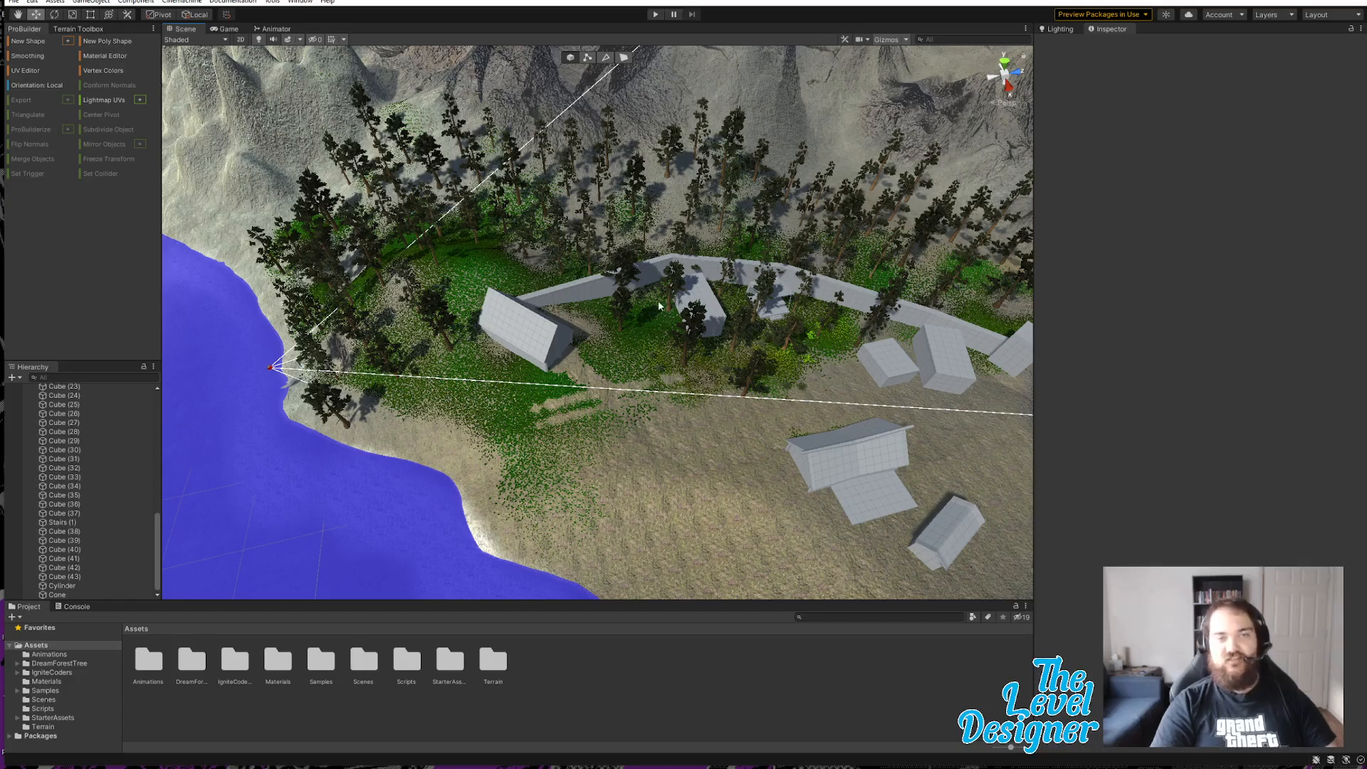
Step: Examine the village houses, the perimeter wall and the road leading through the forest towards the mountain gate
{"action": "right_click_drag", "start_coordinate": [660, 306], "coordinate": [582, 284]}
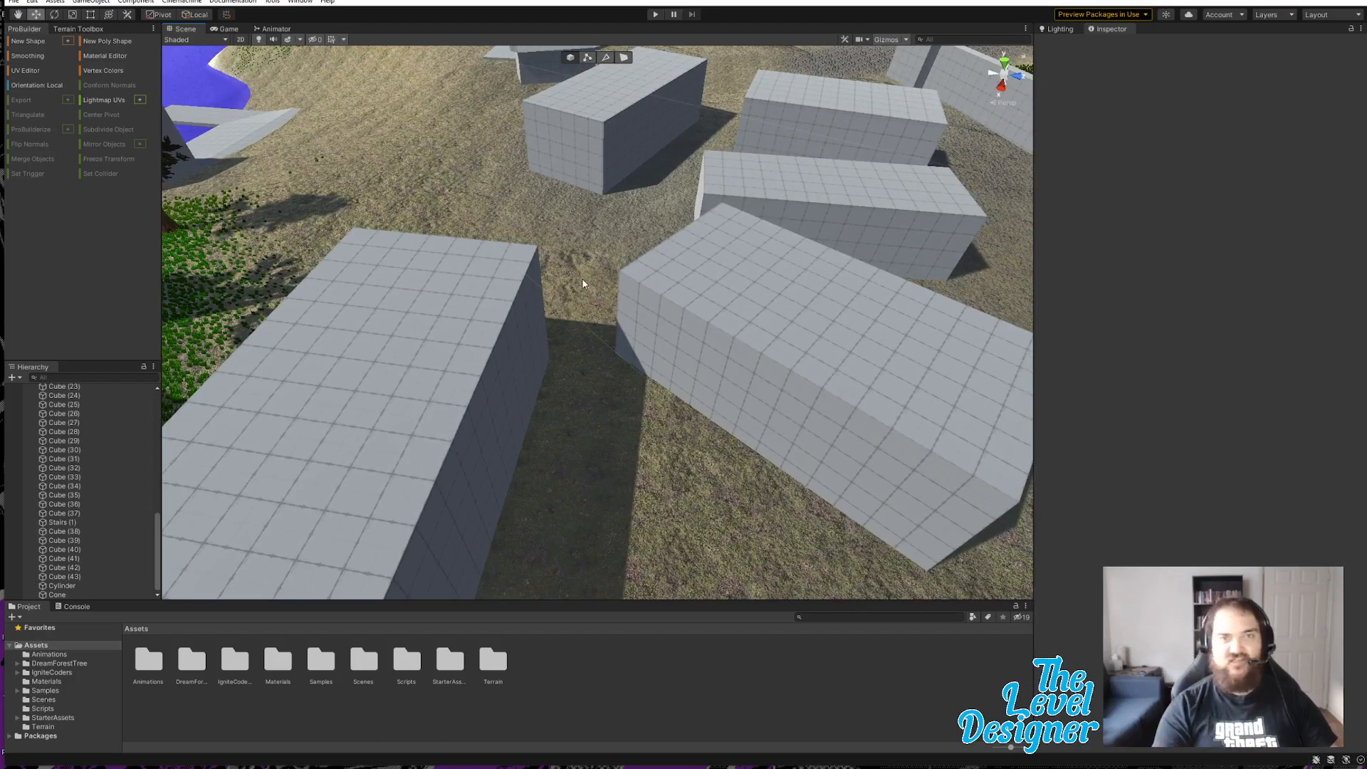
{"action": "right_click_drag", "start_coordinate": [583, 283], "coordinate": [400, 426]}
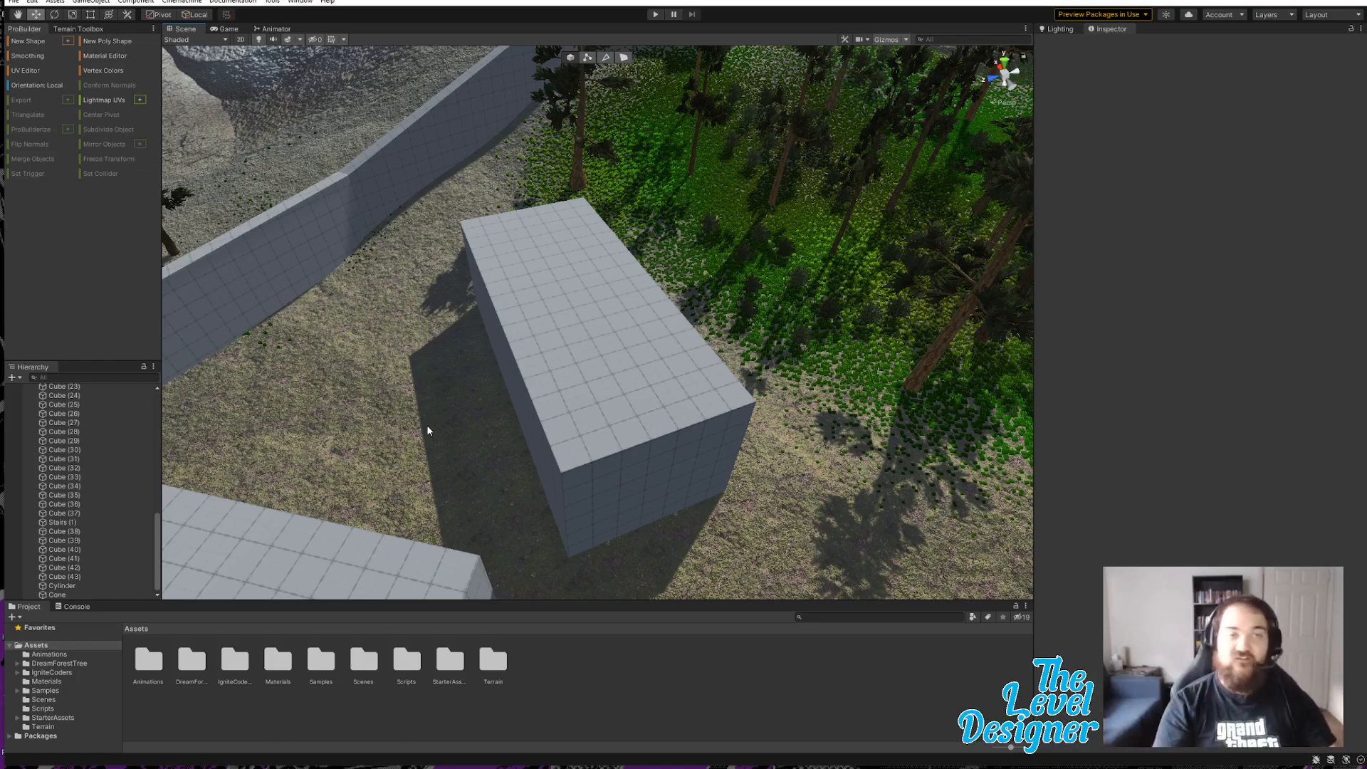
{"action": "left_click_drag", "start_coordinate": [673, 346], "coordinate": [765, 328], "text": "alt"}
{"action": "right_click_drag", "start_coordinate": [766, 327], "coordinate": [702, 201]}
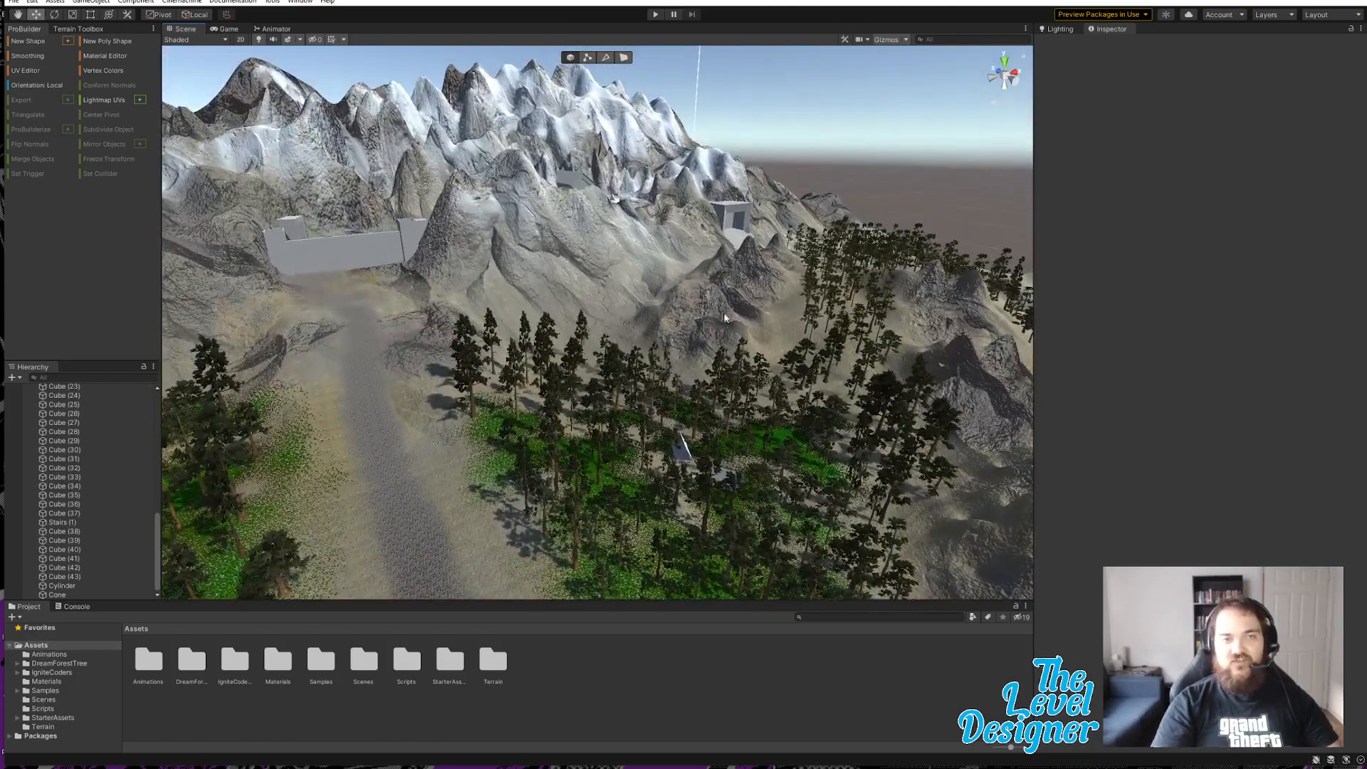
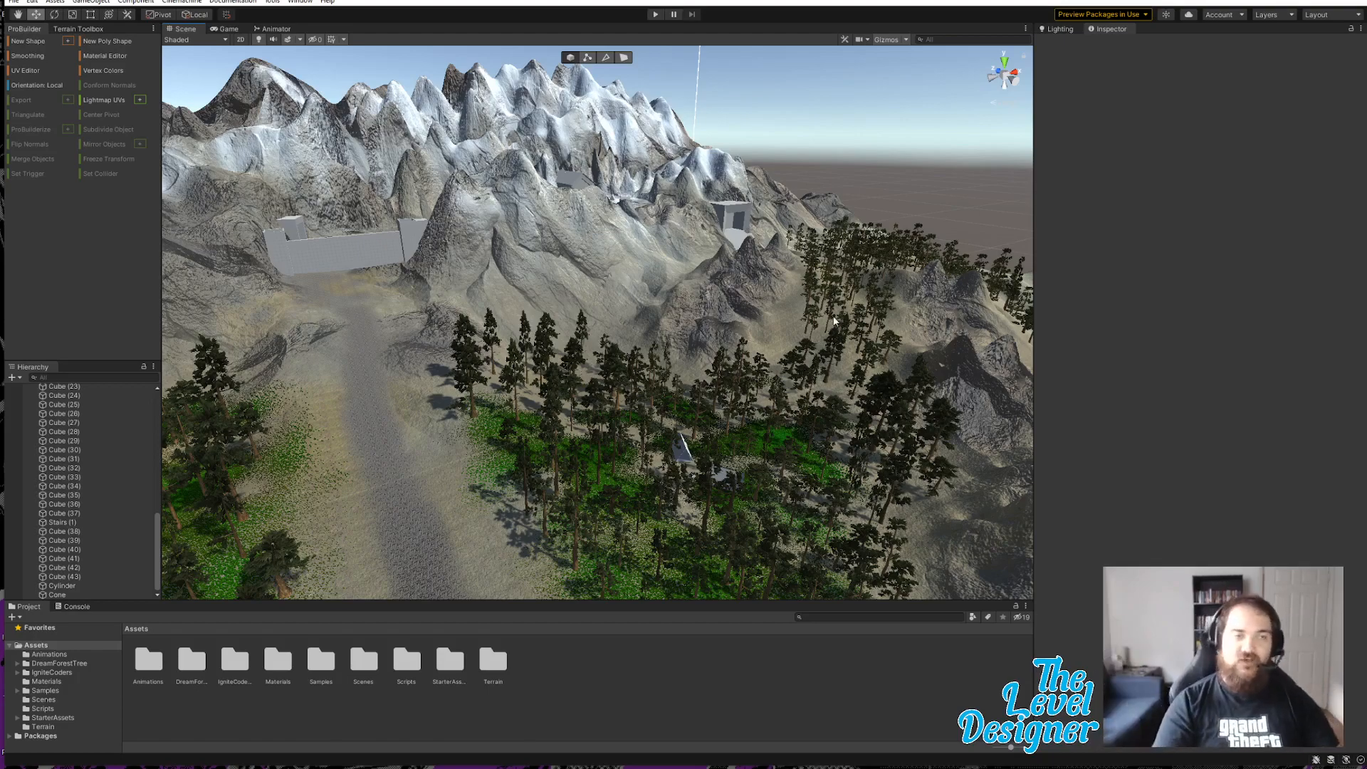
Step: Examine the mountain pass behind the gate wall and its position relative to the forest and the walled village
{"action": "key", "text": "w"}
{"action": "right_click_drag", "start_coordinate": [832, 314], "coordinate": [708, 348]}
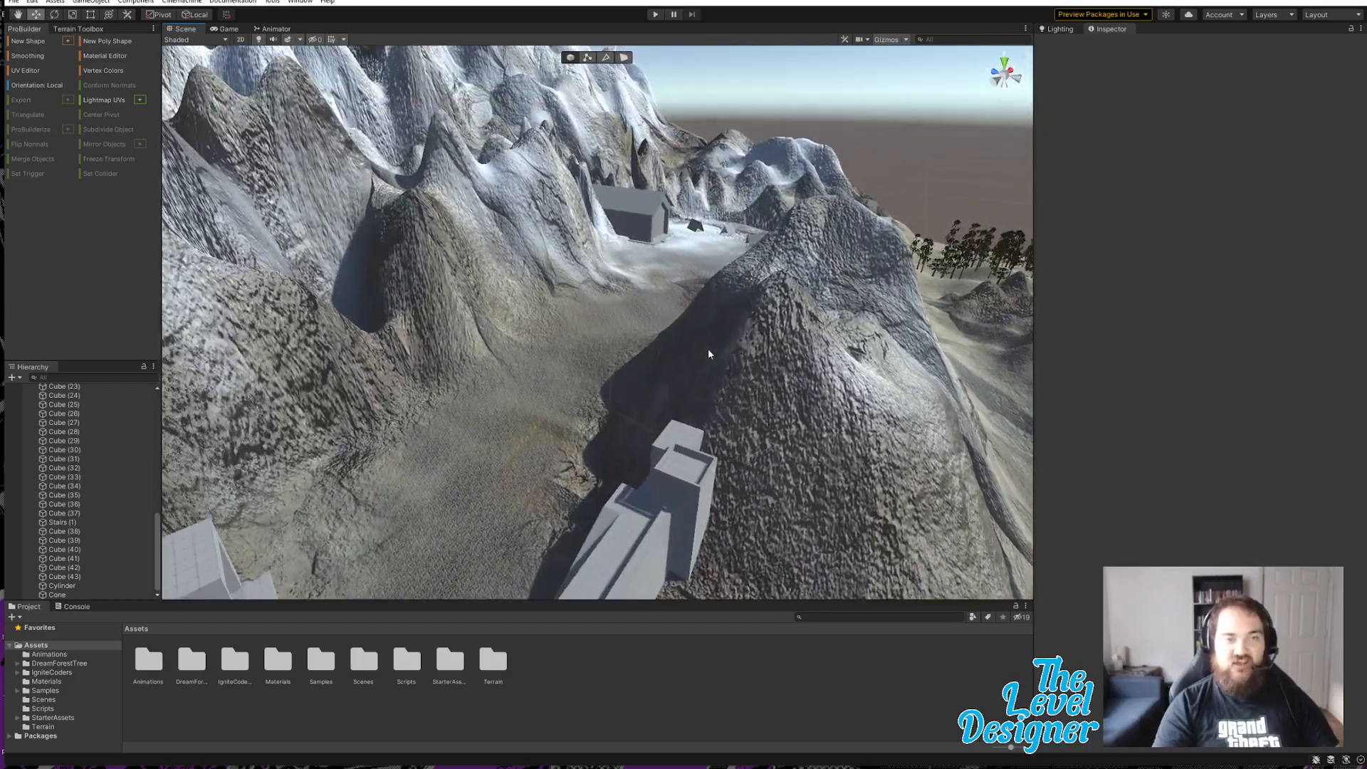
{"action": "right_click_drag", "start_coordinate": [583, 349], "coordinate": [556, 363]}
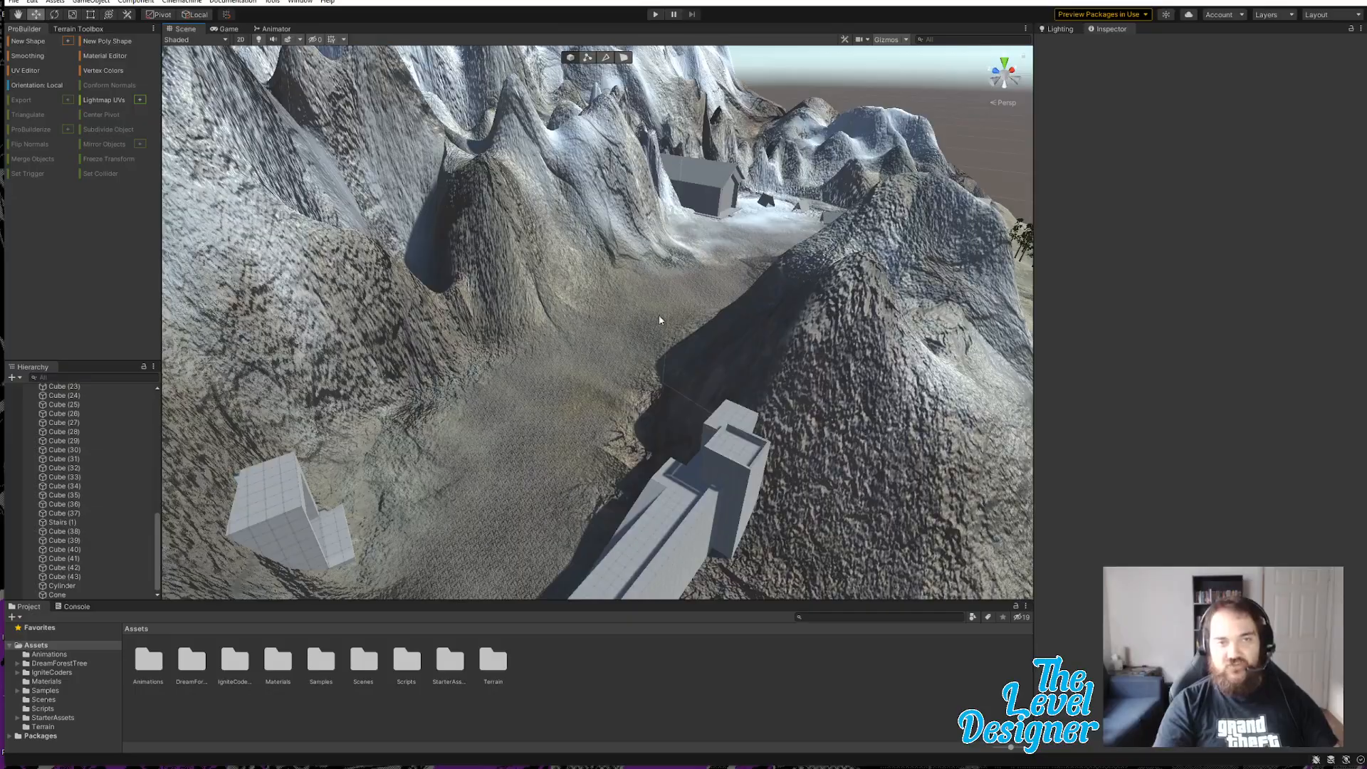
{"action": "right_click_drag", "start_coordinate": [660, 319], "coordinate": [640, 372]}
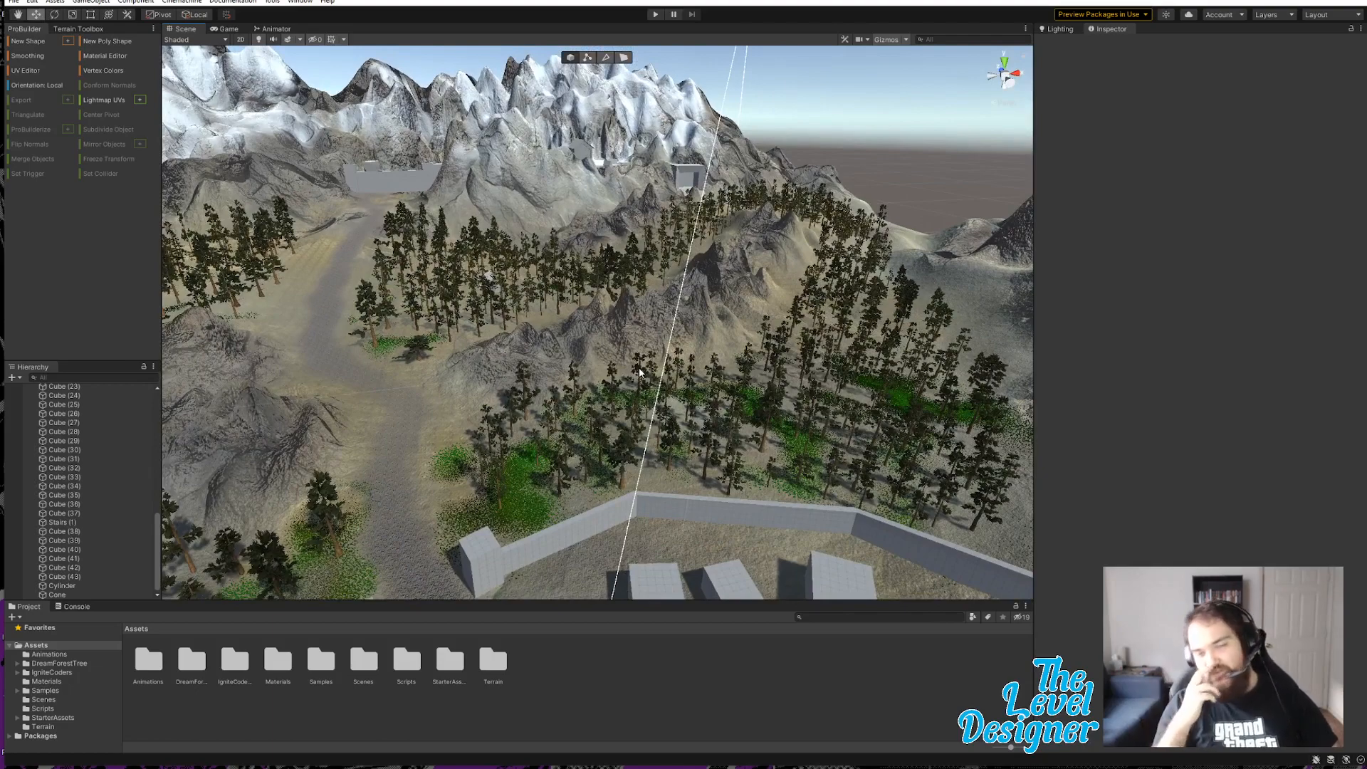
Step: Add a neighbouring terrain tile along the main terrain's open edge beyond the forest
{"action": "right_click_drag", "start_coordinate": [763, 247], "coordinate": [640, 335]}
{"action": "left_click", "coordinate": [724, 327]}
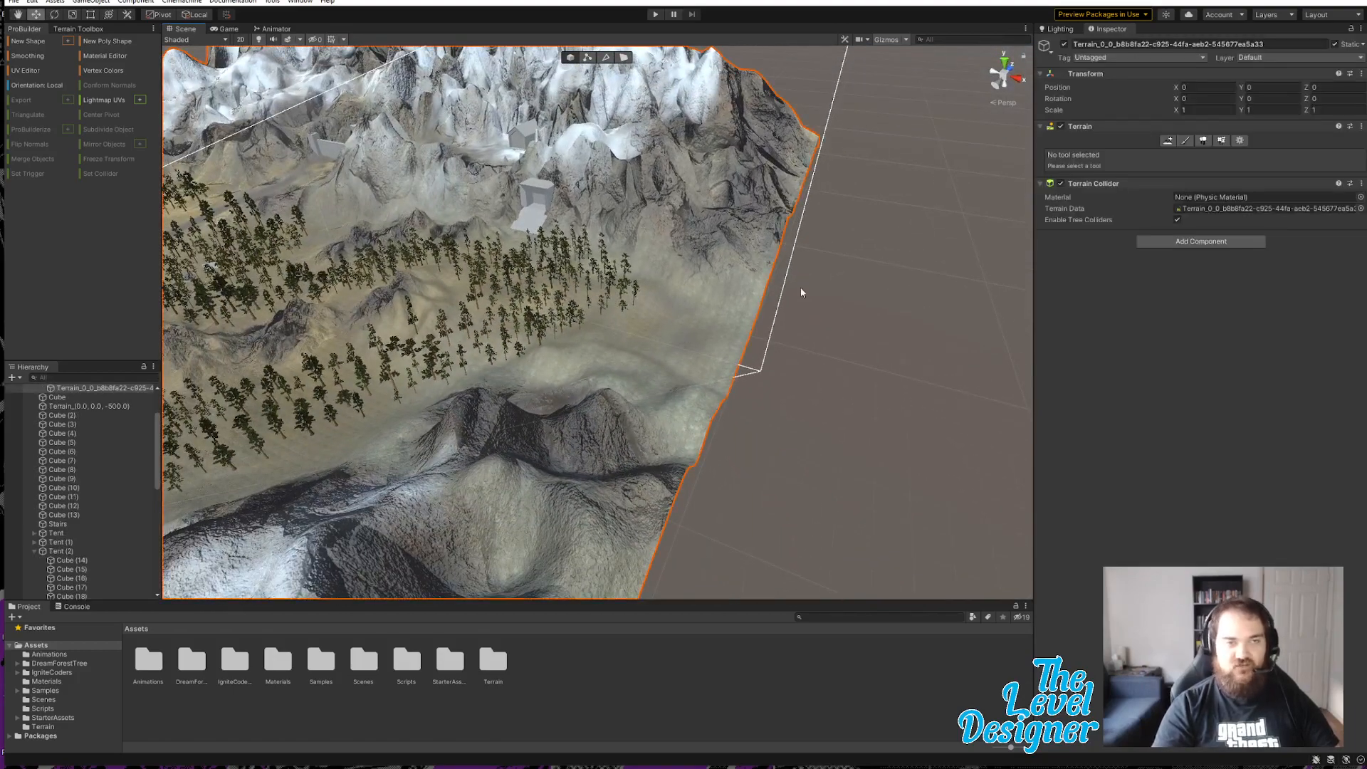
{"action": "mouse_move", "coordinate": [854, 323]}
{"action": "right_mouse_down"}
{"action": "mouse_move", "coordinate": [871, 330]}
{"action": "mouse_move", "coordinate": [865, 346]}
{"action": "mouse_move", "coordinate": [872, 335]}
{"action": "right_mouse_up"}
{"action": "left_click", "coordinate": [1168, 140]}
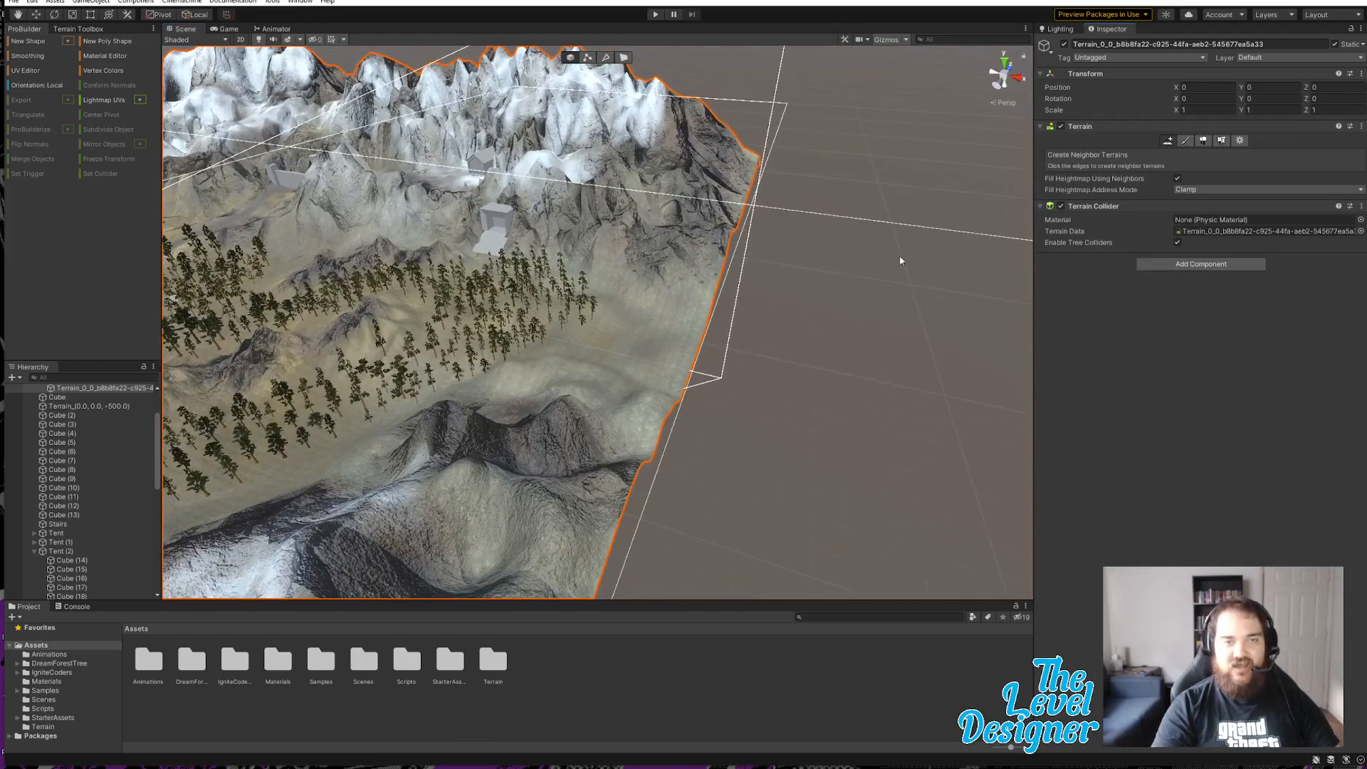
{"action": "right_click_drag", "start_coordinate": [744, 334], "coordinate": [964, 255]}
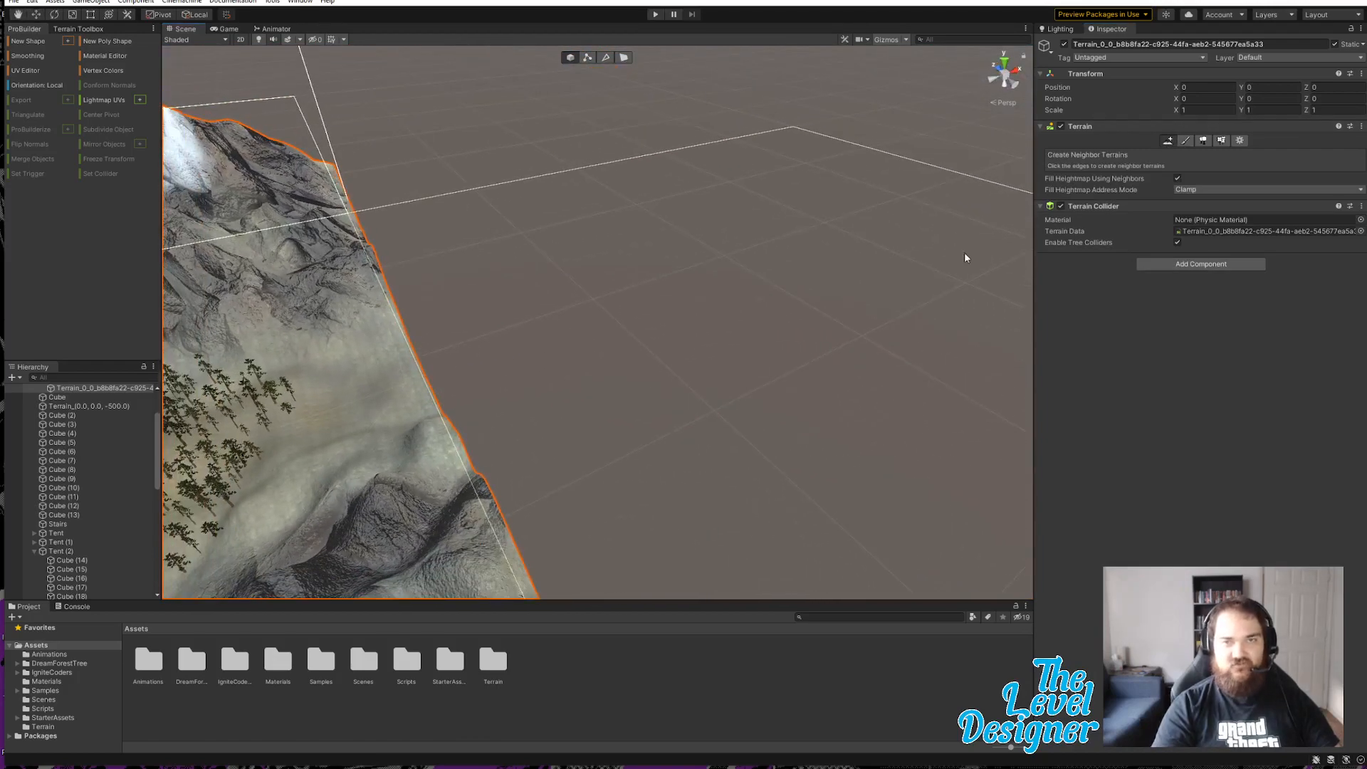
{"action": "left_click", "coordinate": [774, 317]}
{"action": "right_click_drag", "start_coordinate": [774, 317], "coordinate": [726, 251]}
Step: Raise hills on the new terrain tile along its shared edge with the mountains, using brush size 157 and strength 0.054
{"action": "left_click", "coordinate": [1184, 141]}
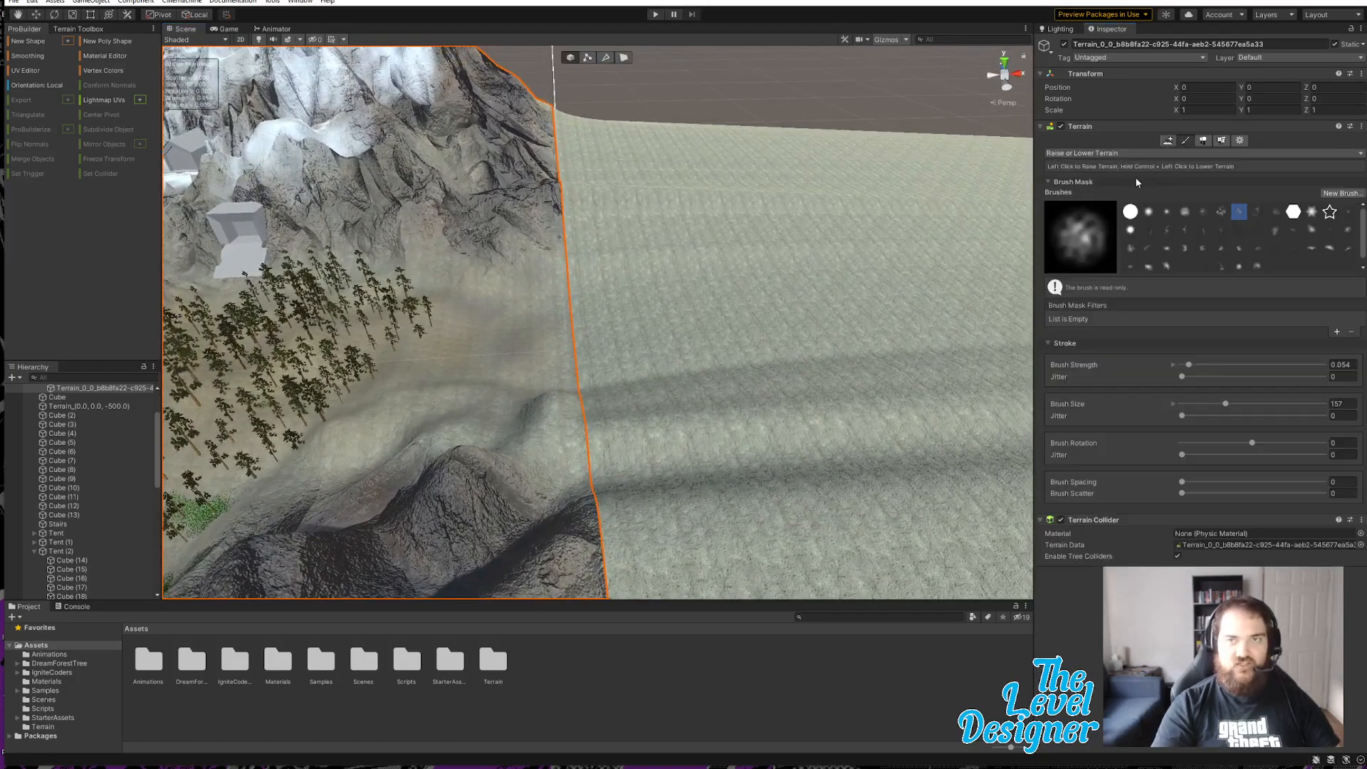
{"action": "left_click", "coordinate": [1079, 154]}
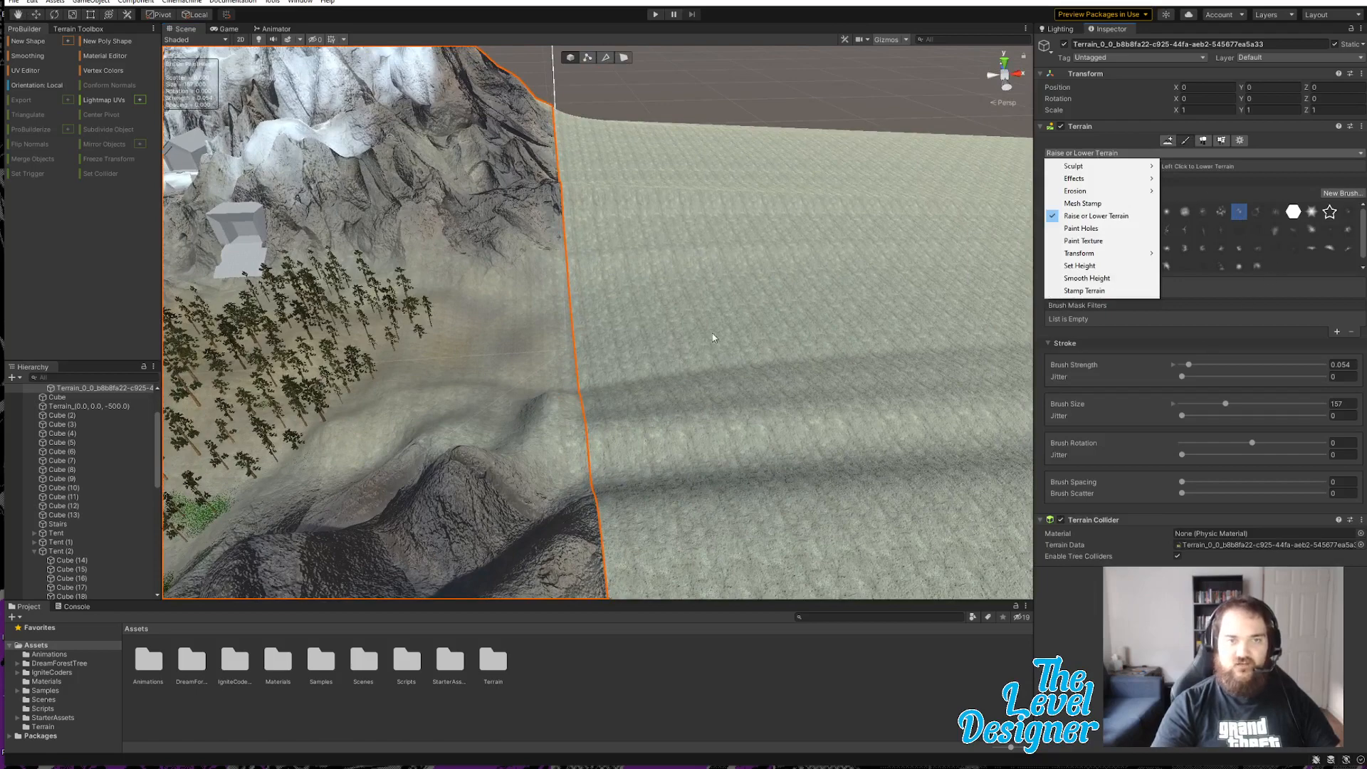
{"action": "left_click", "coordinate": [714, 338]}
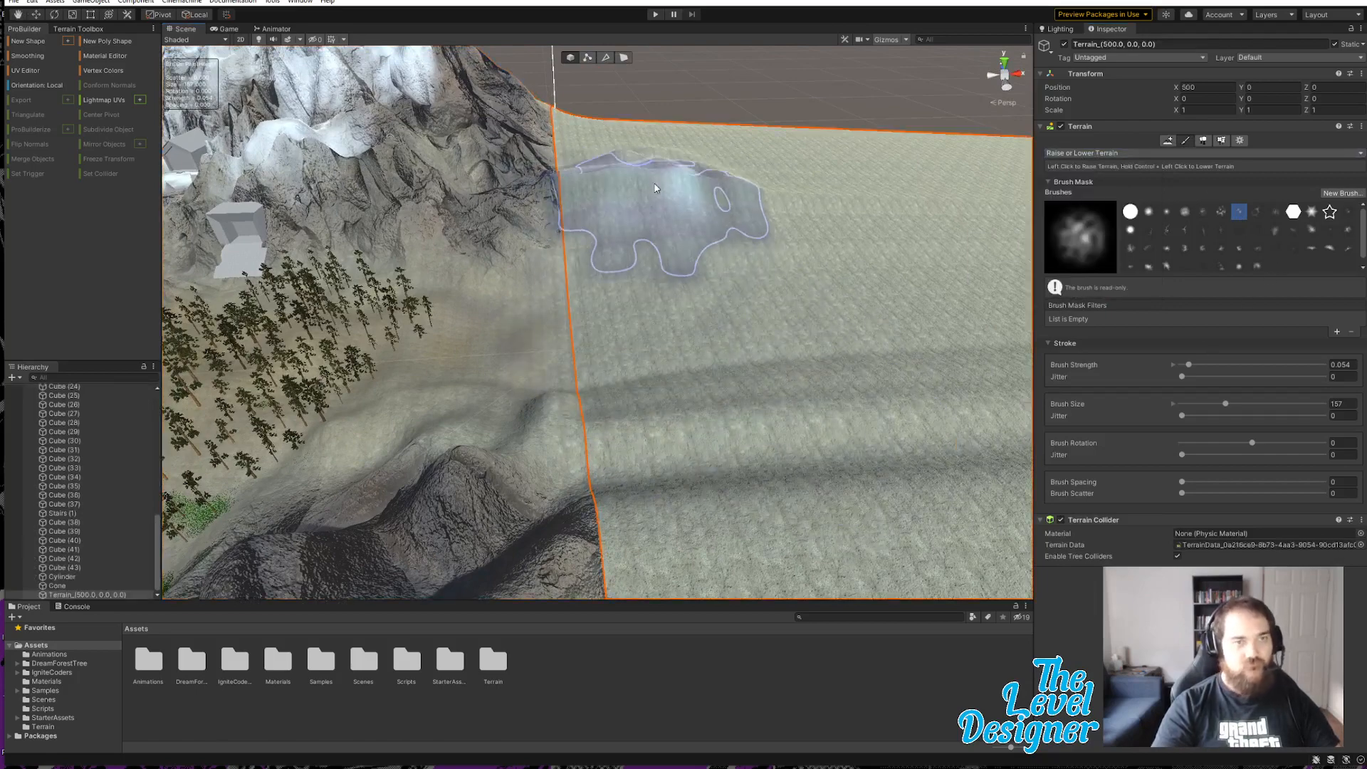
{"action": "mouse_move", "coordinate": [644, 182]}
{"action": "left_mouse_down"}
{"action": "mouse_move", "coordinate": [636, 171]}
{"action": "mouse_move", "coordinate": [666, 176]}
{"action": "mouse_move", "coordinate": [716, 146]}
{"action": "left_mouse_up"}
{"action": "mouse_move", "coordinate": [647, 194]}
{"action": "right_mouse_down"}
{"action": "mouse_move", "coordinate": [662, 223]}
{"action": "mouse_move", "coordinate": [748, 245]}
{"action": "mouse_move", "coordinate": [678, 299]}
{"action": "right_mouse_up"}
{"action": "mouse_move", "coordinate": [673, 293]}
{"action": "left_mouse_down"}
{"action": "mouse_move", "coordinate": [751, 281]}
{"action": "mouse_move", "coordinate": [814, 327]}
{"action": "mouse_move", "coordinate": [672, 289]}
{"action": "left_mouse_up"}
{"action": "mouse_move", "coordinate": [671, 290]}
{"action": "right_mouse_down"}
{"action": "mouse_move", "coordinate": [812, 267]}
{"action": "mouse_move", "coordinate": [733, 228]}
{"action": "mouse_move", "coordinate": [644, 156]}
{"action": "mouse_move", "coordinate": [775, 366]}
{"action": "mouse_move", "coordinate": [803, 378]}
{"action": "mouse_move", "coordinate": [687, 432]}
{"action": "mouse_move", "coordinate": [499, 456]}
{"action": "mouse_move", "coordinate": [646, 407]}
{"action": "right_mouse_up"}
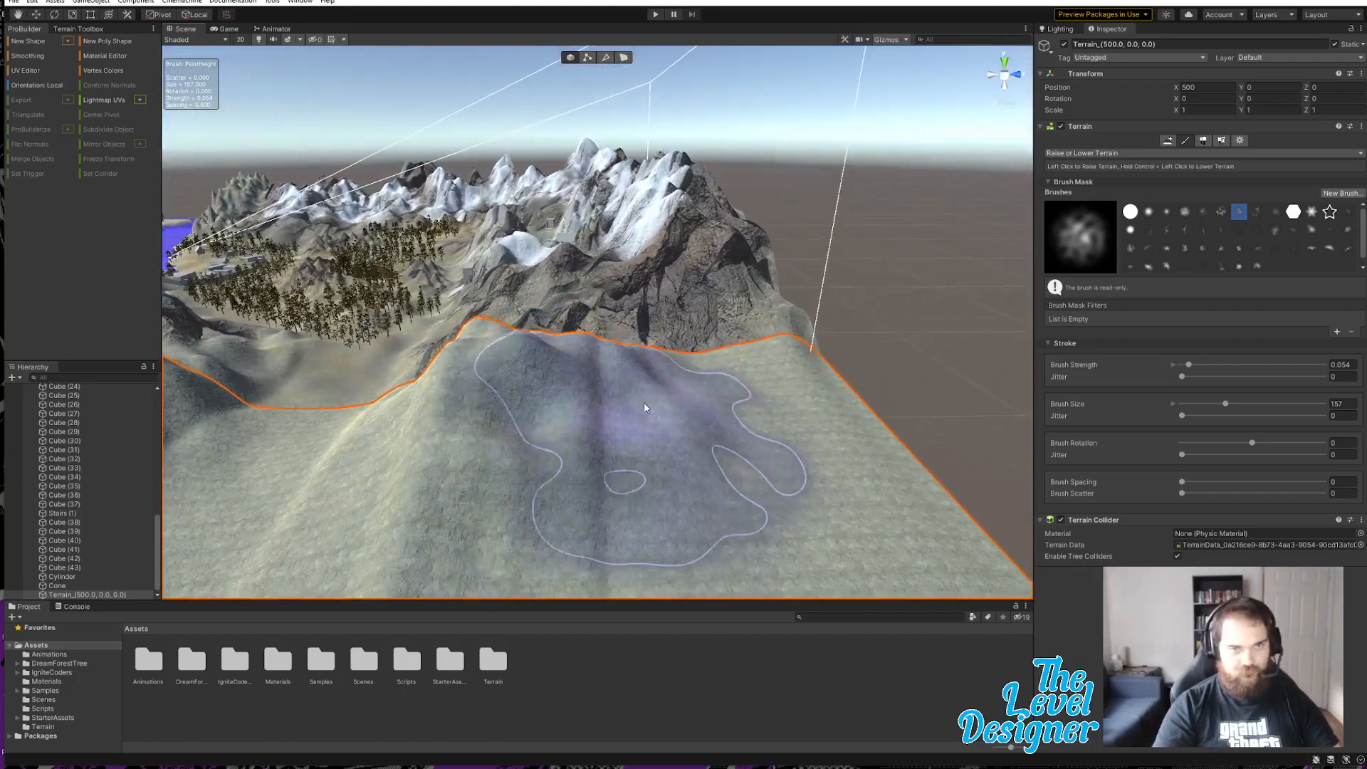
Step: Undo one raised stroke and extend the hills along the tile's shared edge towards the lake
{"action": "left_click_drag", "start_coordinate": [659, 438], "coordinate": [707, 453]}
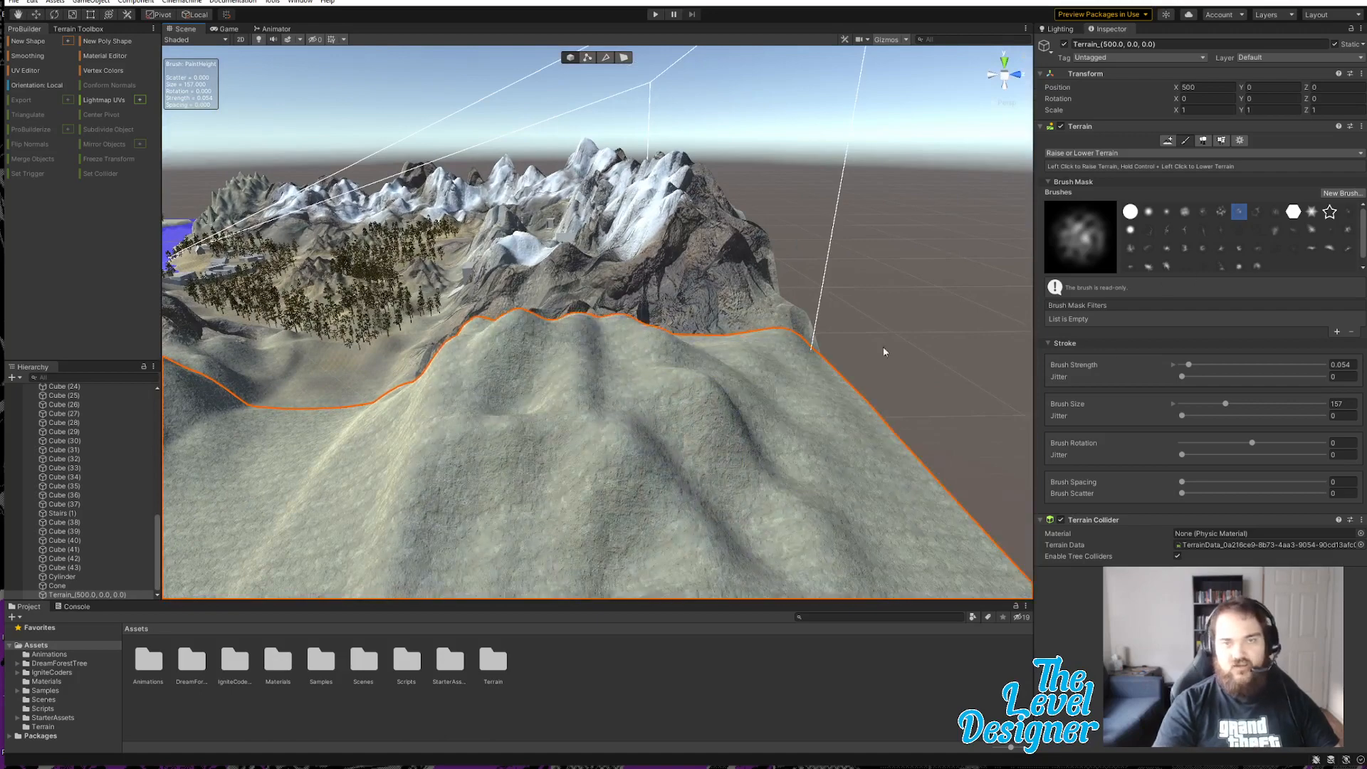
{"action": "key", "text": "ctrl+z"}
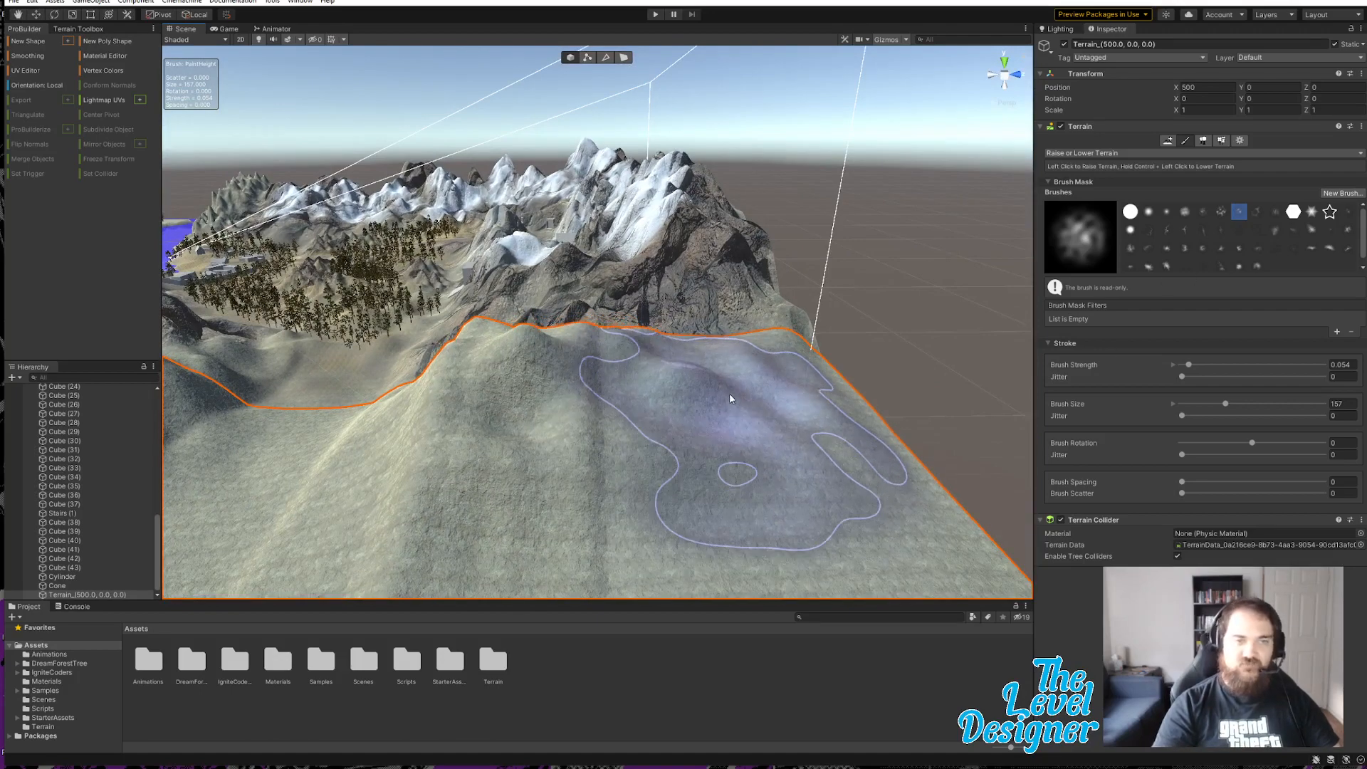
{"action": "right_click_drag", "start_coordinate": [747, 463], "coordinate": [715, 447]}
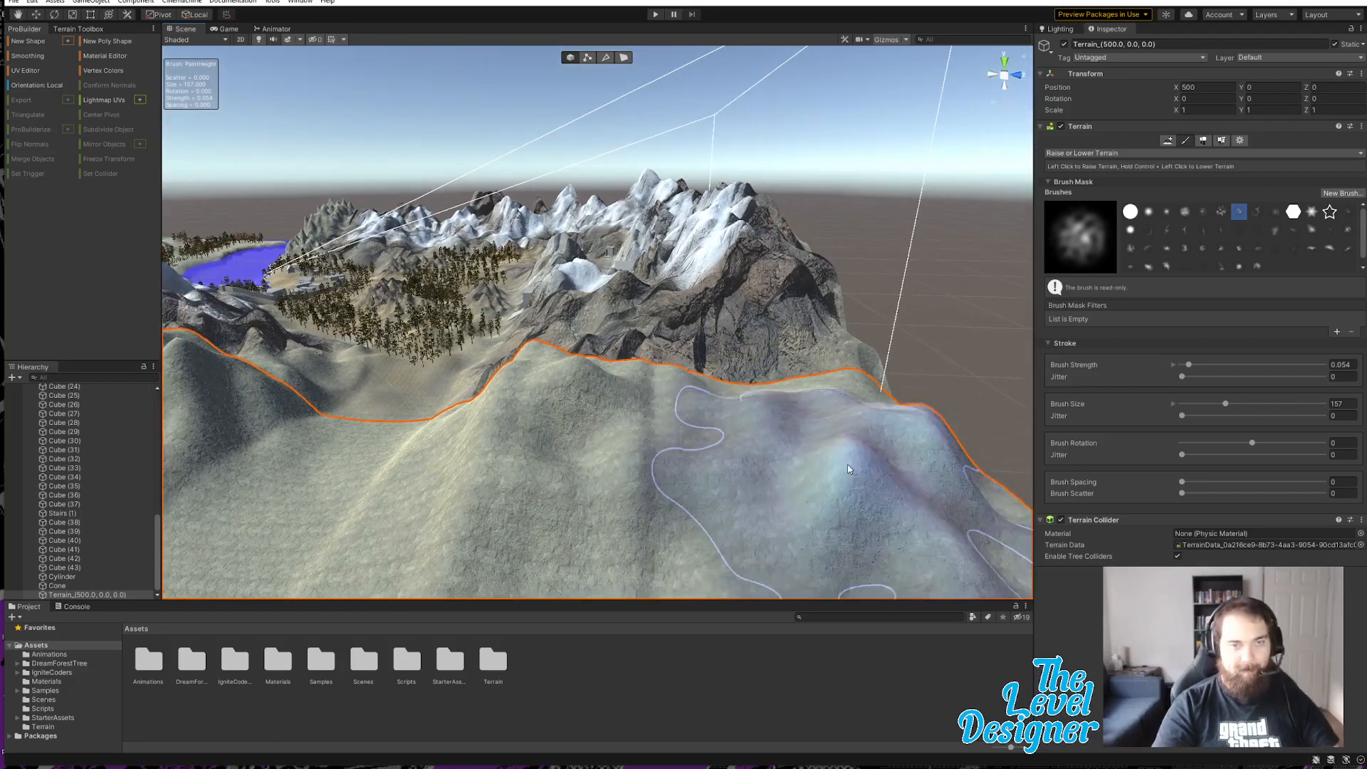
{"action": "mouse_move", "coordinate": [847, 465]}
{"action": "right_mouse_down"}
{"action": "mouse_move", "coordinate": [671, 434]}
{"action": "mouse_move", "coordinate": [664, 391]}
{"action": "mouse_move", "coordinate": [695, 364]}
{"action": "mouse_move", "coordinate": [779, 400]}
{"action": "mouse_move", "coordinate": [811, 324]}
{"action": "mouse_move", "coordinate": [942, 506]}
{"action": "mouse_move", "coordinate": [894, 473]}
{"action": "mouse_move", "coordinate": [641, 388]}
{"action": "right_mouse_up"}
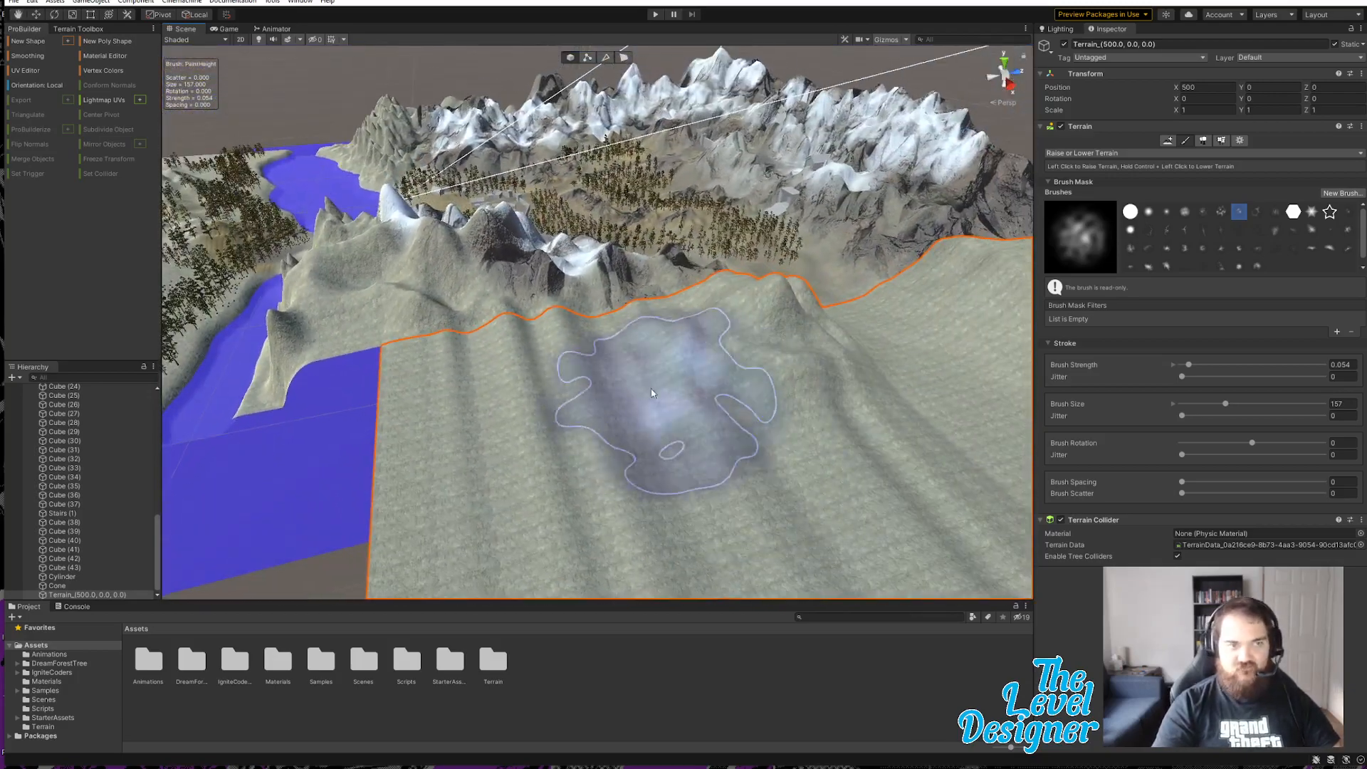
{"action": "mouse_move", "coordinate": [622, 355]}
{"action": "left_mouse_down"}
{"action": "mouse_move", "coordinate": [695, 381]}
{"action": "mouse_move", "coordinate": [562, 416]}
{"action": "mouse_move", "coordinate": [529, 442]}
{"action": "left_mouse_up"}
{"action": "right_click_drag", "start_coordinate": [529, 442], "coordinate": [399, 427]}
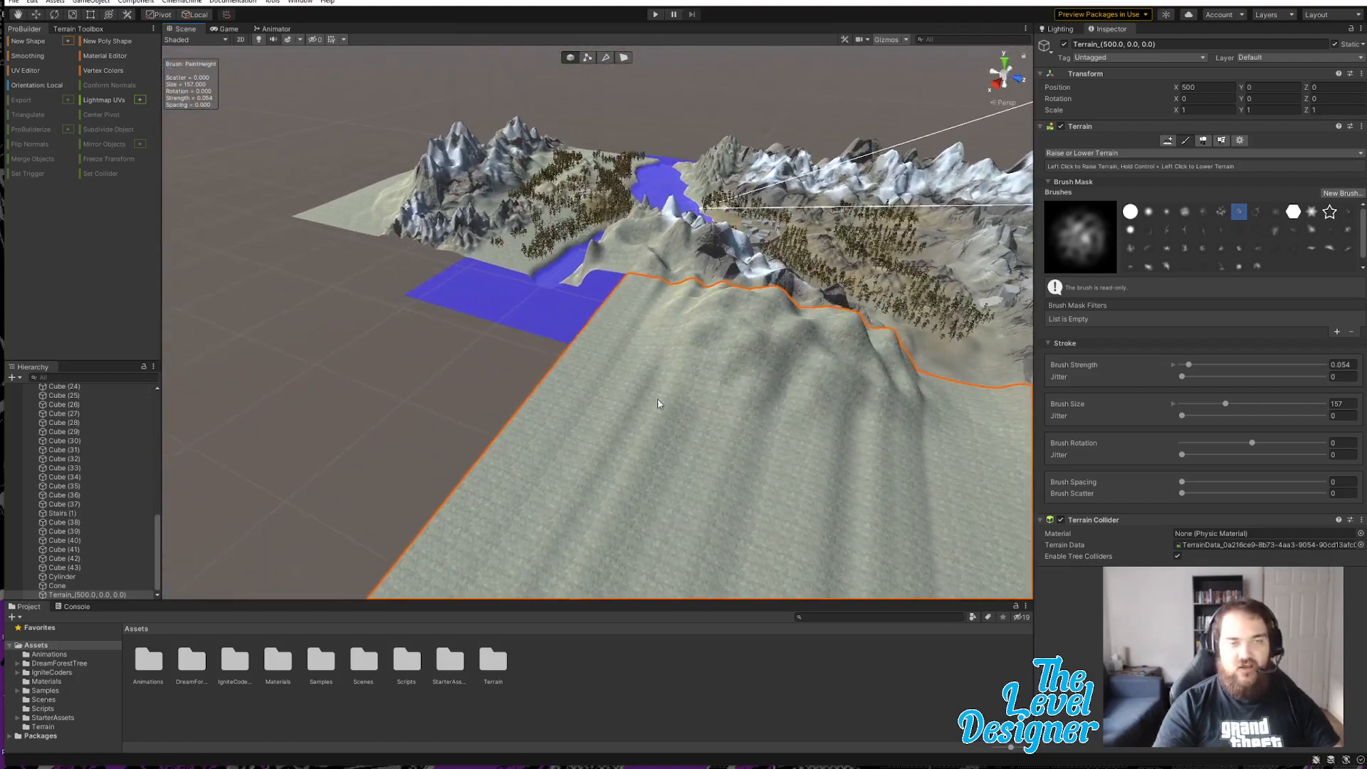
Step: Add another neighbouring terrain tile in the empty area beside the new hills, at the end of the lake
{"action": "left_click", "coordinate": [1168, 141]}
{"action": "left_click", "coordinate": [412, 330]}
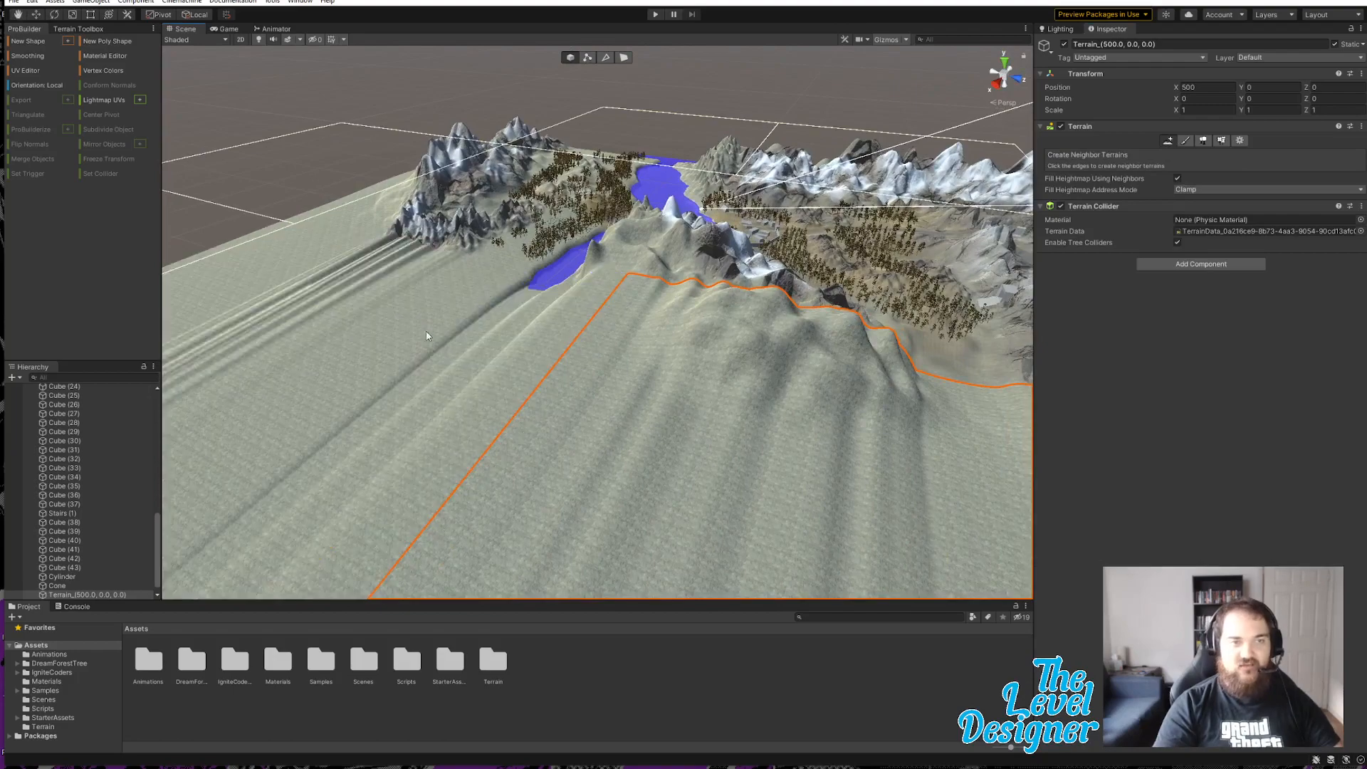
{"action": "right_click_drag", "start_coordinate": [741, 394], "coordinate": [860, 275]}
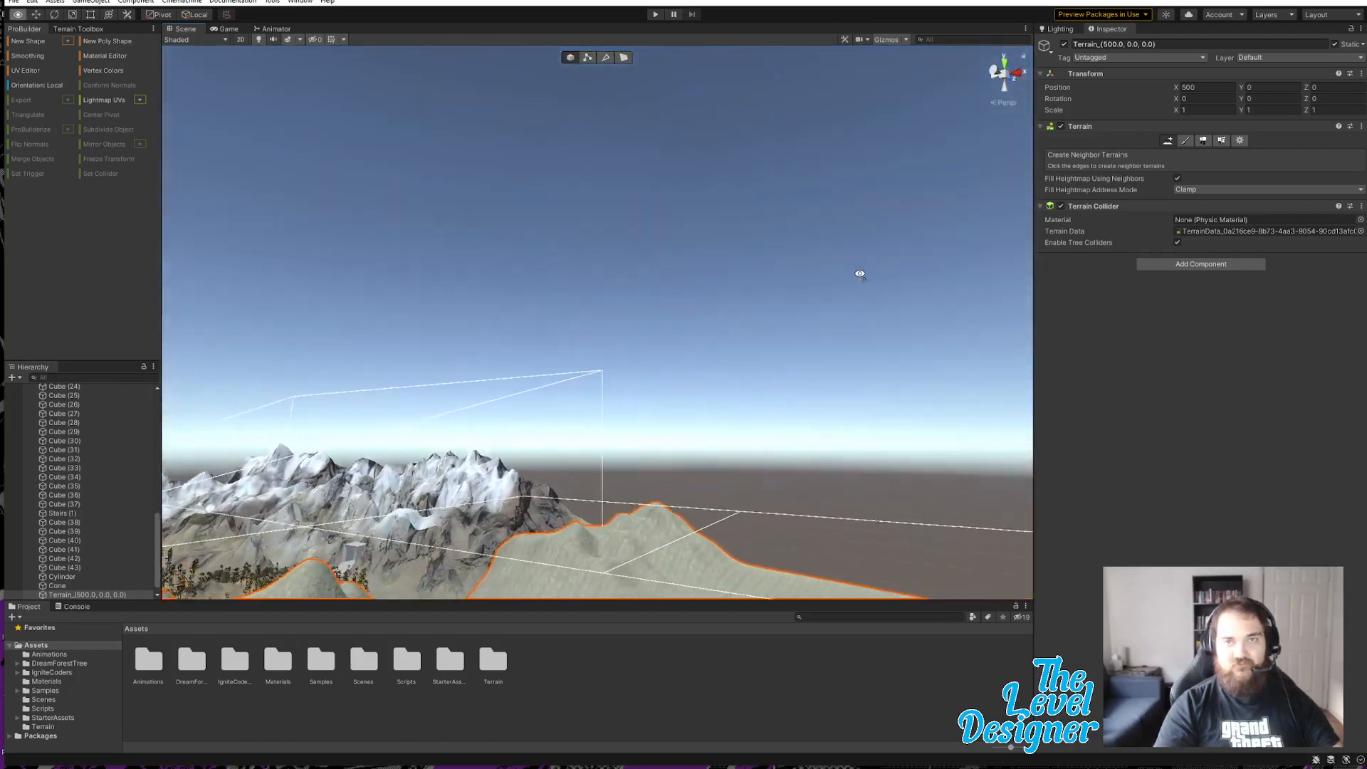
Step: Raise the ground at the valley opening between the new hills, using brush sizes 87 and 145
{"action": "left_click", "coordinate": [1186, 141]}
{"action": "mouse_move", "coordinate": [895, 381]}
{"action": "right_mouse_down"}
{"action": "mouse_move", "coordinate": [741, 370]}
{"action": "mouse_move", "coordinate": [720, 431]}
{"action": "mouse_move", "coordinate": [583, 458]}
{"action": "mouse_move", "coordinate": [726, 467]}
{"action": "mouse_move", "coordinate": [727, 424]}
{"action": "mouse_move", "coordinate": [702, 382]}
{"action": "right_mouse_up"}
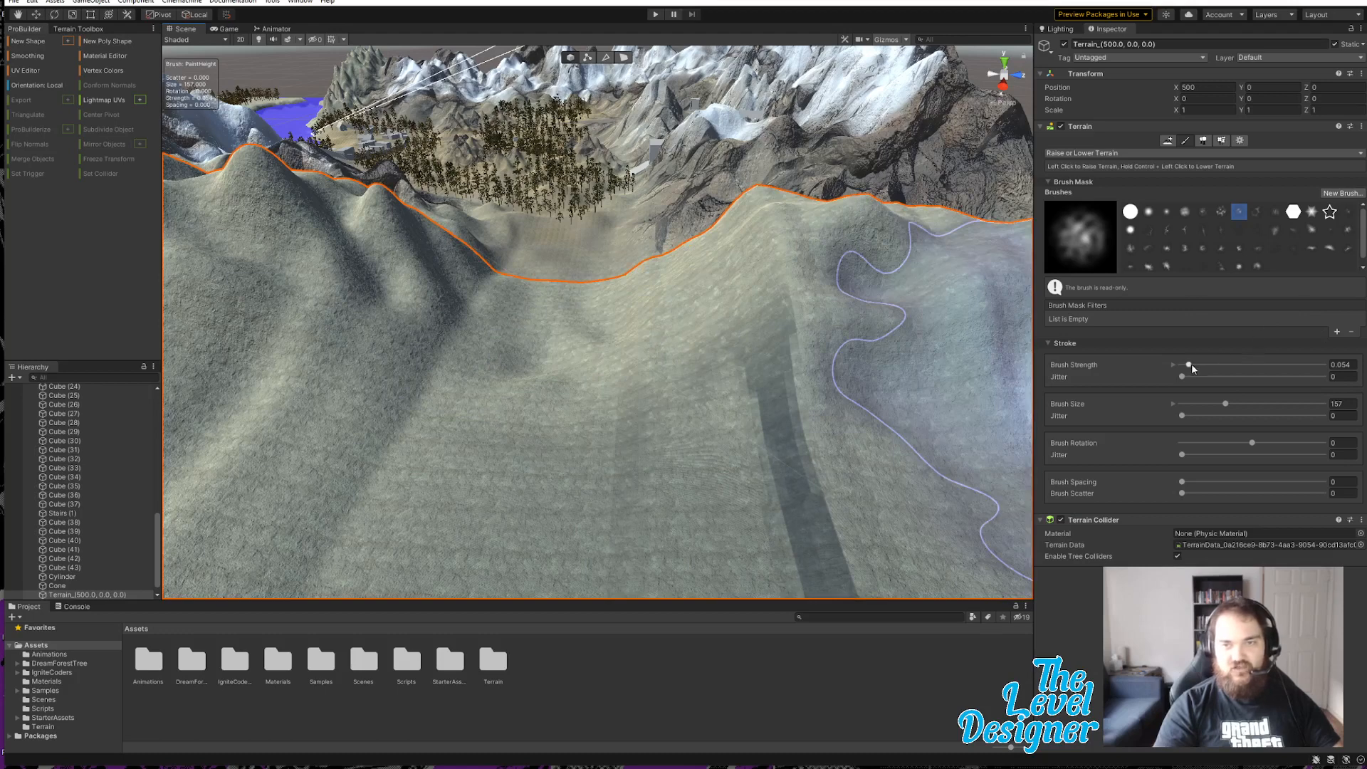
{"action": "left_click_drag", "start_coordinate": [1227, 408], "coordinate": [1216, 411]}
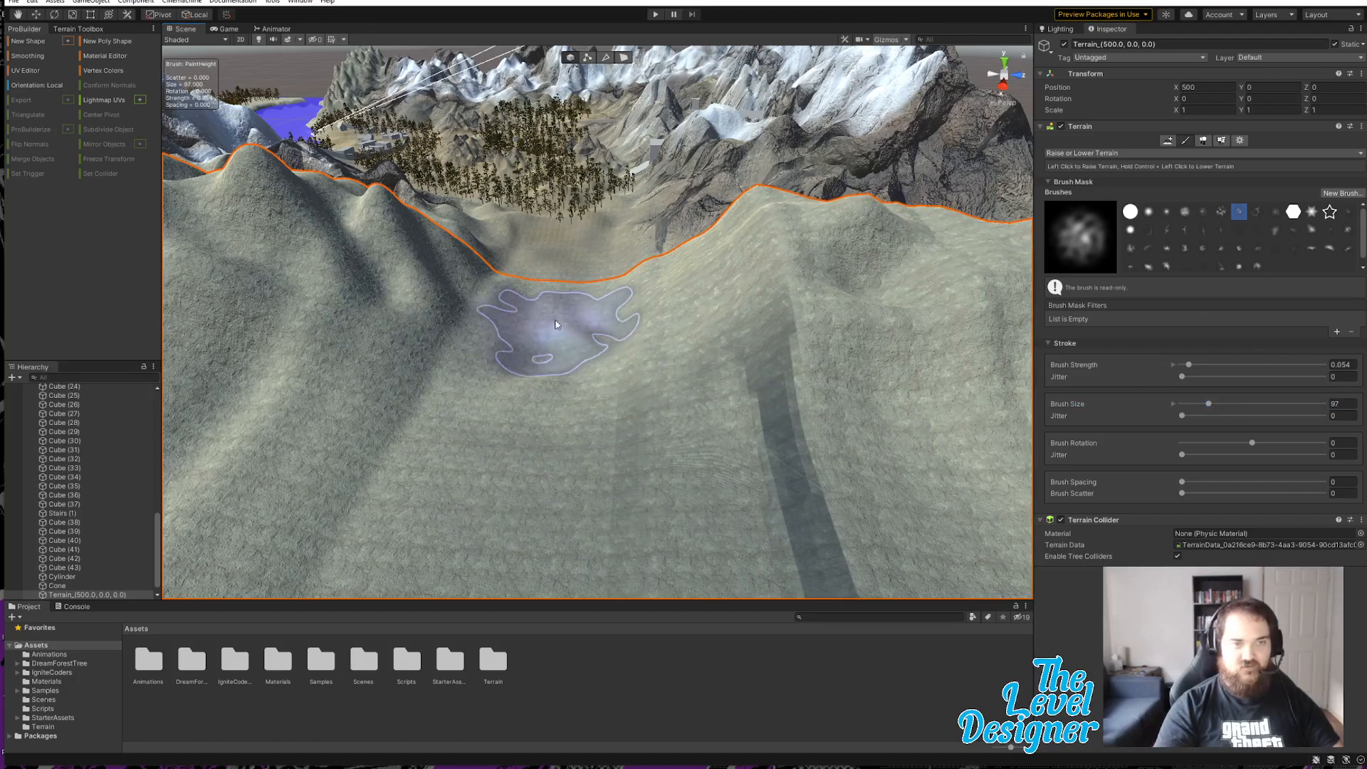
{"action": "left_click_drag", "start_coordinate": [1210, 405], "coordinate": [1218, 406]}
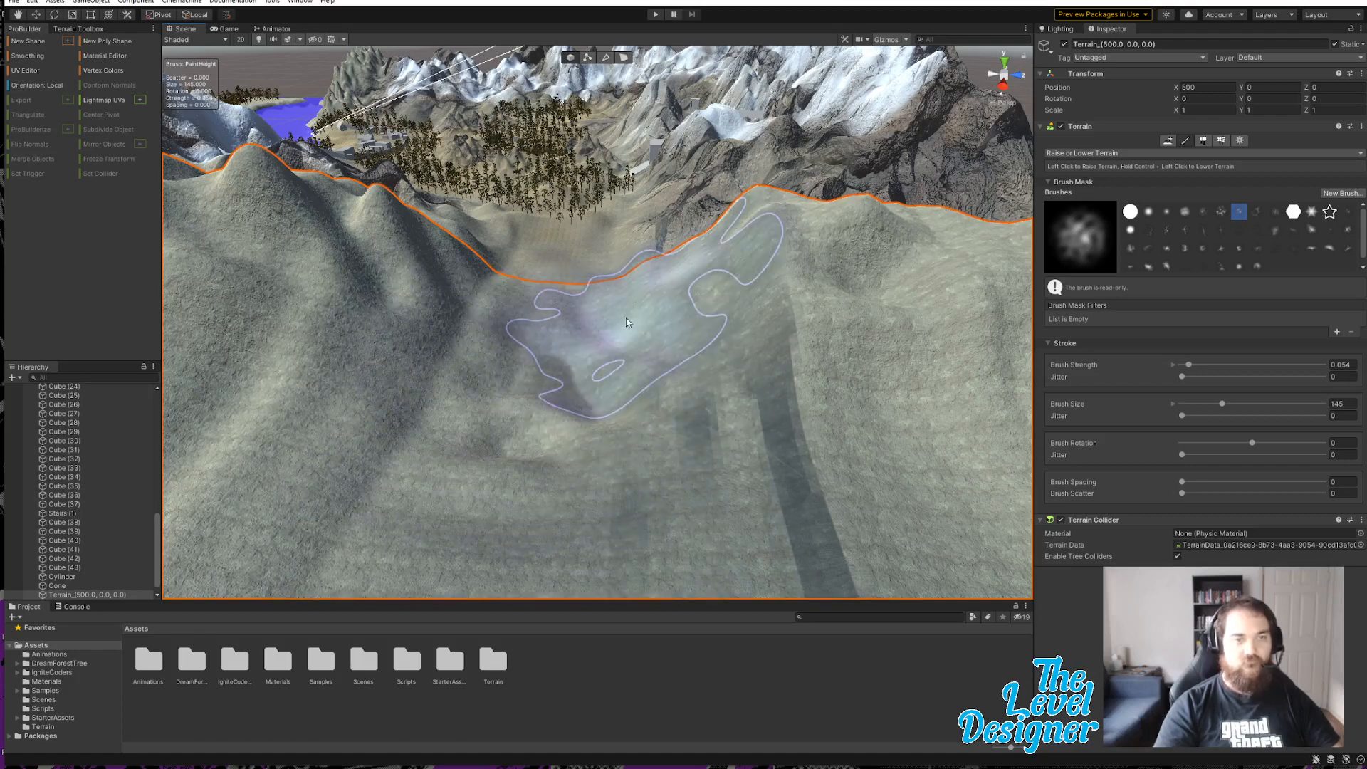
Step: Raise a large mountain near the outer edge of the first added tile with the brush size at 276
{"action": "mouse_move", "coordinate": [656, 427]}
{"action": "left_mouse_down", "text": "alt"}
{"action": "mouse_move", "coordinate": [655, 366]}
{"action": "mouse_move", "coordinate": [534, 345]}
{"action": "mouse_move", "coordinate": [214, 399]}
{"action": "mouse_move", "coordinate": [290, 428]}
{"action": "mouse_move", "coordinate": [390, 372]}
{"action": "mouse_move", "coordinate": [546, 369]}
{"action": "mouse_move", "coordinate": [729, 412]}
{"action": "mouse_move", "coordinate": [731, 432]}
{"action": "mouse_move", "coordinate": [653, 437]}
{"action": "mouse_move", "coordinate": [809, 427]}
{"action": "mouse_move", "coordinate": [542, 424]}
{"action": "left_mouse_up", "text": "alt"}
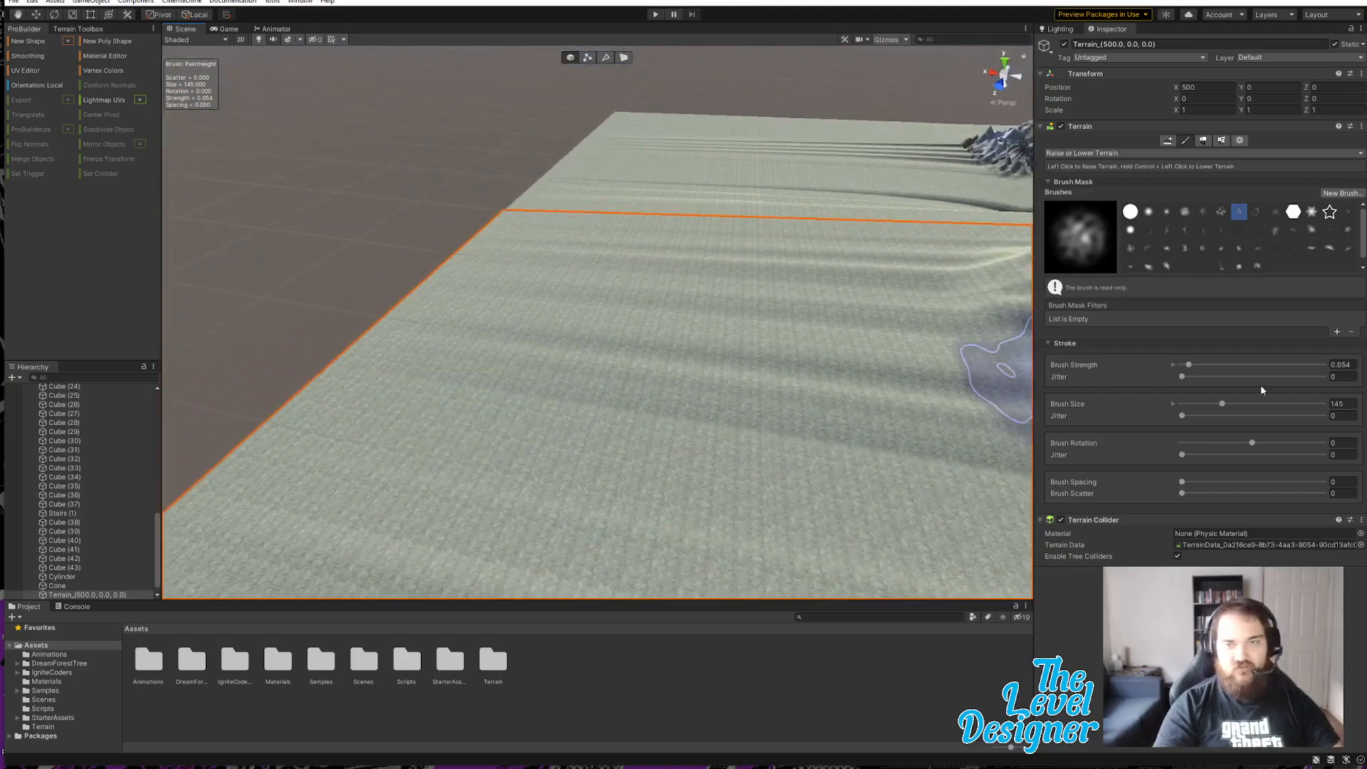
{"action": "left_click_drag", "start_coordinate": [1224, 398], "coordinate": [1234, 409]}
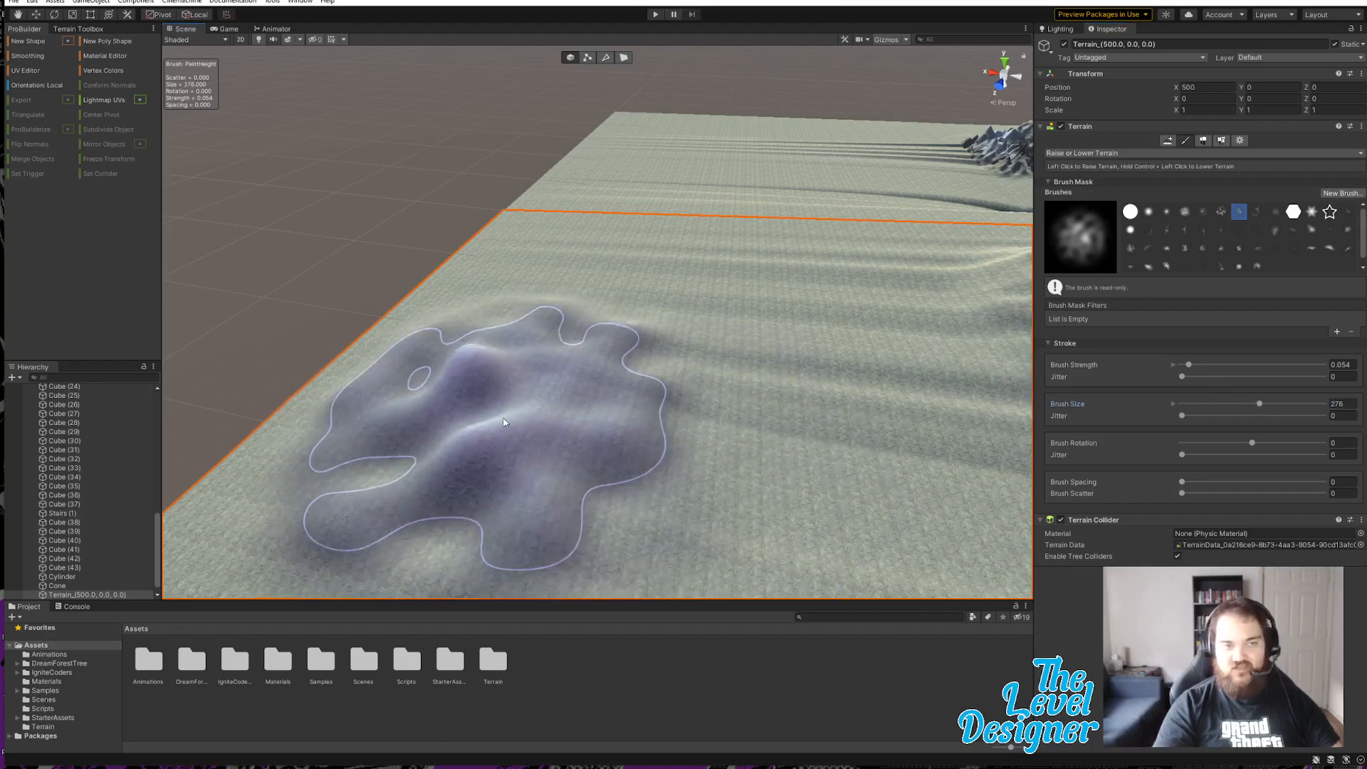
{"action": "left_click_drag", "start_coordinate": [530, 340], "coordinate": [530, 358]}
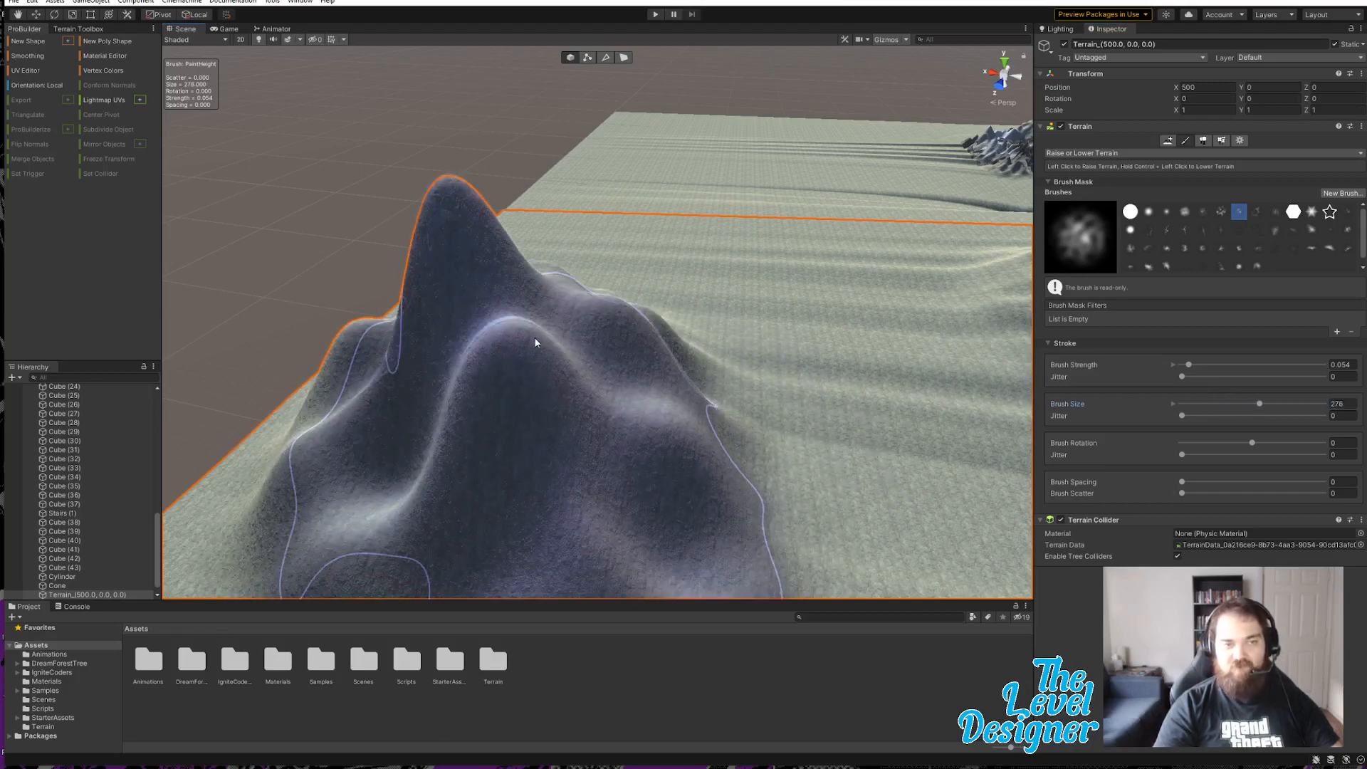
Step: Build the mountain up into steep, rugged peaks with brush size 101 and strength 0.281
{"action": "left_click_drag", "start_coordinate": [1258, 406], "coordinate": [1220, 413]}
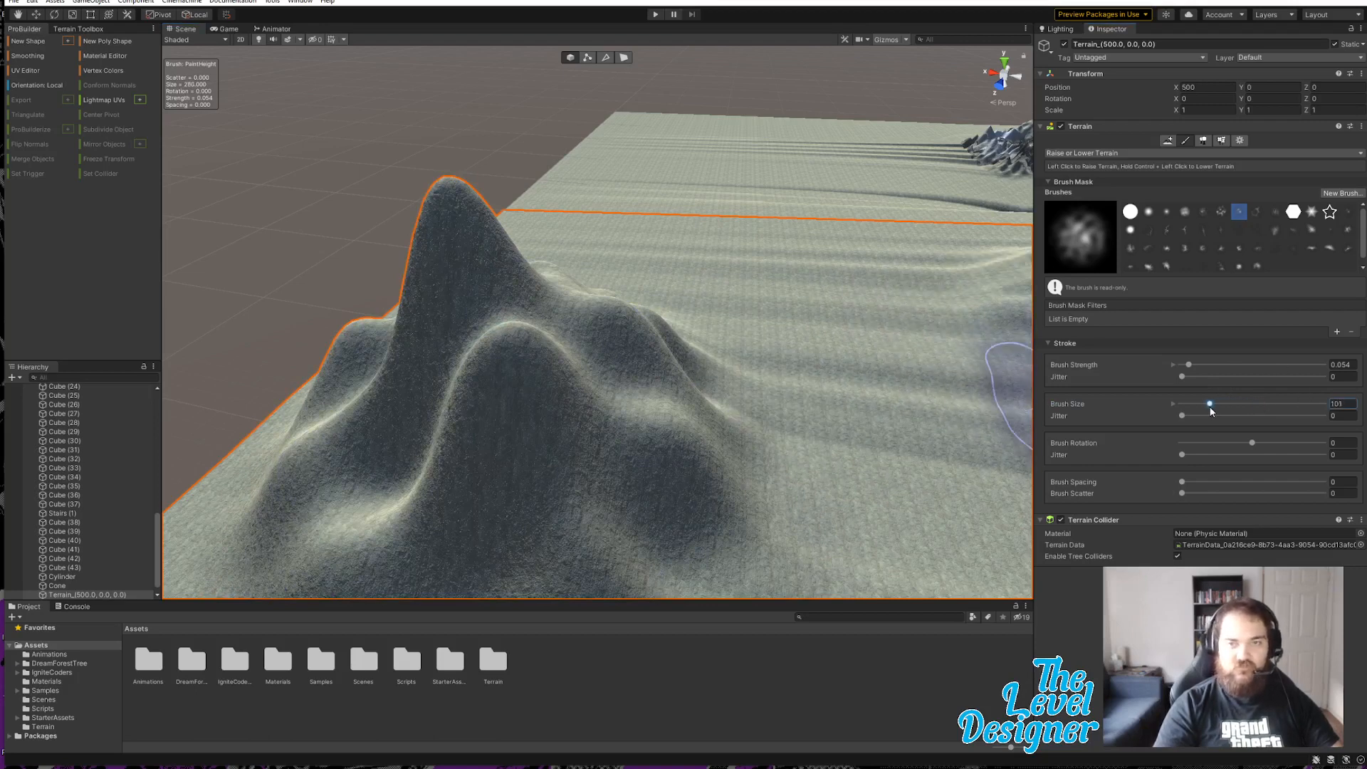
{"action": "left_click_drag", "start_coordinate": [1183, 366], "coordinate": [1201, 367]}
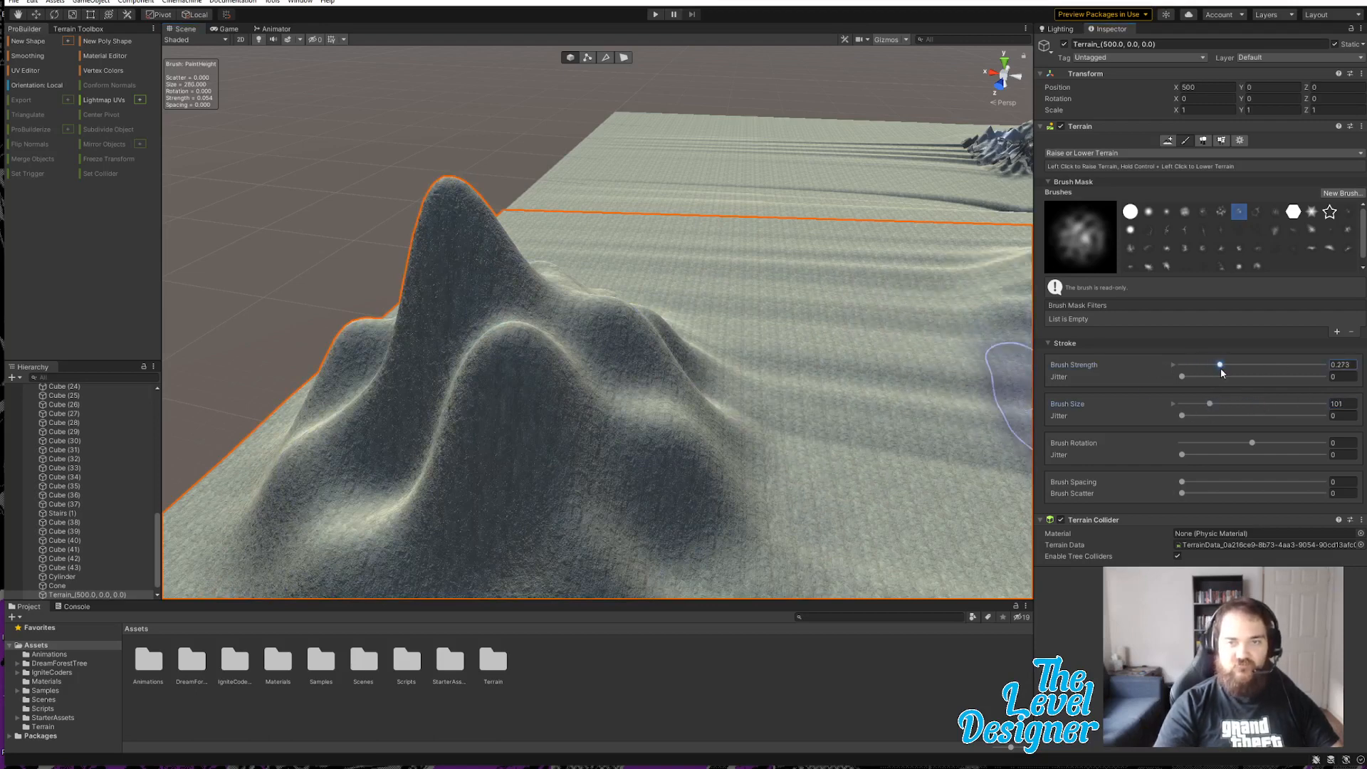
{"action": "mouse_move", "coordinate": [603, 350]}
{"action": "left_mouse_down"}
{"action": "mouse_move", "coordinate": [604, 366]}
{"action": "mouse_move", "coordinate": [402, 391]}
{"action": "mouse_move", "coordinate": [681, 341]}
{"action": "mouse_move", "coordinate": [436, 372]}
{"action": "mouse_move", "coordinate": [407, 419]}
{"action": "mouse_move", "coordinate": [534, 388]}
{"action": "left_mouse_up"}
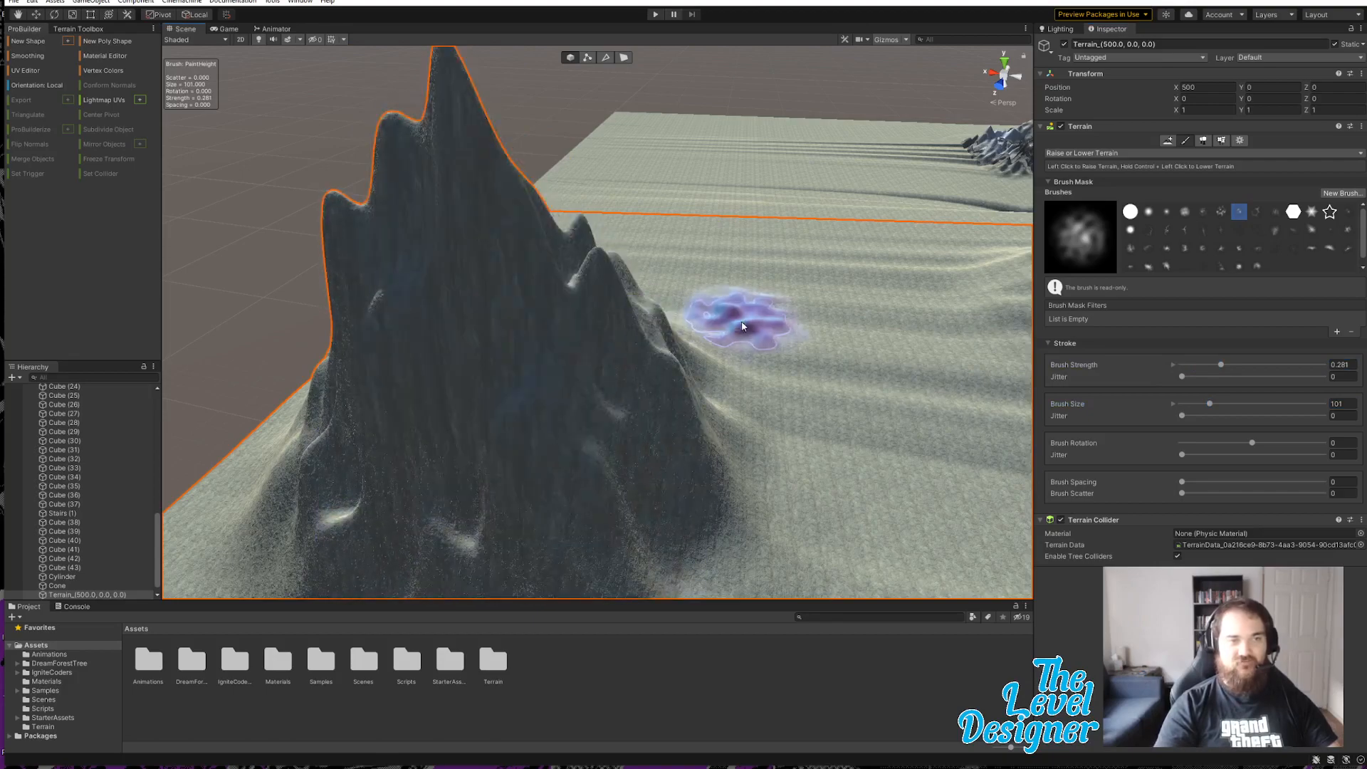
Step: Raise a ridge of peaks from the tall mountain along the tile's outer edge with brush size 206
{"action": "key", "text": "d"}
{"action": "key", "text": "w"}
{"action": "mouse_move", "coordinate": [741, 324]}
{"action": "right_mouse_down"}
{"action": "mouse_move", "coordinate": [733, 296]}
{"action": "mouse_move", "coordinate": [703, 290]}
{"action": "mouse_move", "coordinate": [371, 284]}
{"action": "mouse_move", "coordinate": [91, 303]}
{"action": "mouse_move", "coordinate": [90, 276]}
{"action": "mouse_move", "coordinate": [199, 249]}
{"action": "mouse_move", "coordinate": [578, 207]}
{"action": "mouse_move", "coordinate": [537, 223]}
{"action": "mouse_move", "coordinate": [463, 168]}
{"action": "mouse_move", "coordinate": [626, 335]}
{"action": "mouse_move", "coordinate": [580, 327]}
{"action": "right_mouse_up"}
{"action": "key", "text": "a"}
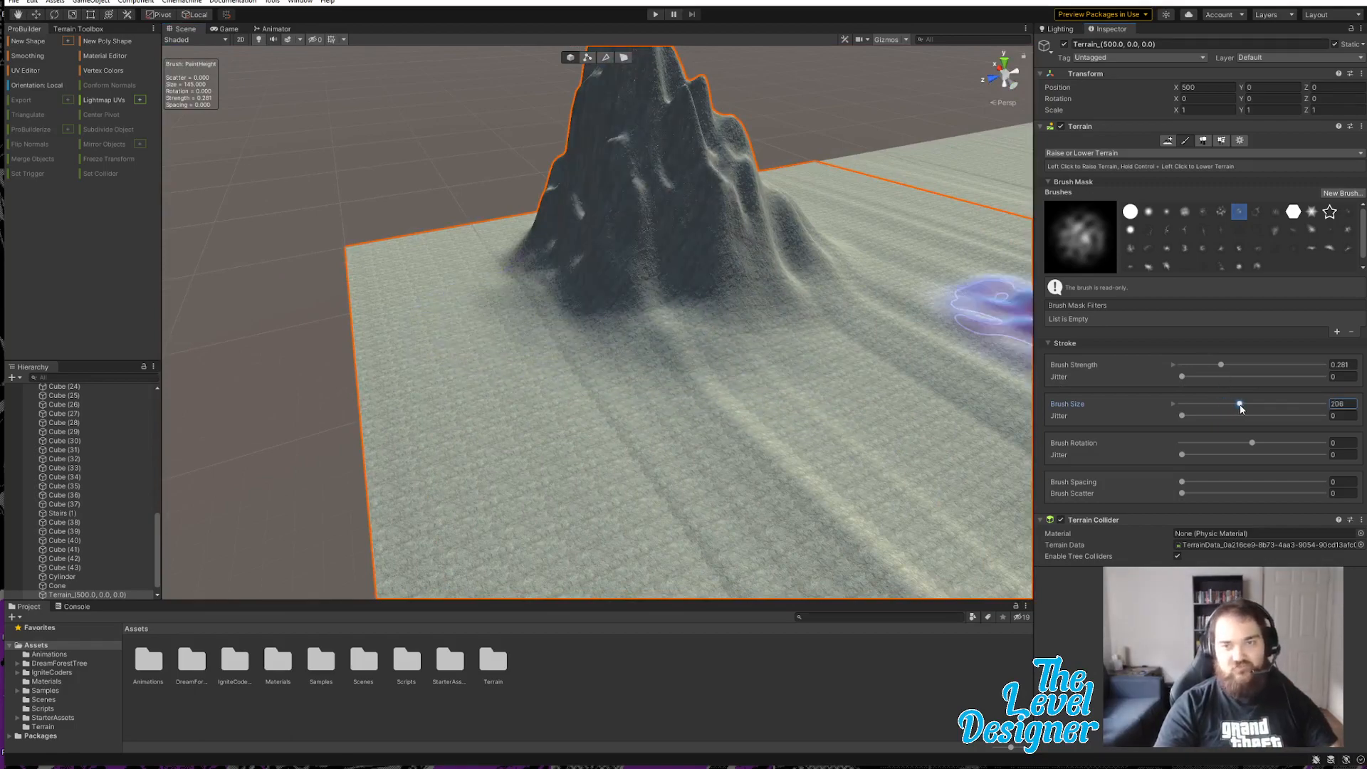
{"action": "mouse_move", "coordinate": [461, 311]}
{"action": "left_mouse_down"}
{"action": "mouse_move", "coordinate": [470, 301]}
{"action": "mouse_move", "coordinate": [659, 423]}
{"action": "mouse_move", "coordinate": [744, 356]}
{"action": "mouse_move", "coordinate": [753, 374]}
{"action": "mouse_move", "coordinate": [718, 382]}
{"action": "mouse_move", "coordinate": [650, 351]}
{"action": "mouse_move", "coordinate": [594, 347]}
{"action": "mouse_move", "coordinate": [531, 311]}
{"action": "mouse_move", "coordinate": [736, 400]}
{"action": "mouse_move", "coordinate": [592, 399]}
{"action": "mouse_move", "coordinate": [610, 406]}
{"action": "mouse_move", "coordinate": [604, 419]}
{"action": "mouse_move", "coordinate": [677, 392]}
{"action": "left_mouse_up"}
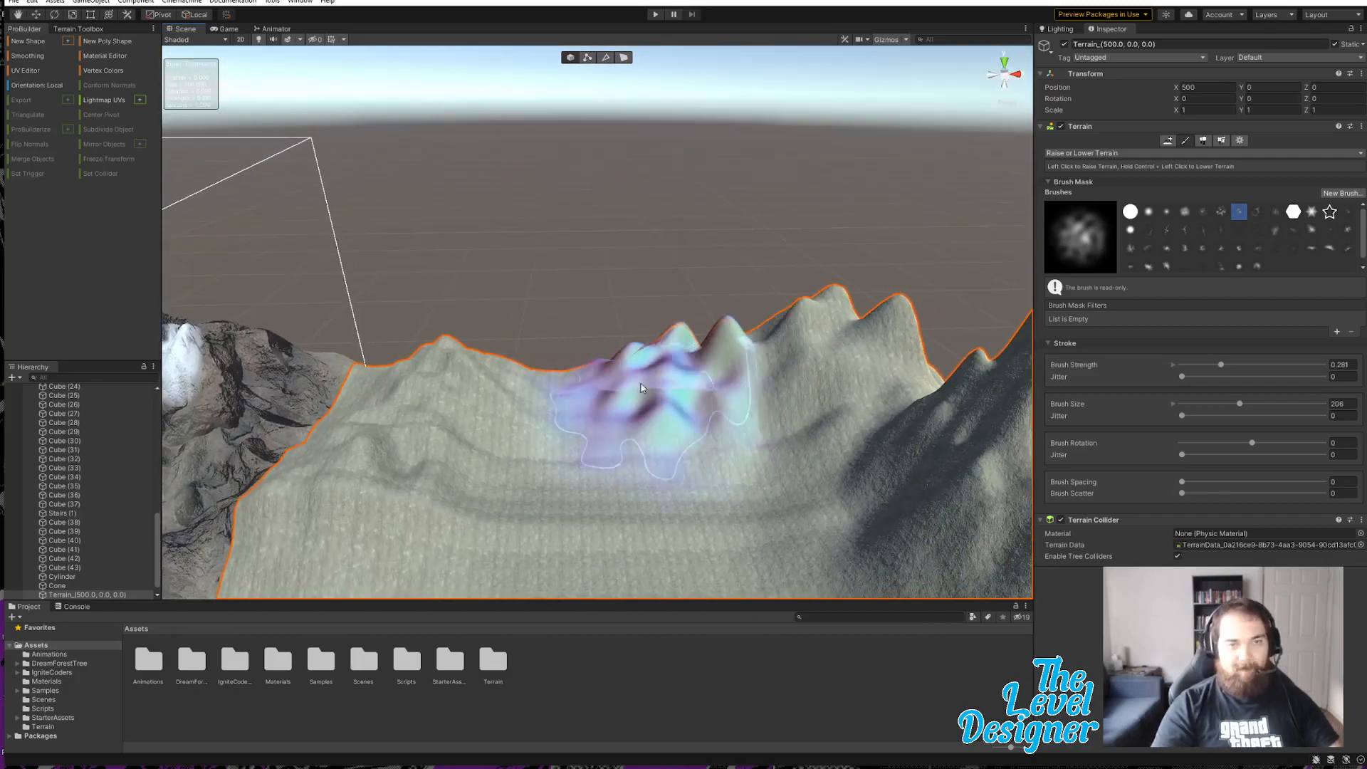
{"action": "left_click_drag", "start_coordinate": [542, 380], "coordinate": [557, 382]}
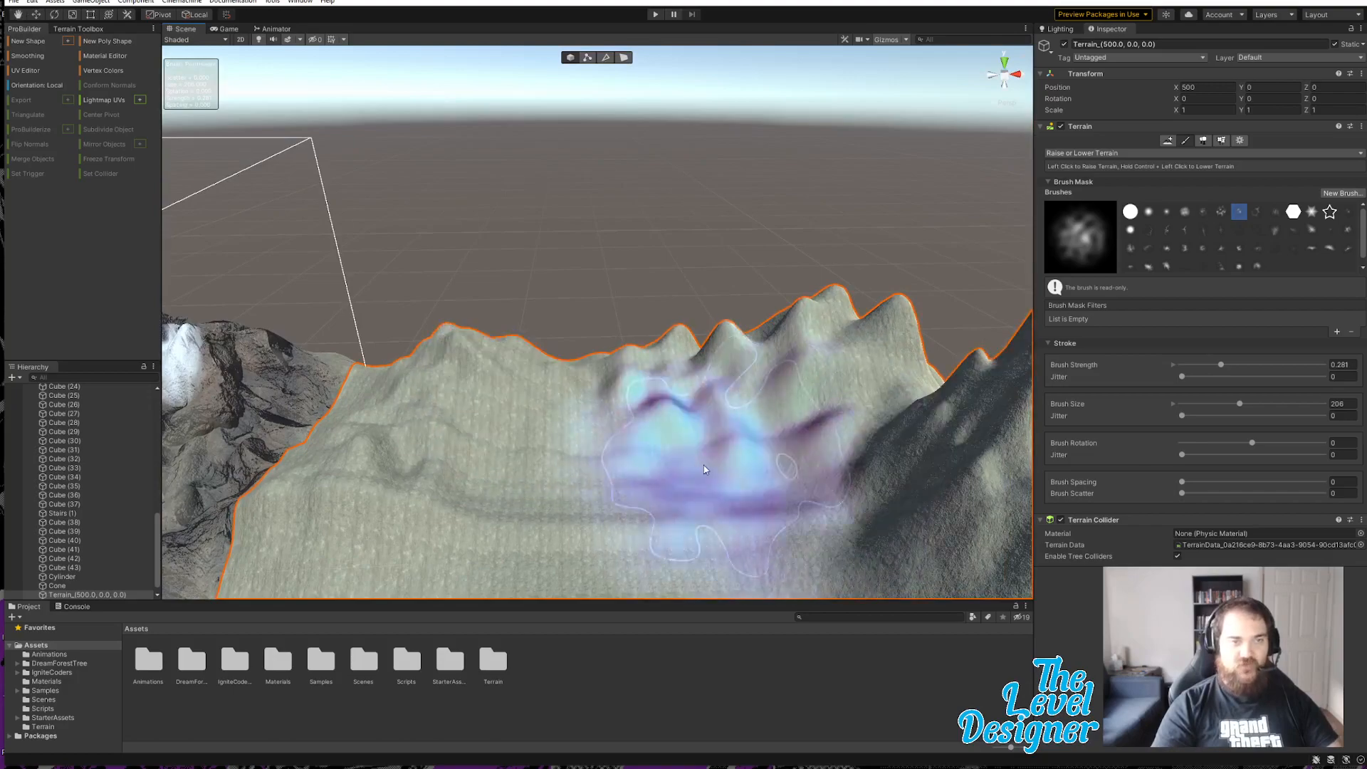
Step: Raise rugged foothills from the tall mountain's base along the tile's outer edge, with brush strength 0.162 and size 179
{"action": "mouse_move", "coordinate": [704, 464]}
{"action": "left_mouse_down", "text": "alt"}
{"action": "mouse_move", "coordinate": [579, 381]}
{"action": "mouse_move", "coordinate": [549, 458]}
{"action": "mouse_move", "coordinate": [733, 473]}
{"action": "mouse_move", "coordinate": [808, 507]}
{"action": "mouse_move", "coordinate": [565, 464]}
{"action": "mouse_move", "coordinate": [780, 480]}
{"action": "mouse_move", "coordinate": [910, 470]}
{"action": "mouse_move", "coordinate": [833, 468]}
{"action": "mouse_move", "coordinate": [788, 449]}
{"action": "mouse_move", "coordinate": [805, 442]}
{"action": "left_mouse_up", "text": "alt"}
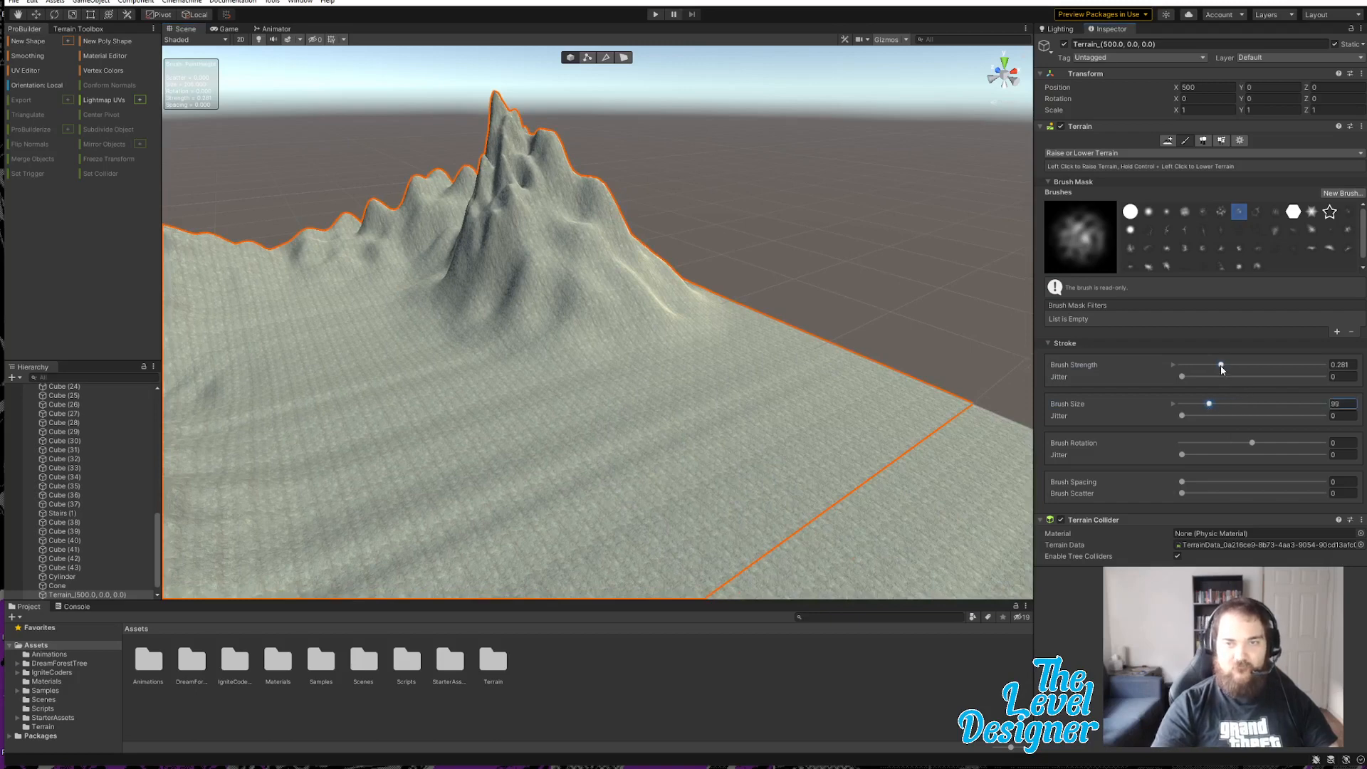
{"action": "mouse_move", "coordinate": [1220, 365]}
{"action": "left_mouse_down"}
{"action": "mouse_move", "coordinate": [1196, 366]}
{"action": "mouse_move", "coordinate": [1218, 405]}
{"action": "left_mouse_up"}
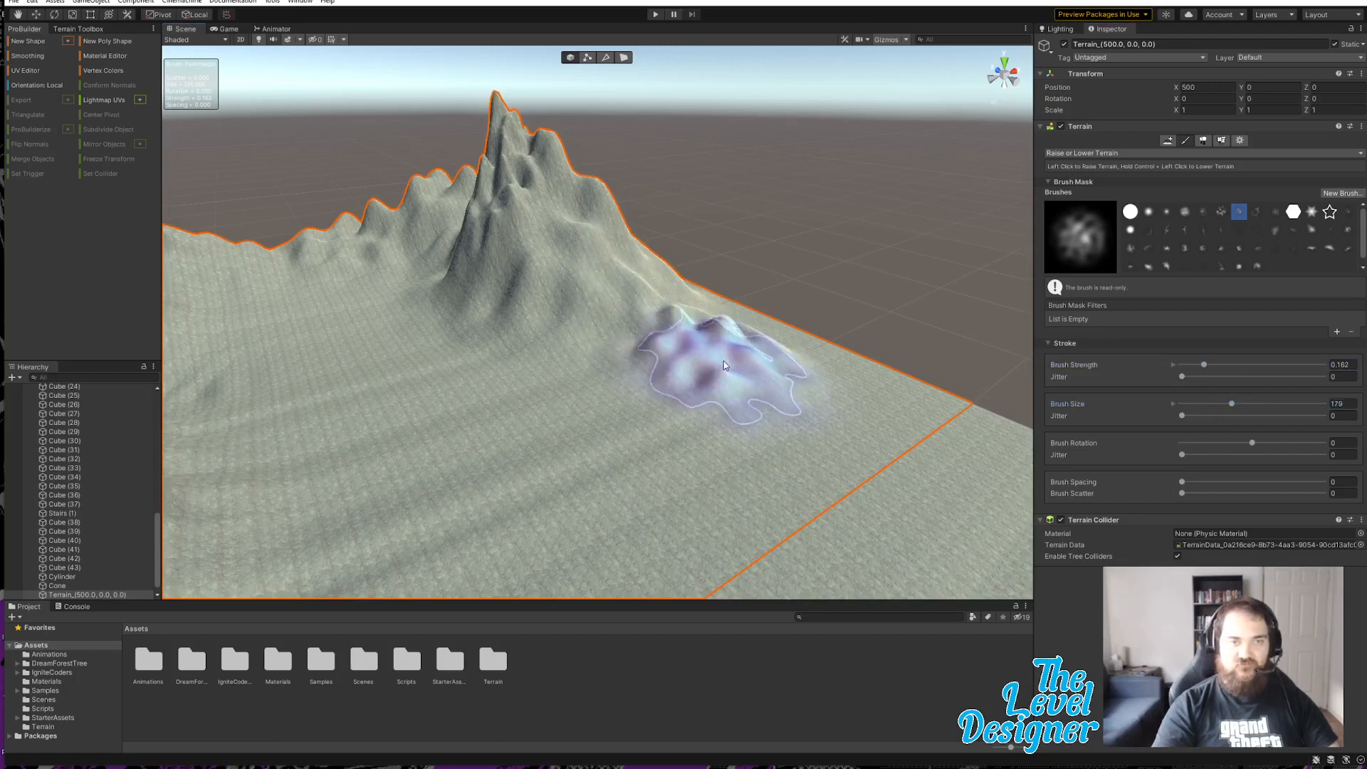
{"action": "mouse_move", "coordinate": [723, 365]}
{"action": "left_mouse_down"}
{"action": "mouse_move", "coordinate": [801, 384]}
{"action": "mouse_move", "coordinate": [747, 416]}
{"action": "mouse_move", "coordinate": [610, 342]}
{"action": "mouse_move", "coordinate": [659, 343]}
{"action": "mouse_move", "coordinate": [700, 313]}
{"action": "mouse_move", "coordinate": [717, 391]}
{"action": "mouse_move", "coordinate": [690, 421]}
{"action": "mouse_move", "coordinate": [808, 378]}
{"action": "left_mouse_up"}
Step: Carve the riverbed onto the adjoining new tile with brush strength 0.078 and size 68, widening its end with the soft cloud brush
{"action": "mouse_move", "coordinate": [808, 377]}
{"action": "right_mouse_down"}
{"action": "mouse_move", "coordinate": [650, 421]}
{"action": "mouse_move", "coordinate": [534, 412]}
{"action": "mouse_move", "coordinate": [325, 438]}
{"action": "mouse_move", "coordinate": [397, 458]}
{"action": "mouse_move", "coordinate": [504, 458]}
{"action": "mouse_move", "coordinate": [791, 306]}
{"action": "right_mouse_up"}
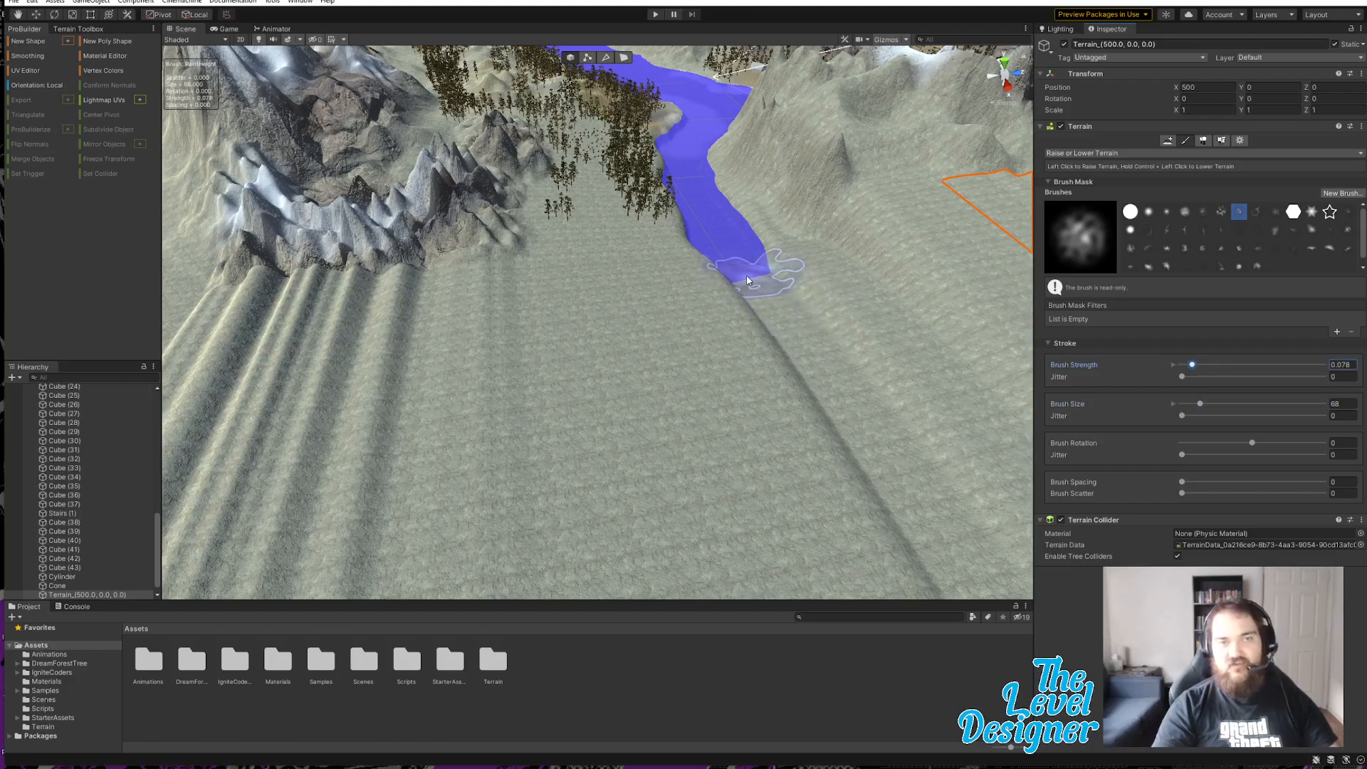
{"action": "mouse_move", "coordinate": [752, 290]}
{"action": "right_mouse_down"}
{"action": "mouse_move", "coordinate": [764, 269]}
{"action": "mouse_move", "coordinate": [809, 279]}
{"action": "mouse_move", "coordinate": [757, 366]}
{"action": "mouse_move", "coordinate": [782, 360]}
{"action": "right_mouse_up"}
{"action": "left_click", "coordinate": [549, 388]}
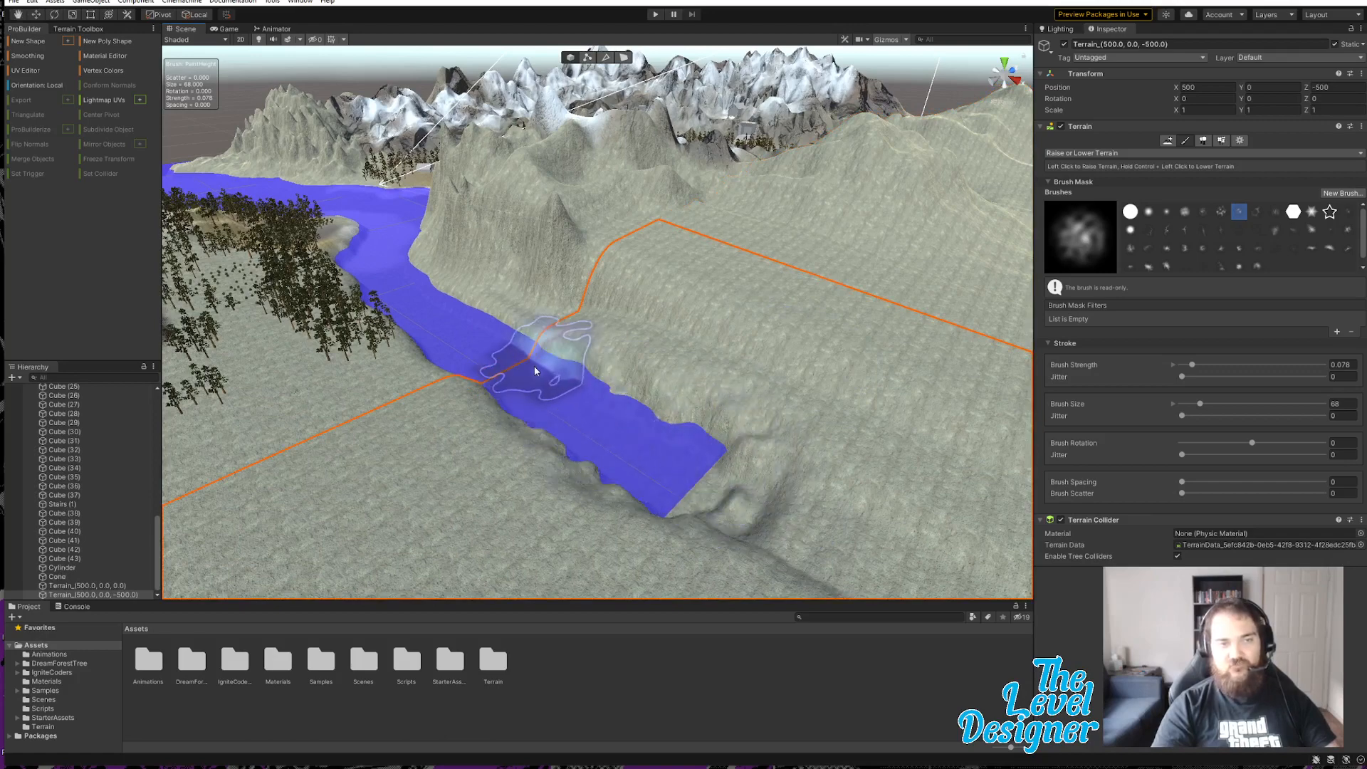
{"action": "left_click", "coordinate": [499, 371]}
{"action": "left_click", "coordinate": [712, 477]}
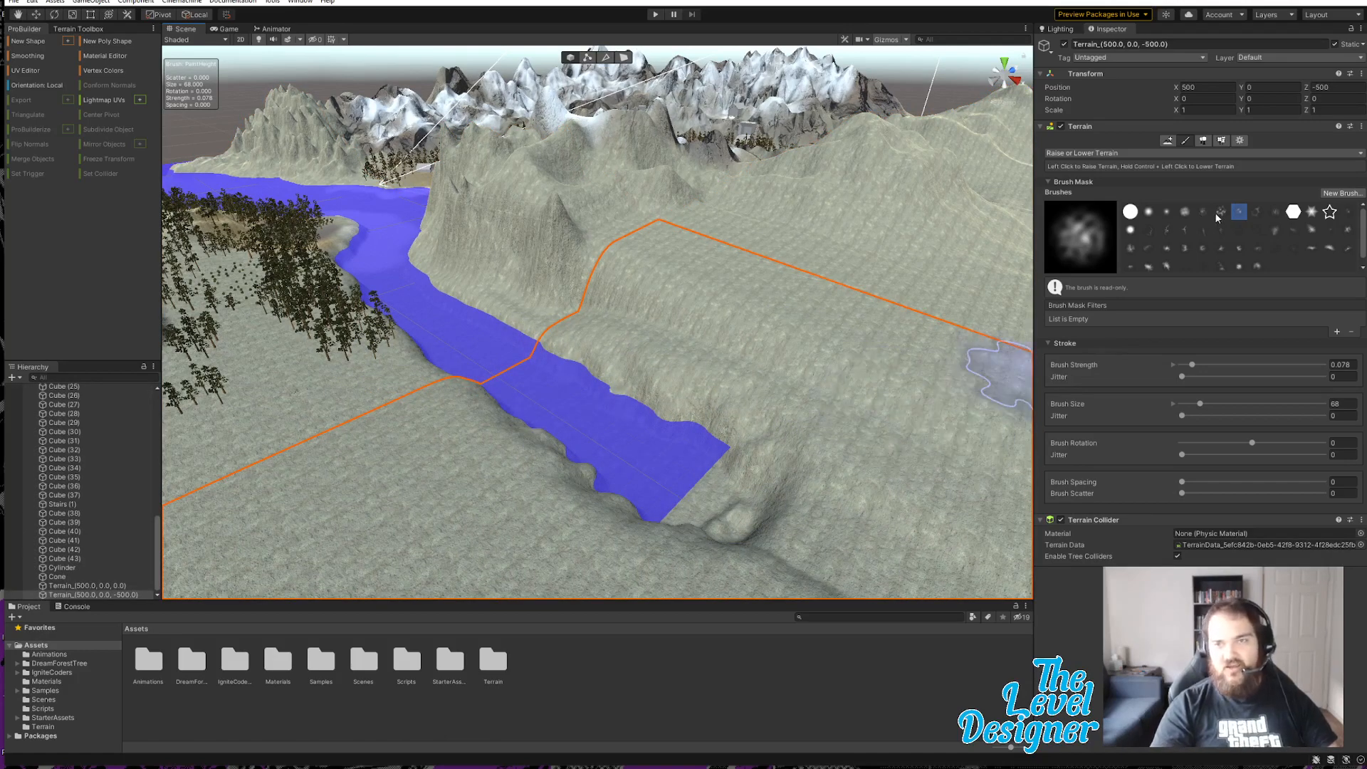
{"action": "left_click", "coordinate": [1180, 211]}
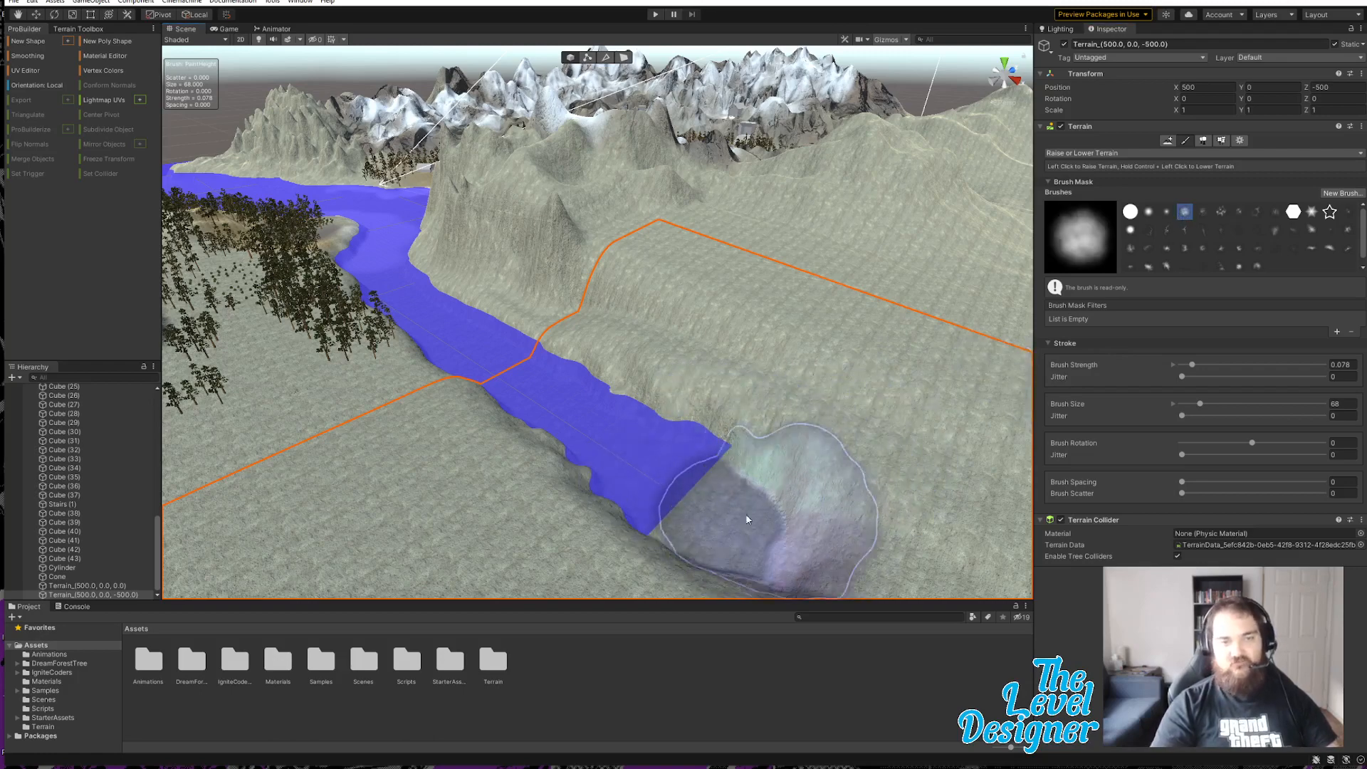
Step: Shape jagged cliffs along the river's steep bank with the blotchy brush, using sizes 68 and 48
{"action": "mouse_move", "coordinate": [748, 519]}
{"action": "right_mouse_down"}
{"action": "mouse_move", "coordinate": [867, 501]}
{"action": "mouse_move", "coordinate": [869, 488]}
{"action": "mouse_move", "coordinate": [747, 458]}
{"action": "mouse_move", "coordinate": [631, 487]}
{"action": "mouse_move", "coordinate": [641, 457]}
{"action": "mouse_move", "coordinate": [702, 427]}
{"action": "mouse_move", "coordinate": [722, 378]}
{"action": "mouse_move", "coordinate": [641, 427]}
{"action": "right_mouse_up"}
{"action": "left_click", "coordinate": [1220, 212]}
{"action": "mouse_move", "coordinate": [641, 427]}
{"action": "left_mouse_down"}
{"action": "mouse_move", "coordinate": [505, 447]}
{"action": "mouse_move", "coordinate": [481, 403]}
{"action": "left_mouse_up"}
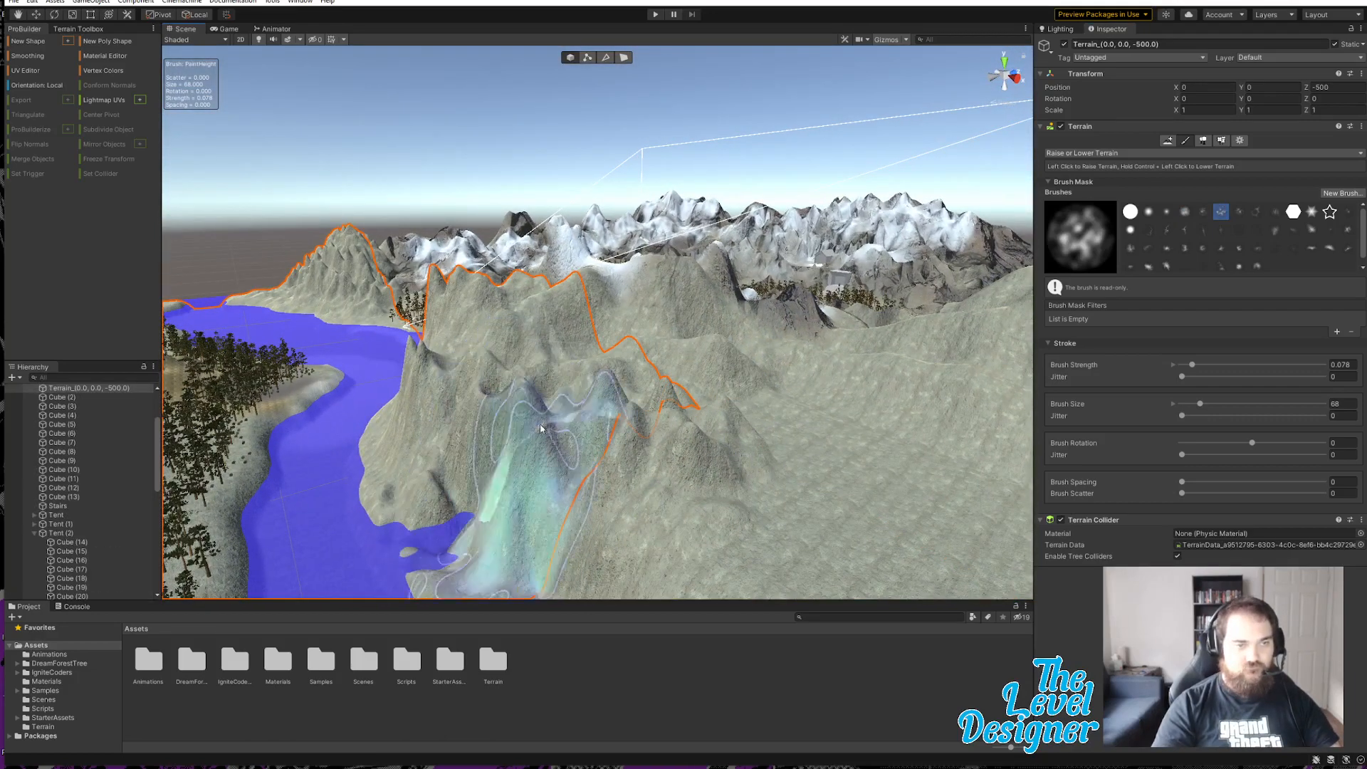
{"action": "mouse_move", "coordinate": [597, 464]}
{"action": "left_mouse_down"}
{"action": "mouse_move", "coordinate": [434, 428]}
{"action": "mouse_move", "coordinate": [548, 456]}
{"action": "left_mouse_up"}
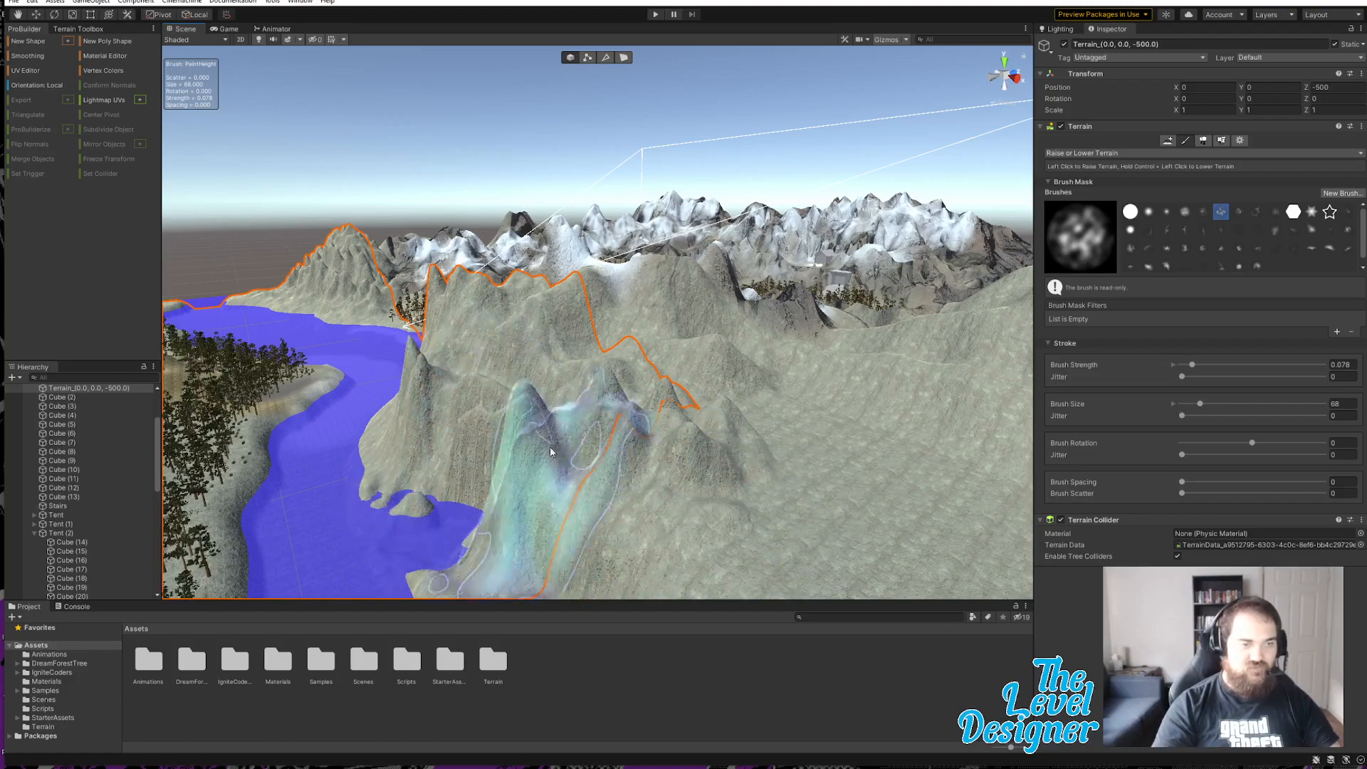
{"action": "mouse_move", "coordinate": [549, 455]}
{"action": "right_mouse_down"}
{"action": "mouse_move", "coordinate": [656, 490]}
{"action": "mouse_move", "coordinate": [694, 524]}
{"action": "mouse_move", "coordinate": [637, 466]}
{"action": "right_mouse_up"}
{"action": "left_click", "coordinate": [539, 372], "text": "ctrl"}
{"action": "left_click", "coordinate": [544, 377], "text": "ctrl"}
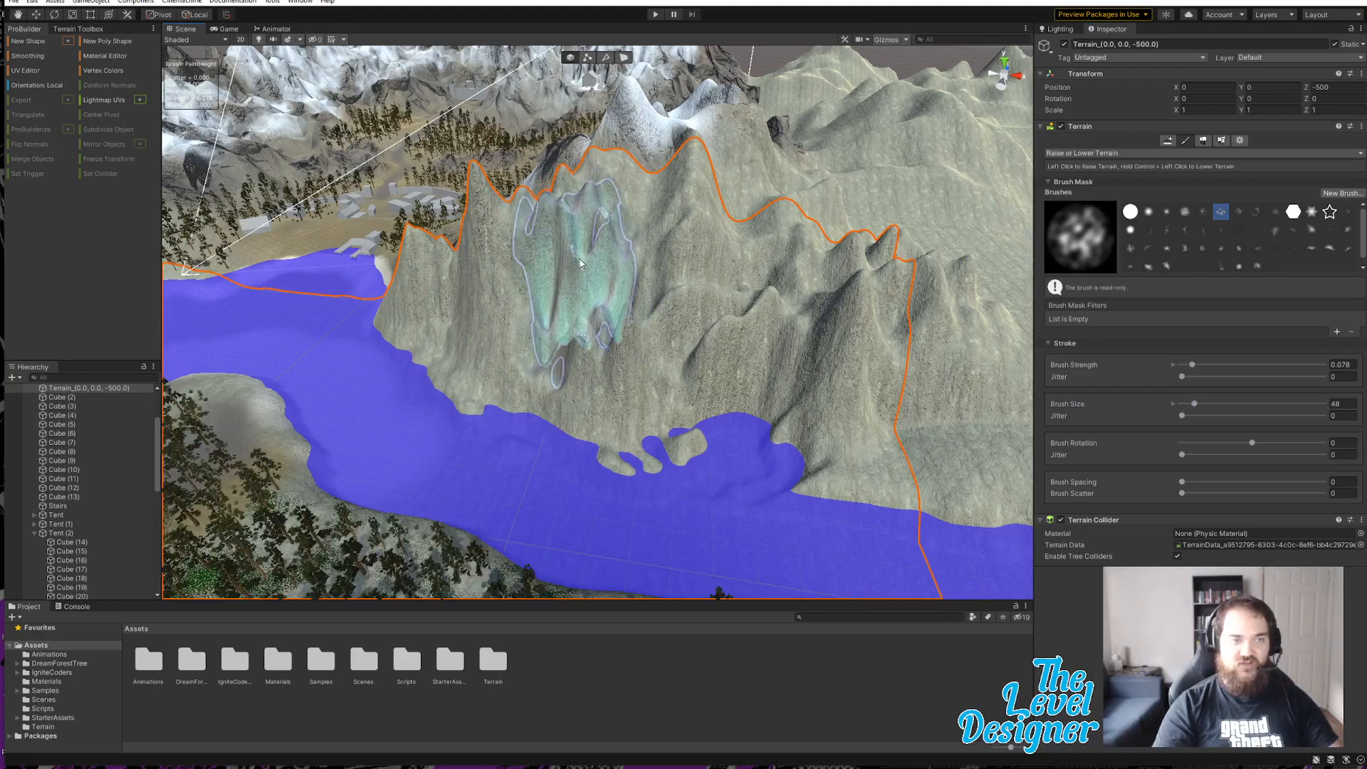
Step: Extend the riverside cliffs into a rocky ridge across the neighbouring tiles with brush size 98
{"action": "mouse_move", "coordinate": [737, 356]}
{"action": "right_mouse_down"}
{"action": "mouse_move", "coordinate": [853, 415]}
{"action": "mouse_move", "coordinate": [712, 420]}
{"action": "right_mouse_up"}
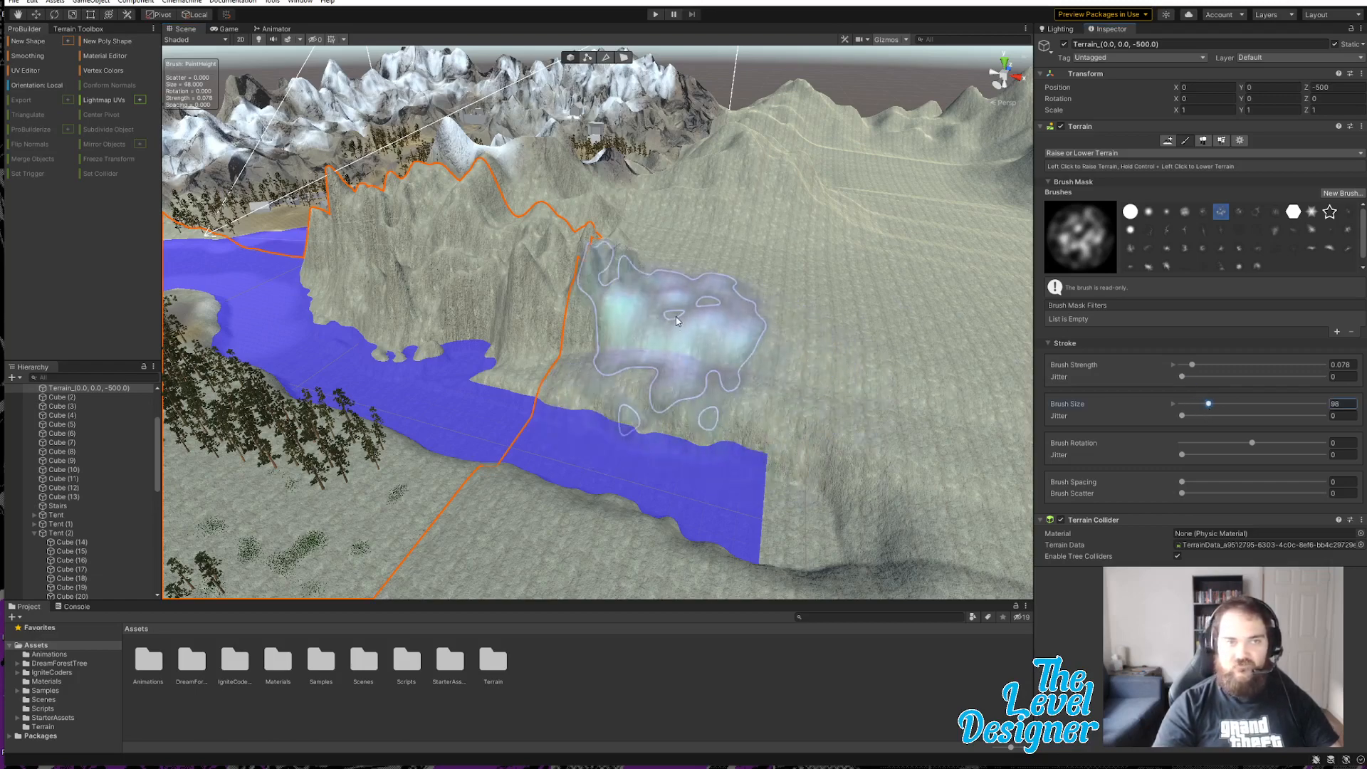
{"action": "left_click", "coordinate": [681, 303]}
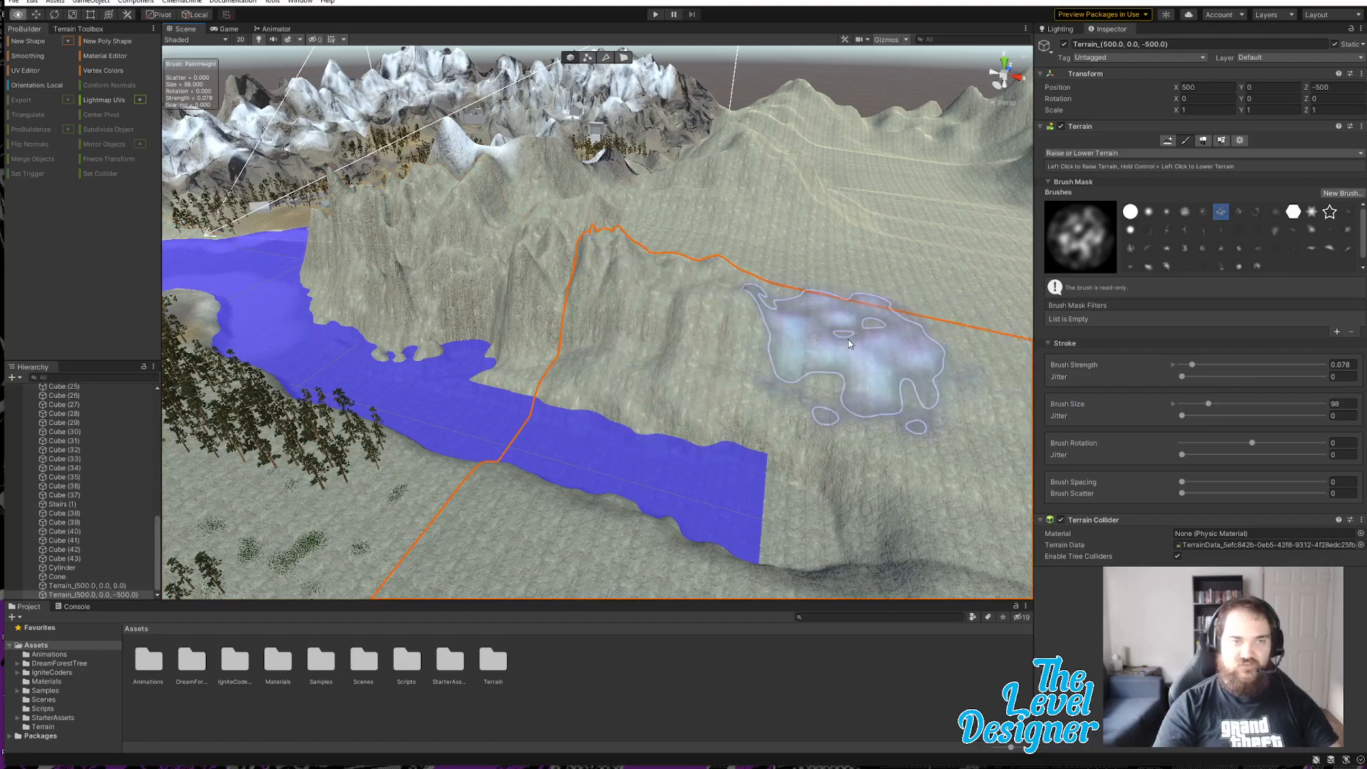
{"action": "mouse_move", "coordinate": [849, 339]}
{"action": "right_mouse_down"}
{"action": "mouse_move", "coordinate": [885, 321]}
{"action": "mouse_move", "coordinate": [881, 348]}
{"action": "mouse_move", "coordinate": [779, 290]}
{"action": "mouse_move", "coordinate": [769, 199]}
{"action": "mouse_move", "coordinate": [641, 335]}
{"action": "right_mouse_up"}
{"action": "left_click", "coordinate": [644, 333]}
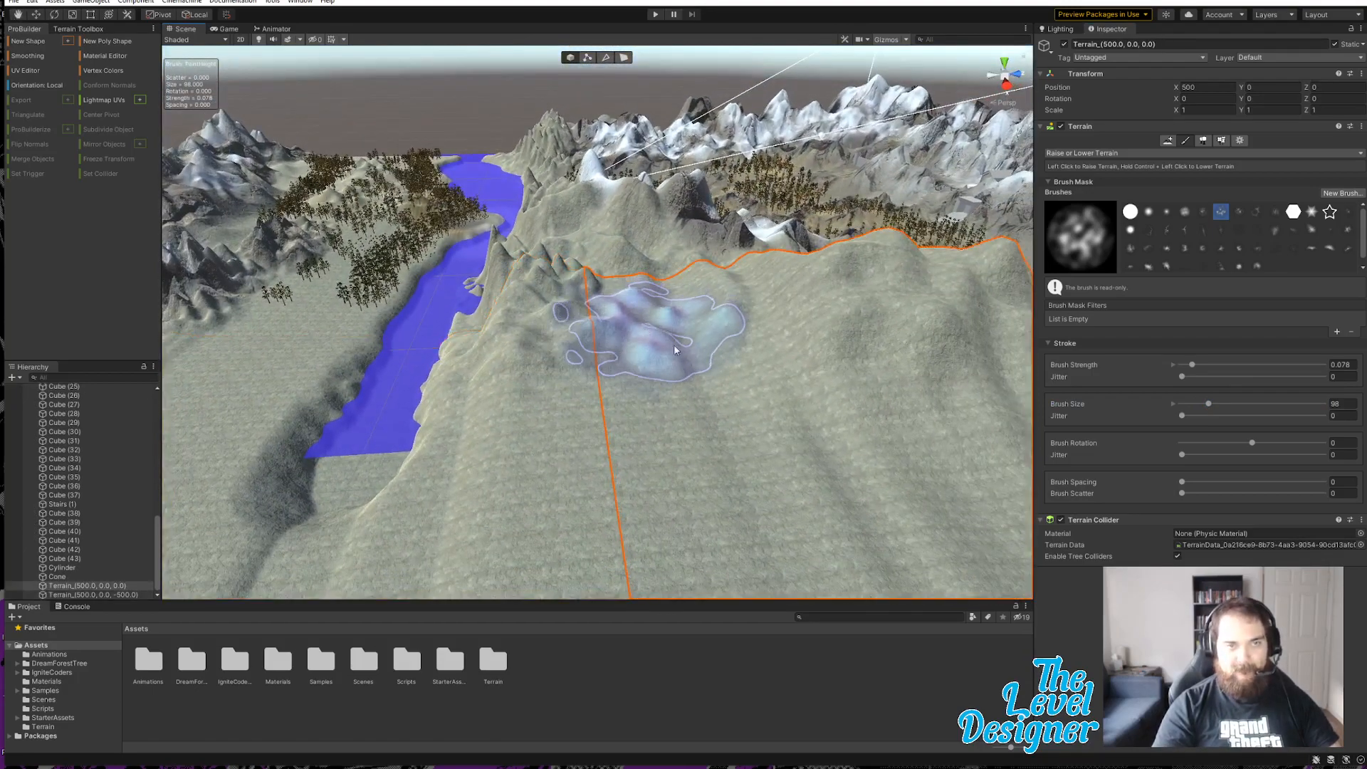
{"action": "mouse_move", "coordinate": [674, 345]}
{"action": "left_mouse_down"}
{"action": "mouse_move", "coordinate": [703, 476]}
{"action": "mouse_move", "coordinate": [623, 477]}
{"action": "mouse_move", "coordinate": [664, 431]}
{"action": "mouse_move", "coordinate": [715, 437]}
{"action": "mouse_move", "coordinate": [563, 428]}
{"action": "mouse_move", "coordinate": [548, 399]}
{"action": "mouse_move", "coordinate": [488, 468]}
{"action": "mouse_move", "coordinate": [491, 442]}
{"action": "mouse_move", "coordinate": [738, 415]}
{"action": "left_mouse_up"}
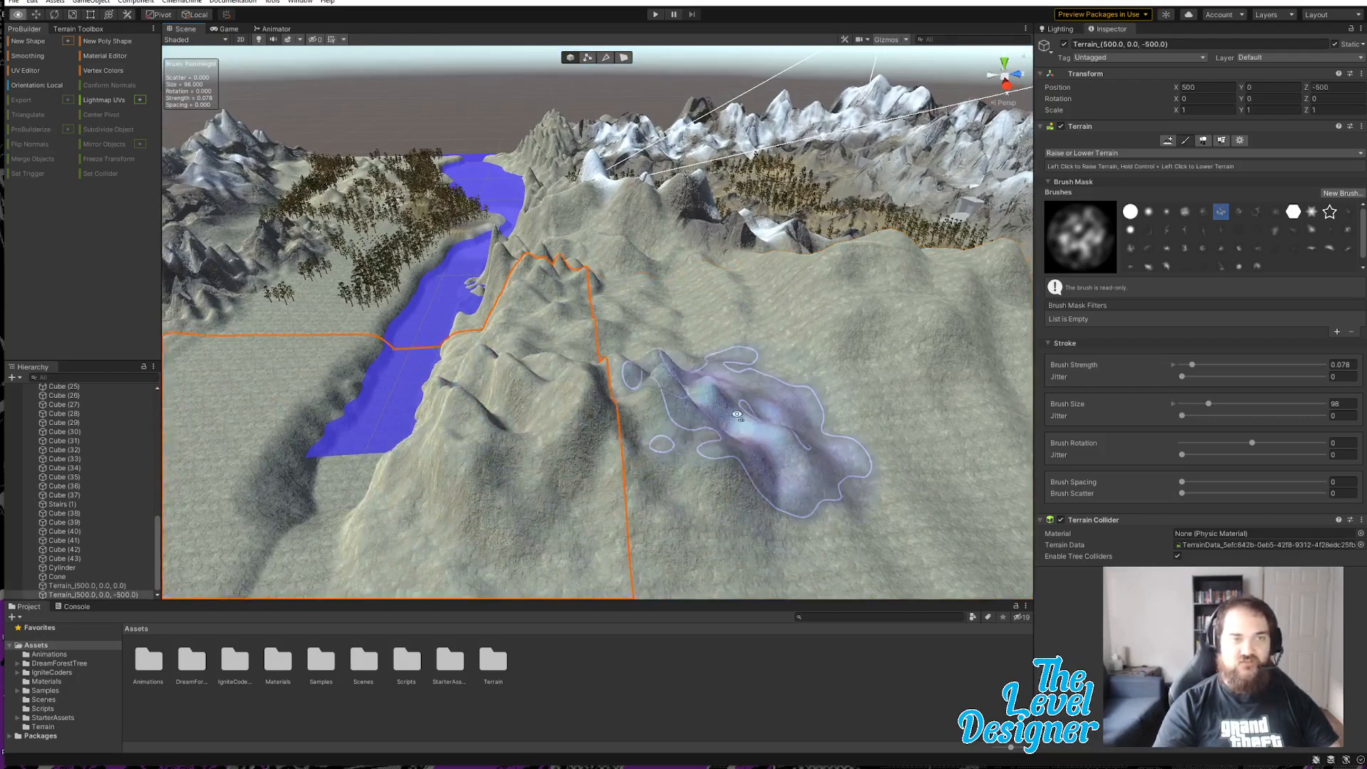
{"action": "mouse_move", "coordinate": [738, 415]}
{"action": "right_mouse_down"}
{"action": "mouse_move", "coordinate": [641, 429]}
{"action": "mouse_move", "coordinate": [882, 446]}
{"action": "mouse_move", "coordinate": [742, 406]}
{"action": "mouse_move", "coordinate": [885, 387]}
{"action": "mouse_move", "coordinate": [779, 382]}
{"action": "right_mouse_up"}
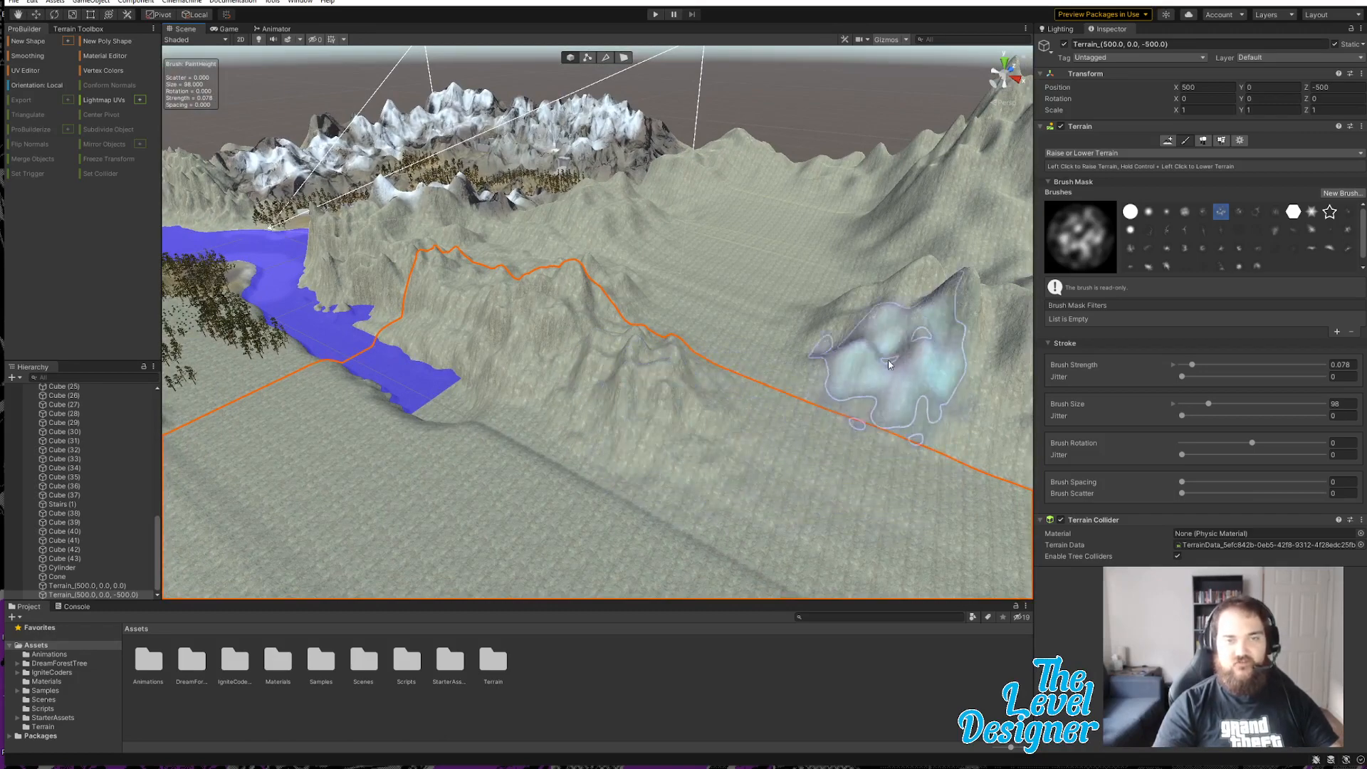
{"action": "left_click", "coordinate": [651, 396]}
{"action": "left_click_drag", "start_coordinate": [579, 328], "coordinate": [606, 342]}
Step: Lower the channel beyond the water's end along the ridge with the soft cloud brush, using sizes 80 and 54 and strength 0.102
{"action": "mouse_move", "coordinate": [605, 342]}
{"action": "right_mouse_down"}
{"action": "mouse_move", "coordinate": [559, 370]}
{"action": "mouse_move", "coordinate": [552, 344]}
{"action": "mouse_move", "coordinate": [792, 389]}
{"action": "mouse_move", "coordinate": [803, 412]}
{"action": "right_mouse_up"}
{"action": "key", "text": "w"}
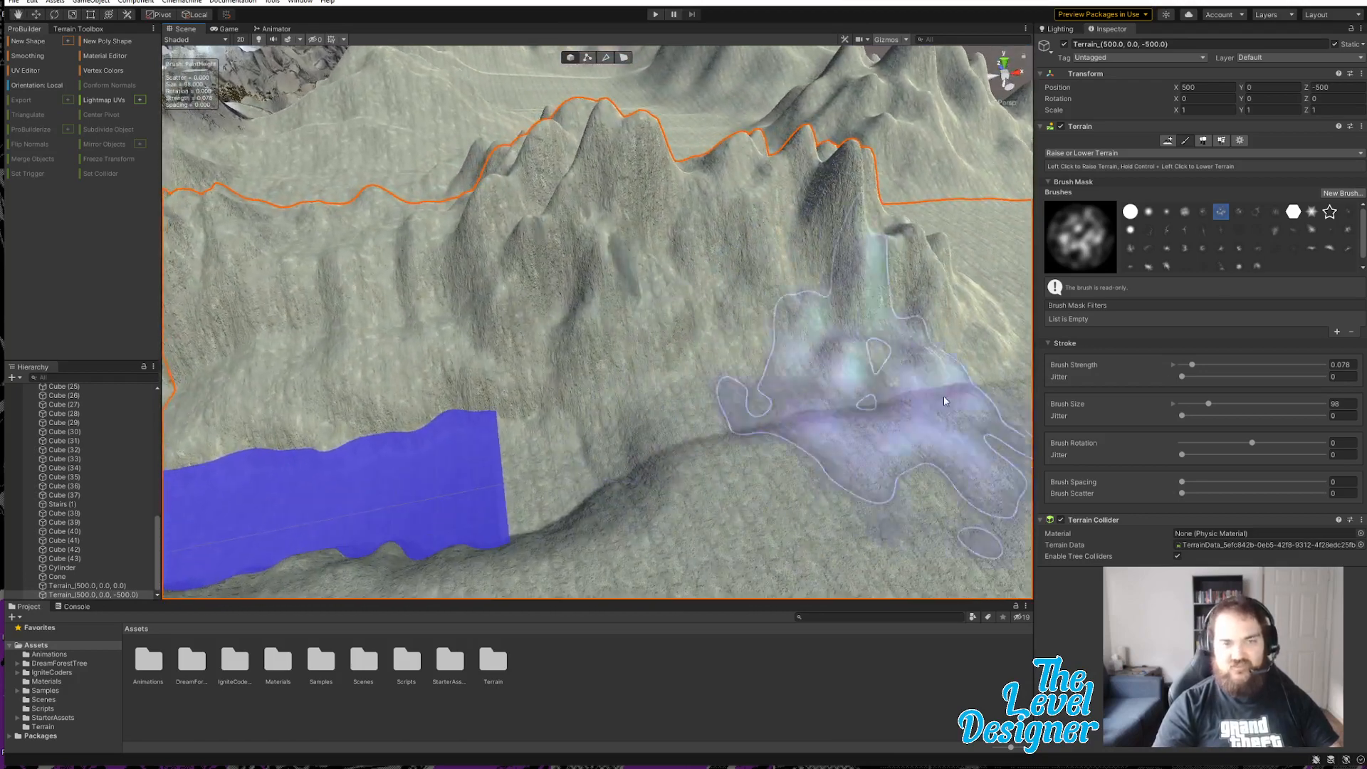
{"action": "left_click", "coordinate": [1183, 213]}
{"action": "left_click", "coordinate": [1210, 404]}
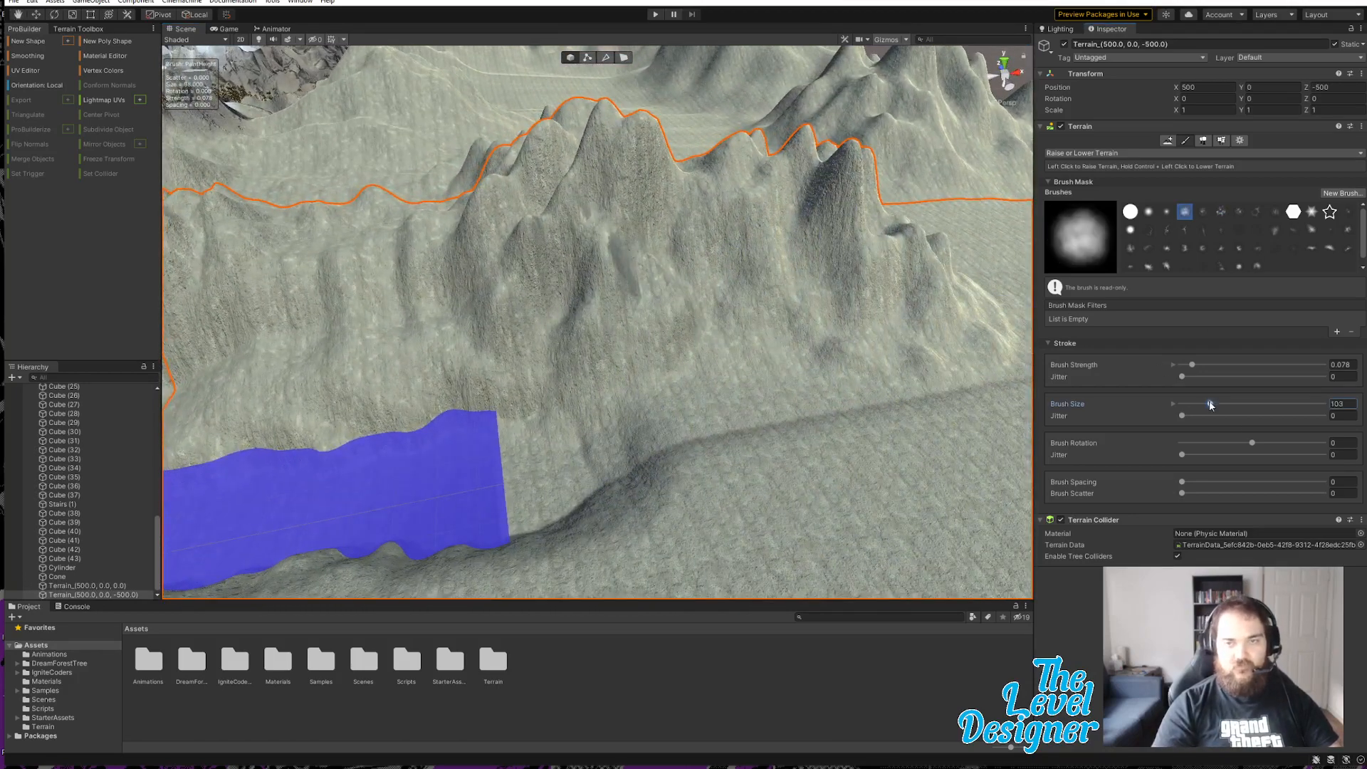
{"action": "mouse_move", "coordinate": [606, 476]}
{"action": "left_mouse_down", "text": "ctrl"}
{"action": "mouse_move", "coordinate": [554, 473]}
{"action": "mouse_move", "coordinate": [607, 479]}
{"action": "left_mouse_up", "text": "ctrl"}
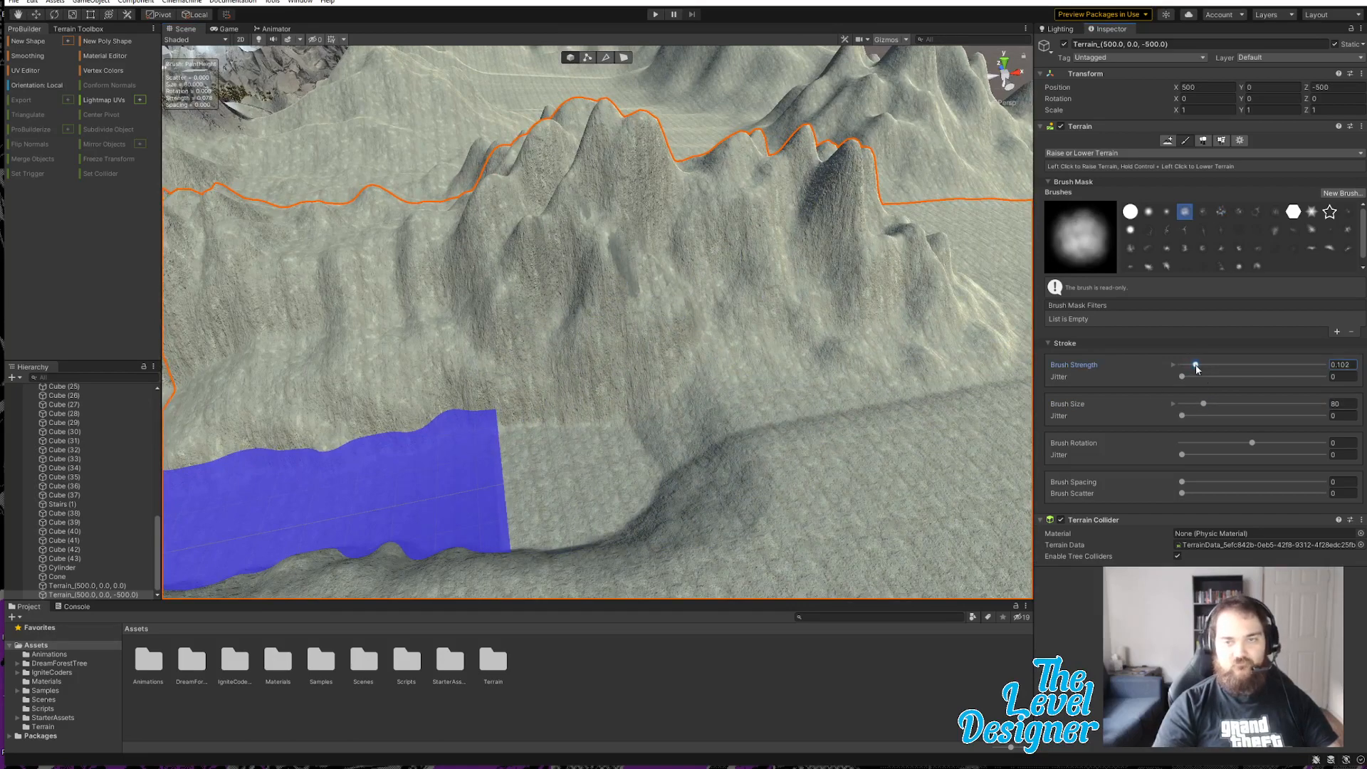
{"action": "mouse_move", "coordinate": [855, 418]}
{"action": "left_mouse_down", "text": "alt"}
{"action": "mouse_move", "coordinate": [830, 433]}
{"action": "mouse_move", "coordinate": [596, 387]}
{"action": "left_mouse_up", "text": "alt"}
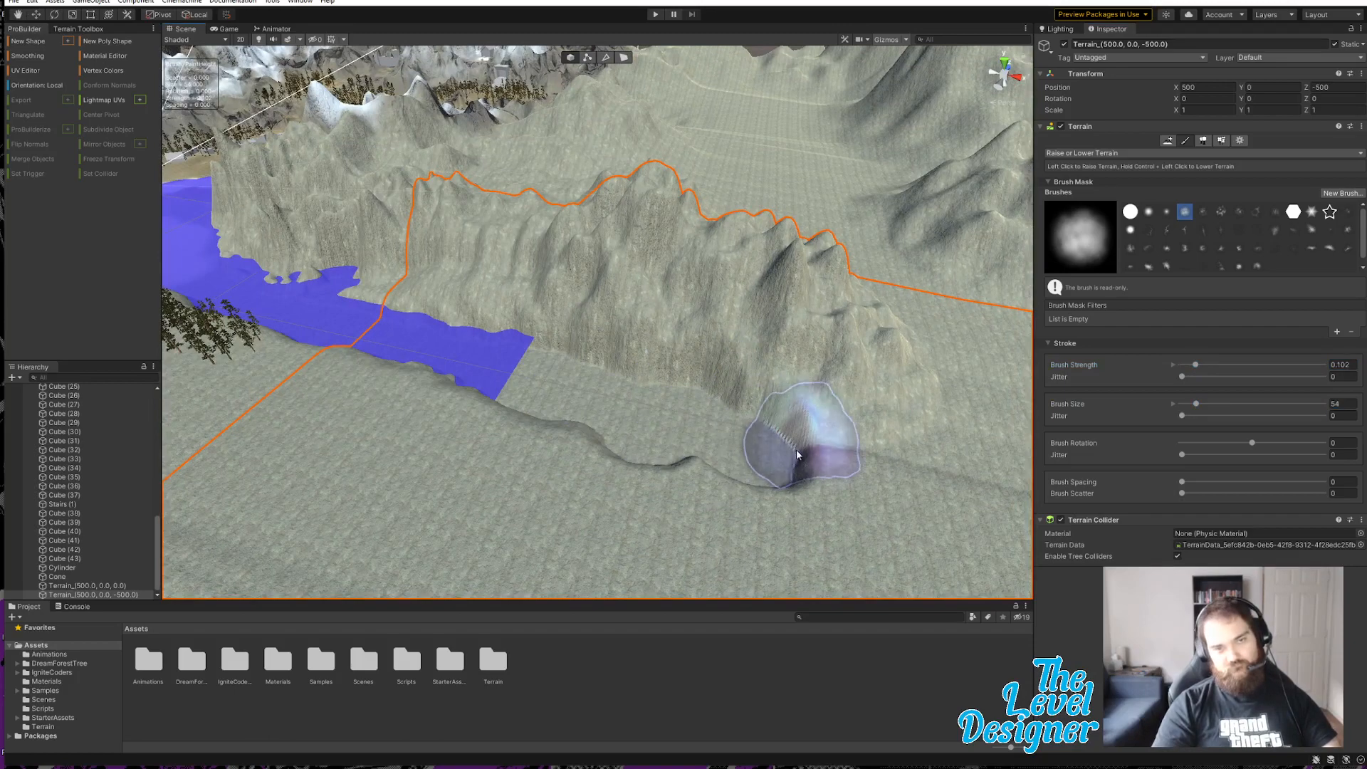
{"action": "mouse_move", "coordinate": [755, 481]}
{"action": "left_mouse_down", "text": "ctrl"}
{"action": "mouse_move", "coordinate": [702, 486]}
{"action": "mouse_move", "coordinate": [690, 471]}
{"action": "left_mouse_up", "text": "ctrl"}
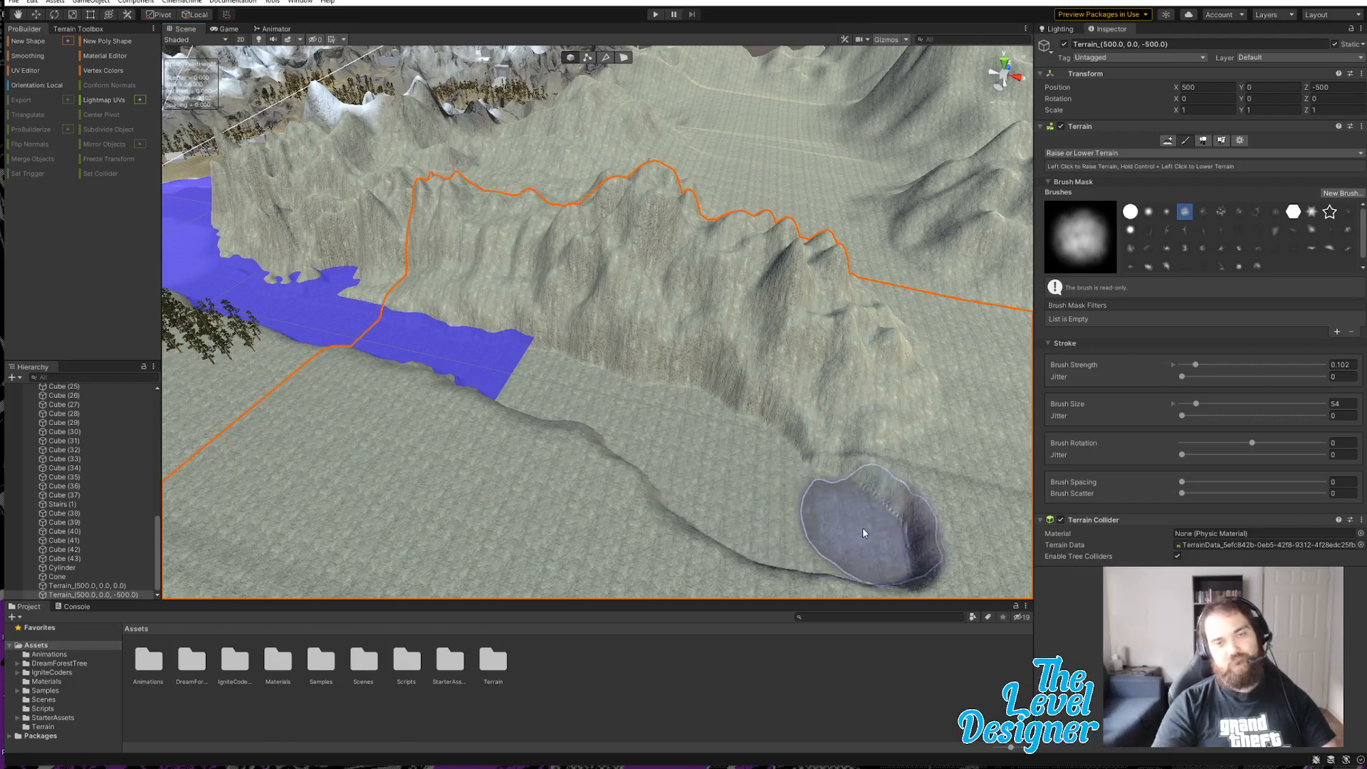
Step: Try to extend the river channel across the tile with brush size 34, and undo those strokes
{"action": "left_click_drag", "start_coordinate": [801, 521], "coordinate": [643, 439], "text": "alt"}
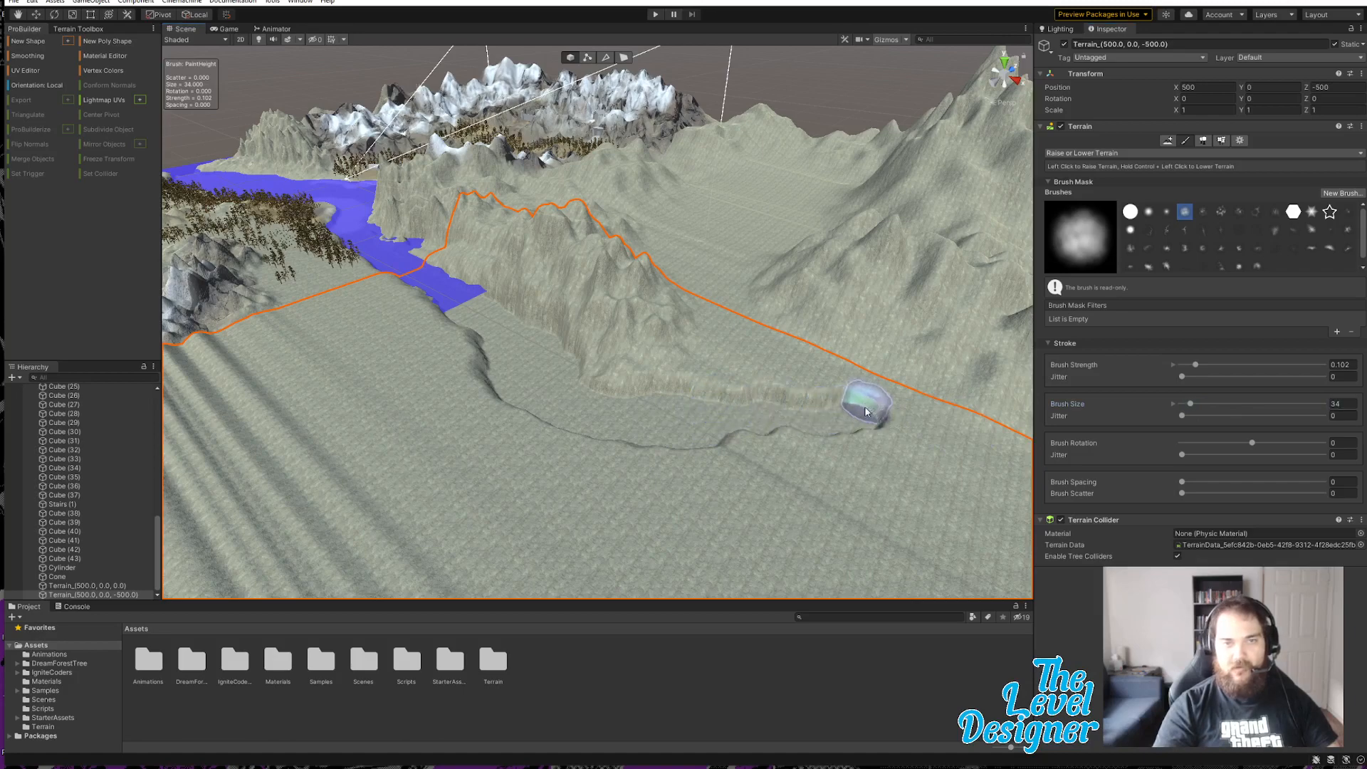
{"action": "mouse_move", "coordinate": [827, 408]}
{"action": "right_mouse_down"}
{"action": "mouse_move", "coordinate": [894, 388]}
{"action": "mouse_move", "coordinate": [832, 394]}
{"action": "right_mouse_up"}
{"action": "key", "text": "w"}
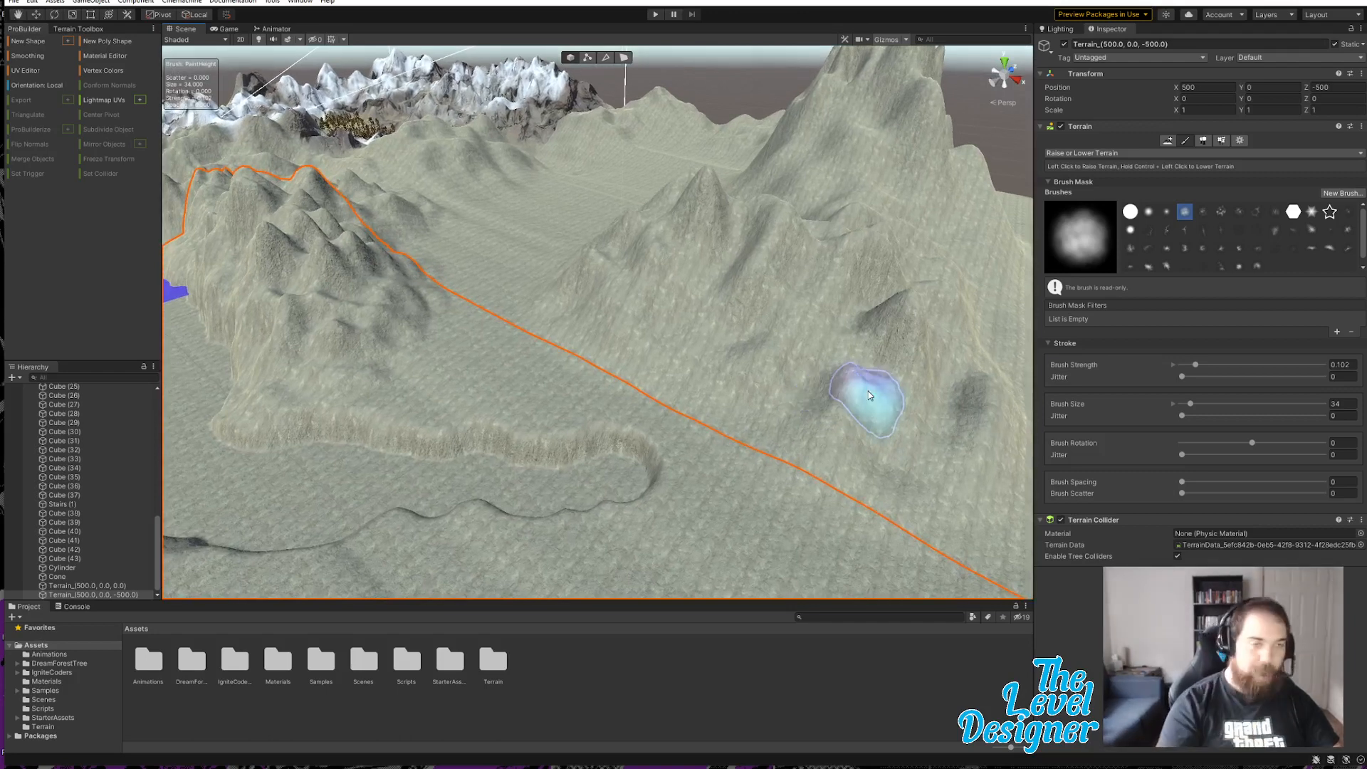
{"action": "key", "text": "ctrl+z"}
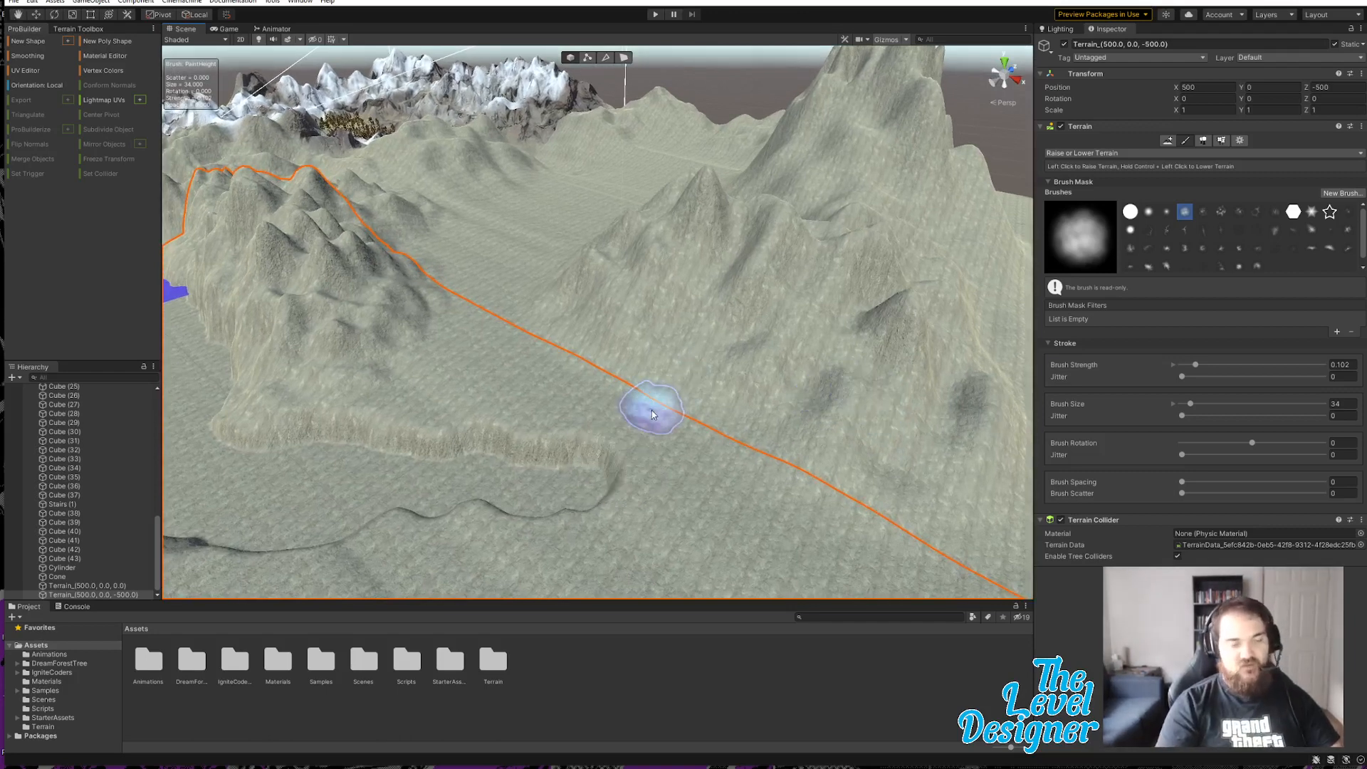
{"action": "key", "text": "ctrl+z"}
{"action": "key", "text": "ctrl+z"}
{"action": "key", "text": "ctrl+z"}
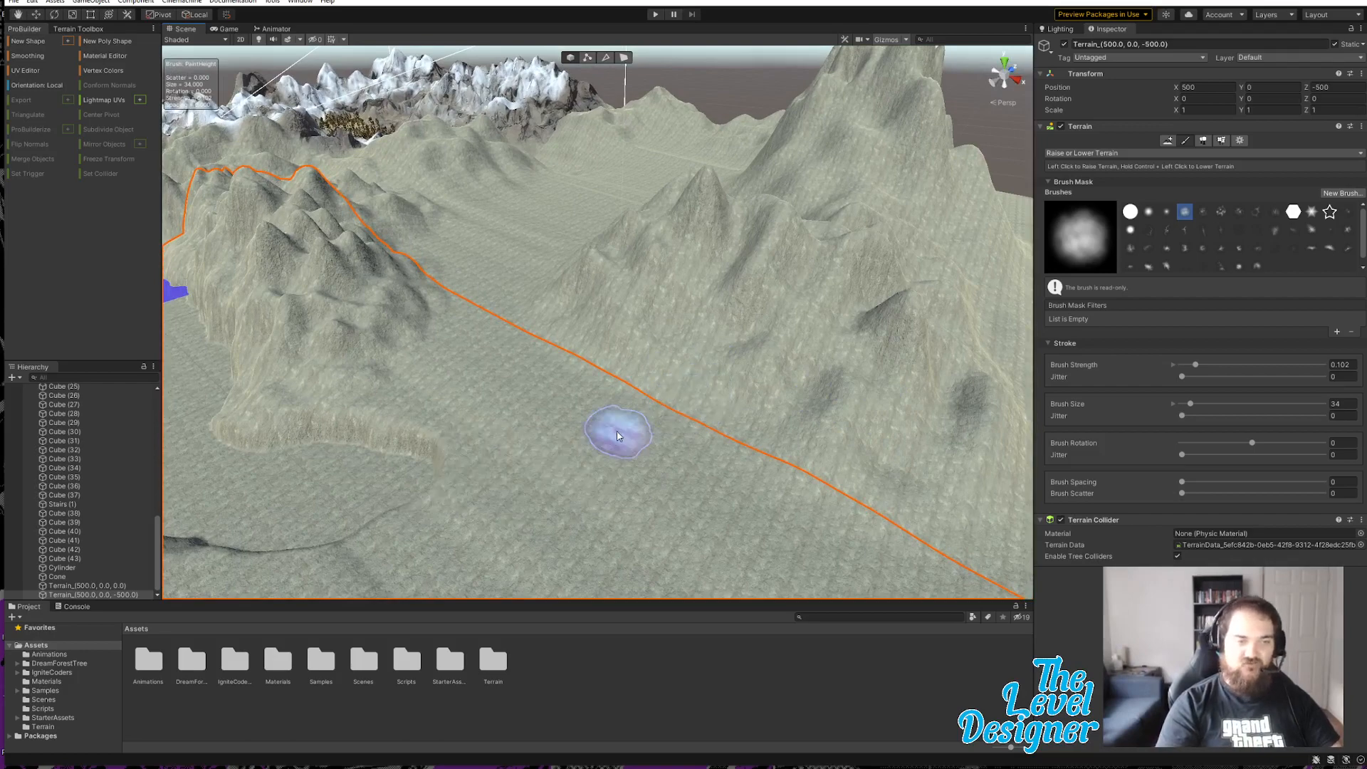
Step: Carve a narrow winding channel toward the tile's outer corner with brush size 34, undoing the stray strokes near the edge
{"action": "left_click_drag", "start_coordinate": [617, 436], "coordinate": [581, 457], "text": "alt"}
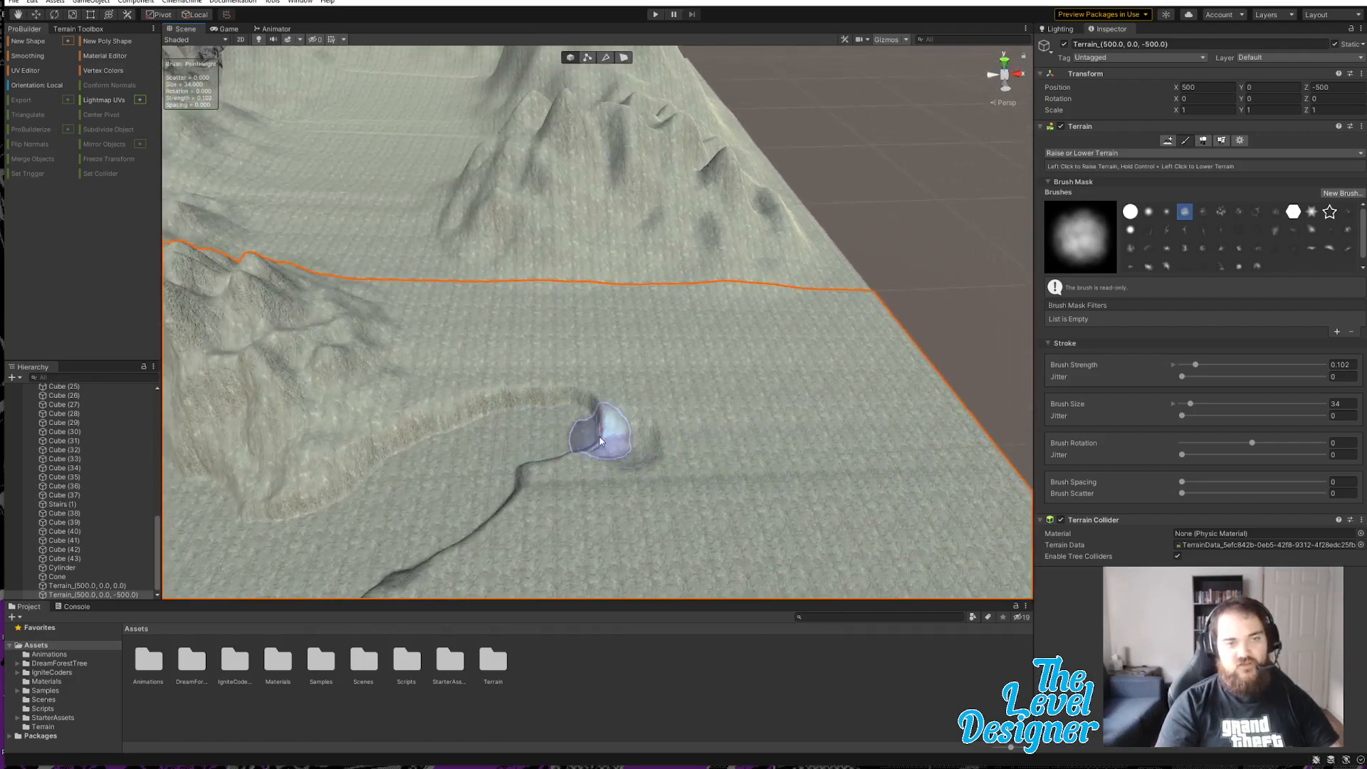
{"action": "left_click_drag", "start_coordinate": [723, 465], "coordinate": [769, 447]}
{"action": "mouse_move", "coordinate": [832, 411]}
{"action": "left_mouse_down", "text": "ctrl"}
{"action": "mouse_move", "coordinate": [823, 420]}
{"action": "mouse_move", "coordinate": [909, 452]}
{"action": "mouse_move", "coordinate": [759, 351]}
{"action": "left_mouse_up", "text": "ctrl"}
{"action": "left_click_drag", "start_coordinate": [680, 310], "coordinate": [699, 278], "text": "ctrl"}
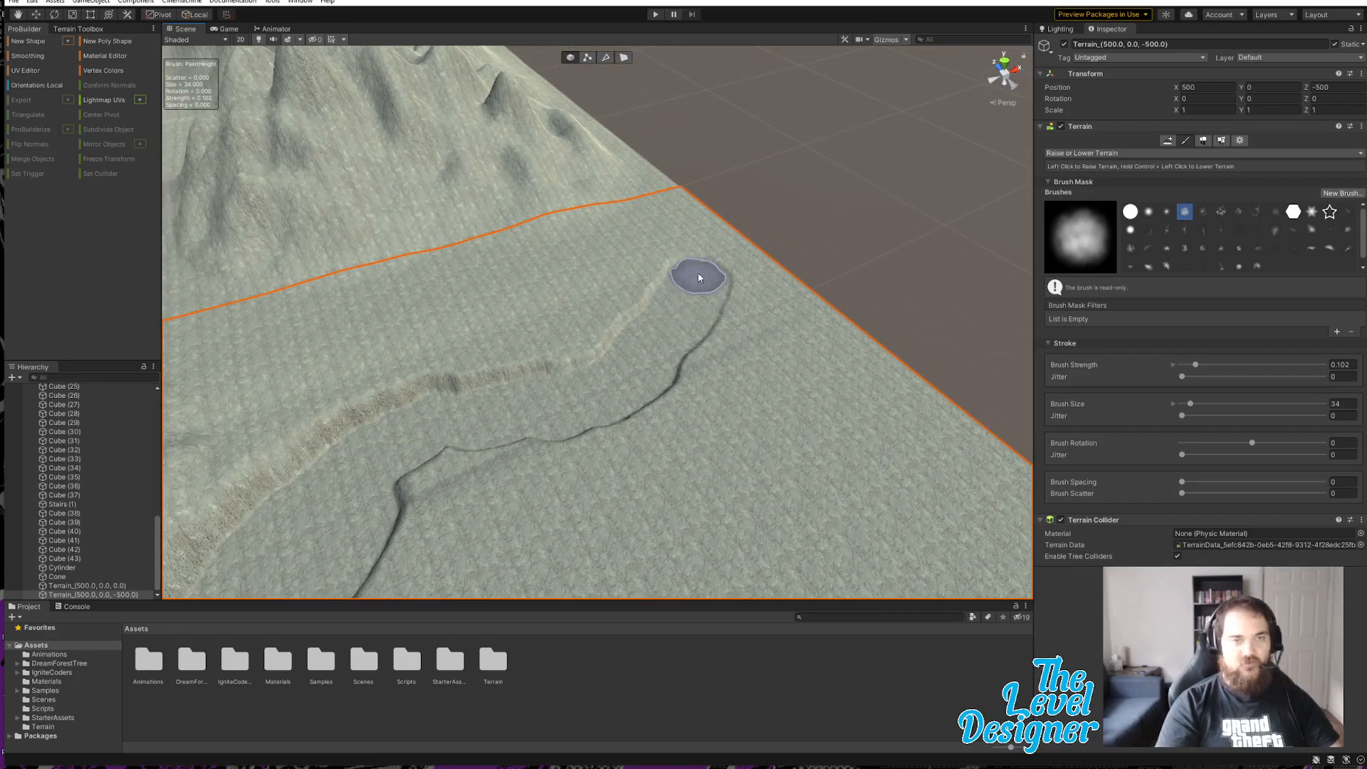
{"action": "left_click", "coordinate": [617, 142]}
{"action": "right_click_drag", "start_coordinate": [661, 232], "coordinate": [667, 212]}
{"action": "key", "text": "ctrl+z"}
{"action": "key", "text": "ctrl+z"}
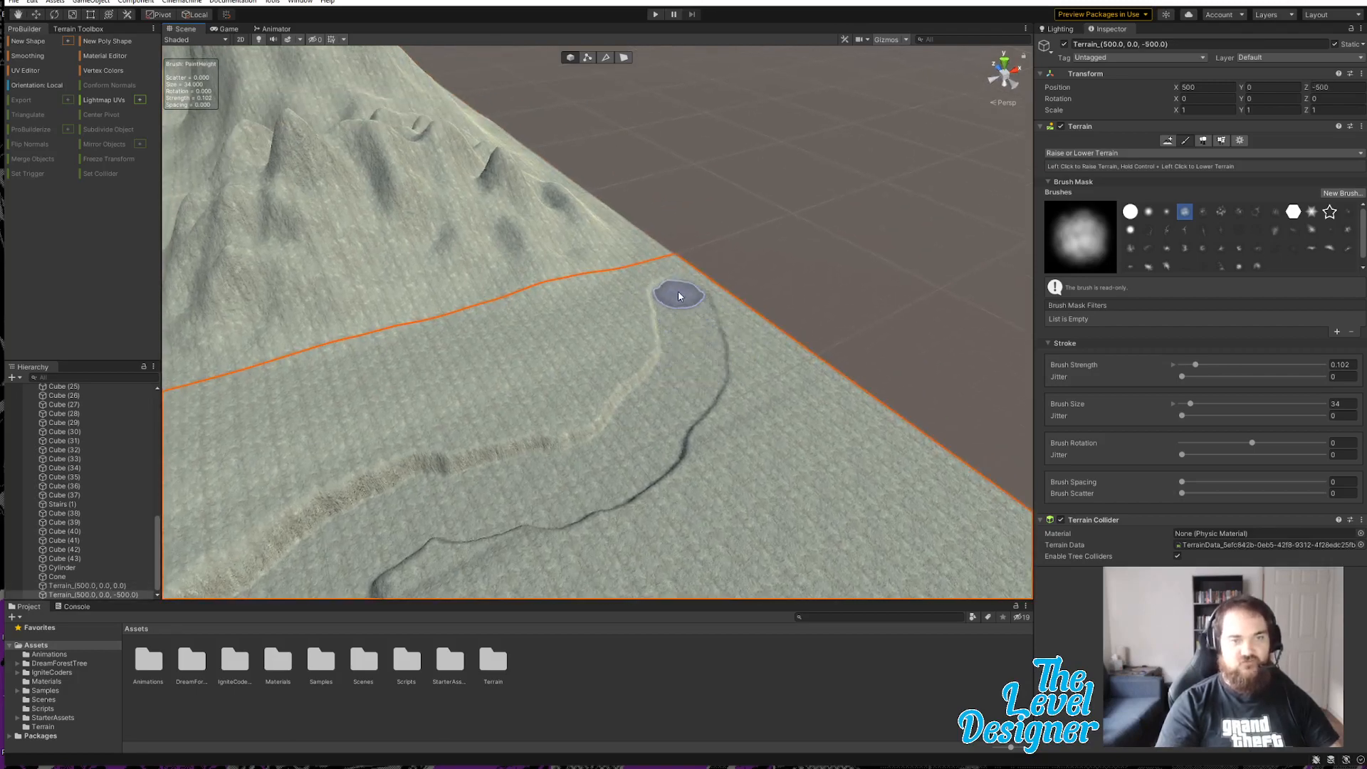
Step: Undo the narrow winding channel back to the short stretch beyond the river's end
{"action": "mouse_move", "coordinate": [665, 229]}
{"action": "right_mouse_down"}
{"action": "mouse_move", "coordinate": [677, 336]}
{"action": "mouse_move", "coordinate": [540, 437]}
{"action": "mouse_move", "coordinate": [618, 431]}
{"action": "mouse_move", "coordinate": [456, 385]}
{"action": "right_mouse_up"}
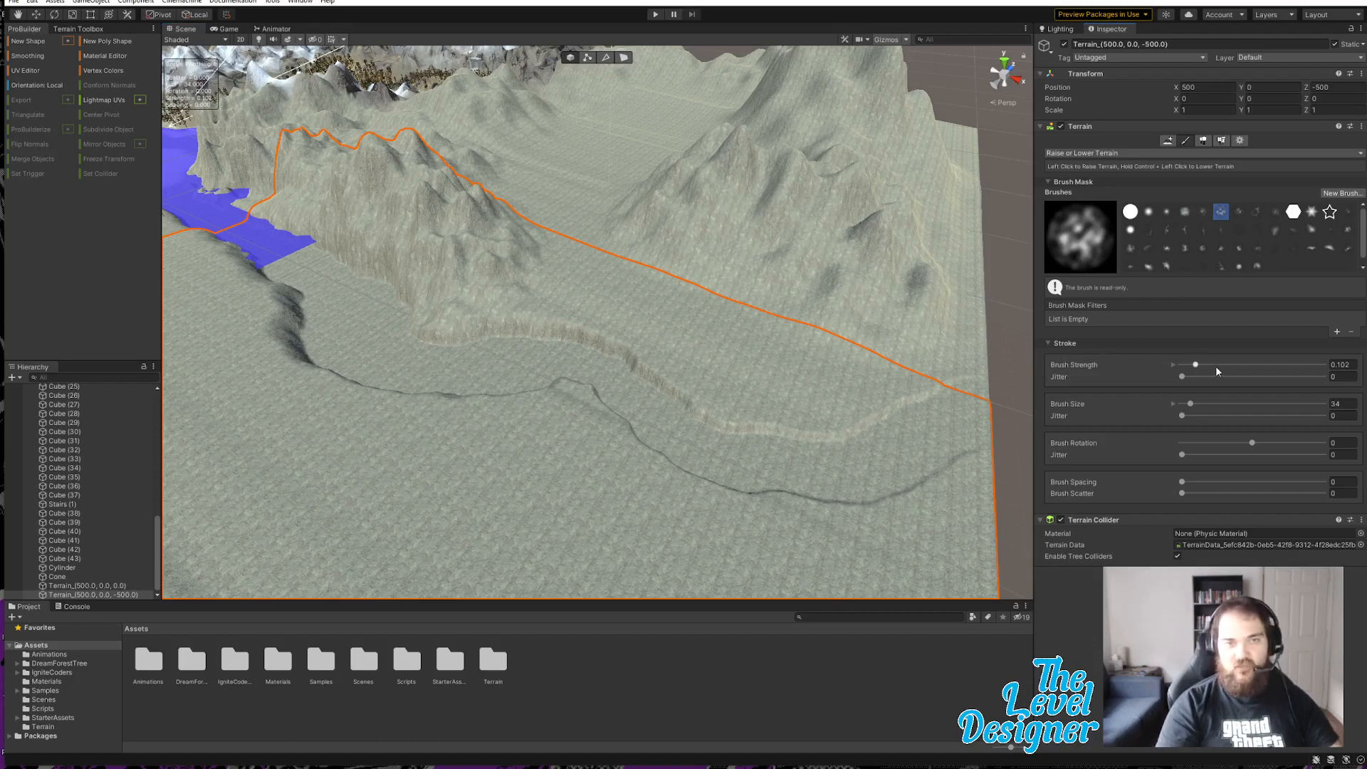
{"action": "key", "text": "ctrl+z"}
{"action": "key", "text": "ctrl+z"}
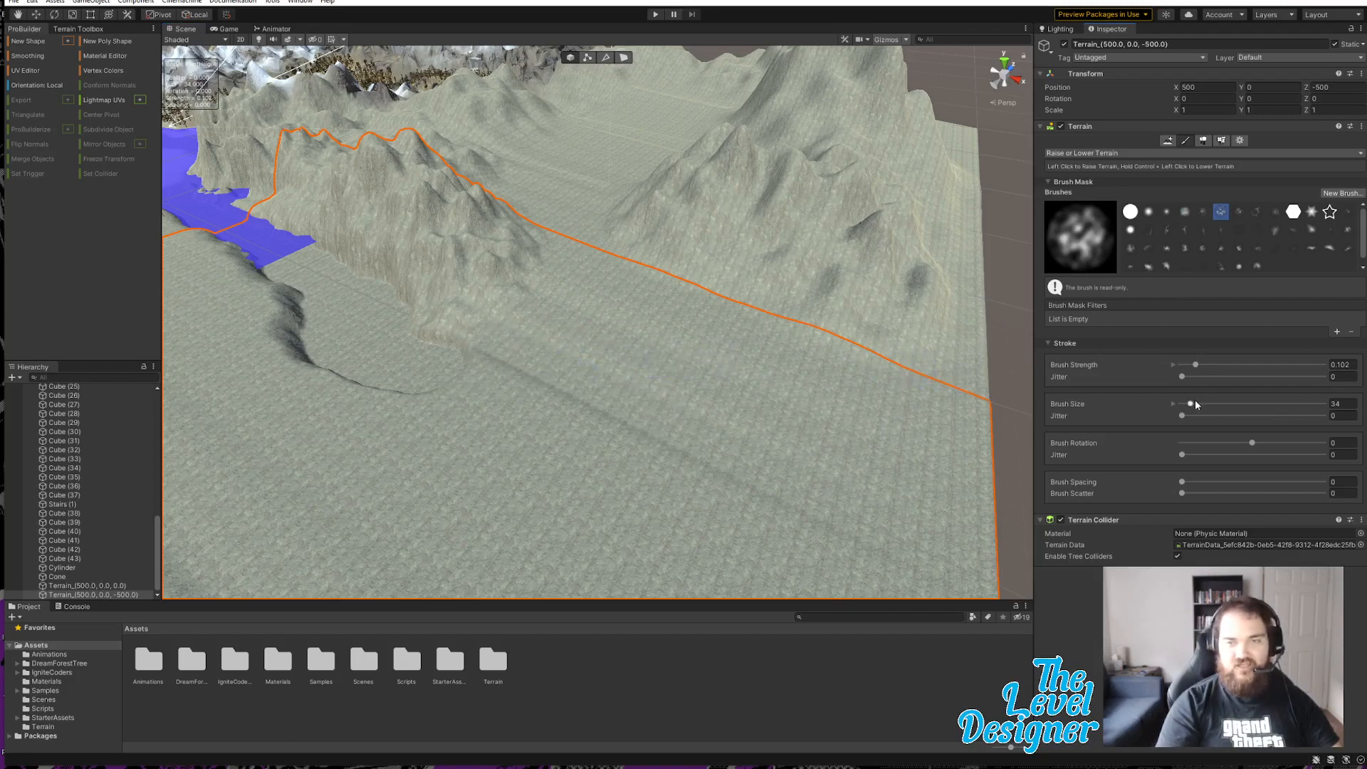
Step: Set the brush size to 147, try raising peaks along the boundary between the two tiles, and undo the strokes
{"action": "left_click_drag", "start_coordinate": [1219, 407], "coordinate": [1225, 407]}
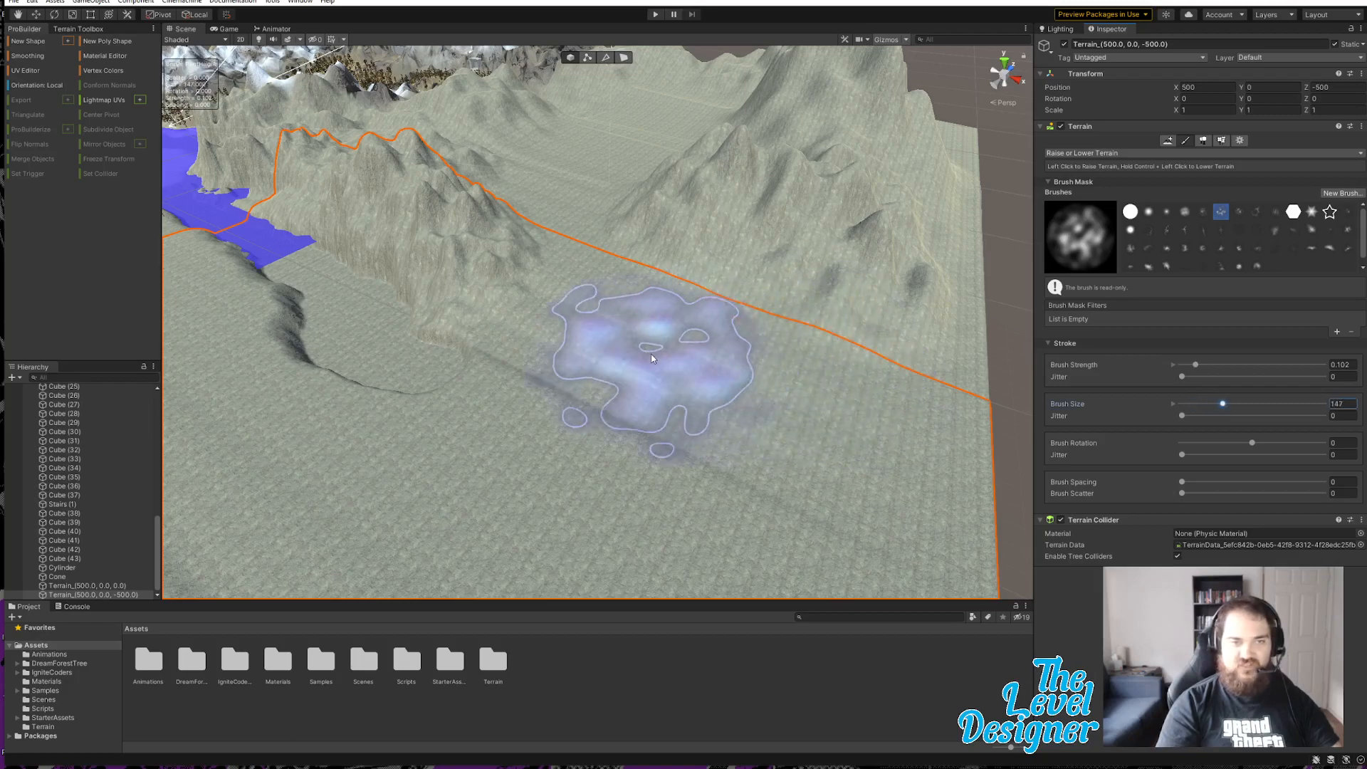
{"action": "mouse_move", "coordinate": [639, 319]}
{"action": "left_mouse_down"}
{"action": "mouse_move", "coordinate": [766, 349]}
{"action": "mouse_move", "coordinate": [904, 342]}
{"action": "mouse_move", "coordinate": [943, 356]}
{"action": "mouse_move", "coordinate": [947, 331]}
{"action": "left_mouse_up"}
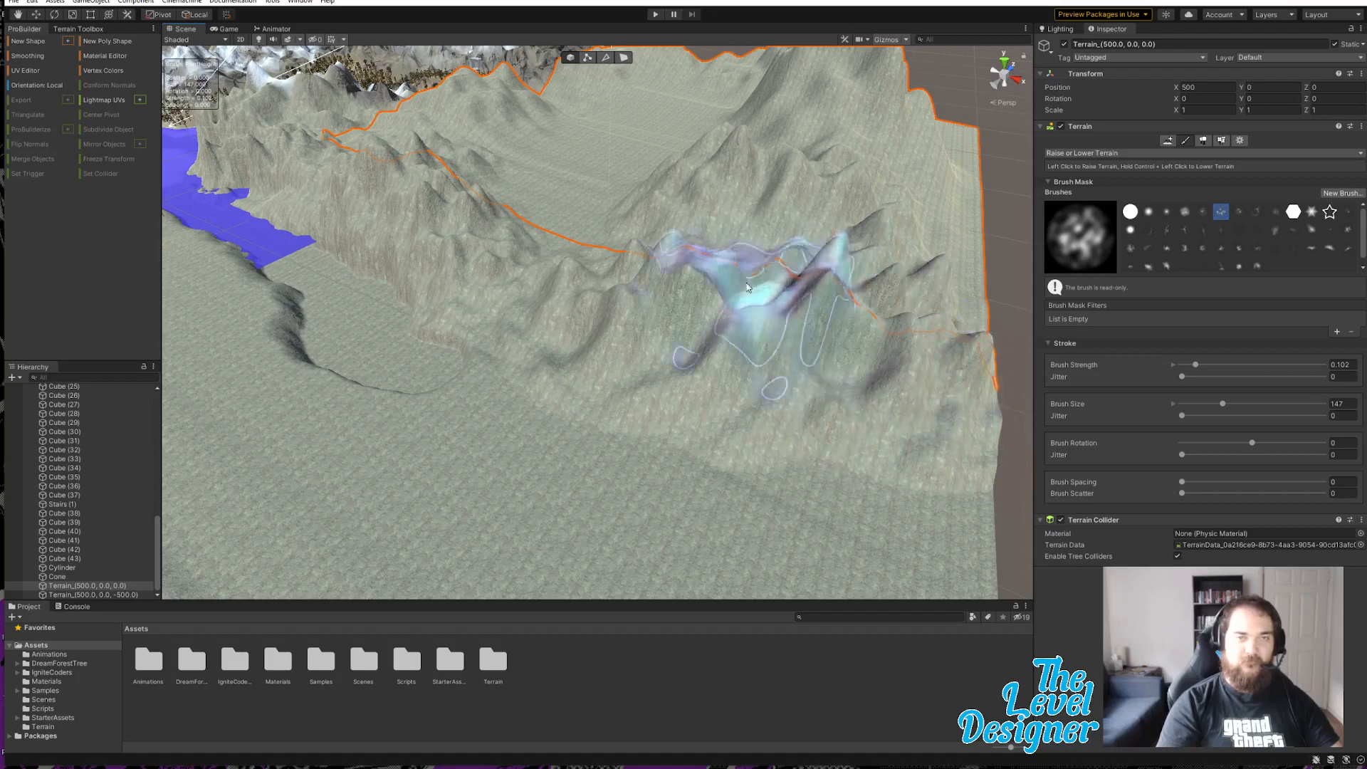
{"action": "key", "text": "ctrl+z"}
{"action": "key", "text": "ctrl+z"}
{"action": "key", "text": "ctrl+z"}
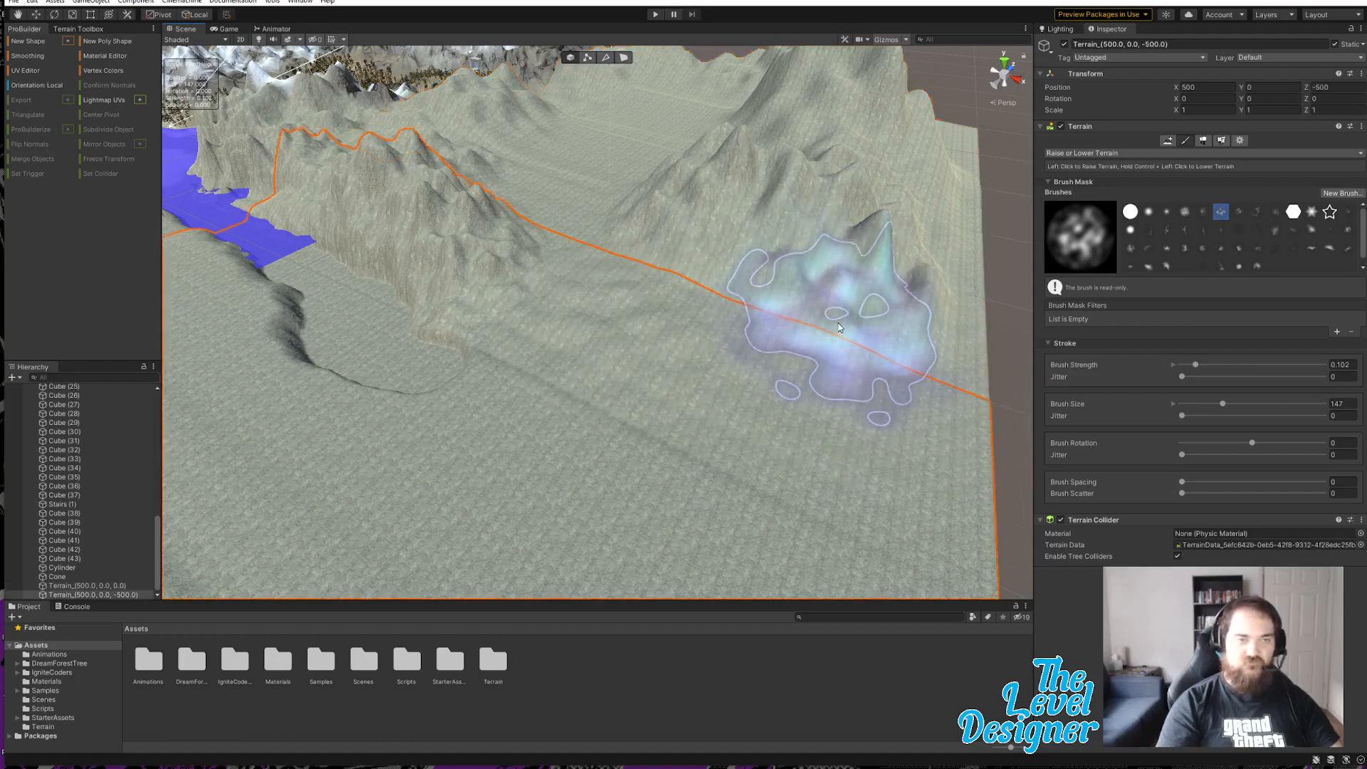
Step: Raise mountains across the tile beyond the river's end, starting with brush size 147 and enlarging it for the last stroke
{"action": "mouse_move", "coordinate": [808, 360]}
{"action": "left_mouse_down"}
{"action": "mouse_move", "coordinate": [784, 299]}
{"action": "mouse_move", "coordinate": [885, 397]}
{"action": "mouse_move", "coordinate": [959, 383]}
{"action": "left_mouse_up"}
{"action": "mouse_move", "coordinate": [754, 421]}
{"action": "right_mouse_down"}
{"action": "mouse_move", "coordinate": [861, 467]}
{"action": "mouse_move", "coordinate": [742, 472]}
{"action": "right_mouse_up"}
{"action": "mouse_move", "coordinate": [656, 356]}
{"action": "left_mouse_down"}
{"action": "mouse_move", "coordinate": [626, 420]}
{"action": "mouse_move", "coordinate": [601, 428]}
{"action": "mouse_move", "coordinate": [651, 396]}
{"action": "mouse_move", "coordinate": [634, 387]}
{"action": "mouse_move", "coordinate": [534, 458]}
{"action": "mouse_move", "coordinate": [470, 456]}
{"action": "left_mouse_up"}
{"action": "left_click_drag", "start_coordinate": [1219, 409], "coordinate": [1245, 404]}
{"action": "mouse_move", "coordinate": [611, 436]}
{"action": "left_mouse_down"}
{"action": "mouse_move", "coordinate": [566, 420]}
{"action": "mouse_move", "coordinate": [427, 434]}
{"action": "mouse_move", "coordinate": [498, 442]}
{"action": "mouse_move", "coordinate": [410, 483]}
{"action": "mouse_move", "coordinate": [503, 479]}
{"action": "mouse_move", "coordinate": [612, 447]}
{"action": "left_mouse_up"}
{"action": "mouse_move", "coordinate": [634, 435]}
{"action": "right_mouse_down"}
{"action": "mouse_move", "coordinate": [717, 429]}
{"action": "mouse_move", "coordinate": [399, 413]}
{"action": "mouse_move", "coordinate": [582, 315]}
{"action": "mouse_move", "coordinate": [562, 309]}
{"action": "mouse_move", "coordinate": [399, 374]}
{"action": "right_mouse_up"}
Step: Raise jagged hills over the furrows beside the snowy mountains and across the tile boundary with brush size 85
{"action": "left_click", "coordinate": [1239, 404]}
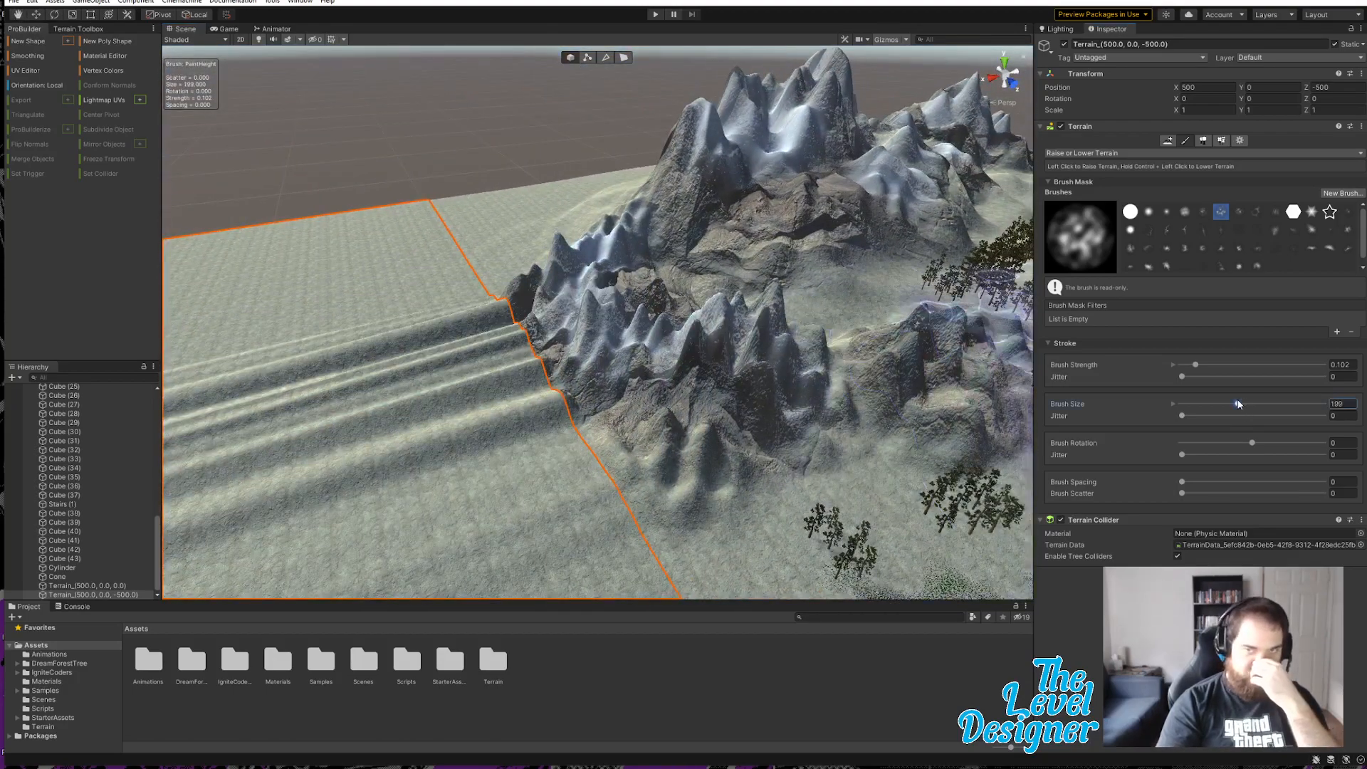
{"action": "left_click_drag", "start_coordinate": [1208, 406], "coordinate": [1205, 404]}
{"action": "mouse_move", "coordinate": [489, 443]}
{"action": "left_mouse_down"}
{"action": "mouse_move", "coordinate": [442, 397]}
{"action": "mouse_move", "coordinate": [427, 351]}
{"action": "mouse_move", "coordinate": [485, 358]}
{"action": "mouse_move", "coordinate": [386, 356]}
{"action": "mouse_move", "coordinate": [382, 415]}
{"action": "mouse_move", "coordinate": [305, 366]}
{"action": "mouse_move", "coordinate": [324, 344]}
{"action": "mouse_move", "coordinate": [356, 390]}
{"action": "mouse_move", "coordinate": [321, 342]}
{"action": "mouse_move", "coordinate": [335, 338]}
{"action": "mouse_move", "coordinate": [292, 420]}
{"action": "mouse_move", "coordinate": [323, 468]}
{"action": "left_mouse_up"}
{"action": "mouse_move", "coordinate": [459, 393]}
{"action": "right_mouse_down"}
{"action": "mouse_move", "coordinate": [382, 351]}
{"action": "mouse_move", "coordinate": [459, 419]}
{"action": "mouse_move", "coordinate": [619, 401]}
{"action": "right_mouse_up"}
{"action": "left_click_drag", "start_coordinate": [620, 401], "coordinate": [723, 428]}
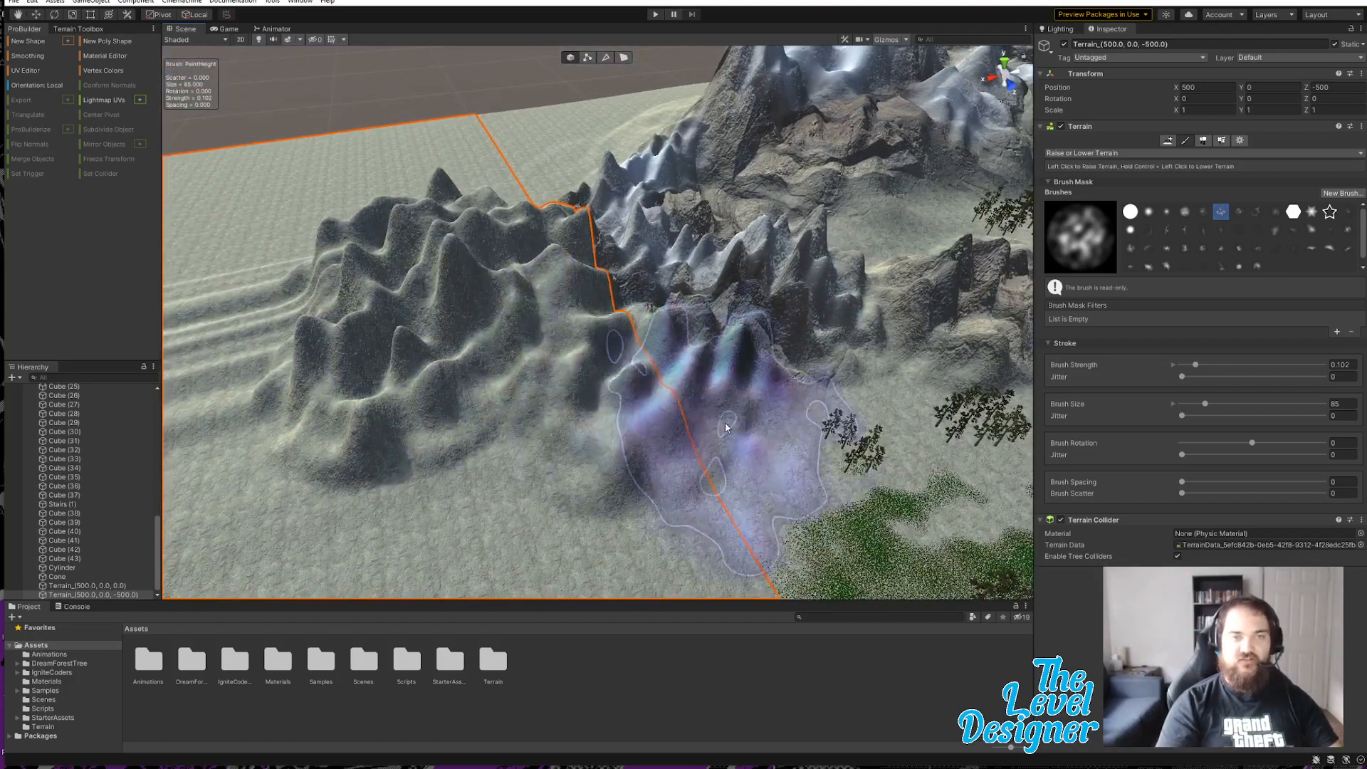
Step: Raise a cluster of jagged peaks and lower bumpy hills over the remaining furrows on the far tile with brush size 85
{"action": "mouse_move", "coordinate": [724, 427]}
{"action": "right_mouse_down"}
{"action": "mouse_move", "coordinate": [499, 398]}
{"action": "mouse_move", "coordinate": [568, 397]}
{"action": "mouse_move", "coordinate": [657, 342]}
{"action": "mouse_move", "coordinate": [665, 397]}
{"action": "right_mouse_up"}
{"action": "right_click_drag", "start_coordinate": [546, 383], "coordinate": [443, 367]}
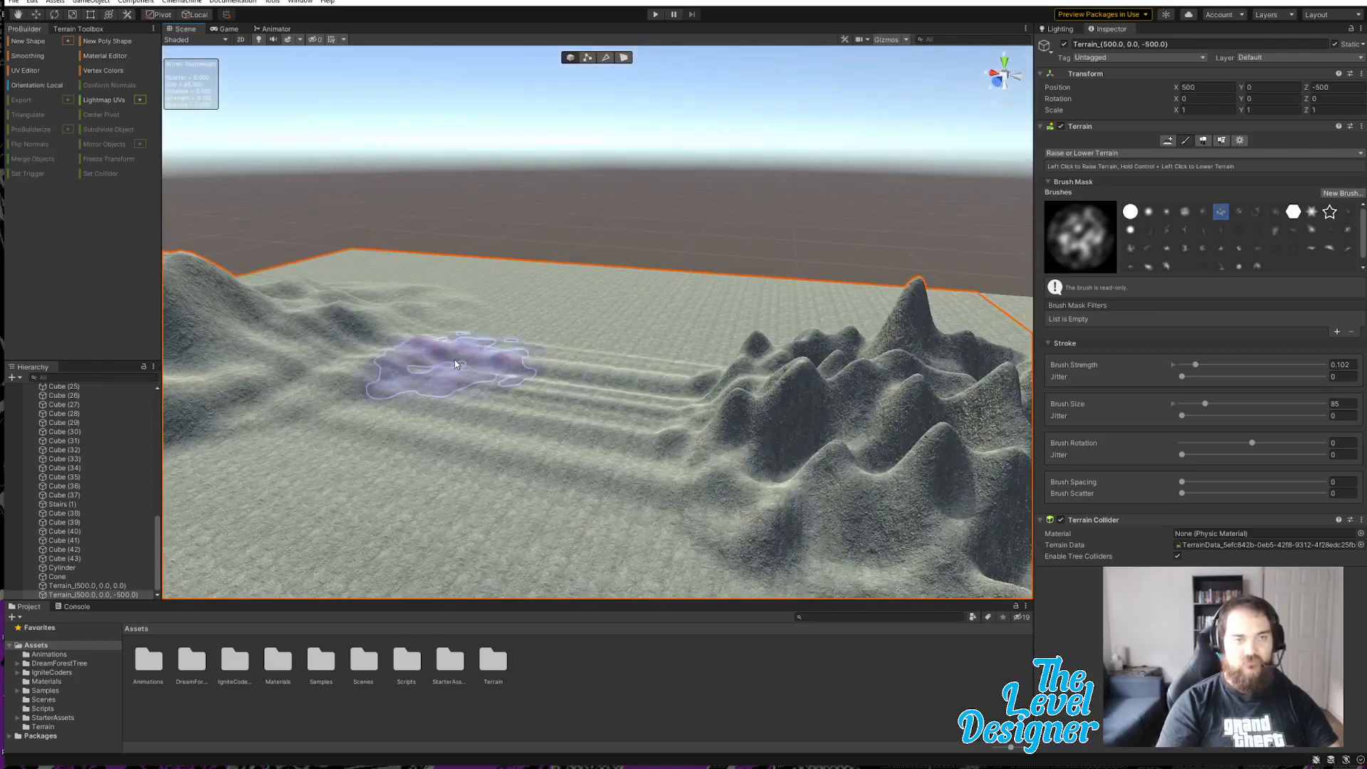
{"action": "mouse_move", "coordinate": [390, 322]}
{"action": "left_mouse_down"}
{"action": "mouse_move", "coordinate": [414, 344]}
{"action": "mouse_move", "coordinate": [403, 328]}
{"action": "mouse_move", "coordinate": [352, 366]}
{"action": "mouse_move", "coordinate": [288, 378]}
{"action": "left_mouse_up"}
{"action": "key", "text": "ctrl+z"}
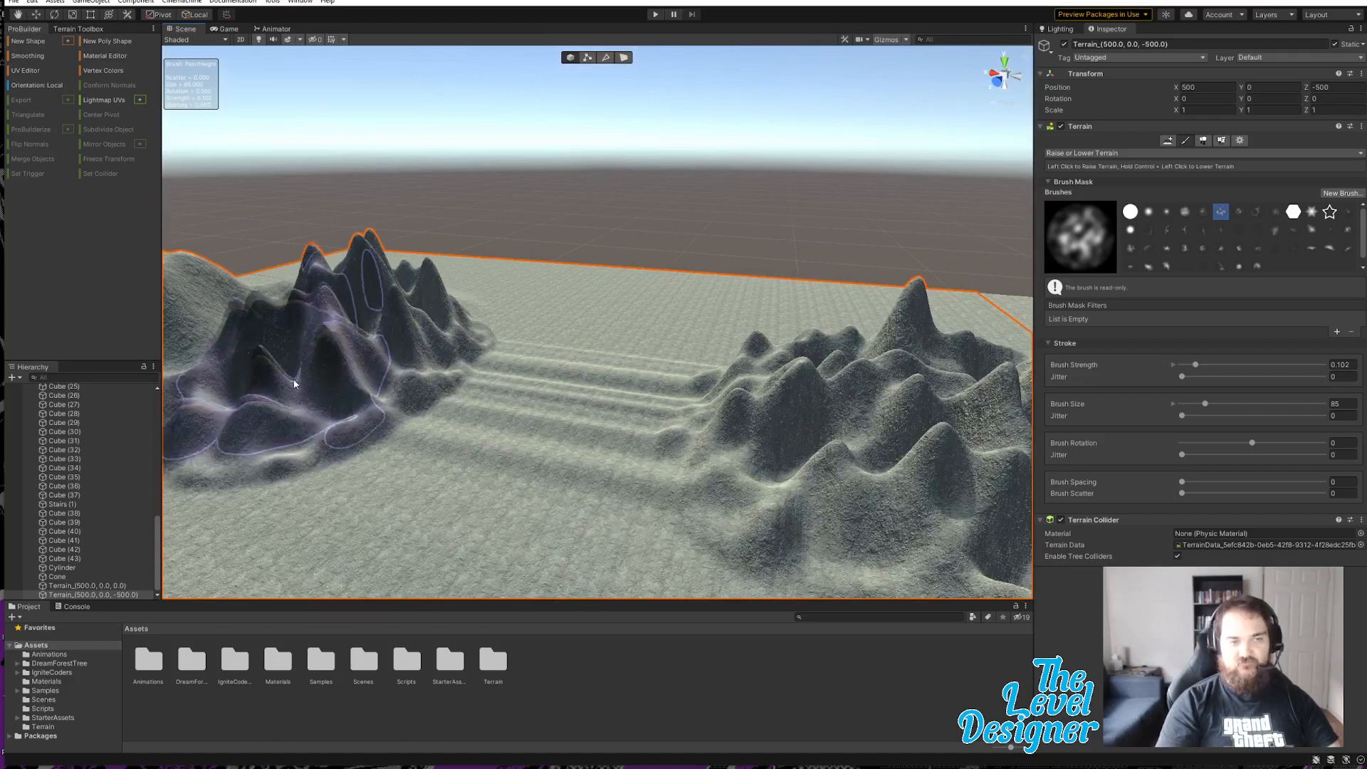
{"action": "mouse_move", "coordinate": [528, 396]}
{"action": "right_mouse_down"}
{"action": "mouse_move", "coordinate": [420, 405]}
{"action": "mouse_move", "coordinate": [429, 358]}
{"action": "right_mouse_up"}
{"action": "mouse_move", "coordinate": [429, 358]}
{"action": "left_mouse_down"}
{"action": "mouse_move", "coordinate": [452, 421]}
{"action": "mouse_move", "coordinate": [494, 386]}
{"action": "left_mouse_up"}
{"action": "key", "text": "ctrl+z"}
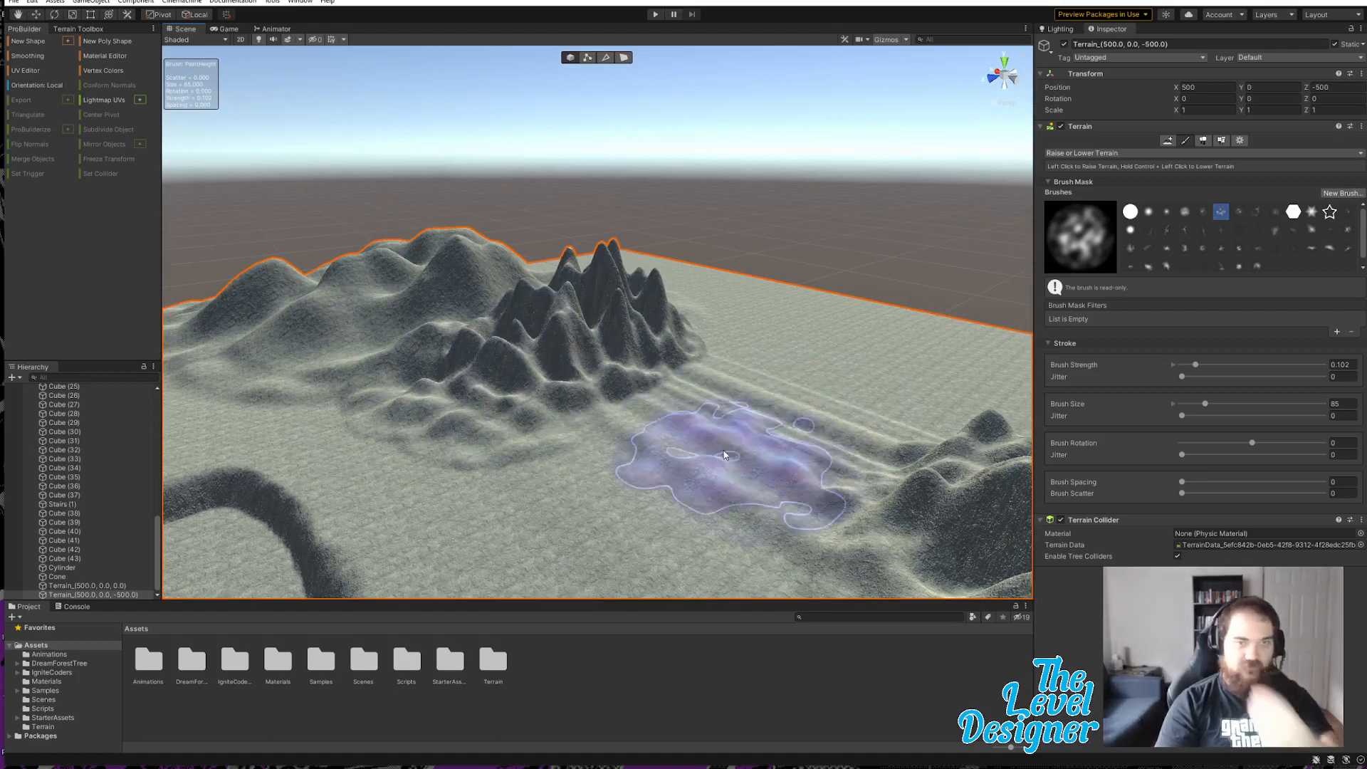
{"action": "mouse_move", "coordinate": [737, 397]}
{"action": "left_mouse_down"}
{"action": "mouse_move", "coordinate": [680, 373]}
{"action": "mouse_move", "coordinate": [673, 417]}
{"action": "mouse_move", "coordinate": [591, 442]}
{"action": "mouse_move", "coordinate": [760, 489]}
{"action": "mouse_move", "coordinate": [839, 437]}
{"action": "mouse_move", "coordinate": [719, 451]}
{"action": "mouse_move", "coordinate": [636, 440]}
{"action": "left_mouse_up"}
{"action": "mouse_move", "coordinate": [636, 440]}
{"action": "right_mouse_down"}
{"action": "mouse_move", "coordinate": [702, 437]}
{"action": "mouse_move", "coordinate": [718, 458]}
{"action": "mouse_move", "coordinate": [763, 458]}
{"action": "mouse_move", "coordinate": [963, 396]}
{"action": "right_mouse_up"}
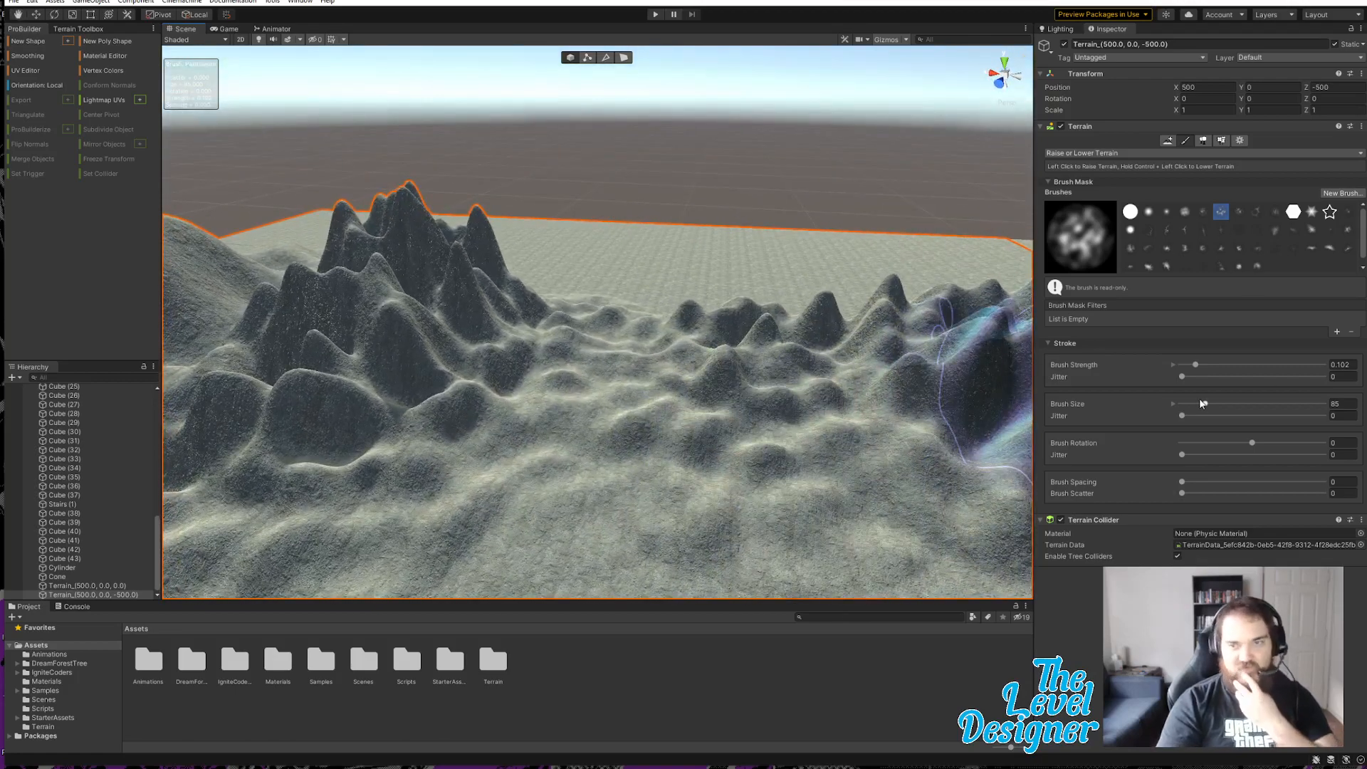
Step: Try lowering a pass through the bumpy hills between the peaks with brush size 54, and undo the stroke
{"action": "left_click_drag", "start_coordinate": [1201, 403], "coordinate": [1197, 404]}
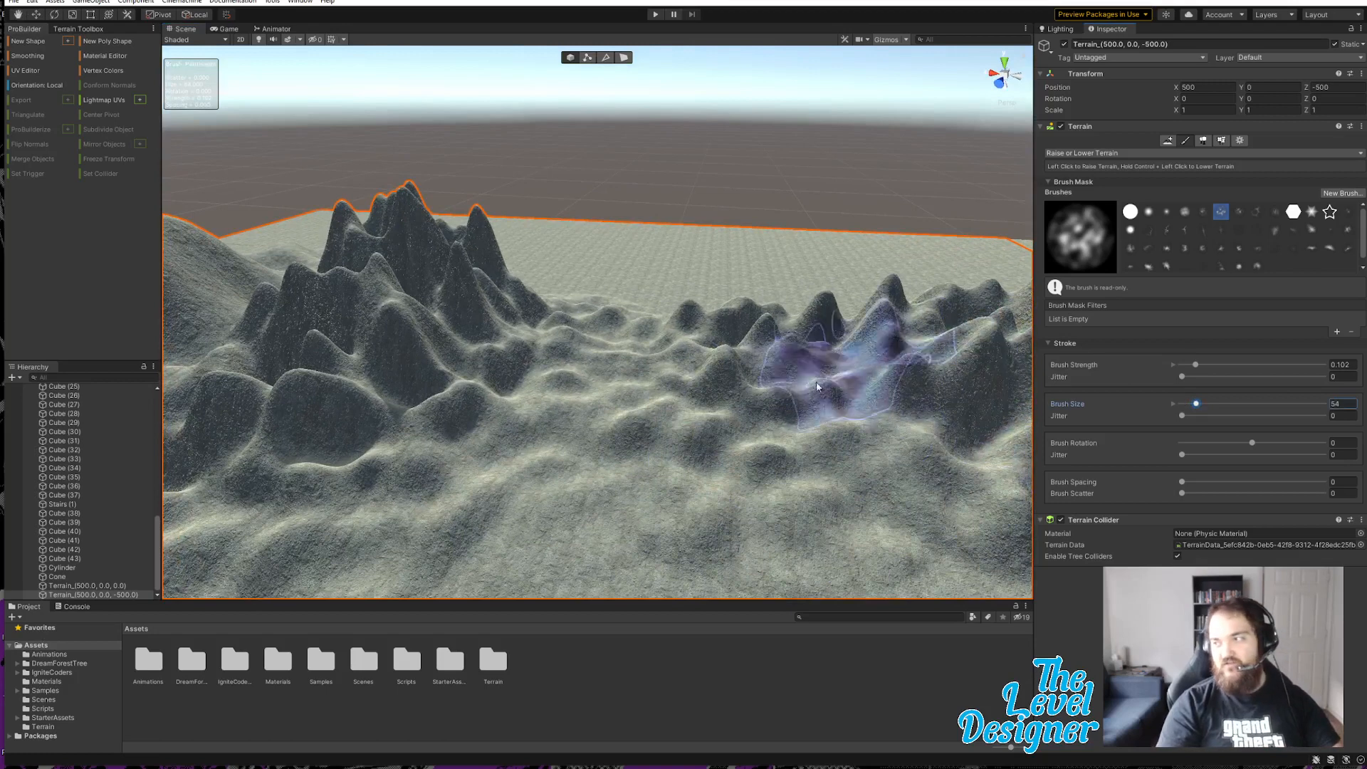
{"action": "left_click_drag", "start_coordinate": [615, 310], "coordinate": [592, 437], "text": "ctrl"}
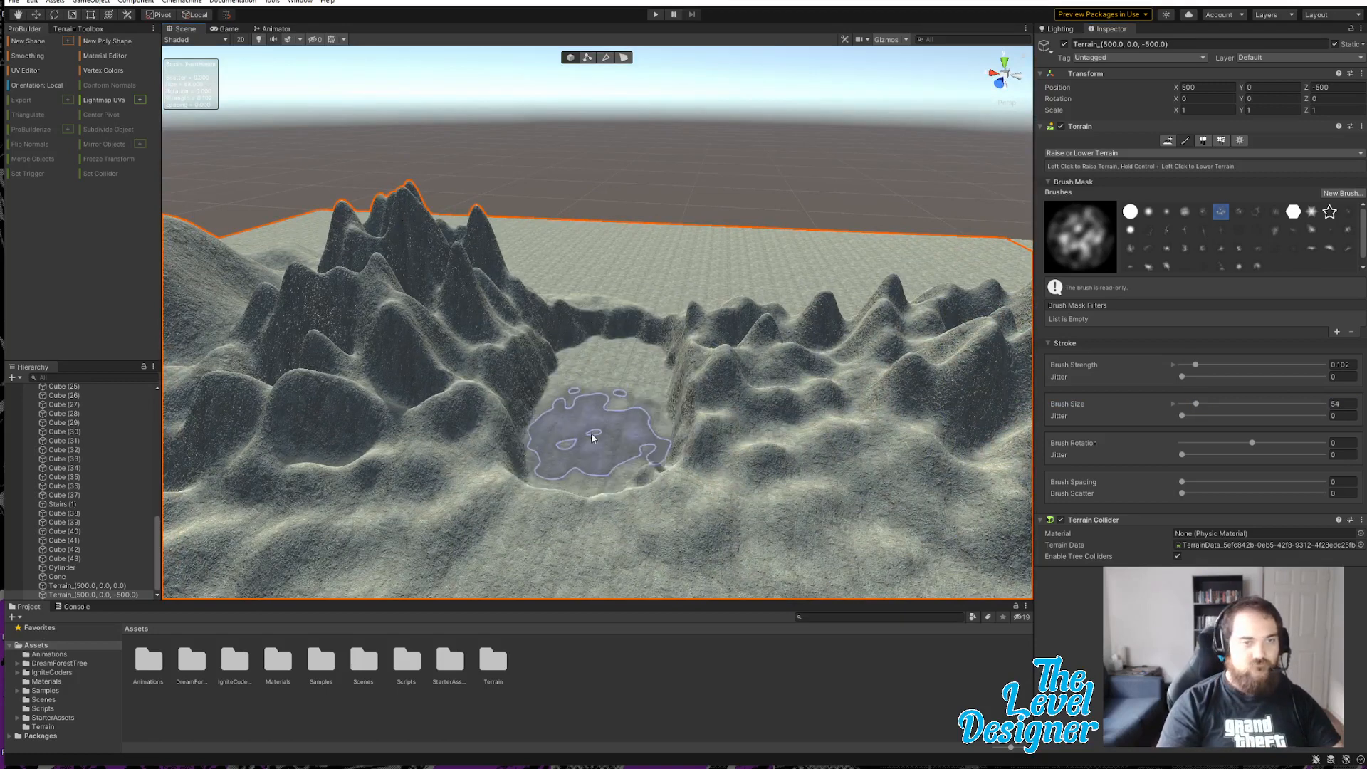
{"action": "key", "text": "ctrl+z"}
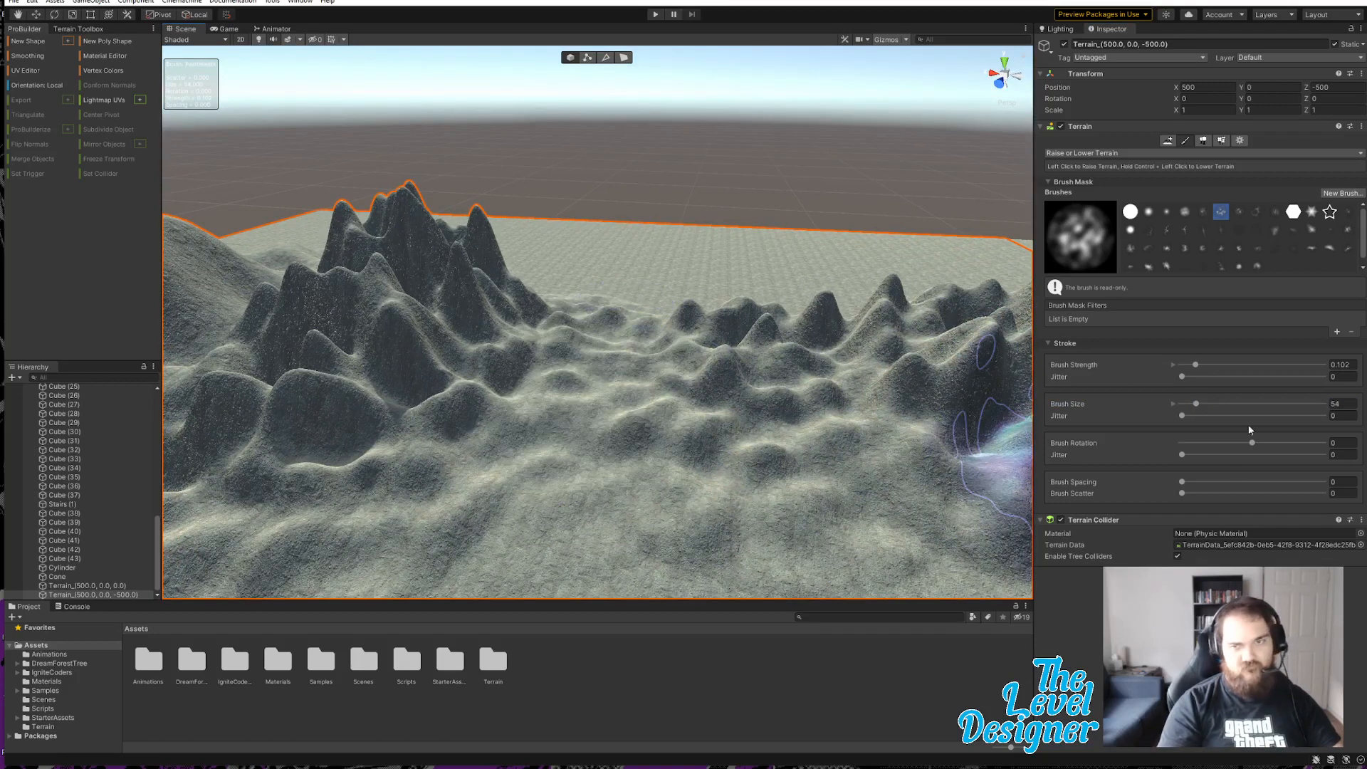
Step: Lower the ground between the two groups of peaks into a shallow valley with the soft round brush at size 115
{"action": "left_click", "coordinate": [1167, 211]}
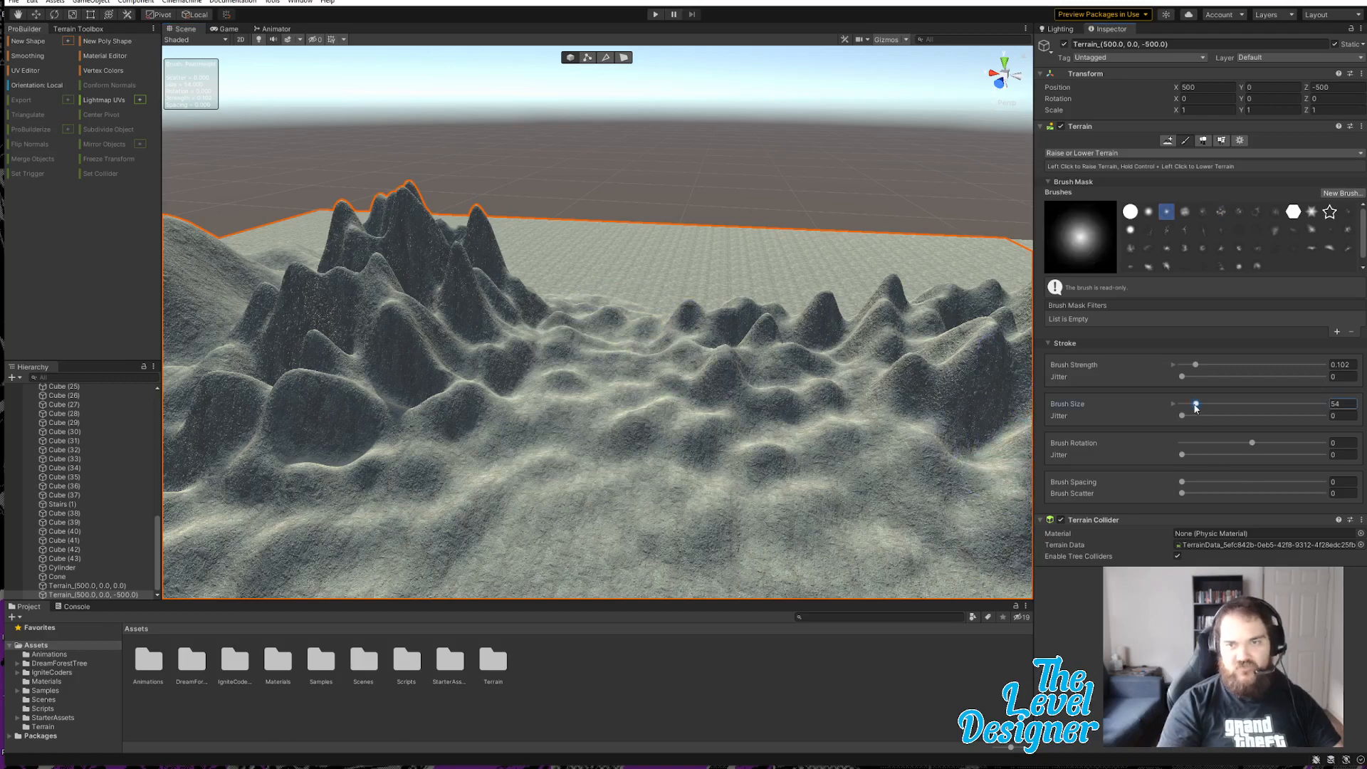
{"action": "left_click_drag", "start_coordinate": [1211, 404], "coordinate": [1229, 404]}
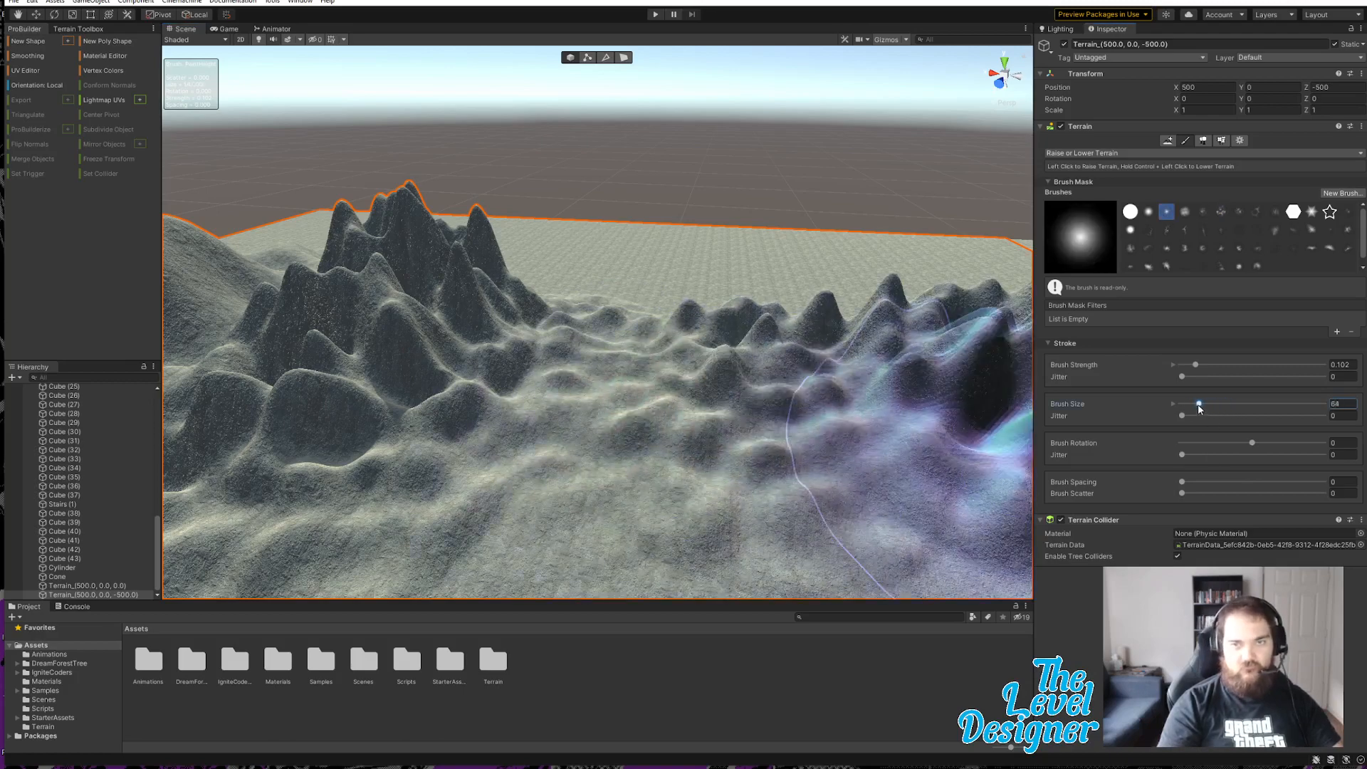
{"action": "left_click_drag", "start_coordinate": [1201, 408], "coordinate": [1197, 404]}
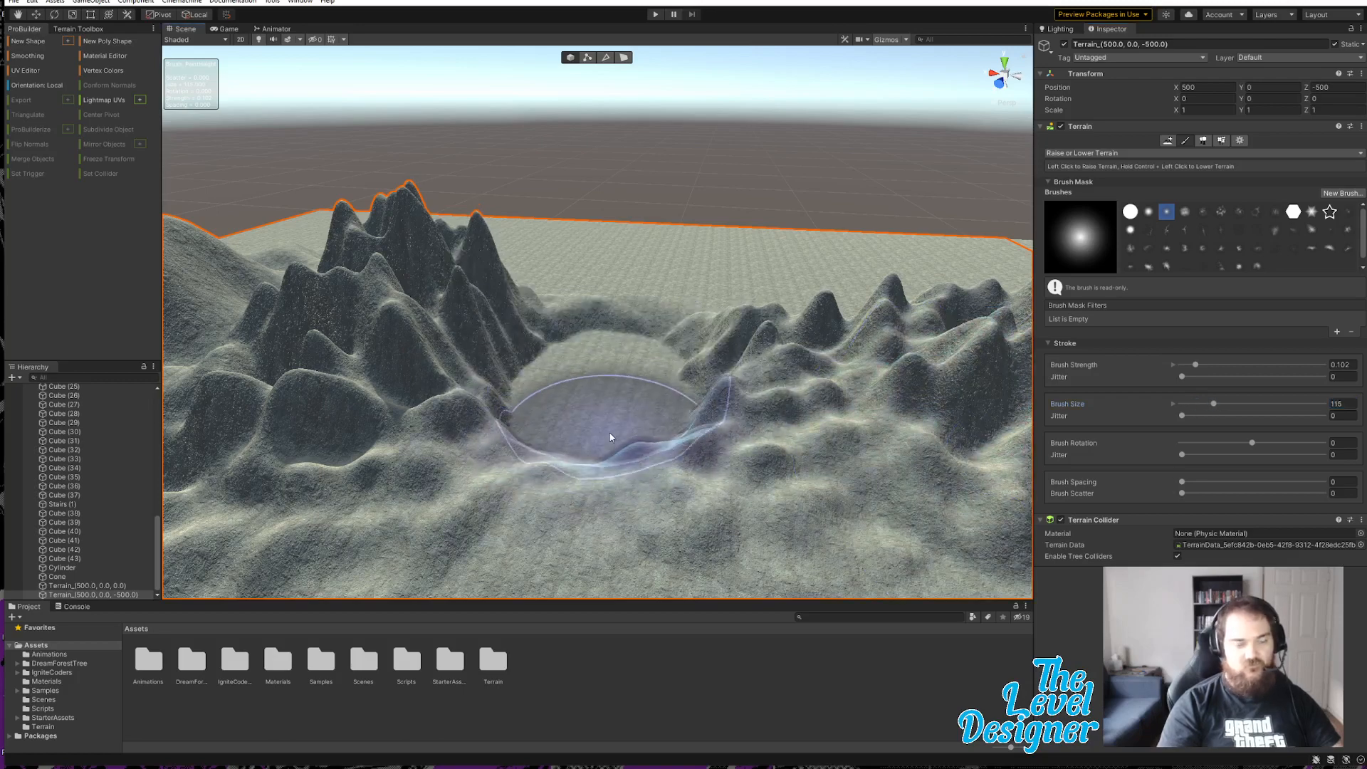
{"action": "mouse_move", "coordinate": [610, 437]}
{"action": "left_mouse_down"}
{"action": "mouse_move", "coordinate": [632, 354]}
{"action": "mouse_move", "coordinate": [579, 321]}
{"action": "mouse_move", "coordinate": [596, 427]}
{"action": "mouse_move", "coordinate": [582, 465]}
{"action": "mouse_move", "coordinate": [605, 373]}
{"action": "mouse_move", "coordinate": [626, 382]}
{"action": "mouse_move", "coordinate": [624, 356]}
{"action": "mouse_move", "coordinate": [598, 399]}
{"action": "mouse_move", "coordinate": [604, 430]}
{"action": "mouse_move", "coordinate": [582, 492]}
{"action": "mouse_move", "coordinate": [579, 458]}
{"action": "mouse_move", "coordinate": [580, 519]}
{"action": "mouse_move", "coordinate": [607, 398]}
{"action": "left_mouse_up"}
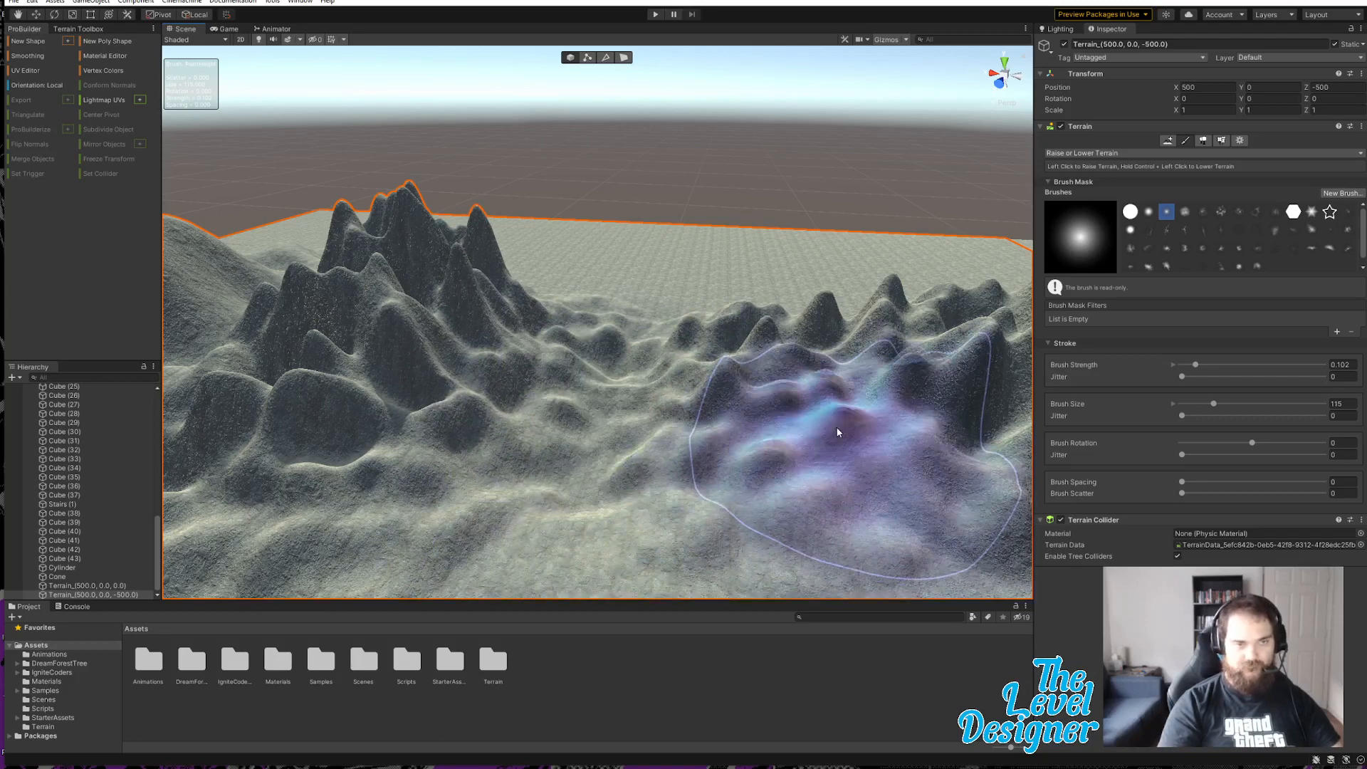
Step: Smooth the bumpy valley between the peaks using Smooth Height with brush size 87
{"action": "right_click_drag", "start_coordinate": [837, 428], "coordinate": [787, 451]}
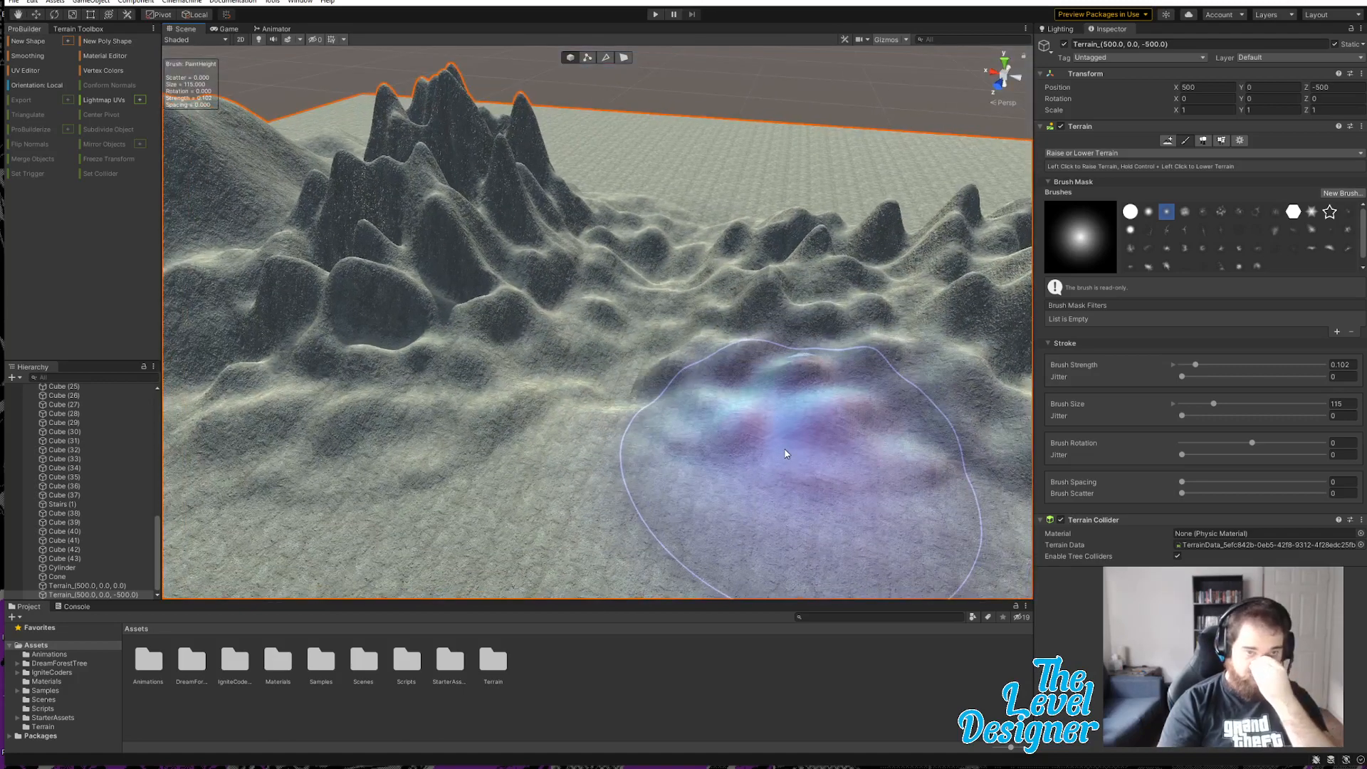
{"action": "left_click", "coordinate": [1215, 404]}
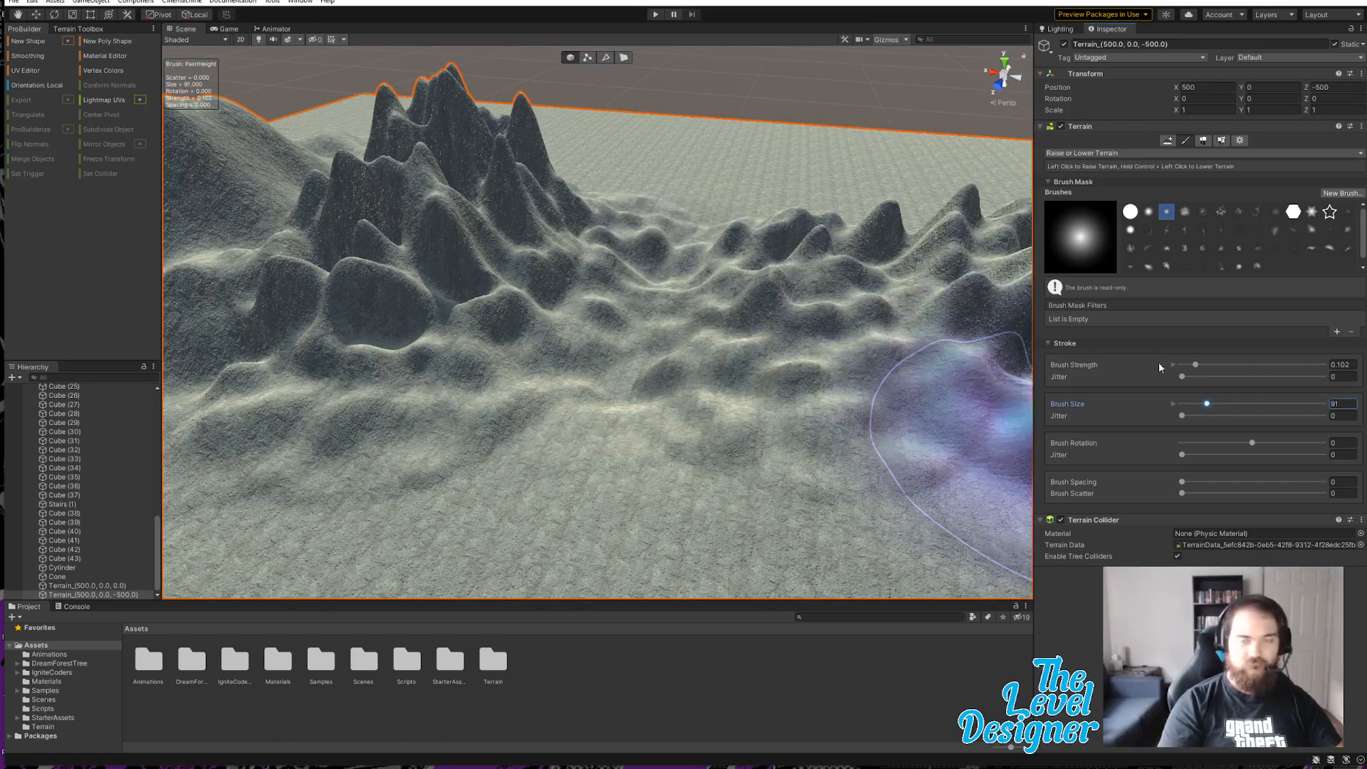
{"action": "left_click", "coordinate": [1126, 155]}
{"action": "left_click", "coordinate": [1100, 276]}
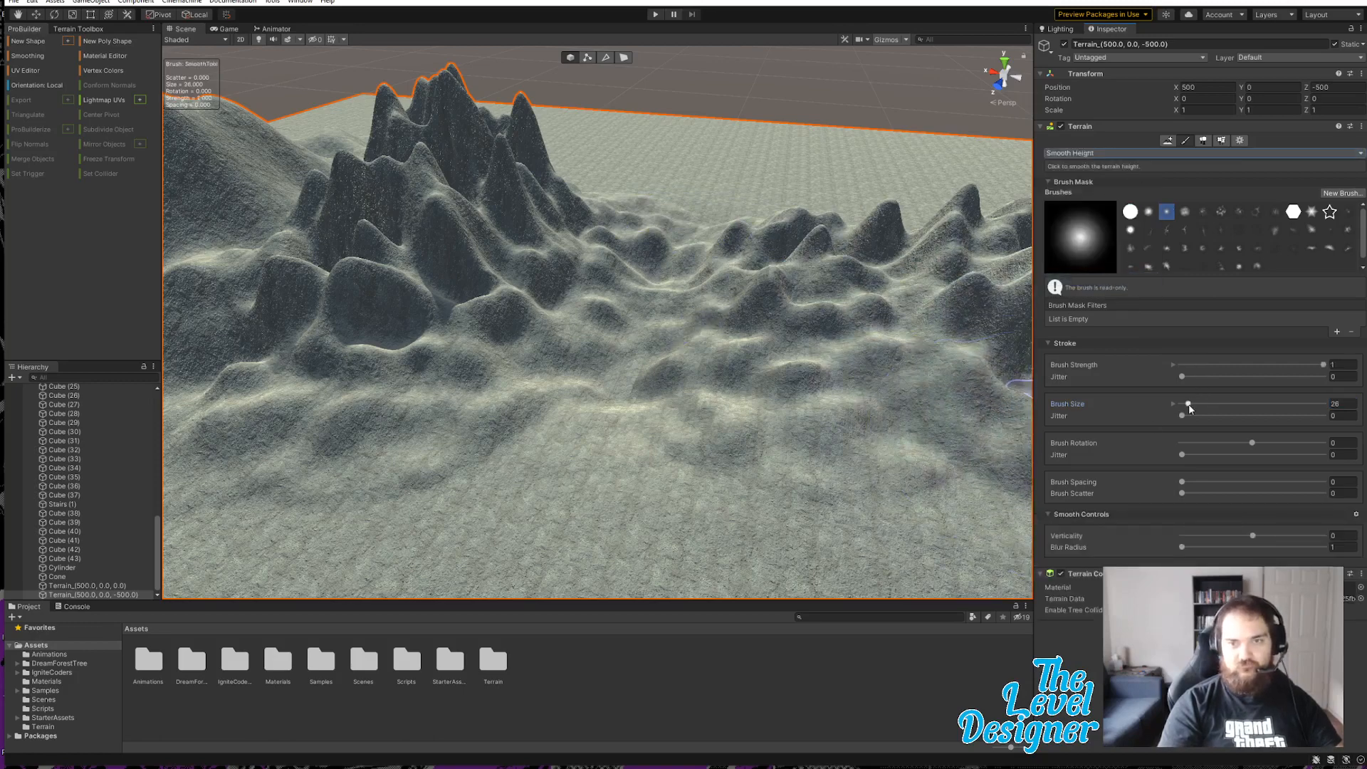
{"action": "left_click_drag", "start_coordinate": [1199, 406], "coordinate": [1205, 405]}
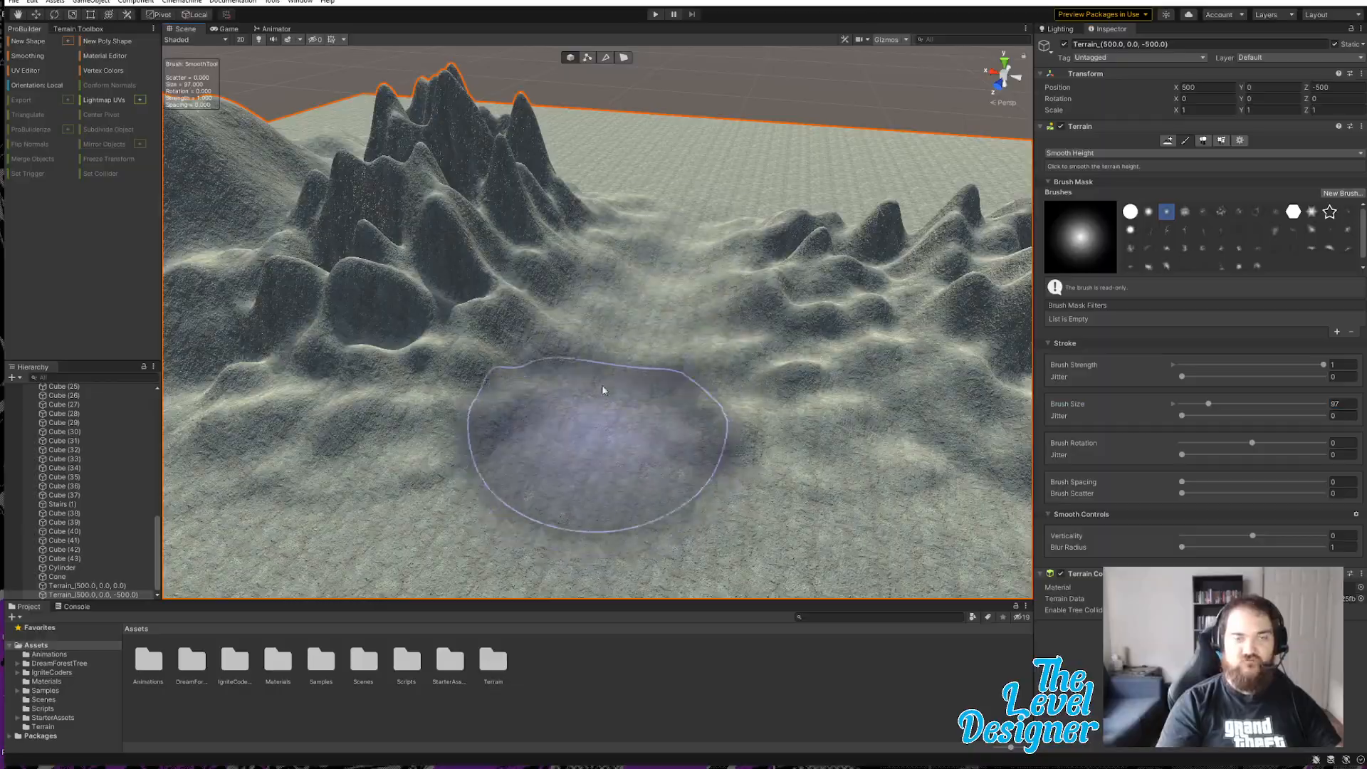
Step: Lower the terrain from the river channel's end to the tile's outer edge, using Raise or Lower Terrain with the cloudy brush at size 40
{"action": "mouse_move", "coordinate": [610, 378]}
{"action": "right_mouse_down"}
{"action": "mouse_move", "coordinate": [647, 302]}
{"action": "mouse_move", "coordinate": [367, 370]}
{"action": "mouse_move", "coordinate": [472, 383]}
{"action": "mouse_move", "coordinate": [306, 354]}
{"action": "mouse_move", "coordinate": [248, 366]}
{"action": "mouse_move", "coordinate": [83, 299]}
{"action": "mouse_move", "coordinate": [97, 235]}
{"action": "right_mouse_up"}
{"action": "mouse_move", "coordinate": [299, 328]}
{"action": "right_mouse_down"}
{"action": "mouse_move", "coordinate": [357, 320]}
{"action": "mouse_move", "coordinate": [464, 345]}
{"action": "mouse_move", "coordinate": [378, 352]}
{"action": "mouse_move", "coordinate": [1032, 412]}
{"action": "right_mouse_up"}
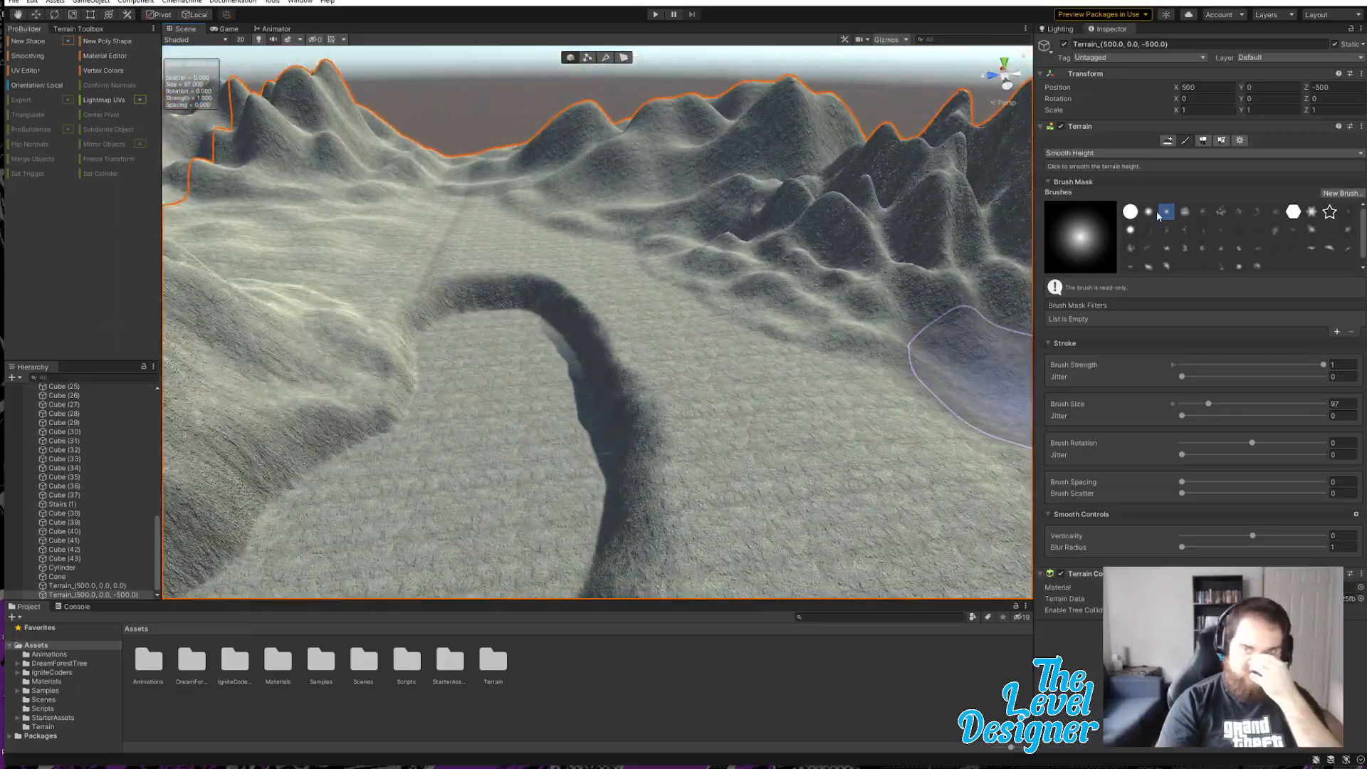
{"action": "left_click", "coordinate": [1185, 211]}
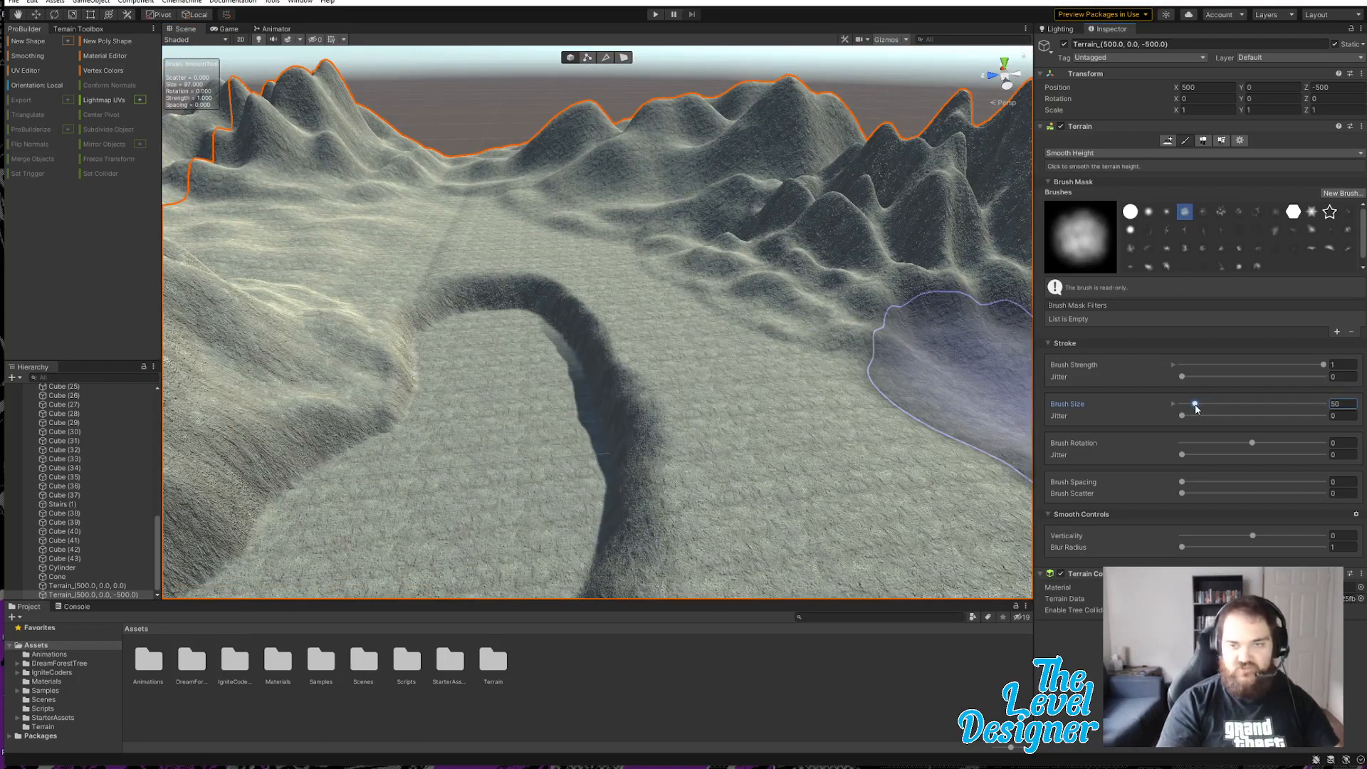
{"action": "left_click", "coordinate": [1093, 154]}
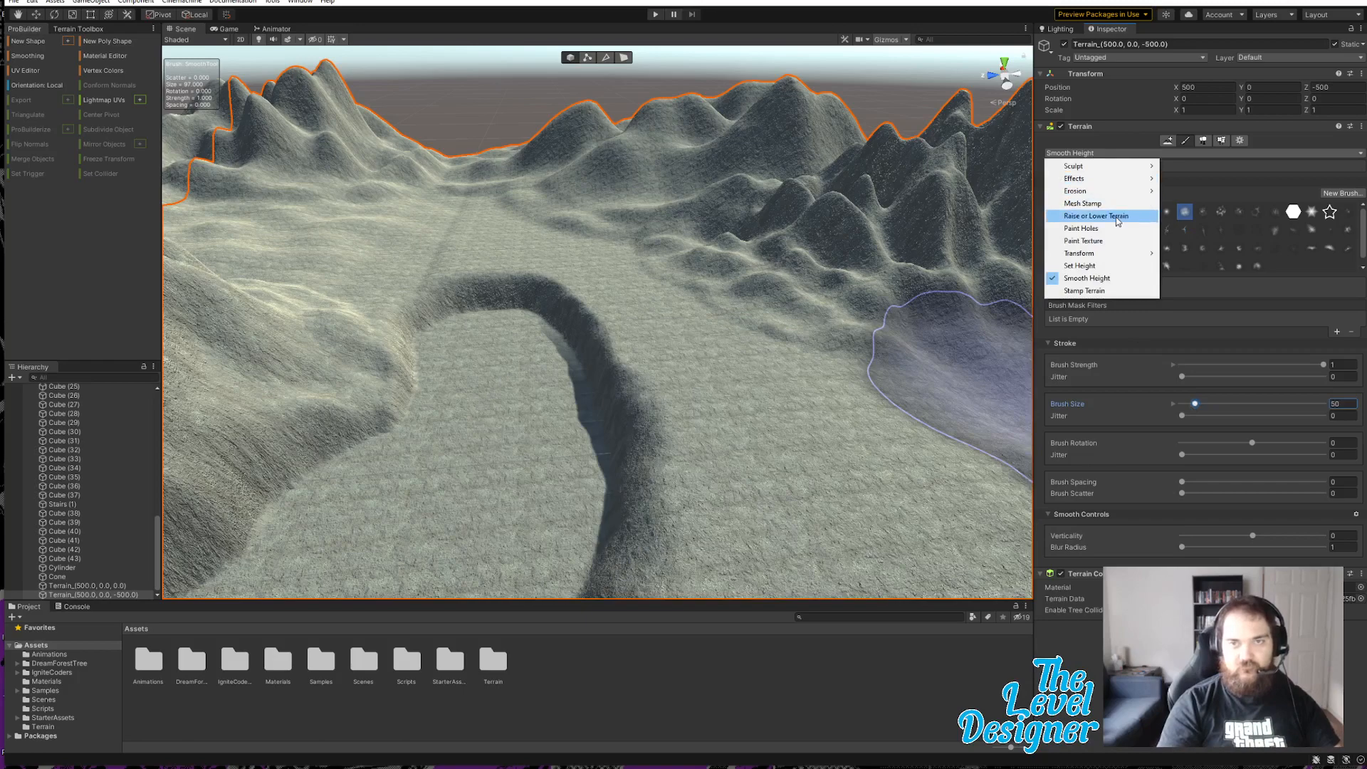
{"action": "left_click", "coordinate": [1117, 221]}
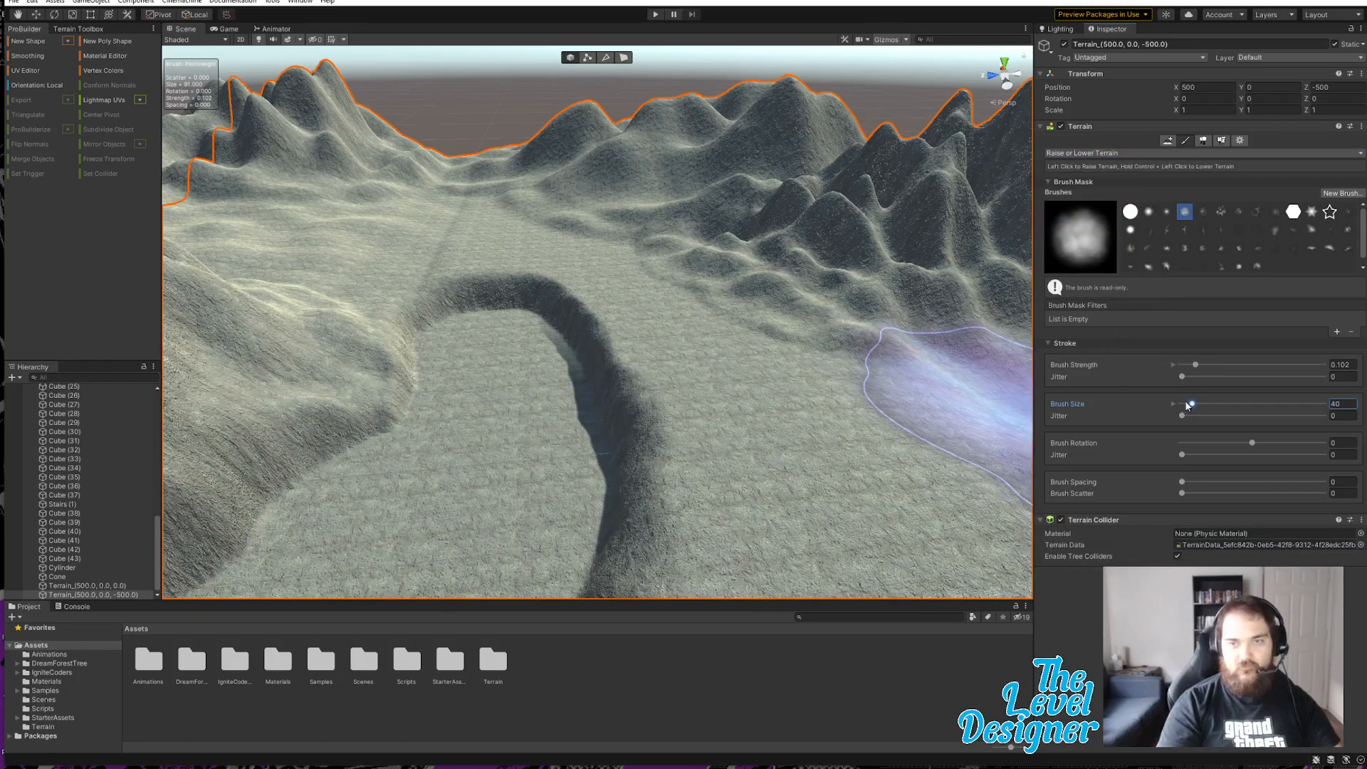
{"action": "right_click_drag", "start_coordinate": [659, 460], "coordinate": [464, 507]}
{"action": "key", "text": "w"}
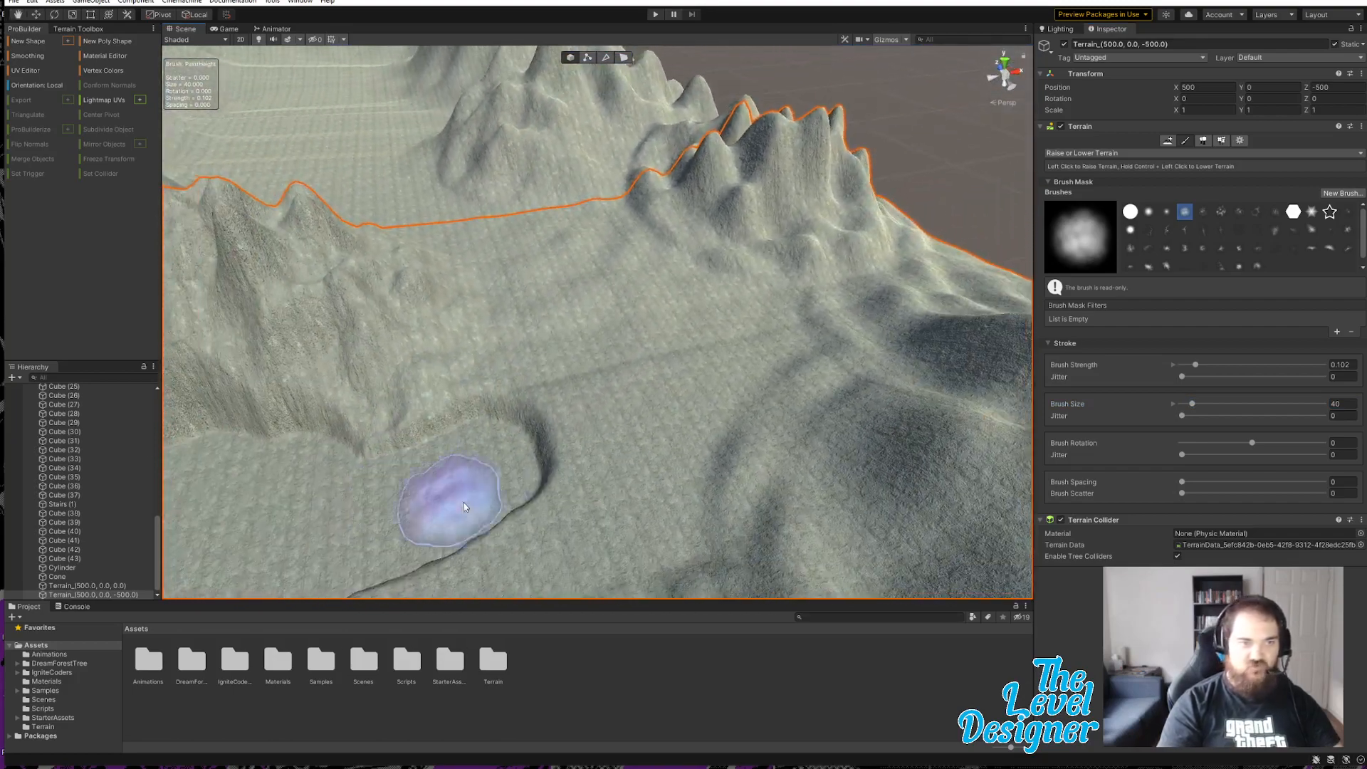
{"action": "left_click_drag", "start_coordinate": [495, 462], "coordinate": [541, 436]}
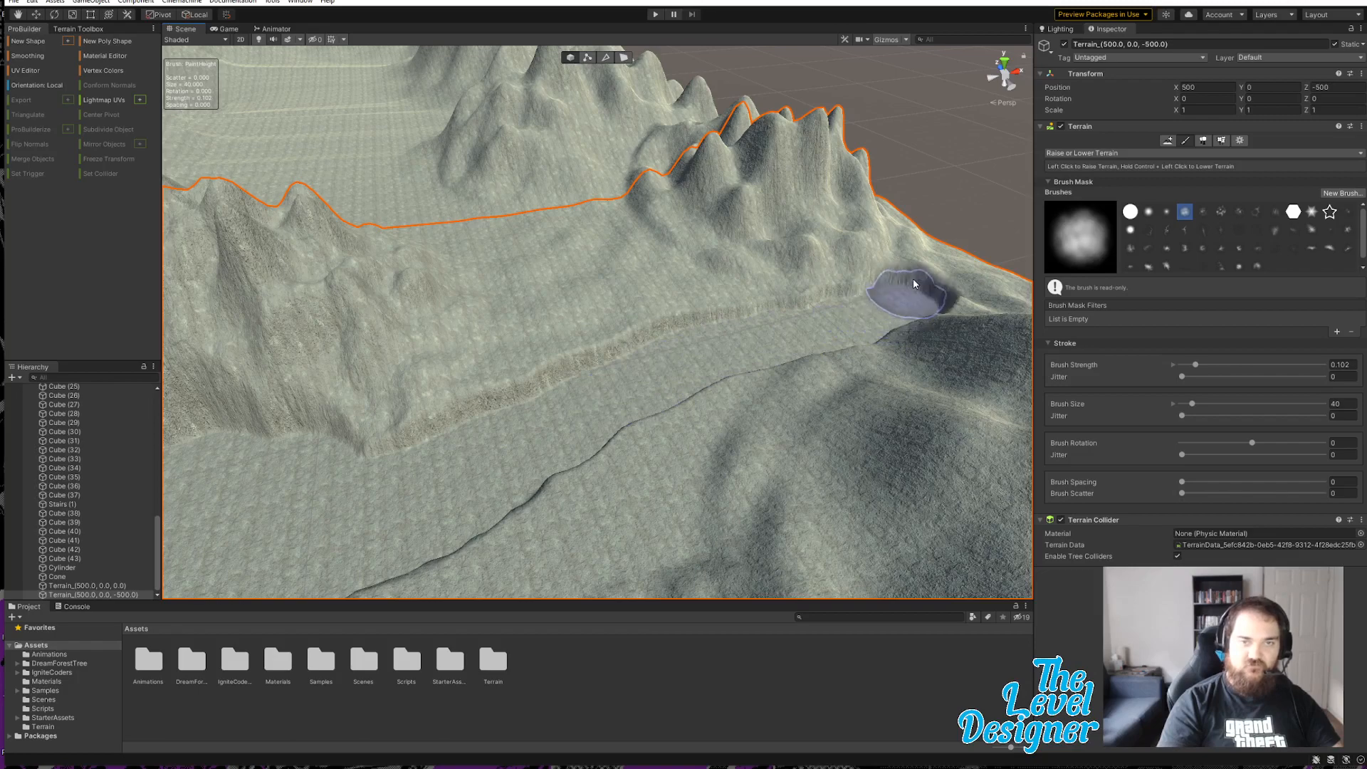
{"action": "left_click_drag", "start_coordinate": [929, 272], "coordinate": [968, 269]}
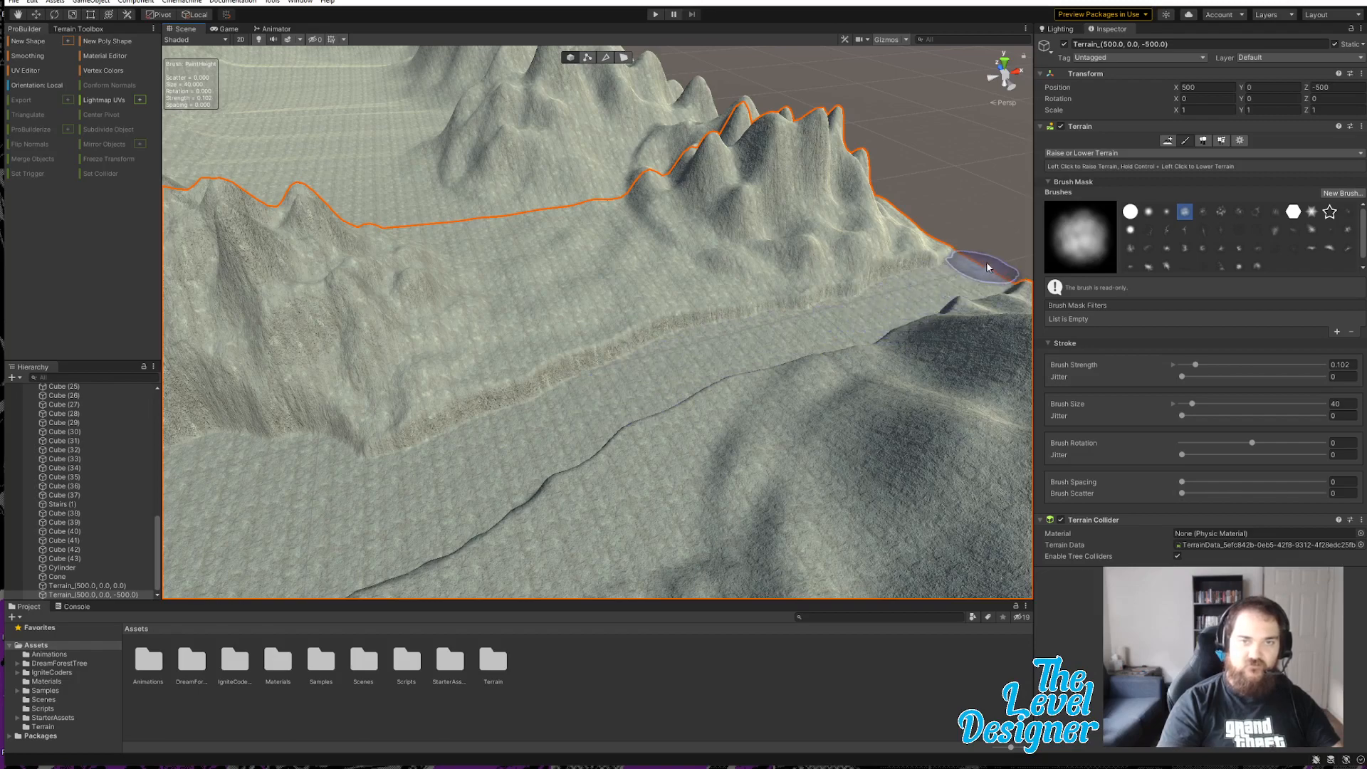
Step: Smooth the steep banks of the extended river channel using Smooth Height with brush size 50, enlarged to 76 for the last strokes
{"action": "mouse_move", "coordinate": [994, 263]}
{"action": "right_mouse_down"}
{"action": "mouse_move", "coordinate": [717, 321]}
{"action": "mouse_move", "coordinate": [620, 290]}
{"action": "mouse_move", "coordinate": [778, 274]}
{"action": "mouse_move", "coordinate": [779, 312]}
{"action": "mouse_move", "coordinate": [736, 340]}
{"action": "mouse_move", "coordinate": [702, 330]}
{"action": "mouse_move", "coordinate": [647, 351]}
{"action": "mouse_move", "coordinate": [1018, 331]}
{"action": "right_mouse_up"}
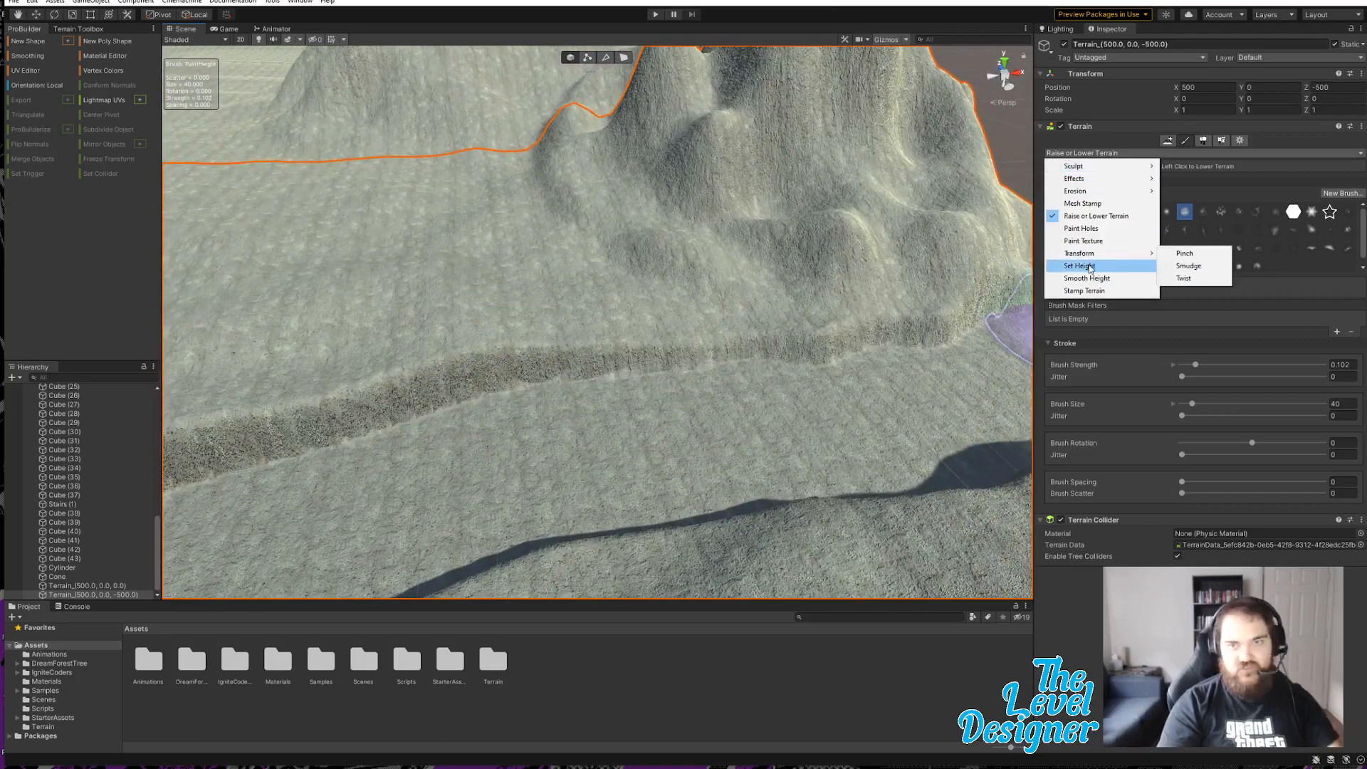
{"action": "left_click", "coordinate": [1098, 283]}
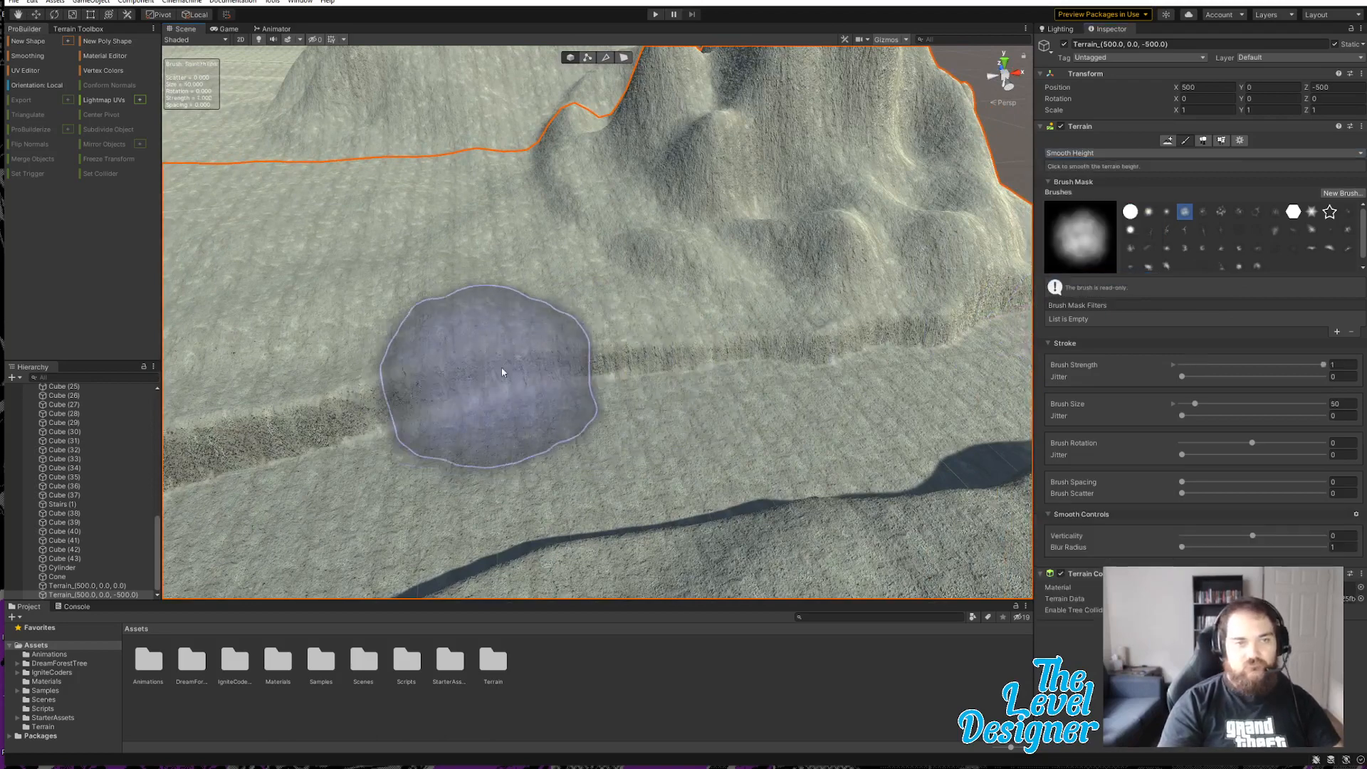
{"action": "mouse_move", "coordinate": [532, 345]}
{"action": "left_mouse_down"}
{"action": "mouse_move", "coordinate": [392, 353]}
{"action": "mouse_move", "coordinate": [499, 350]}
{"action": "left_mouse_up"}
{"action": "mouse_move", "coordinate": [560, 349]}
{"action": "right_mouse_down"}
{"action": "mouse_move", "coordinate": [366, 386]}
{"action": "mouse_move", "coordinate": [378, 381]}
{"action": "right_mouse_up"}
{"action": "mouse_move", "coordinate": [591, 317]}
{"action": "left_mouse_down"}
{"action": "mouse_move", "coordinate": [673, 336]}
{"action": "mouse_move", "coordinate": [528, 279]}
{"action": "left_mouse_up"}
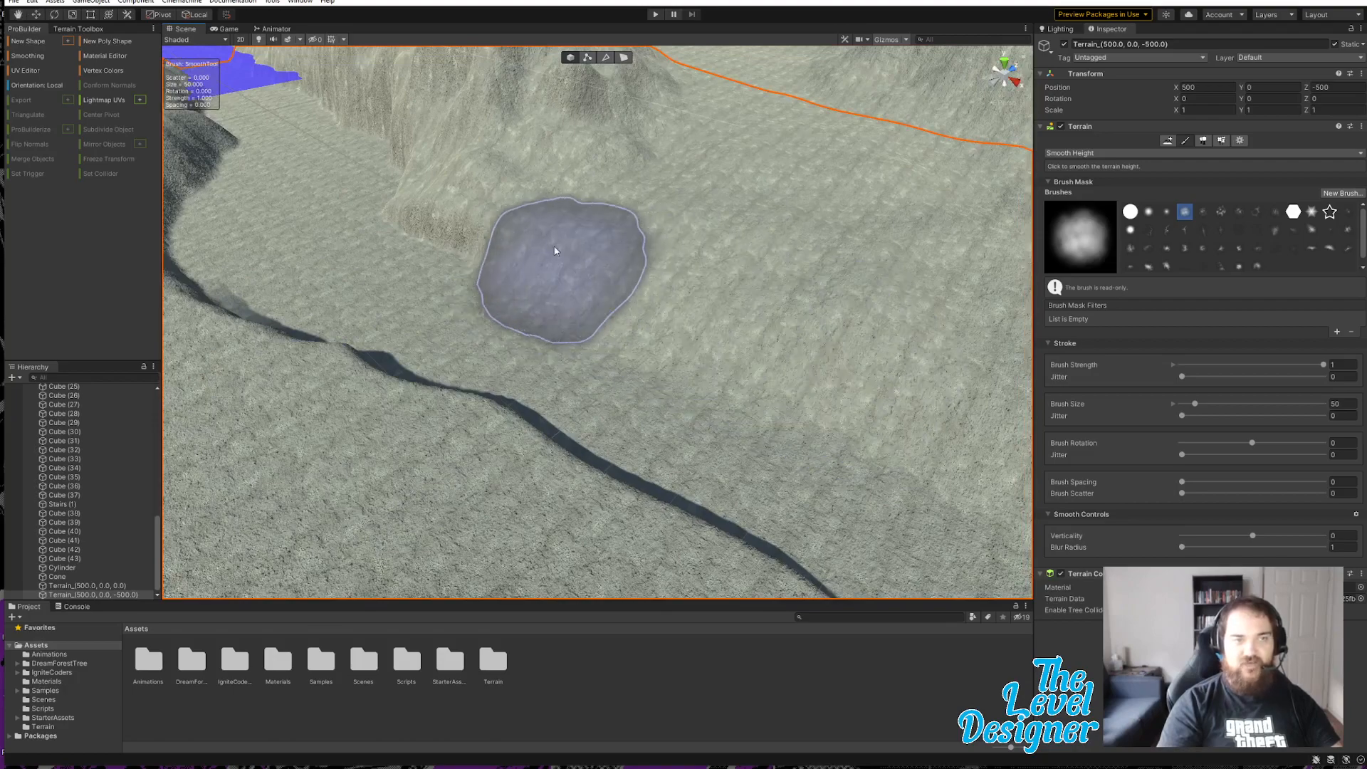
{"action": "mouse_move", "coordinate": [775, 395]}
{"action": "right_mouse_down"}
{"action": "mouse_move", "coordinate": [566, 332]}
{"action": "mouse_move", "coordinate": [565, 372]}
{"action": "mouse_move", "coordinate": [357, 424]}
{"action": "mouse_move", "coordinate": [476, 416]}
{"action": "right_mouse_up"}
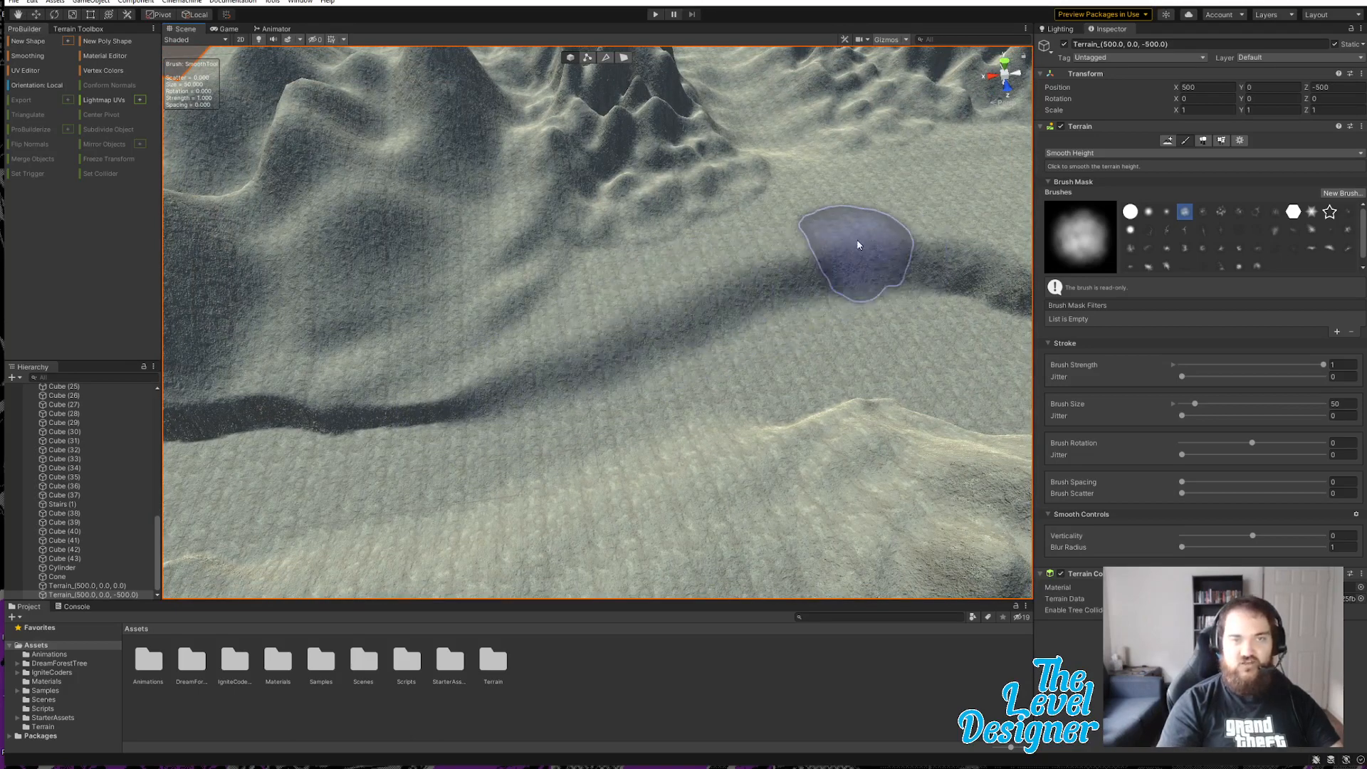
{"action": "mouse_move", "coordinate": [534, 385]}
{"action": "right_mouse_down"}
{"action": "mouse_move", "coordinate": [427, 420]}
{"action": "mouse_move", "coordinate": [648, 352]}
{"action": "mouse_move", "coordinate": [617, 322]}
{"action": "right_mouse_up"}
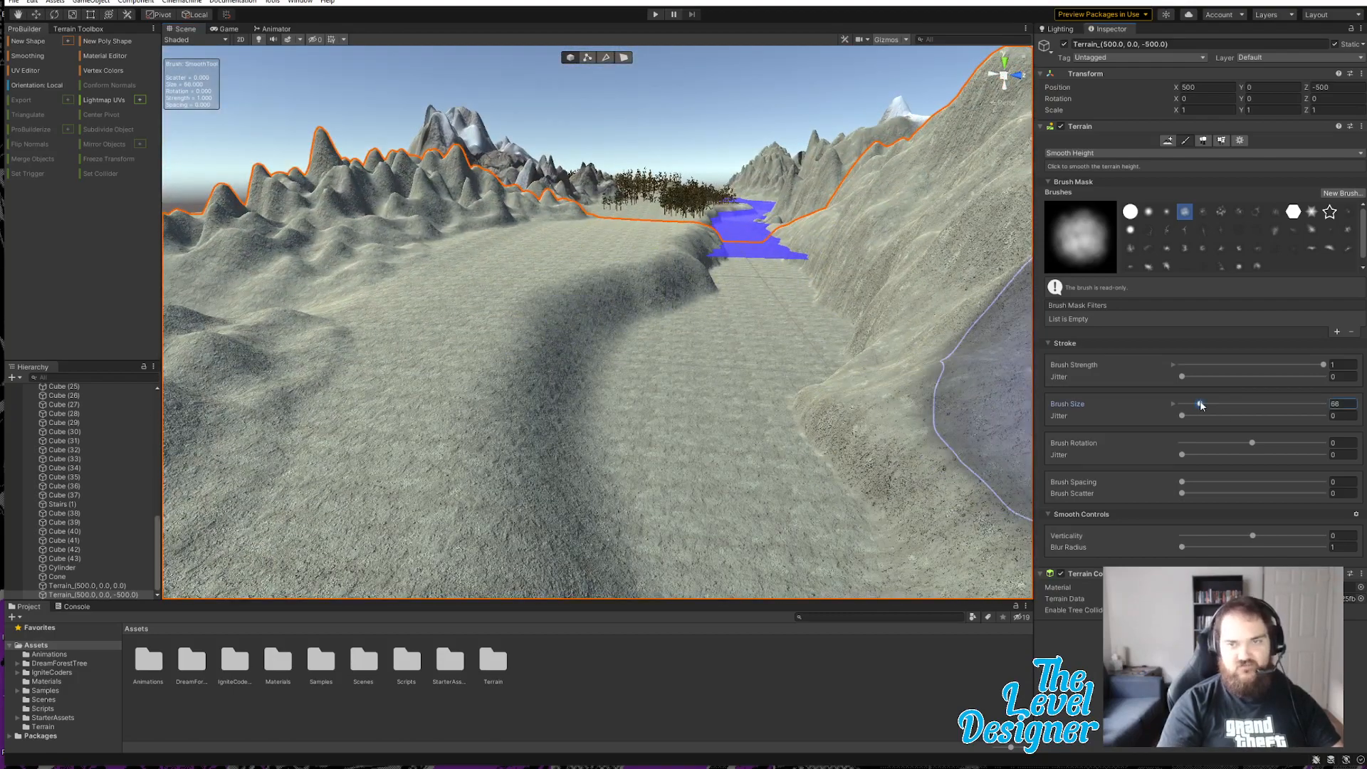
{"action": "left_click_drag", "start_coordinate": [1203, 404], "coordinate": [1202, 404]}
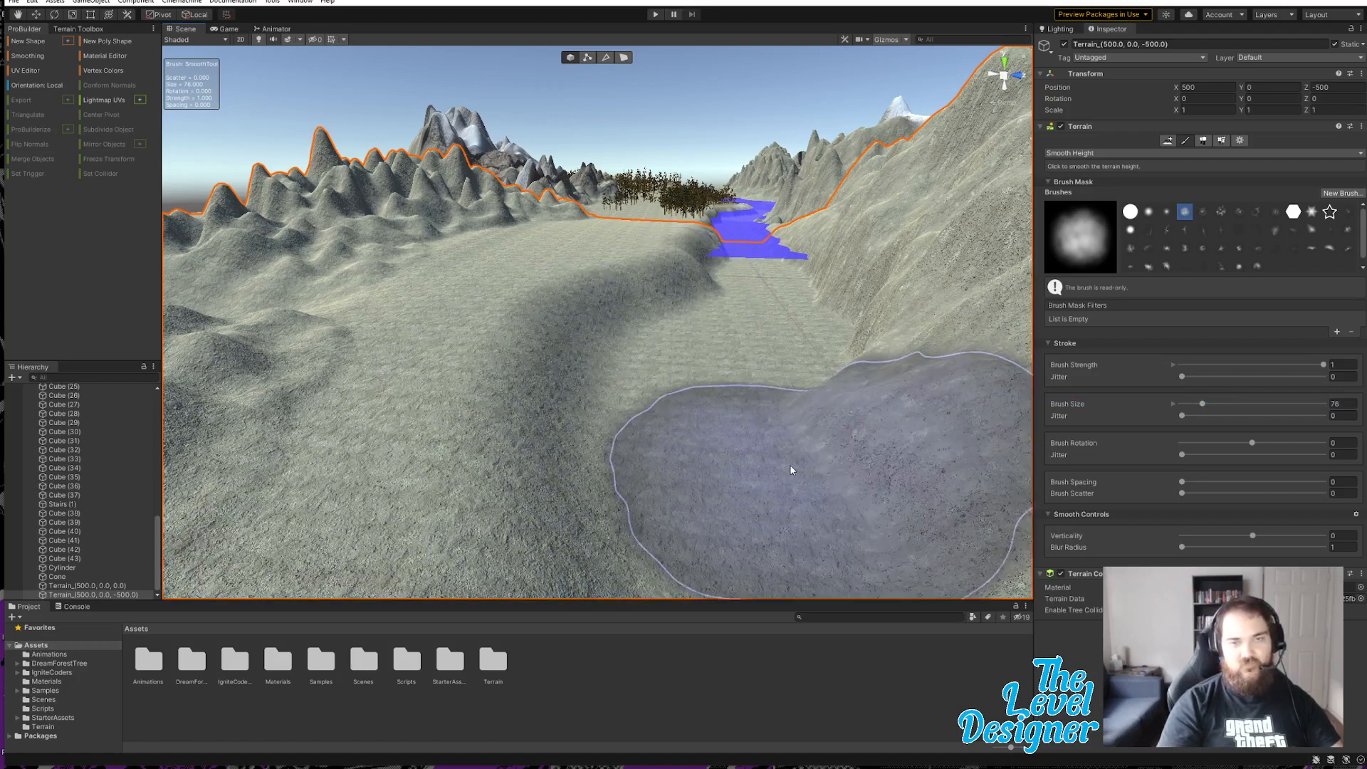
Step: Stretch the water plane along X to a scale of about 119 and move it to X 475.8, filling the extended channel
{"action": "right_click_drag", "start_coordinate": [790, 464], "coordinate": [532, 69]}
{"action": "left_click", "coordinate": [527, 106]}
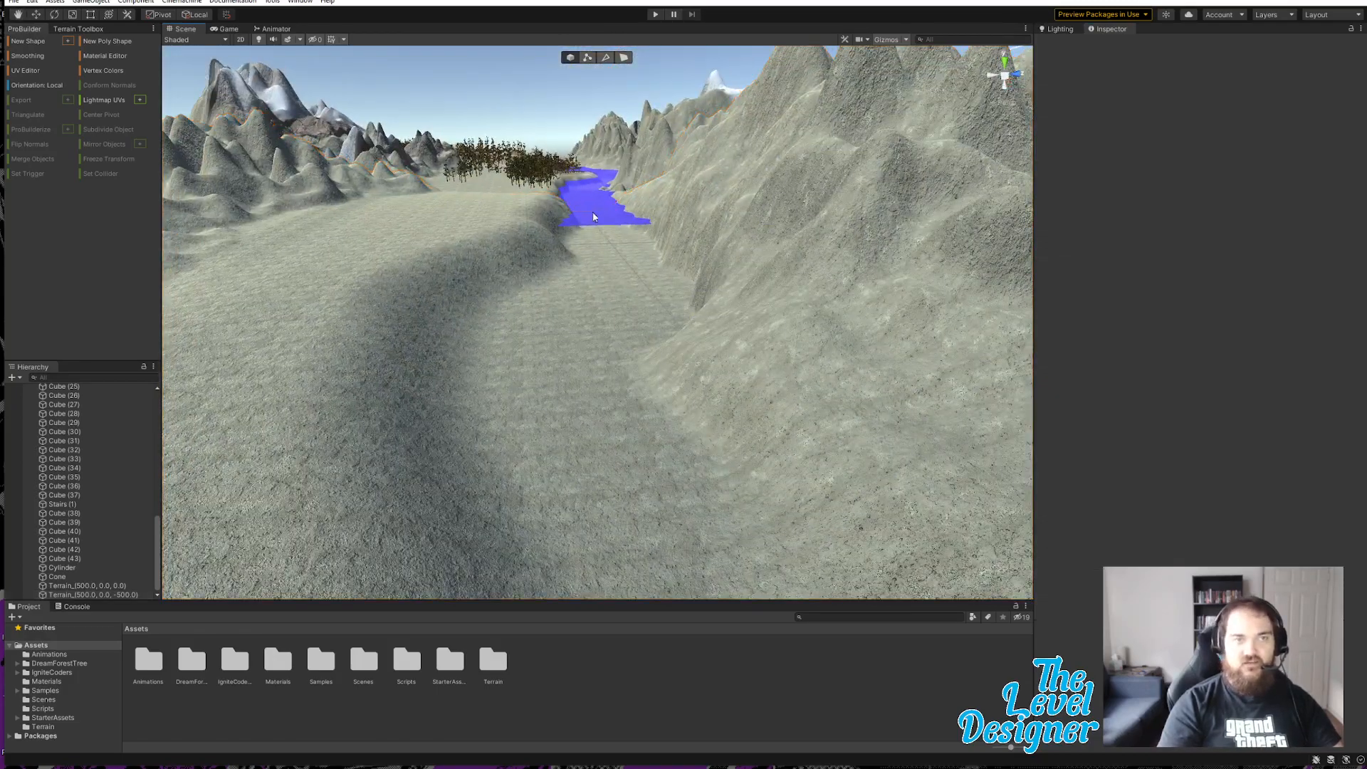
{"action": "left_click", "coordinate": [585, 199]}
{"action": "right_click_drag", "start_coordinate": [586, 199], "coordinate": [607, 292]}
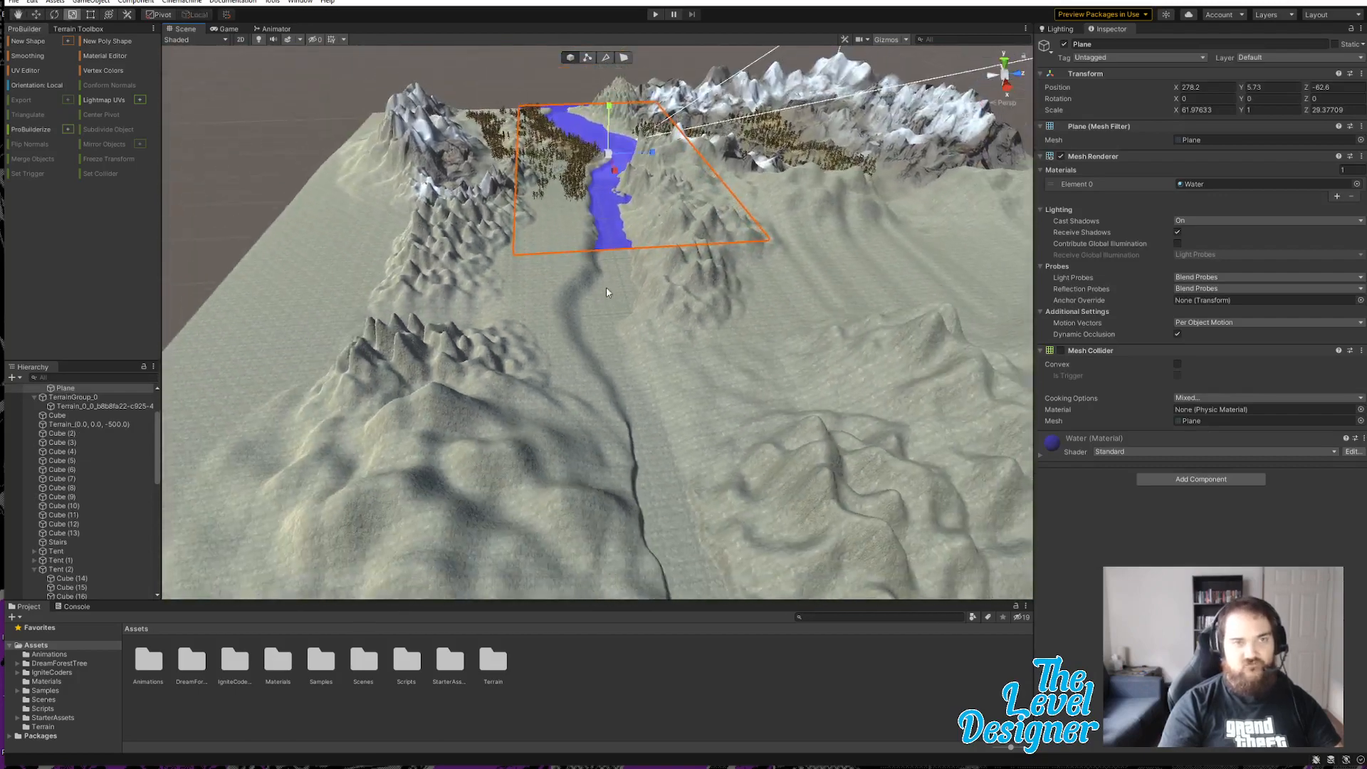
{"action": "left_click_drag", "start_coordinate": [617, 192], "coordinate": [620, 214]}
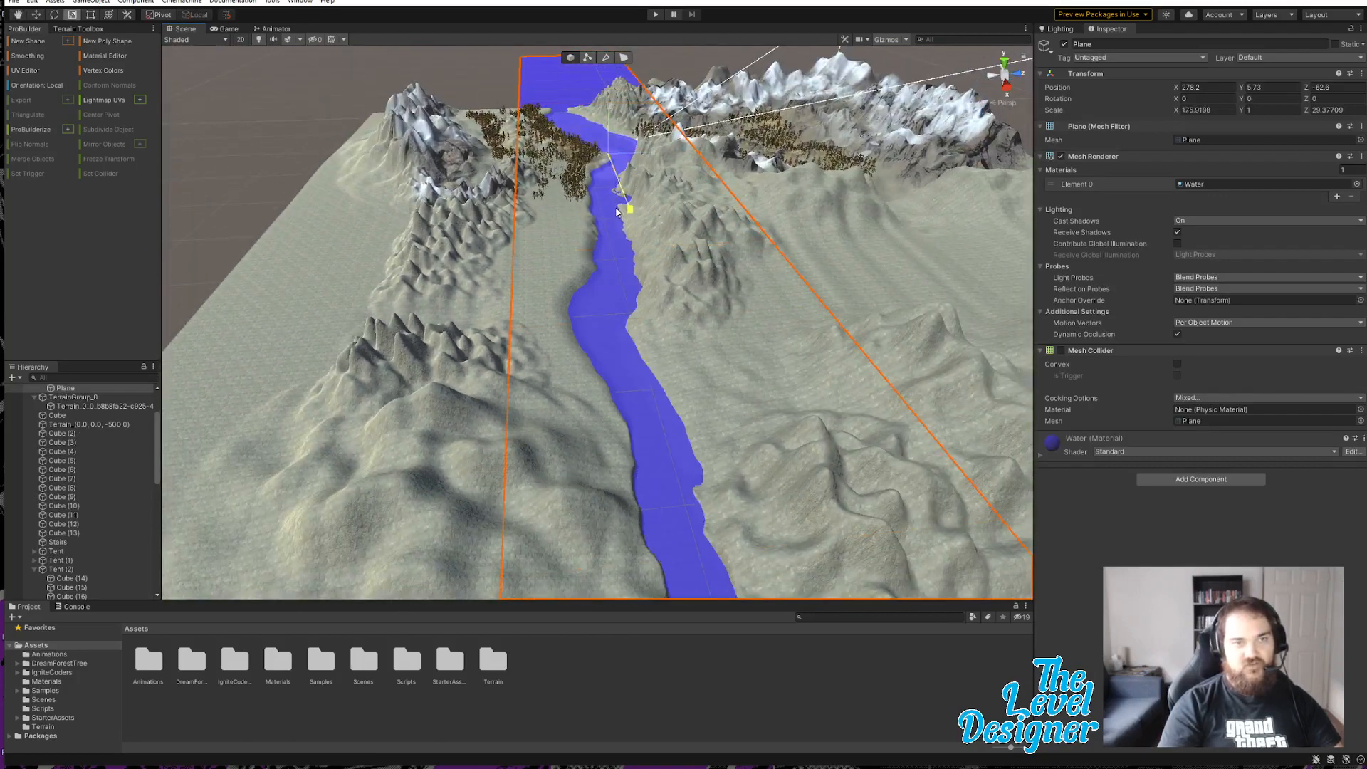
{"action": "mouse_move", "coordinate": [573, 226]}
{"action": "right_mouse_down"}
{"action": "mouse_move", "coordinate": [621, 276]}
{"action": "mouse_move", "coordinate": [554, 236]}
{"action": "right_mouse_up"}
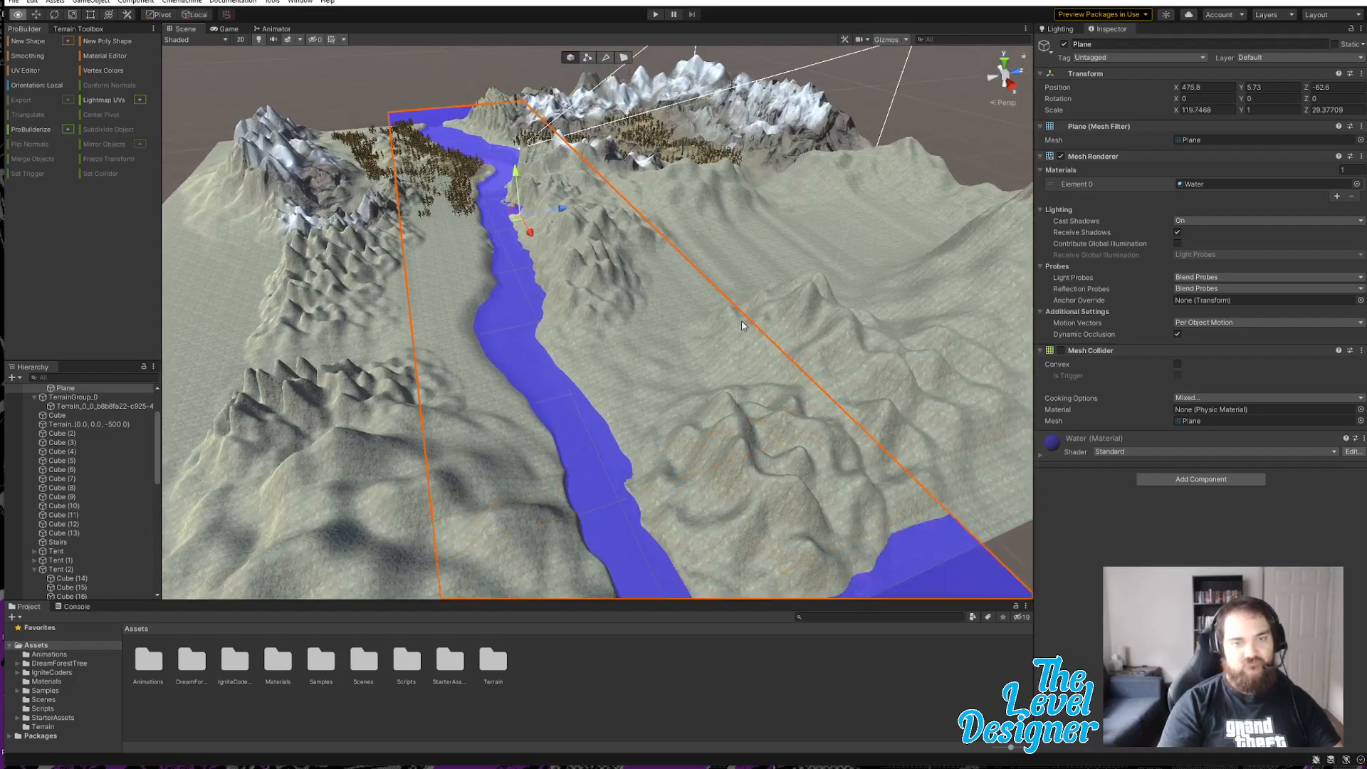
Step: Smooth the mountainside beside the river mouth using Smooth Height with the patchy cloud brush at size 76
{"action": "right_click_drag", "start_coordinate": [742, 326], "coordinate": [705, 333]}
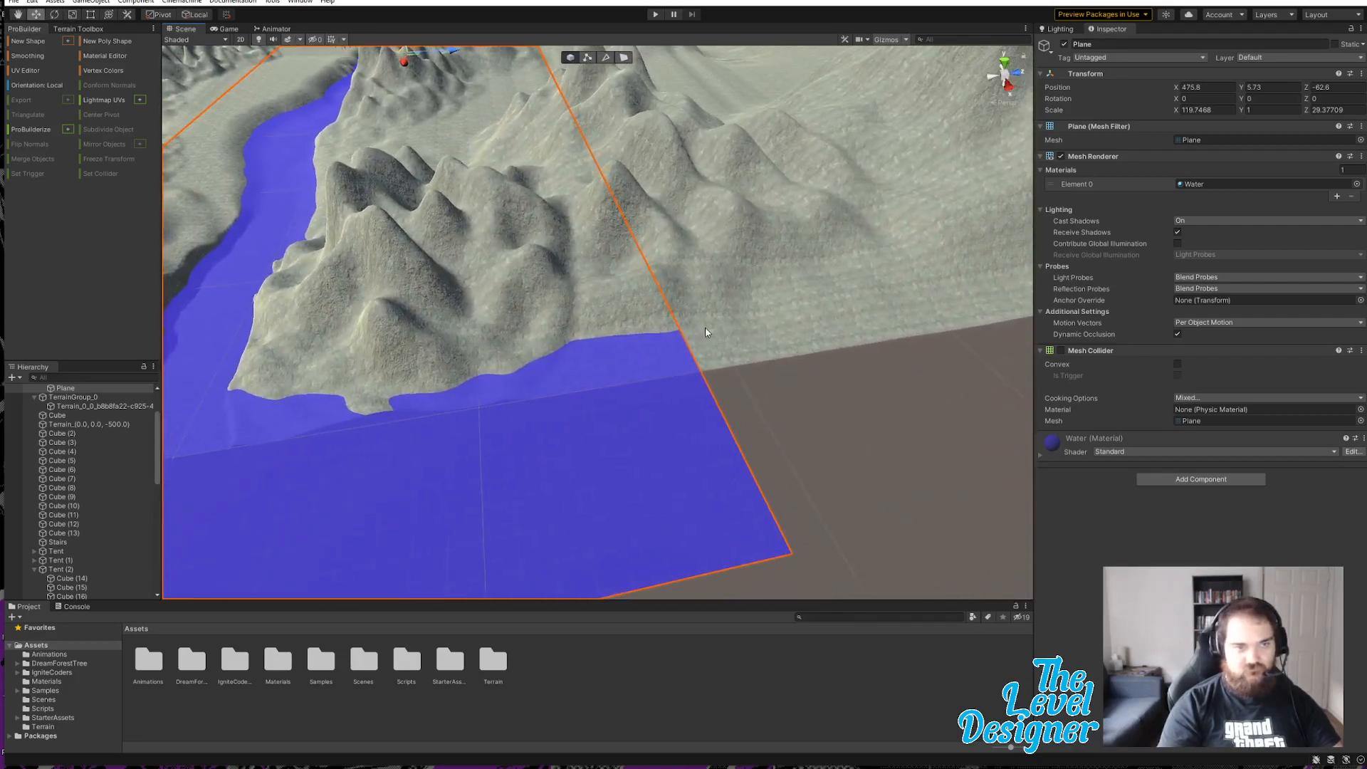
{"action": "left_click", "coordinate": [572, 306]}
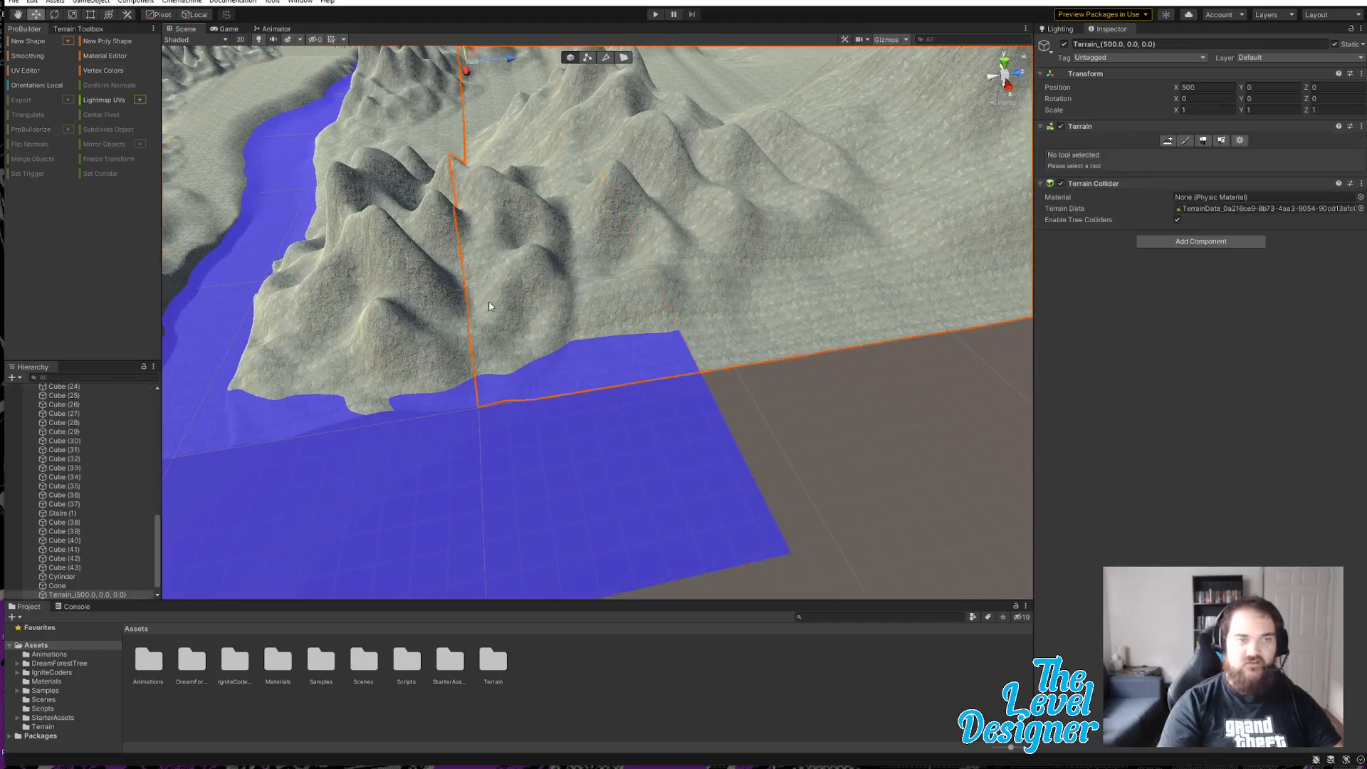
{"action": "right_click_drag", "start_coordinate": [492, 308], "coordinate": [573, 352]}
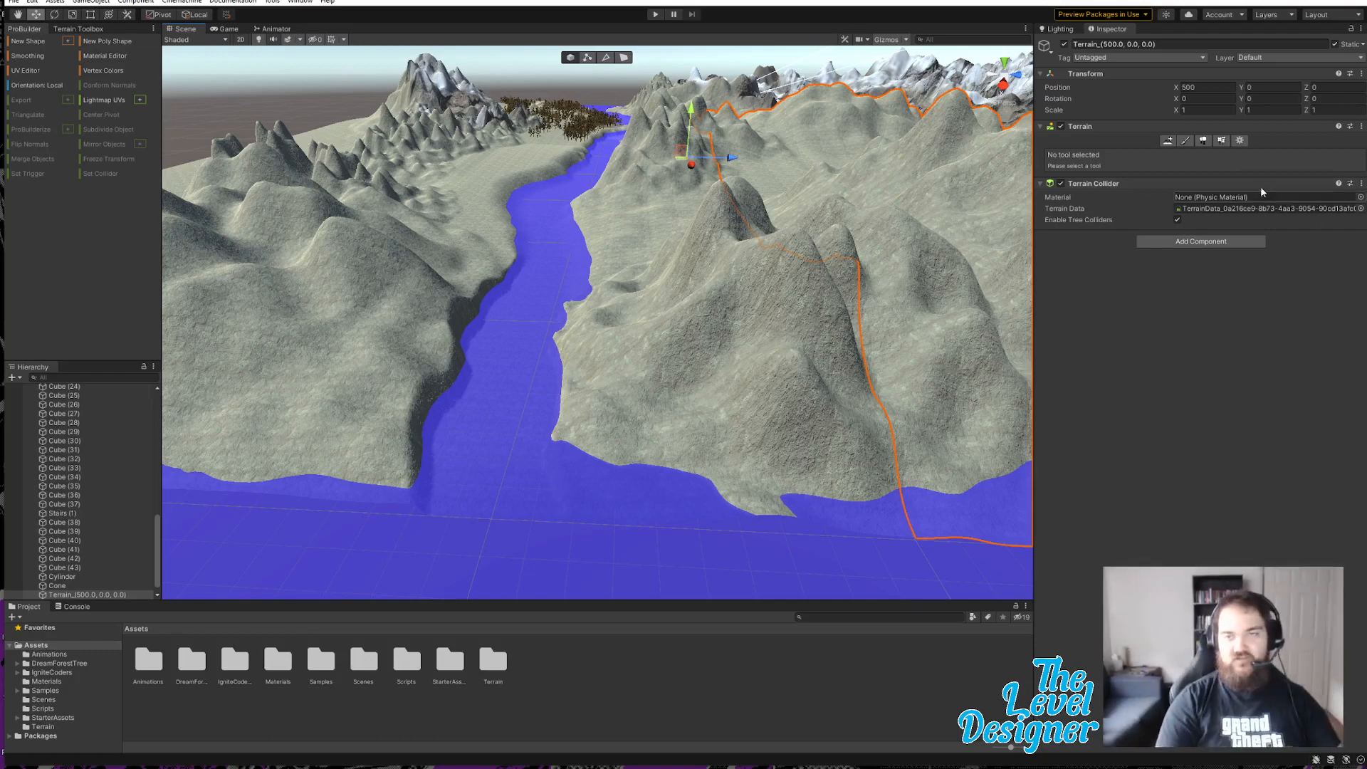
{"action": "left_click", "coordinate": [1186, 141]}
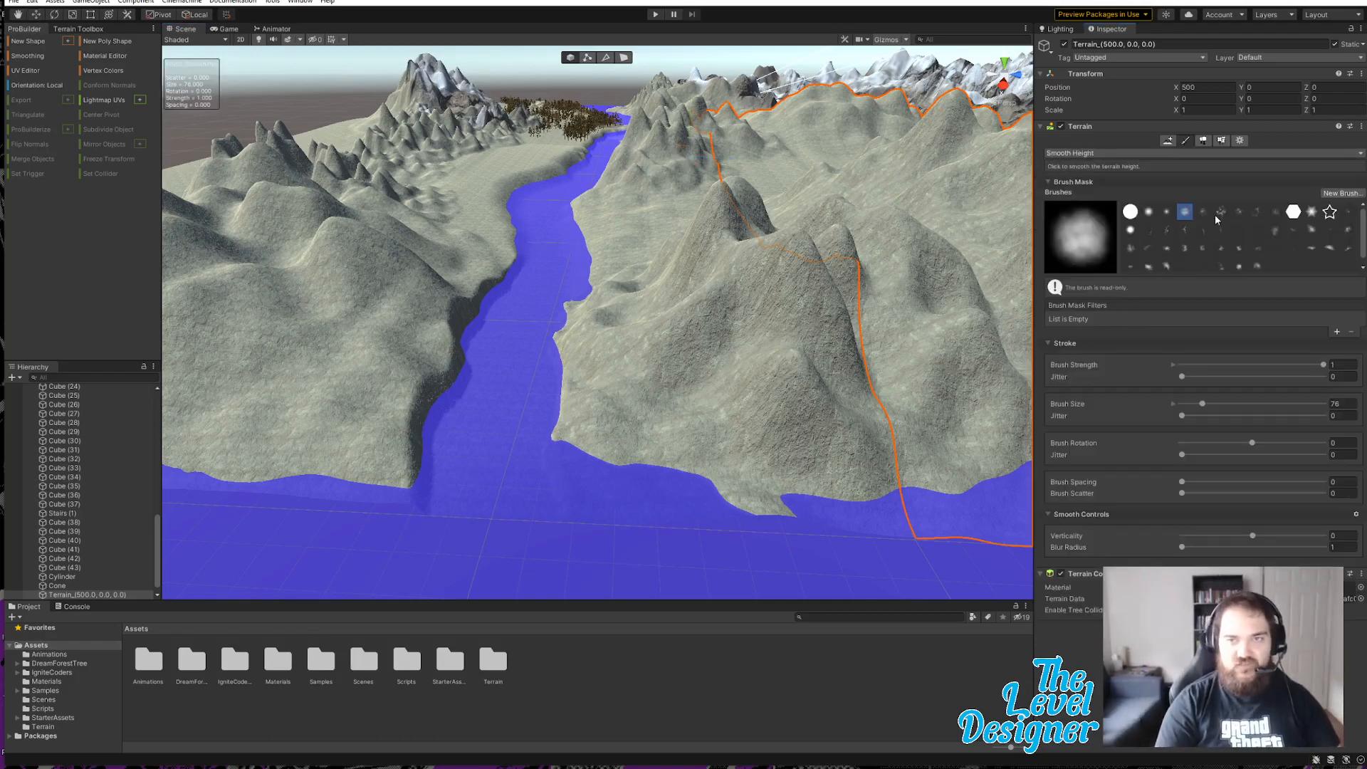
{"action": "left_click", "coordinate": [699, 407]}
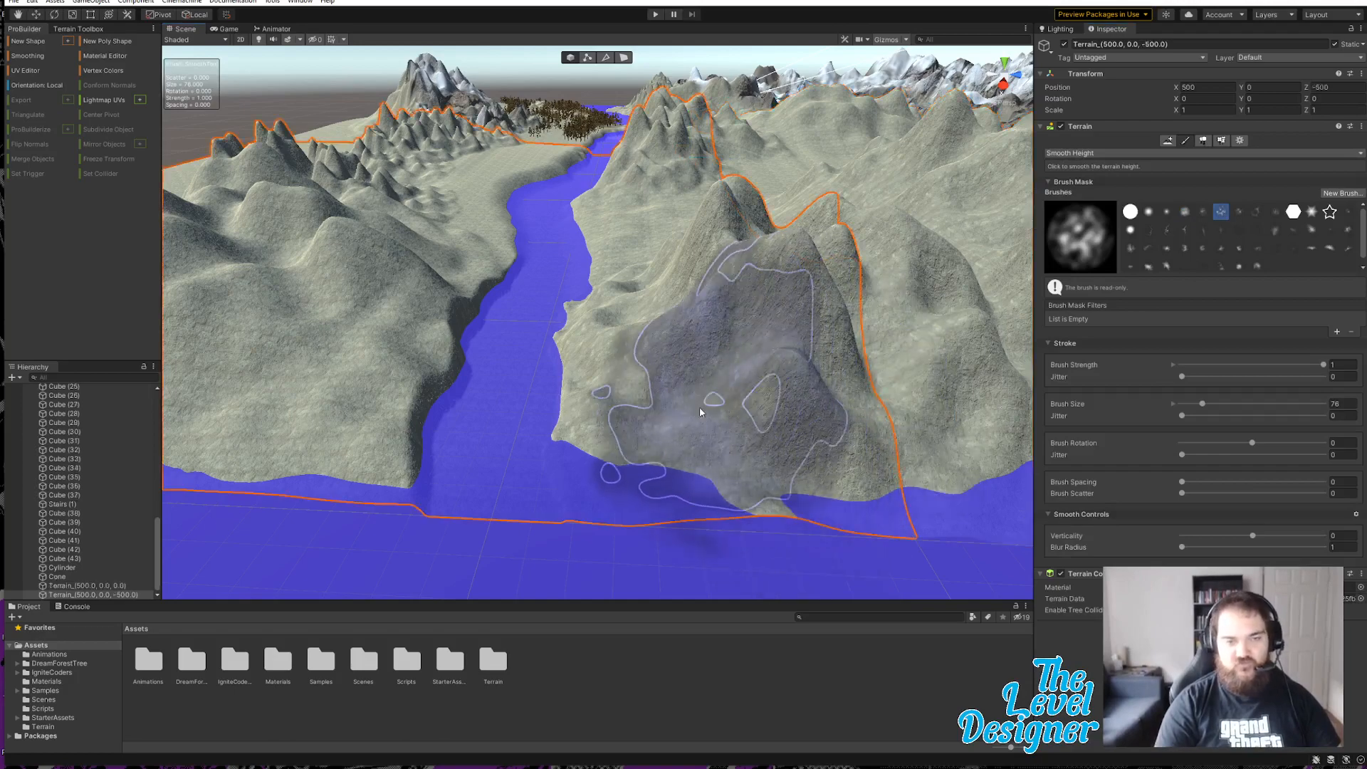
{"action": "mouse_move", "coordinate": [701, 448]}
{"action": "left_mouse_down"}
{"action": "mouse_move", "coordinate": [733, 484]}
{"action": "mouse_move", "coordinate": [725, 444]}
{"action": "left_mouse_up"}
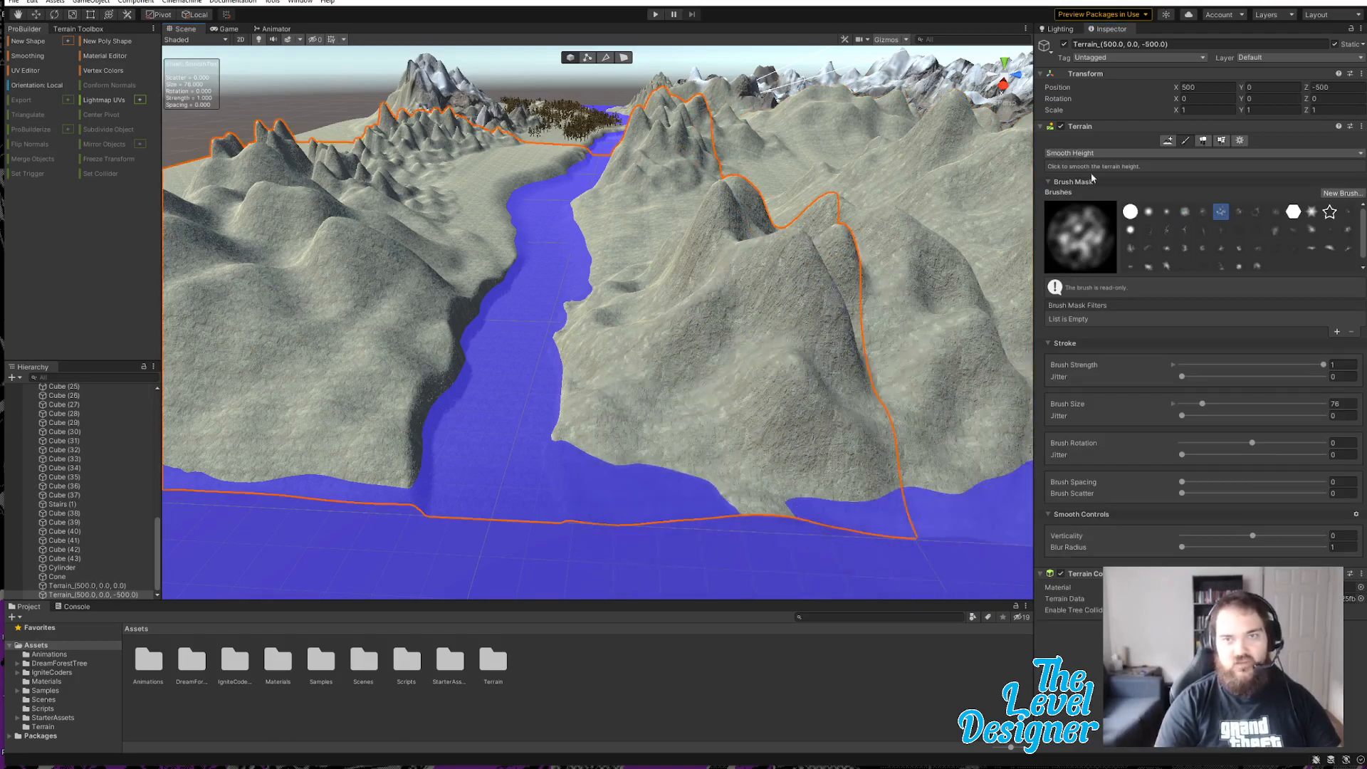
Step: Try to raise rocky spikes at the river mouth using Raise or Lower Terrain with brush size 40 and strength 0.161
{"action": "left_click", "coordinate": [1095, 154]}
{"action": "left_click", "coordinate": [1096, 216]}
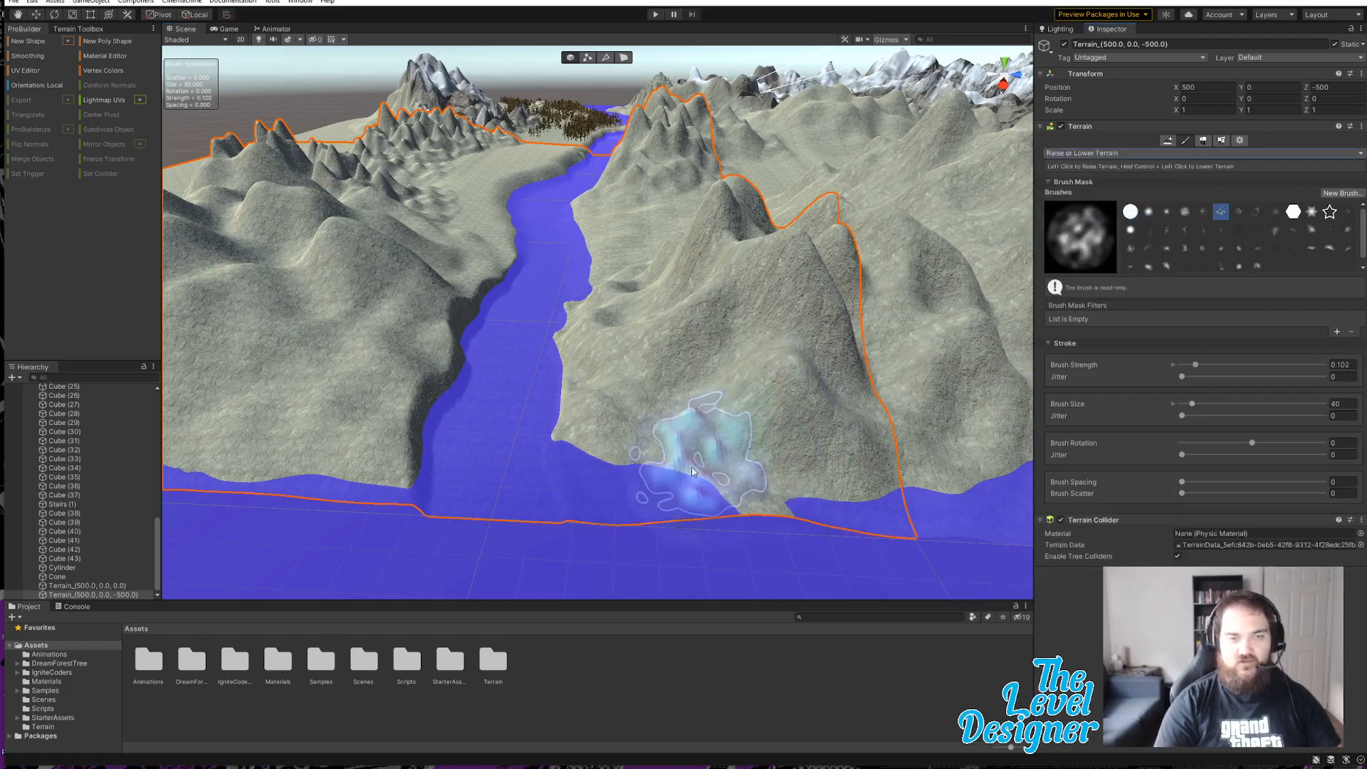
{"action": "left_click_drag", "start_coordinate": [1205, 409], "coordinate": [1211, 406]}
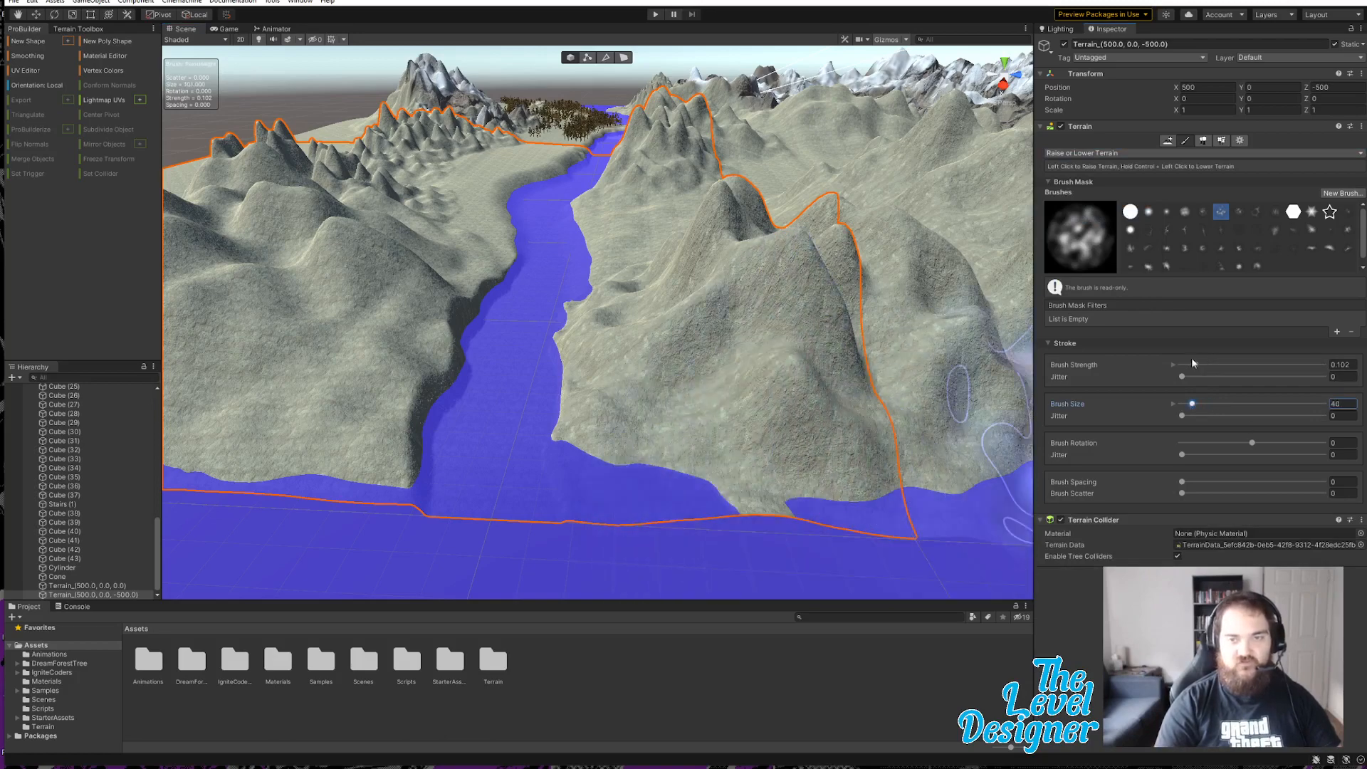
{"action": "left_click_drag", "start_coordinate": [1204, 365], "coordinate": [1205, 365]}
{"action": "mouse_move", "coordinate": [812, 456]}
{"action": "left_mouse_down"}
{"action": "mouse_move", "coordinate": [706, 492]}
{"action": "mouse_move", "coordinate": [611, 443]}
{"action": "mouse_move", "coordinate": [674, 485]}
{"action": "left_mouse_up"}
{"action": "key", "text": "ctrl+z"}
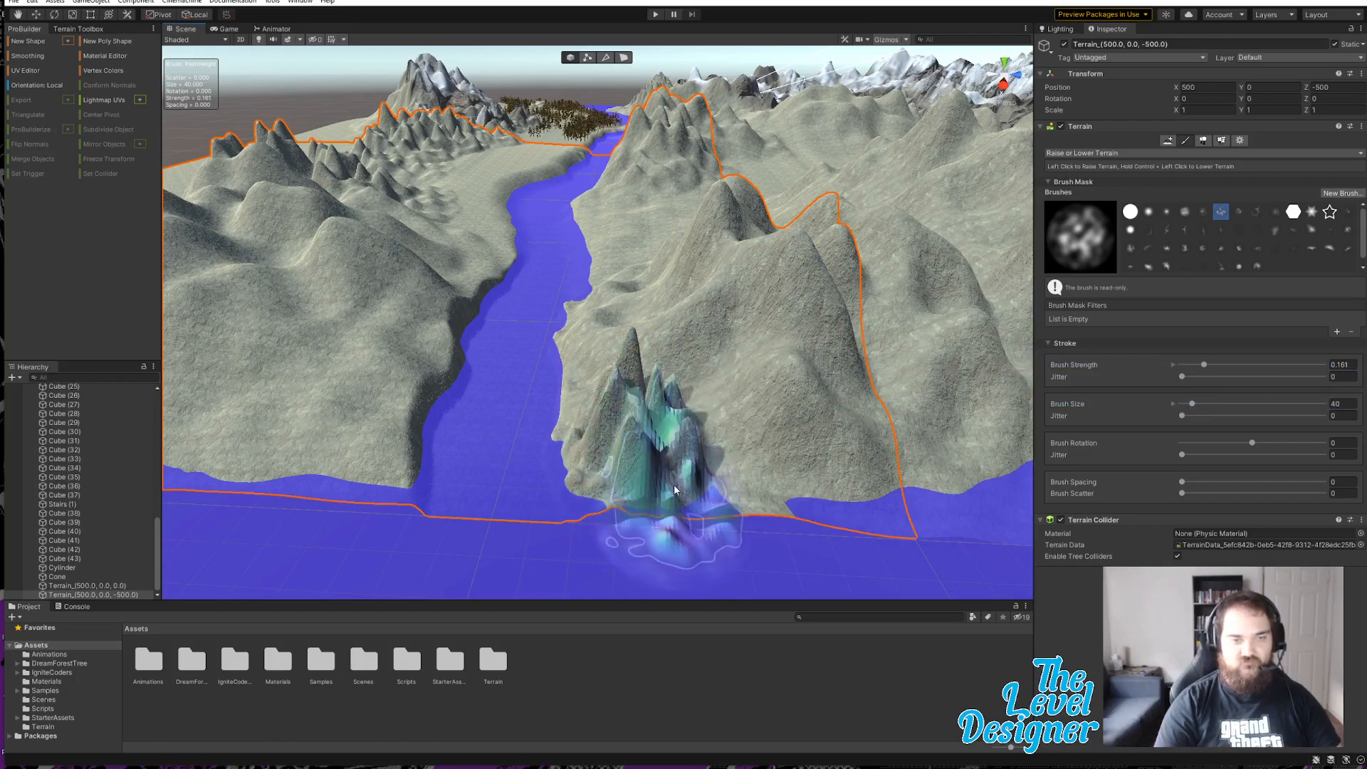
{"action": "key", "text": "ctrl+z"}
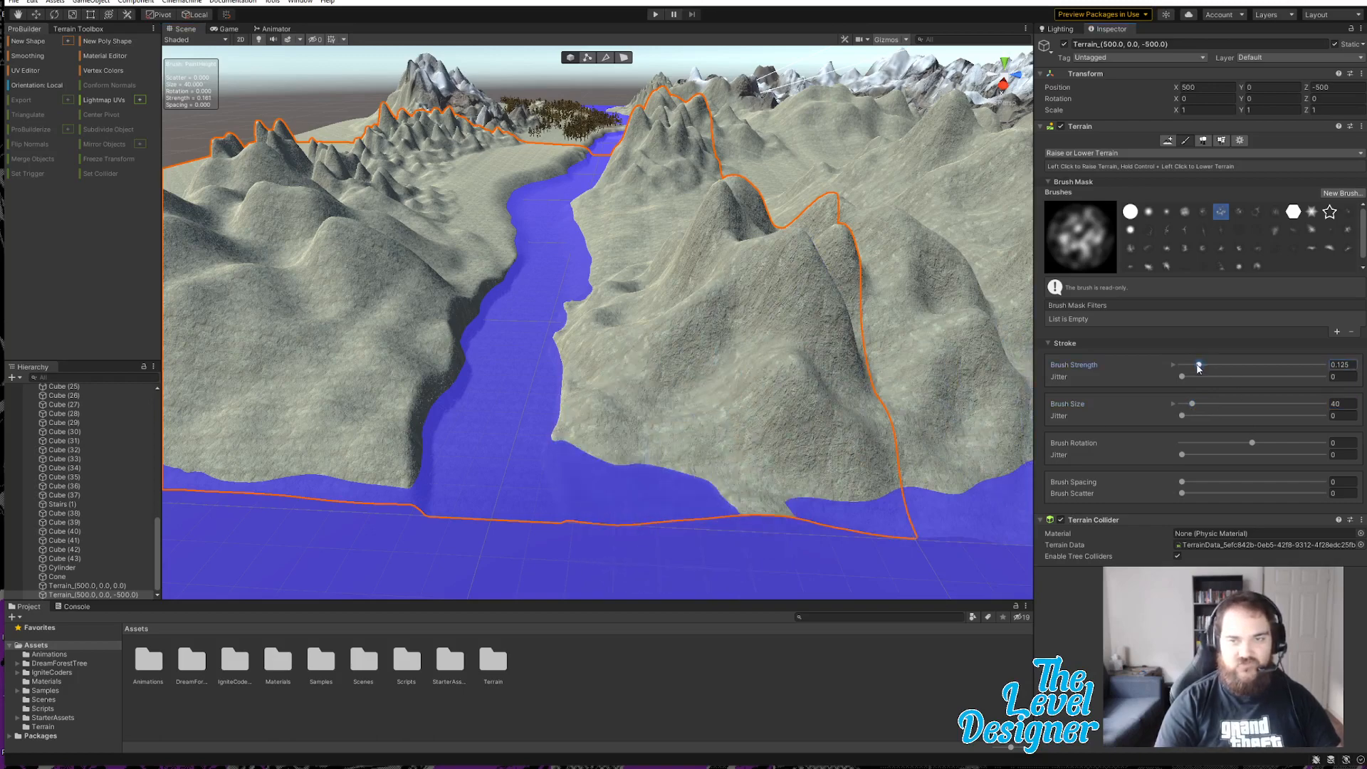
Step: Raise jagged cliffs on the banks near the river mouth at strength 0.125 with brush sizes 66, 48 and 74, undoing unwanted strokes
{"action": "mouse_move", "coordinate": [681, 451]}
{"action": "left_mouse_down"}
{"action": "mouse_move", "coordinate": [662, 459]}
{"action": "mouse_move", "coordinate": [697, 477]}
{"action": "left_mouse_up"}
{"action": "left_click_drag", "start_coordinate": [787, 479], "coordinate": [779, 470]}
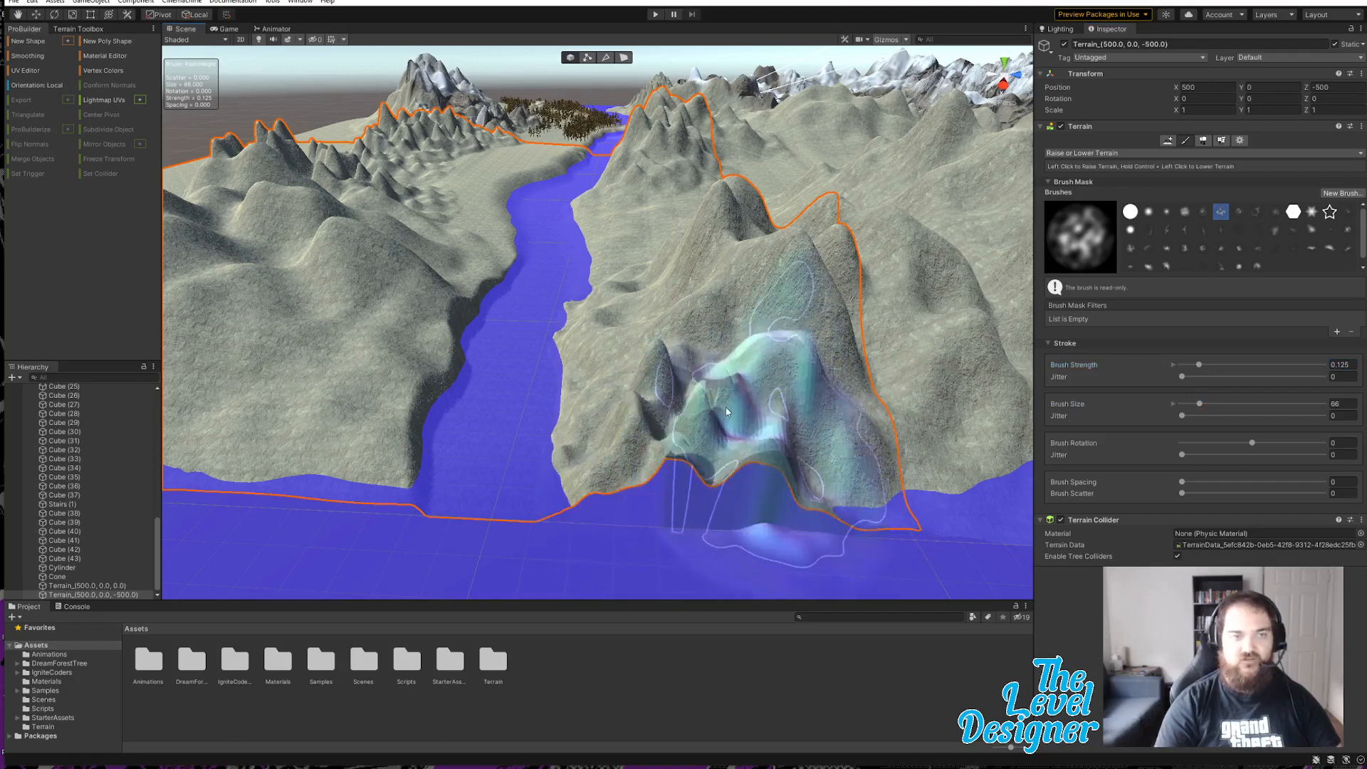
{"action": "key", "text": "ctrl+z"}
{"action": "right_click_drag", "start_coordinate": [755, 410], "coordinate": [997, 456]}
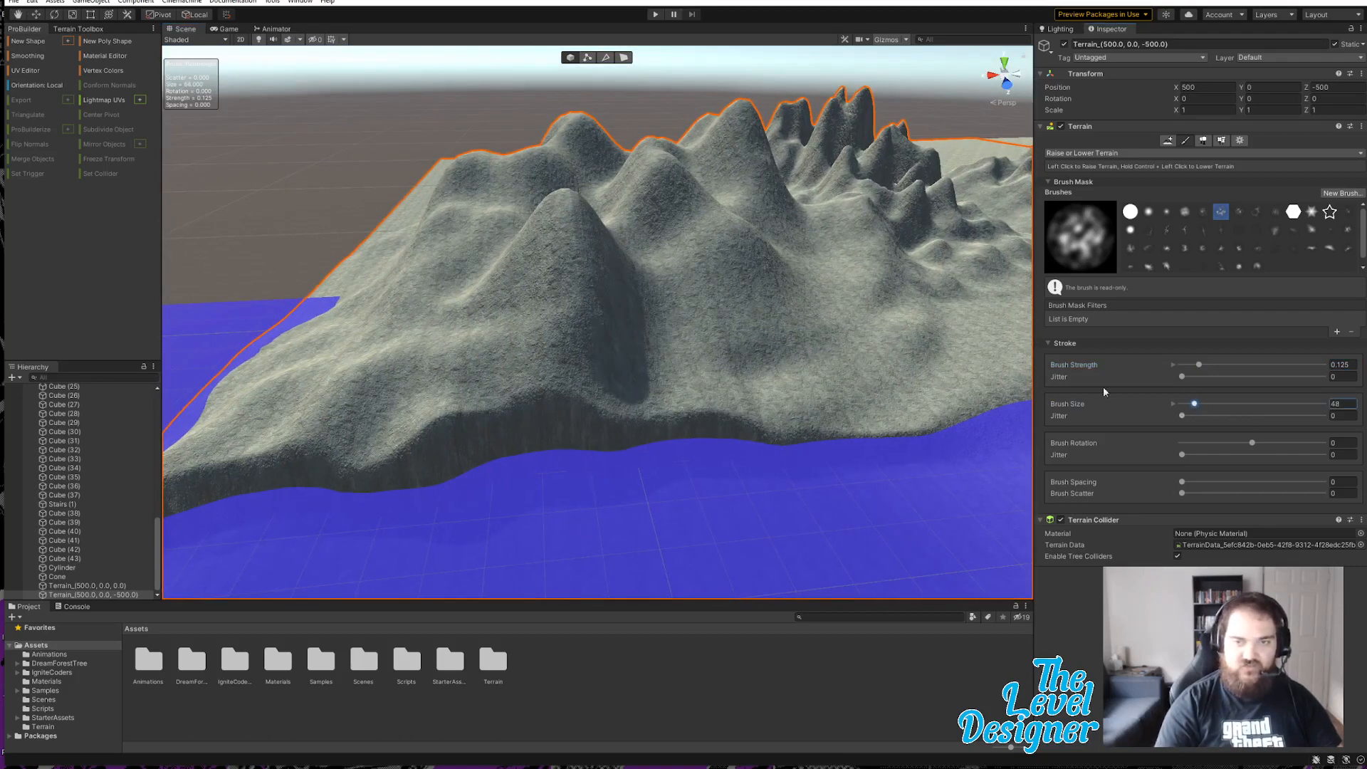
{"action": "mouse_move", "coordinate": [637, 427]}
{"action": "left_mouse_down"}
{"action": "mouse_move", "coordinate": [426, 395]}
{"action": "mouse_move", "coordinate": [641, 369]}
{"action": "mouse_move", "coordinate": [698, 383]}
{"action": "mouse_move", "coordinate": [554, 408]}
{"action": "mouse_move", "coordinate": [623, 383]}
{"action": "mouse_move", "coordinate": [331, 378]}
{"action": "left_mouse_up"}
{"action": "key", "text": "ctrl+z"}
{"action": "mouse_move", "coordinate": [608, 358]}
{"action": "right_mouse_down"}
{"action": "mouse_move", "coordinate": [653, 355]}
{"action": "mouse_move", "coordinate": [669, 331]}
{"action": "mouse_move", "coordinate": [838, 328]}
{"action": "right_mouse_up"}
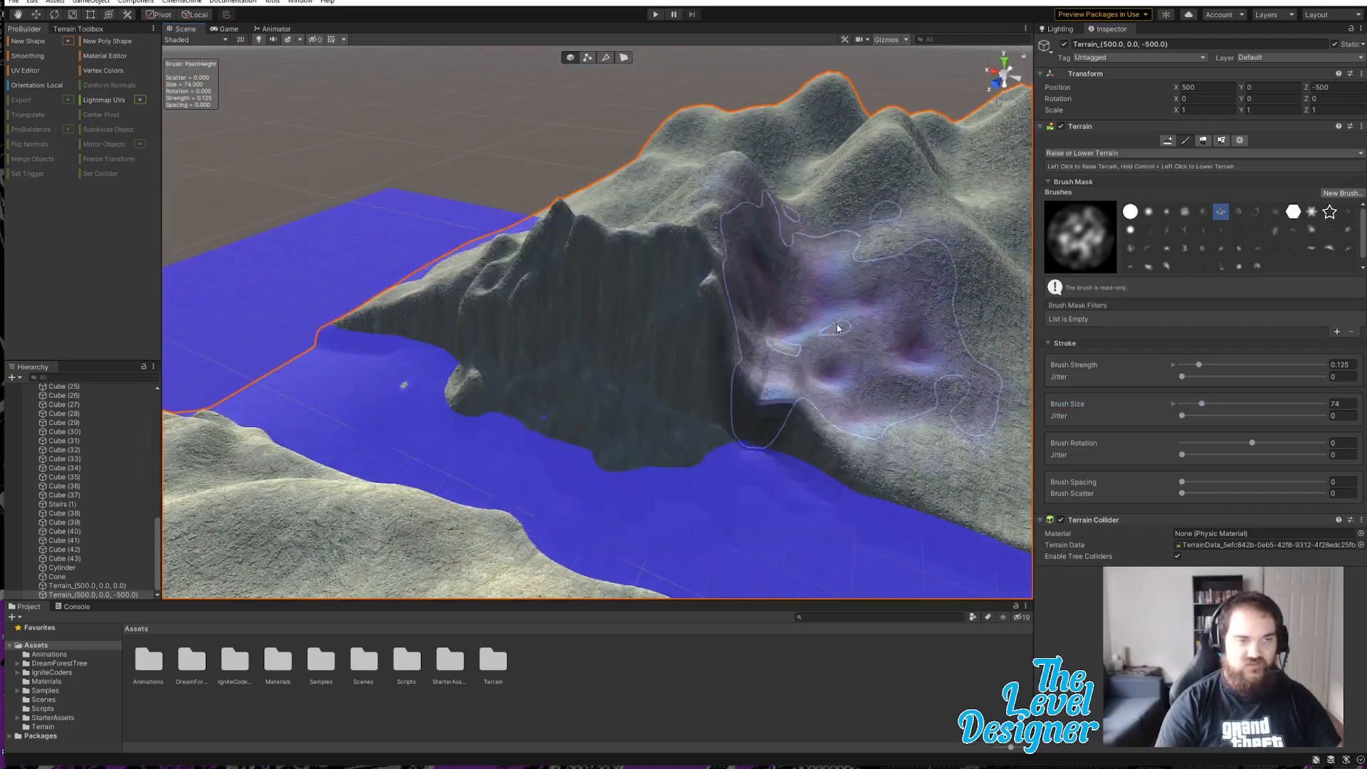
{"action": "mouse_move", "coordinate": [837, 328]}
{"action": "left_mouse_down"}
{"action": "mouse_move", "coordinate": [770, 275]}
{"action": "mouse_move", "coordinate": [609, 287]}
{"action": "left_mouse_up"}
Step: Smooth the raised cliff beside the river mouth using Smooth Height with brush size 76
{"action": "mouse_move", "coordinate": [610, 287]}
{"action": "right_mouse_down"}
{"action": "mouse_move", "coordinate": [866, 288]}
{"action": "mouse_move", "coordinate": [672, 327]}
{"action": "right_mouse_up"}
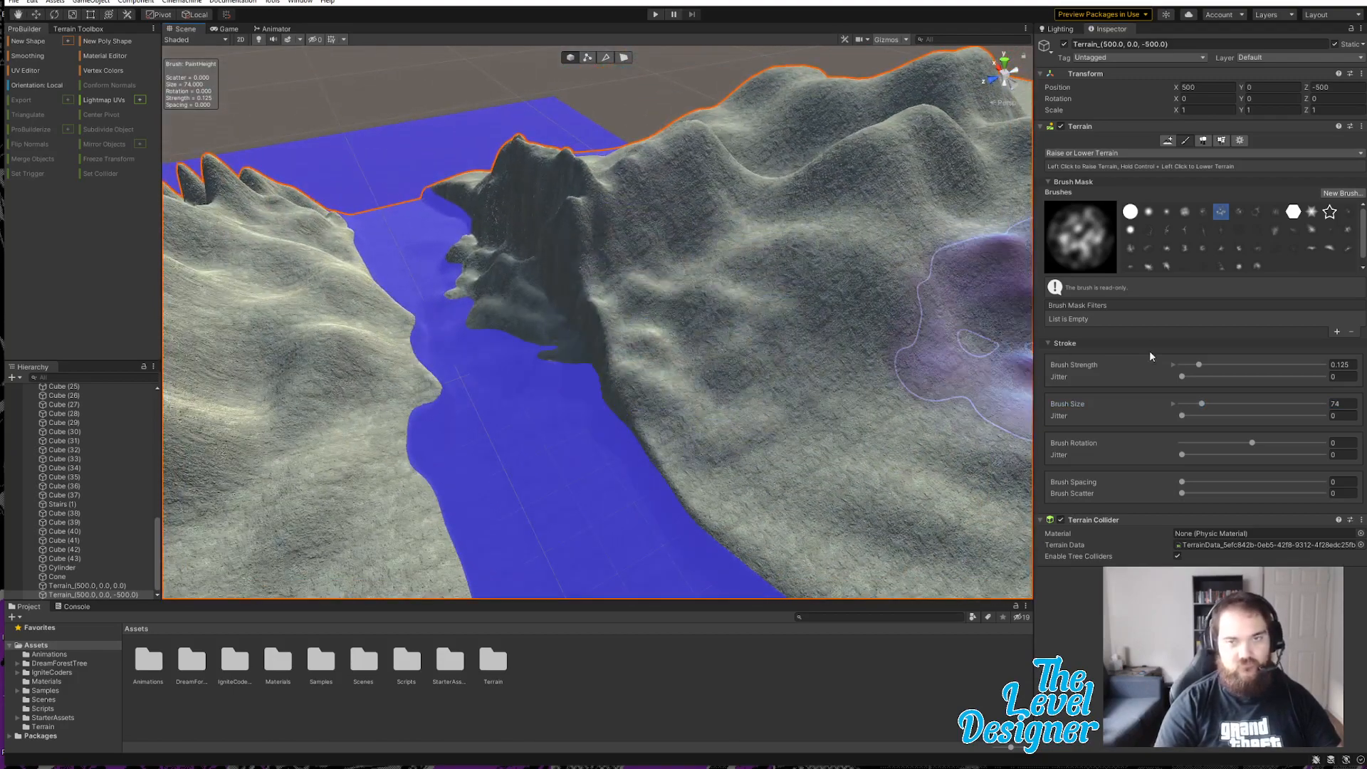
{"action": "left_click", "coordinate": [1109, 153]}
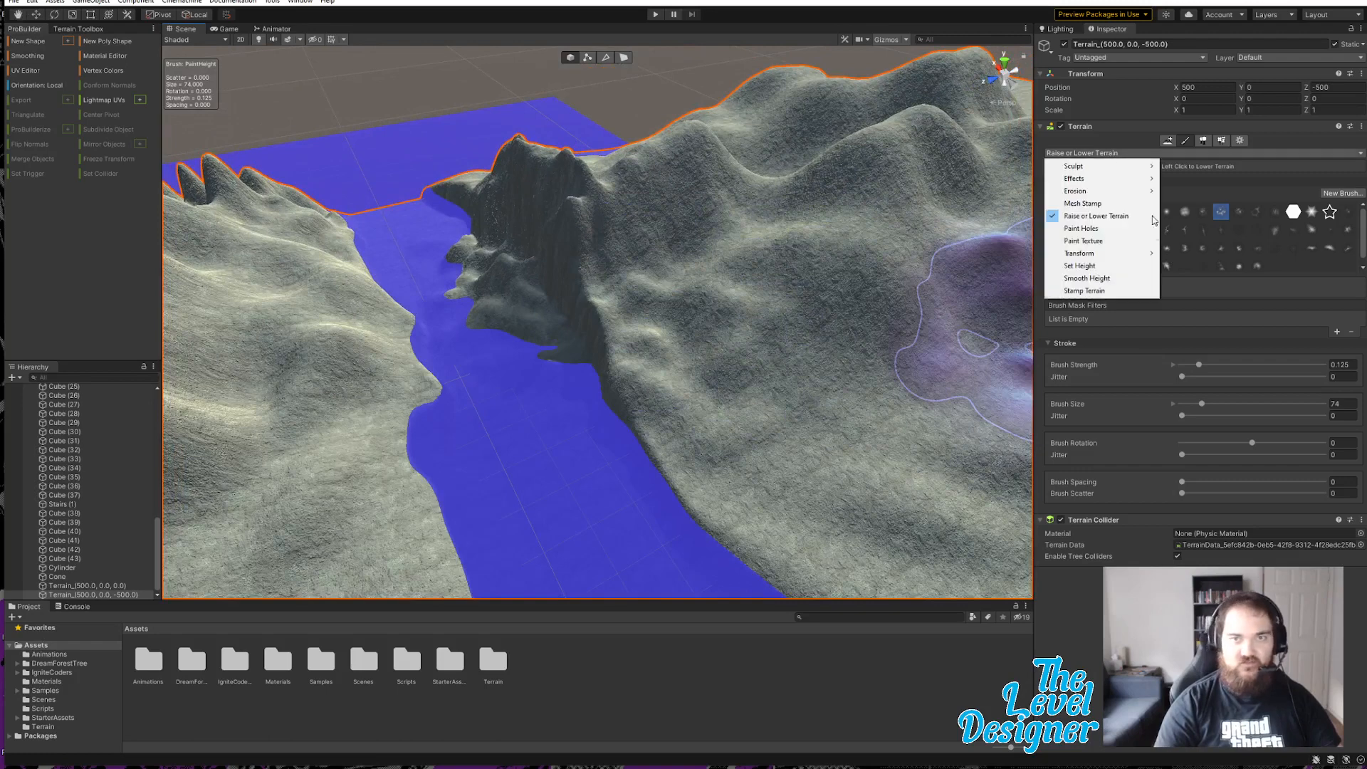
{"action": "left_click", "coordinate": [1103, 278]}
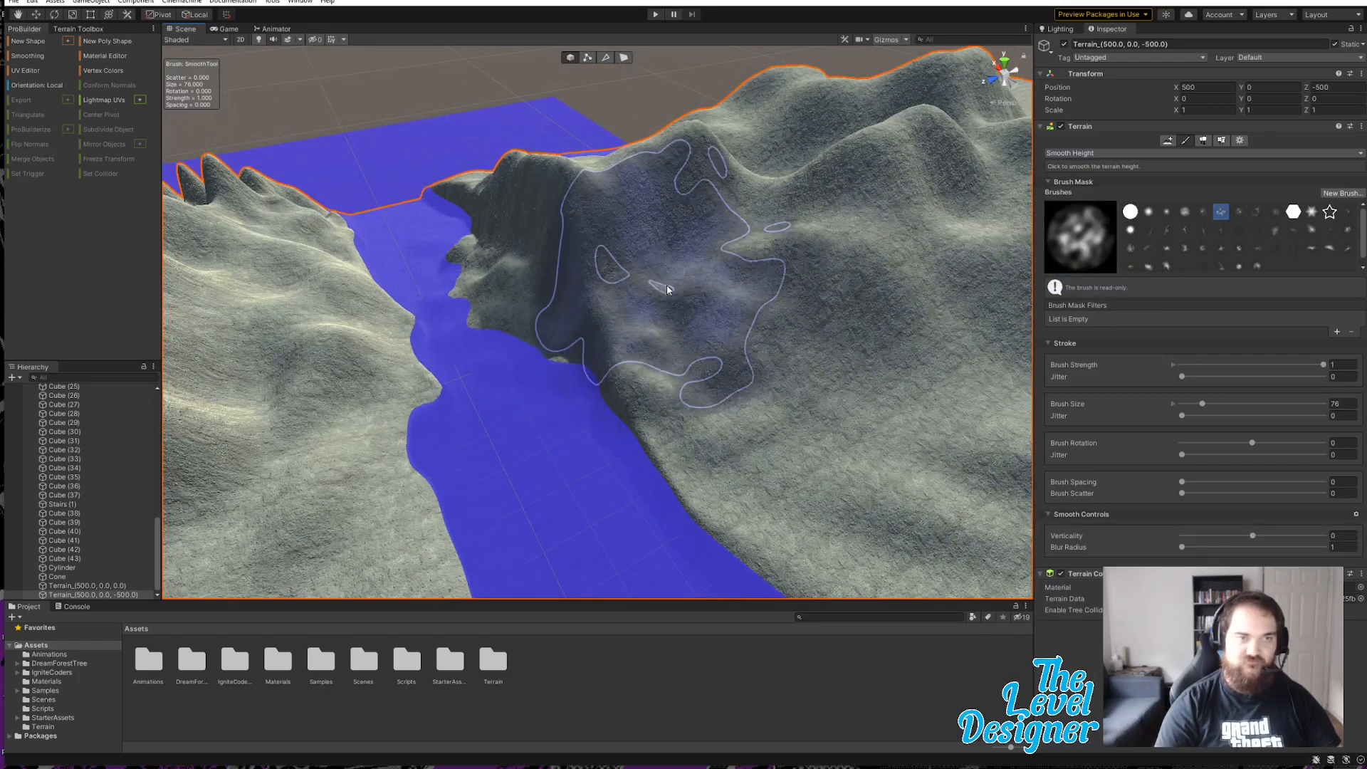
Step: Smooth the riverbank up to the seam with the original tile using the soft round brush at size 76
{"action": "right_click_drag", "start_coordinate": [776, 373], "coordinate": [641, 399]}
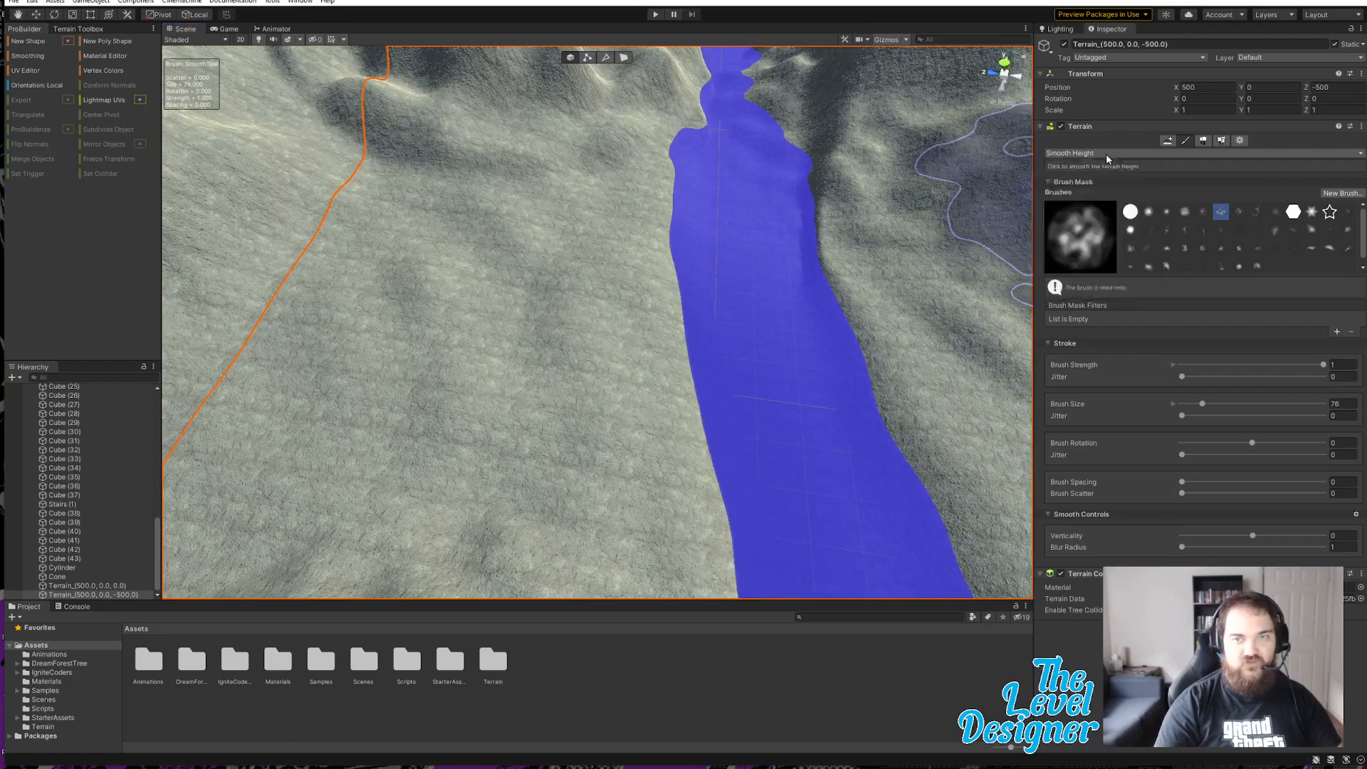
{"action": "left_click", "coordinate": [1107, 153]}
{"action": "left_click", "coordinate": [1215, 207]}
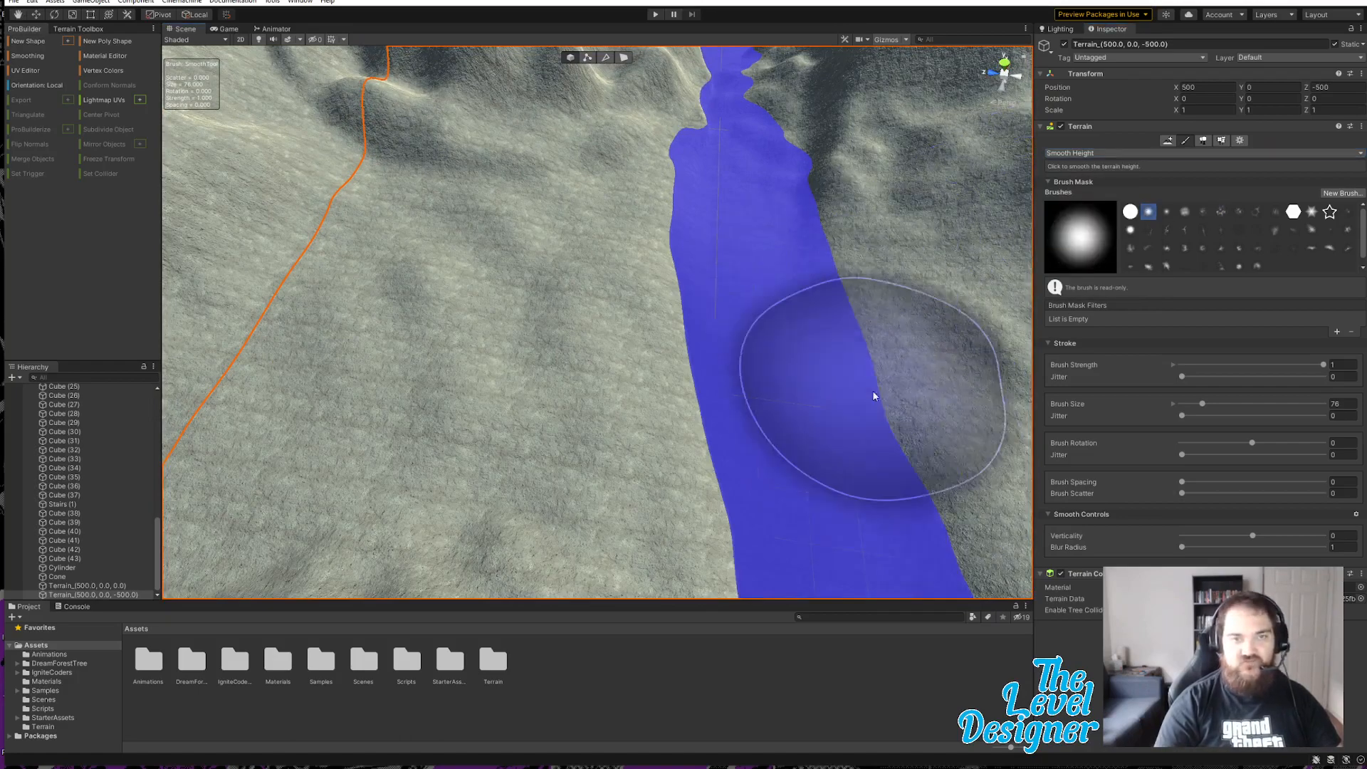
{"action": "mouse_move", "coordinate": [873, 396]}
{"action": "right_mouse_down"}
{"action": "mouse_move", "coordinate": [766, 382]}
{"action": "mouse_move", "coordinate": [745, 296]}
{"action": "mouse_move", "coordinate": [739, 397]}
{"action": "mouse_move", "coordinate": [641, 302]}
{"action": "right_mouse_up"}
{"action": "mouse_move", "coordinate": [684, 436]}
{"action": "right_mouse_down"}
{"action": "mouse_move", "coordinate": [632, 415]}
{"action": "mouse_move", "coordinate": [810, 317]}
{"action": "mouse_move", "coordinate": [677, 311]}
{"action": "mouse_move", "coordinate": [883, 461]}
{"action": "mouse_move", "coordinate": [677, 415]}
{"action": "mouse_move", "coordinate": [742, 418]}
{"action": "right_mouse_up"}
{"action": "mouse_move", "coordinate": [882, 497]}
{"action": "right_mouse_down"}
{"action": "mouse_move", "coordinate": [769, 447]}
{"action": "mouse_move", "coordinate": [772, 305]}
{"action": "right_mouse_up"}
{"action": "mouse_move", "coordinate": [626, 427]}
{"action": "right_mouse_down"}
{"action": "mouse_move", "coordinate": [880, 413]}
{"action": "mouse_move", "coordinate": [838, 338]}
{"action": "mouse_move", "coordinate": [807, 327]}
{"action": "right_mouse_up"}
{"action": "left_click_drag", "start_coordinate": [635, 399], "coordinate": [717, 310]}
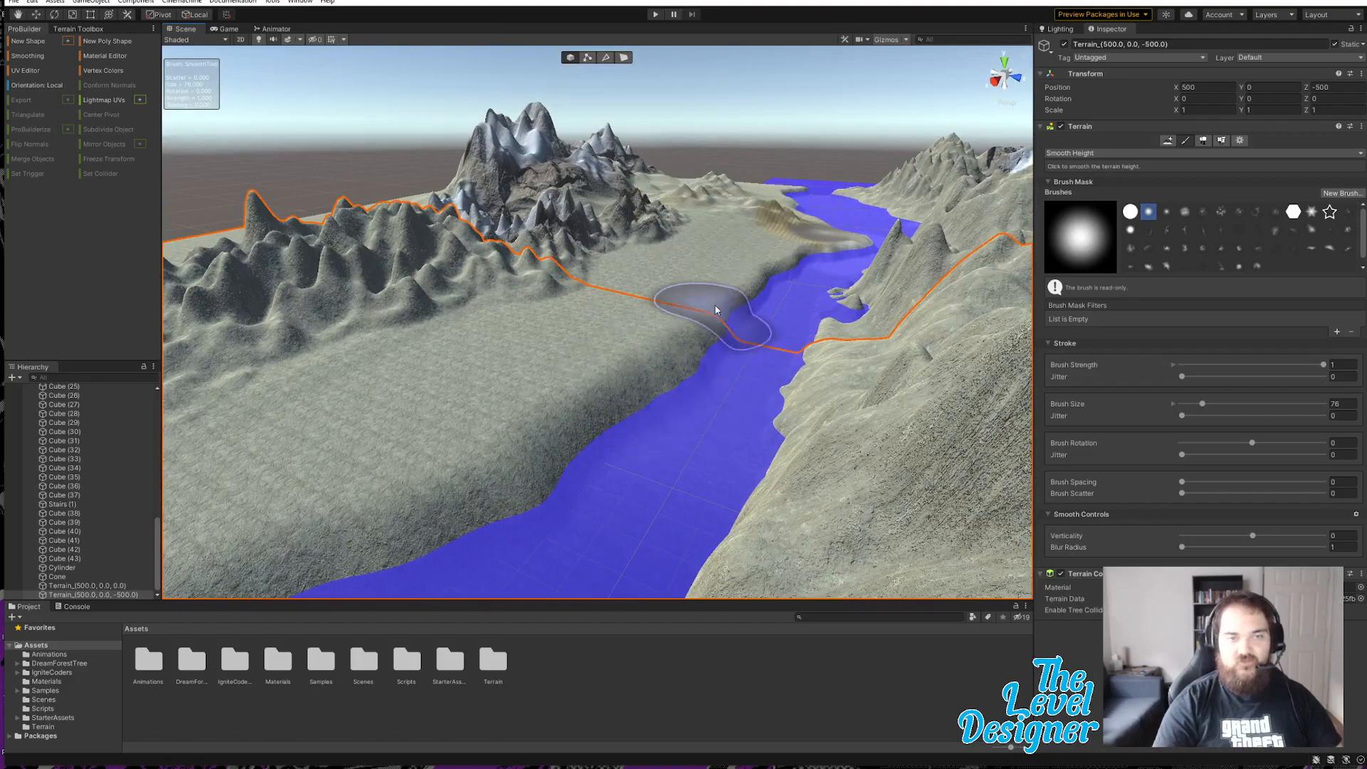
{"action": "left_click_drag", "start_coordinate": [808, 269], "coordinate": [799, 278]}
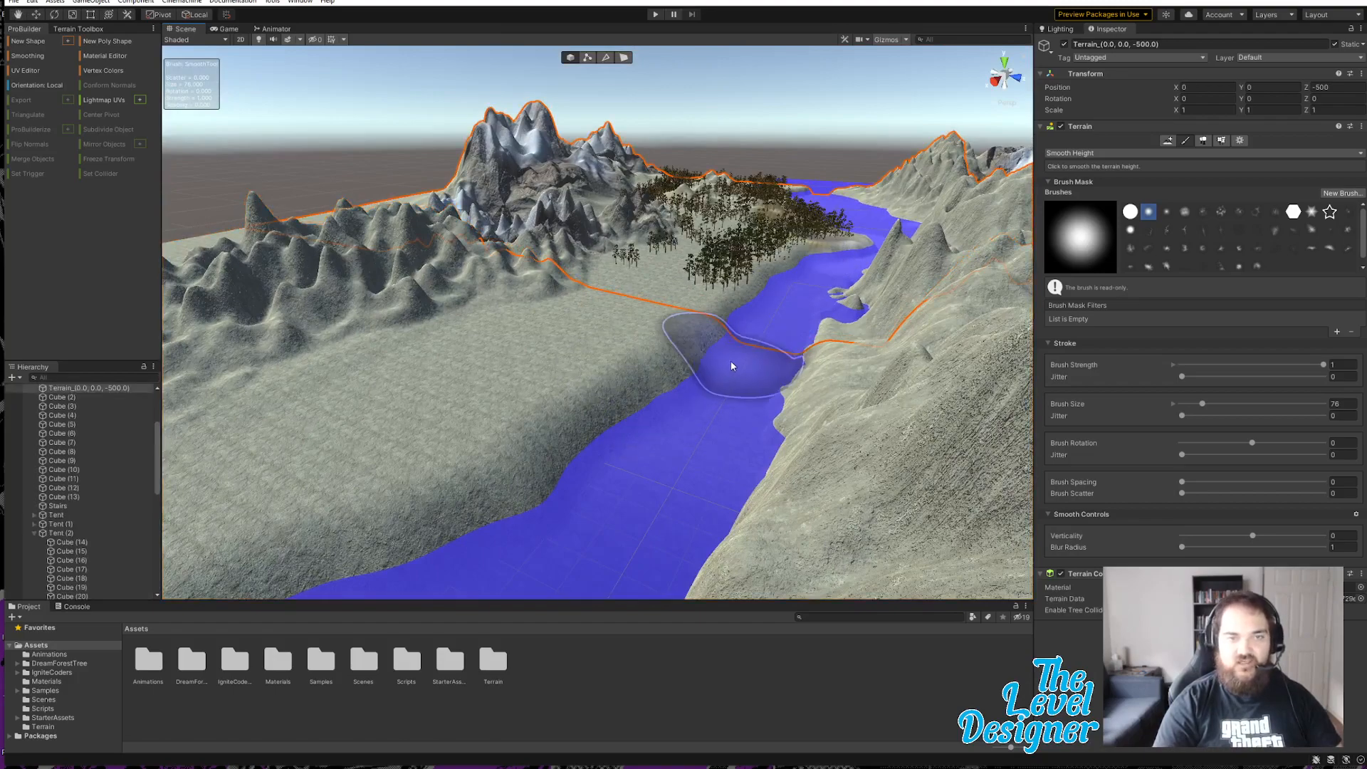
Step: Smooth the wide valley floor below the tall peak using Smooth Height with the soft round brush at size 125
{"action": "mouse_move", "coordinate": [712, 351]}
{"action": "right_mouse_down"}
{"action": "mouse_move", "coordinate": [433, 390]}
{"action": "mouse_move", "coordinate": [54, 392]}
{"action": "right_mouse_up"}
{"action": "right_click_drag", "start_coordinate": [744, 465], "coordinate": [701, 445]}
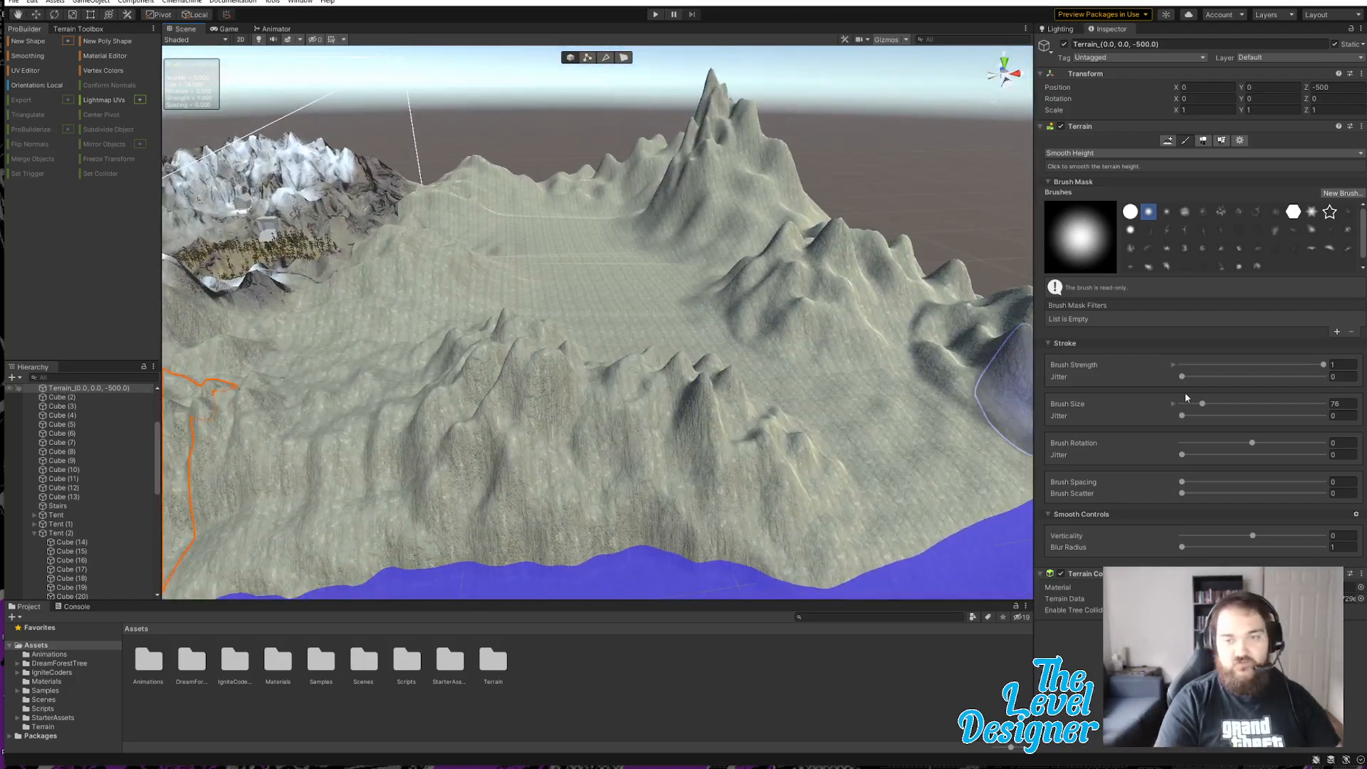
{"action": "left_click_drag", "start_coordinate": [1202, 403], "coordinate": [1193, 404]}
{"action": "mouse_move", "coordinate": [912, 373]}
{"action": "right_mouse_down"}
{"action": "mouse_move", "coordinate": [826, 392]}
{"action": "mouse_move", "coordinate": [708, 351]}
{"action": "mouse_move", "coordinate": [744, 349]}
{"action": "mouse_move", "coordinate": [909, 426]}
{"action": "mouse_move", "coordinate": [876, 446]}
{"action": "mouse_move", "coordinate": [812, 417]}
{"action": "right_mouse_up"}
{"action": "left_click_drag", "start_coordinate": [694, 336], "coordinate": [685, 353]}
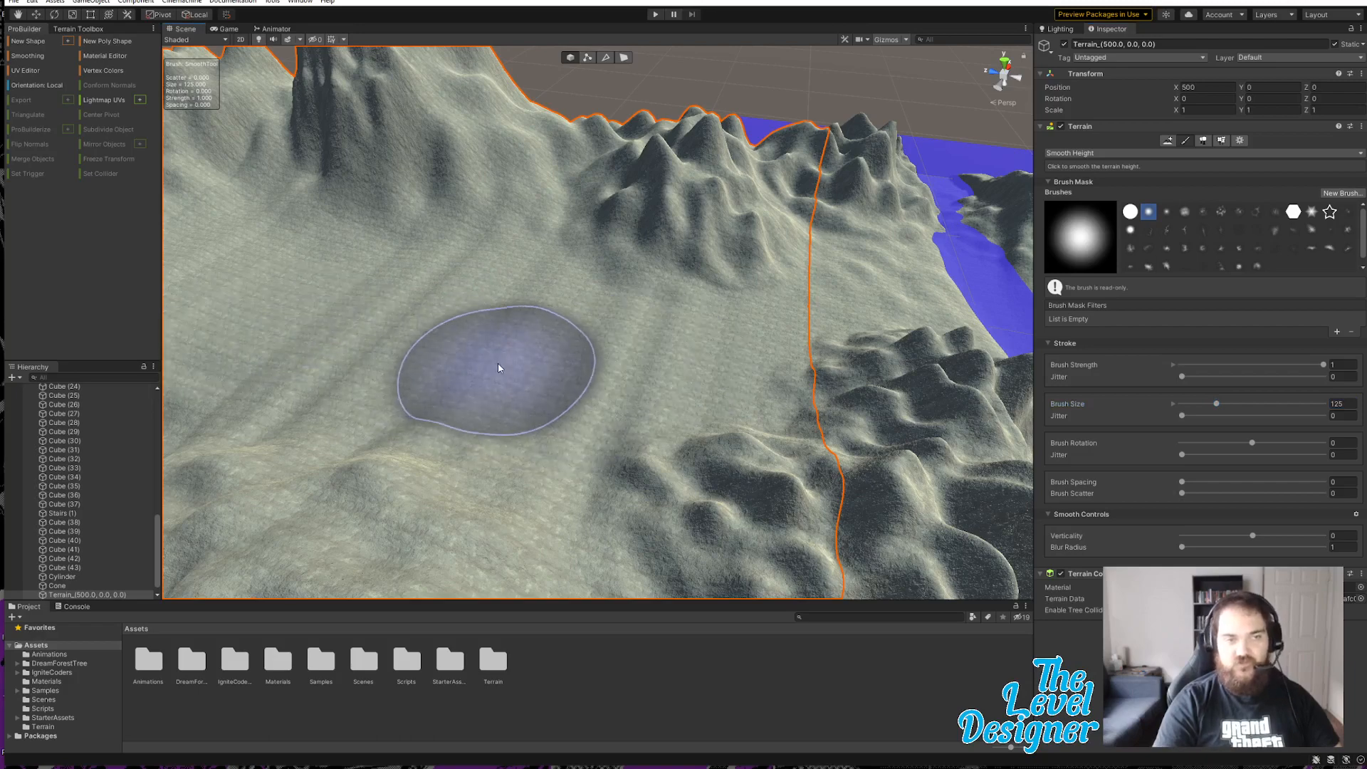
{"action": "mouse_move", "coordinate": [666, 390]}
{"action": "right_mouse_down"}
{"action": "mouse_move", "coordinate": [589, 373]}
{"action": "mouse_move", "coordinate": [561, 349]}
{"action": "right_mouse_up"}
{"action": "left_click_drag", "start_coordinate": [654, 350], "coordinate": [800, 488]}
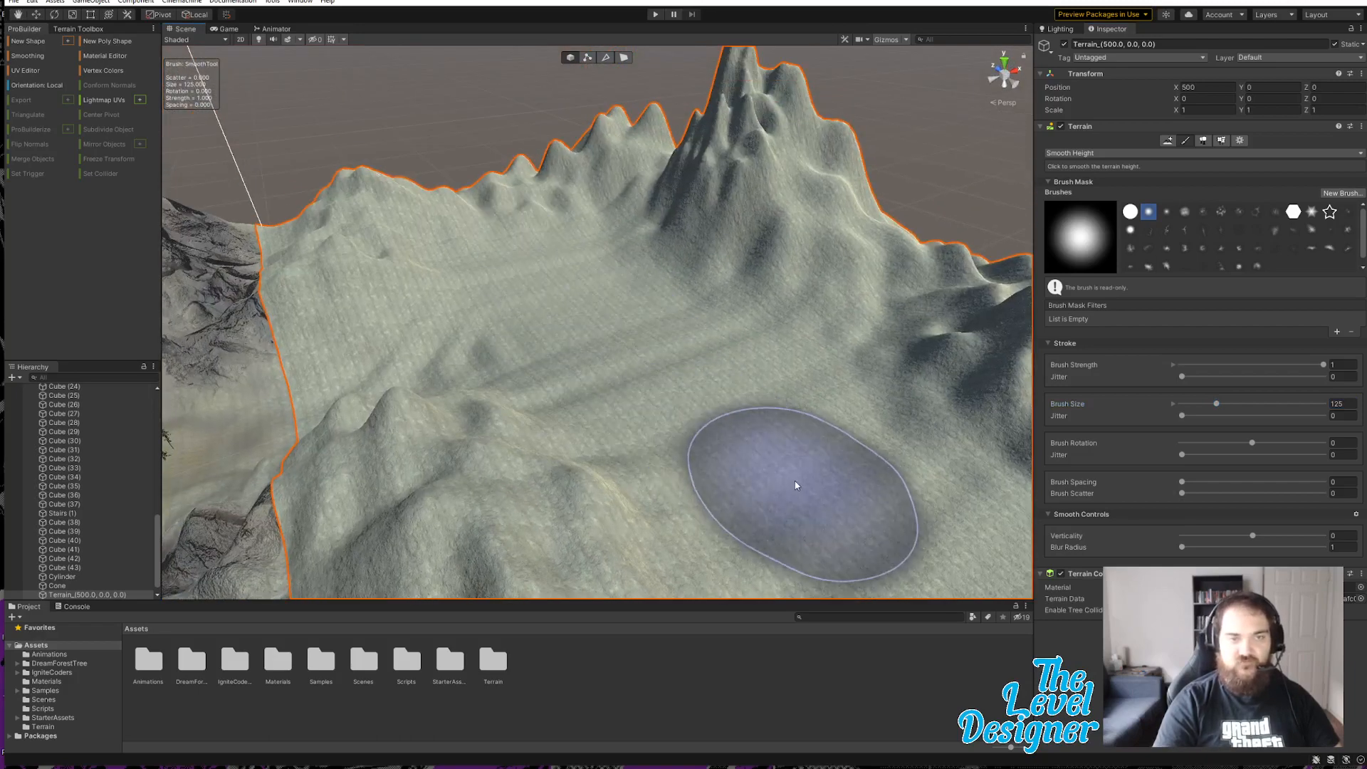
Step: Raise small rocky bumps across the valley floor using Raise or Lower Terrain at strength 0.125 with the patchy cloud and web-shaped brushes
{"action": "left_click", "coordinate": [1220, 212]}
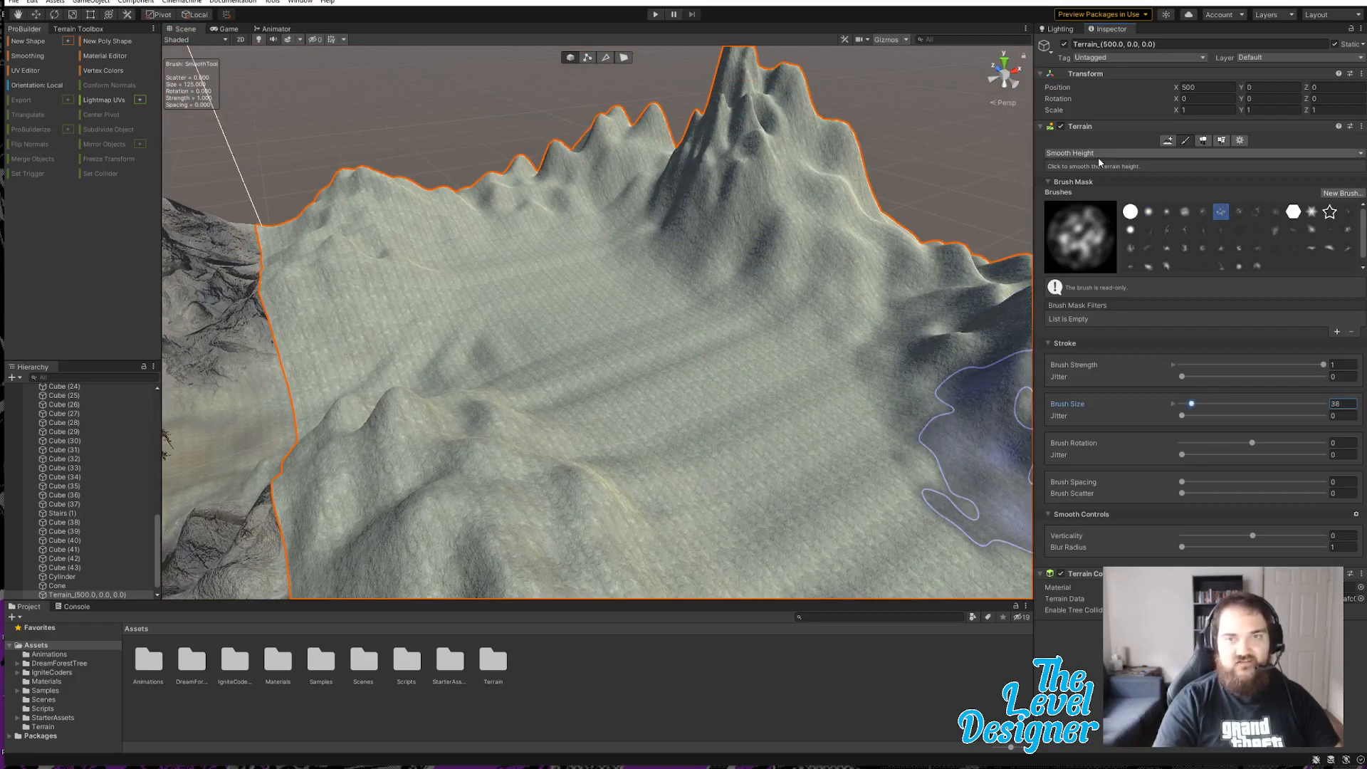
{"action": "left_click", "coordinate": [1093, 217]}
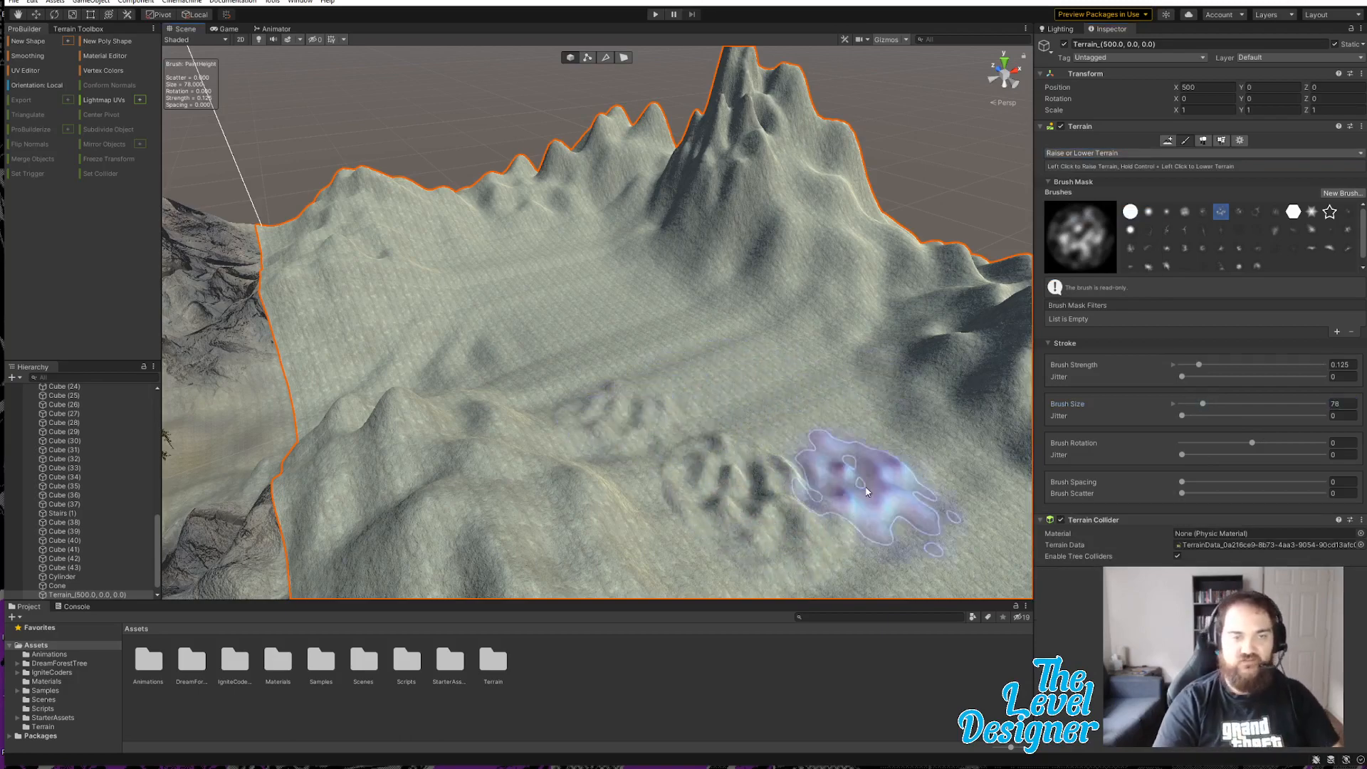
{"action": "right_click_drag", "start_coordinate": [778, 403], "coordinate": [823, 413]}
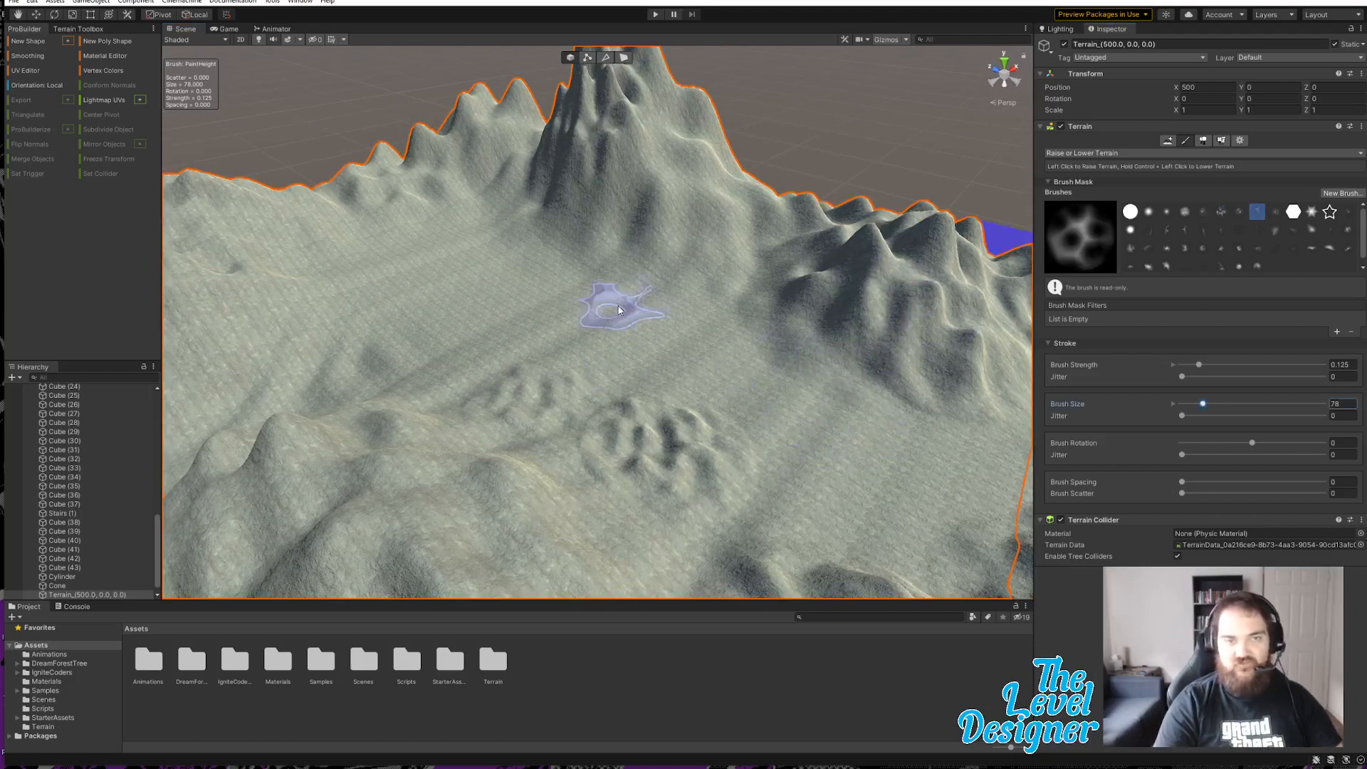
{"action": "left_click", "coordinate": [677, 324]}
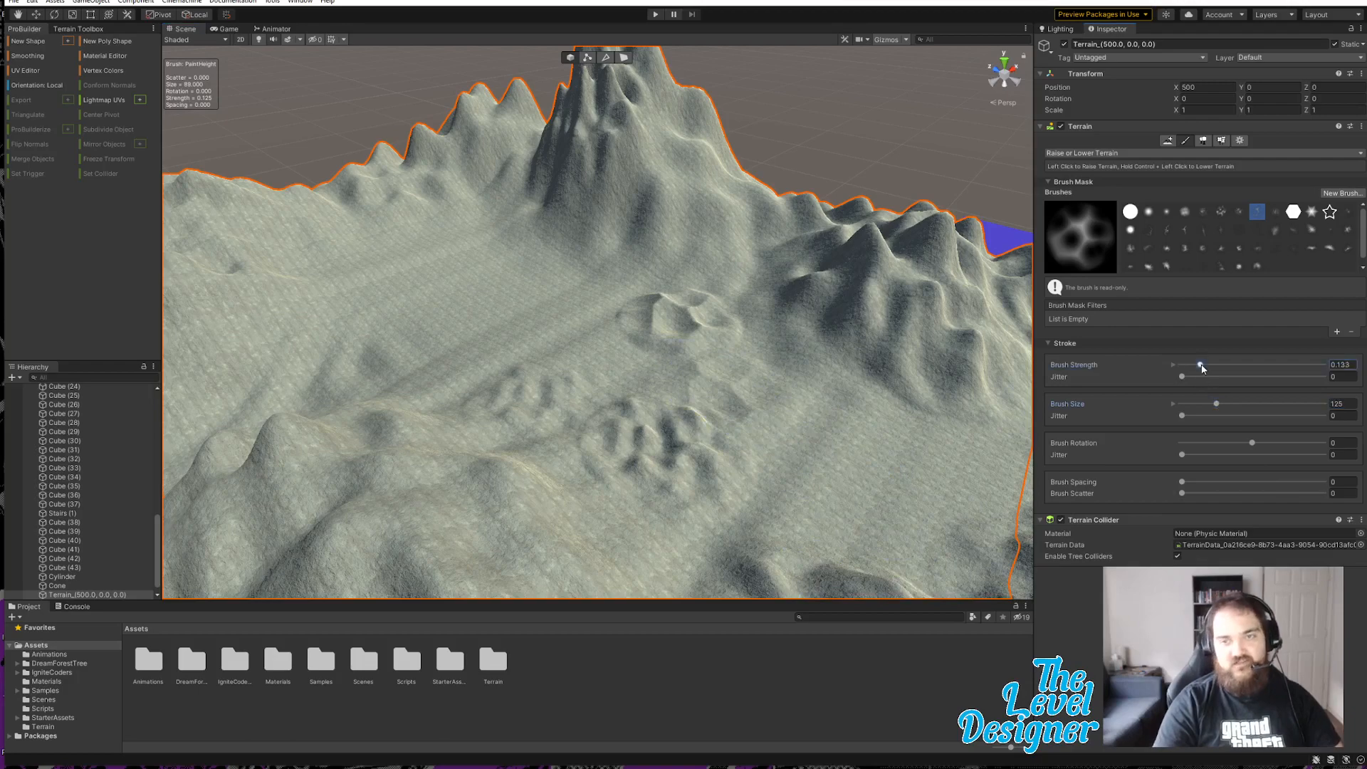
Step: Raise larger crater-like ridges in the valley and at the tall peak's foot using the web-shaped brush at size 125 and strength 0.189
{"action": "left_click", "coordinate": [821, 447]}
{"action": "left_click", "coordinate": [821, 446]}
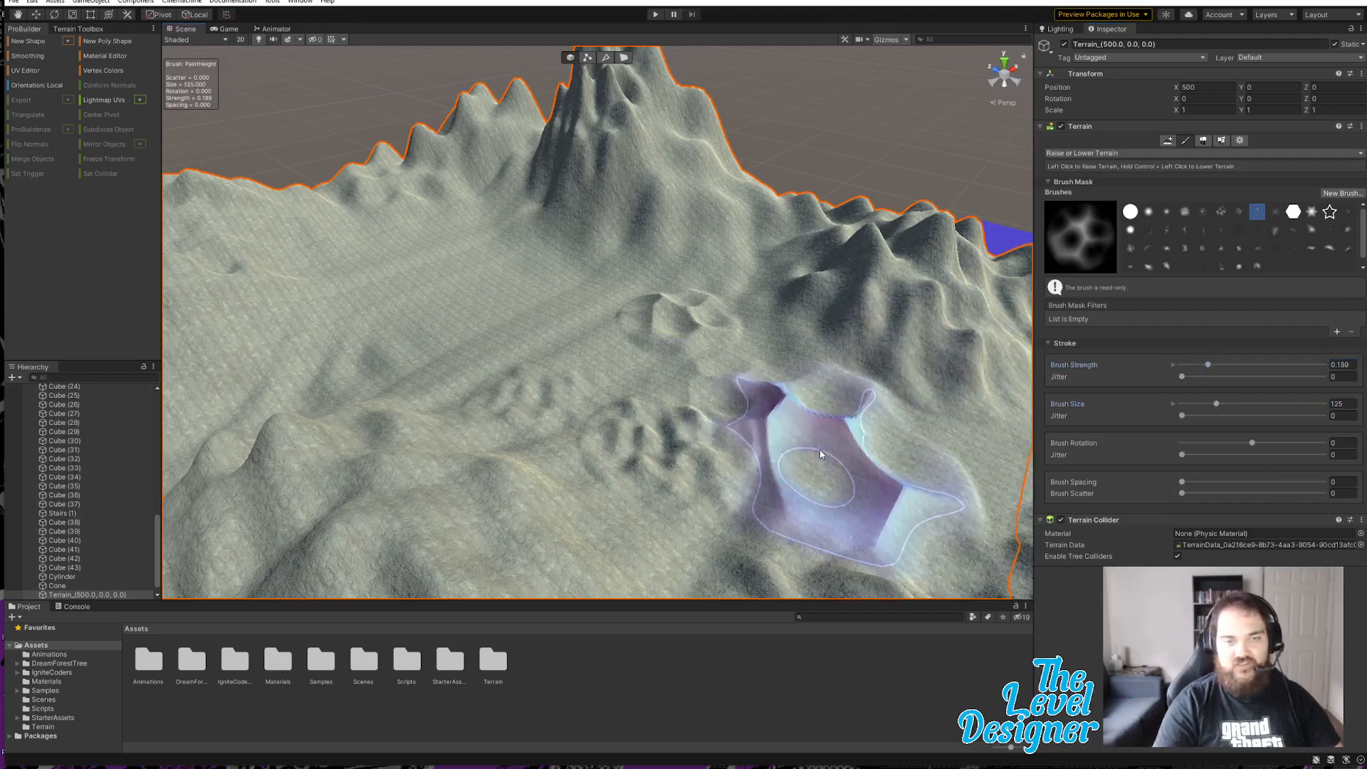
{"action": "left_click", "coordinate": [821, 447]}
{"action": "key", "text": "ctrl+z"}
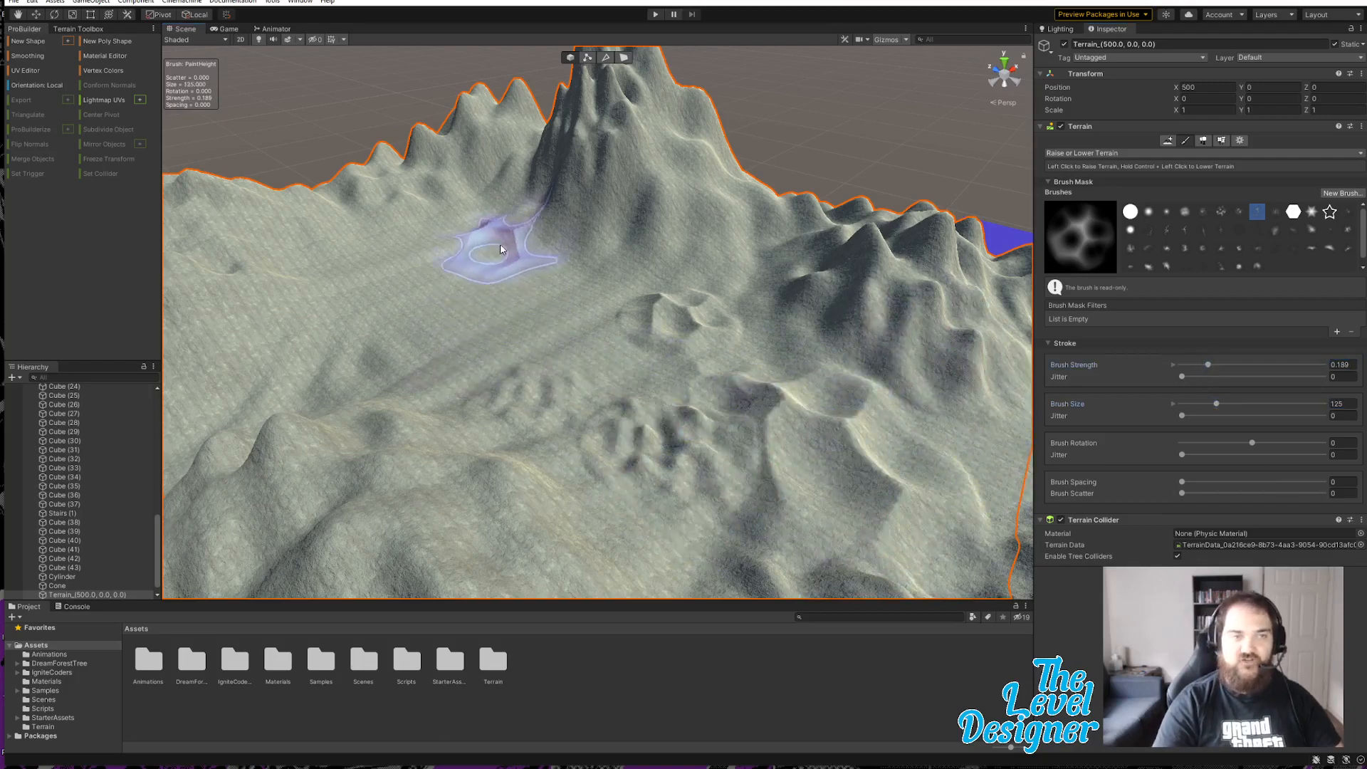
{"action": "left_click", "coordinate": [514, 224]}
{"action": "left_click", "coordinate": [514, 224]}
{"action": "left_click", "coordinate": [514, 224]}
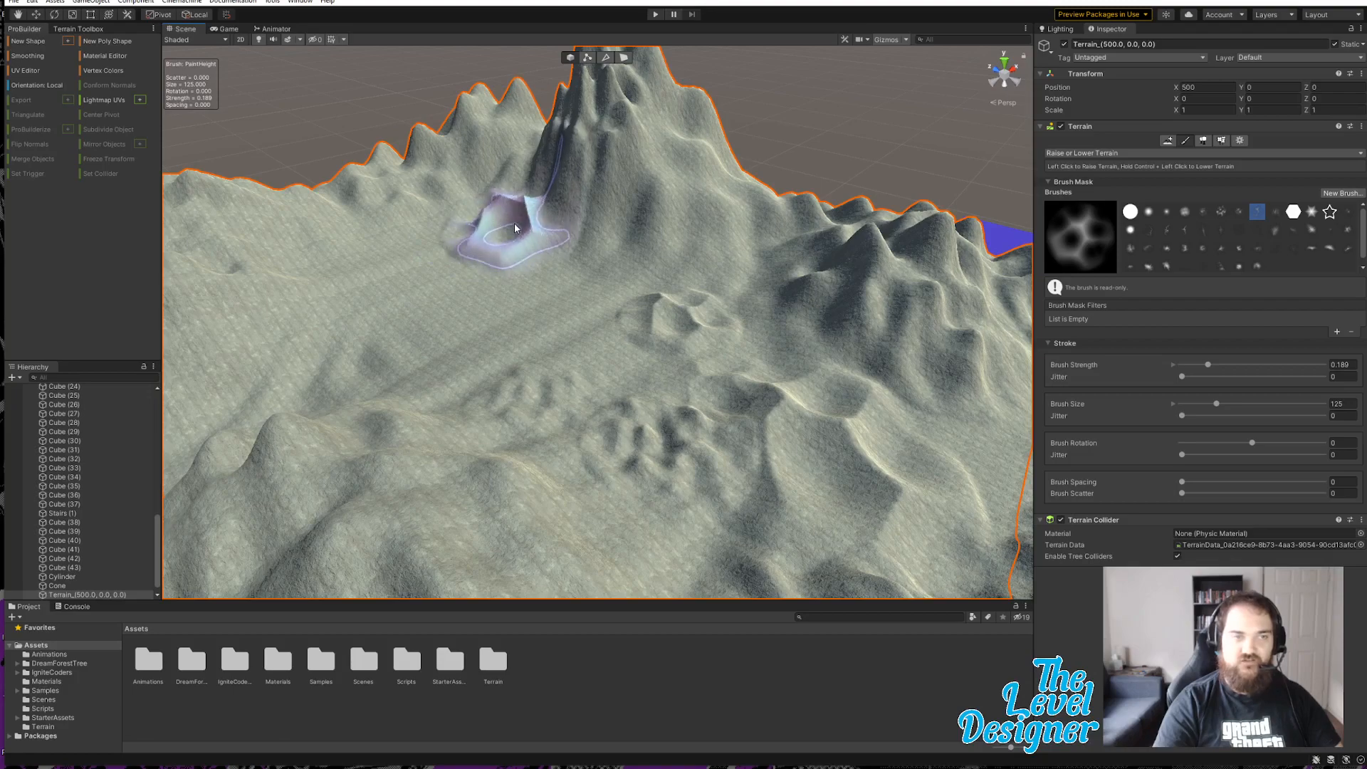
{"action": "left_click", "coordinate": [514, 224]}
Step: Test the canyon stamp brushes on the valley floor, raising a ridge with terrainstamp_canyon04 at size 125 and strength 0.189
{"action": "mouse_move", "coordinate": [600, 421]}
{"action": "right_mouse_down"}
{"action": "mouse_move", "coordinate": [639, 399]}
{"action": "mouse_move", "coordinate": [824, 366]}
{"action": "mouse_move", "coordinate": [869, 377]}
{"action": "mouse_move", "coordinate": [853, 384]}
{"action": "mouse_move", "coordinate": [759, 398]}
{"action": "mouse_move", "coordinate": [1048, 320]}
{"action": "right_mouse_up"}
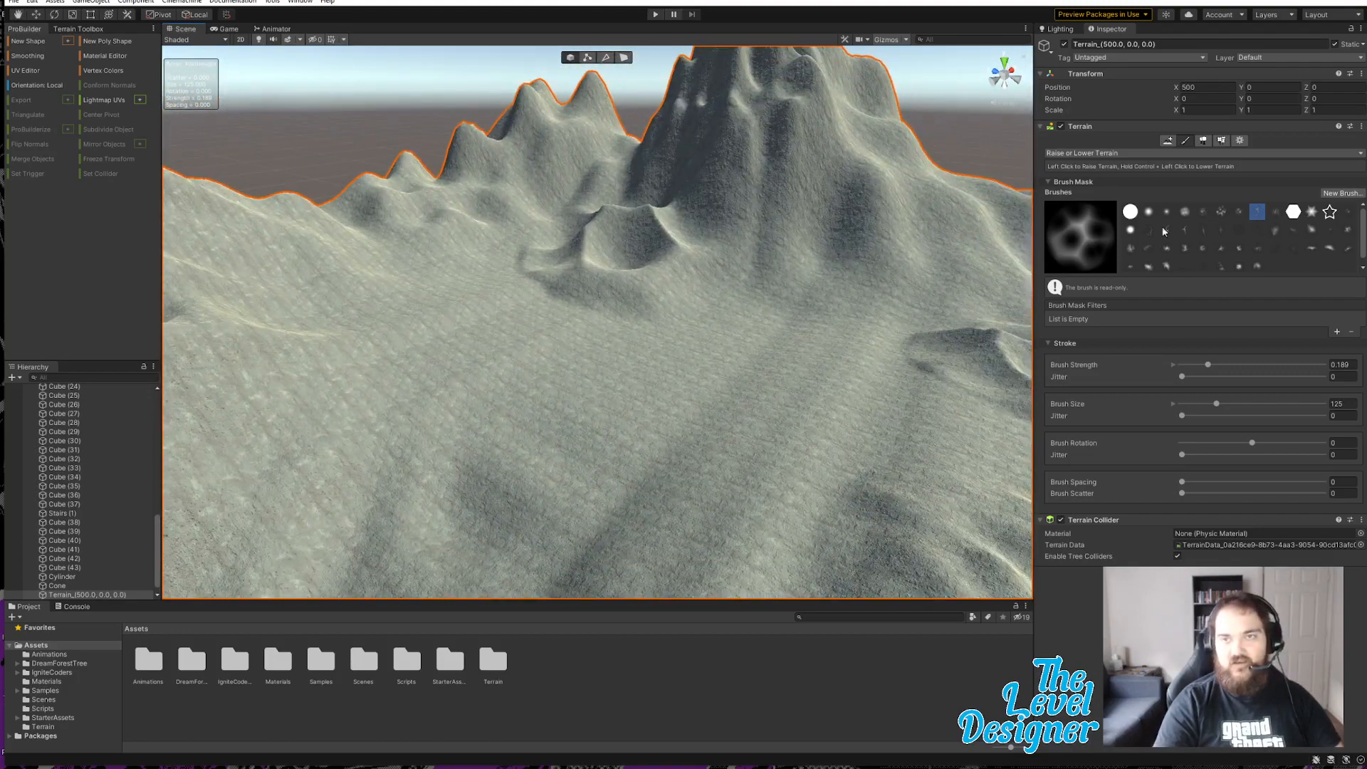
{"action": "left_click", "coordinate": [1185, 230]}
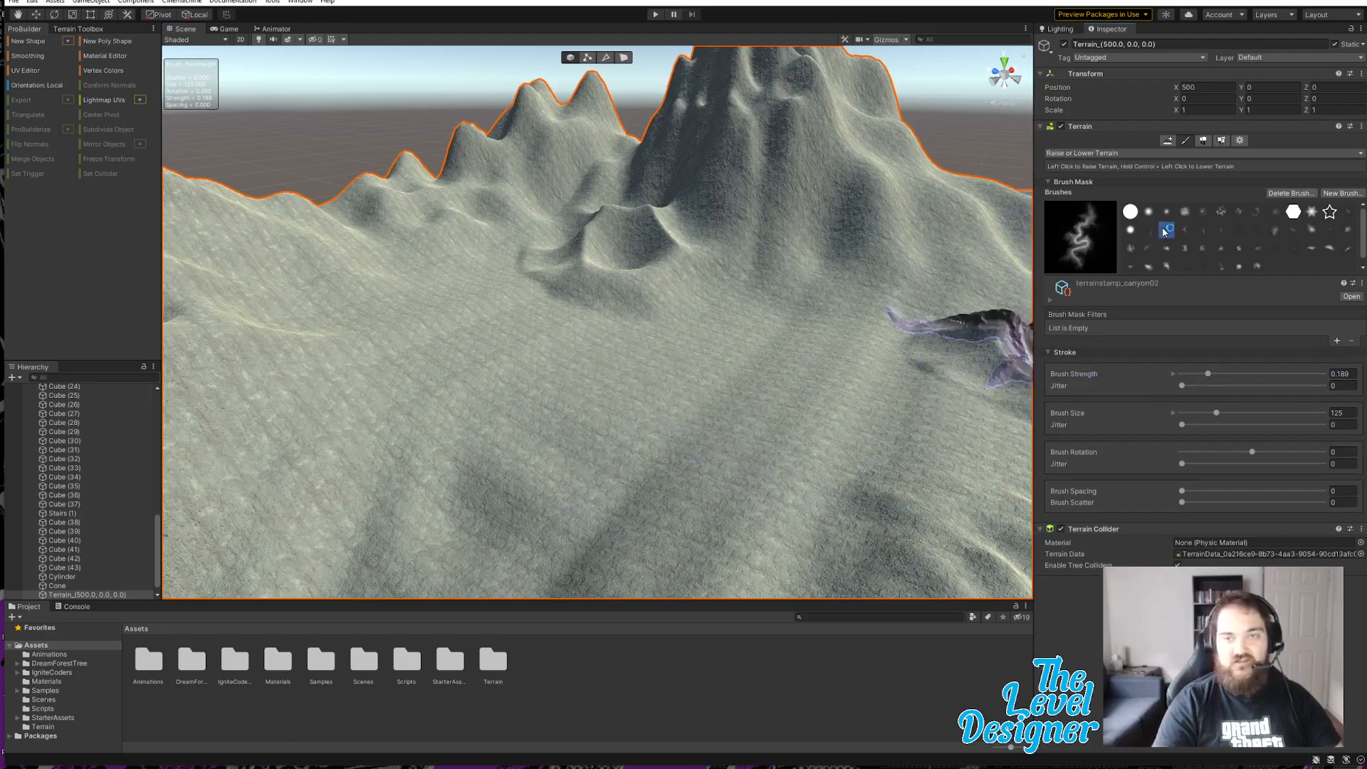
{"action": "left_click", "coordinate": [583, 440], "text": "ctrl"}
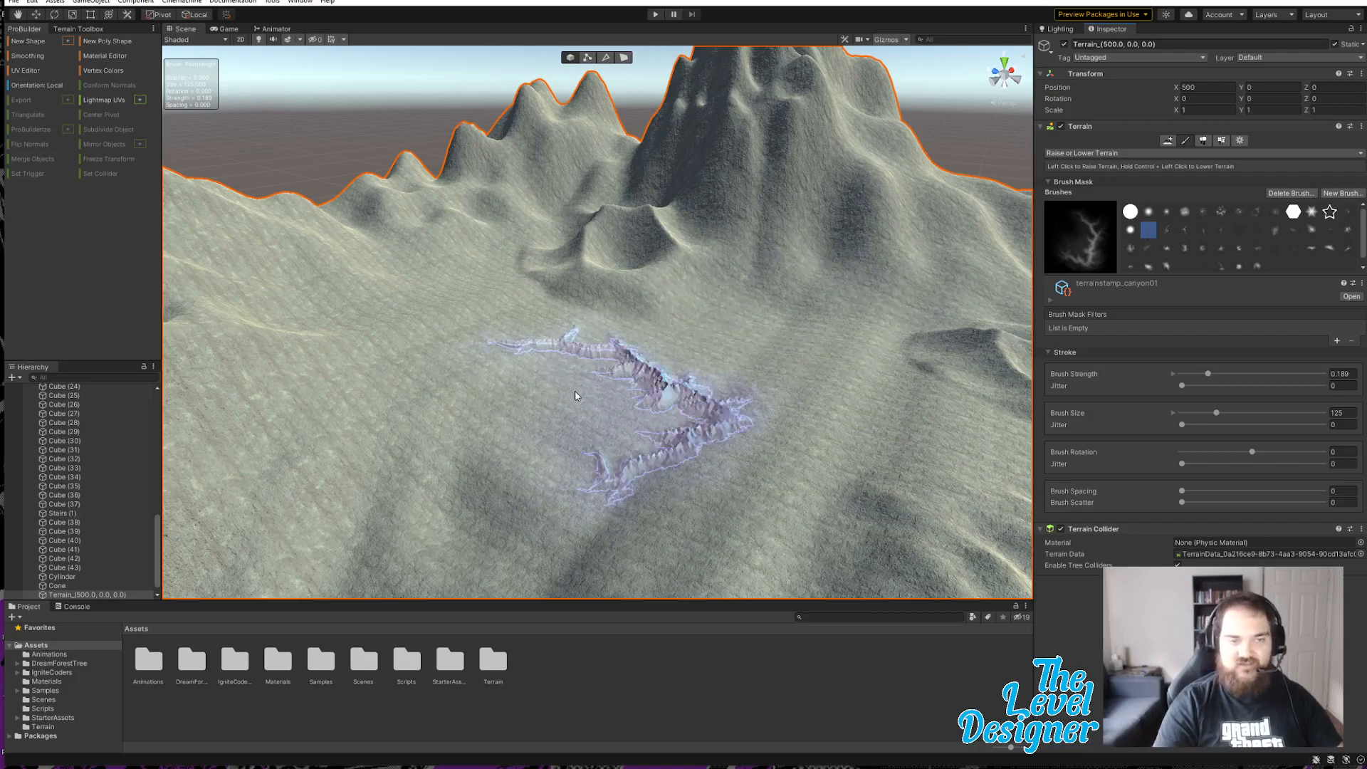
{"action": "left_click", "coordinate": [1203, 231]}
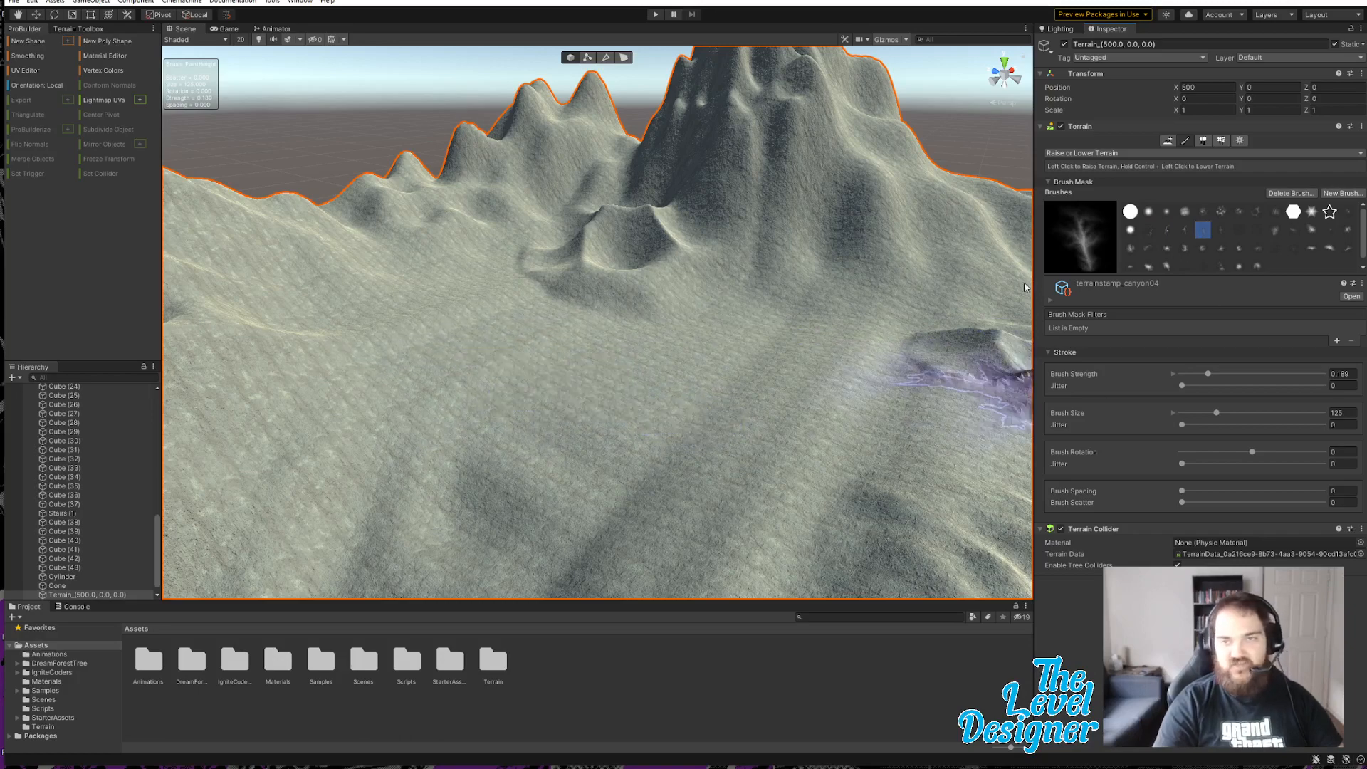
{"action": "left_click", "coordinate": [601, 410]}
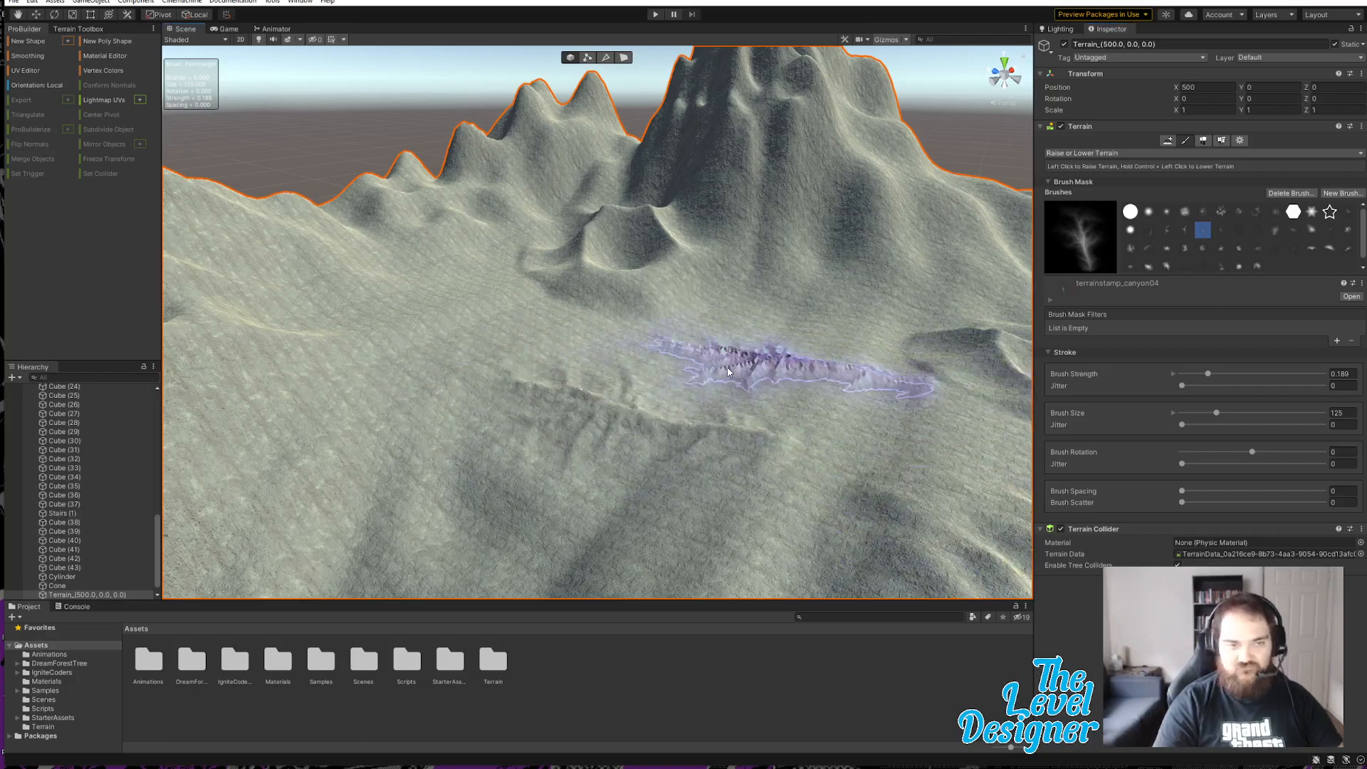
Step: Undo the canyon ridge and raise fine streaked ridges across the valley floor using the fan-shaped brush at size 125 and strength 0.189
{"action": "key", "text": "ctrl+z"}
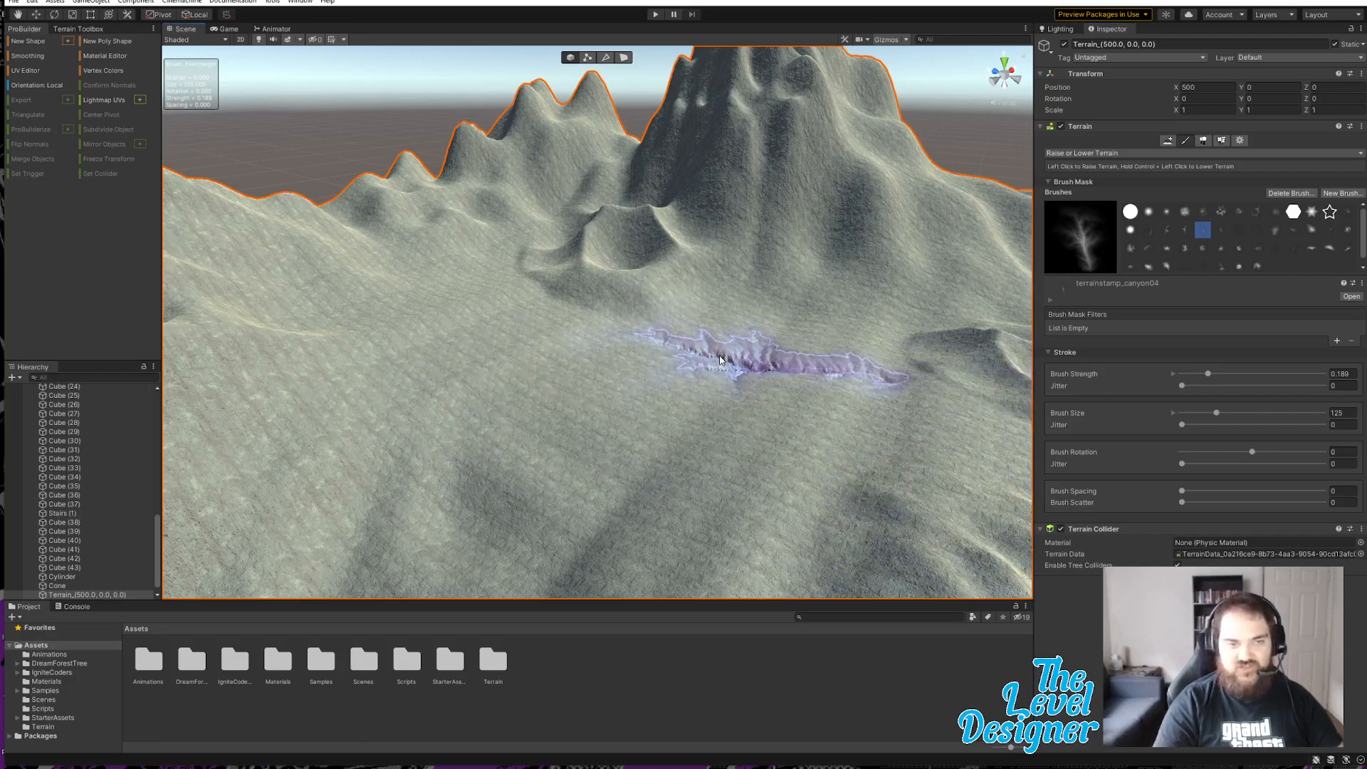
{"action": "left_click", "coordinate": [1273, 214]}
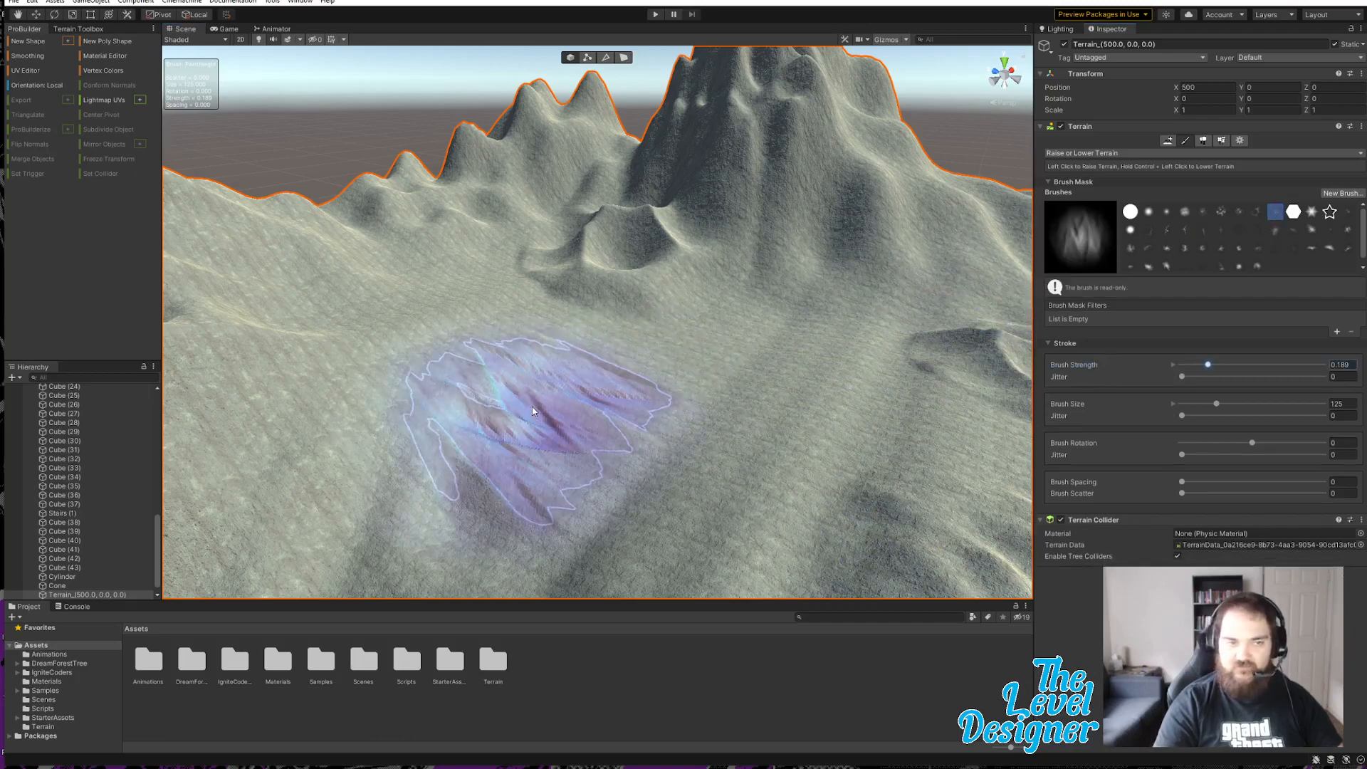
{"action": "mouse_move", "coordinate": [532, 408]}
{"action": "left_mouse_down"}
{"action": "mouse_move", "coordinate": [581, 382]}
{"action": "mouse_move", "coordinate": [763, 373]}
{"action": "mouse_move", "coordinate": [728, 399]}
{"action": "mouse_move", "coordinate": [453, 305]}
{"action": "mouse_move", "coordinate": [483, 294]}
{"action": "mouse_move", "coordinate": [617, 366]}
{"action": "mouse_move", "coordinate": [842, 372]}
{"action": "mouse_move", "coordinate": [597, 480]}
{"action": "mouse_move", "coordinate": [671, 472]}
{"action": "mouse_move", "coordinate": [862, 391]}
{"action": "left_mouse_up"}
{"action": "mouse_move", "coordinate": [848, 389]}
{"action": "right_mouse_down"}
{"action": "mouse_move", "coordinate": [712, 451]}
{"action": "mouse_move", "coordinate": [534, 456]}
{"action": "mouse_move", "coordinate": [568, 434]}
{"action": "mouse_move", "coordinate": [577, 485]}
{"action": "mouse_move", "coordinate": [673, 434]}
{"action": "right_mouse_up"}
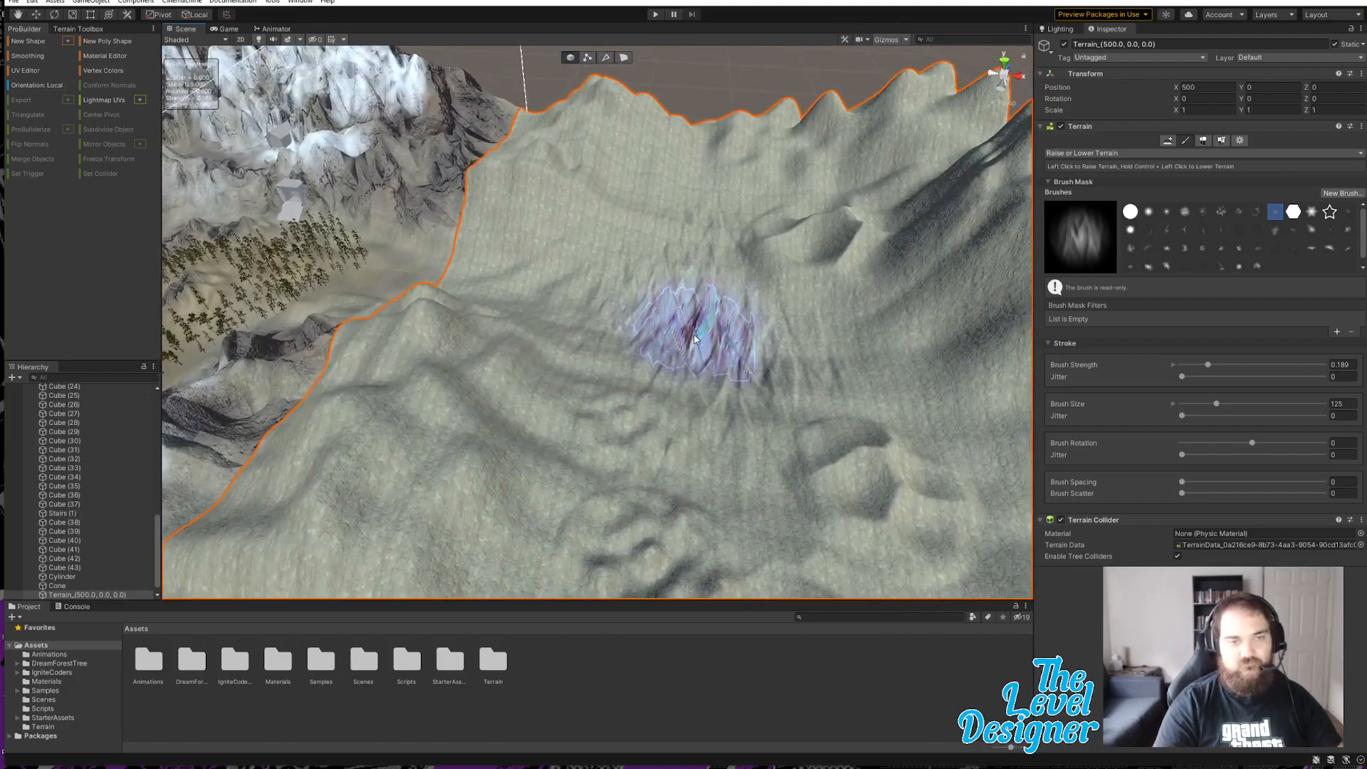
Step: Soften the streaked ridges on the valley floor using Smooth Height with the soft round brush at size 70 and strength 1
{"action": "mouse_move", "coordinate": [696, 340]}
{"action": "right_mouse_down"}
{"action": "mouse_move", "coordinate": [650, 344]}
{"action": "mouse_move", "coordinate": [688, 347]}
{"action": "right_mouse_up"}
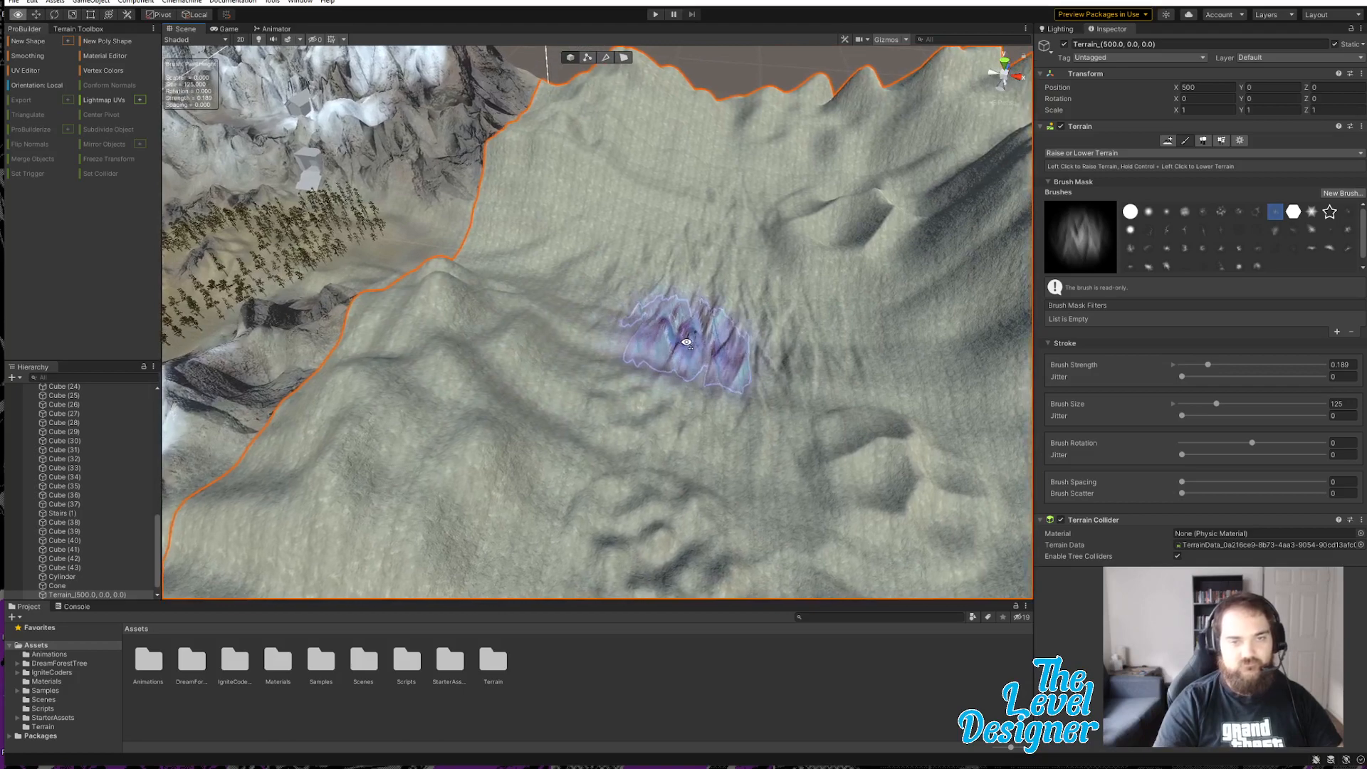
{"action": "left_click", "coordinate": [1098, 153]}
{"action": "left_click", "coordinate": [1088, 279]}
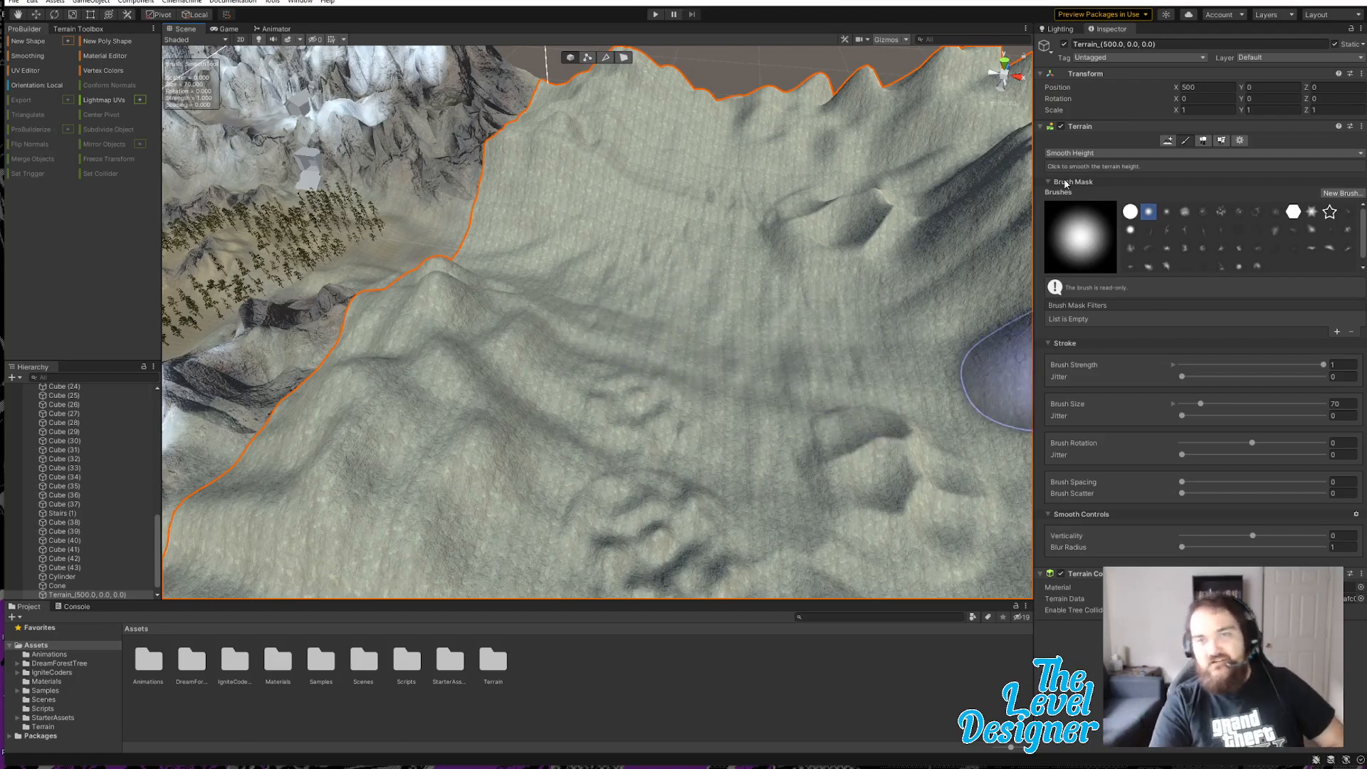
Step: Stamp a large mountain on the flat outer terrain using Raise or Lower Terrain with terrainstamp_mountain08 at size 379 and strength 0.412
{"action": "left_click", "coordinate": [1088, 154]}
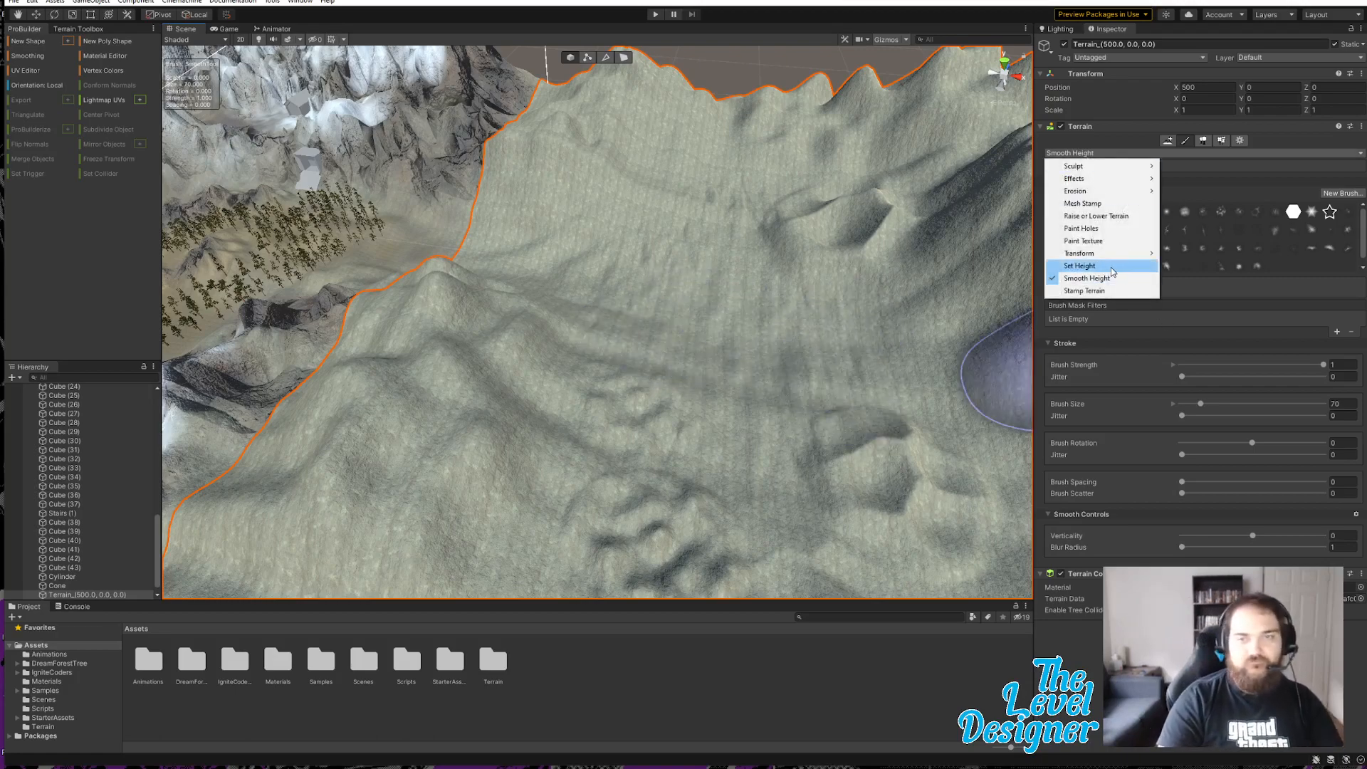
{"action": "left_click", "coordinate": [1087, 216]}
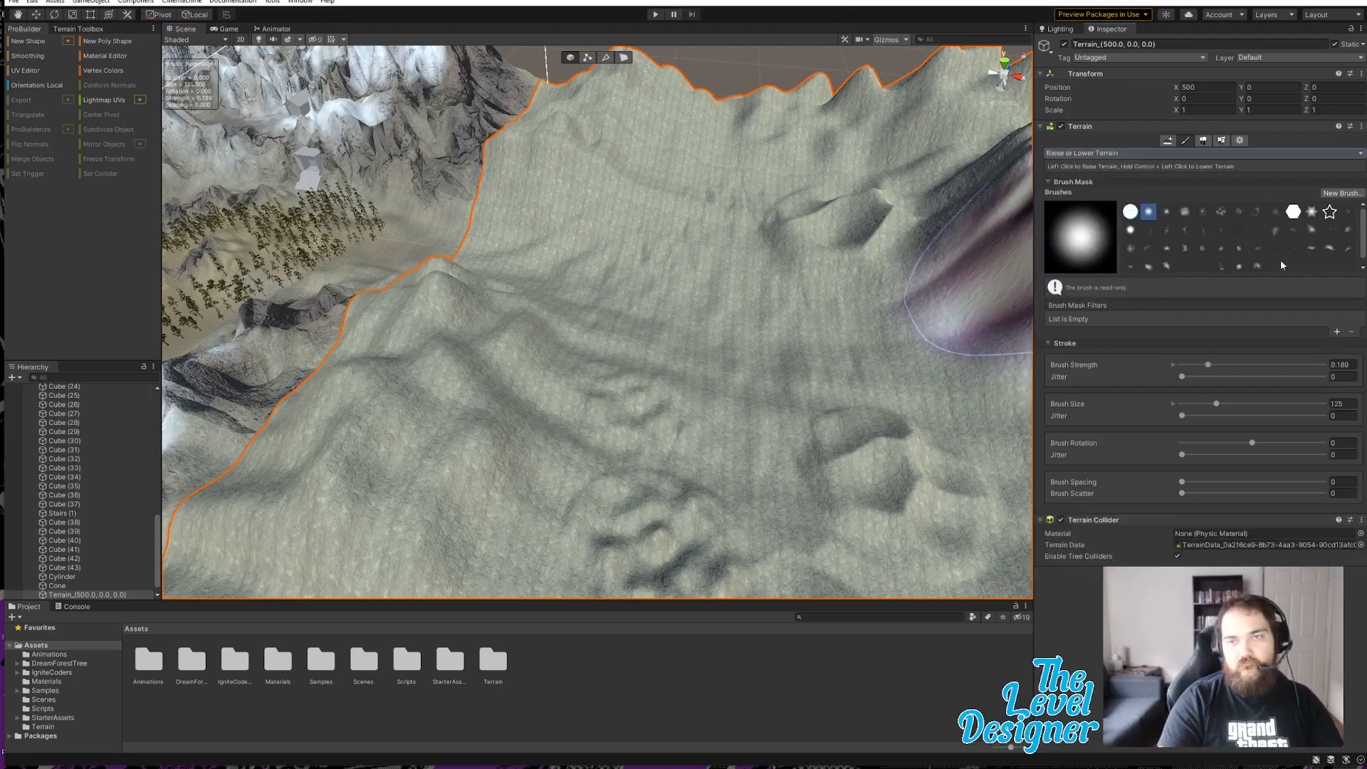
{"action": "left_click", "coordinate": [1239, 249]}
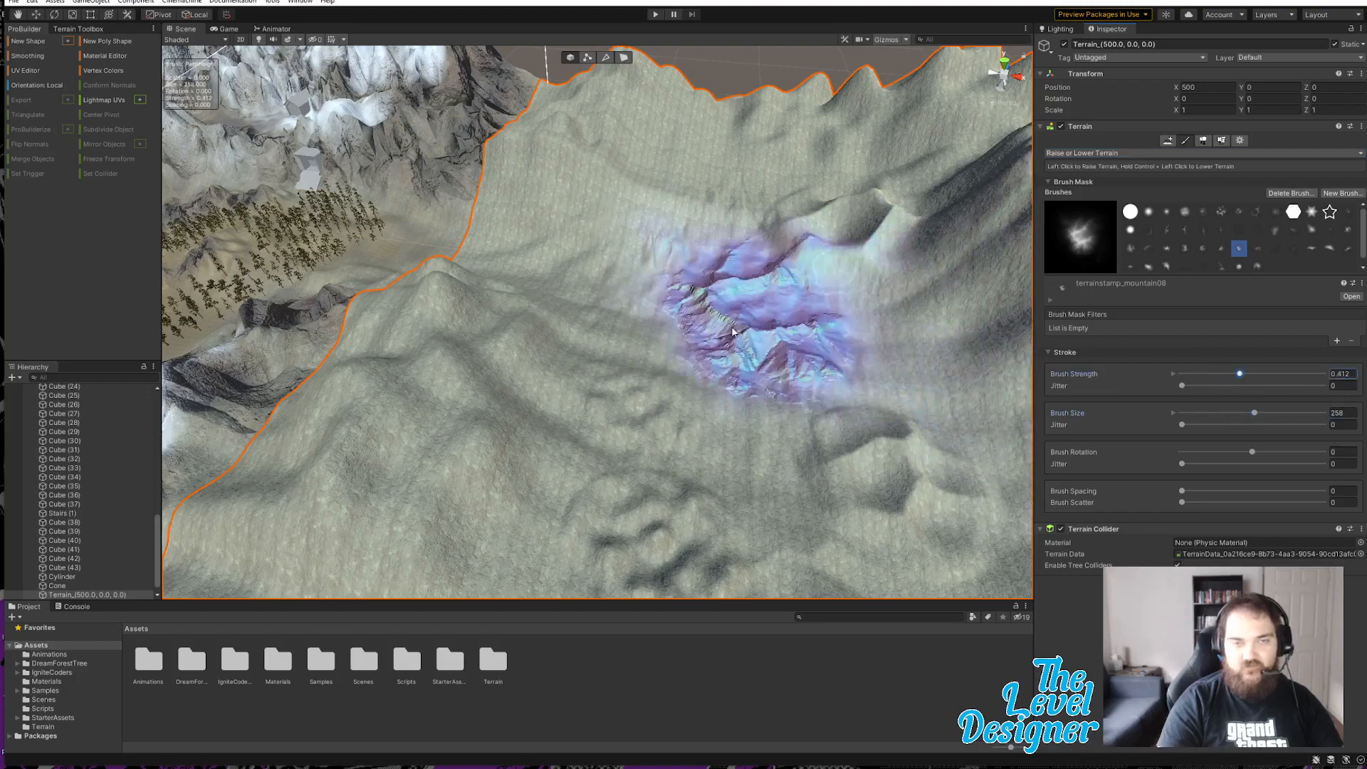
{"action": "mouse_move", "coordinate": [633, 379]}
{"action": "right_mouse_down"}
{"action": "mouse_move", "coordinate": [607, 398]}
{"action": "mouse_move", "coordinate": [285, 384]}
{"action": "mouse_move", "coordinate": [186, 318]}
{"action": "right_mouse_up"}
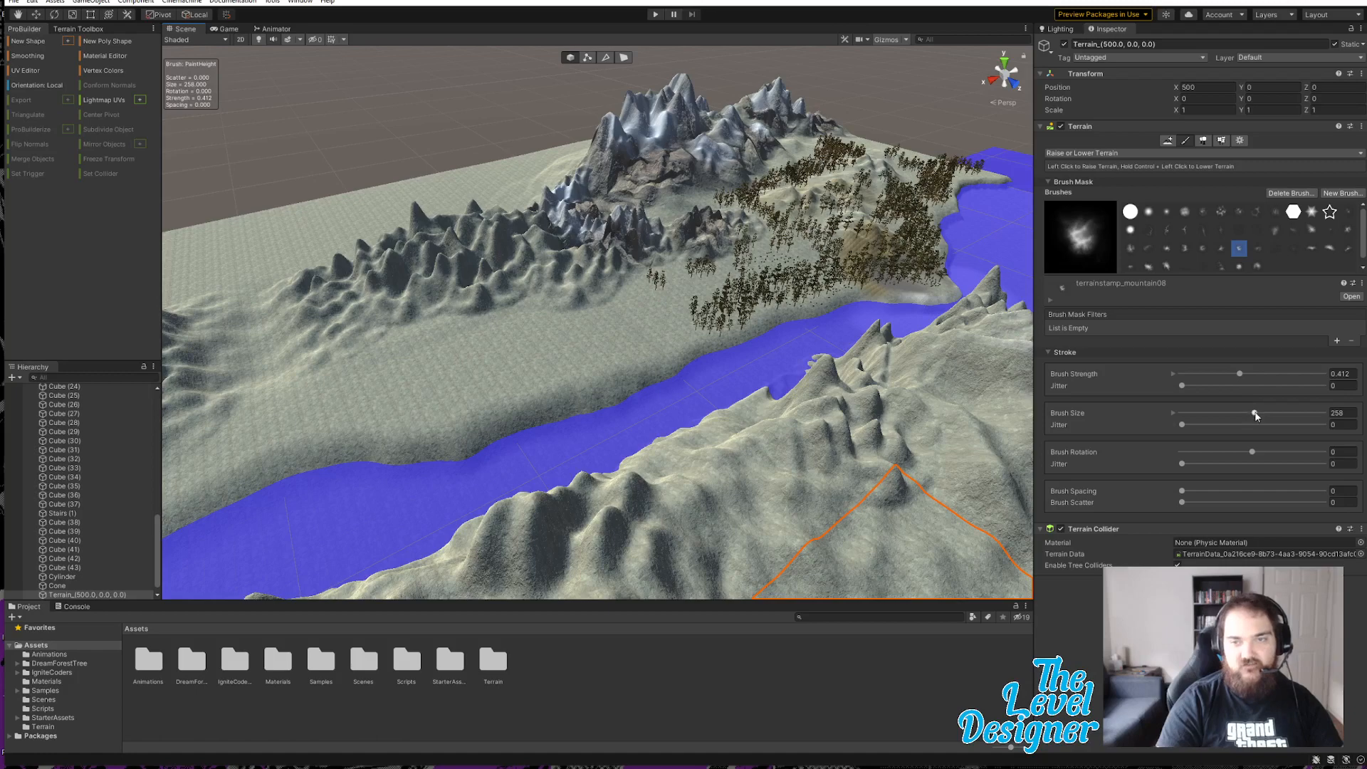
{"action": "left_click_drag", "start_coordinate": [1291, 416], "coordinate": [1294, 415]}
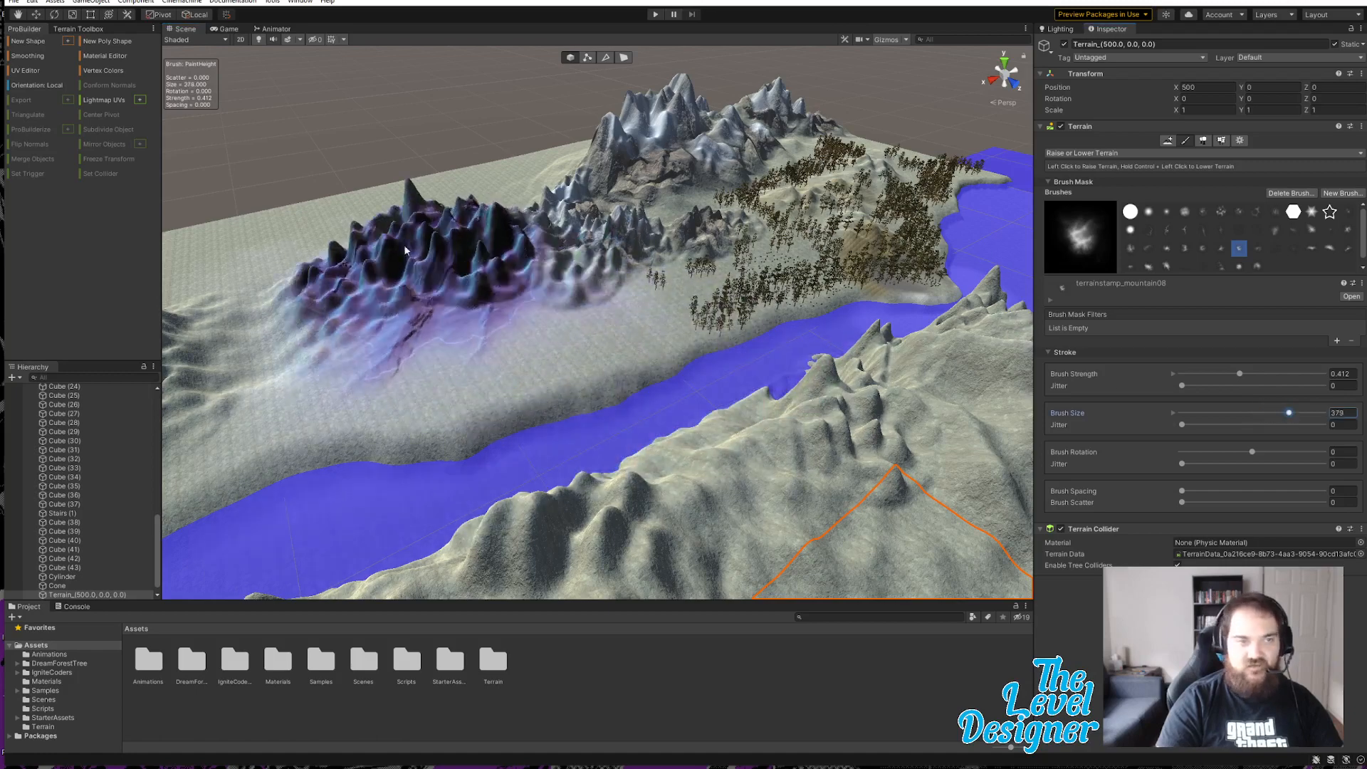
{"action": "mouse_move", "coordinate": [274, 339]}
{"action": "right_mouse_down"}
{"action": "mouse_move", "coordinate": [568, 389]}
{"action": "mouse_move", "coordinate": [588, 370]}
{"action": "right_mouse_up"}
{"action": "left_click", "coordinate": [543, 383]}
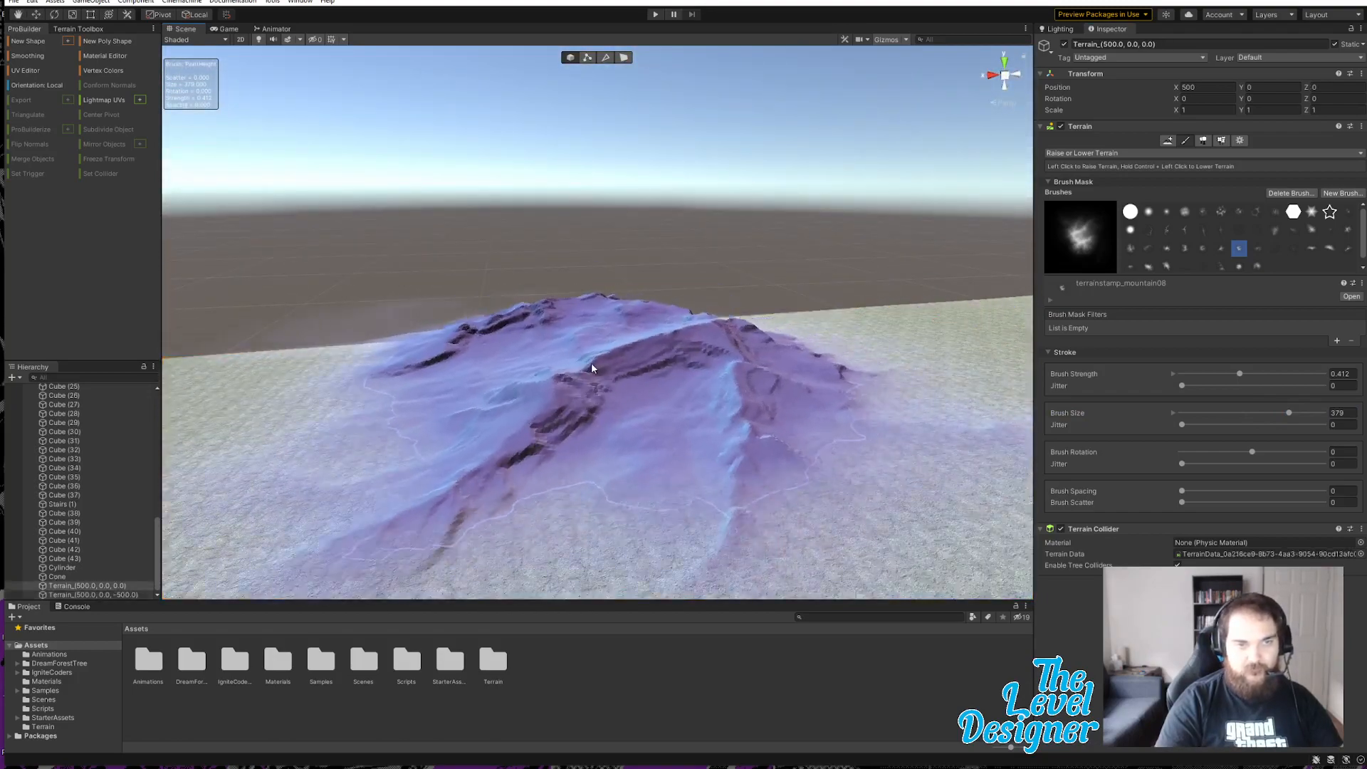
{"action": "left_click", "coordinate": [567, 393]}
Step: Try the terrainstamp_canyon02 brush at size 379 and strength 0.412 on the ground beside the newly stamped mountain
{"action": "mouse_move", "coordinate": [681, 228]}
{"action": "right_mouse_down"}
{"action": "mouse_move", "coordinate": [712, 305]}
{"action": "mouse_move", "coordinate": [787, 293]}
{"action": "mouse_move", "coordinate": [549, 278]}
{"action": "mouse_move", "coordinate": [341, 241]}
{"action": "right_mouse_up"}
{"action": "key", "text": "s"}
{"action": "key", "text": "d"}
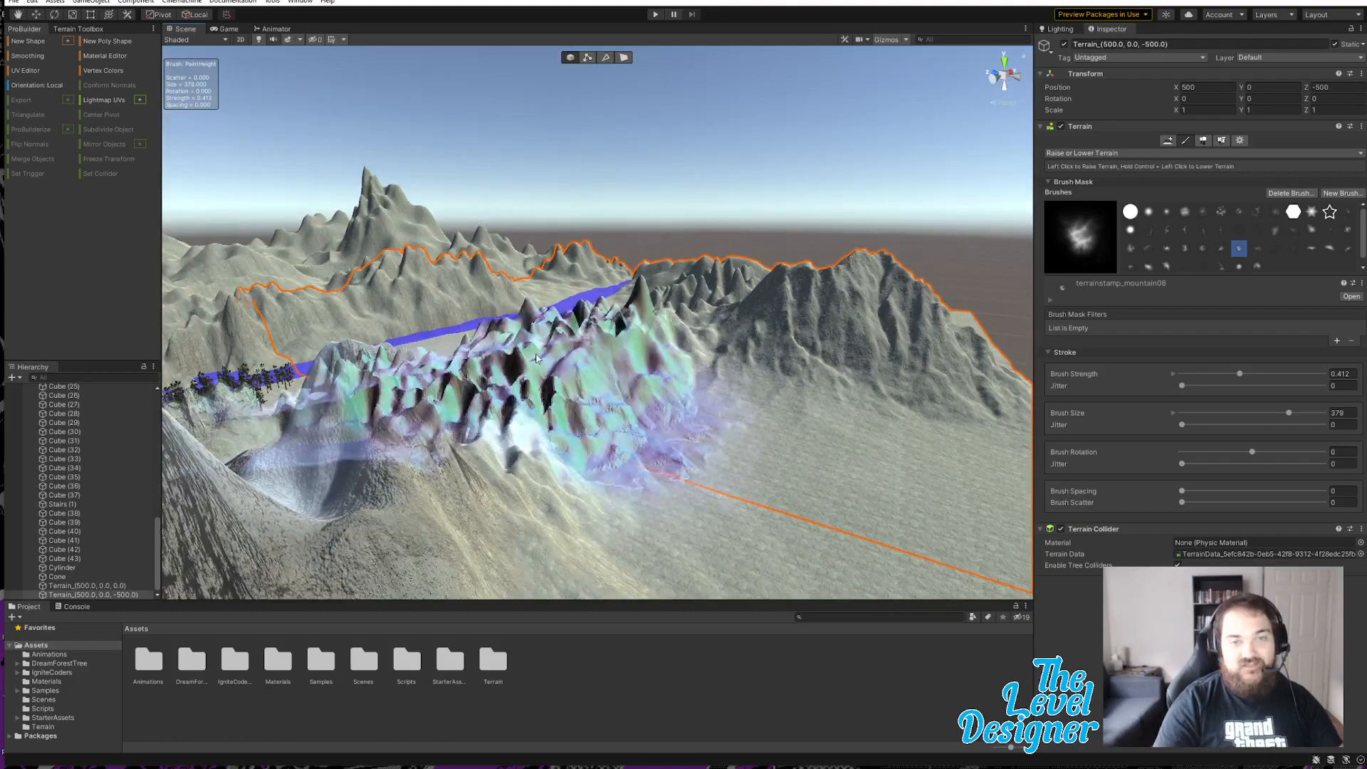
{"action": "mouse_move", "coordinate": [715, 443]}
{"action": "right_mouse_down"}
{"action": "mouse_move", "coordinate": [535, 431]}
{"action": "mouse_move", "coordinate": [526, 443]}
{"action": "mouse_move", "coordinate": [635, 456]}
{"action": "right_mouse_up"}
{"action": "key", "text": "d"}
{"action": "key", "text": "d"}
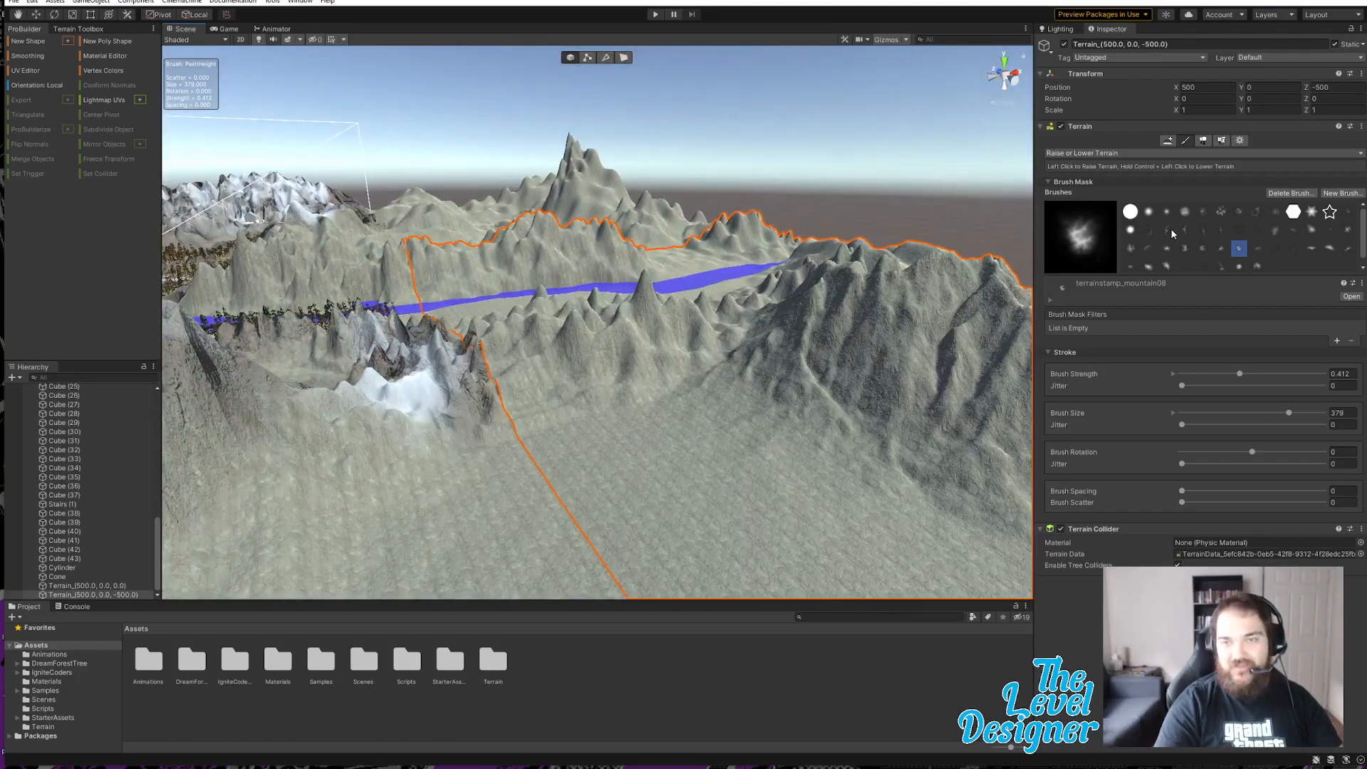
{"action": "left_click", "coordinate": [1167, 247]}
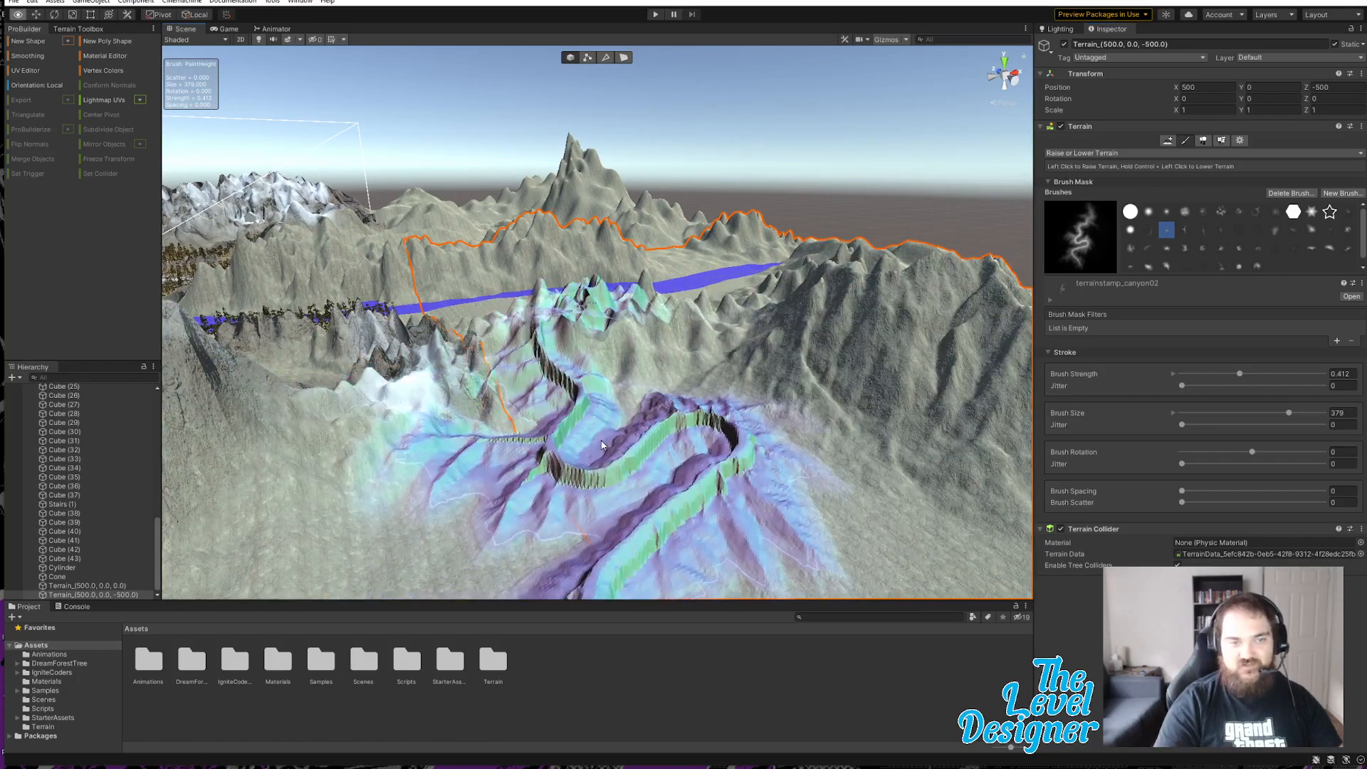
{"action": "mouse_move", "coordinate": [598, 484]}
{"action": "right_mouse_down"}
{"action": "mouse_move", "coordinate": [682, 365]}
{"action": "mouse_move", "coordinate": [717, 361]}
{"action": "mouse_move", "coordinate": [730, 426]}
{"action": "mouse_move", "coordinate": [668, 354]}
{"action": "right_mouse_up"}
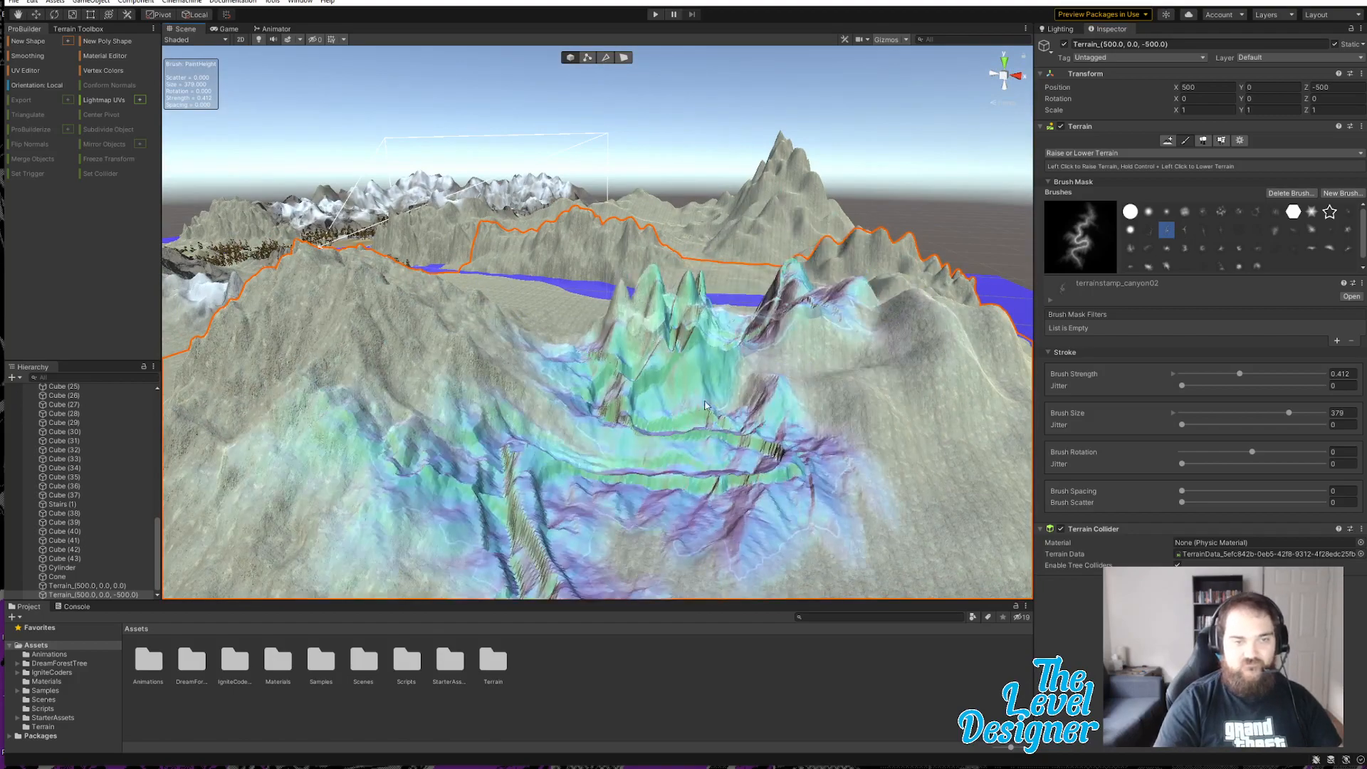
{"action": "mouse_move", "coordinate": [929, 374]}
{"action": "right_mouse_down"}
{"action": "mouse_move", "coordinate": [968, 424]}
{"action": "mouse_move", "coordinate": [998, 433]}
{"action": "mouse_move", "coordinate": [570, 482]}
{"action": "mouse_move", "coordinate": [577, 513]}
{"action": "mouse_move", "coordinate": [562, 515]}
{"action": "right_mouse_up"}
Step: Undo the recent large stamps on the flat outer terrain
{"action": "key", "text": "ctrl+z"}
{"action": "key", "text": "ctrl+z"}
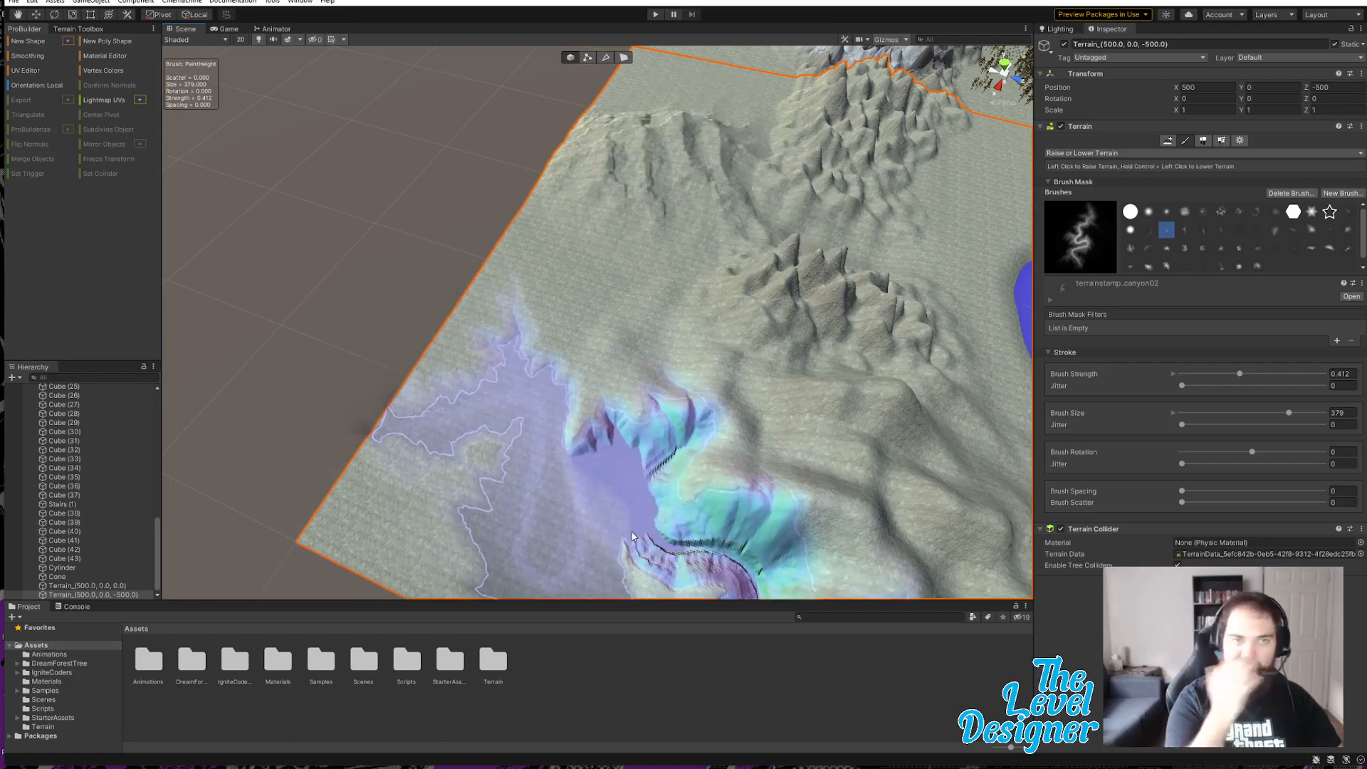
{"action": "key", "text": "ctrl+z"}
{"action": "key", "text": "ctrl+z"}
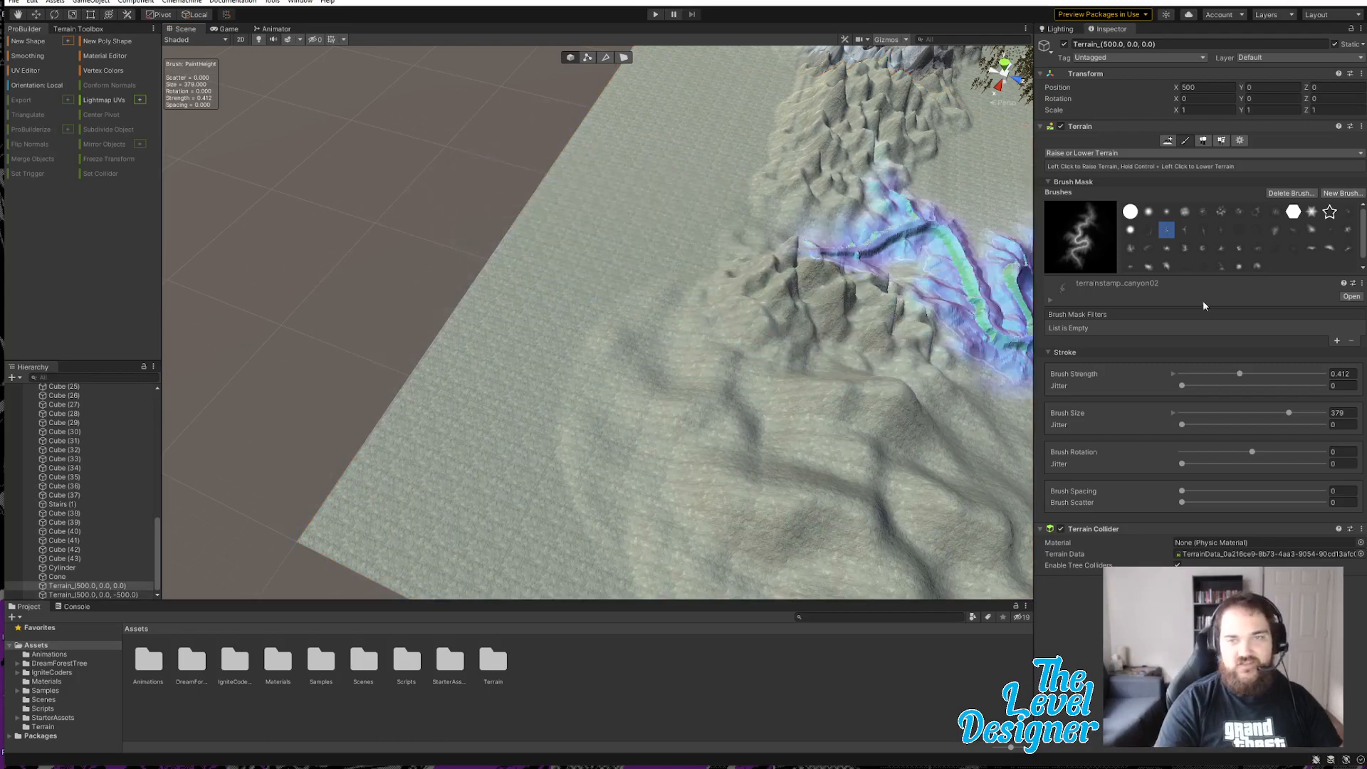
Step: Try the canyon03, erode01, flatmountain01 and plateau03 stamp brushes, stamping a plateau on the outer terrain's flat edge at strength 0.412
{"action": "left_click", "coordinate": [1185, 230]}
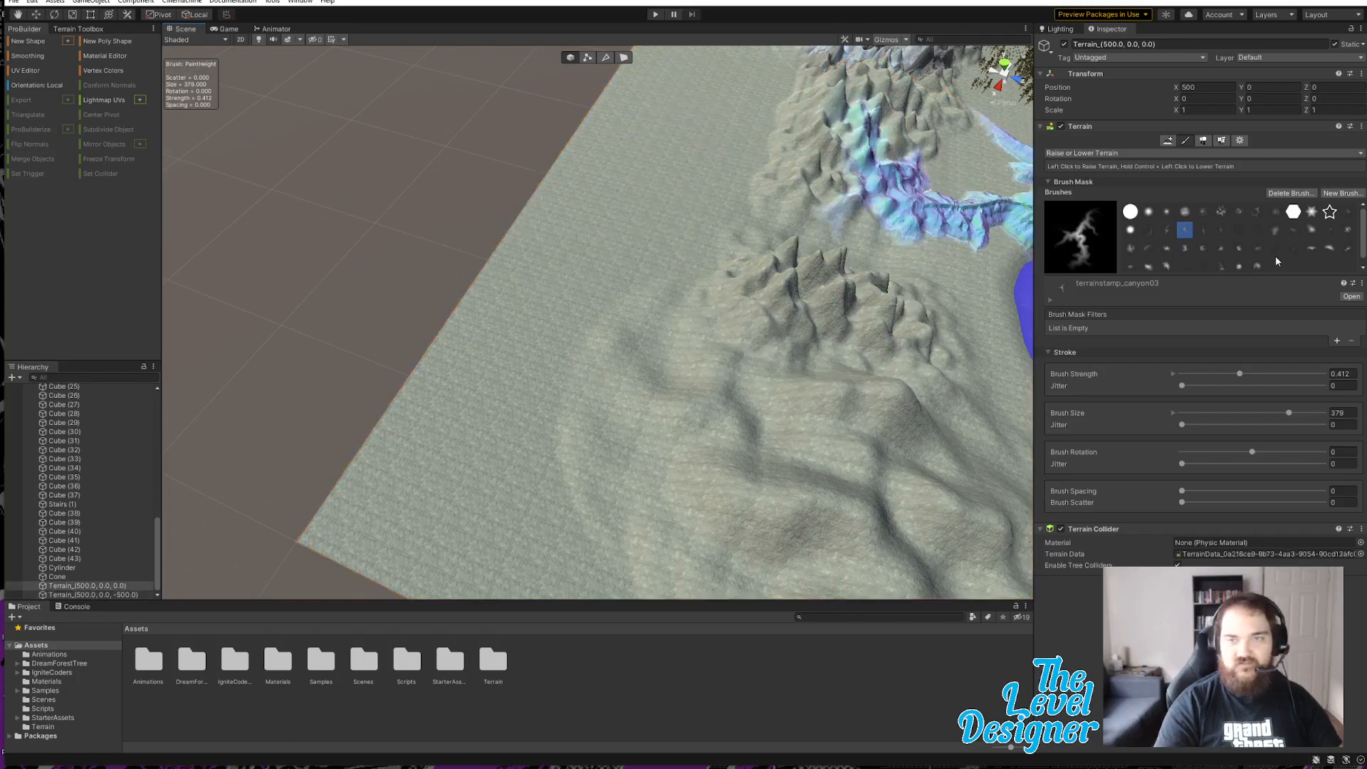
{"action": "left_click", "coordinate": [1275, 232]}
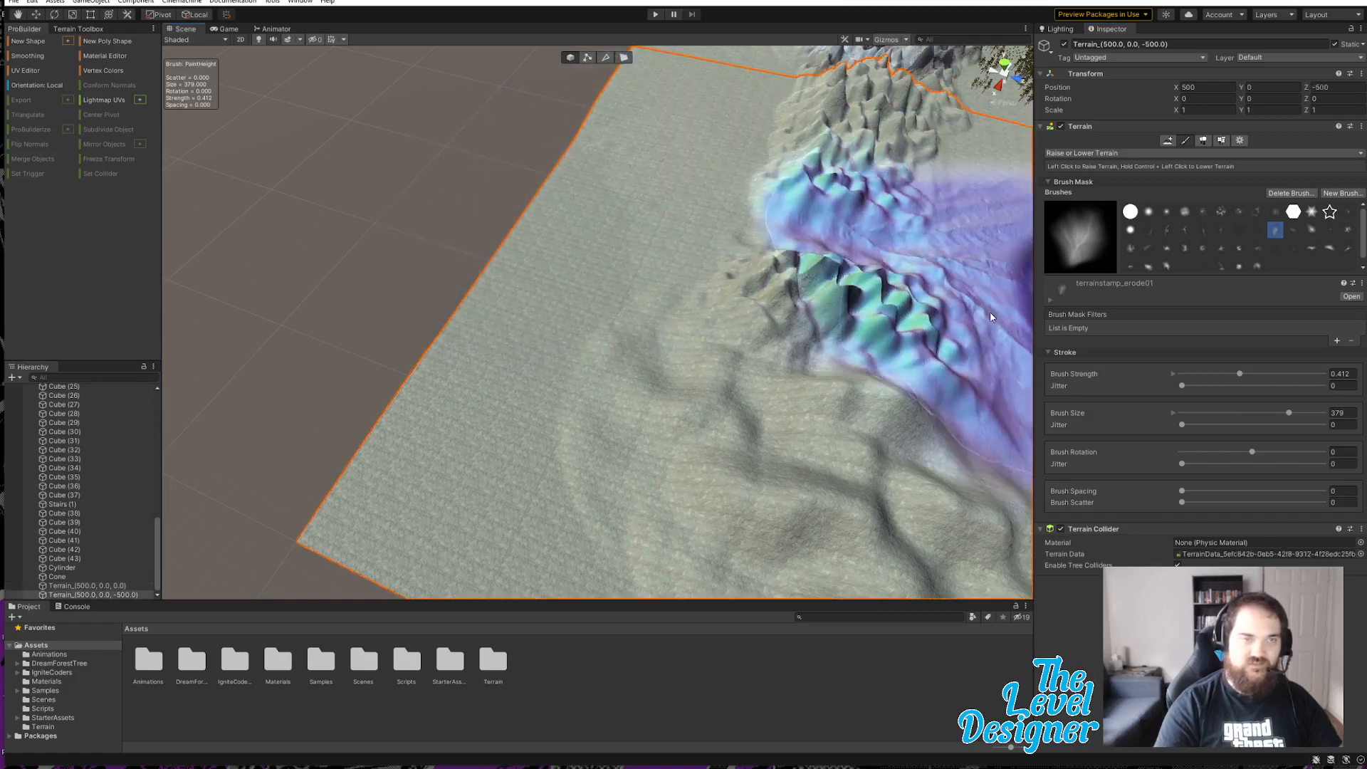
{"action": "left_click", "coordinate": [1312, 230]}
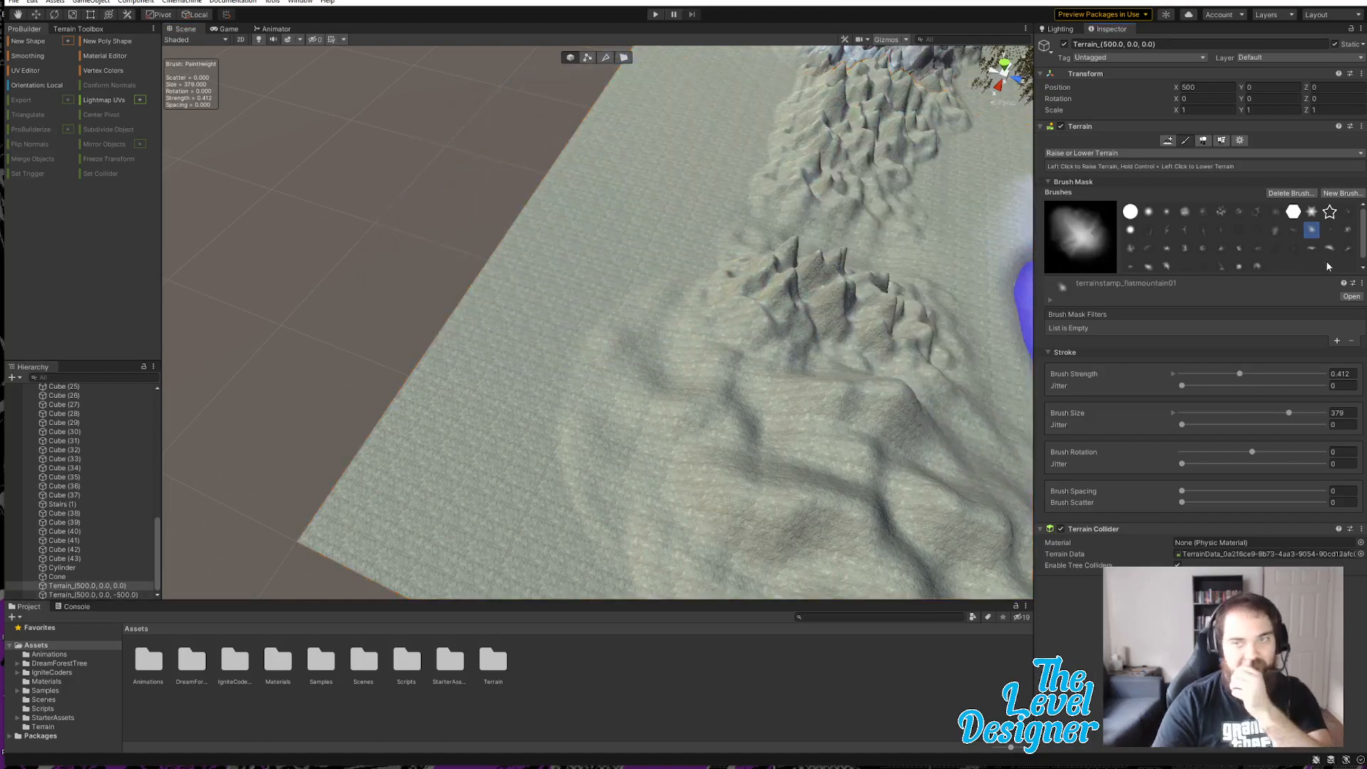
{"action": "left_click", "coordinate": [1291, 248]}
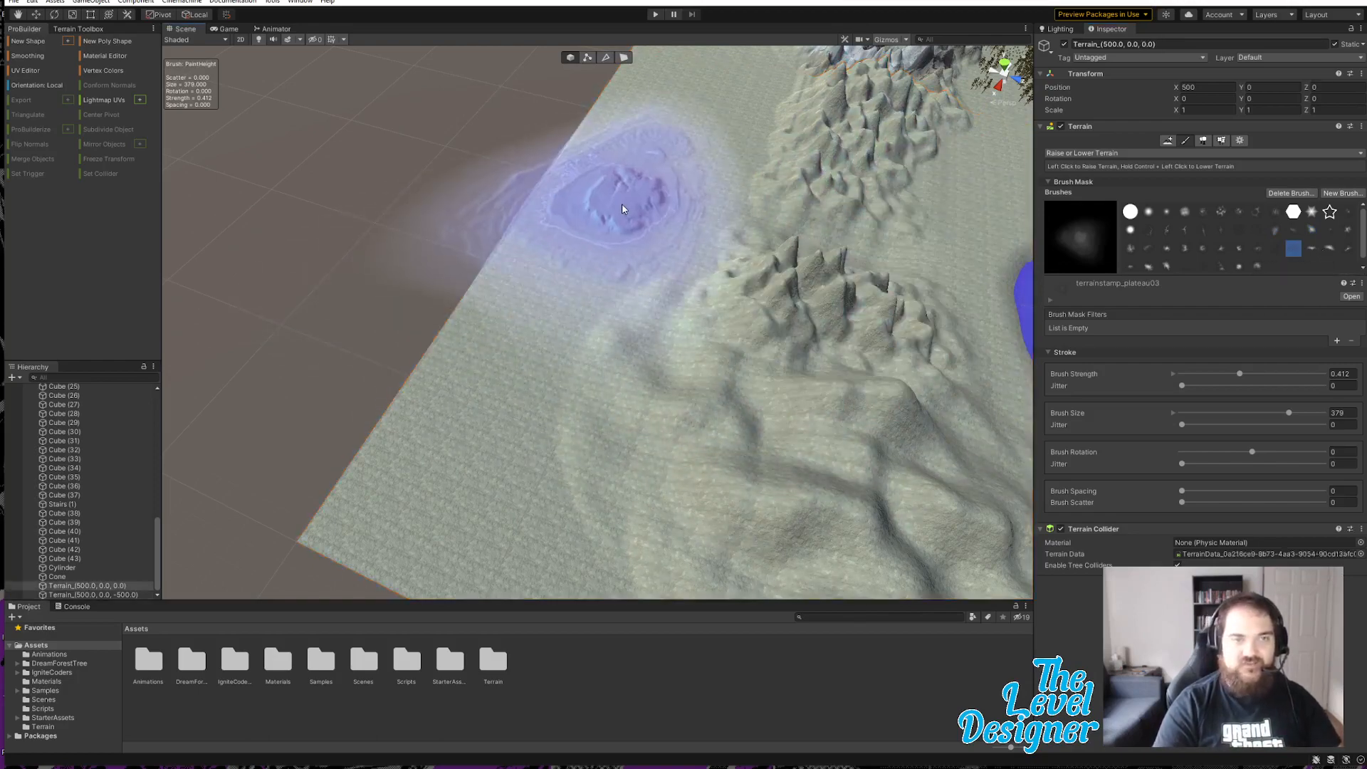
{"action": "left_click", "coordinate": [622, 205]}
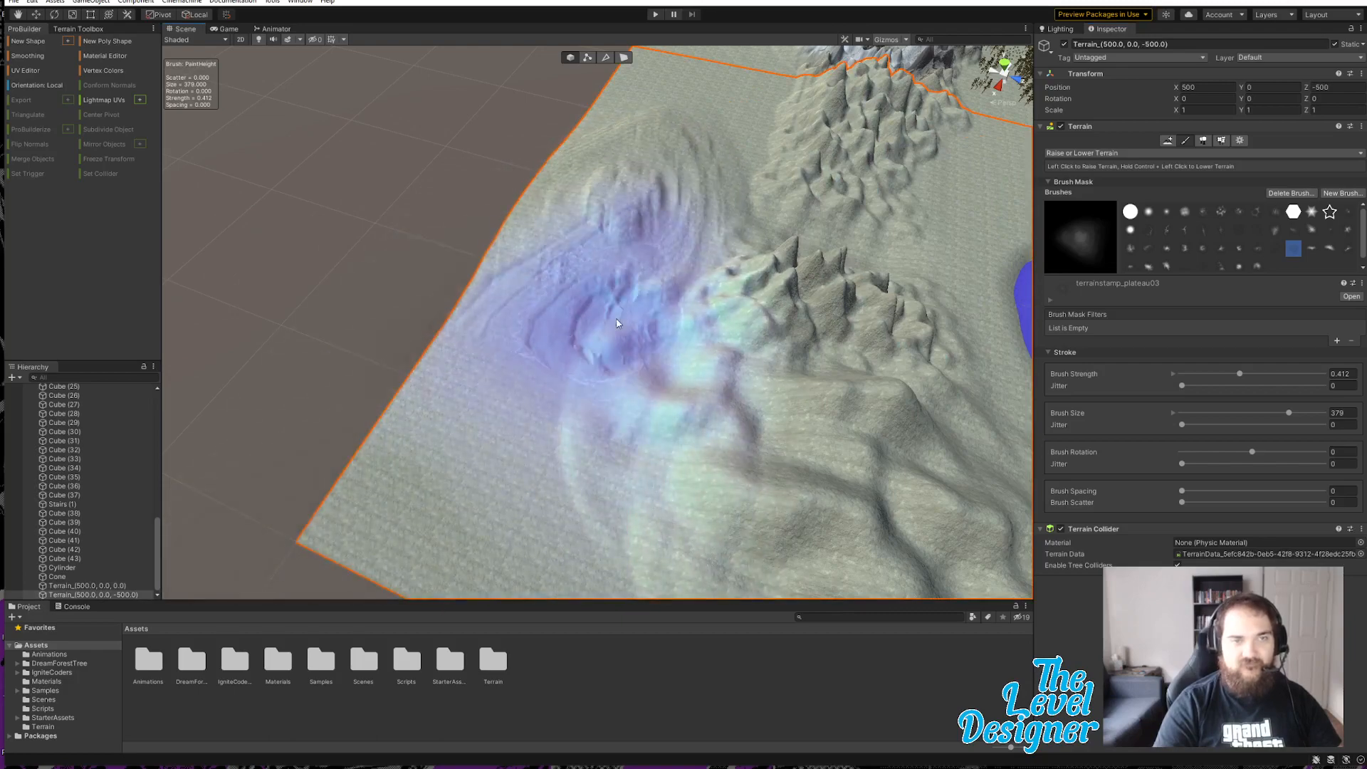
{"action": "key", "text": "ctrl+z"}
Step: Try stamping plateaus on the outer terrain with terrainstamp_plateau03 at size 379 and strength 1
{"action": "left_click_drag", "start_coordinate": [1240, 374], "coordinate": [1244, 376]}
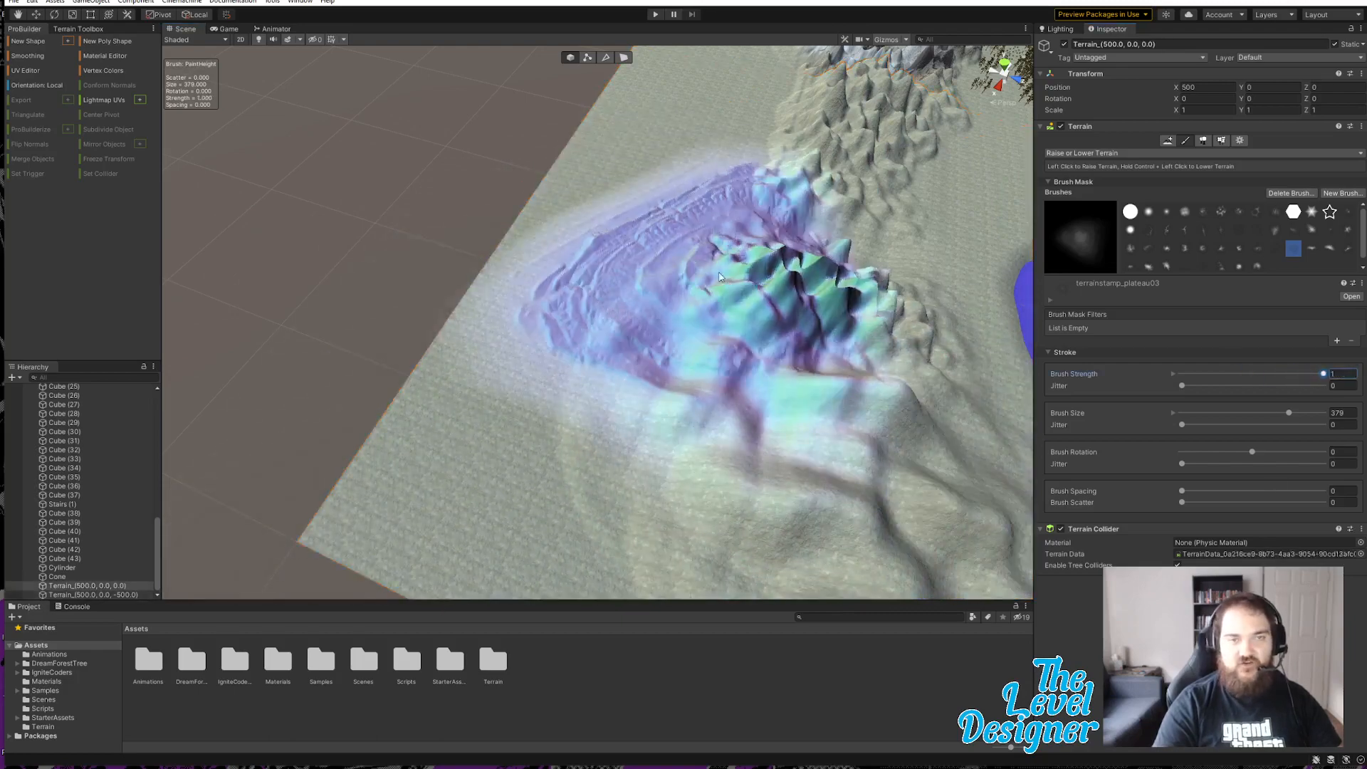
{"action": "left_click", "coordinate": [623, 193]}
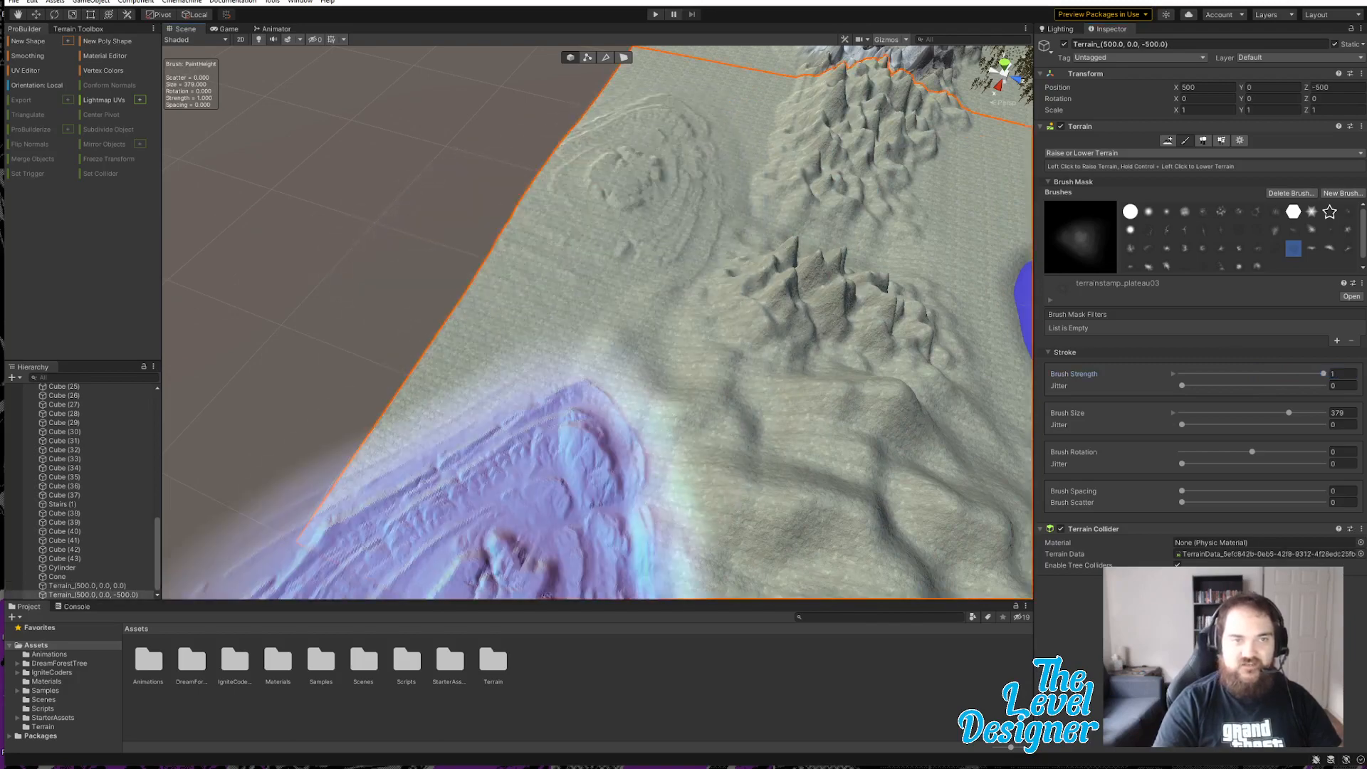
{"action": "mouse_move", "coordinate": [564, 489]}
{"action": "right_mouse_down"}
{"action": "mouse_move", "coordinate": [491, 430]}
{"action": "mouse_move", "coordinate": [548, 422]}
{"action": "mouse_move", "coordinate": [510, 382]}
{"action": "mouse_move", "coordinate": [819, 365]}
{"action": "mouse_move", "coordinate": [691, 292]}
{"action": "mouse_move", "coordinate": [616, 287]}
{"action": "mouse_move", "coordinate": [669, 365]}
{"action": "mouse_move", "coordinate": [781, 392]}
{"action": "right_mouse_up"}
{"action": "left_click", "coordinate": [779, 392]}
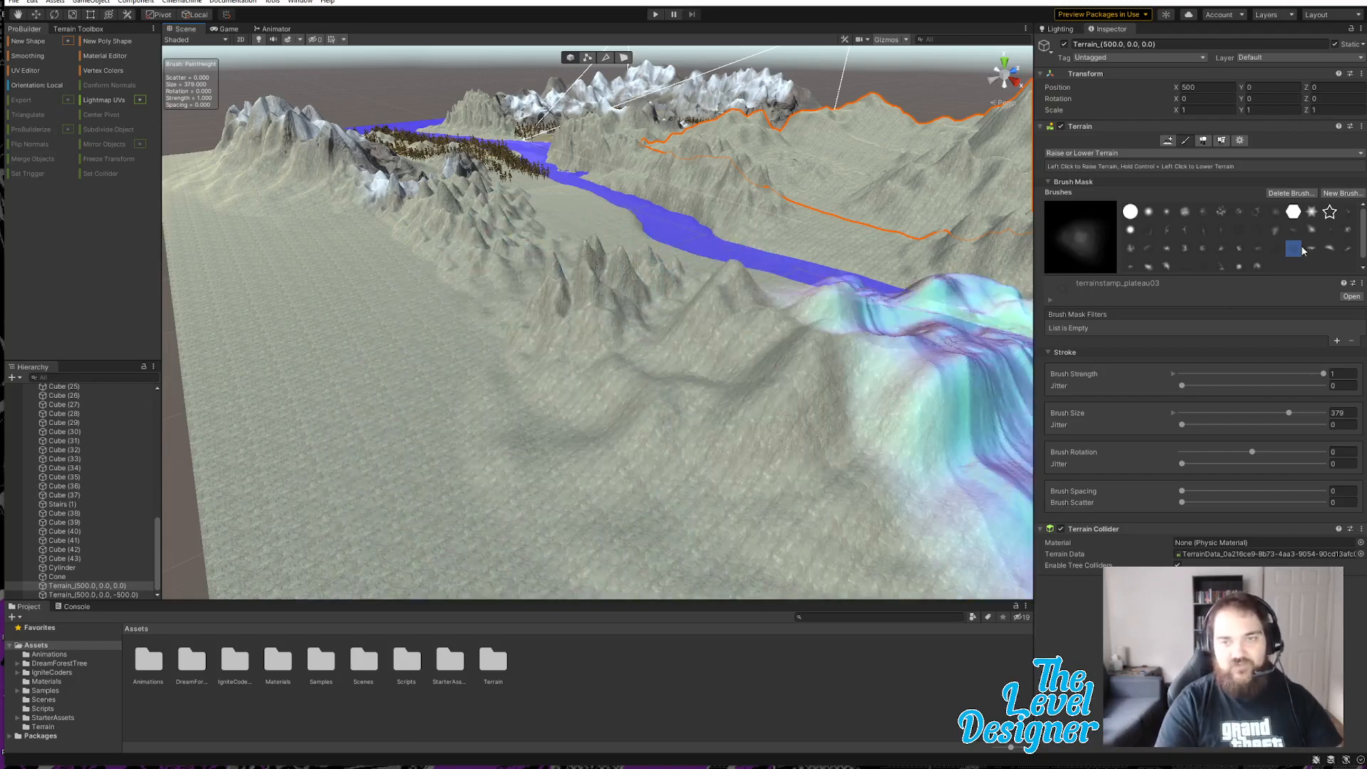
Step: Set the raise brush to the patchy cloud mask with size 188 and strength 0.293
{"action": "left_click", "coordinate": [1222, 212]}
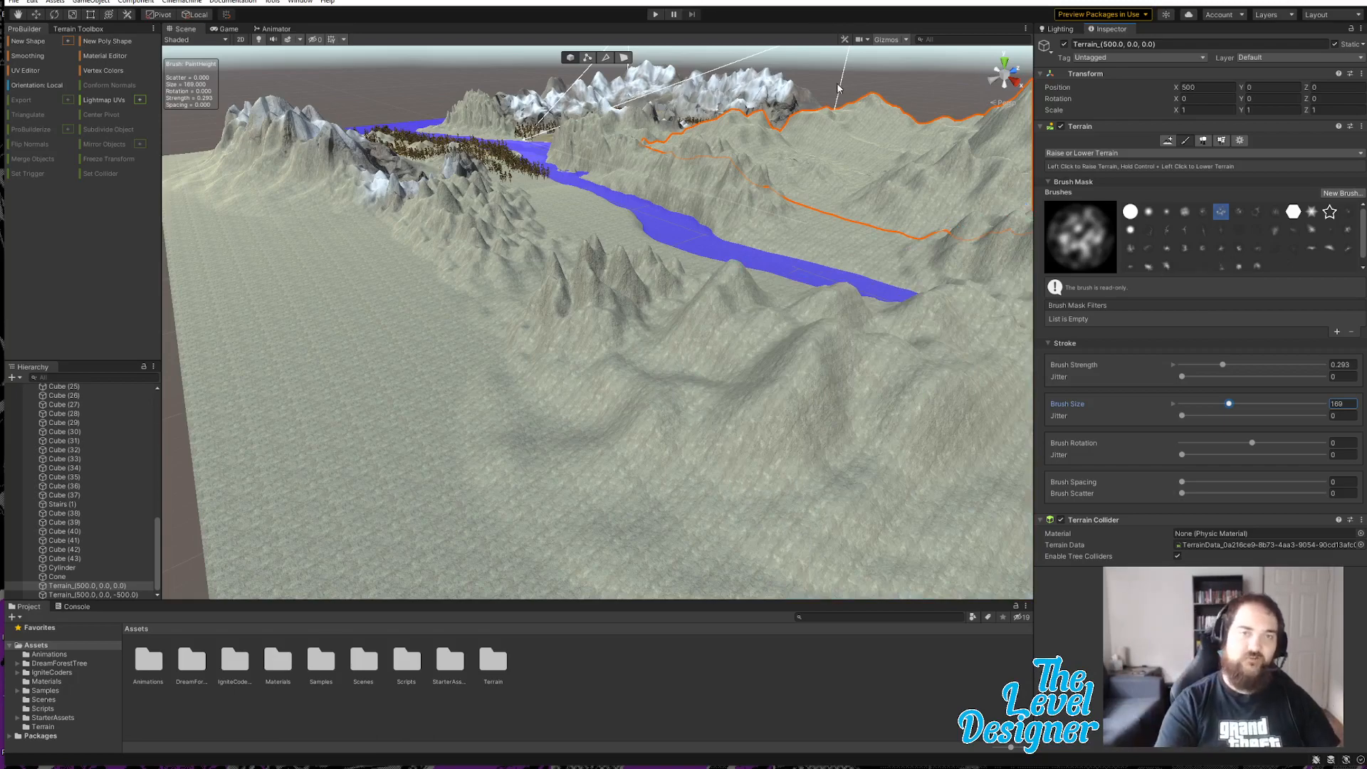
{"action": "left_click", "coordinate": [841, 63]}
{"action": "right_click_drag", "start_coordinate": [756, 283], "coordinate": [700, 446]}
Step: Create a 5 × 1 × 5 ProBuilder cube over the valley, discarding the unwanted cone
{"action": "left_click", "coordinate": [53, 41]}
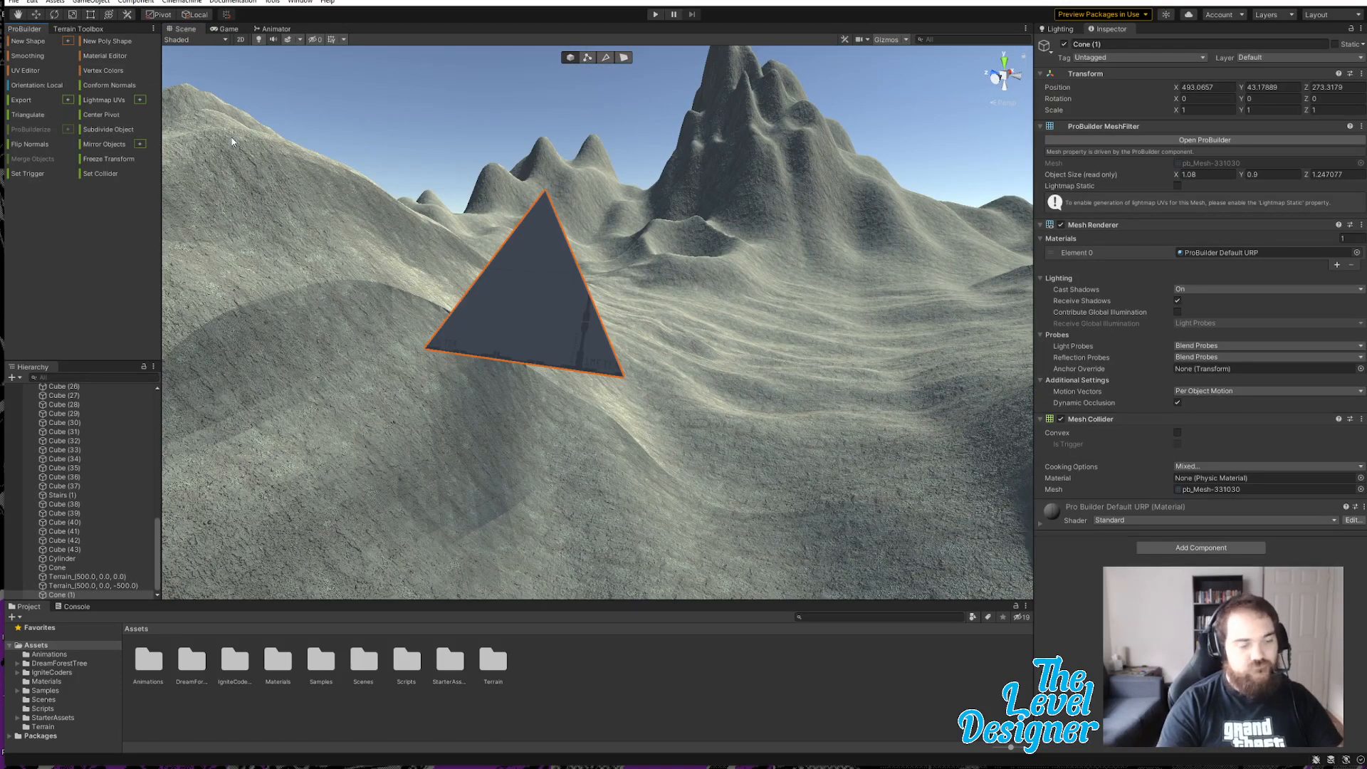
{"action": "key", "text": "ctrl+z"}
{"action": "left_click", "coordinate": [69, 41]}
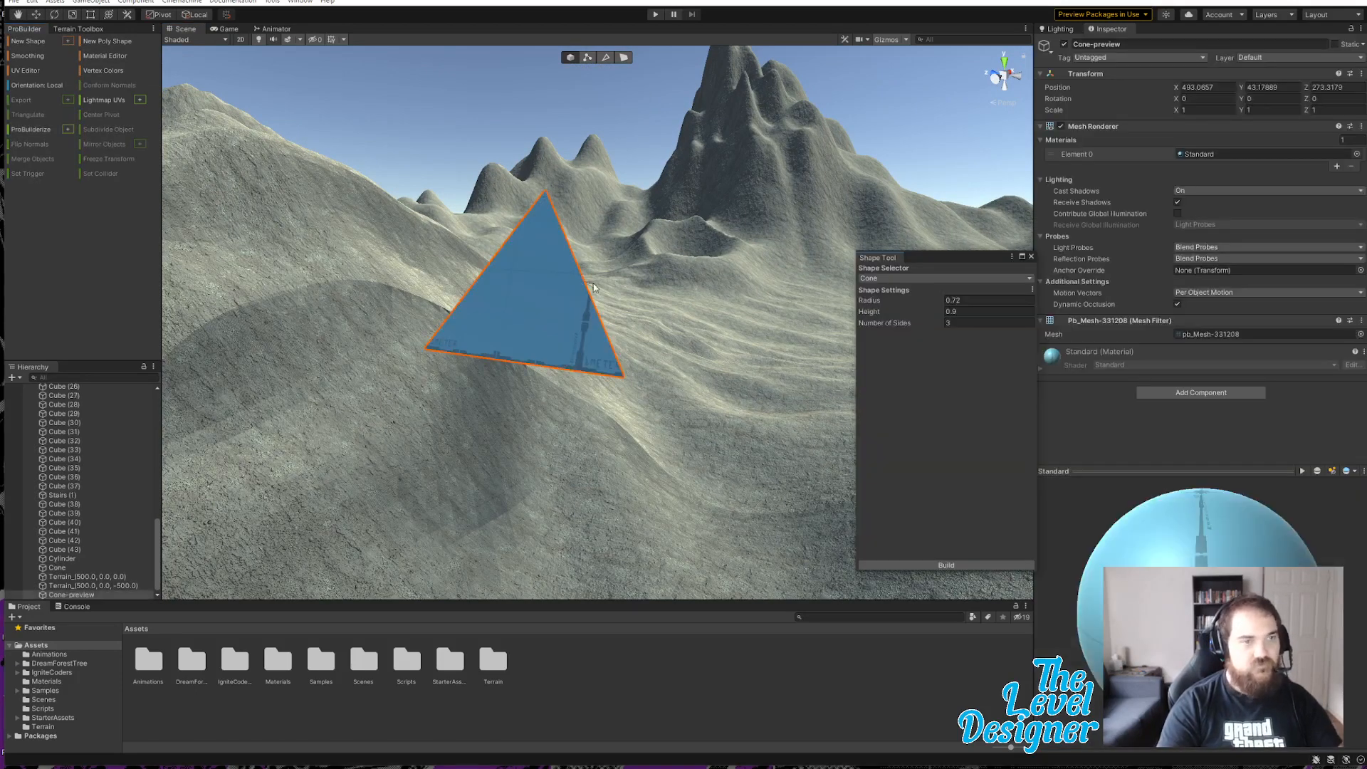
{"action": "left_click", "coordinate": [919, 278]}
{"action": "left_click", "coordinate": [883, 291]}
{"action": "right_click_drag", "start_coordinate": [784, 342], "coordinate": [654, 351]}
{"action": "key", "text": "Escape"}
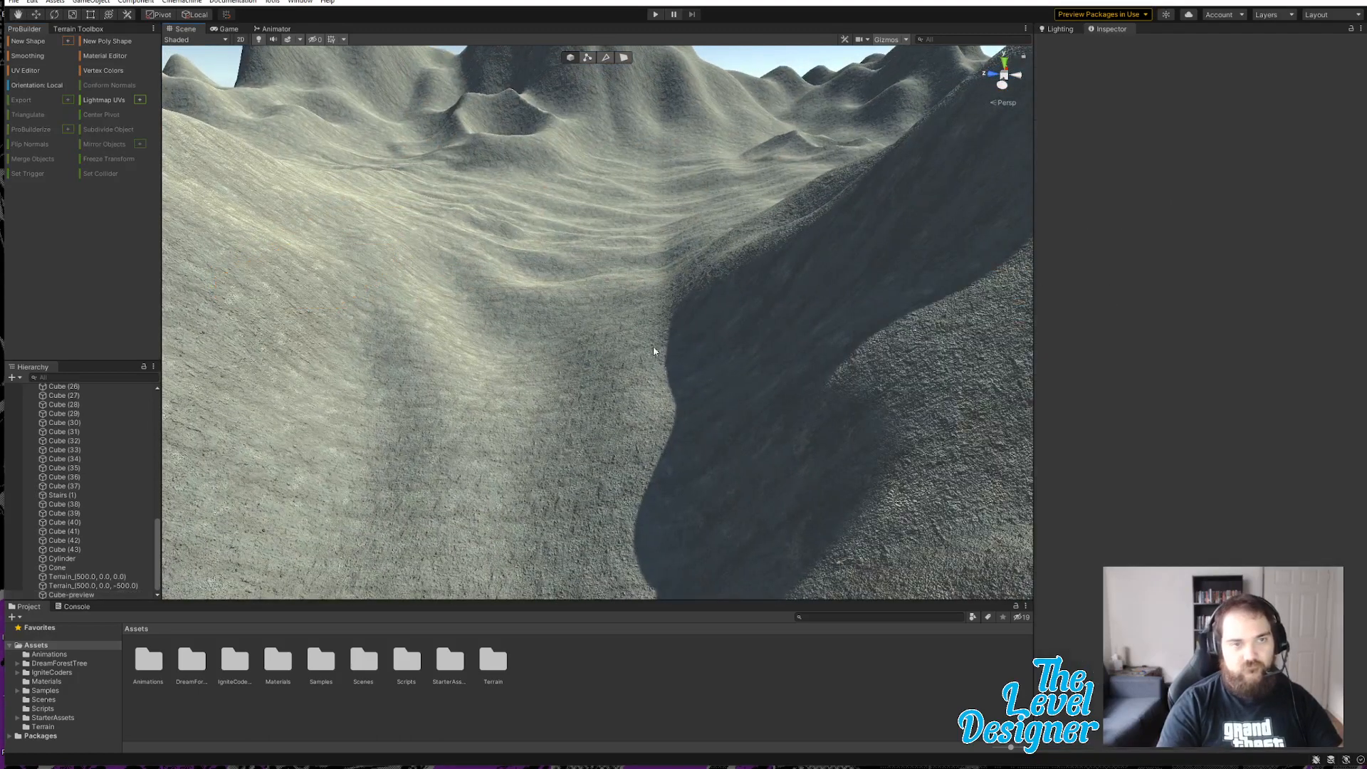
{"action": "left_click", "coordinate": [51, 42]}
Step: Move the new cube across the valley and lower it onto the sunlit hillside
{"action": "key", "text": "s"}
{"action": "right_click_drag", "start_coordinate": [801, 274], "coordinate": [860, 306]}
{"action": "left_click_drag", "start_coordinate": [821, 283], "coordinate": [522, 248]}
{"action": "right_click_drag", "start_coordinate": [522, 248], "coordinate": [432, 218]}
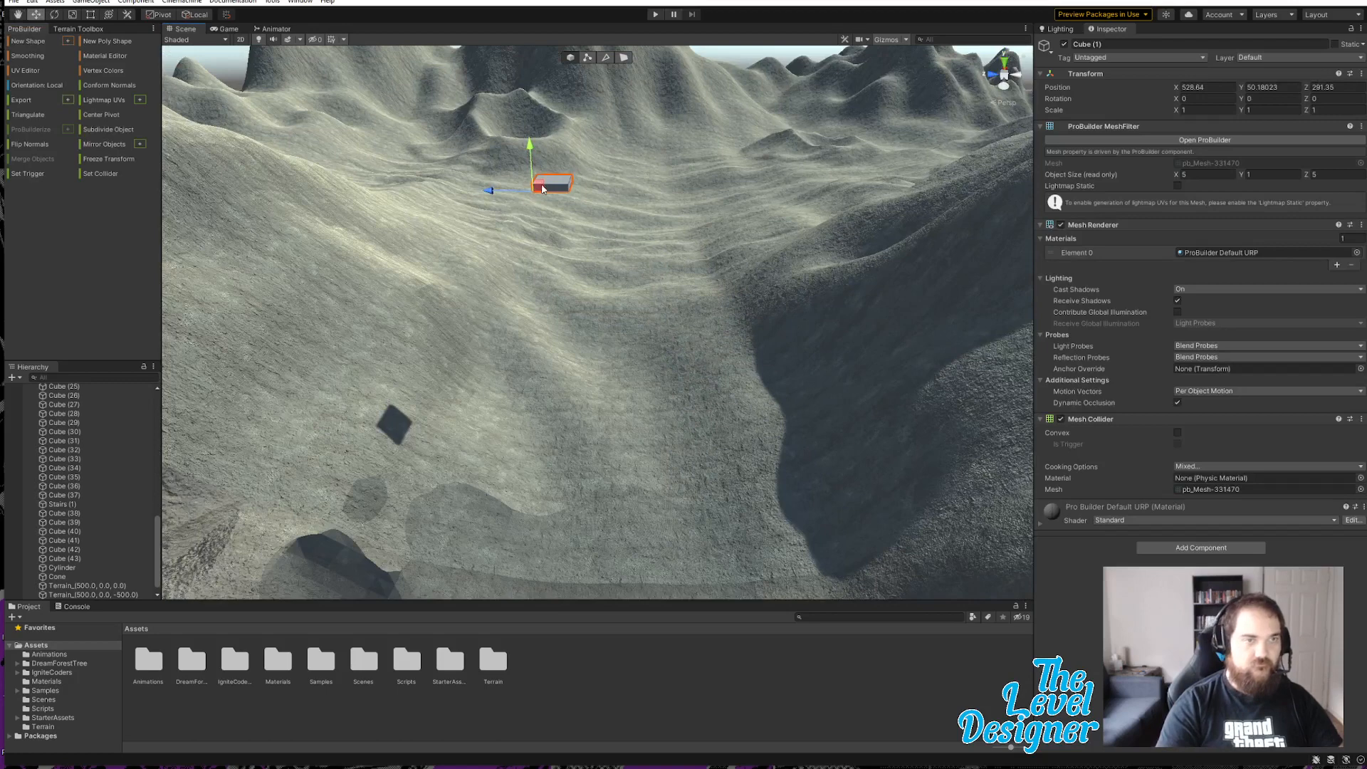
{"action": "left_click_drag", "start_coordinate": [529, 157], "coordinate": [378, 168]}
{"action": "left_click_drag", "start_coordinate": [413, 216], "coordinate": [416, 267]}
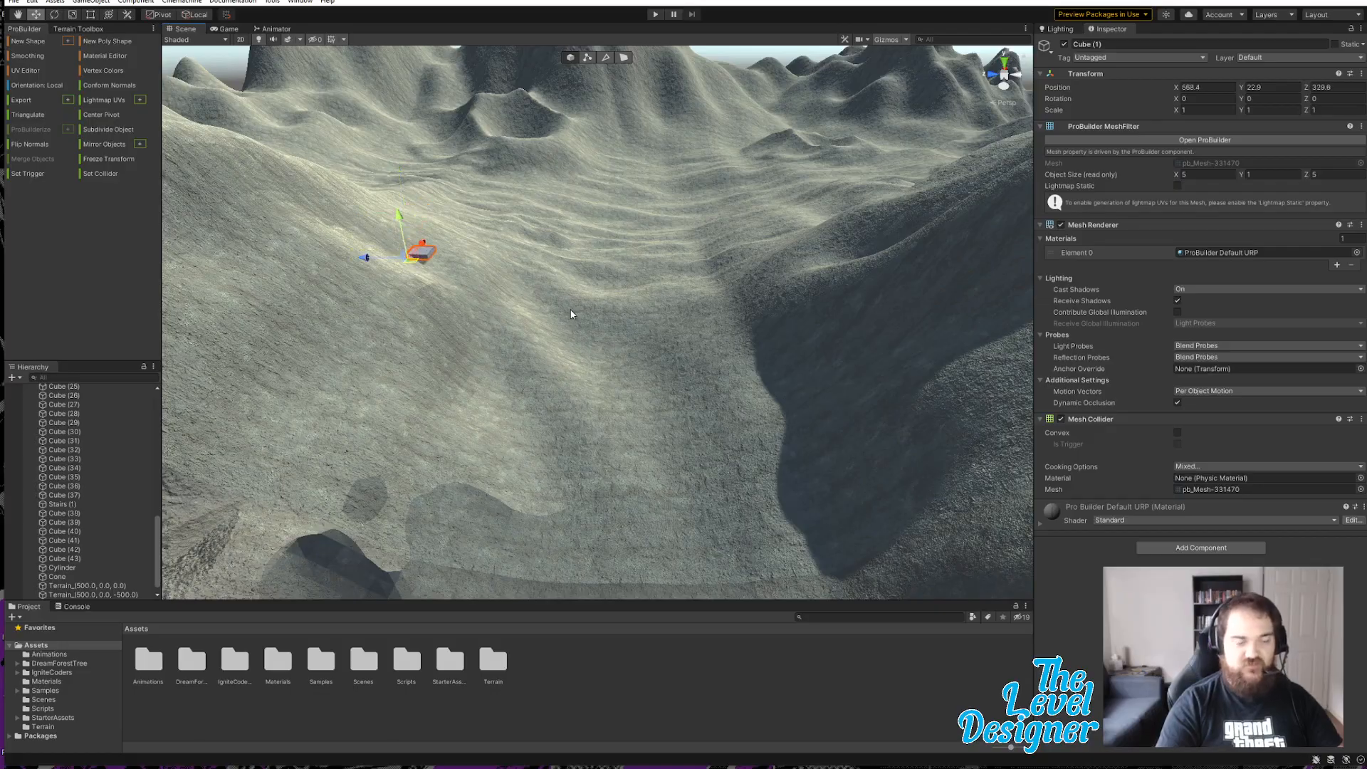
Step: Raise the cube's top face to make a tall block about 9 units high, using face selection
{"action": "key", "text": "f"}
{"action": "left_click_drag", "start_coordinate": [571, 314], "coordinate": [541, 317], "text": "alt"}
{"action": "left_click", "coordinate": [624, 57]}
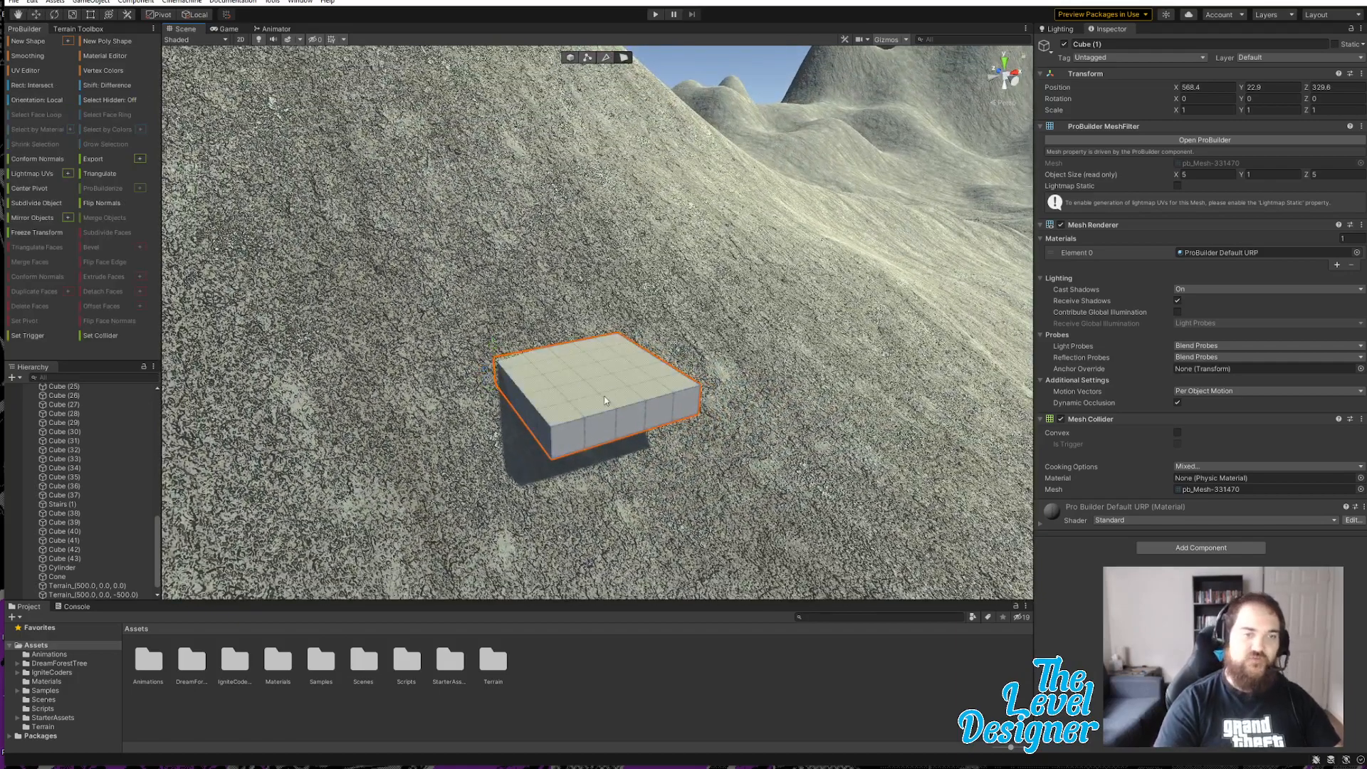
{"action": "left_click", "coordinate": [578, 389]}
{"action": "left_click_drag", "start_coordinate": [604, 335], "coordinate": [603, 55]}
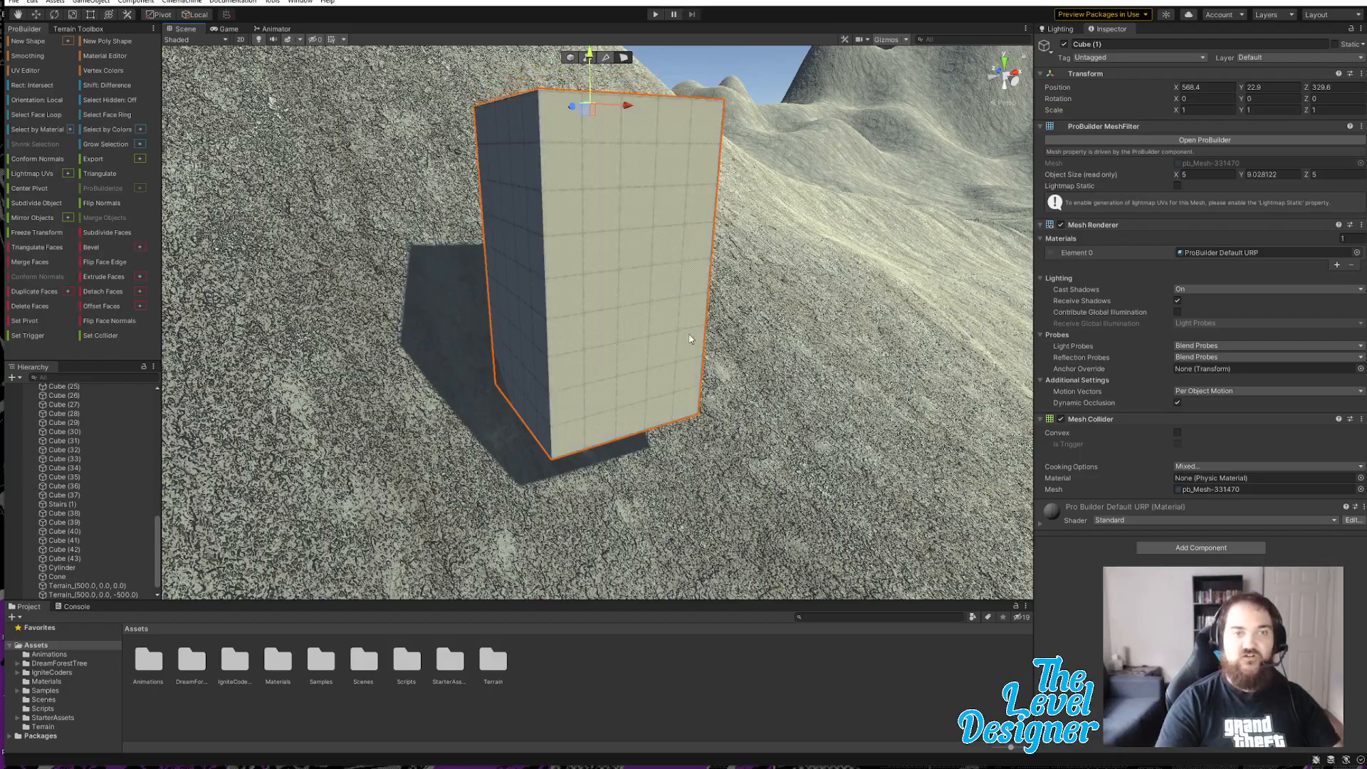
Step: Extend the tall block's bottom face down into the hillside, making the block about 11.8 units high
{"action": "right_click_drag", "start_coordinate": [689, 339], "coordinate": [674, 275]}
{"action": "key", "text": "q"}
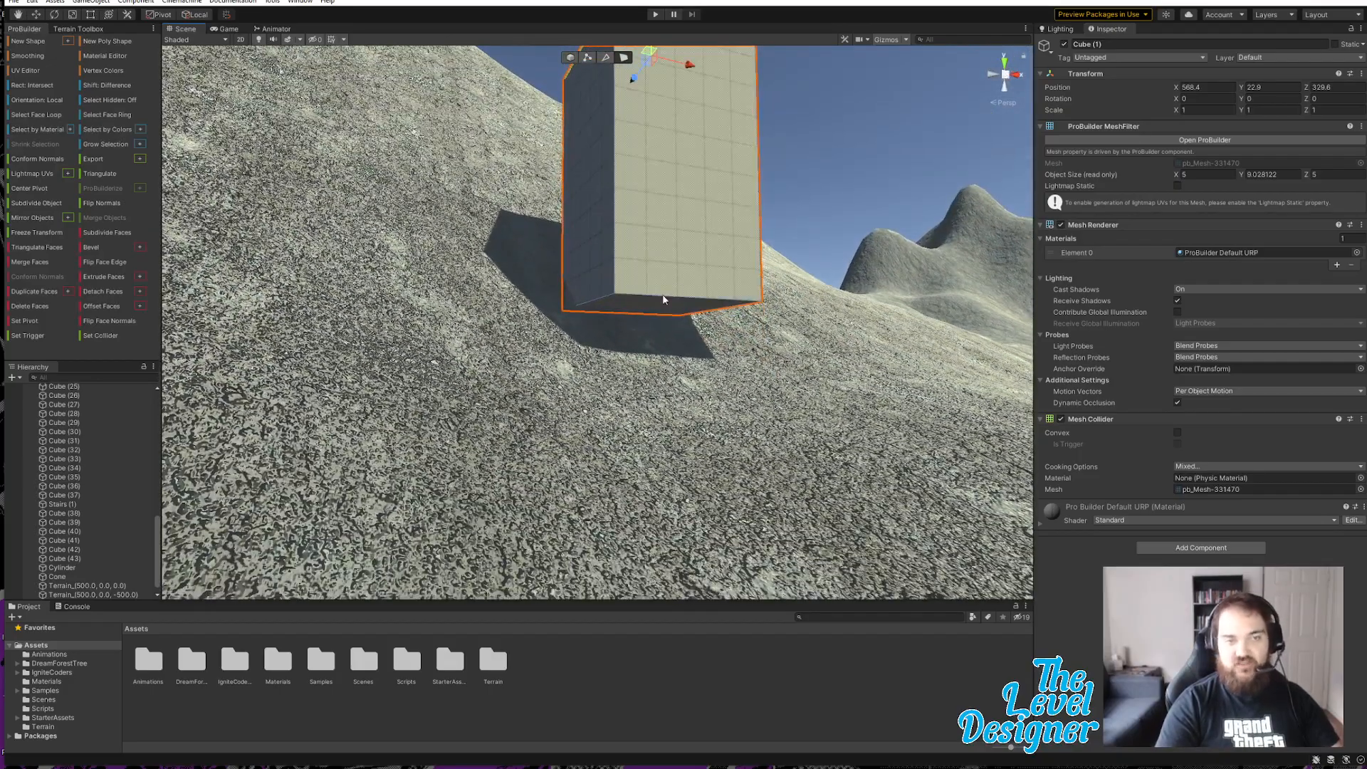
{"action": "left_click", "coordinate": [662, 296]}
{"action": "left_click", "coordinate": [666, 304]}
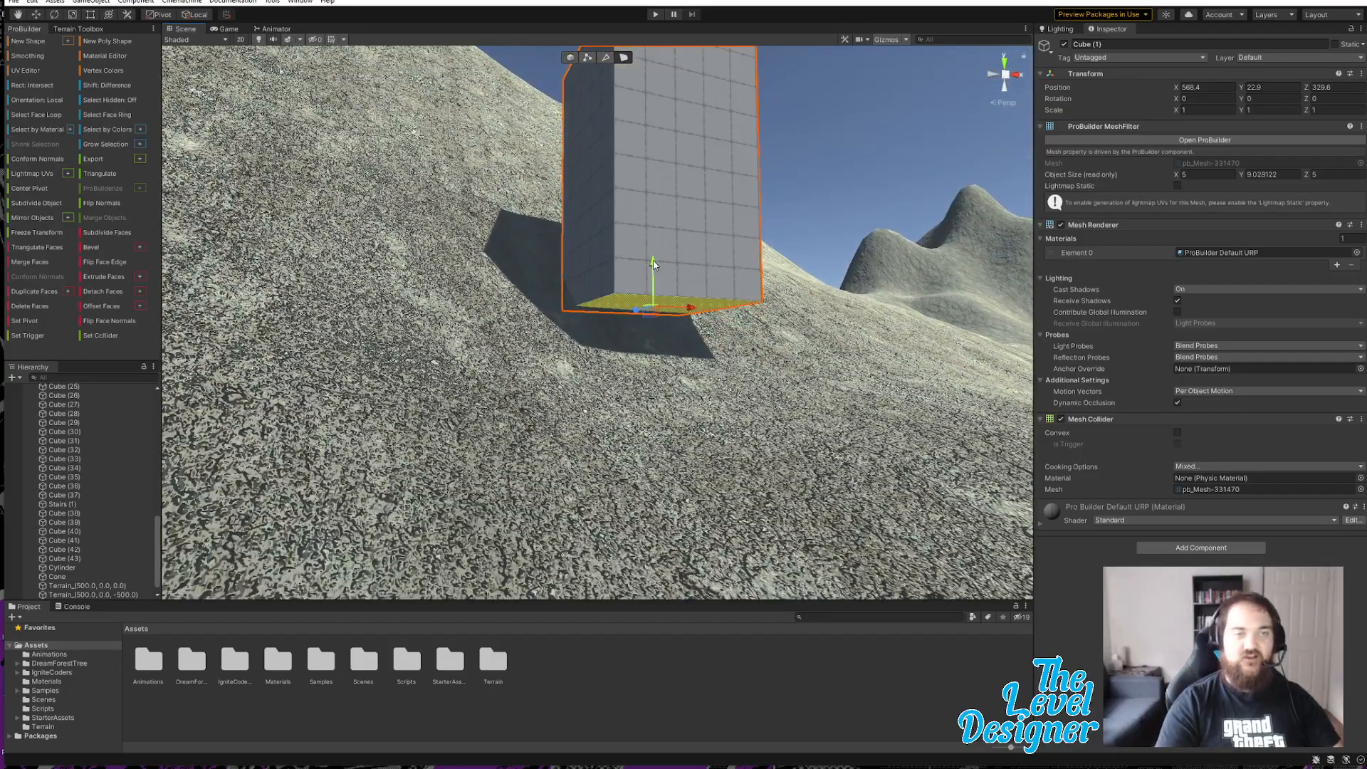
{"action": "left_click_drag", "start_coordinate": [653, 264], "coordinate": [654, 341]}
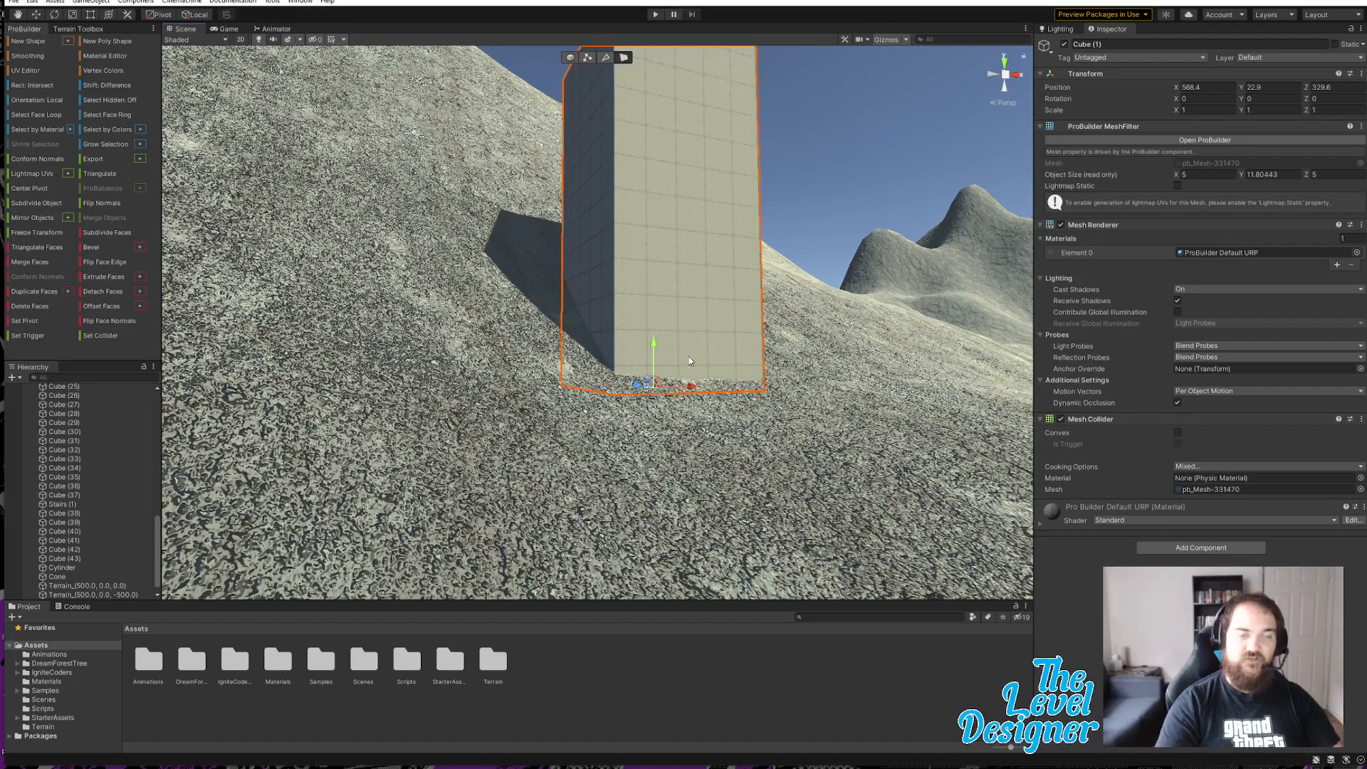
Step: Raise the block's top face to make the tower about 14.8 units high
{"action": "key", "text": "e"}
{"action": "right_click_drag", "start_coordinate": [689, 361], "coordinate": [676, 401]}
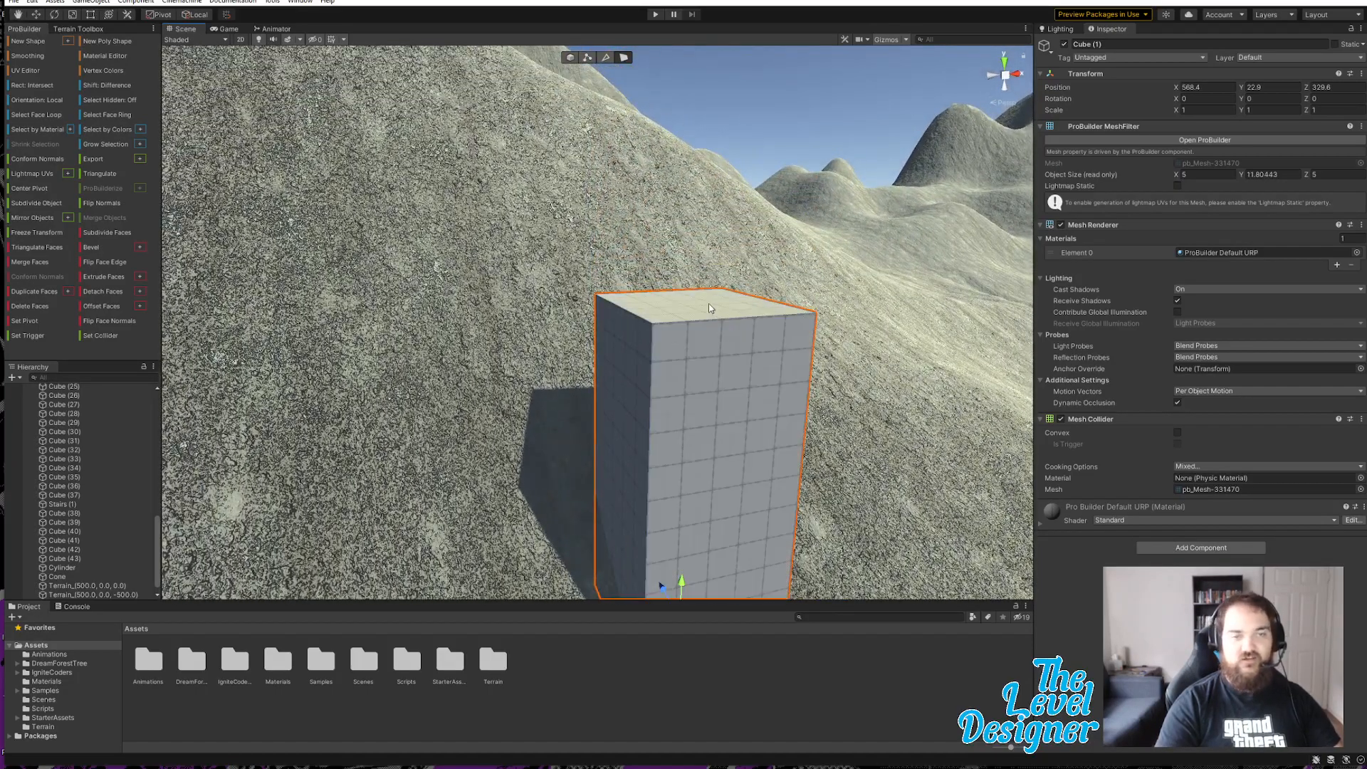
{"action": "left_click", "coordinate": [709, 307]}
{"action": "left_click_drag", "start_coordinate": [702, 274], "coordinate": [713, 168]}
Step: Deselect the tower and check how it and the distant peak look from the blockout building inside the play area
{"action": "right_click_drag", "start_coordinate": [806, 362], "coordinate": [484, 342]}
{"action": "key", "text": "s"}
{"action": "key", "text": "d"}
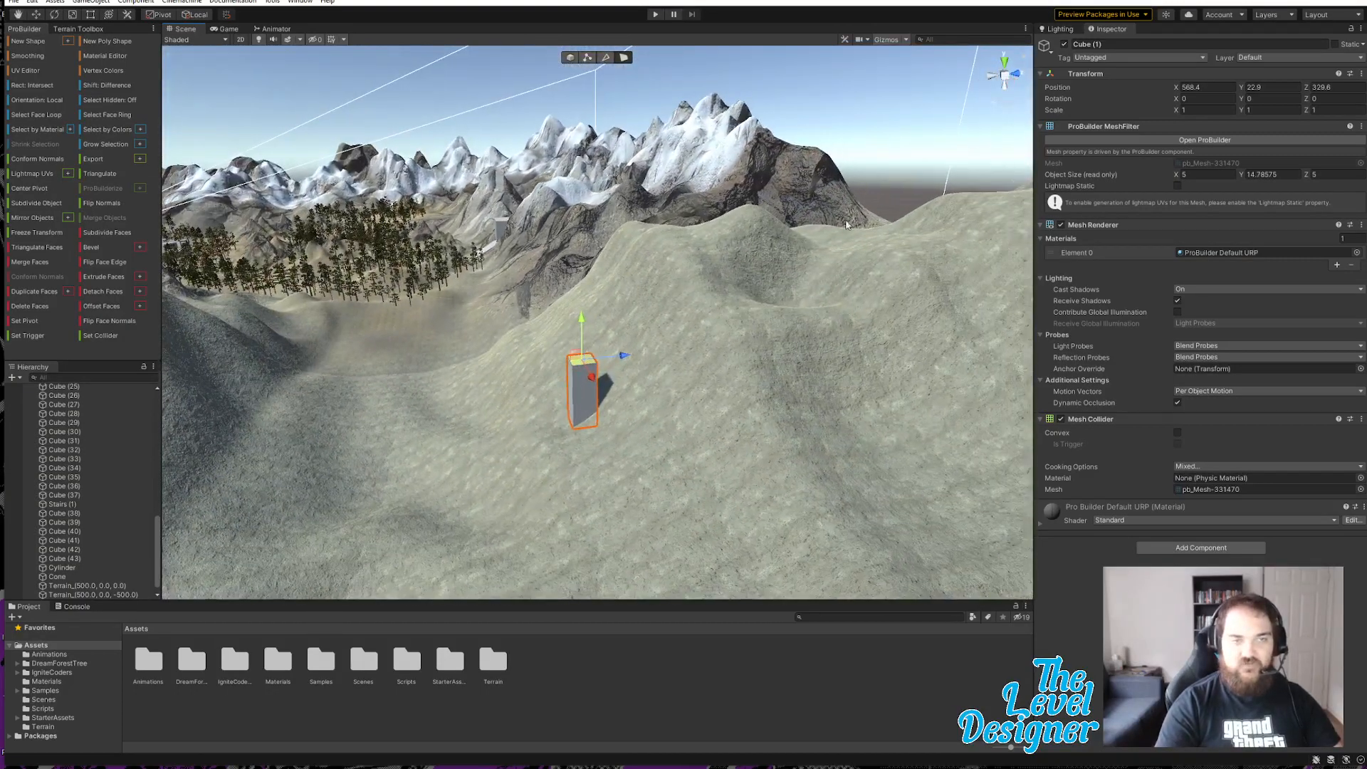
{"action": "left_click", "coordinate": [883, 148]}
{"action": "right_click_drag", "start_coordinate": [773, 303], "coordinate": [940, 312]}
{"action": "key", "text": "w"}
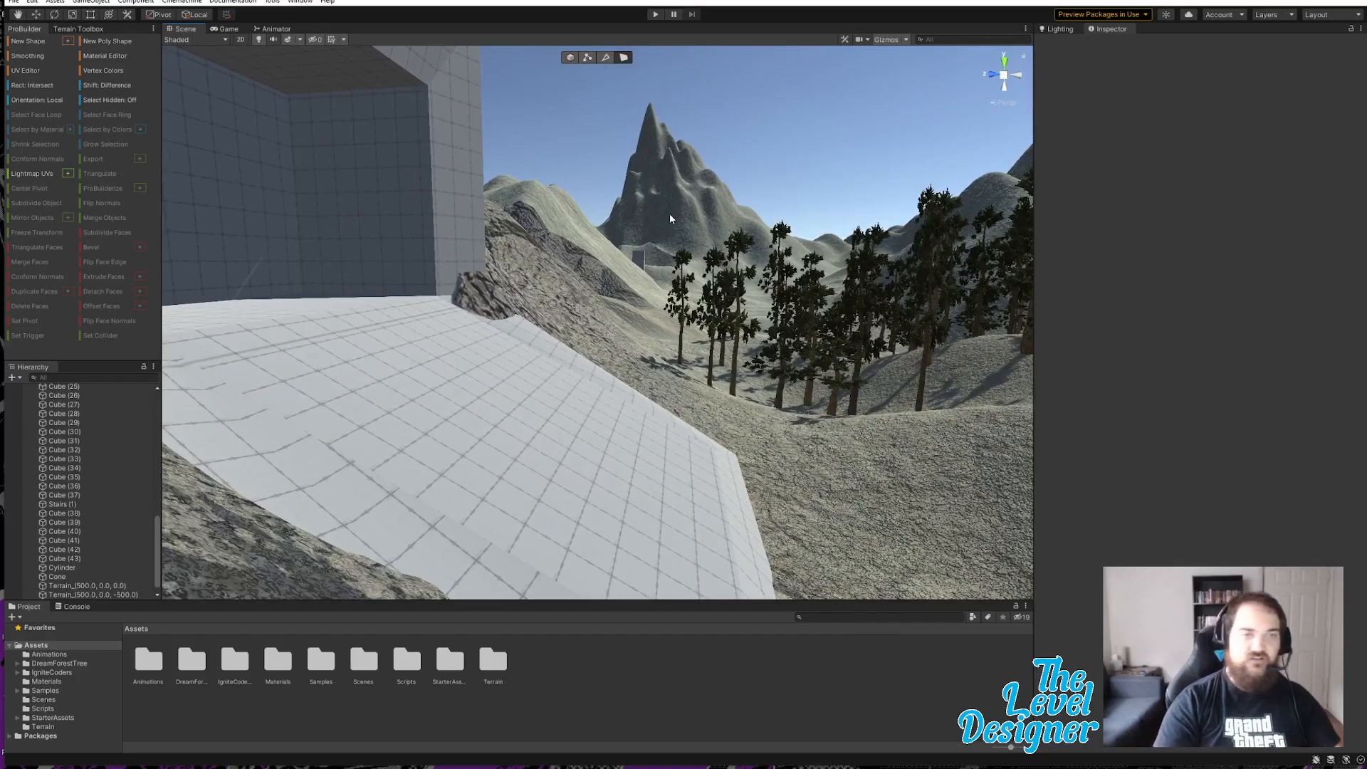
Step: Survey the whole level from above, examining the play area, surrounding mountains, river and neighbouring terrain from several sides
{"action": "right_click_drag", "start_coordinate": [669, 305], "coordinate": [981, 474]}
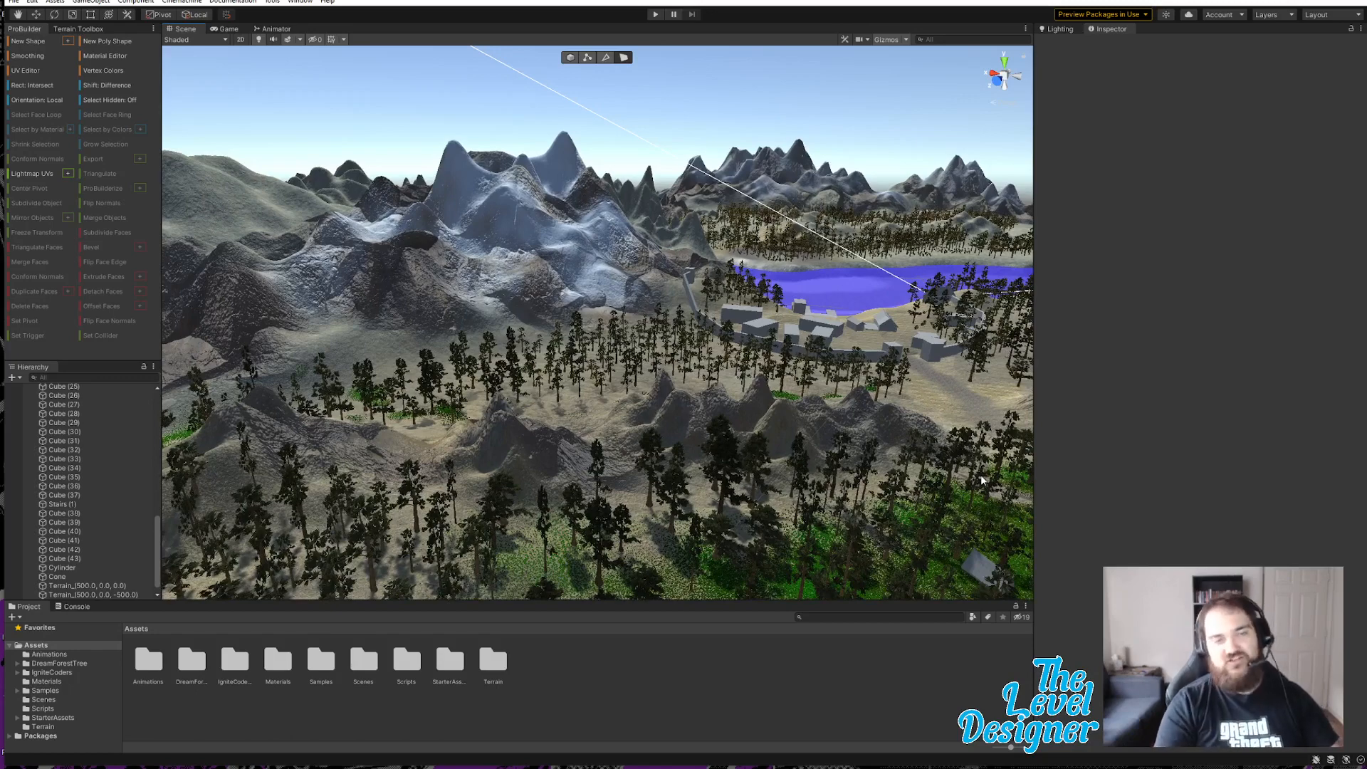
{"action": "right_click_drag", "start_coordinate": [981, 475], "coordinate": [673, 392]}
{"action": "key", "text": "w"}
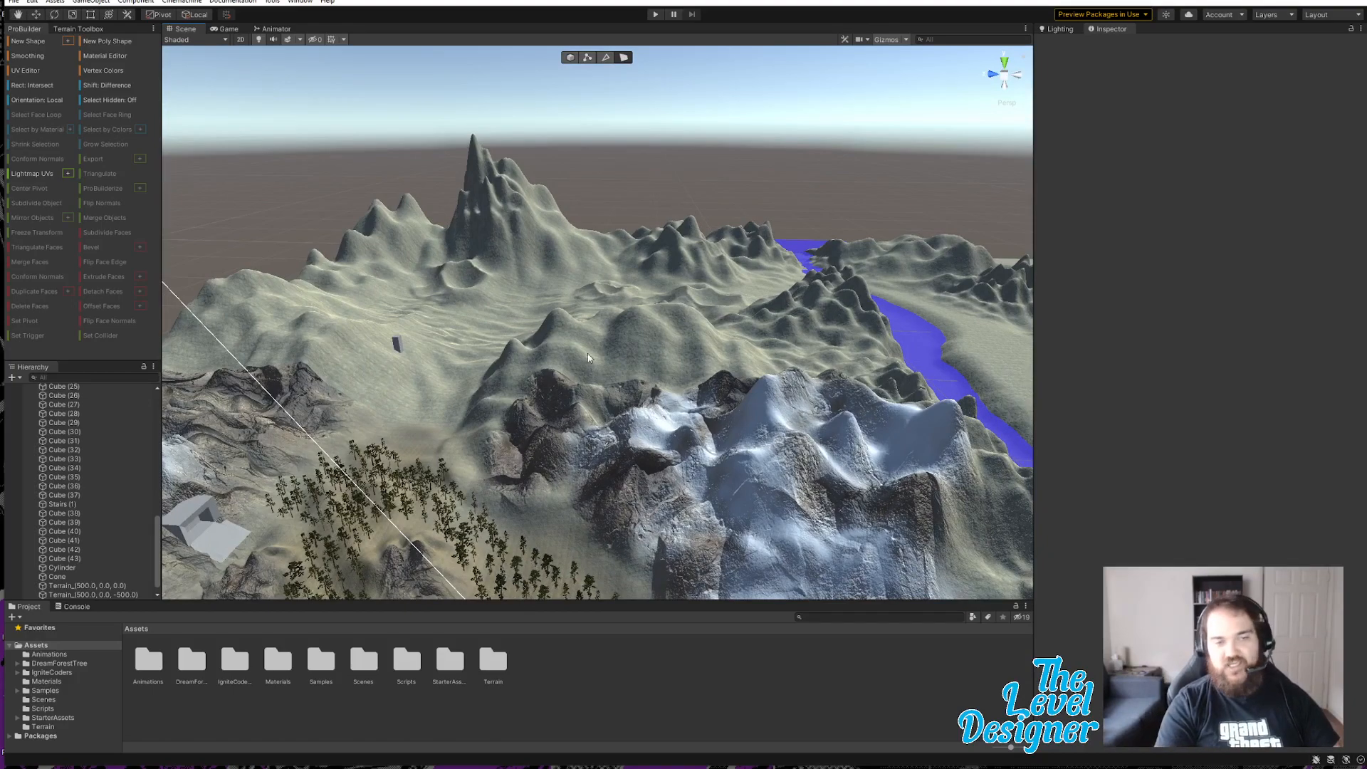
{"action": "right_click_drag", "start_coordinate": [673, 393], "coordinate": [362, 370]}
{"action": "right_click_drag", "start_coordinate": [704, 459], "coordinate": [662, 450]}
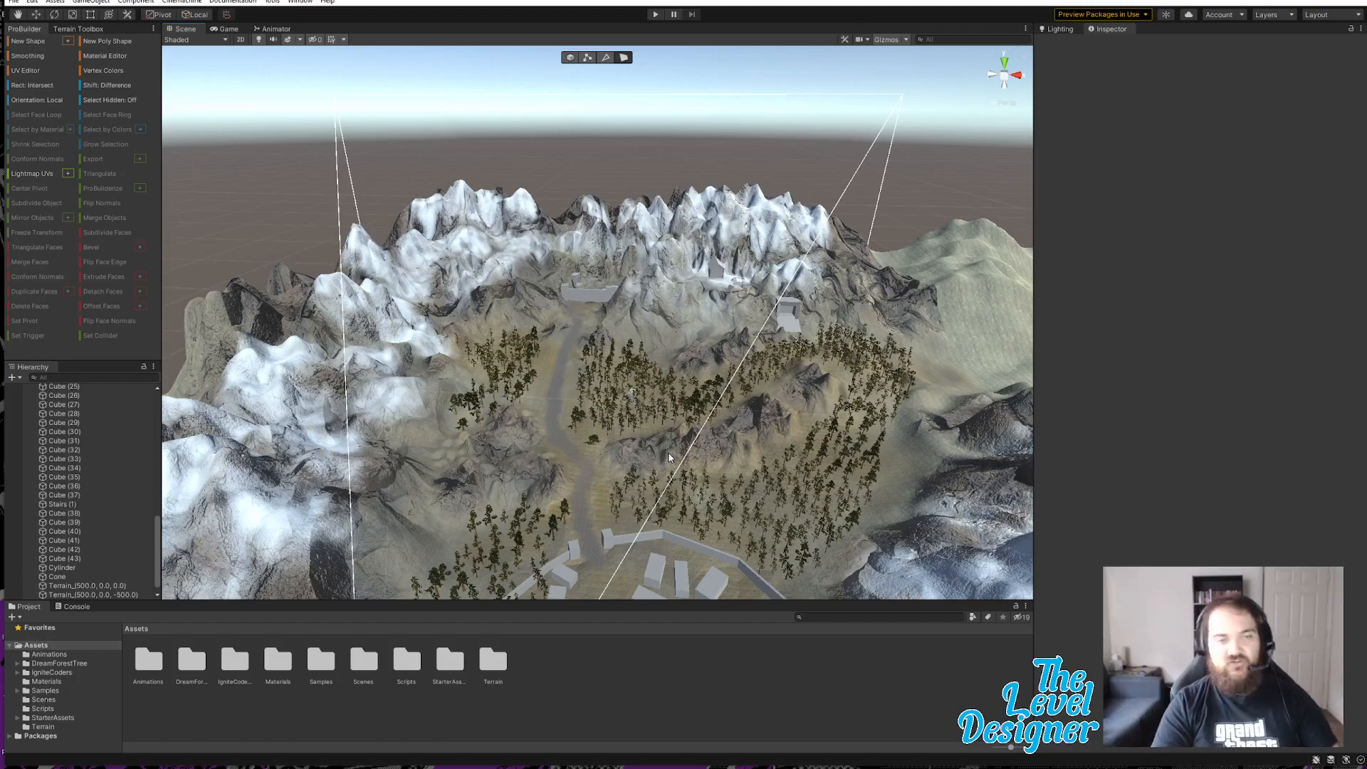
{"action": "right_click_drag", "start_coordinate": [668, 453], "coordinate": [565, 247]}
{"action": "right_click_drag", "start_coordinate": [886, 428], "coordinate": [840, 440]}
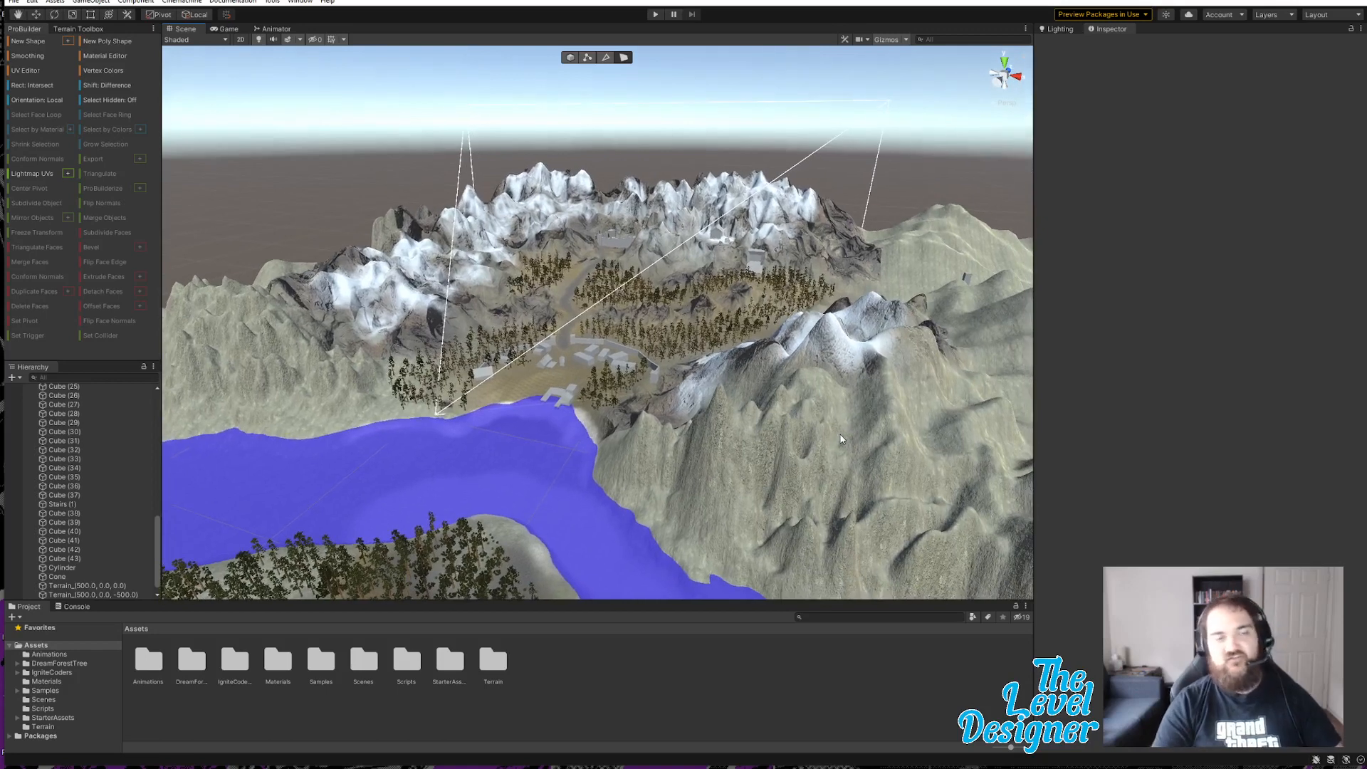